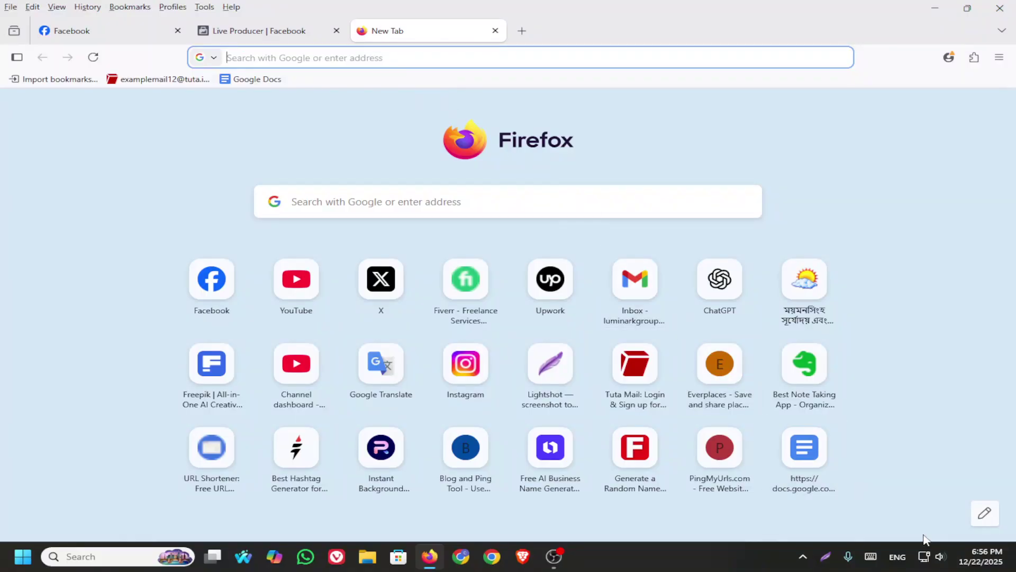
Step: From Firefox's new tab page, go to Google Docs and open the 'Off-Page SEO Meaning' document
{"action": "left_click", "coordinate": [825, 469]}
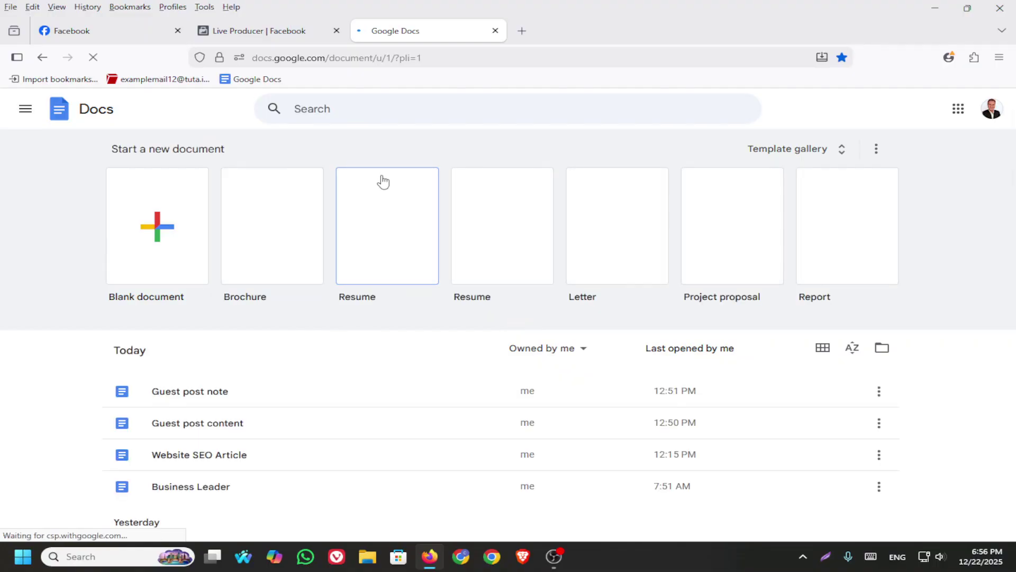
{"action": "scroll", "coordinate": [307, 418], "scroll_direction": "down", "scroll_amount": 1}
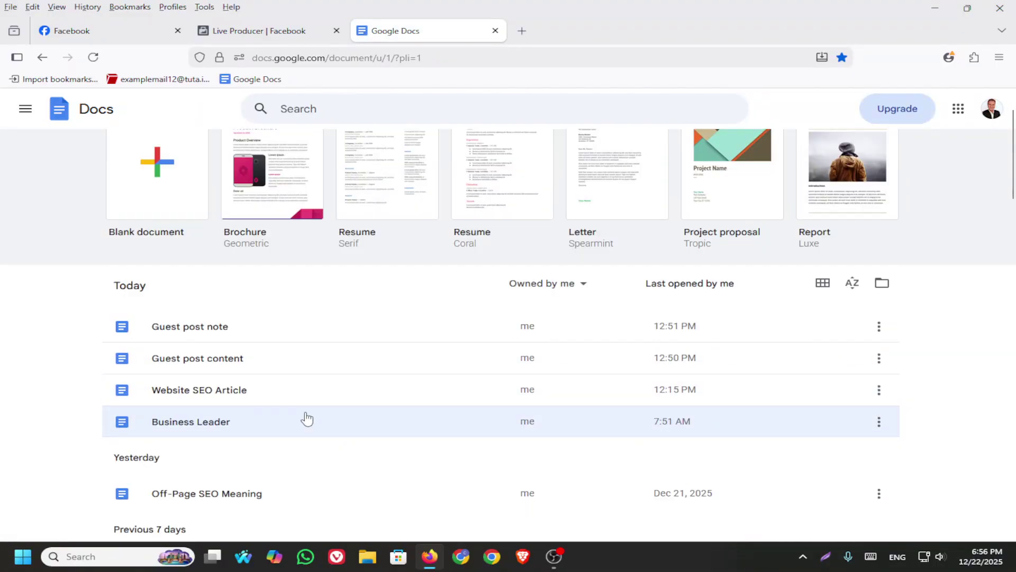
{"action": "scroll", "coordinate": [316, 462], "scroll_direction": "down", "scroll_amount": 1}
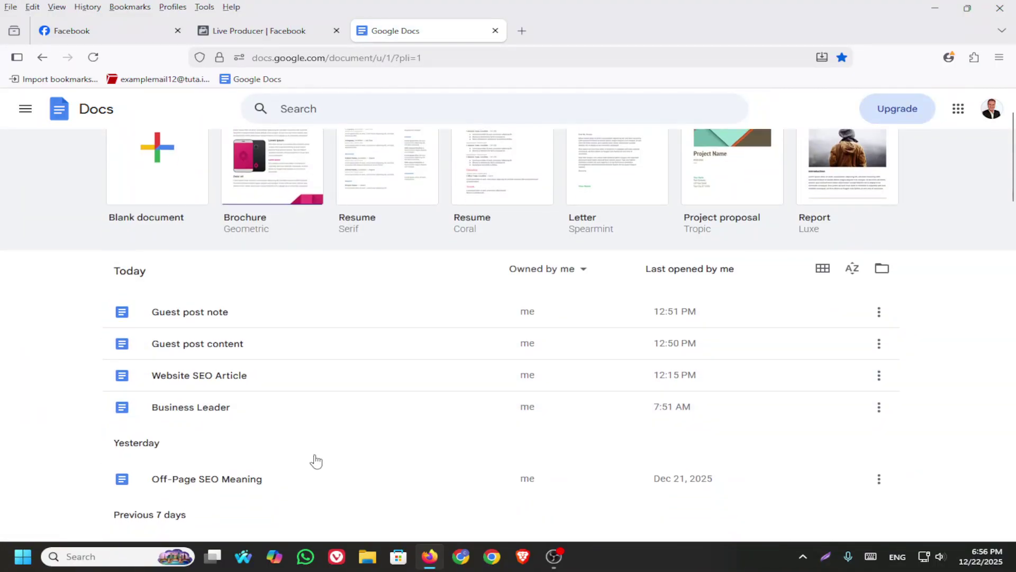
{"action": "scroll", "coordinate": [316, 461], "scroll_direction": "down", "scroll_amount": 1}
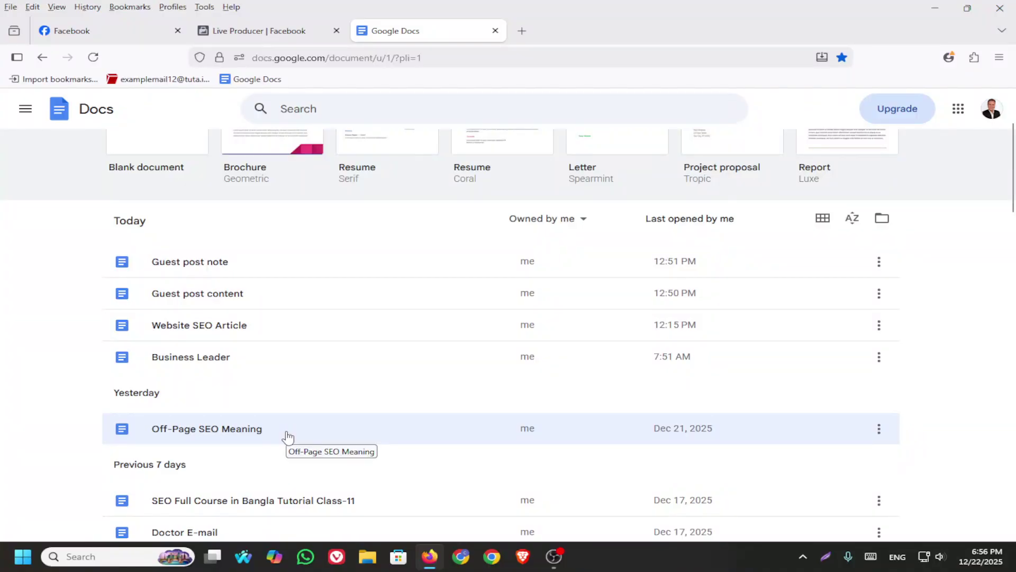
{"action": "left_click", "coordinate": [287, 437]}
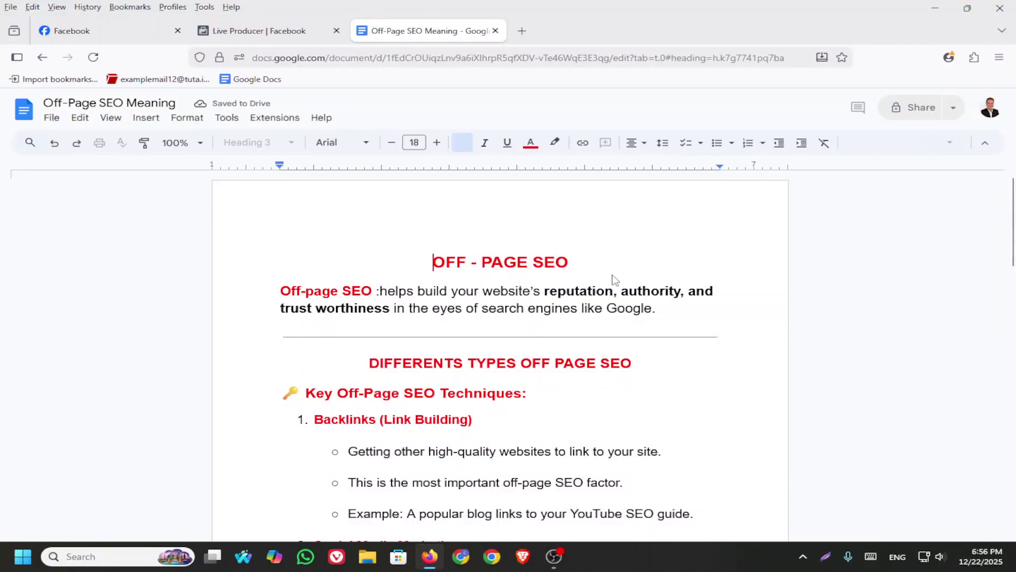
Step: Select the intro paragraph under OFF - PAGE SEO, from 'Off-page SEO' through 'like Google.'
{"action": "left_click", "coordinate": [570, 263]}
{"action": "left_click", "coordinate": [433, 263]}
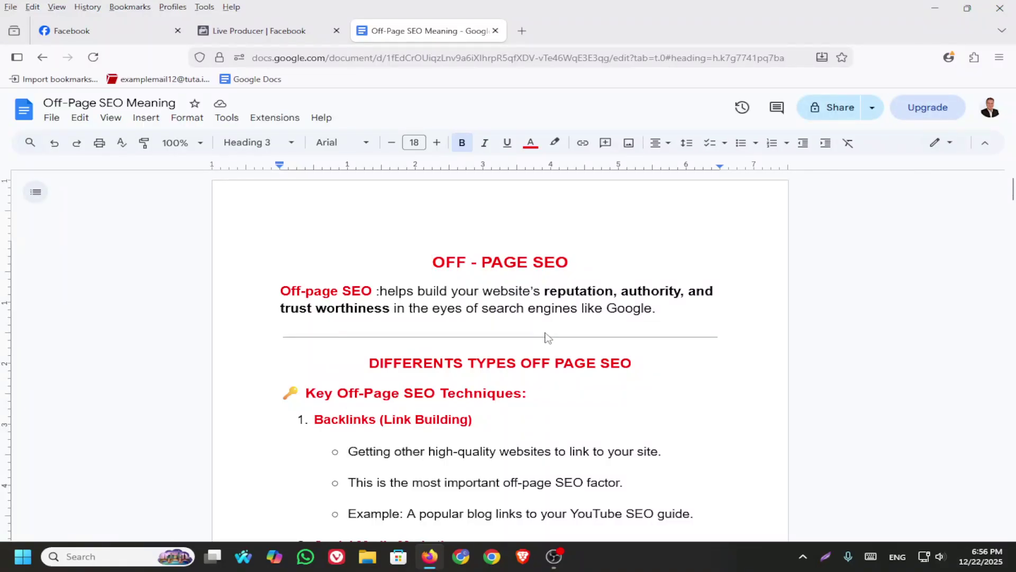
{"action": "left_click_drag", "start_coordinate": [433, 262], "coordinate": [569, 263]}
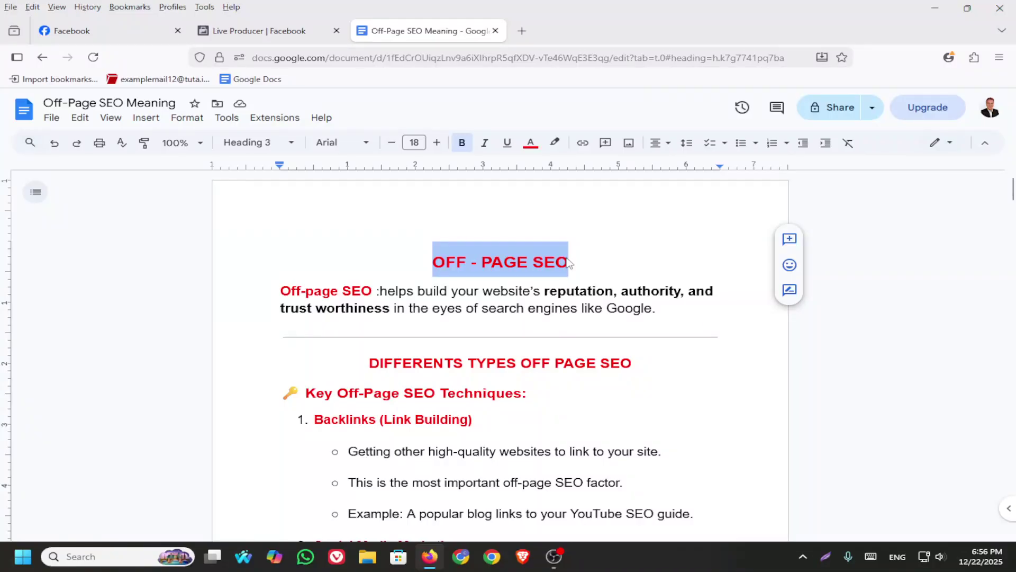
{"action": "left_click", "coordinate": [569, 263]}
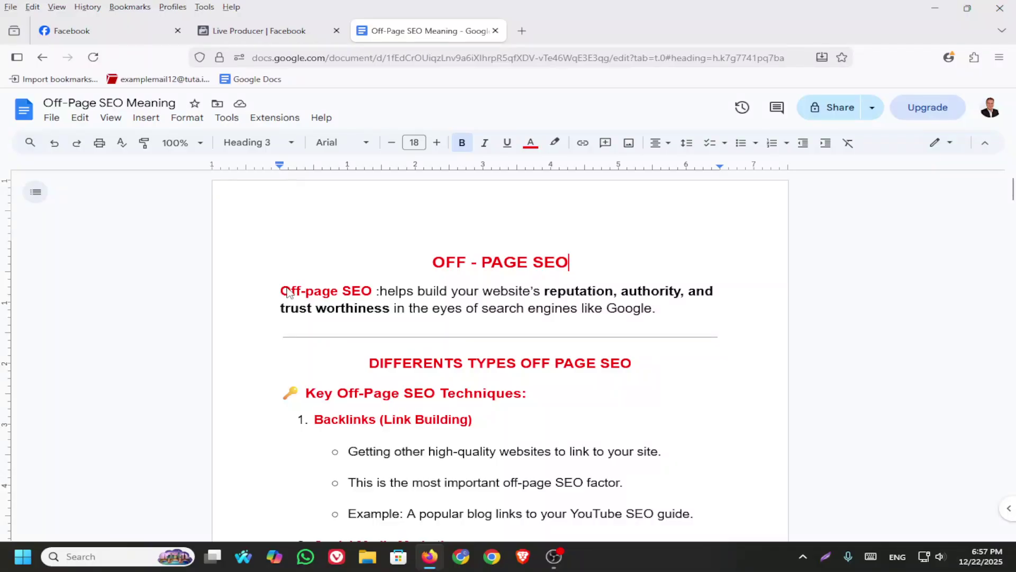
{"action": "left_click_drag", "start_coordinate": [286, 292], "coordinate": [665, 313]}
{"action": "left_click", "coordinate": [665, 313]}
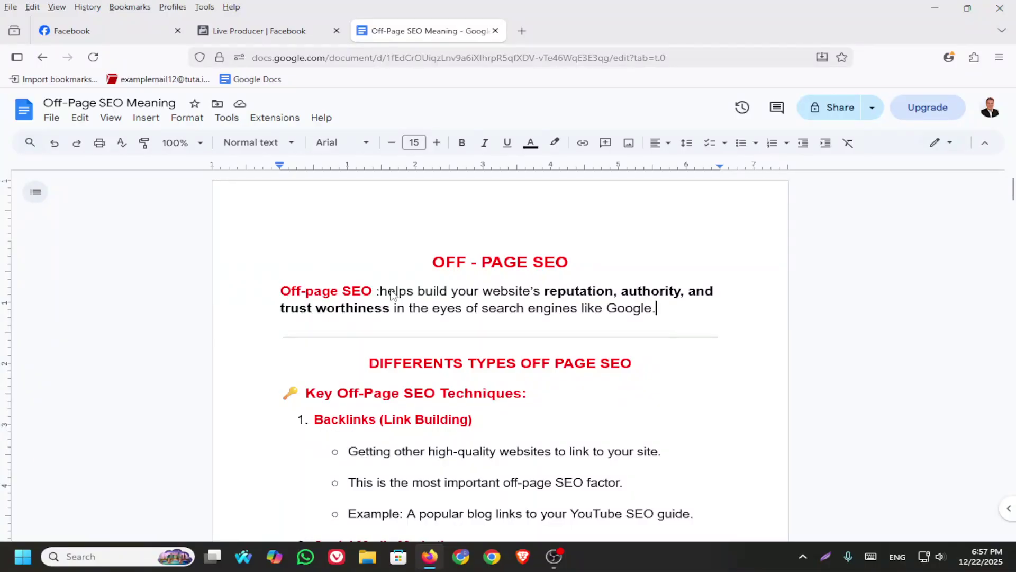
{"action": "left_click_drag", "start_coordinate": [280, 291], "coordinate": [662, 317]}
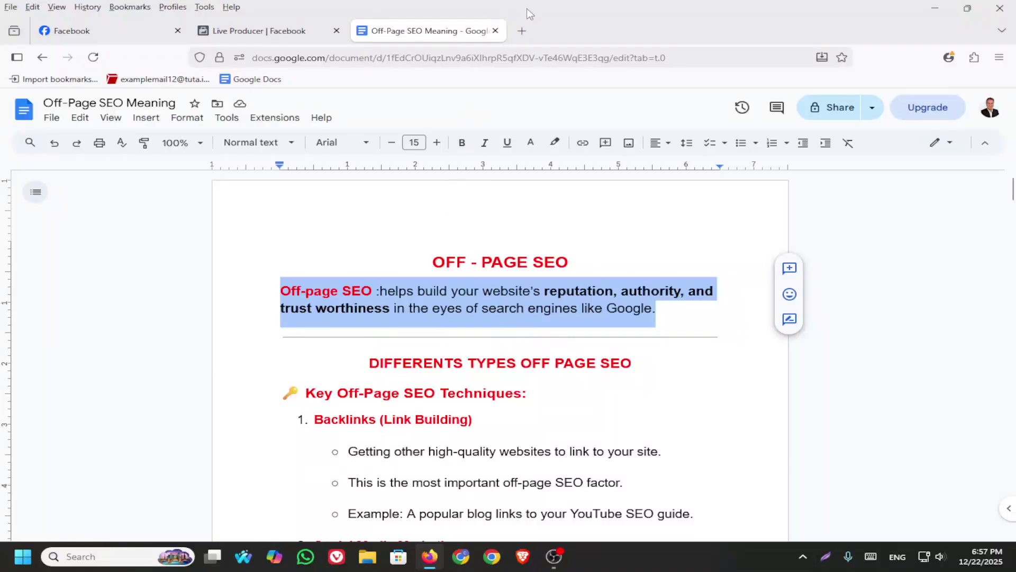
Step: Paste the copied Off-page SEO paragraph into Google Translate in a new tab for Bengali
{"action": "left_click", "coordinate": [522, 32]}
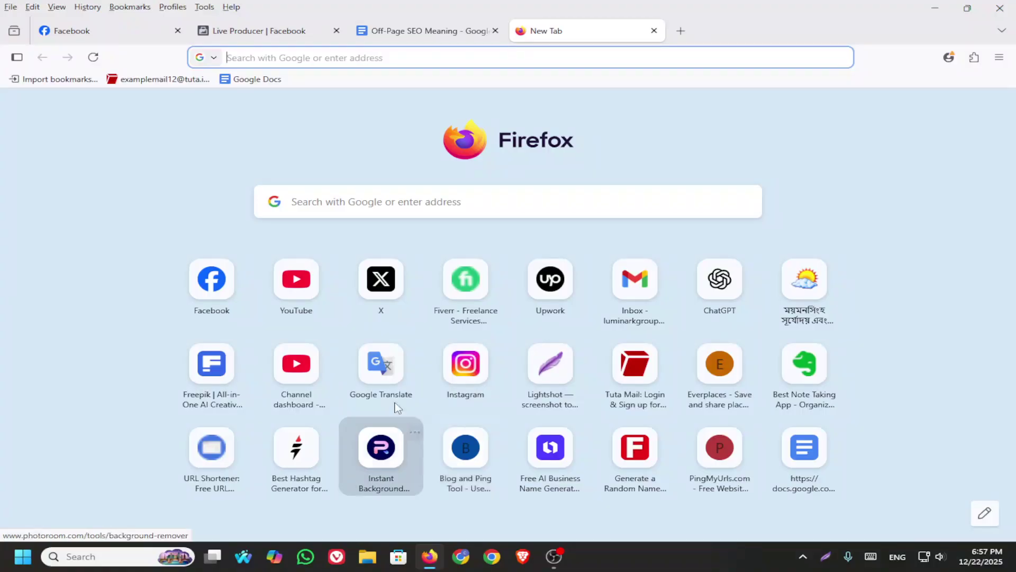
{"action": "left_click", "coordinate": [383, 364]}
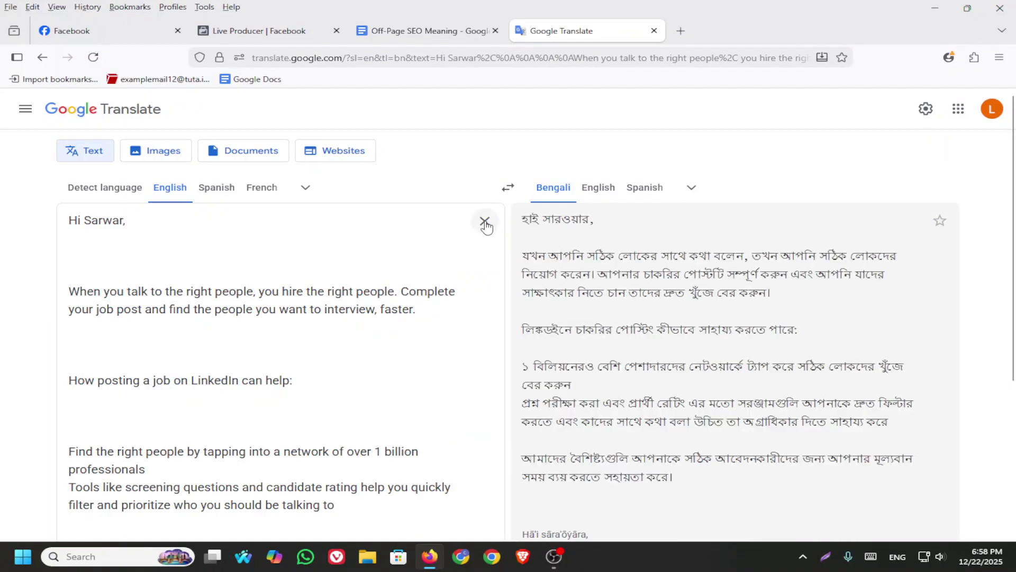
{"action": "left_click", "coordinate": [483, 222]}
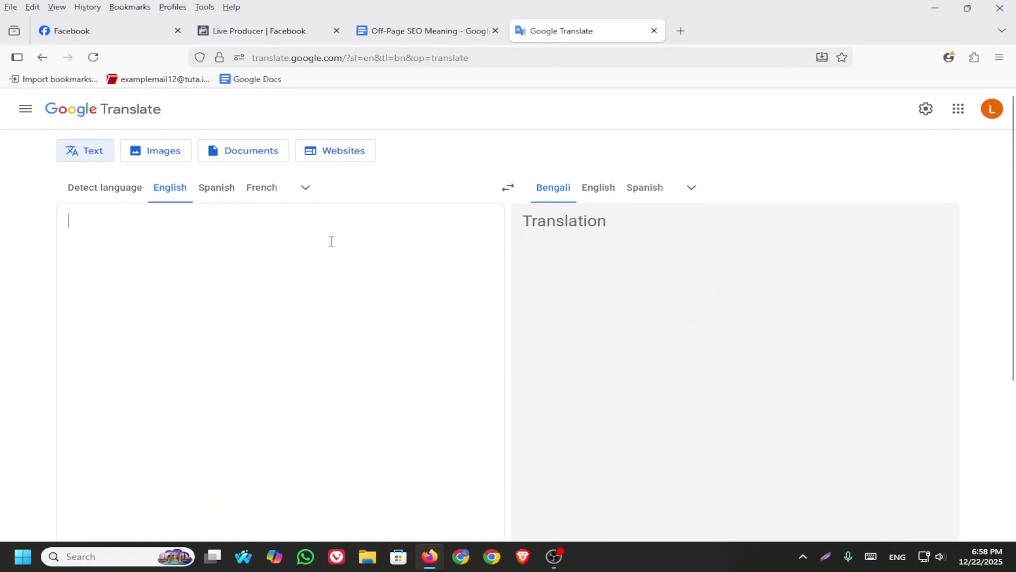
{"action": "key", "text": "ctrl+v"}
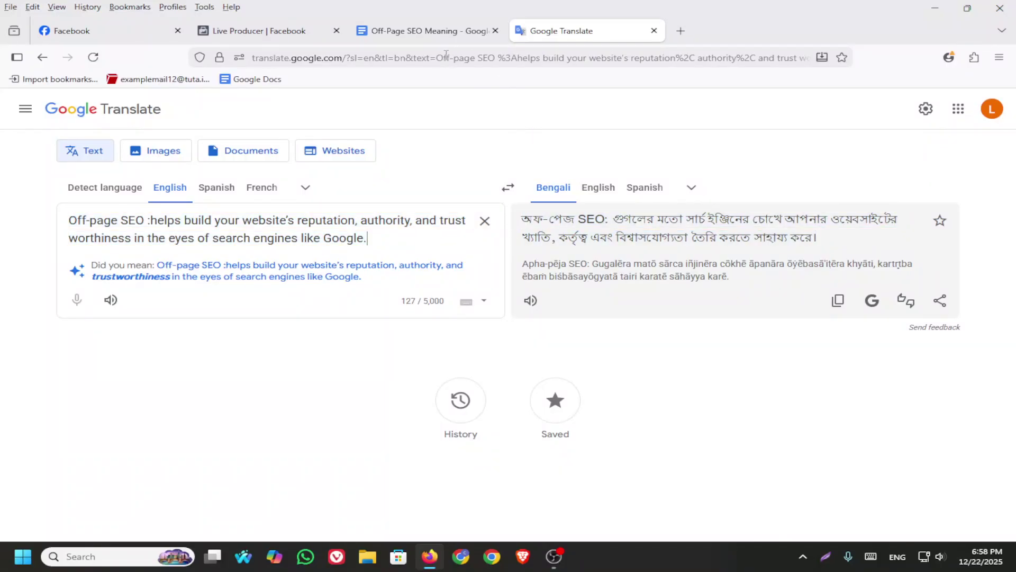
Step: Deselect the paragraph in the document, check the Bengali translation, then return to the document
{"action": "left_click", "coordinate": [418, 32]}
{"action": "left_click", "coordinate": [690, 321]}
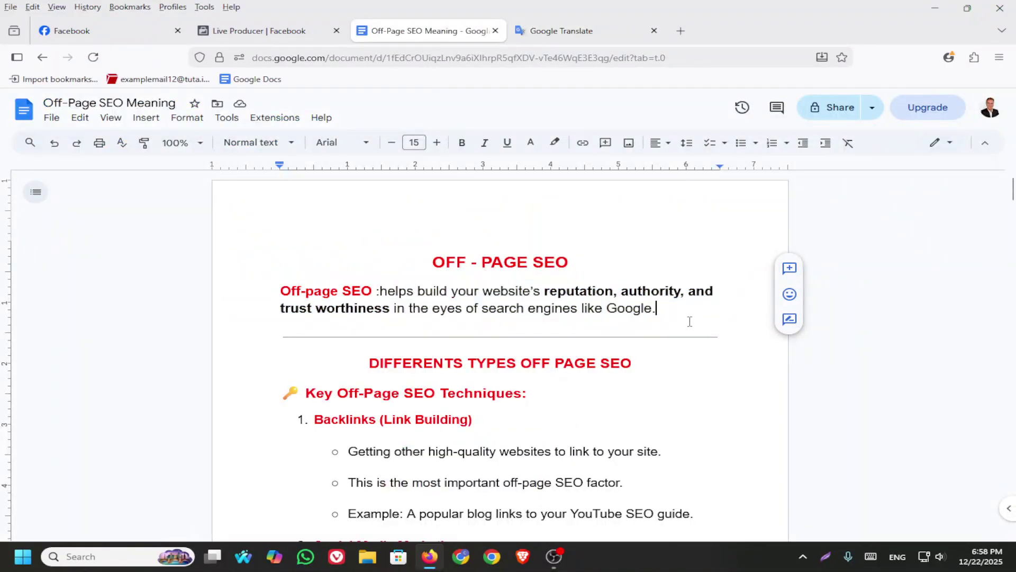
{"action": "left_click", "coordinate": [588, 32]}
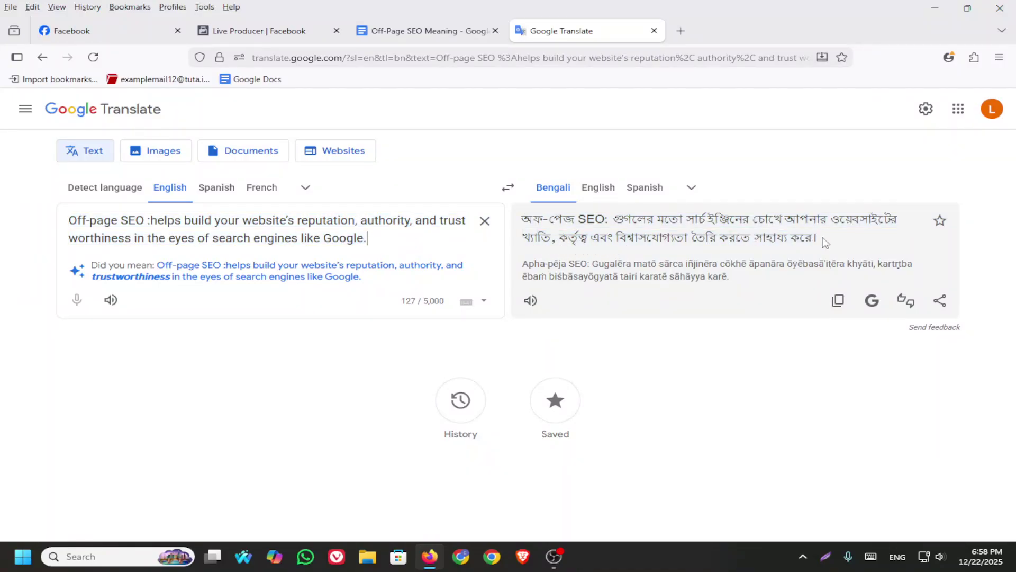
{"action": "left_click", "coordinate": [424, 32]}
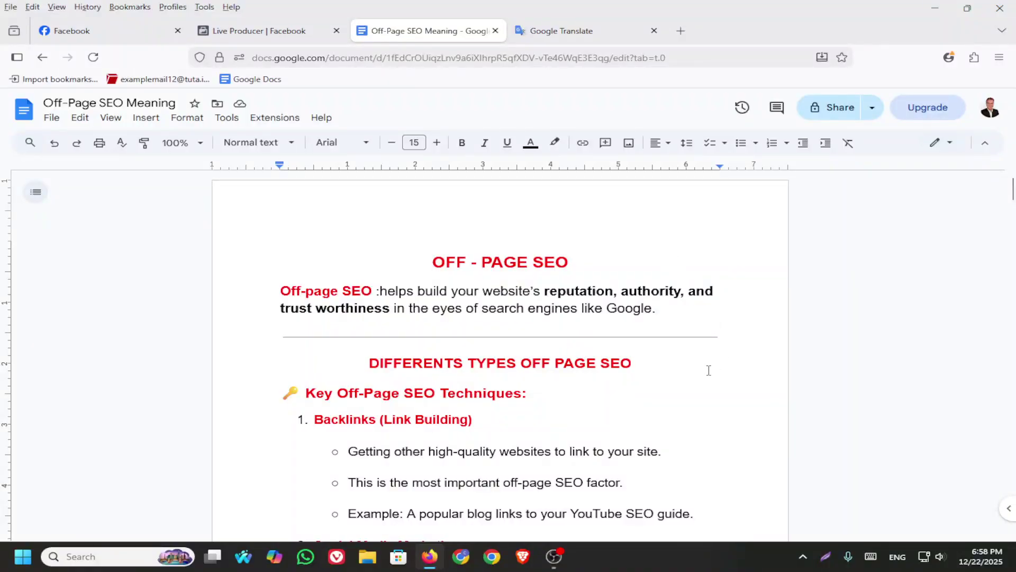
{"action": "scroll", "coordinate": [710, 370], "scroll_direction": "down", "scroll_amount": 2}
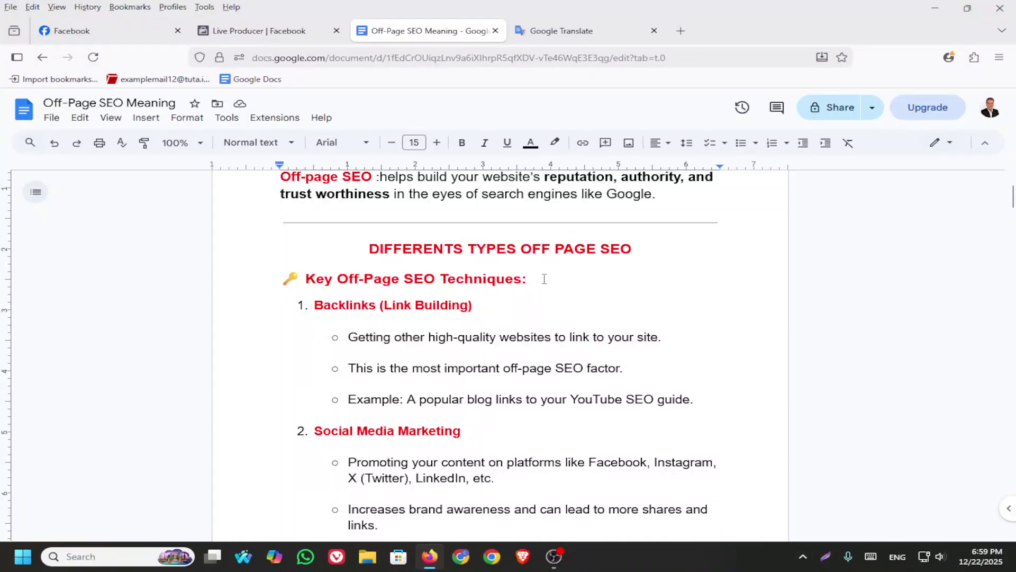
{"action": "left_click_drag", "start_coordinate": [314, 306], "coordinate": [469, 306]}
{"action": "left_click", "coordinate": [589, 279]}
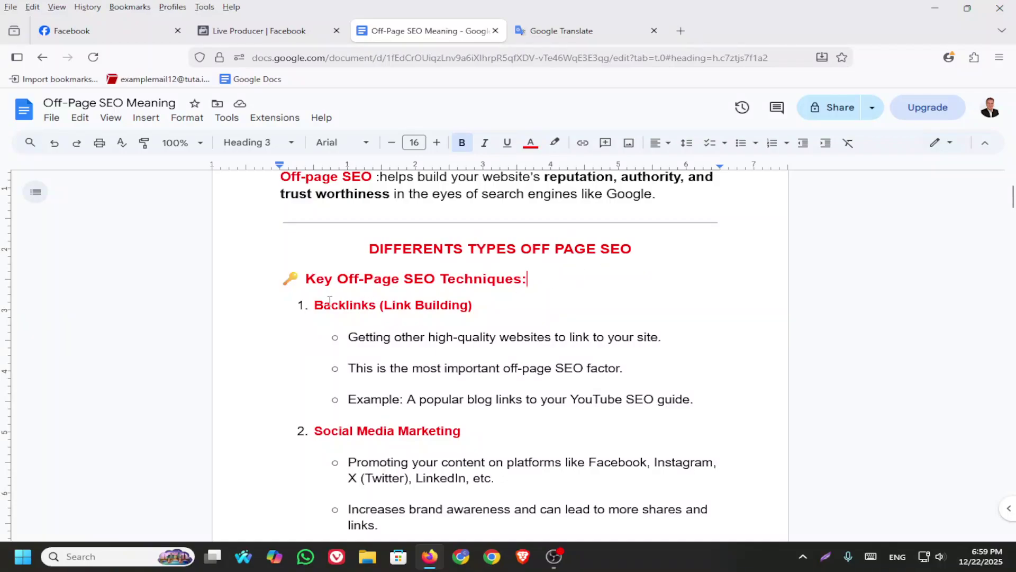
{"action": "left_click_drag", "start_coordinate": [315, 306], "coordinate": [480, 304]}
{"action": "left_click", "coordinate": [481, 305]}
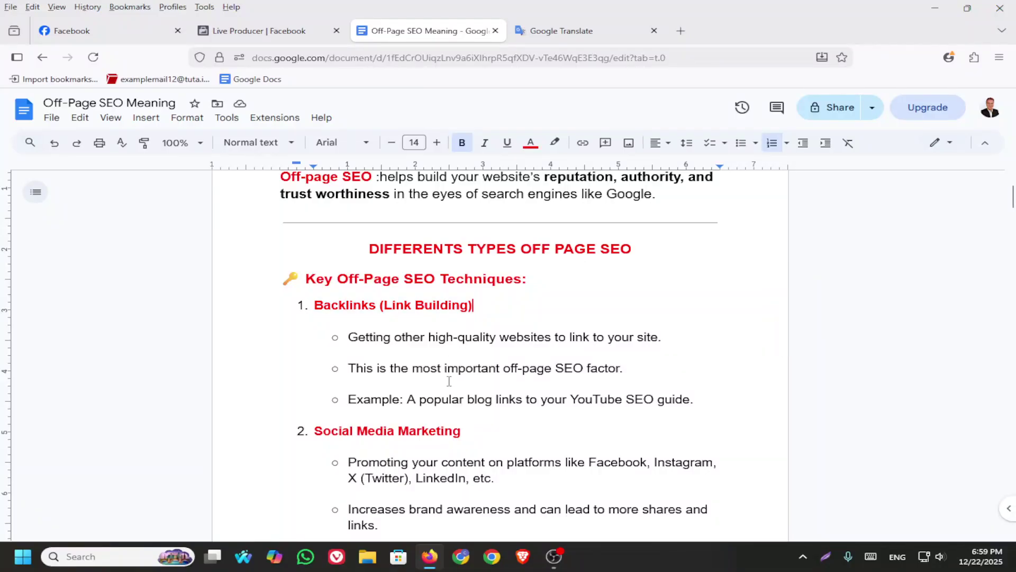
{"action": "scroll", "coordinate": [481, 304], "scroll_direction": "down", "scroll_amount": 3}
{"action": "left_click_drag", "start_coordinate": [312, 321], "coordinate": [463, 325]}
{"action": "scroll", "coordinate": [463, 324], "scroll_direction": "down", "scroll_amount": 2}
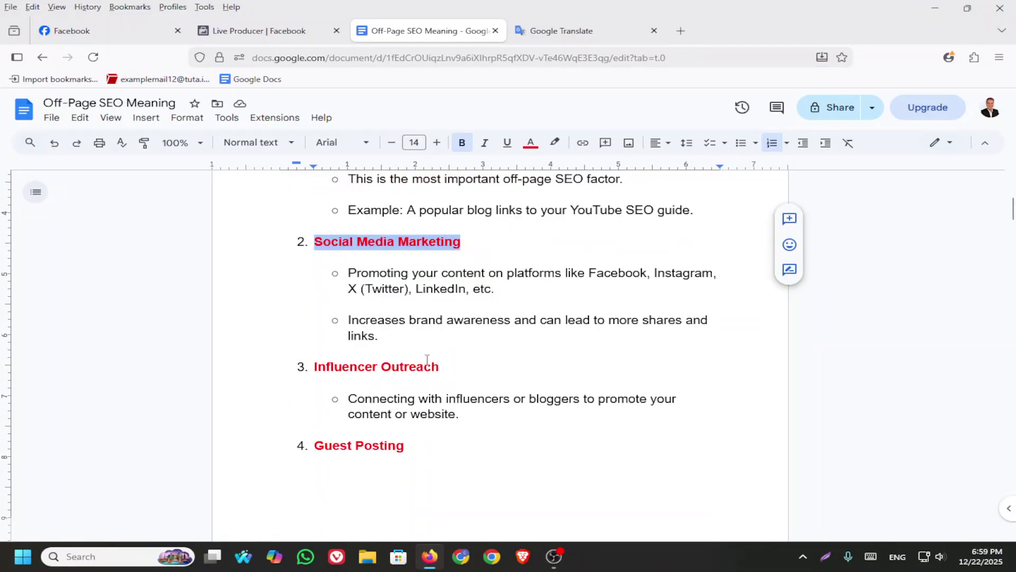
{"action": "left_click_drag", "start_coordinate": [316, 329], "coordinate": [444, 329]}
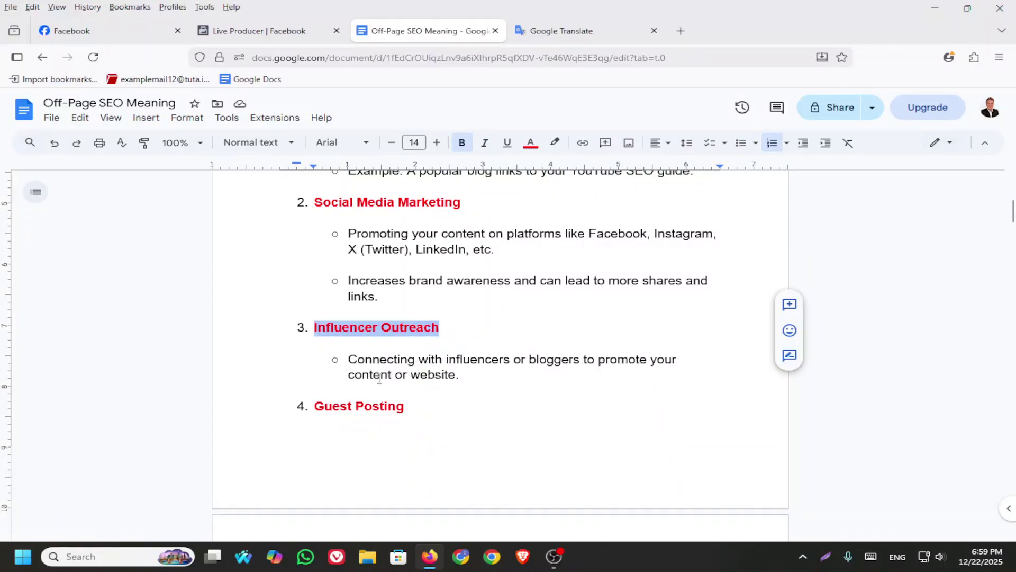
{"action": "left_click_drag", "start_coordinate": [315, 405], "coordinate": [406, 405]}
{"action": "scroll", "coordinate": [378, 369], "scroll_direction": "down", "scroll_amount": 4}
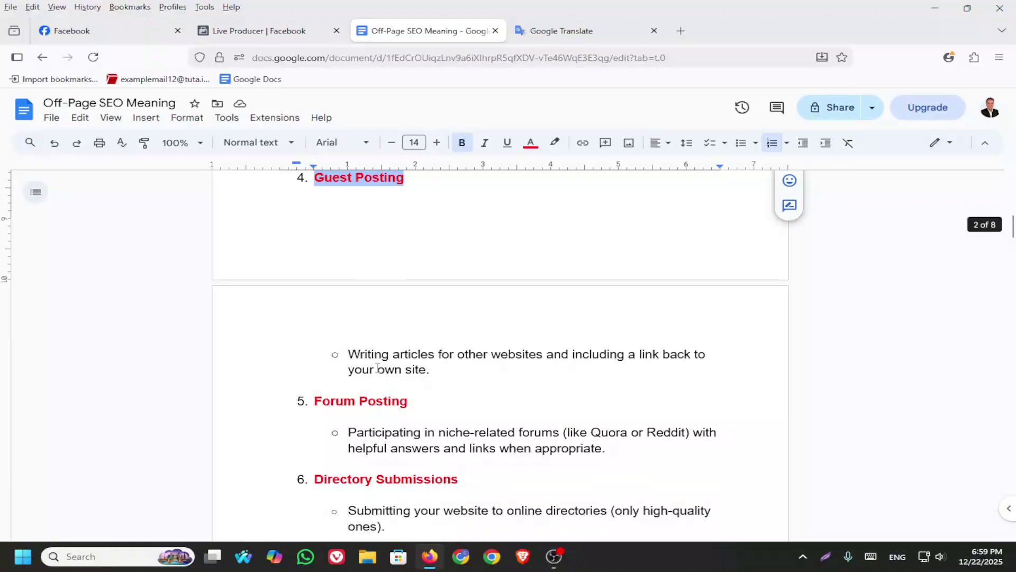
{"action": "left_click", "coordinate": [315, 406]}
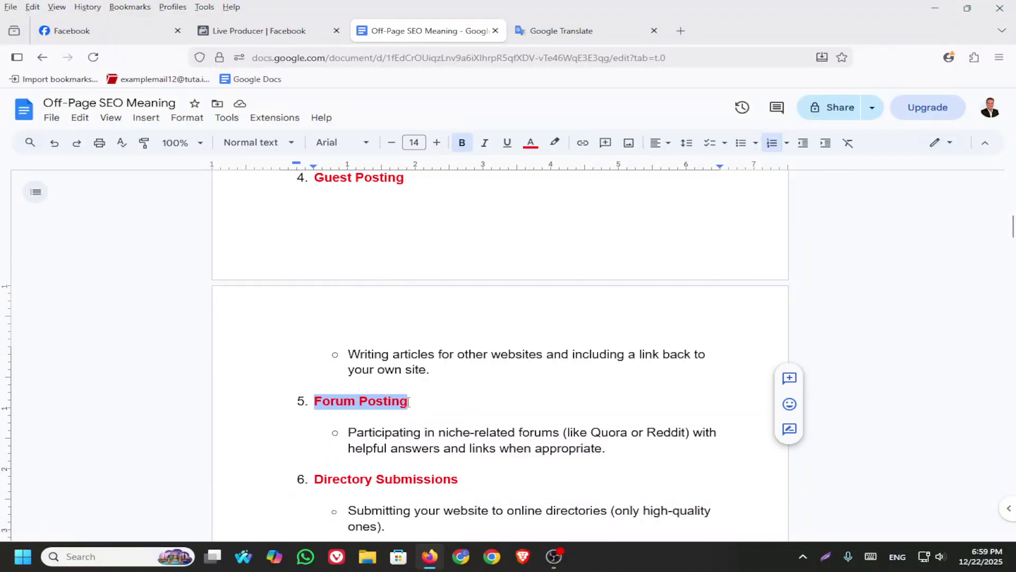
{"action": "scroll", "coordinate": [452, 399], "scroll_direction": "down", "scroll_amount": 3}
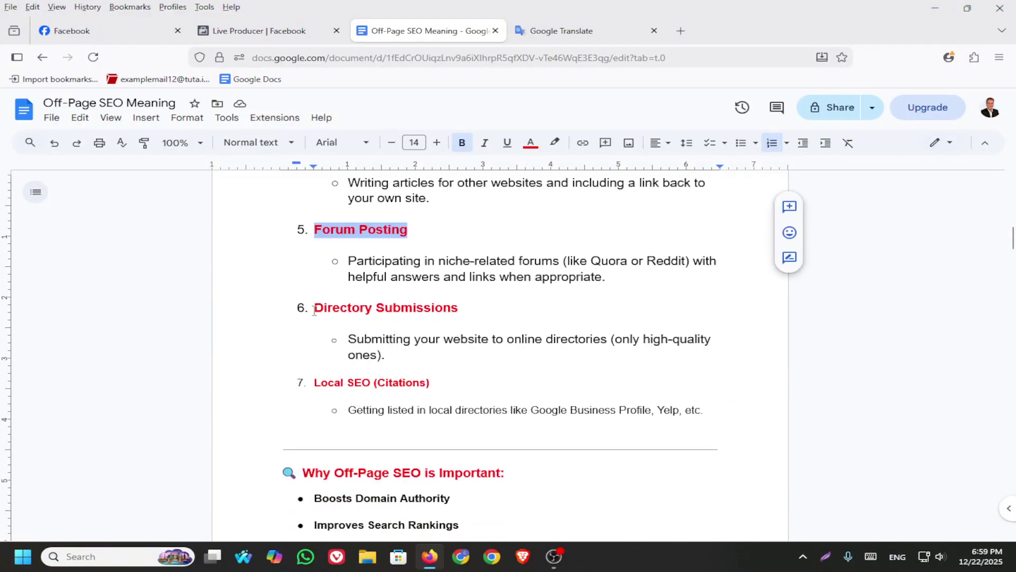
{"action": "left_click_drag", "start_coordinate": [314, 310], "coordinate": [458, 311]}
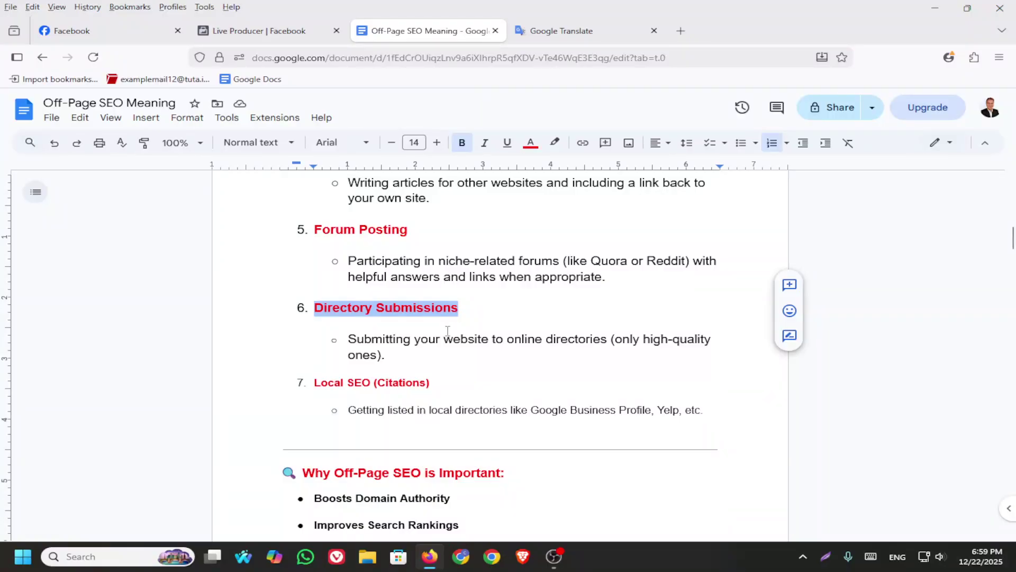
{"action": "scroll", "coordinate": [310, 406], "scroll_direction": "down", "scroll_amount": 2}
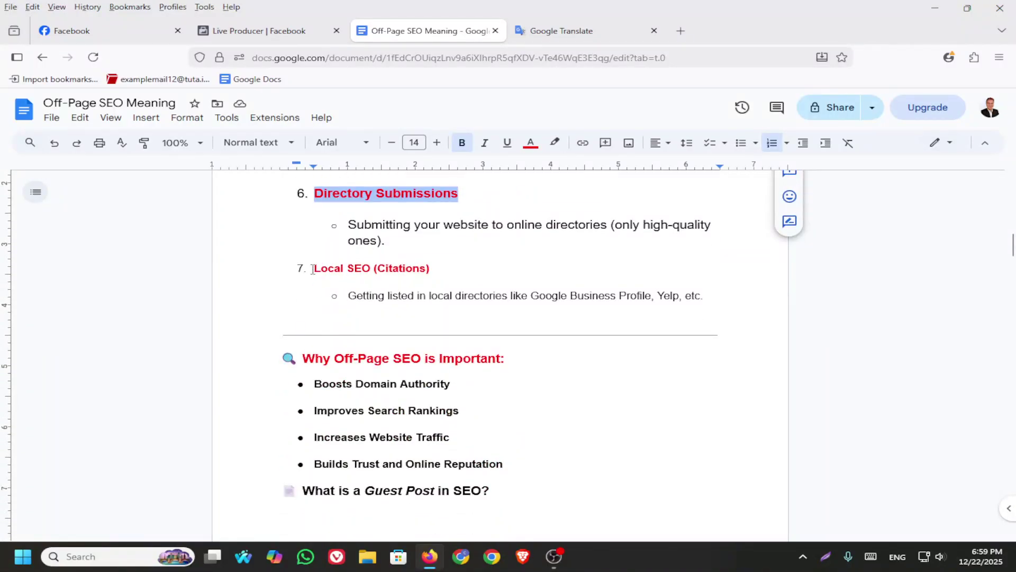
{"action": "left_click_drag", "start_coordinate": [312, 269], "coordinate": [437, 270]}
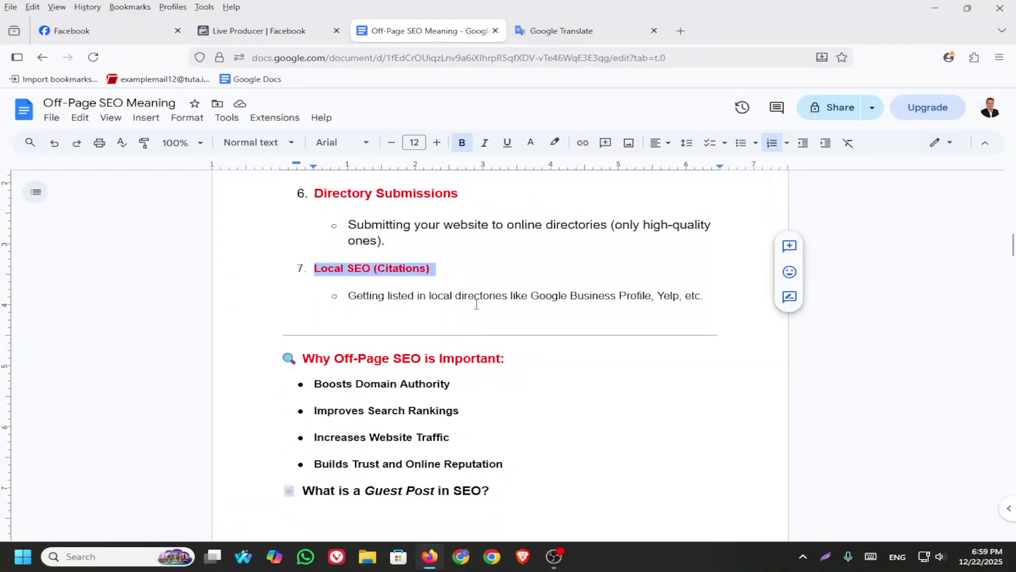
{"action": "scroll", "coordinate": [514, 352], "scroll_direction": "down", "scroll_amount": 2}
{"action": "scroll", "coordinate": [524, 343], "scroll_direction": "up", "scroll_amount": 1}
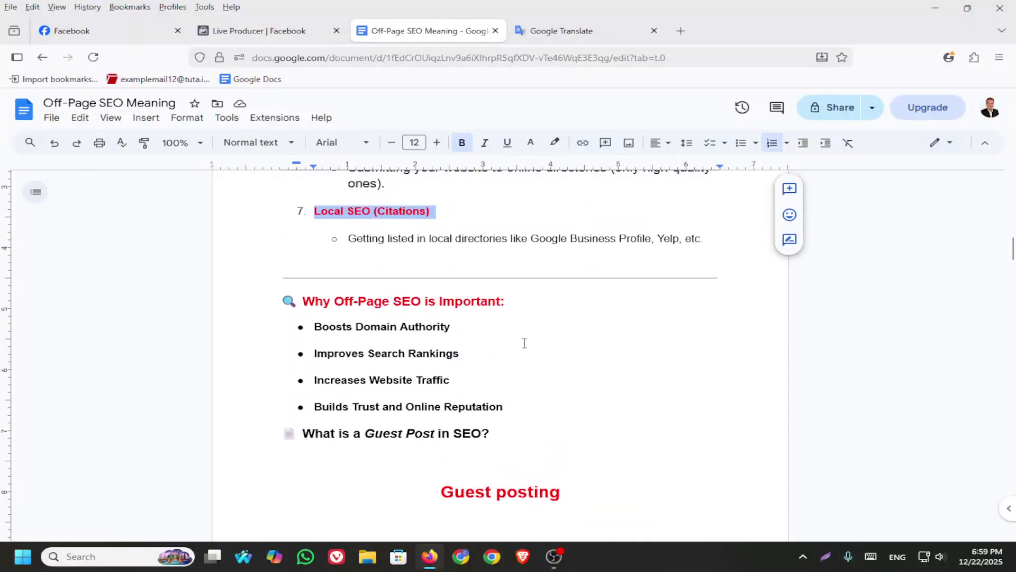
{"action": "scroll", "coordinate": [525, 343], "scroll_direction": "up", "scroll_amount": 4}
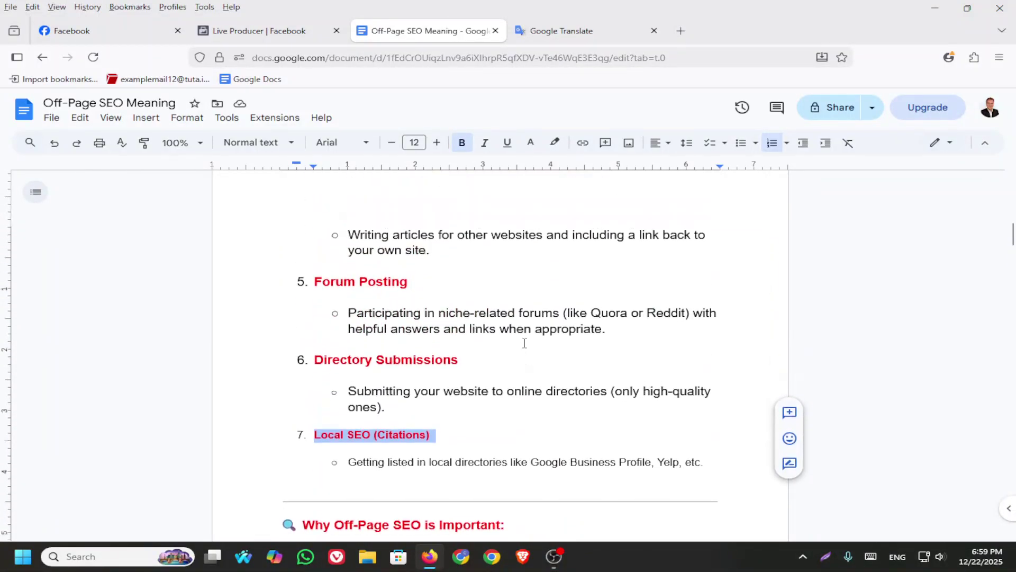
{"action": "scroll", "coordinate": [516, 347], "scroll_direction": "down", "scroll_amount": 2}
{"action": "scroll", "coordinate": [512, 350], "scroll_direction": "down", "scroll_amount": 9}
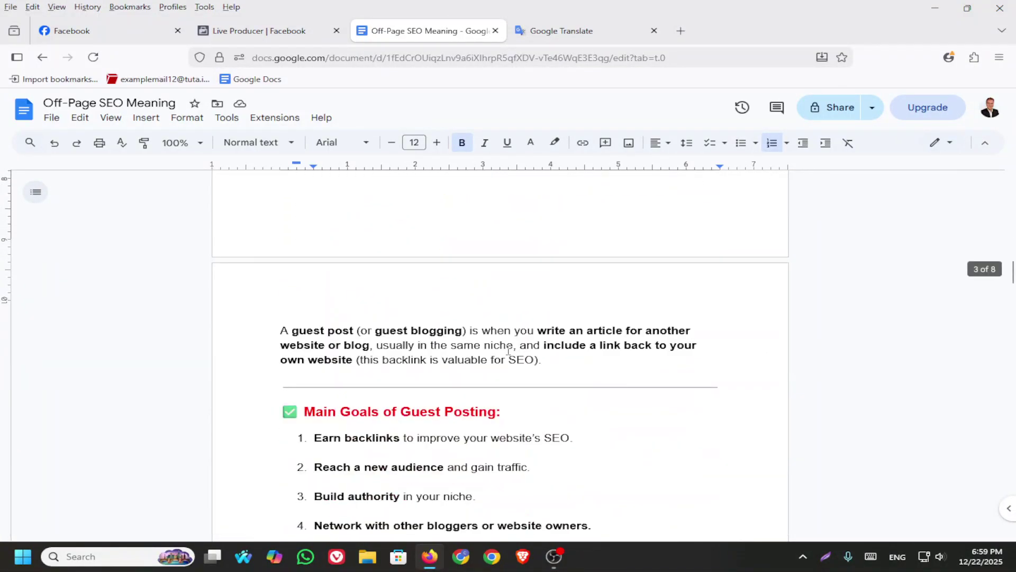
{"action": "scroll", "coordinate": [508, 350], "scroll_direction": "up", "scroll_amount": 11}
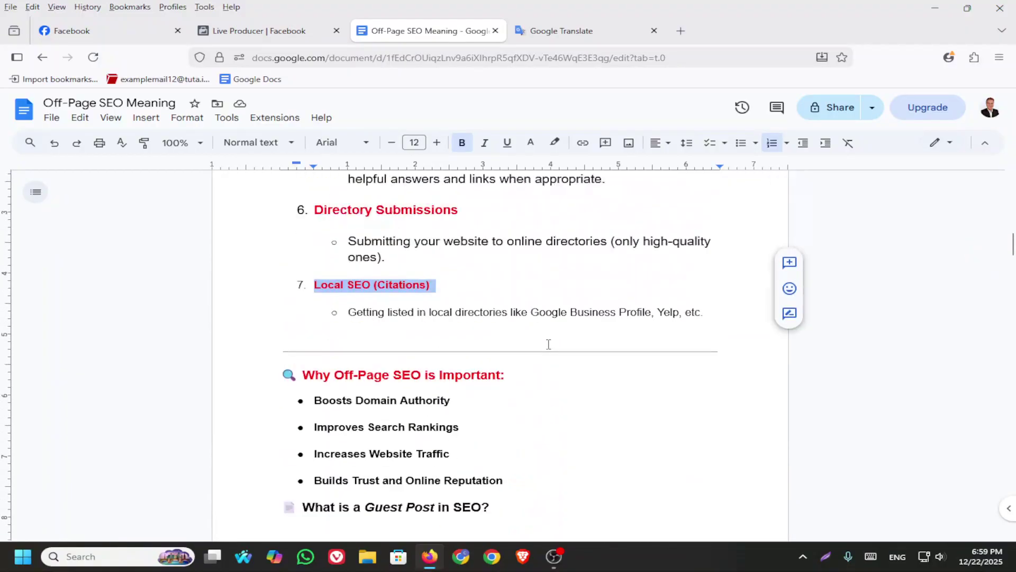
{"action": "scroll", "coordinate": [497, 328], "scroll_direction": "up", "scroll_amount": 4}
{"action": "scroll", "coordinate": [468, 299], "scroll_direction": "up", "scroll_amount": 9}
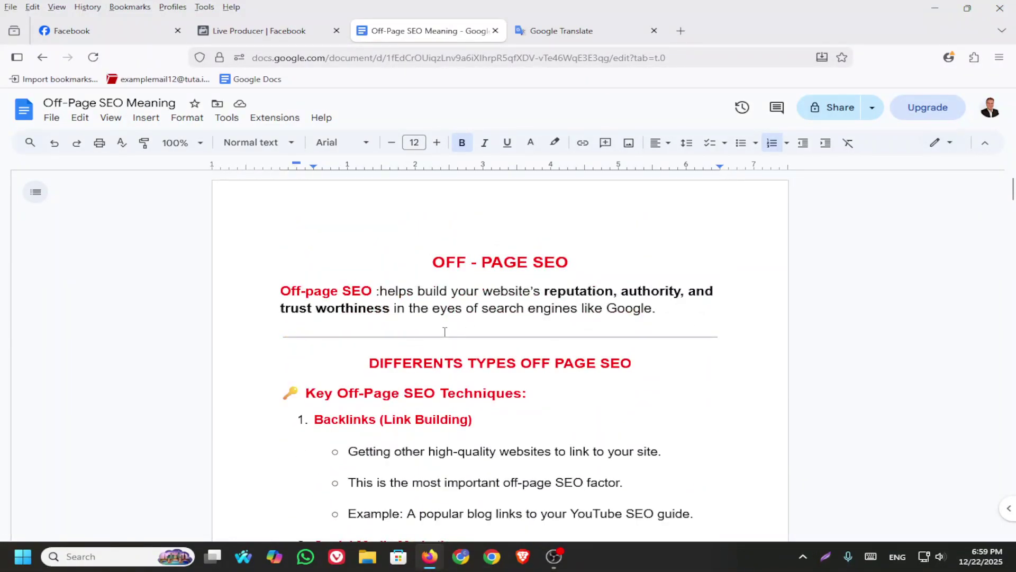
{"action": "scroll", "coordinate": [444, 332], "scroll_direction": "down", "scroll_amount": 4}
{"action": "scroll", "coordinate": [594, 402], "scroll_direction": "down", "scroll_amount": 5}
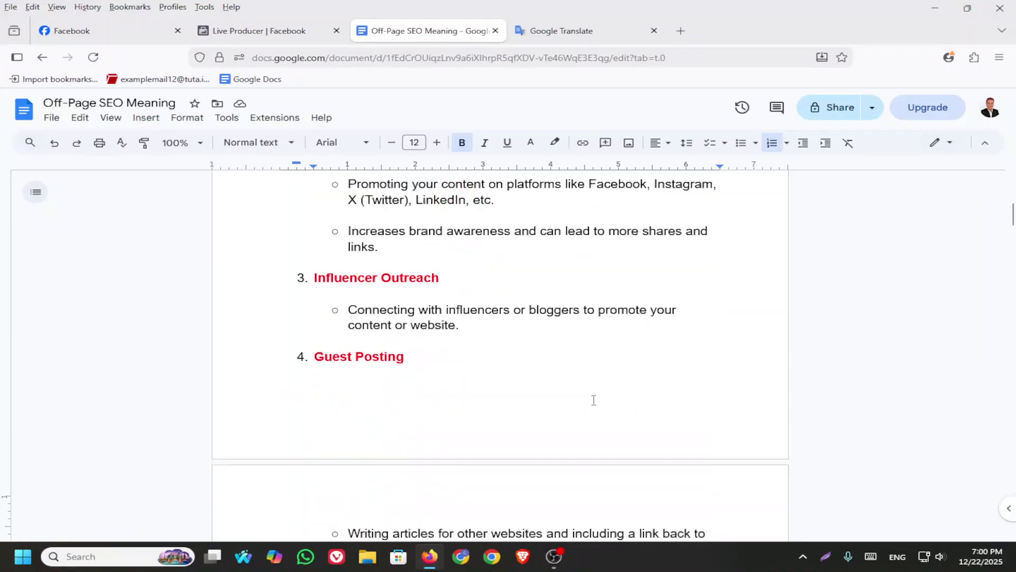
{"action": "scroll", "coordinate": [562, 386], "scroll_direction": "up", "scroll_amount": 5}
{"action": "scroll", "coordinate": [562, 387], "scroll_direction": "up", "scroll_amount": 4}
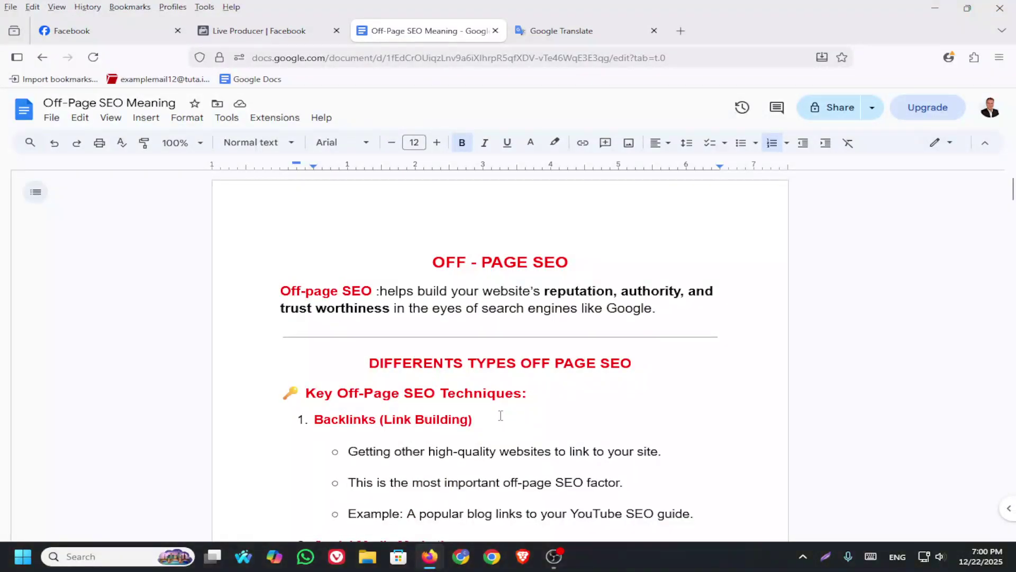
{"action": "scroll", "coordinate": [500, 415], "scroll_direction": "down", "scroll_amount": 2}
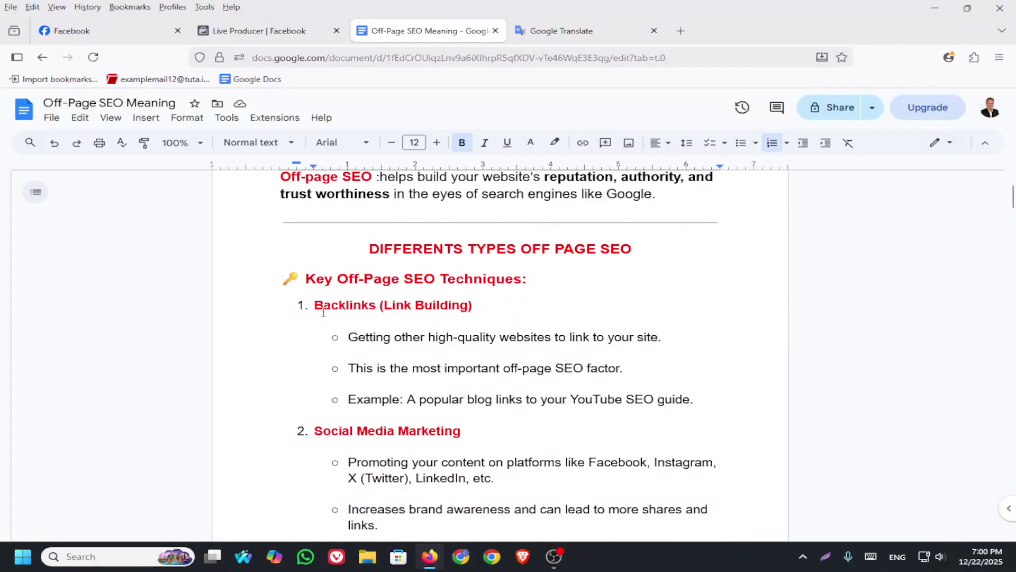
{"action": "left_click_drag", "start_coordinate": [313, 305], "coordinate": [475, 308]}
{"action": "left_click", "coordinate": [501, 306]}
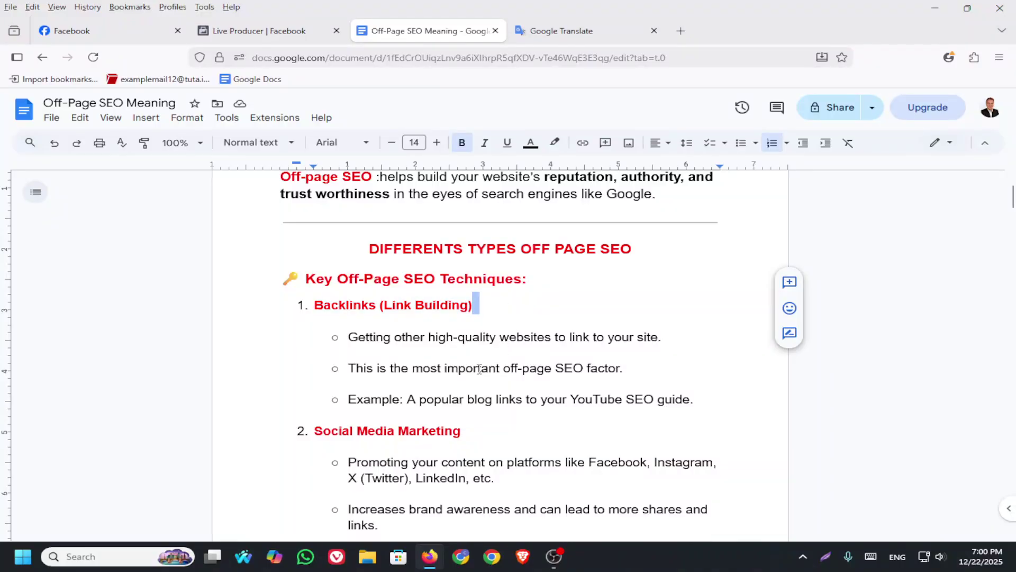
{"action": "scroll", "coordinate": [446, 376], "scroll_direction": "down", "scroll_amount": 5}
{"action": "left_click_drag", "start_coordinate": [308, 351], "coordinate": [413, 352]}
{"action": "scroll", "coordinate": [482, 360], "scroll_direction": "up", "scroll_amount": 2}
{"action": "scroll", "coordinate": [482, 360], "scroll_direction": "up", "scroll_amount": 2}
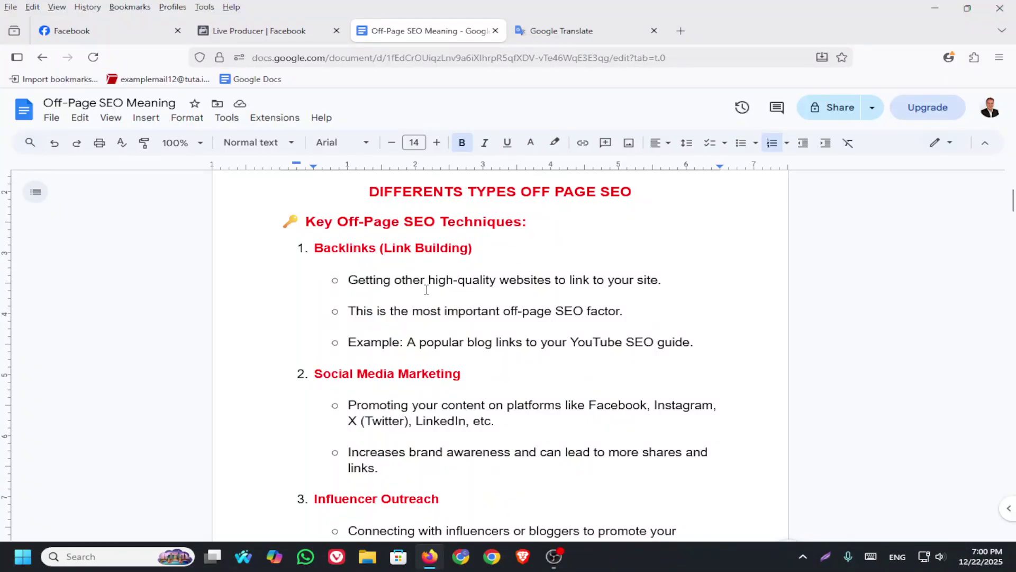
{"action": "scroll", "coordinate": [490, 446], "scroll_direction": "down", "scroll_amount": 4}
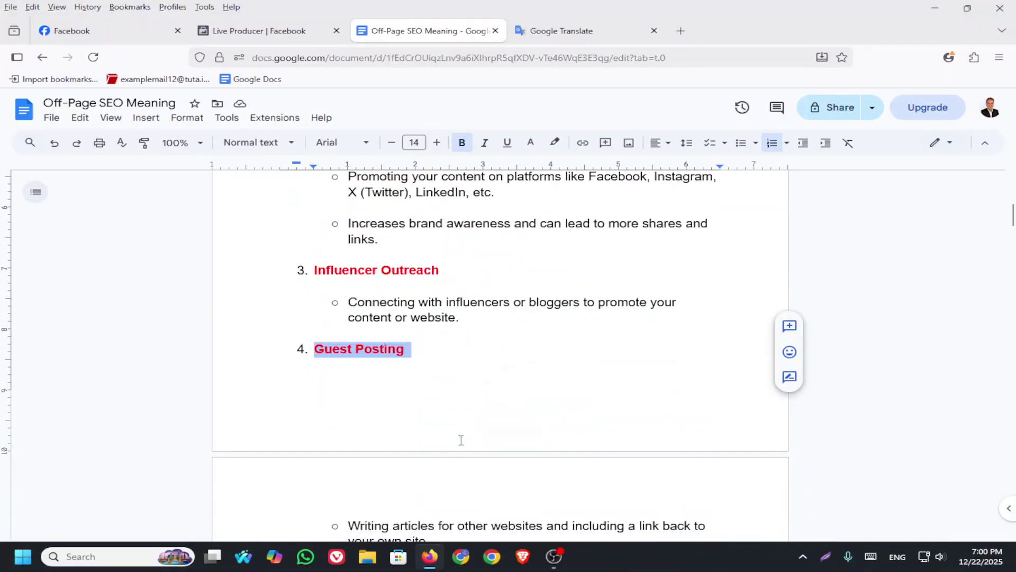
{"action": "left_click", "coordinate": [427, 357]}
{"action": "scroll", "coordinate": [468, 379], "scroll_direction": "down", "scroll_amount": 2}
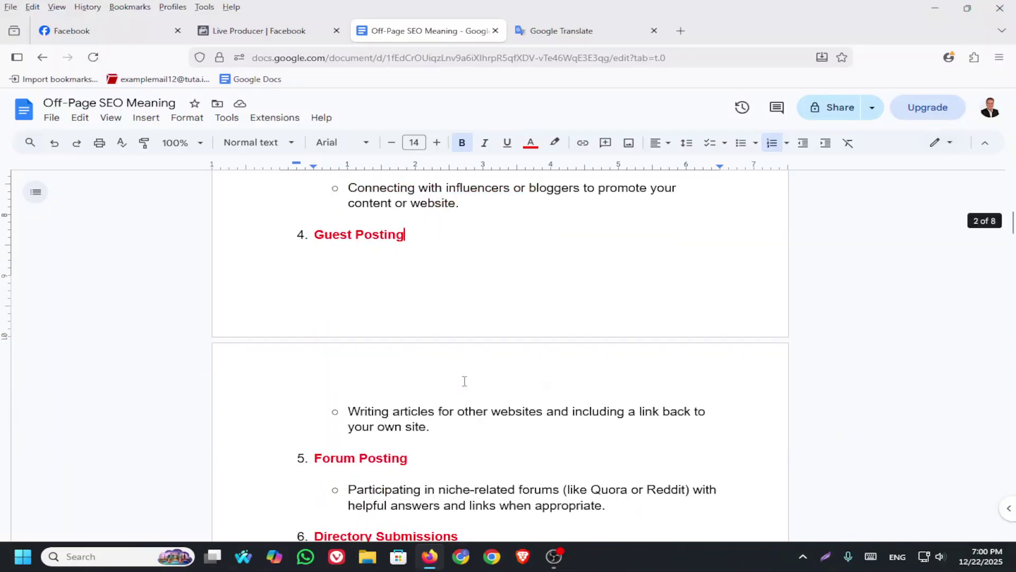
{"action": "scroll", "coordinate": [460, 382], "scroll_direction": "up", "scroll_amount": 4}
{"action": "scroll", "coordinate": [392, 381], "scroll_direction": "up", "scroll_amount": 4}
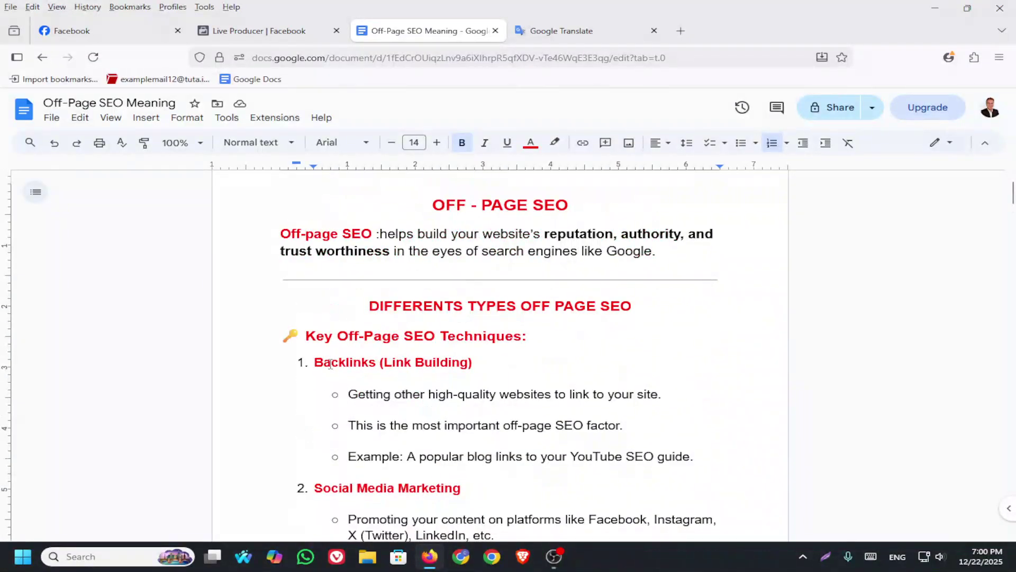
{"action": "left_click_drag", "start_coordinate": [315, 362], "coordinate": [468, 365]}
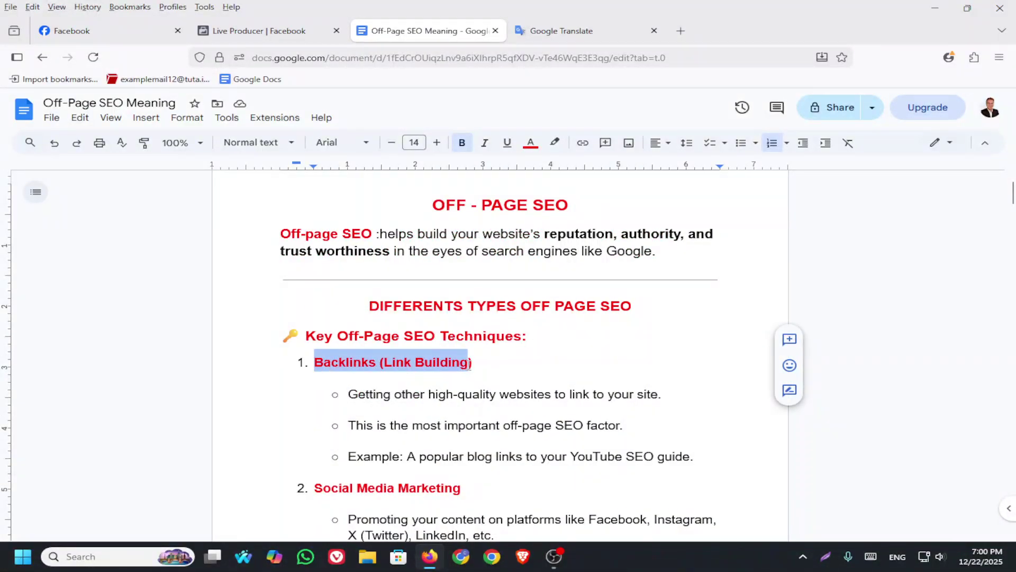
Step: Try selections over the Backlinks (Link Building) heading and its first two bullets
{"action": "scroll", "coordinate": [510, 370], "scroll_direction": "down", "scroll_amount": 1}
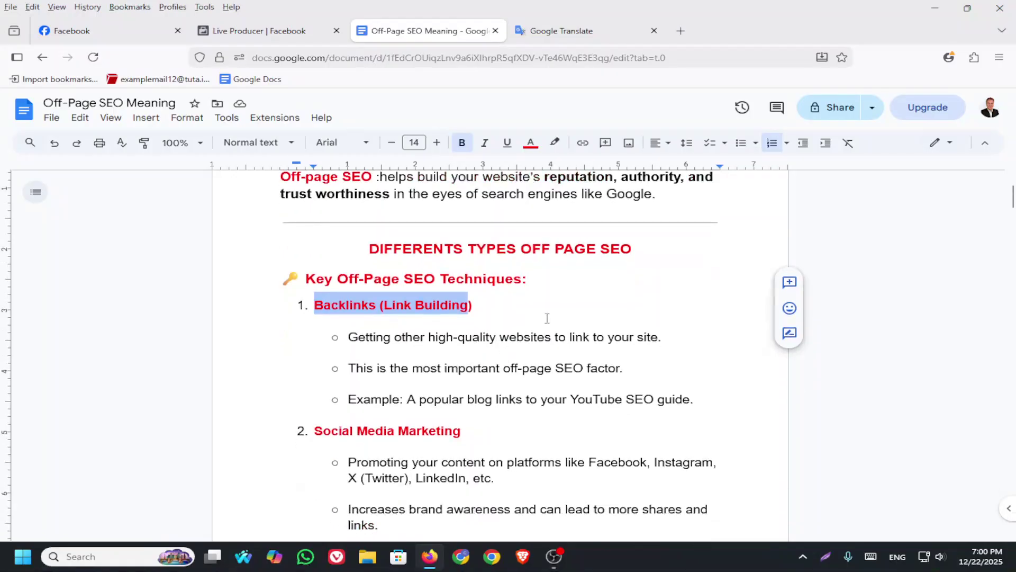
{"action": "left_click", "coordinate": [533, 313]}
{"action": "left_click_drag", "start_coordinate": [314, 305], "coordinate": [695, 401]}
{"action": "left_click", "coordinate": [570, 320]}
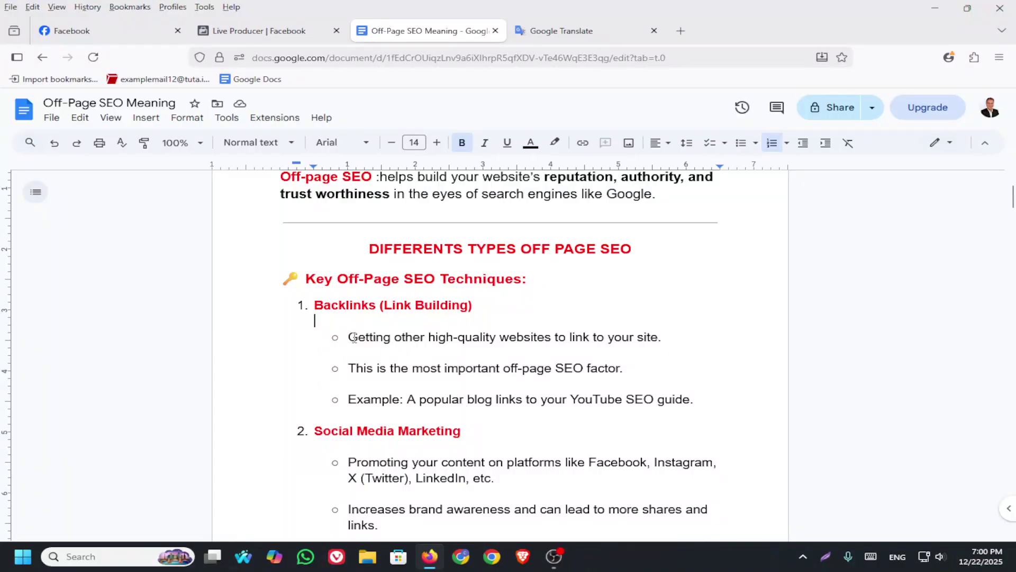
{"action": "left_click_drag", "start_coordinate": [350, 338], "coordinate": [665, 339]}
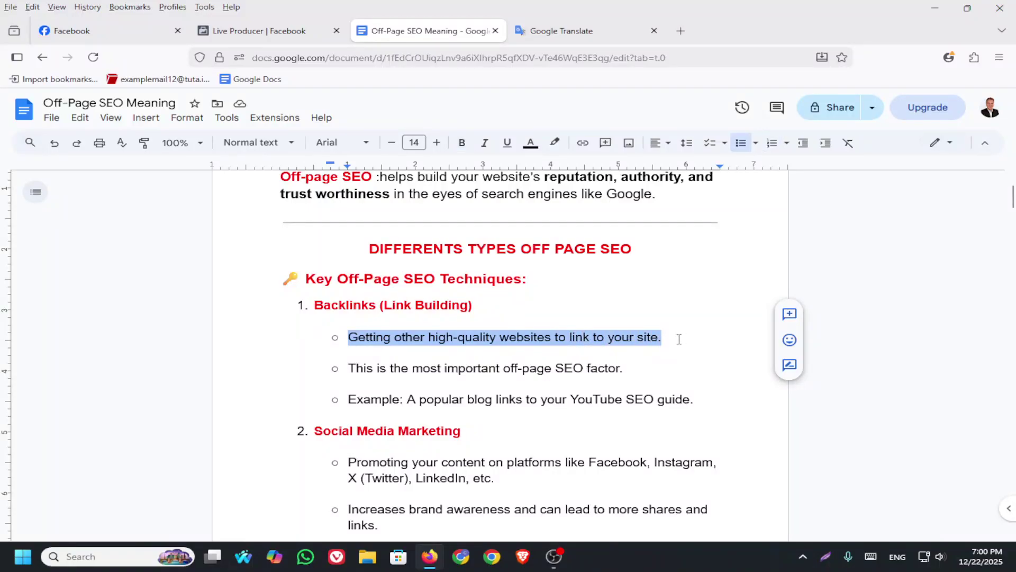
{"action": "left_click", "coordinate": [679, 339]}
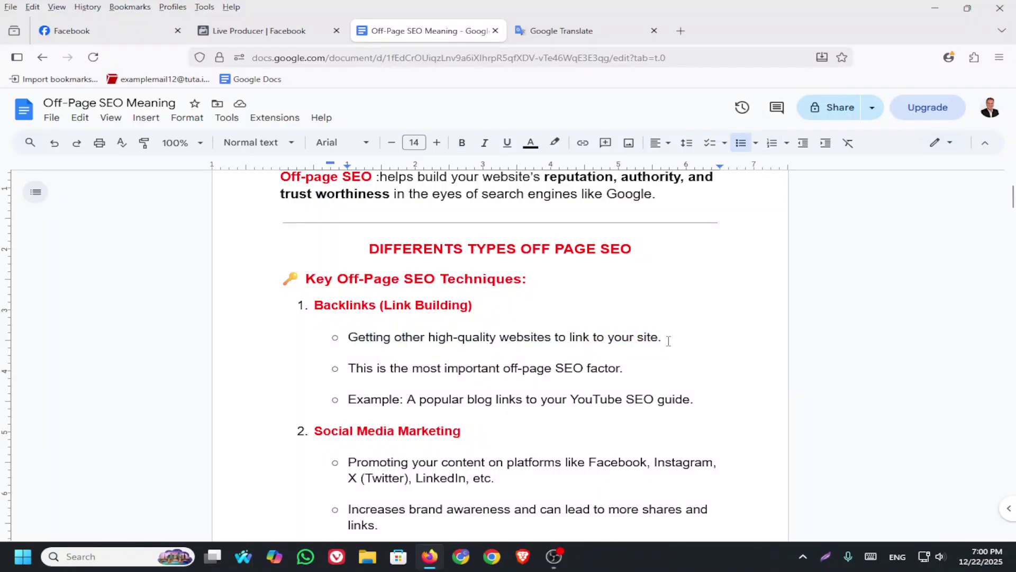
{"action": "left_click_drag", "start_coordinate": [659, 338], "coordinate": [350, 366]}
{"action": "left_click", "coordinate": [639, 366]}
Step: Select the Backlinks heading through the end of its Example bullet
{"action": "scroll", "coordinate": [638, 365], "scroll_direction": "down", "scroll_amount": 2}
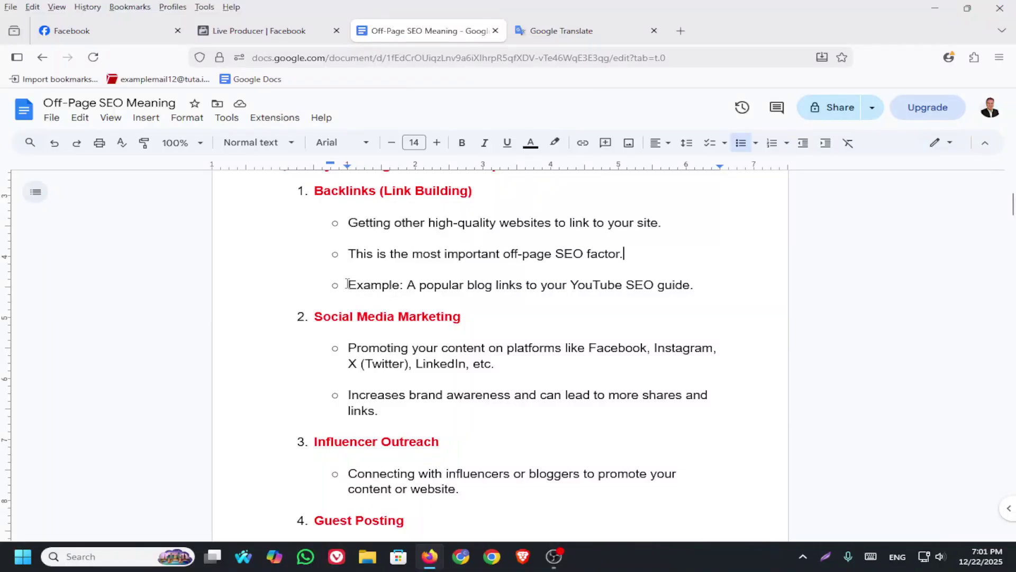
{"action": "left_click_drag", "start_coordinate": [348, 286], "coordinate": [688, 293]}
{"action": "left_click", "coordinate": [703, 302]}
{"action": "scroll", "coordinate": [642, 298], "scroll_direction": "up", "scroll_amount": 3}
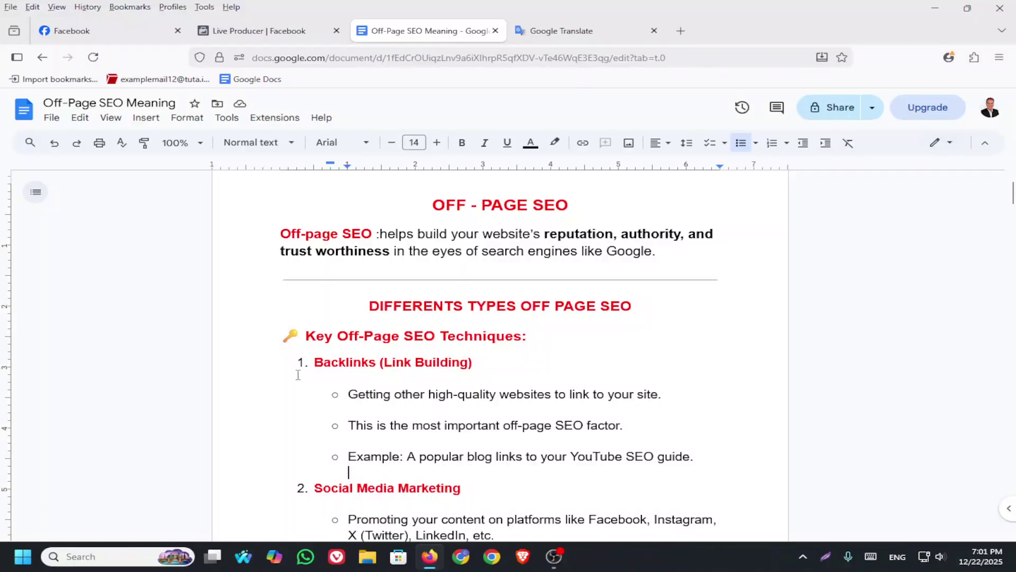
{"action": "left_click_drag", "start_coordinate": [293, 363], "coordinate": [689, 465]}
{"action": "key", "text": "ctrl+c"}
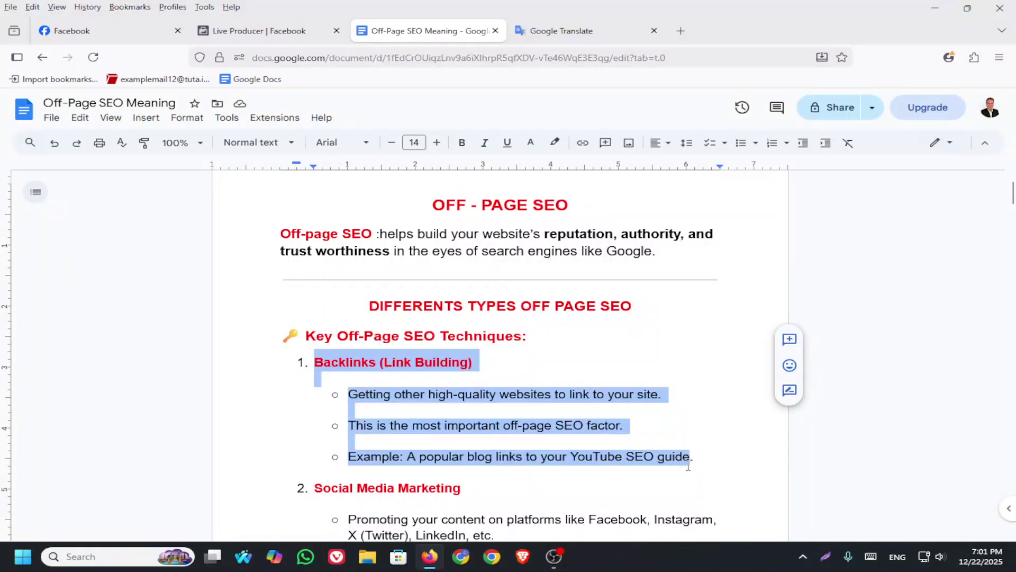
Step: Paste the Backlinks section into Google Translate, review the Bengali output, then clear it
{"action": "left_click", "coordinate": [565, 32]}
{"action": "left_click", "coordinate": [485, 220]}
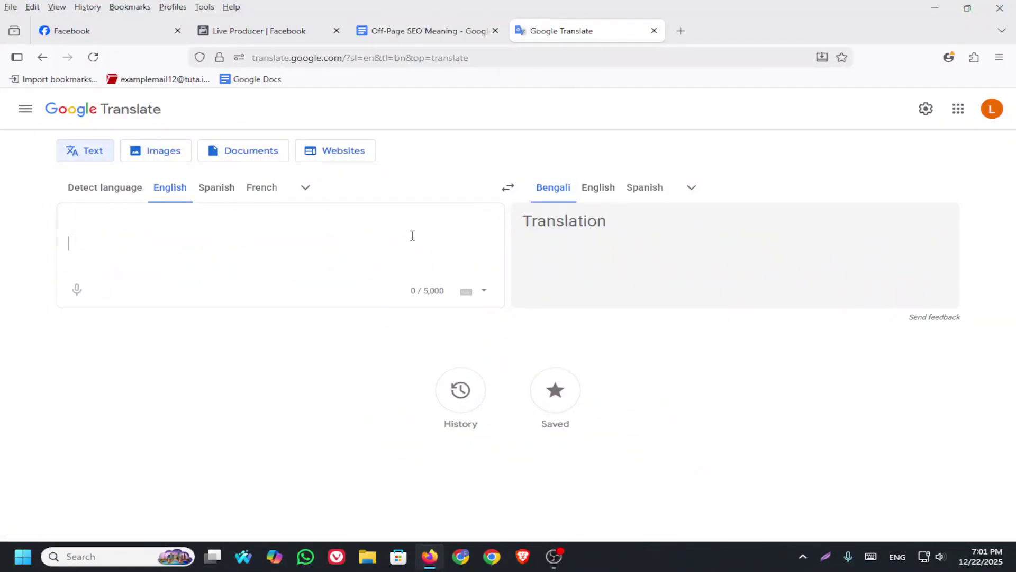
{"action": "key", "text": "ctrl+v"}
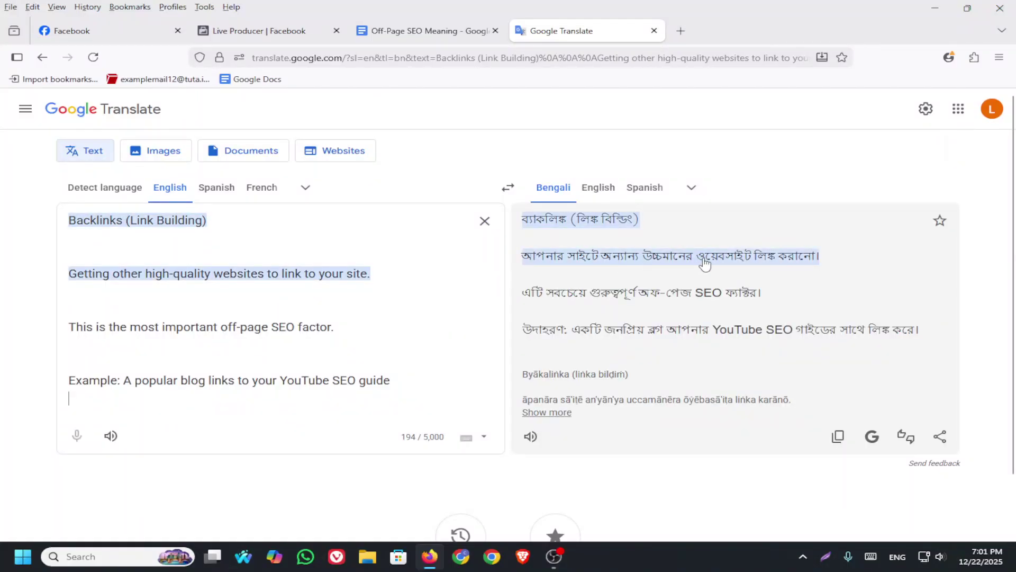
{"action": "scroll", "coordinate": [833, 266], "scroll_direction": "down", "scroll_amount": 2}
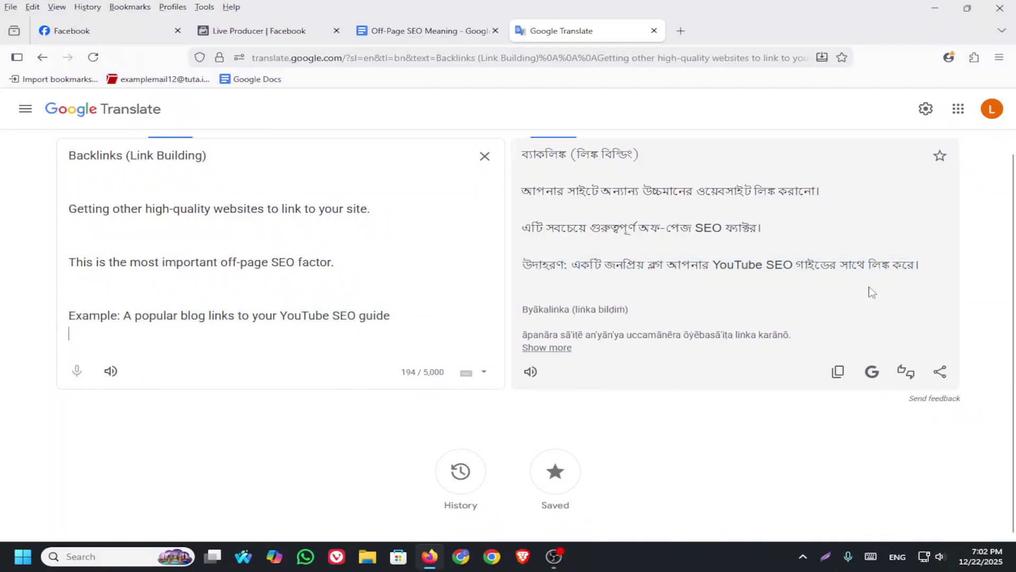
{"action": "scroll", "coordinate": [872, 293], "scroll_direction": "up", "scroll_amount": 2}
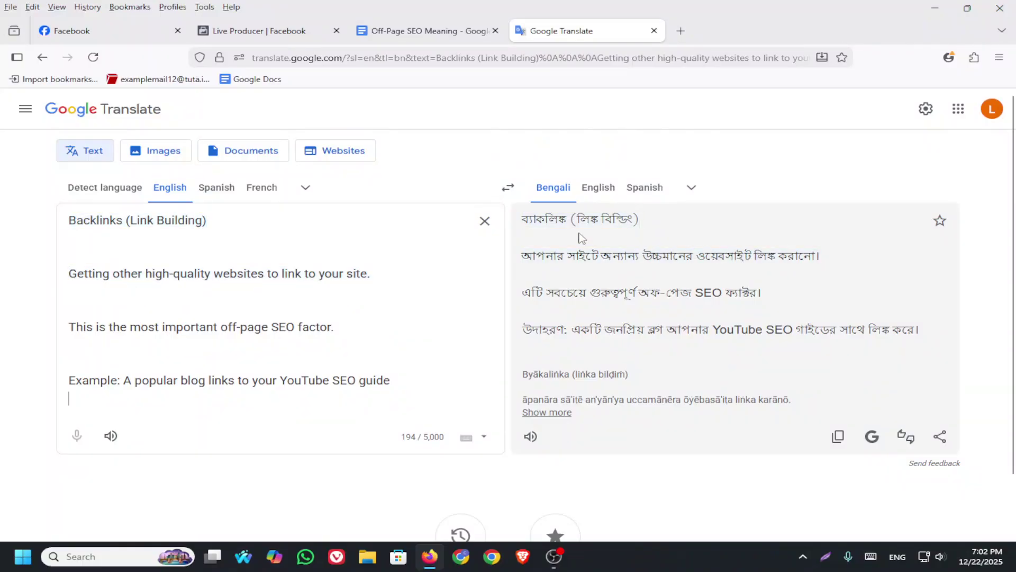
{"action": "left_click", "coordinate": [484, 221]}
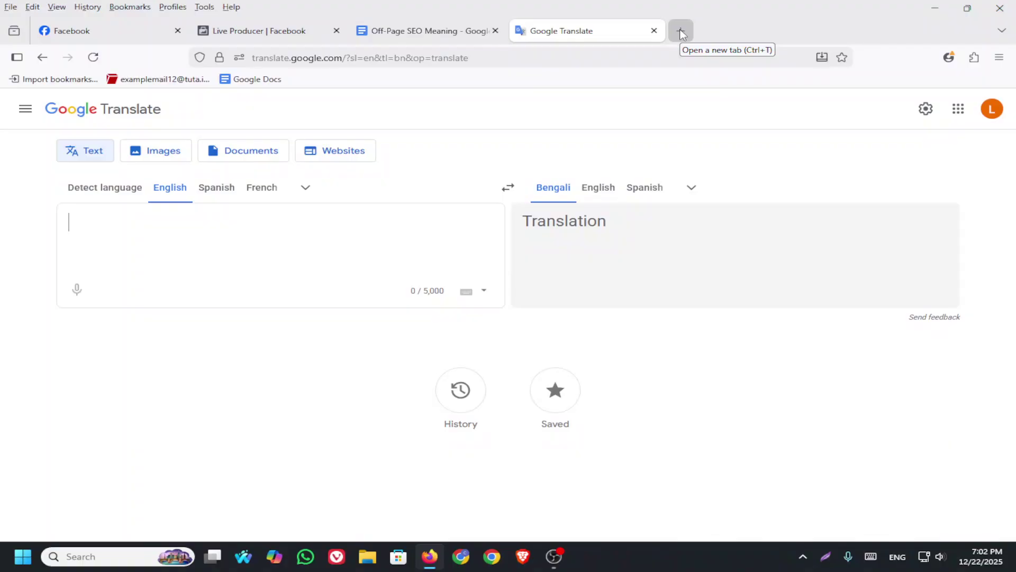
Step: Open Fiverr in a new tab and search for 'Off page seo'
{"action": "left_click", "coordinate": [682, 31]}
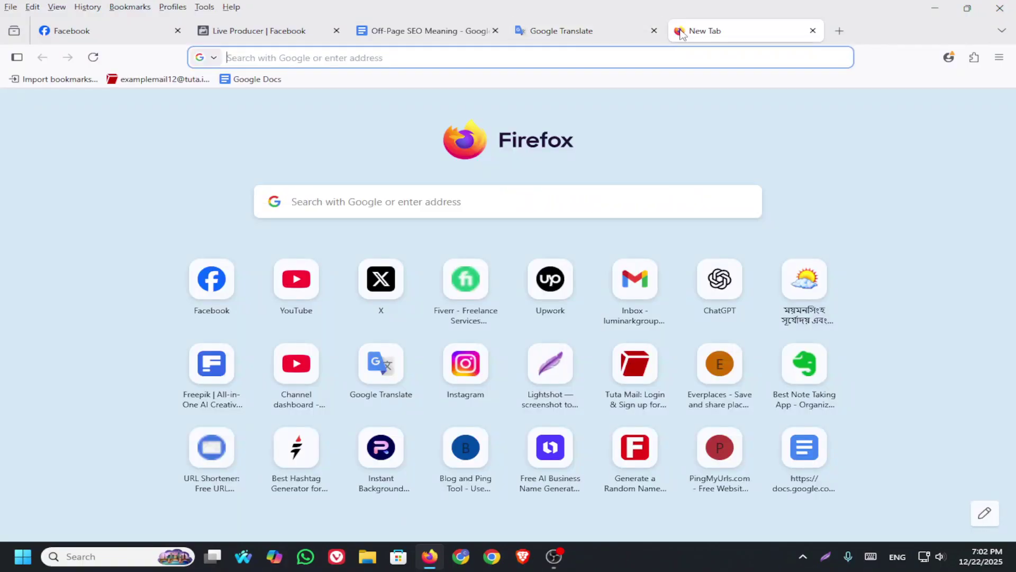
{"action": "left_click", "coordinate": [476, 285]}
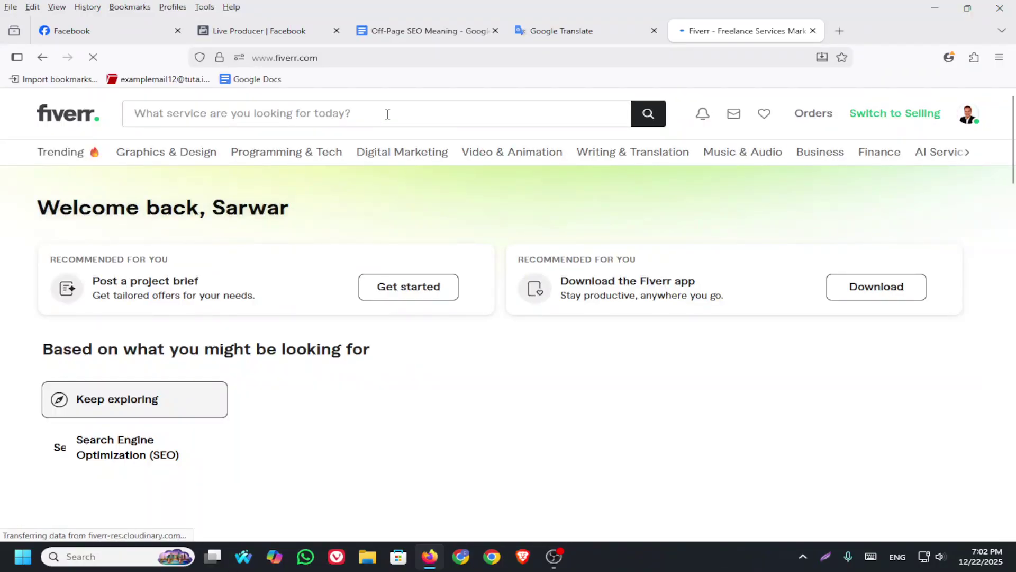
{"action": "left_click", "coordinate": [388, 113]}
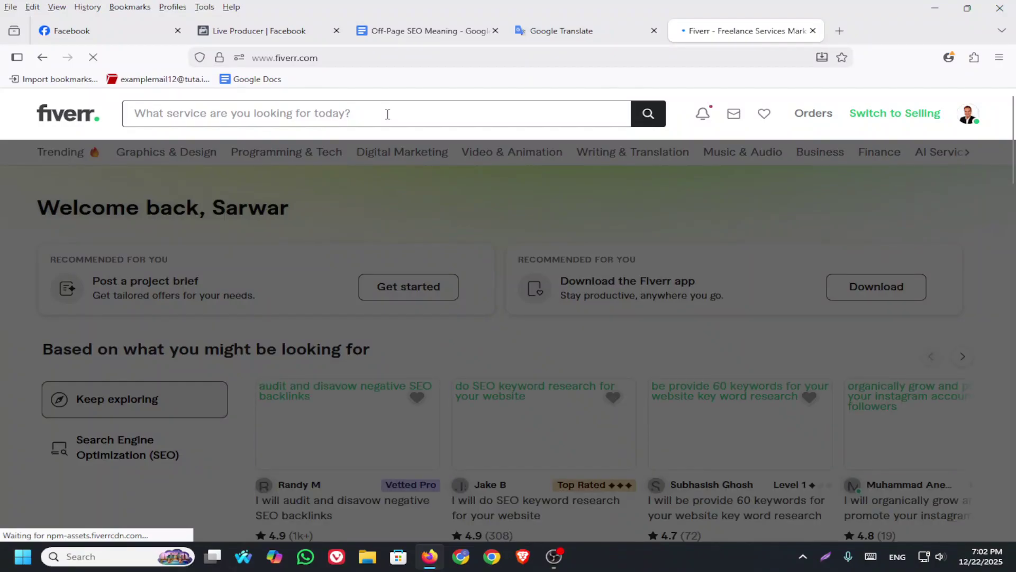
{"action": "type", "text": "O"}
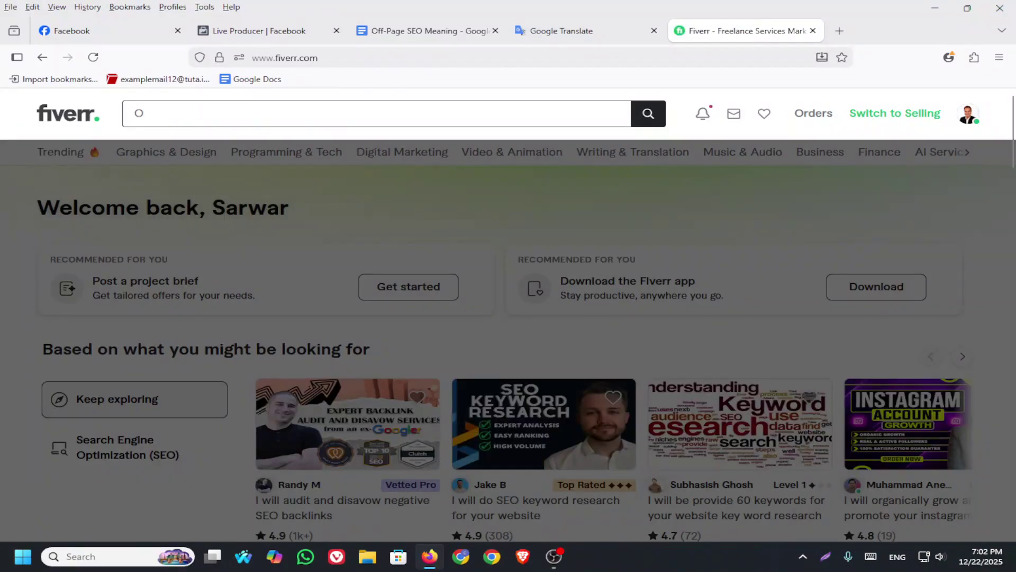
{"action": "type", "text": "ff page seo"}
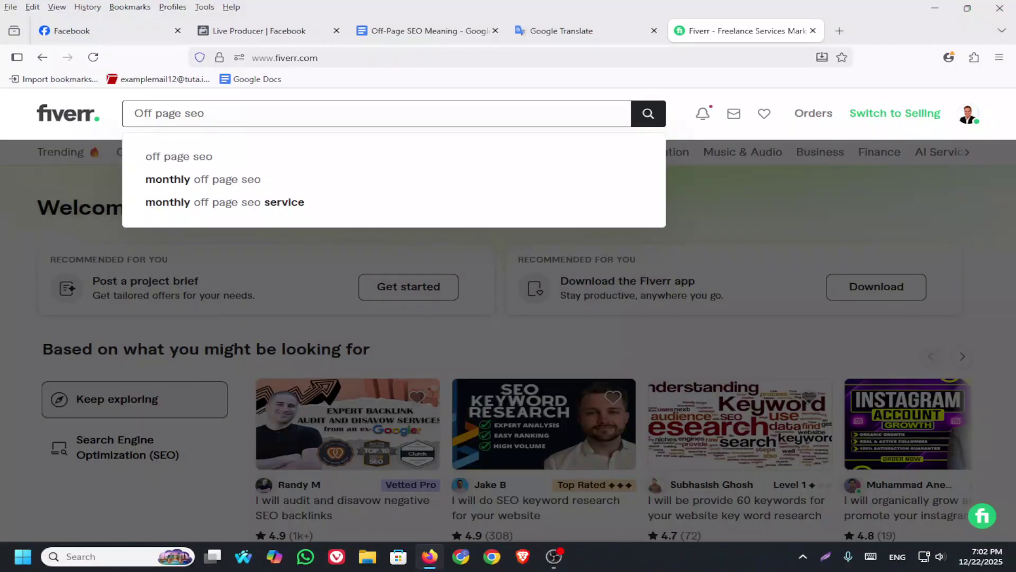
{"action": "key", "text": "Return"}
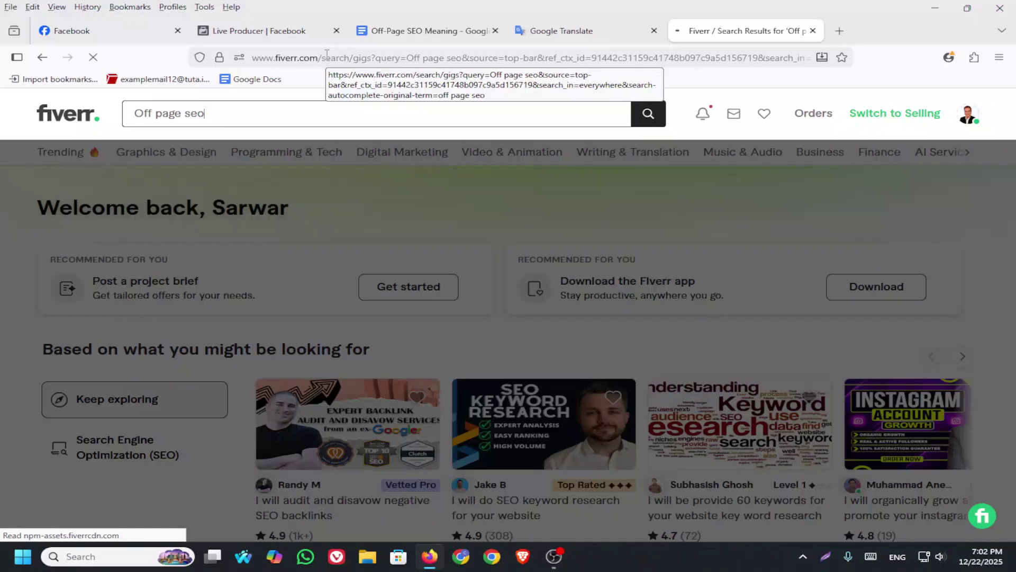
{"action": "scroll", "coordinate": [397, 276], "scroll_direction": "down", "scroll_amount": 4}
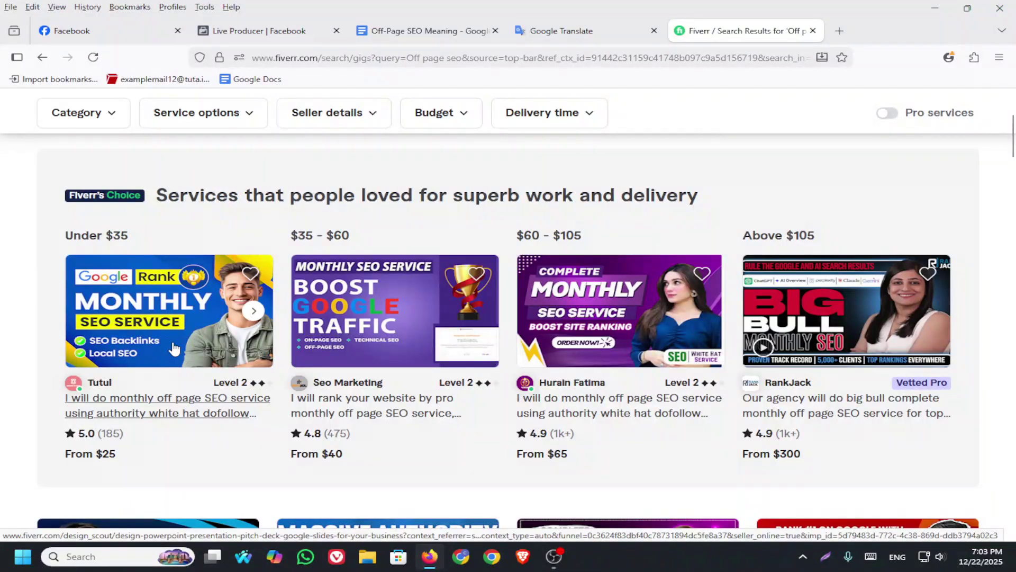
{"action": "scroll", "coordinate": [112, 328], "scroll_direction": "down", "scroll_amount": 3}
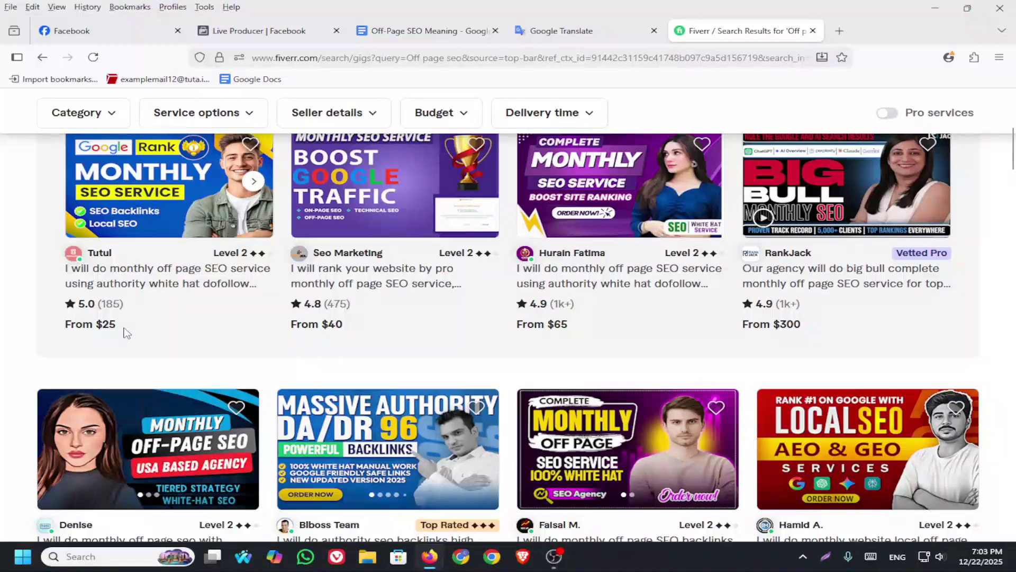
{"action": "scroll", "coordinate": [130, 365], "scroll_direction": "up", "scroll_amount": 1}
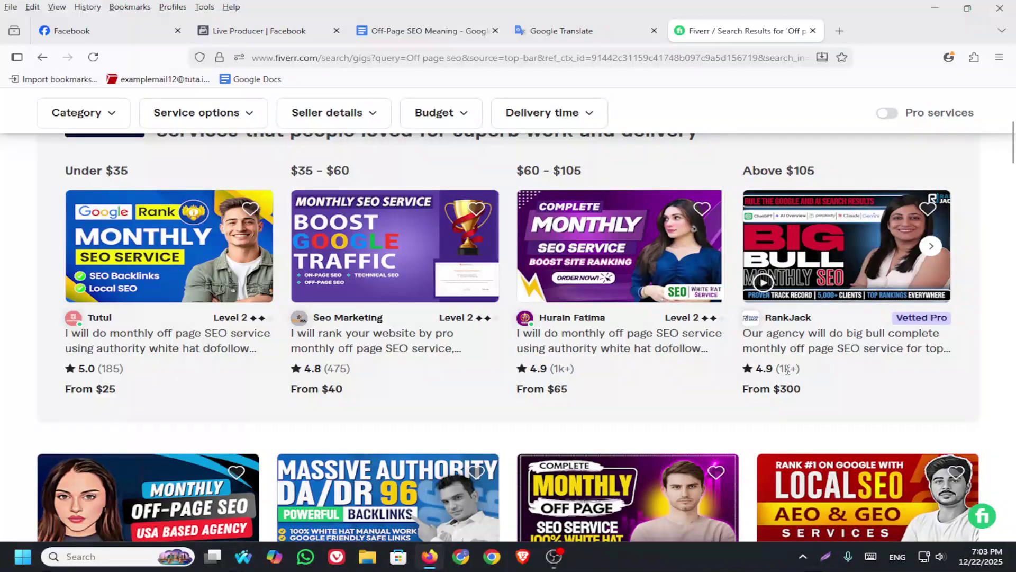
{"action": "scroll", "coordinate": [482, 369], "scroll_direction": "down", "scroll_amount": 3}
{"action": "scroll", "coordinate": [127, 394], "scroll_direction": "down", "scroll_amount": 1}
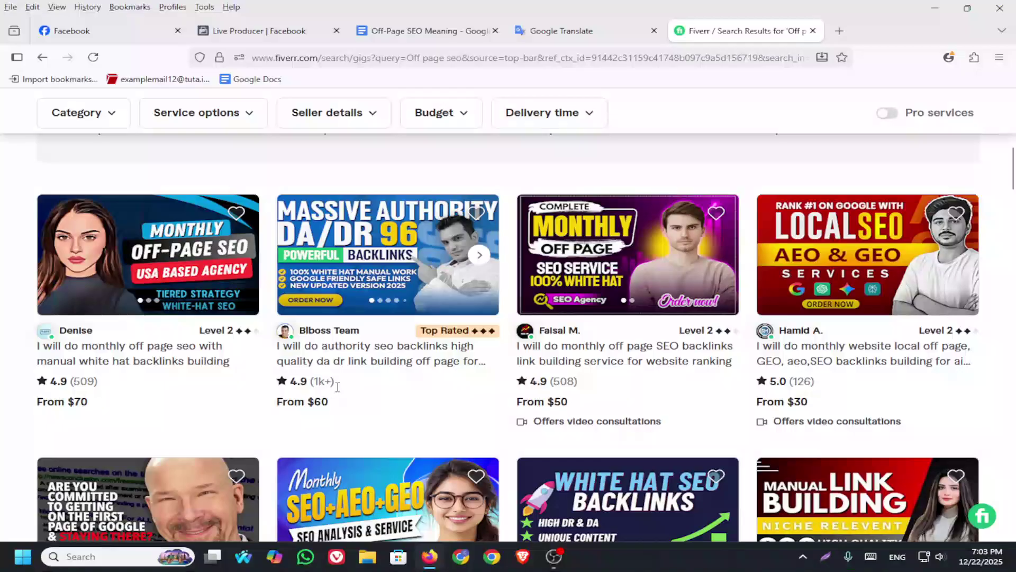
{"action": "scroll", "coordinate": [655, 404], "scroll_direction": "down", "scroll_amount": 5}
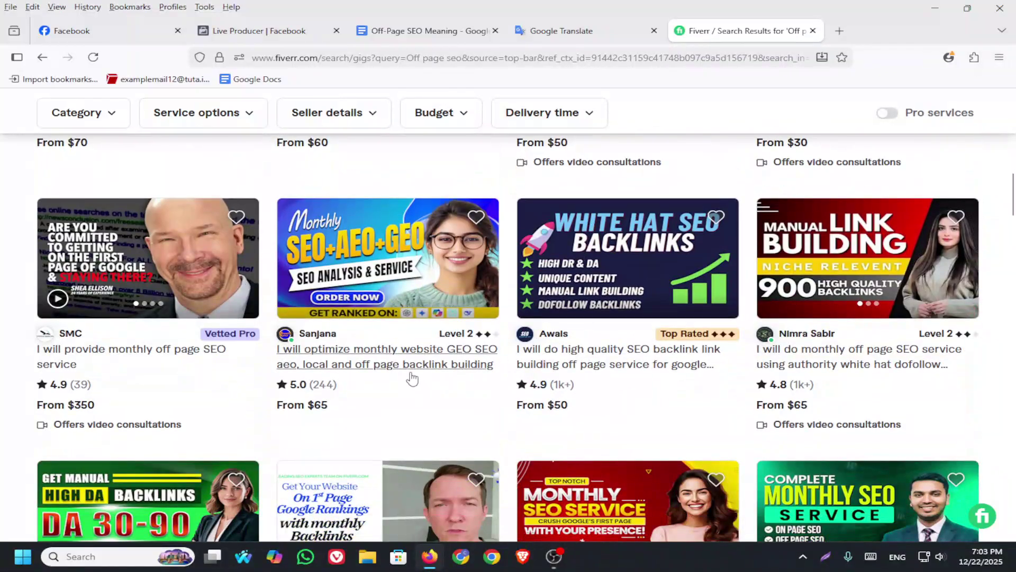
{"action": "scroll", "coordinate": [412, 379], "scroll_direction": "up", "scroll_amount": 10}
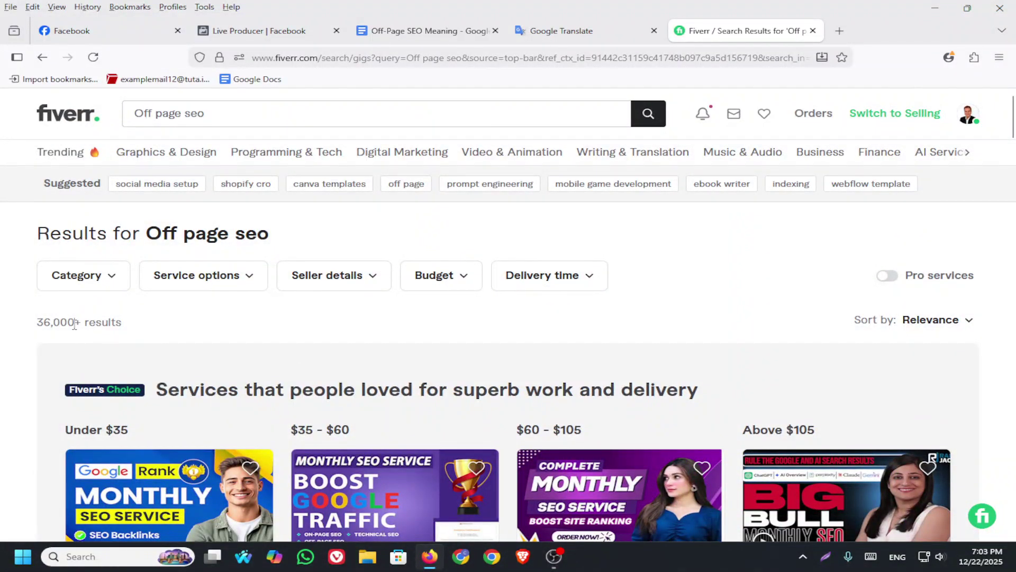
{"action": "left_click_drag", "start_coordinate": [75, 325], "coordinate": [34, 325]}
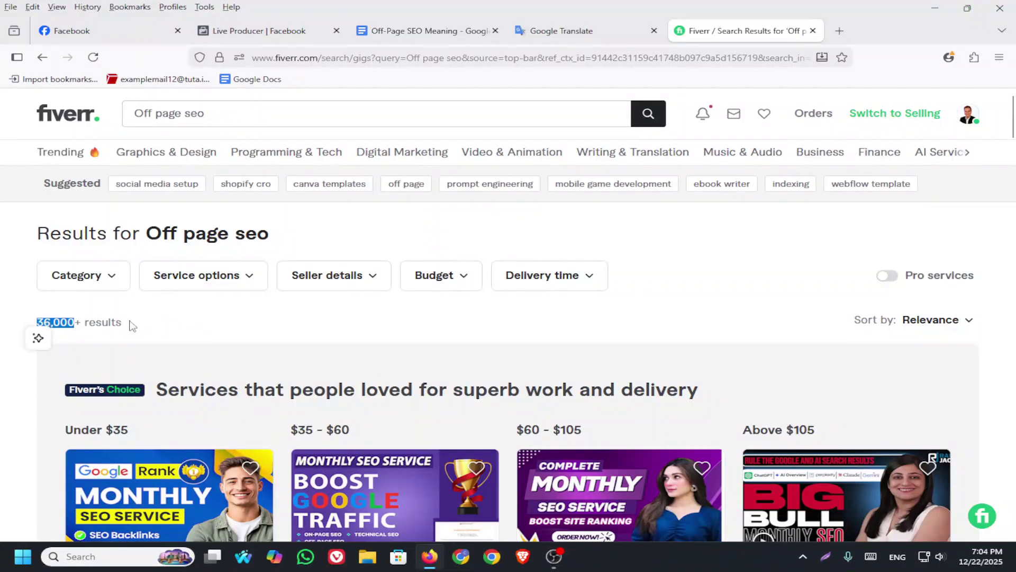
{"action": "left_click", "coordinate": [167, 323]}
{"action": "left_click_drag", "start_coordinate": [76, 323], "coordinate": [21, 324]}
{"action": "left_click", "coordinate": [163, 321]}
Step: Close the Fiverr and Google Translate tabs and deselect the Backlinks text in the document
{"action": "left_click", "coordinate": [819, 32]}
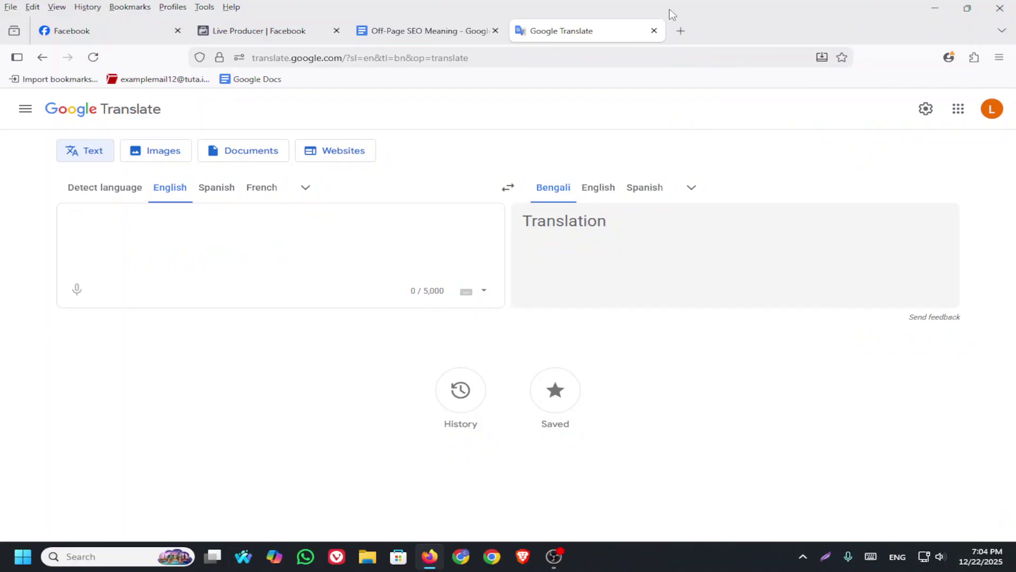
{"action": "left_click", "coordinate": [654, 31]}
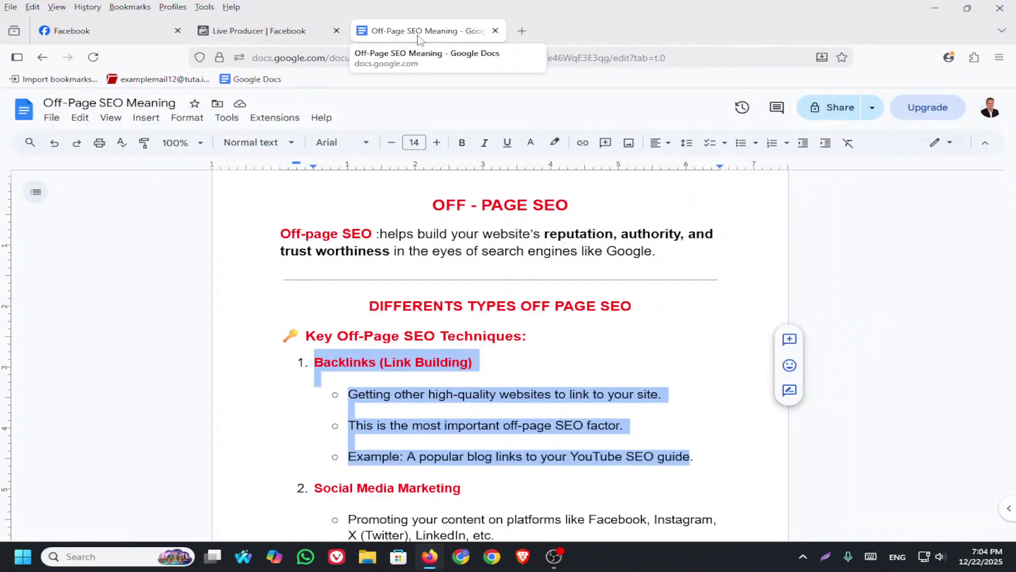
{"action": "scroll", "coordinate": [620, 257], "scroll_direction": "down", "scroll_amount": 3}
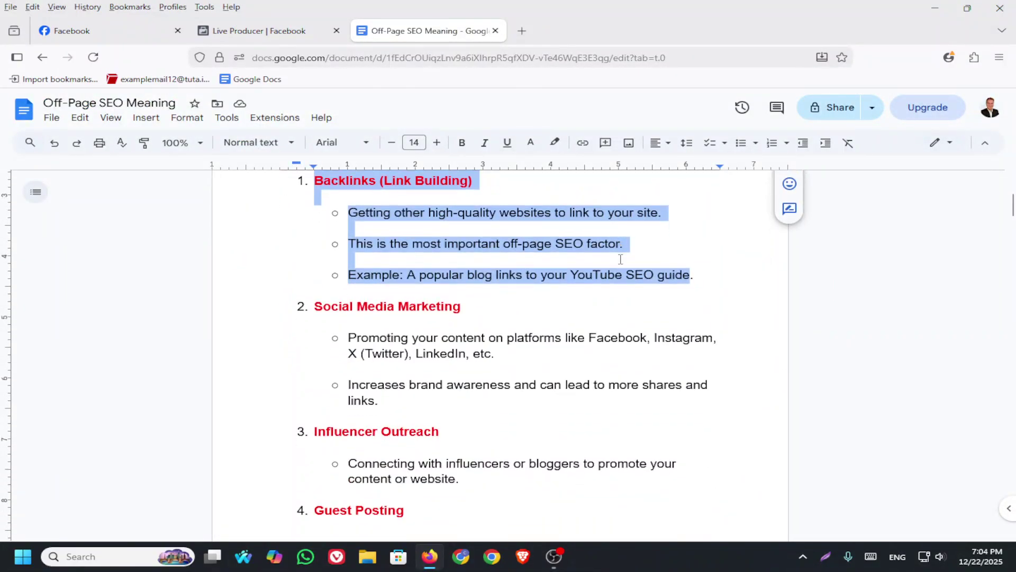
{"action": "scroll", "coordinate": [622, 259], "scroll_direction": "down", "scroll_amount": 4}
{"action": "scroll", "coordinate": [667, 264], "scroll_direction": "up", "scroll_amount": 4}
{"action": "scroll", "coordinate": [667, 264], "scroll_direction": "up", "scroll_amount": 3}
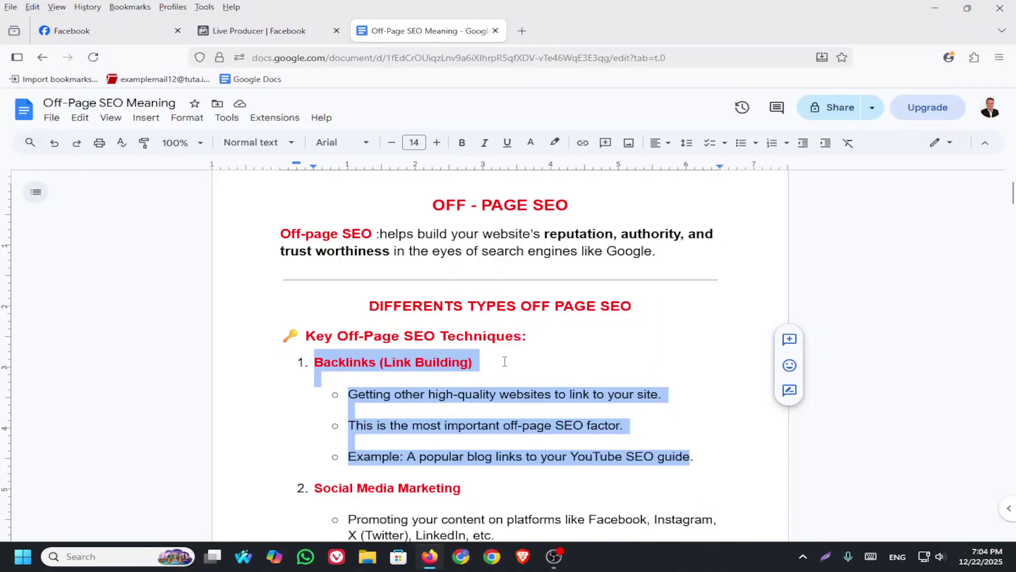
{"action": "left_click", "coordinate": [505, 362]}
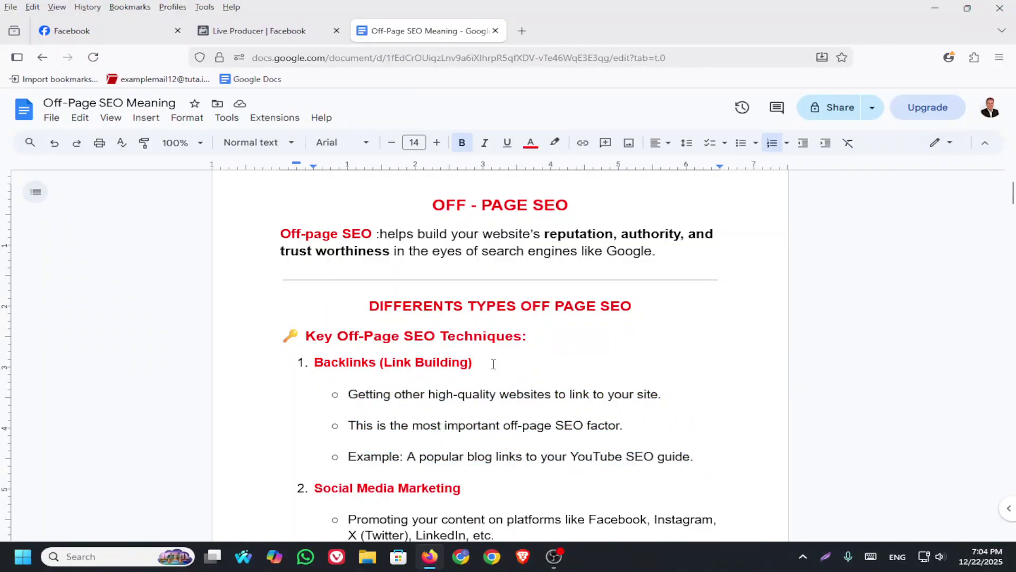
{"action": "scroll", "coordinate": [566, 364], "scroll_direction": "down", "scroll_amount": 4}
{"action": "scroll", "coordinate": [569, 365], "scroll_direction": "up", "scroll_amount": 5}
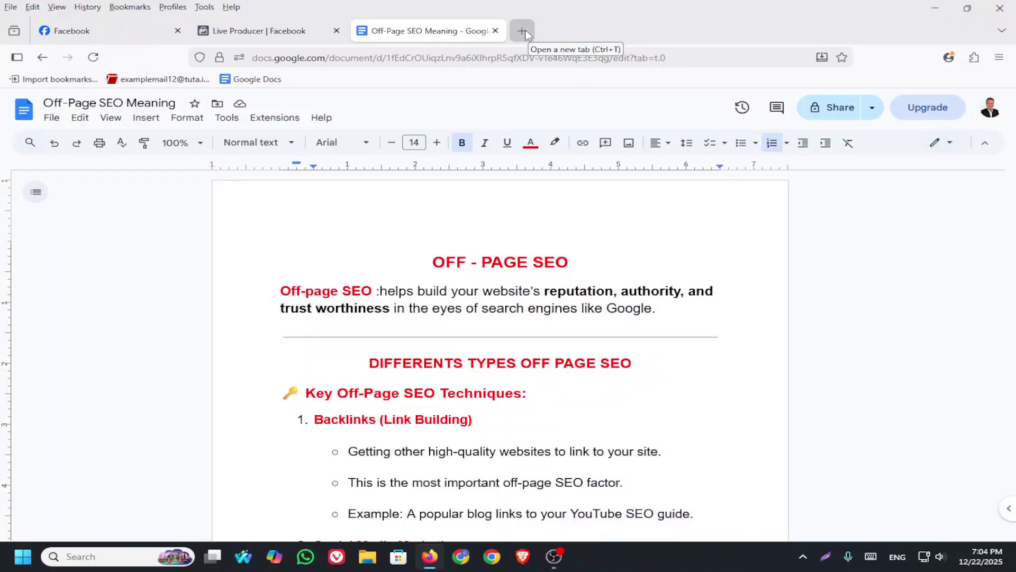
Step: Search Google for 'Backlink profile list' in a new tab
{"action": "left_click", "coordinate": [522, 32]}
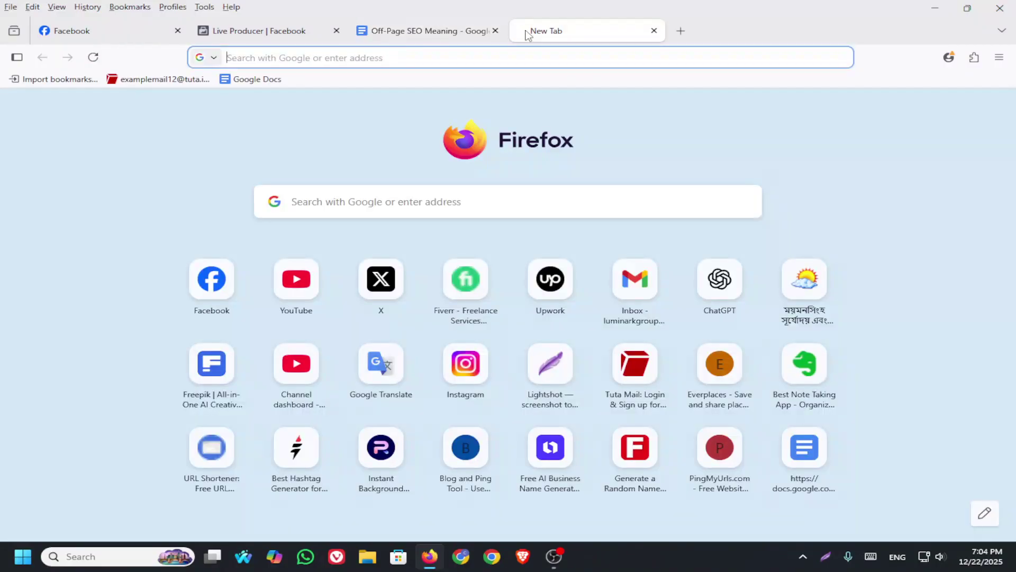
{"action": "left_click", "coordinate": [540, 56]}
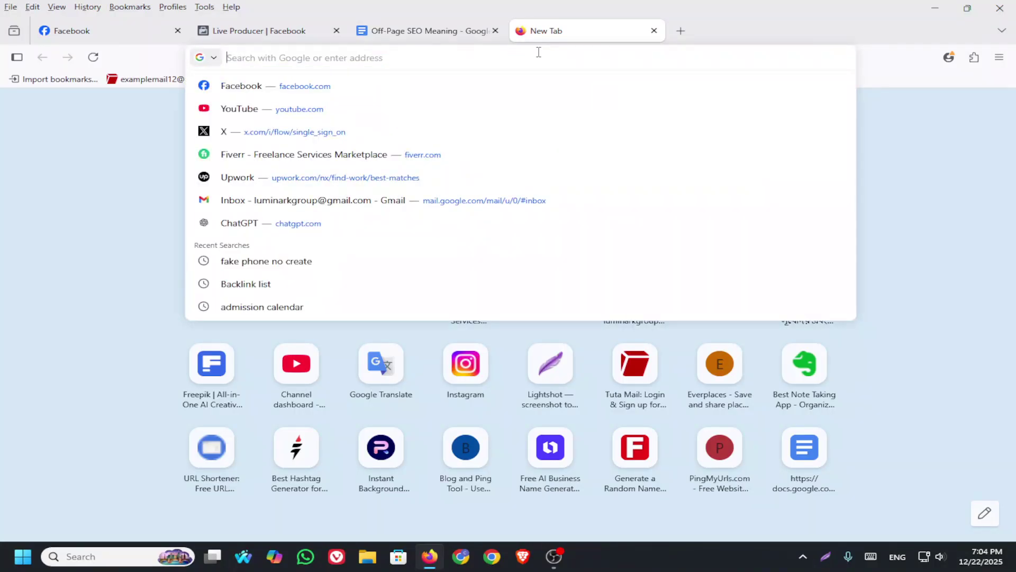
{"action": "type", "text": "B"}
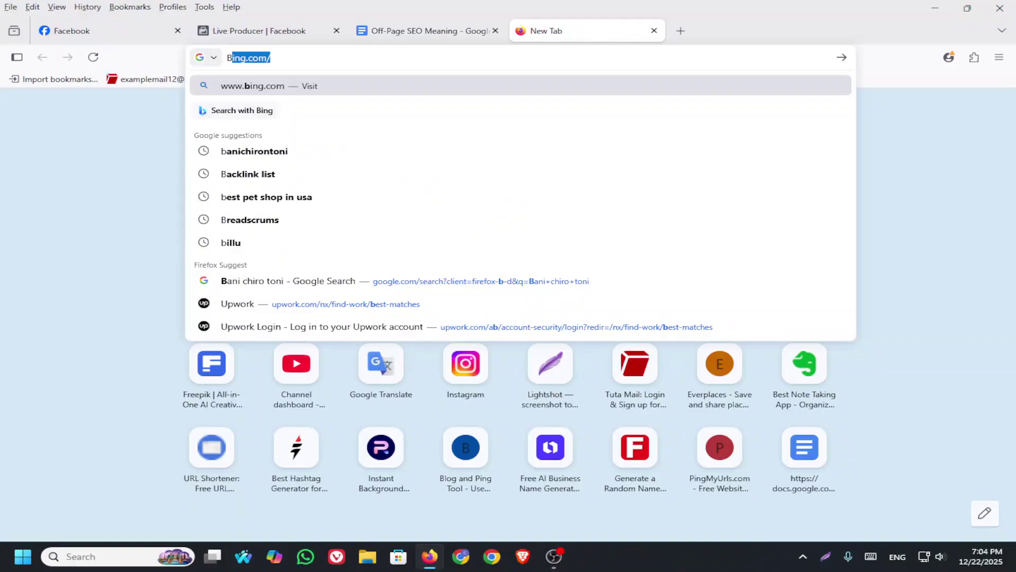
{"action": "type", "text": "ac"}
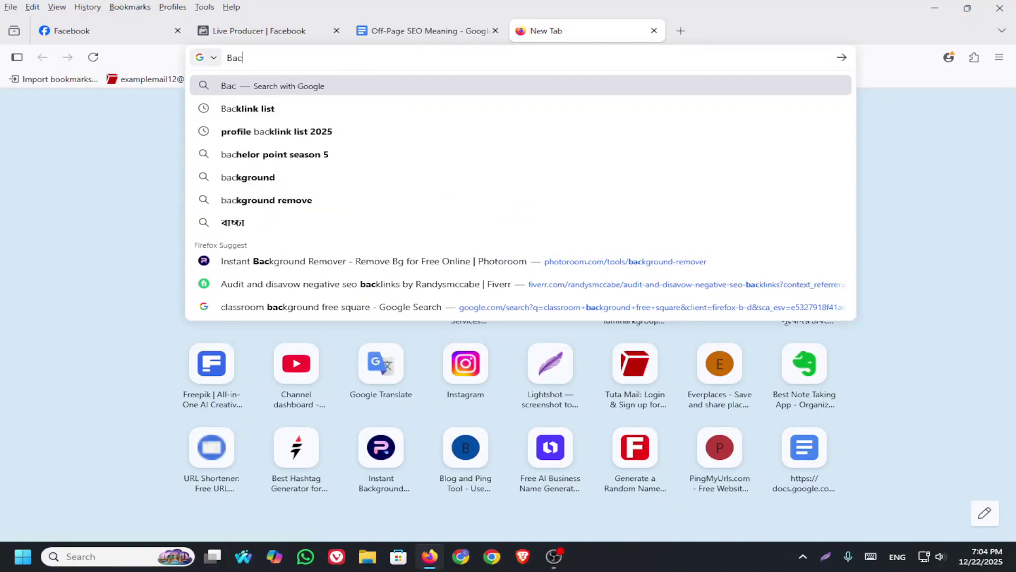
{"action": "type", "text": "k"}
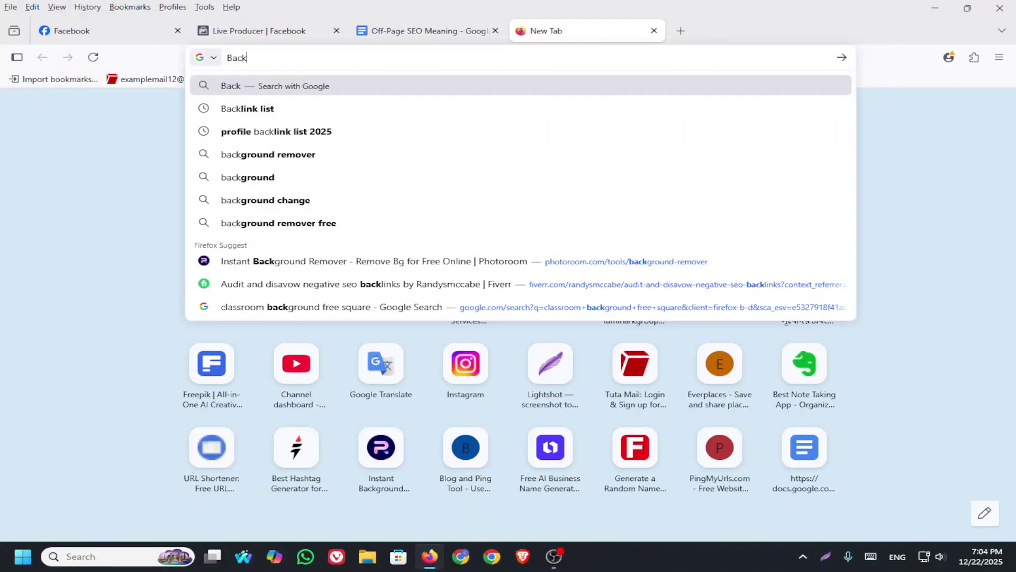
{"action": "type", "text": "lin"}
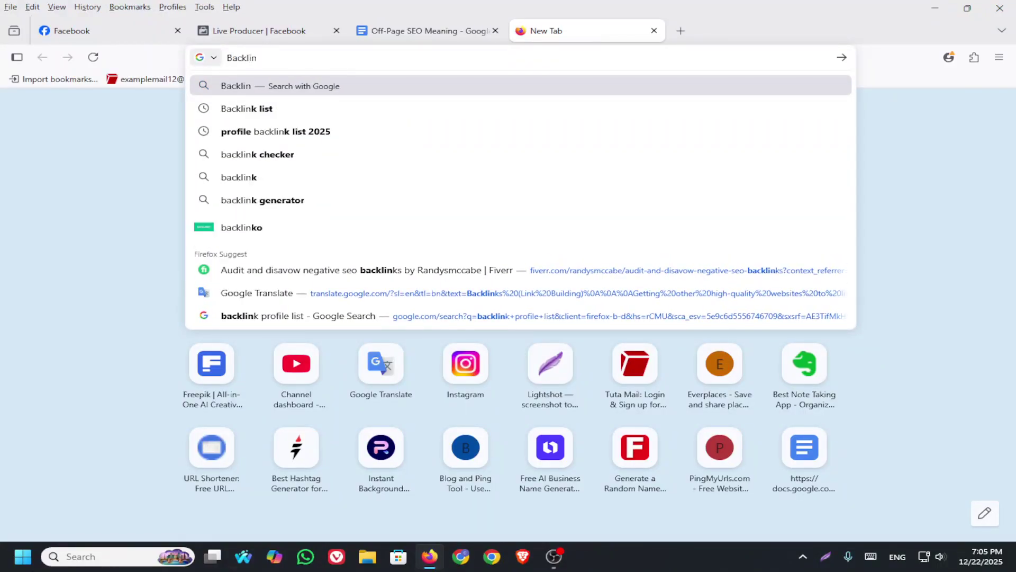
{"action": "type", "text": "p"}
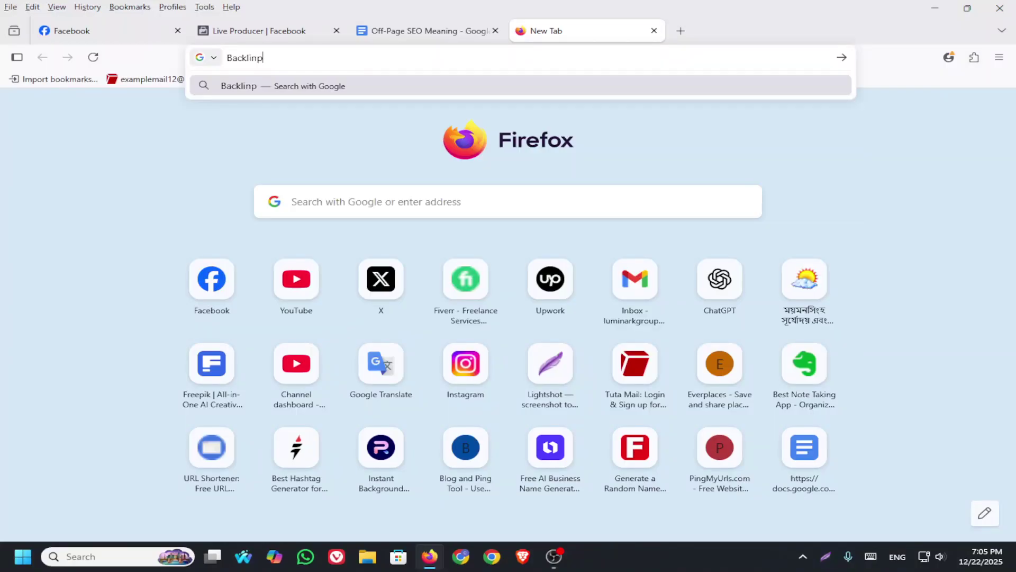
{"action": "key", "text": "BackSpace"}
{"action": "type", "text": "k"}
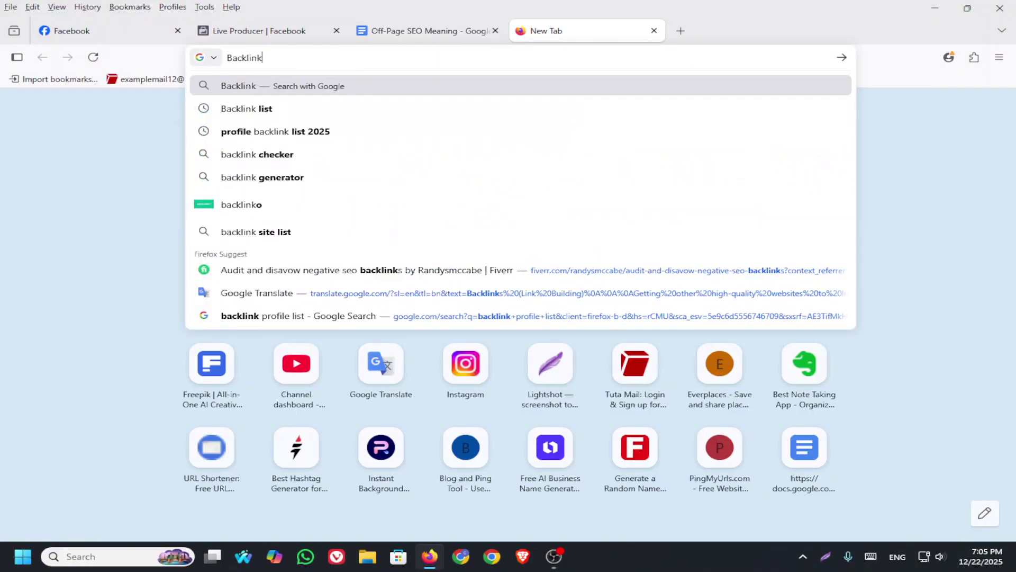
{"action": "type", "text": " prof"}
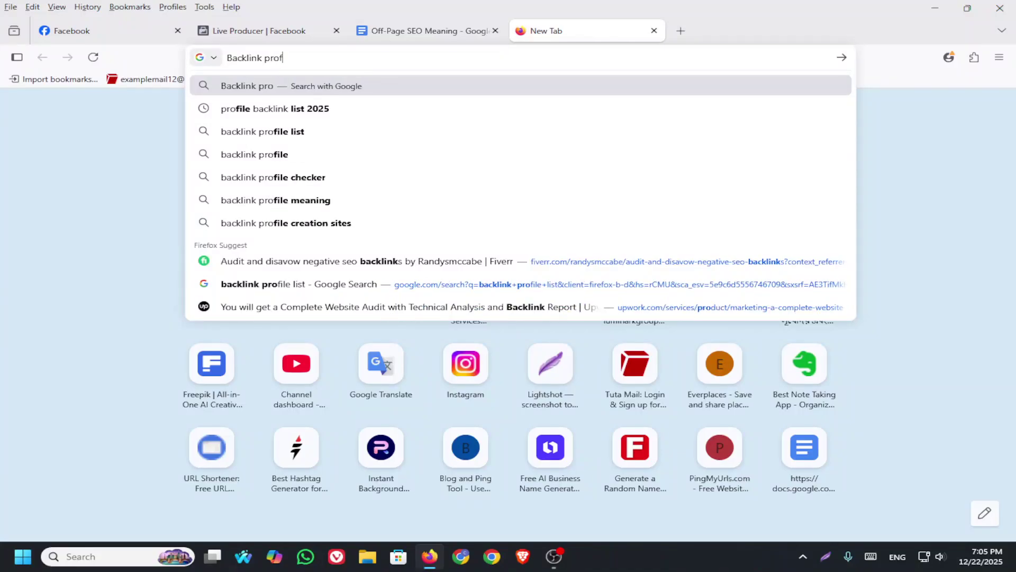
{"action": "type", "text": "ile"}
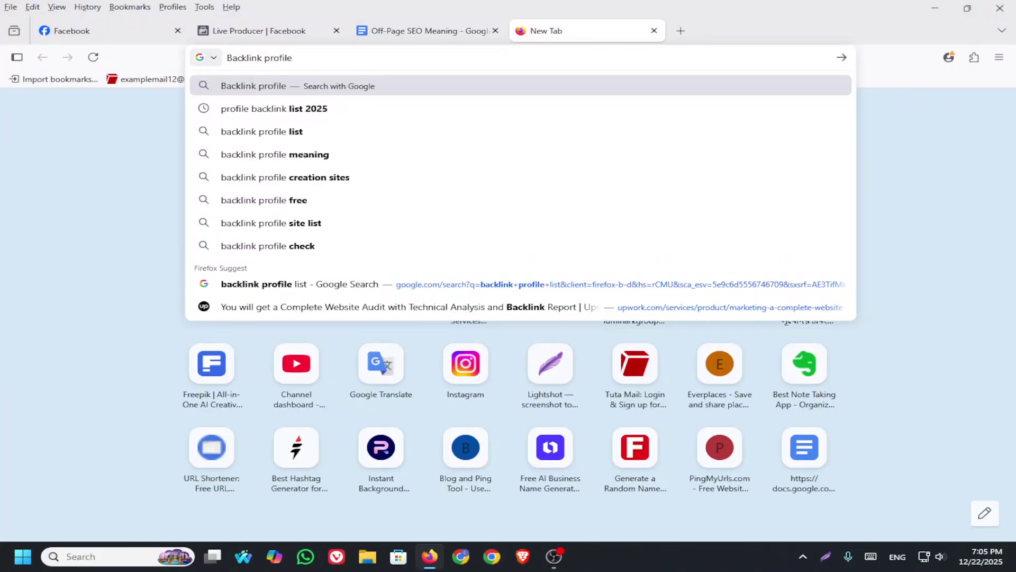
{"action": "type", "text": " li"}
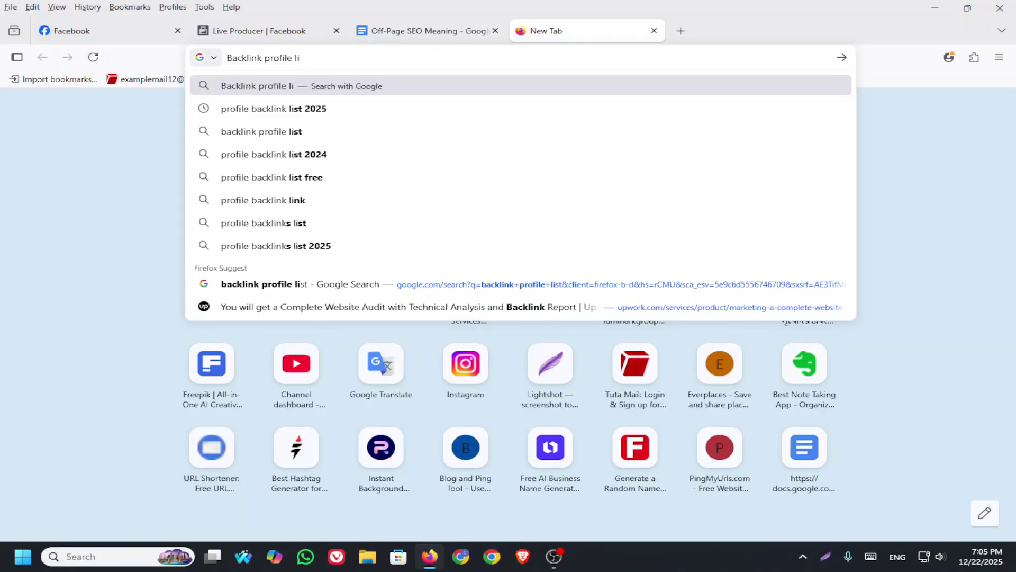
{"action": "type", "text": "st"}
{"action": "key", "text": "Return"}
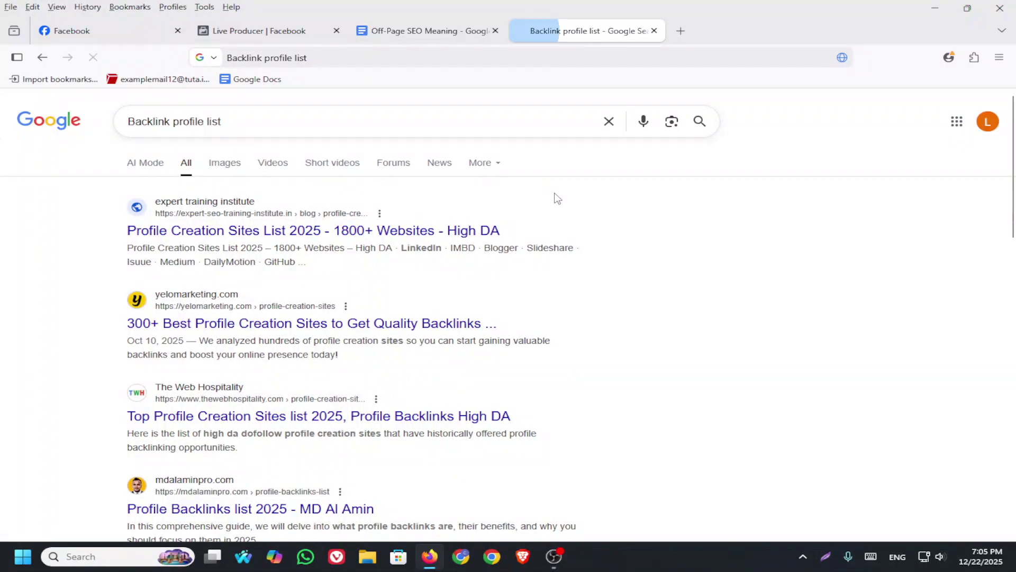
Step: Open the yelomarketing '300+ Best Profile Creation Sites' result from the search results
{"action": "scroll", "coordinate": [699, 209], "scroll_direction": "down", "scroll_amount": 3}
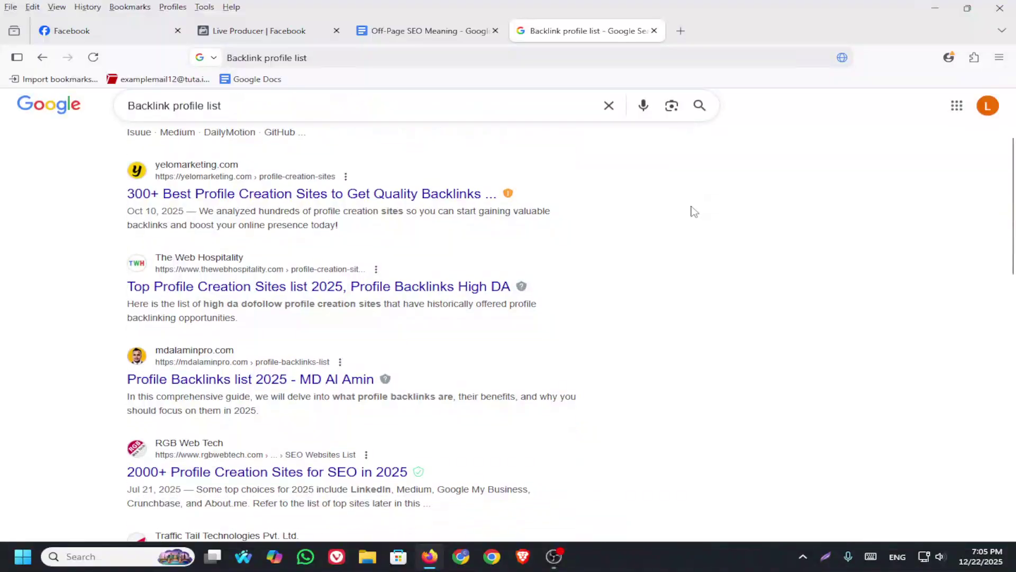
{"action": "scroll", "coordinate": [694, 211], "scroll_direction": "up", "scroll_amount": 3}
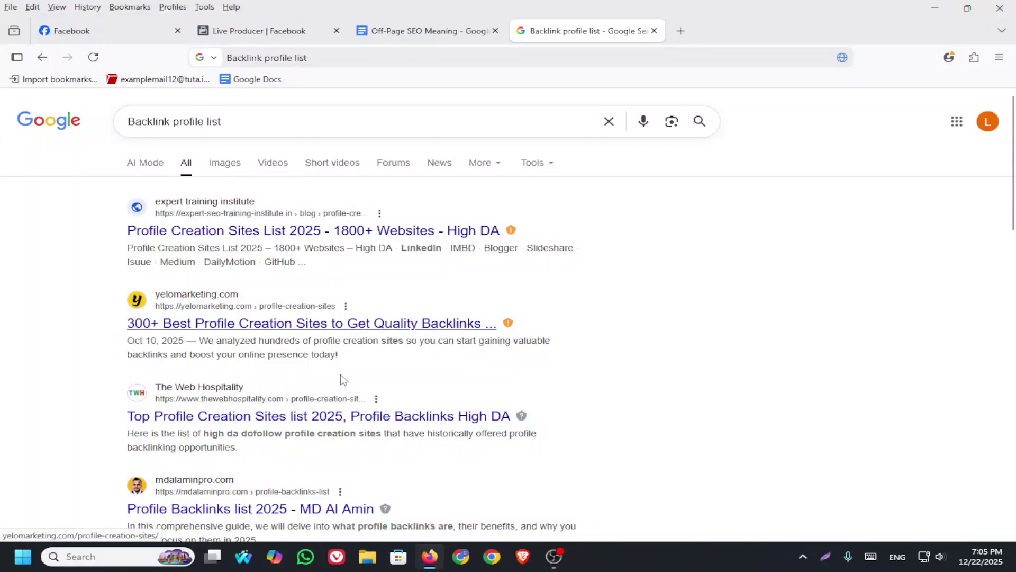
{"action": "scroll", "coordinate": [342, 381], "scroll_direction": "down", "scroll_amount": 3}
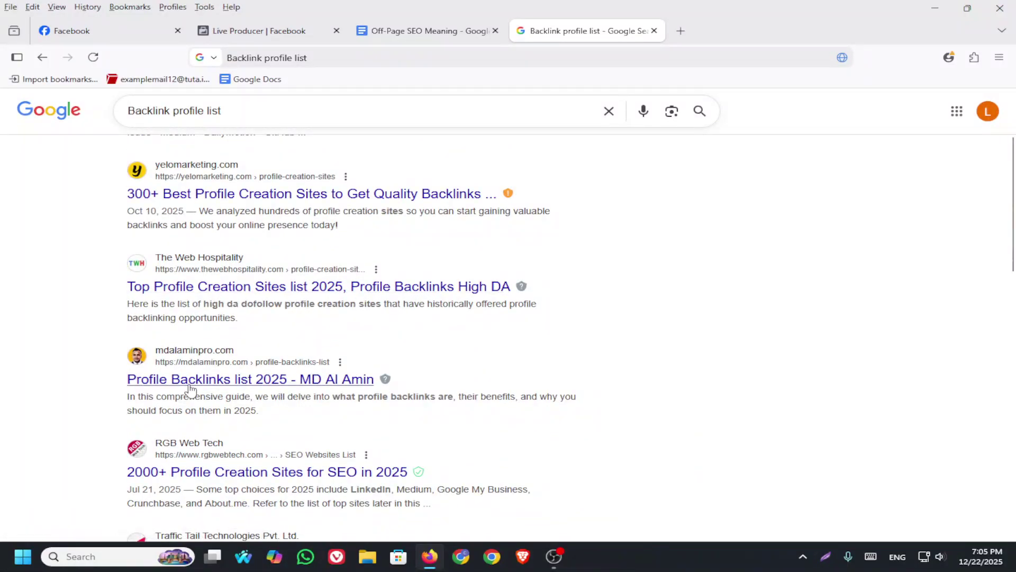
{"action": "scroll", "coordinate": [218, 430], "scroll_direction": "down", "scroll_amount": 3}
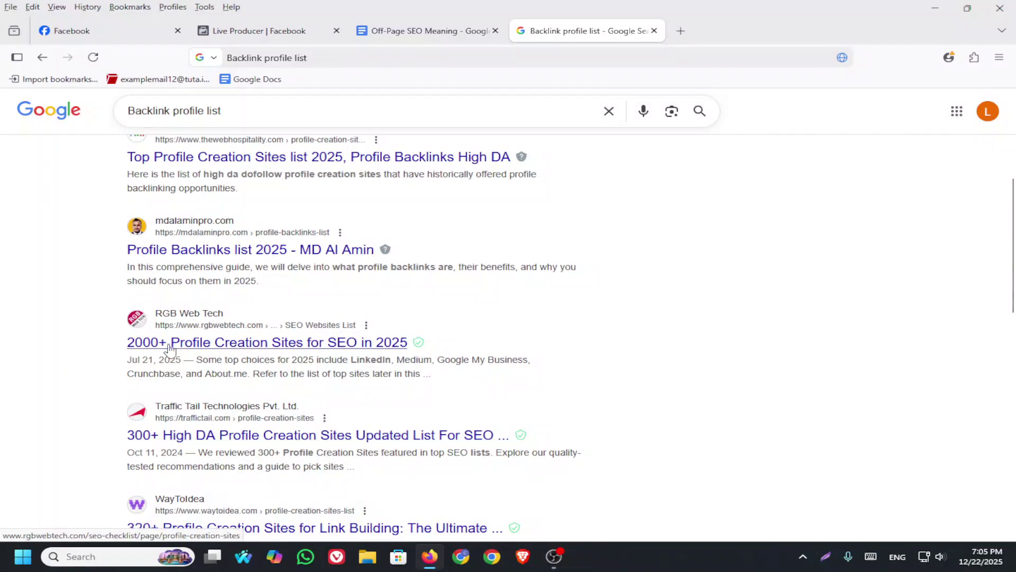
{"action": "scroll", "coordinate": [169, 349], "scroll_direction": "down", "scroll_amount": 3}
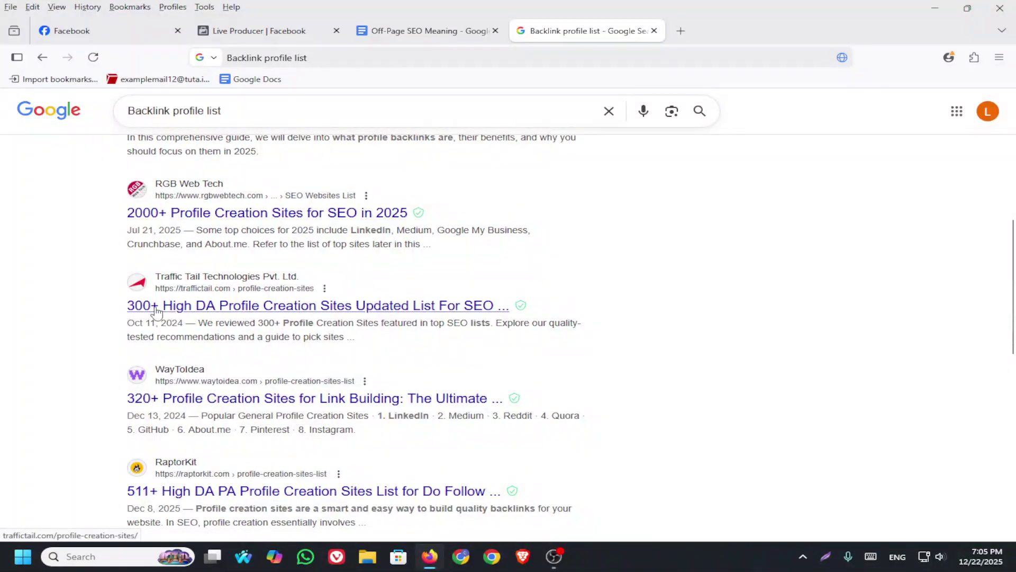
{"action": "scroll", "coordinate": [224, 406], "scroll_direction": "down", "scroll_amount": 1}
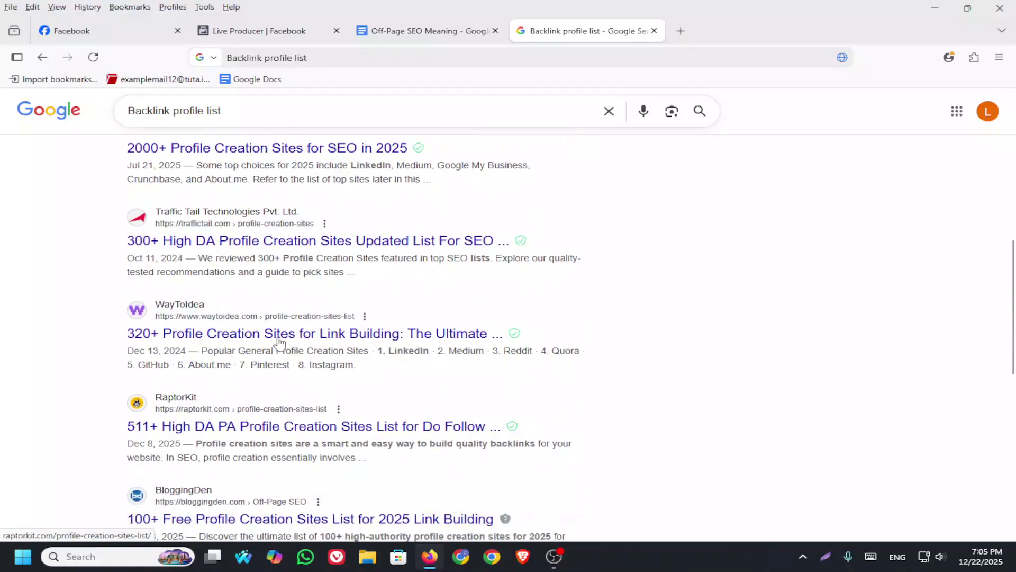
{"action": "scroll", "coordinate": [245, 456], "scroll_direction": "down", "scroll_amount": 3}
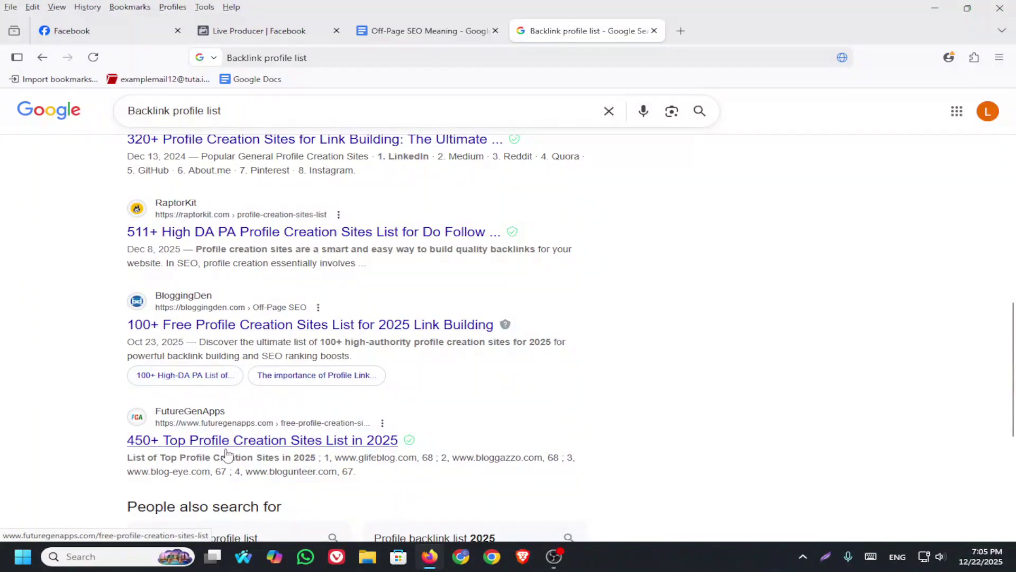
{"action": "scroll", "coordinate": [217, 449], "scroll_direction": "down", "scroll_amount": 2}
{"action": "scroll", "coordinate": [360, 412], "scroll_direction": "up", "scroll_amount": 12}
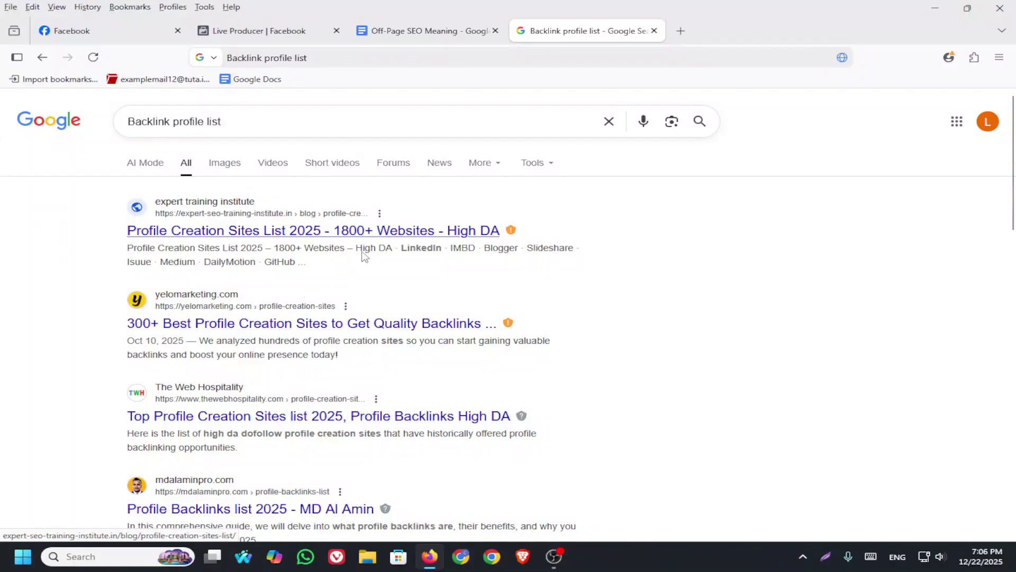
{"action": "left_click", "coordinate": [305, 324]}
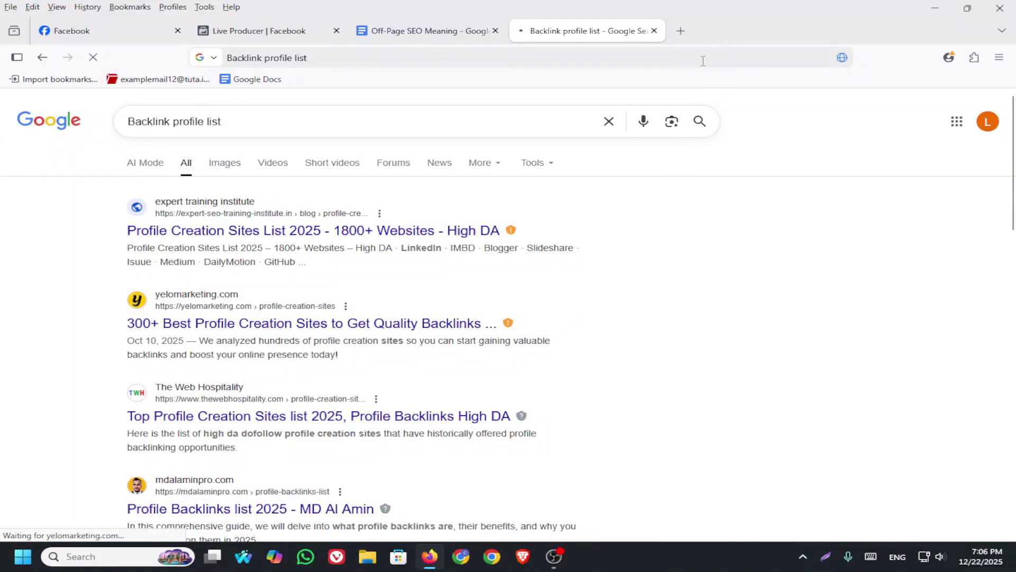
Step: Open a spare new tab, then bring up the 300+ Best Profile Creation Sites article
{"action": "left_click", "coordinate": [421, 33]}
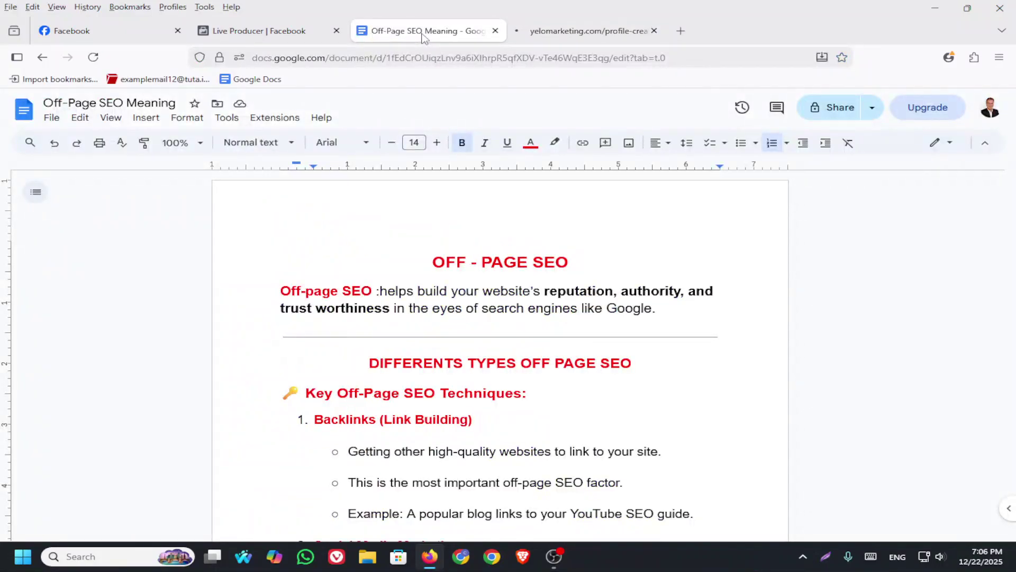
{"action": "left_click", "coordinate": [683, 31]}
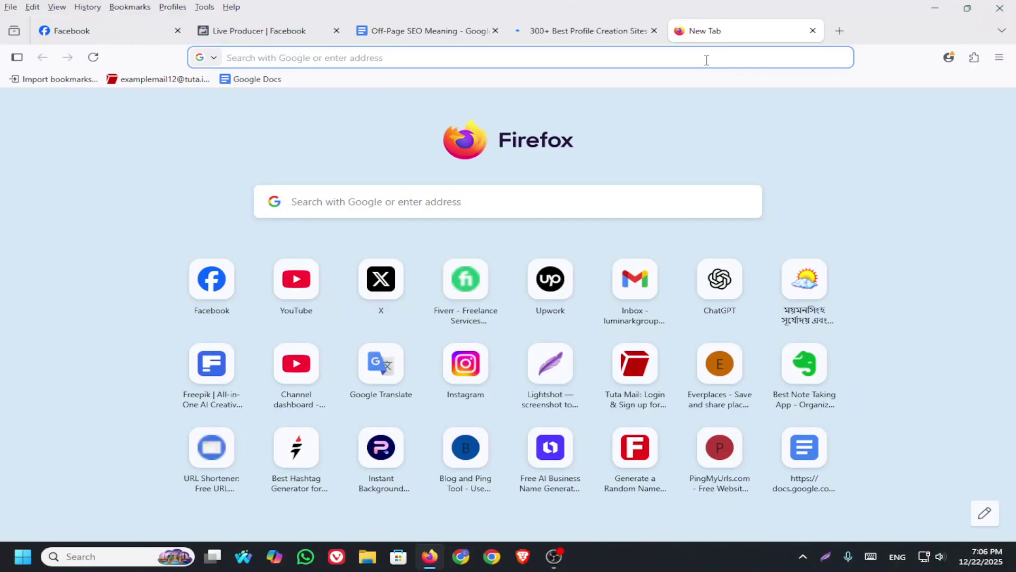
{"action": "left_click", "coordinate": [601, 32]}
{"action": "scroll", "coordinate": [512, 396], "scroll_direction": "down", "scroll_amount": 10}
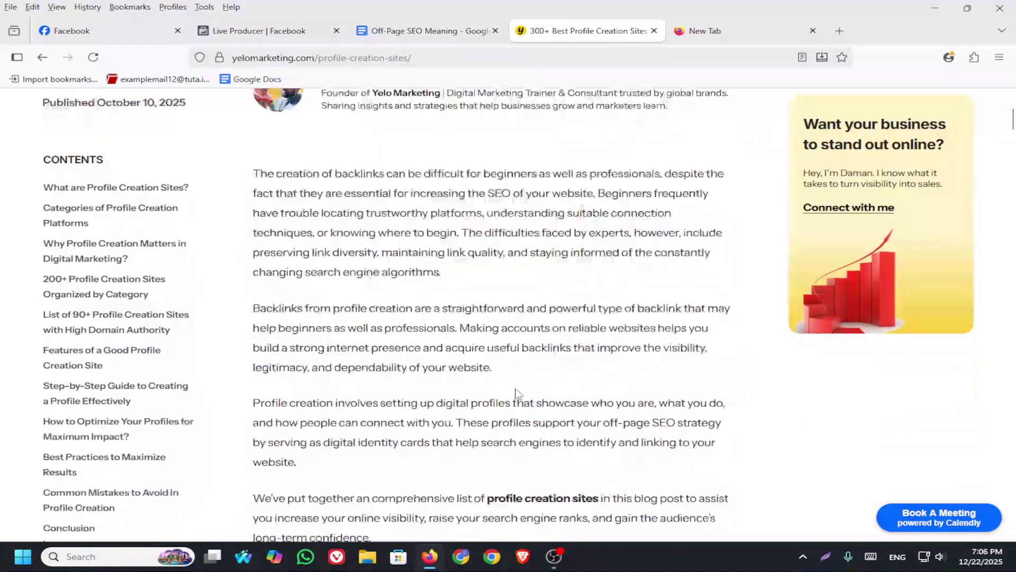
{"action": "scroll", "coordinate": [512, 396], "scroll_direction": "down", "scroll_amount": 7}
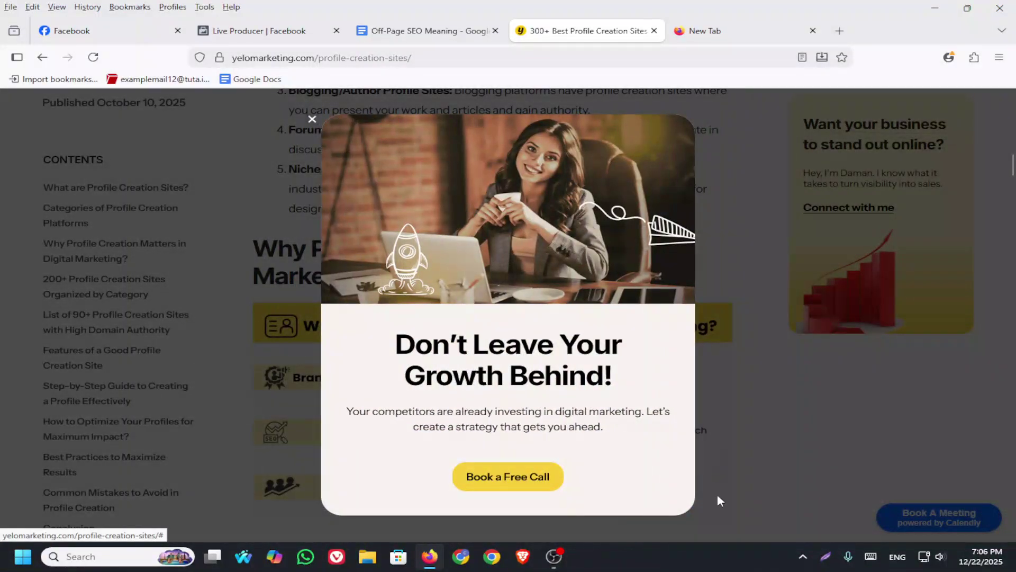
{"action": "left_click", "coordinate": [718, 496]}
{"action": "scroll", "coordinate": [450, 364], "scroll_direction": "down", "scroll_amount": 2}
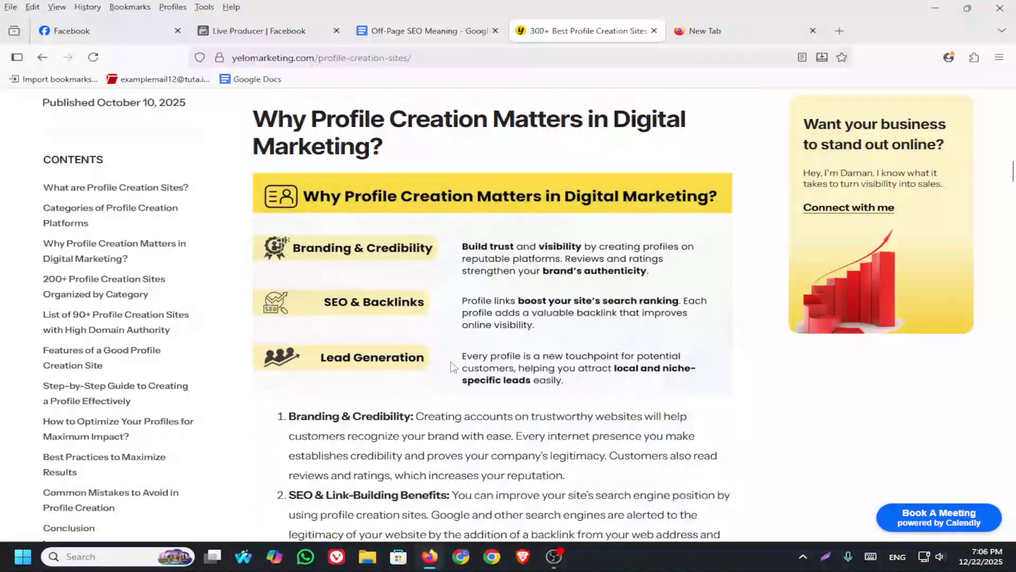
{"action": "scroll", "coordinate": [453, 367], "scroll_direction": "down", "scroll_amount": 10}
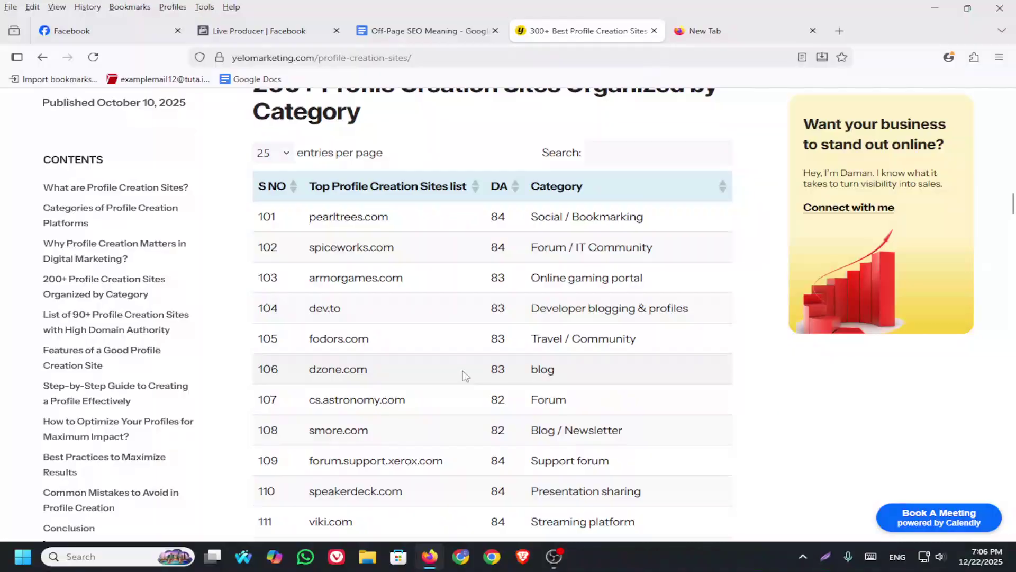
{"action": "scroll", "coordinate": [394, 227], "scroll_direction": "down", "scroll_amount": 1}
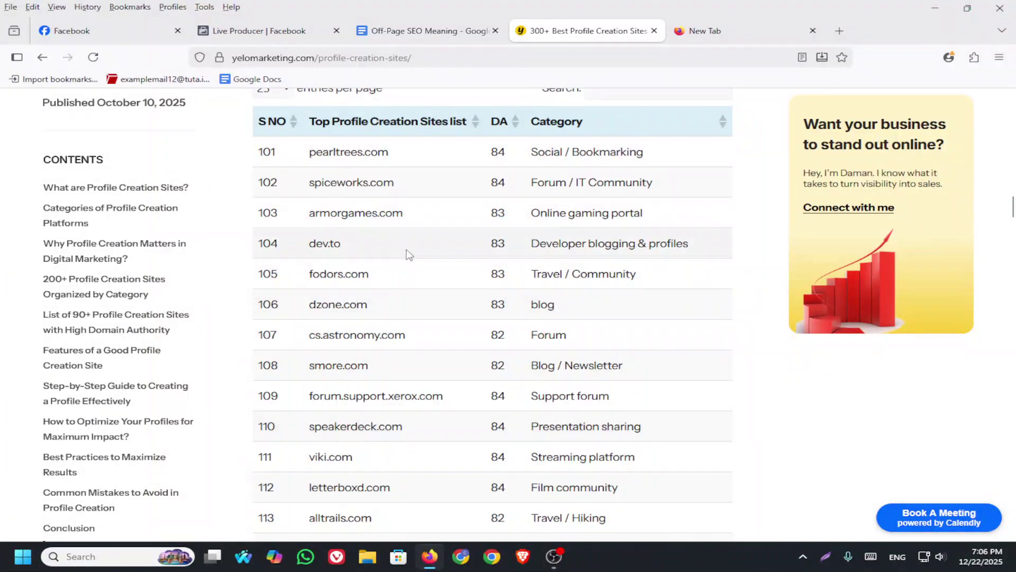
{"action": "scroll", "coordinate": [405, 256], "scroll_direction": "down", "scroll_amount": 11}
{"action": "scroll", "coordinate": [402, 258], "scroll_direction": "down", "scroll_amount": 3}
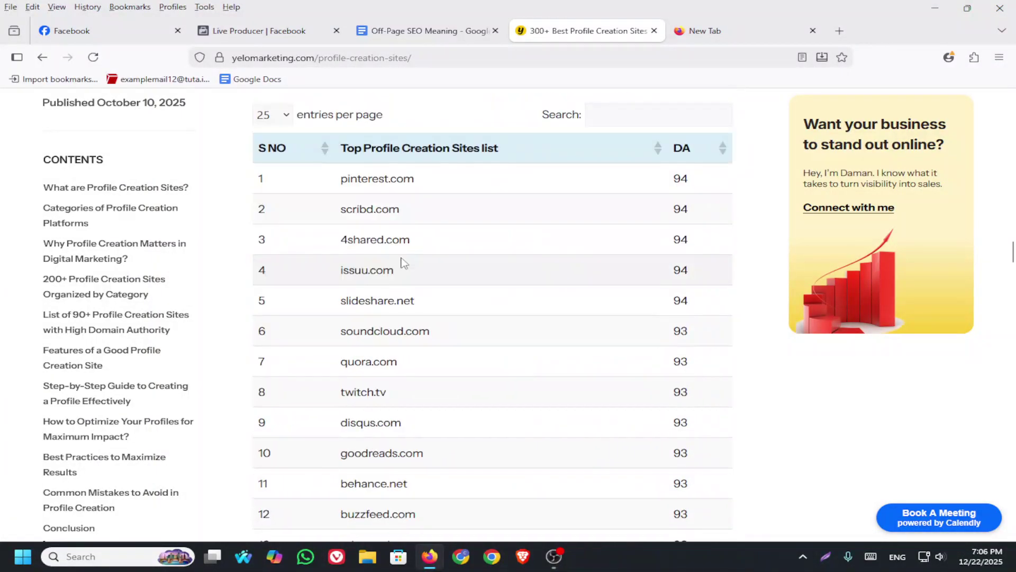
{"action": "scroll", "coordinate": [402, 258], "scroll_direction": "up", "scroll_amount": 1}
{"action": "scroll", "coordinate": [404, 260], "scroll_direction": "down", "scroll_amount": 9}
{"action": "scroll", "coordinate": [405, 263], "scroll_direction": "down", "scroll_amount": 3}
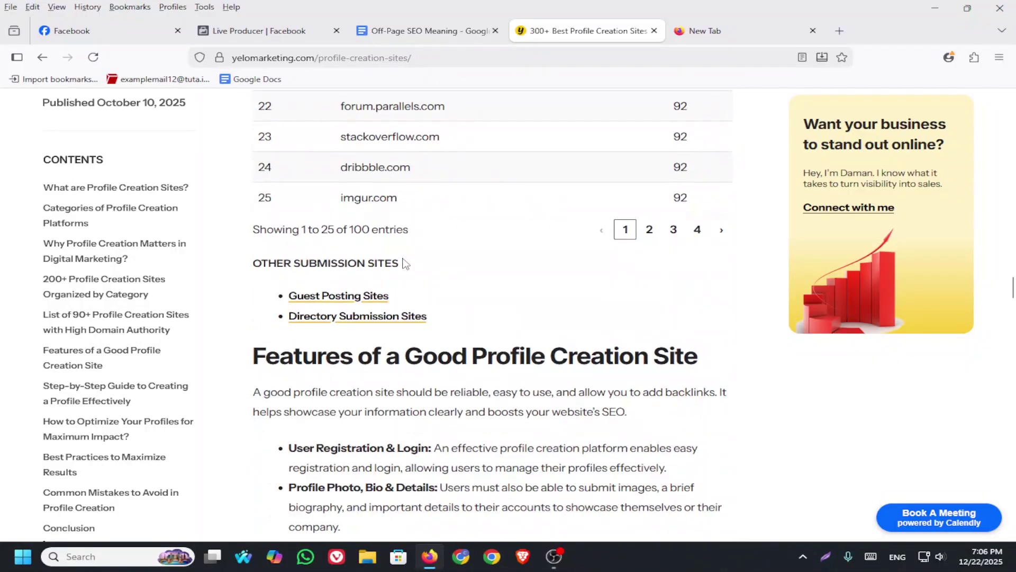
{"action": "scroll", "coordinate": [439, 248], "scroll_direction": "down", "scroll_amount": 18}
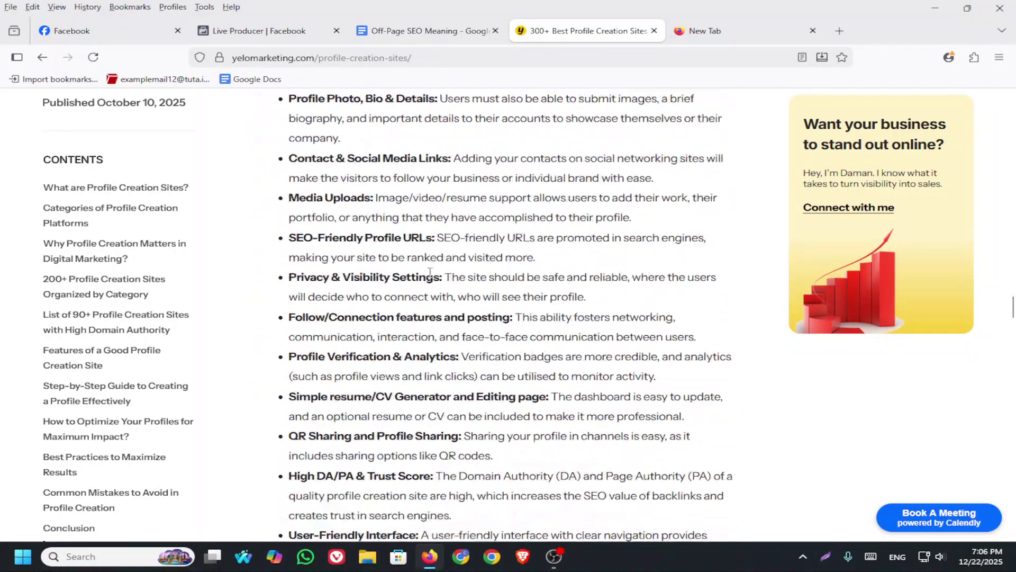
{"action": "scroll", "coordinate": [428, 288], "scroll_direction": "down", "scroll_amount": 20}
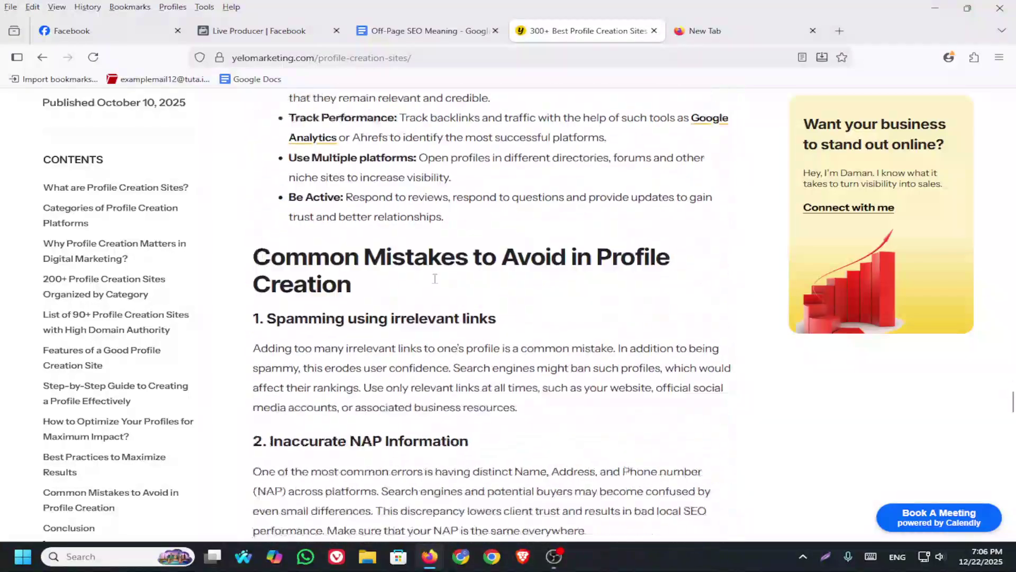
{"action": "scroll", "coordinate": [435, 280], "scroll_direction": "down", "scroll_amount": 20}
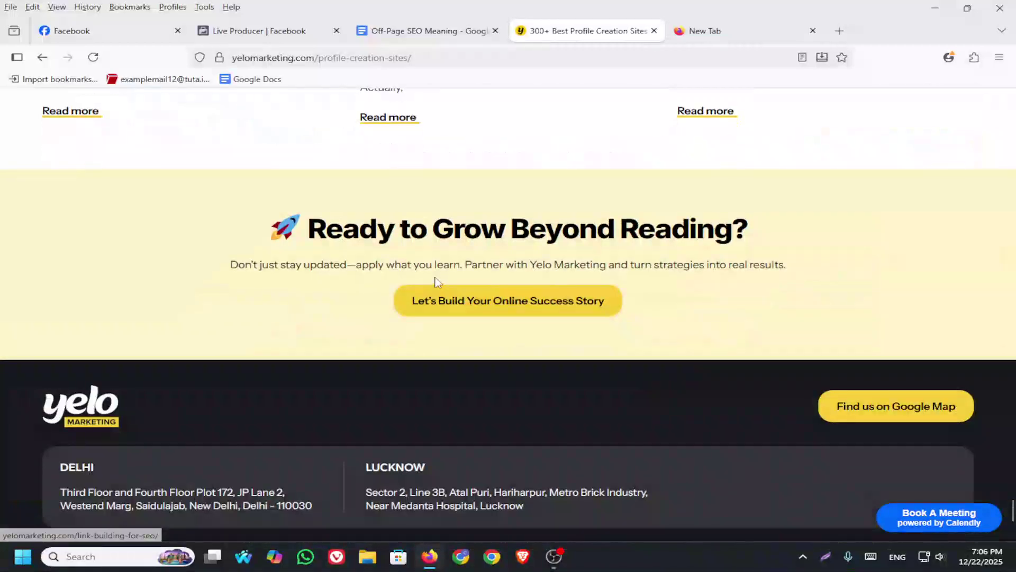
{"action": "scroll", "coordinate": [539, 258], "scroll_direction": "up", "scroll_amount": 8}
{"action": "scroll", "coordinate": [539, 258], "scroll_direction": "up", "scroll_amount": 20}
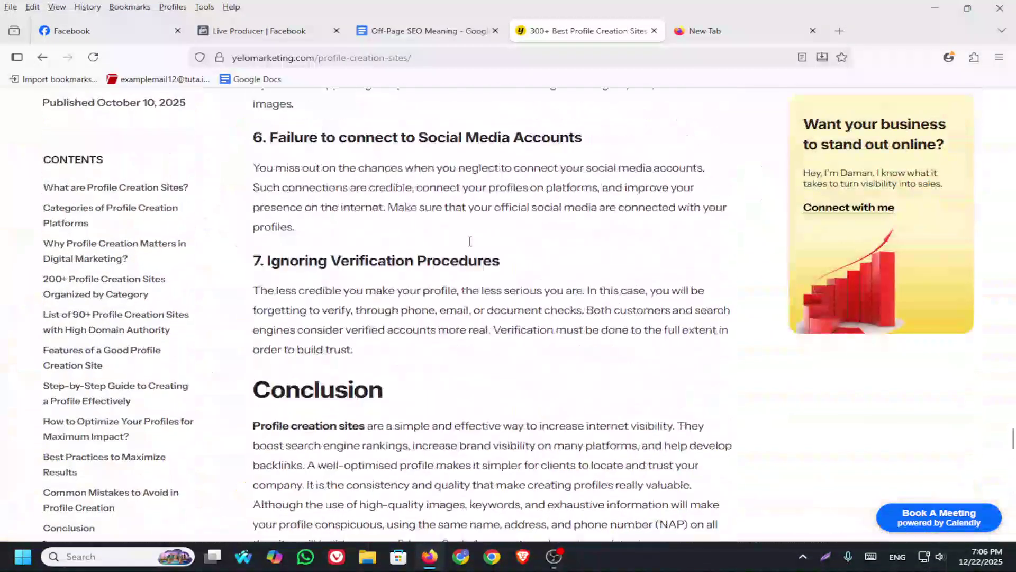
{"action": "scroll", "coordinate": [468, 241], "scroll_direction": "up", "scroll_amount": 20}
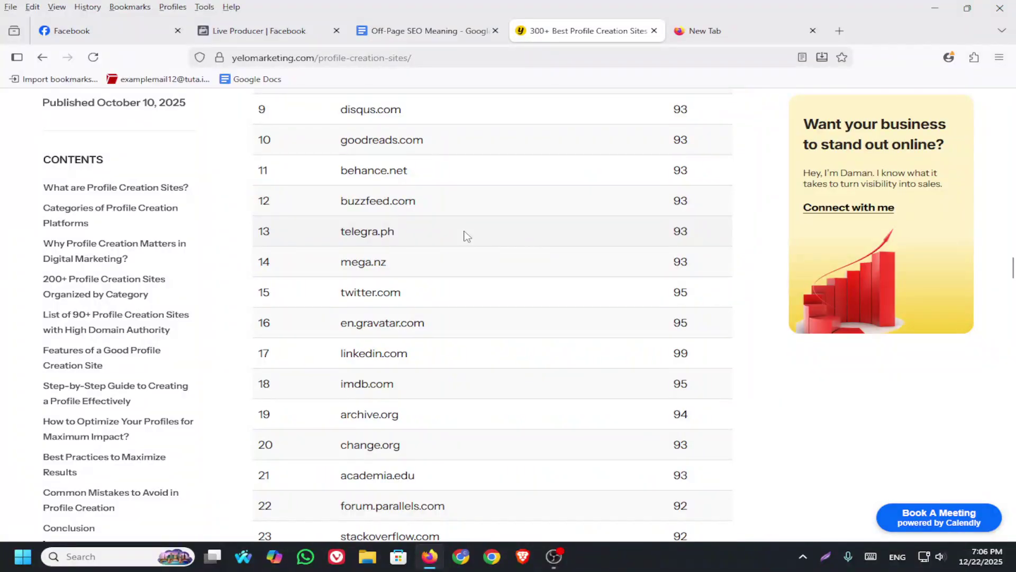
{"action": "scroll", "coordinate": [466, 235], "scroll_direction": "up", "scroll_amount": 10}
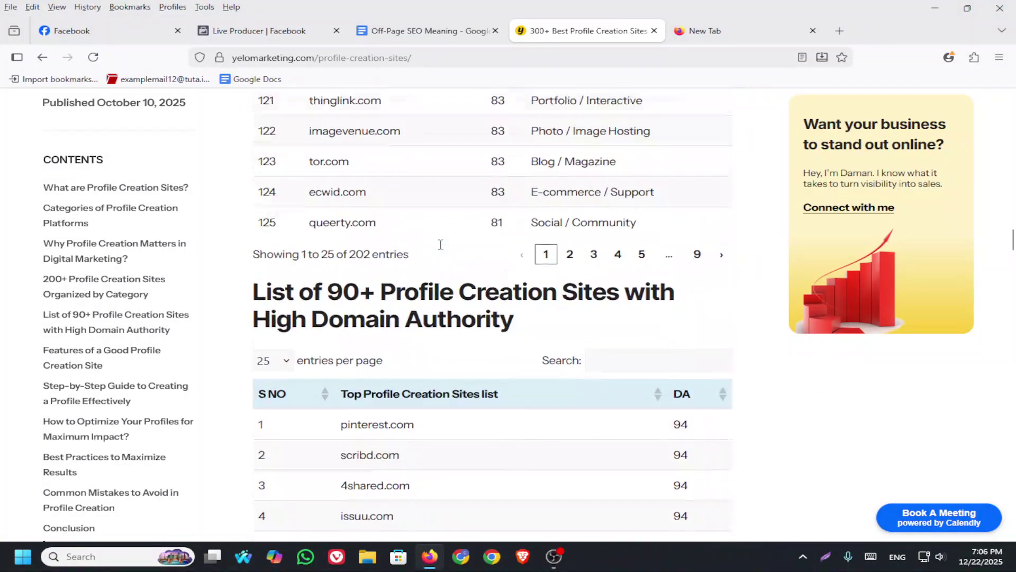
{"action": "scroll", "coordinate": [441, 245], "scroll_direction": "up", "scroll_amount": 15}
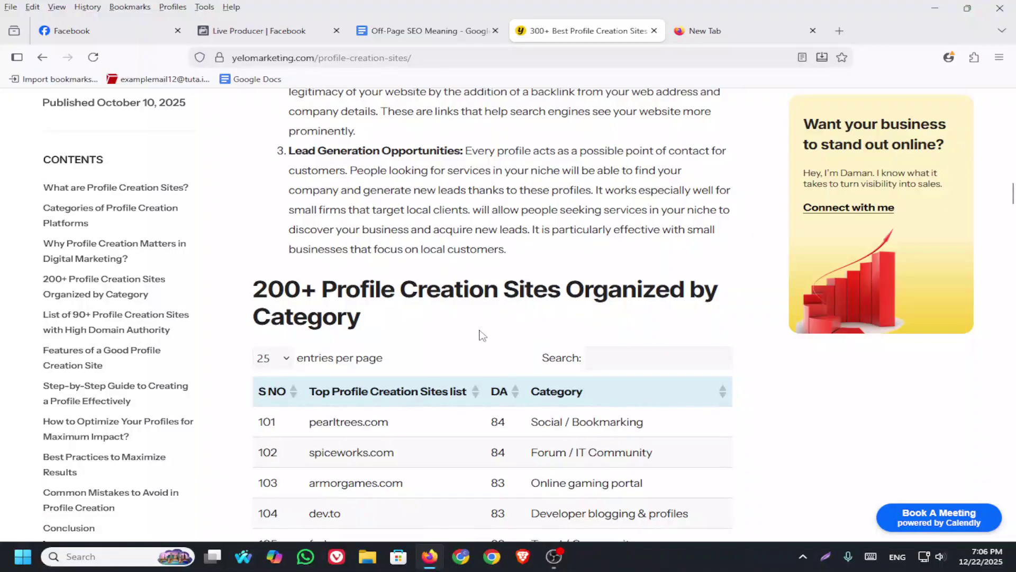
{"action": "scroll", "coordinate": [479, 331], "scroll_direction": "up", "scroll_amount": 1}
{"action": "scroll", "coordinate": [479, 334], "scroll_direction": "up", "scroll_amount": 6}
{"action": "scroll", "coordinate": [365, 304], "scroll_direction": "down", "scroll_amount": 10}
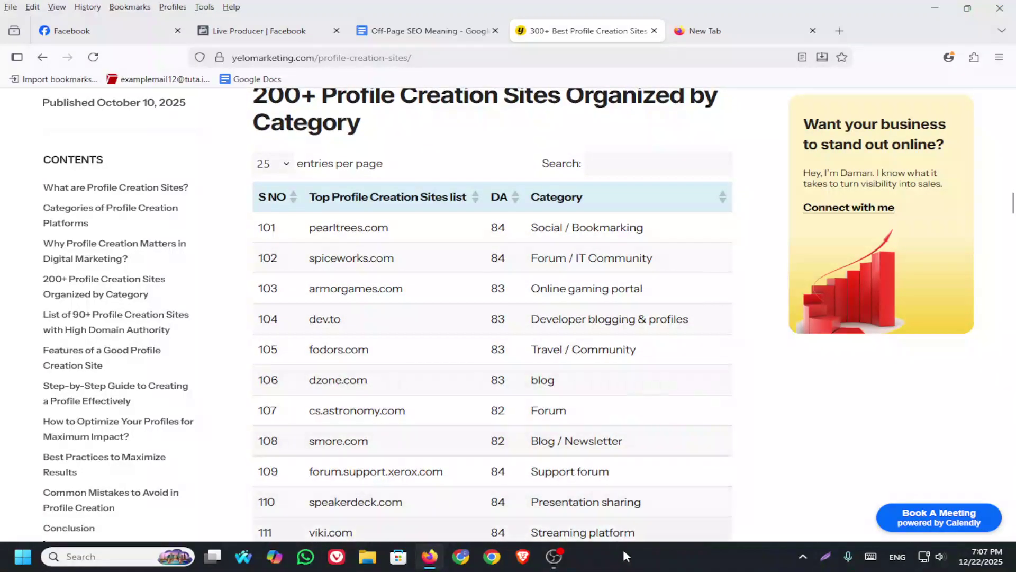
{"action": "scroll", "coordinate": [624, 477], "scroll_direction": "down", "scroll_amount": 3}
{"action": "scroll", "coordinate": [614, 453], "scroll_direction": "up", "scroll_amount": 3}
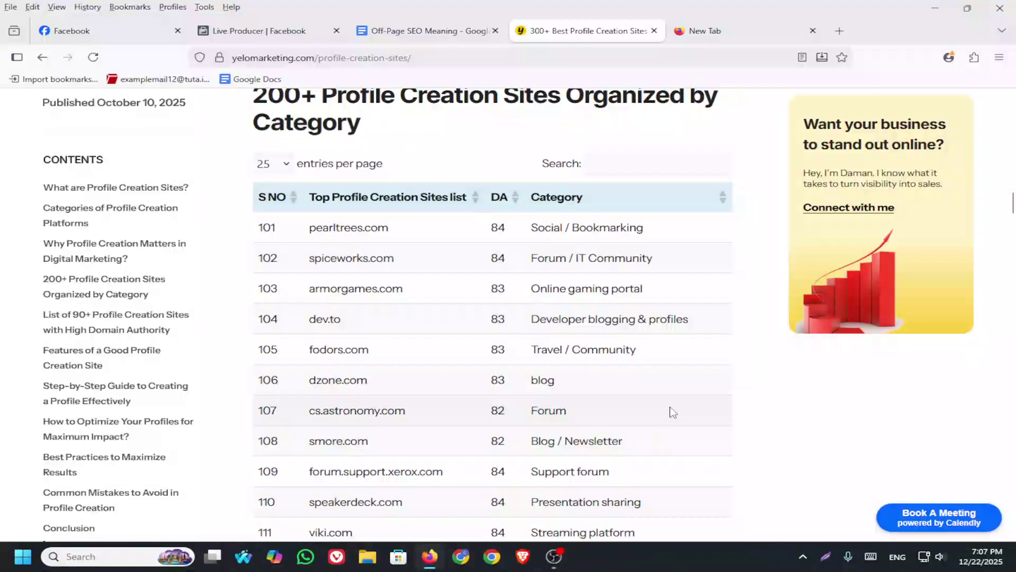
{"action": "scroll", "coordinate": [442, 439], "scroll_direction": "down", "scroll_amount": 1}
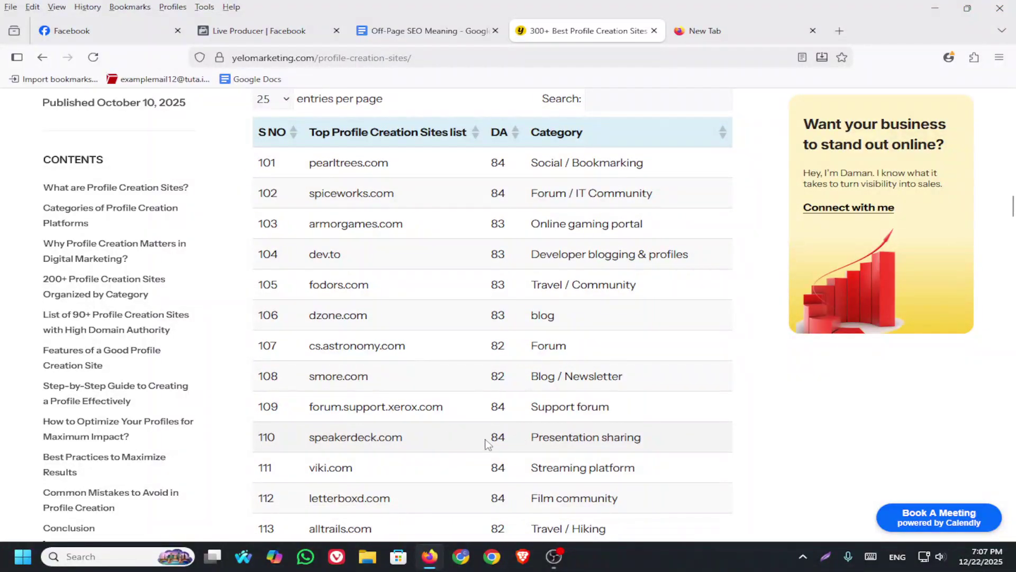
{"action": "scroll", "coordinate": [486, 444], "scroll_direction": "down", "scroll_amount": 12}
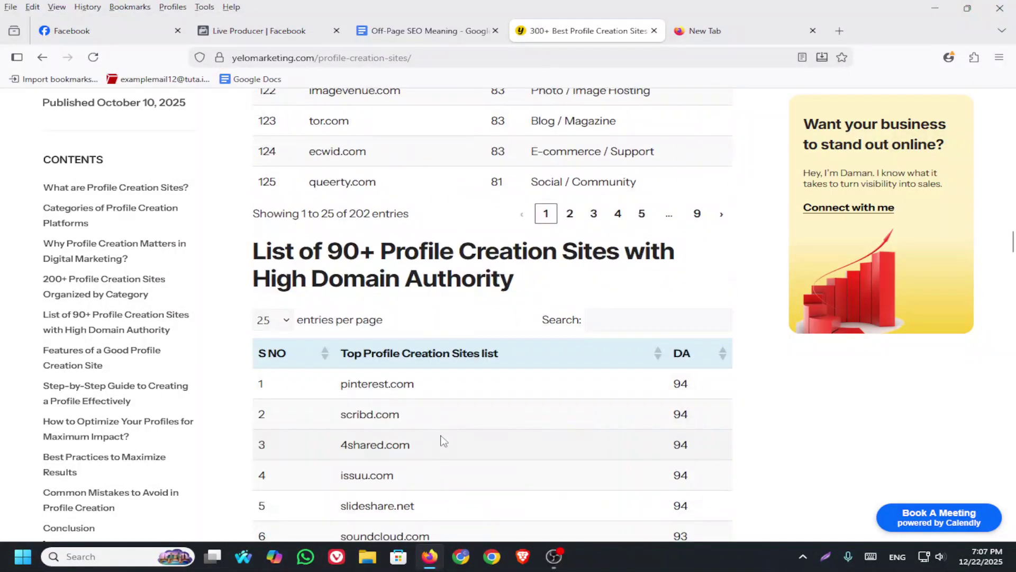
{"action": "scroll", "coordinate": [404, 517], "scroll_direction": "down", "scroll_amount": 5}
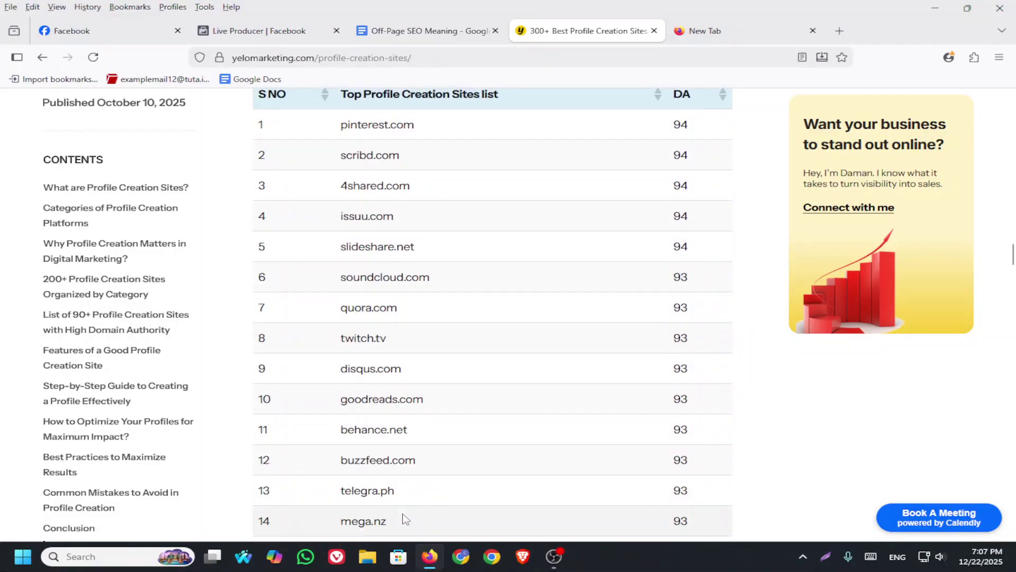
{"action": "scroll", "coordinate": [404, 517], "scroll_direction": "up", "scroll_amount": 5}
{"action": "scroll", "coordinate": [442, 294], "scroll_direction": "up", "scroll_amount": 15}
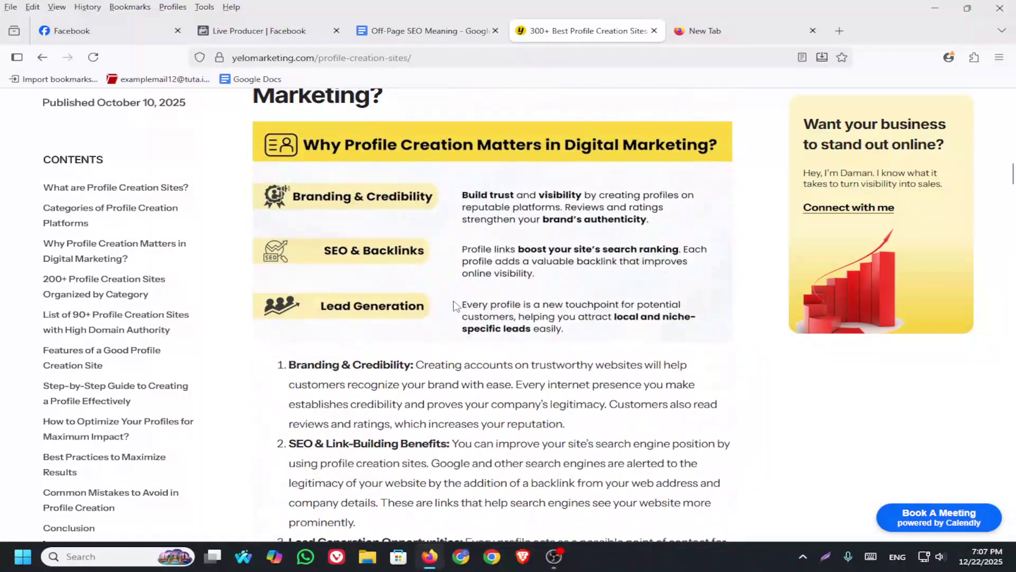
{"action": "scroll", "coordinate": [456, 302], "scroll_direction": "down", "scroll_amount": 2}
{"action": "scroll", "coordinate": [457, 303], "scroll_direction": "down", "scroll_amount": 7}
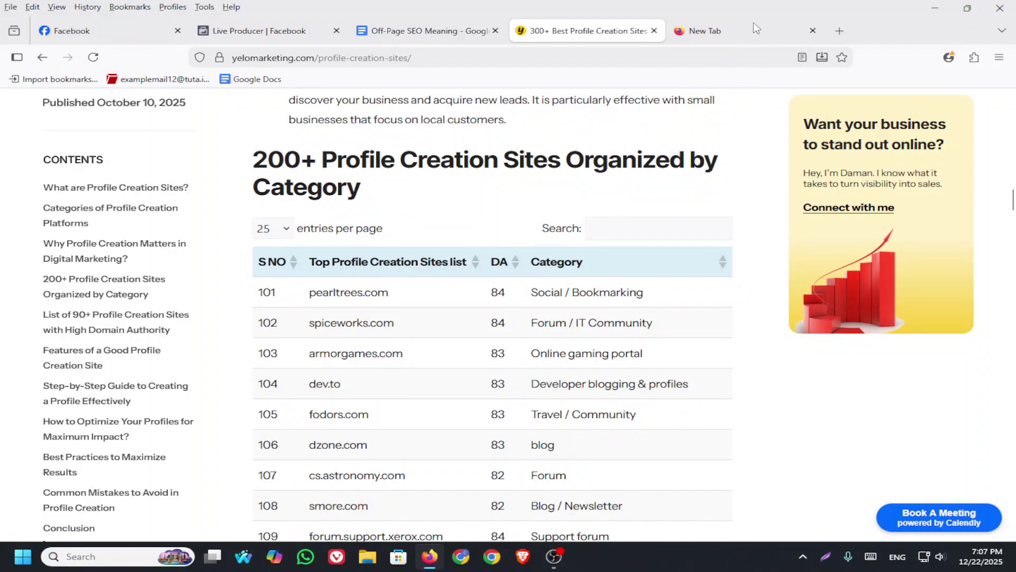
{"action": "mouse_move", "coordinate": [749, 30]}
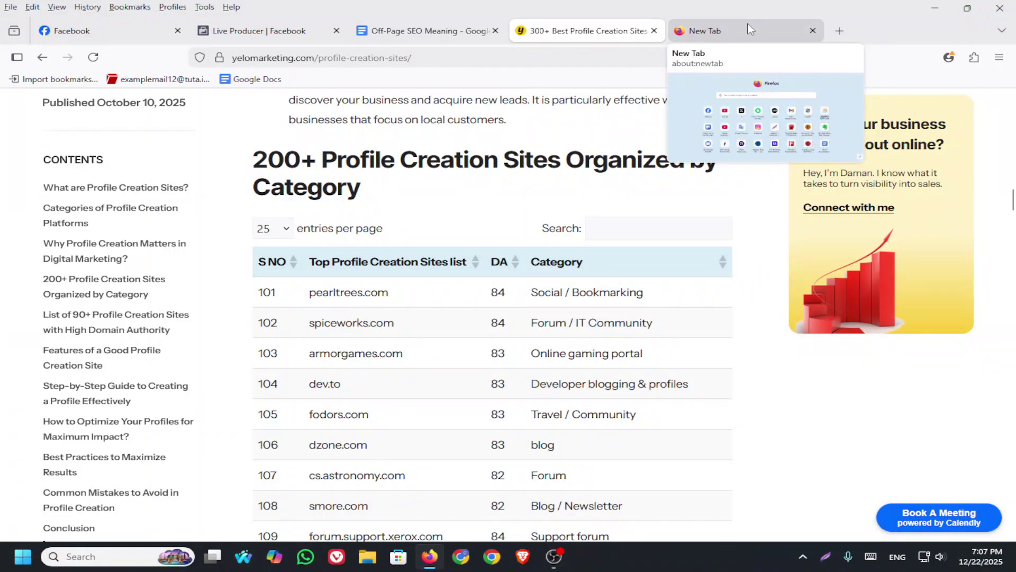
Step: Open Gmail in the empty tab and launch Google Sheets from its Google apps grid
{"action": "left_click", "coordinate": [755, 29]}
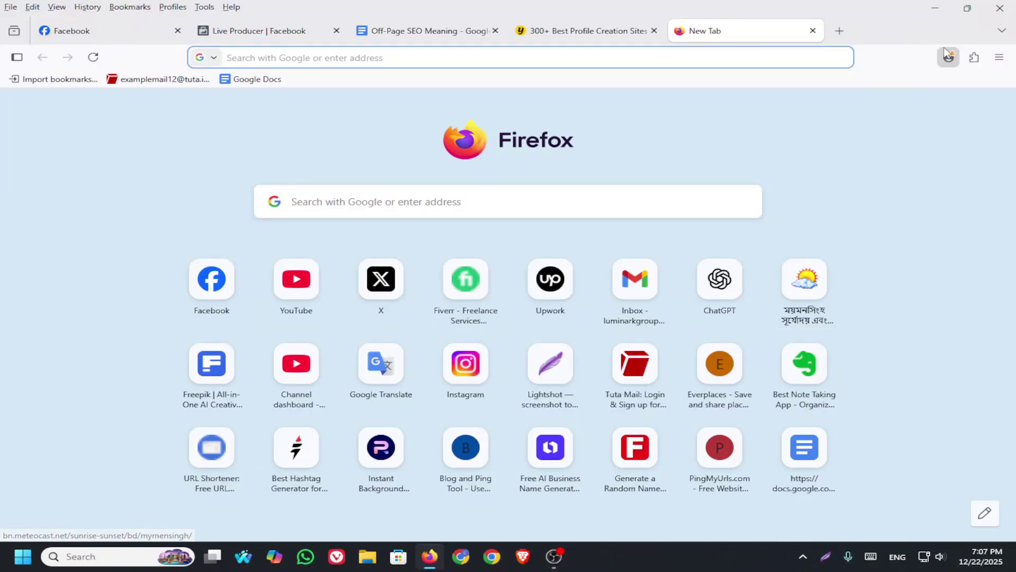
{"action": "left_click", "coordinate": [634, 285]}
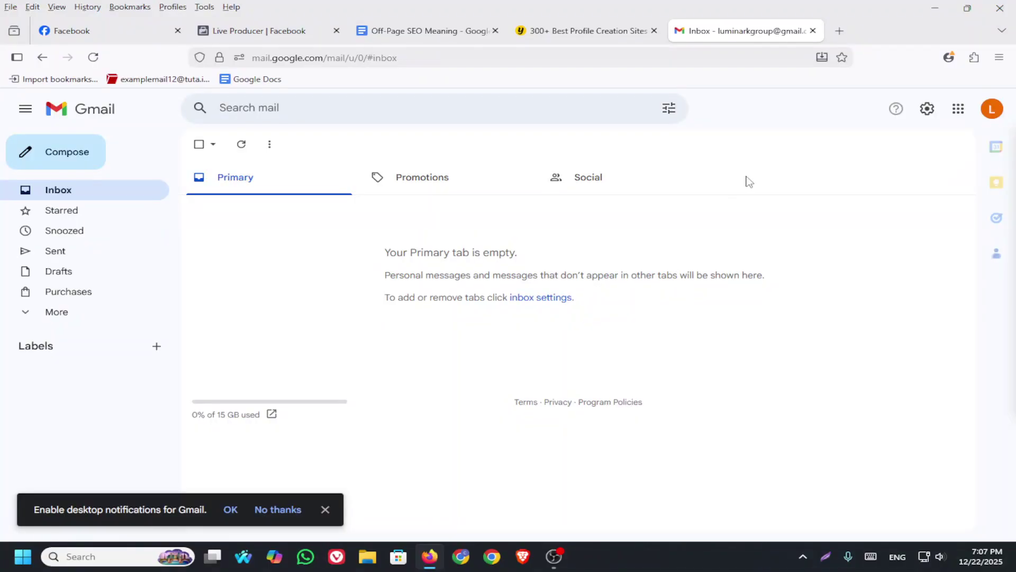
{"action": "left_click", "coordinate": [959, 111]}
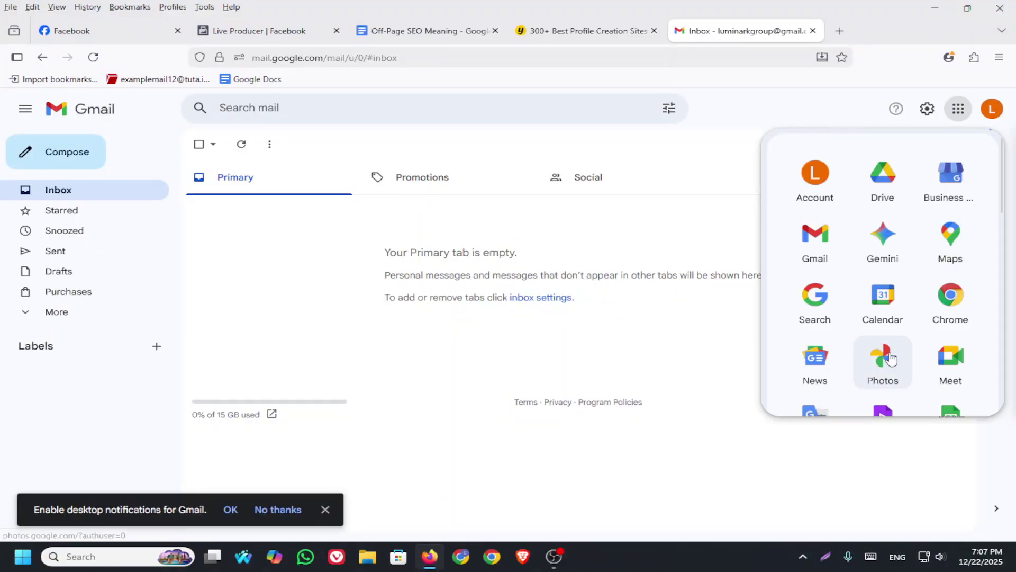
{"action": "scroll", "coordinate": [891, 359], "scroll_direction": "down", "scroll_amount": 3}
{"action": "left_click", "coordinate": [947, 279]}
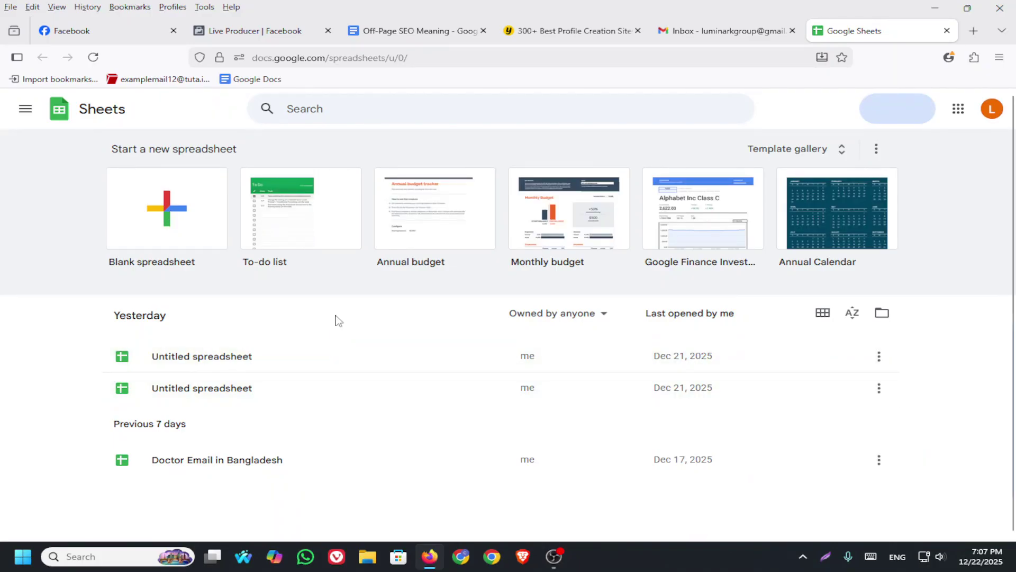
Step: Start a blank spreadsheet and enter 'Serial no' in A4
{"action": "left_click", "coordinate": [162, 206]}
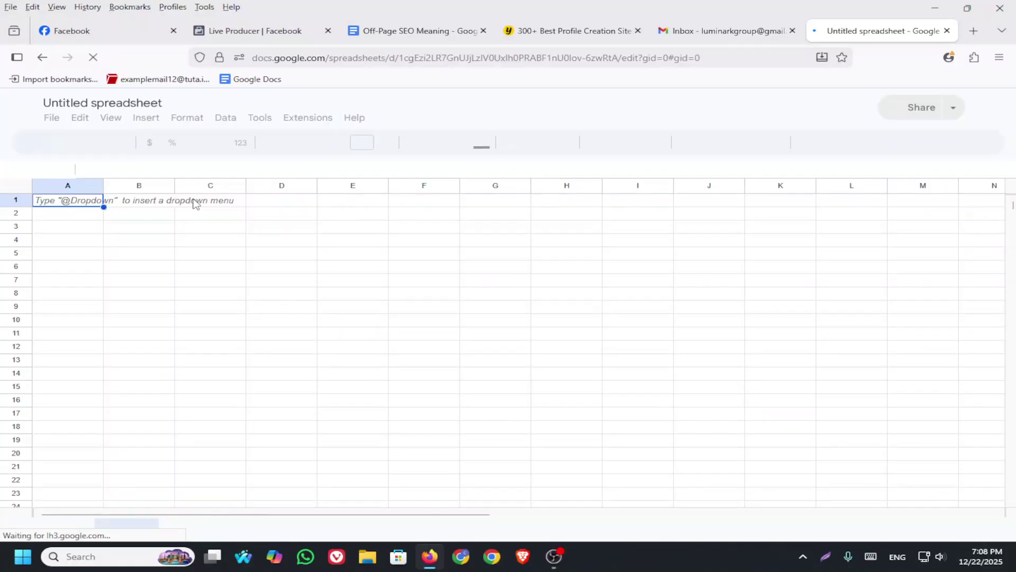
{"action": "double_click", "coordinate": [100, 201]}
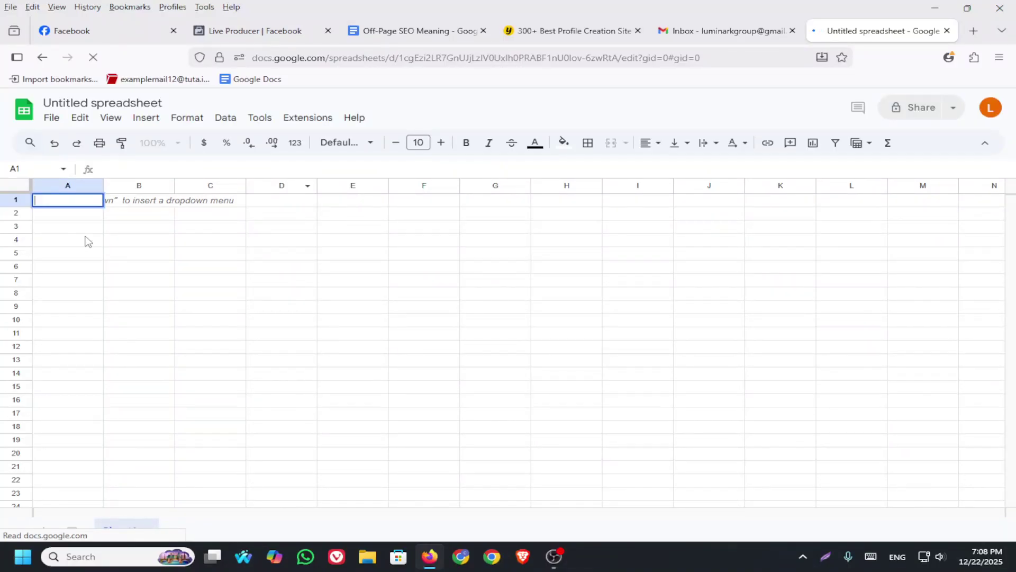
{"action": "double_click", "coordinate": [97, 239]}
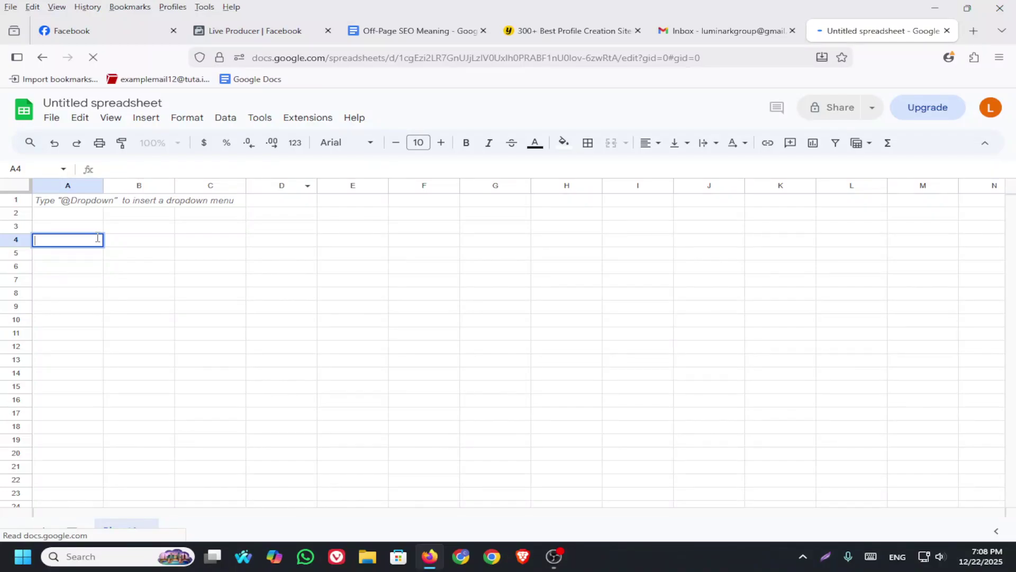
{"action": "type", "text": "Serial n"}
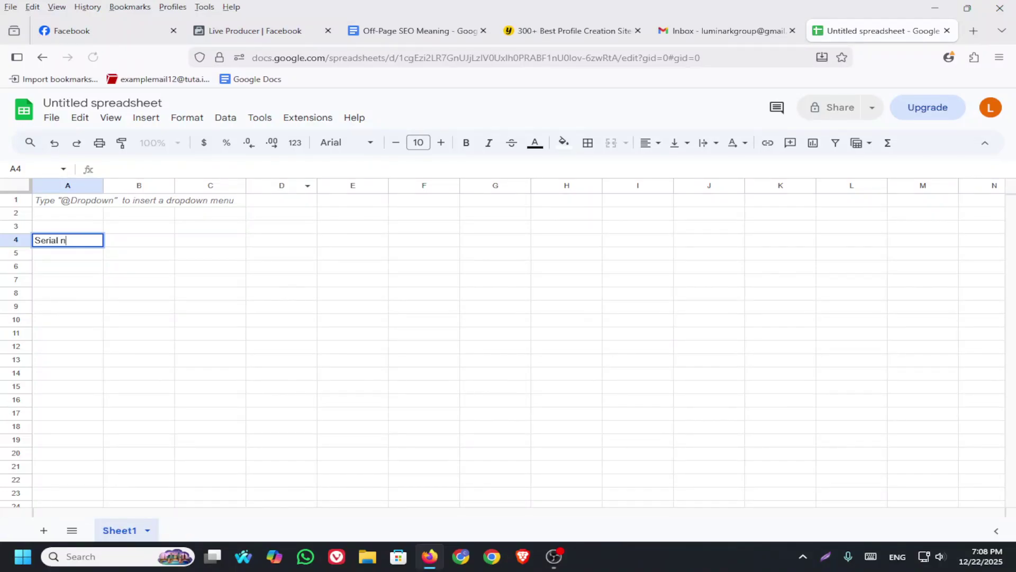
{"action": "type", "text": "o"}
{"action": "left_click", "coordinate": [144, 243]}
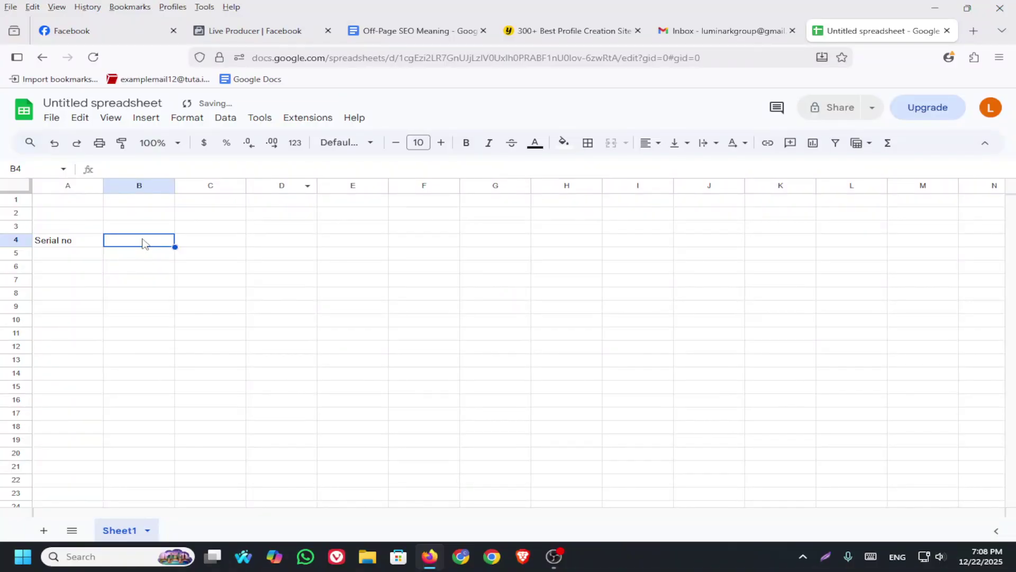
Step: Enter 'Web site Link' in B4 and widen column B to fit it
{"action": "double_click", "coordinate": [143, 243]}
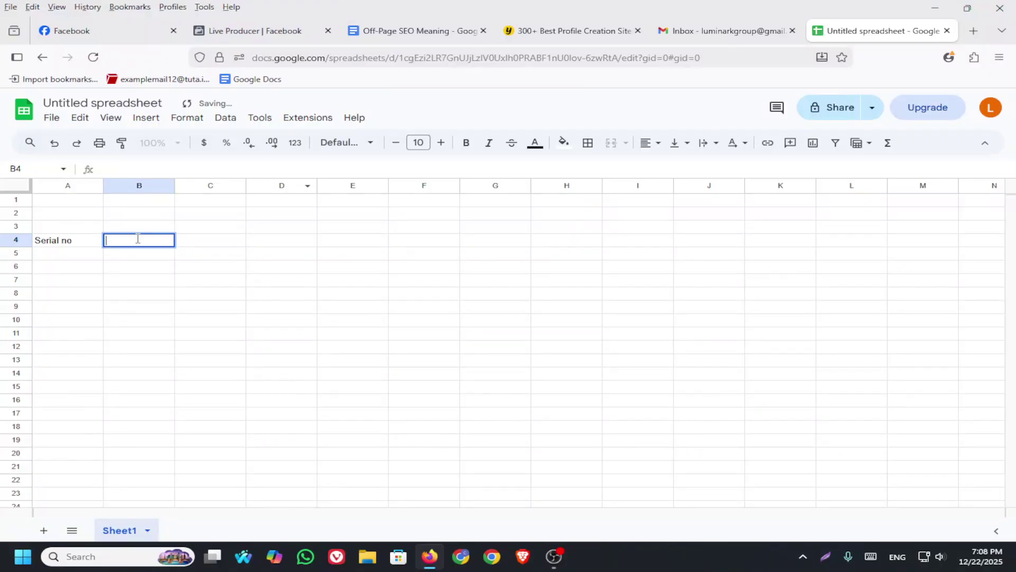
{"action": "type", "text": "Web"}
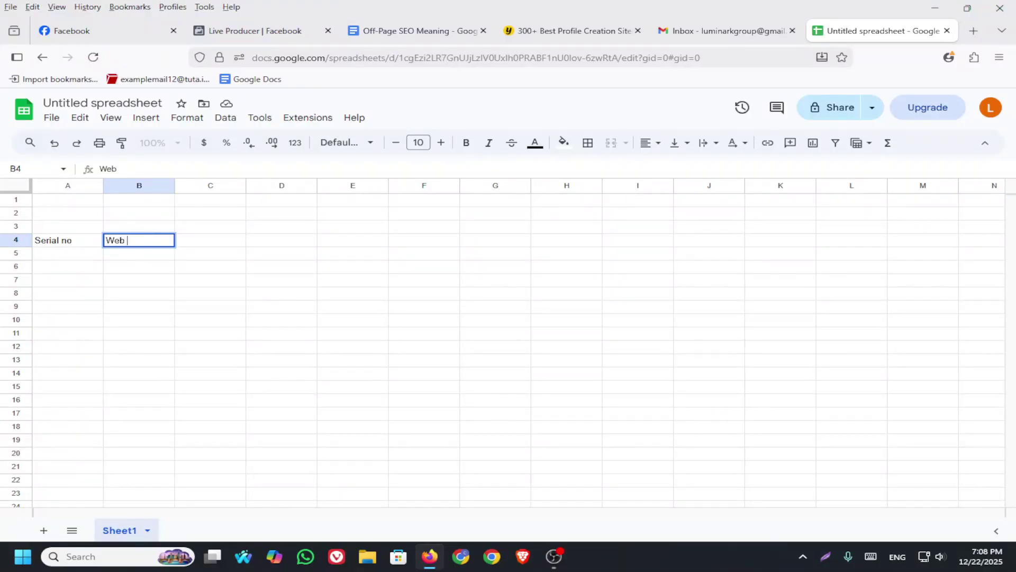
{"action": "type", "text": " site Link"}
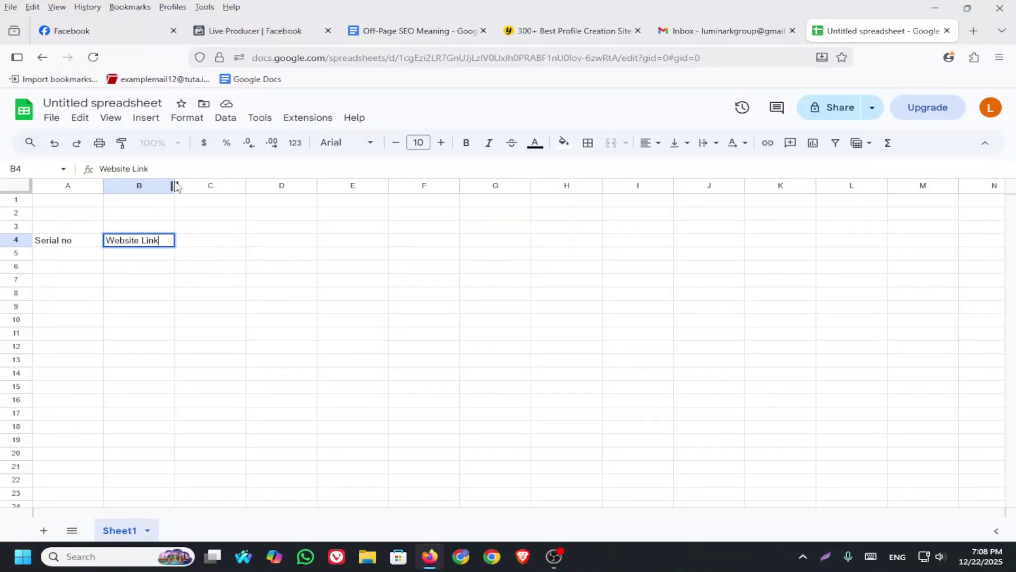
{"action": "left_click_drag", "start_coordinate": [175, 185], "coordinate": [247, 184]}
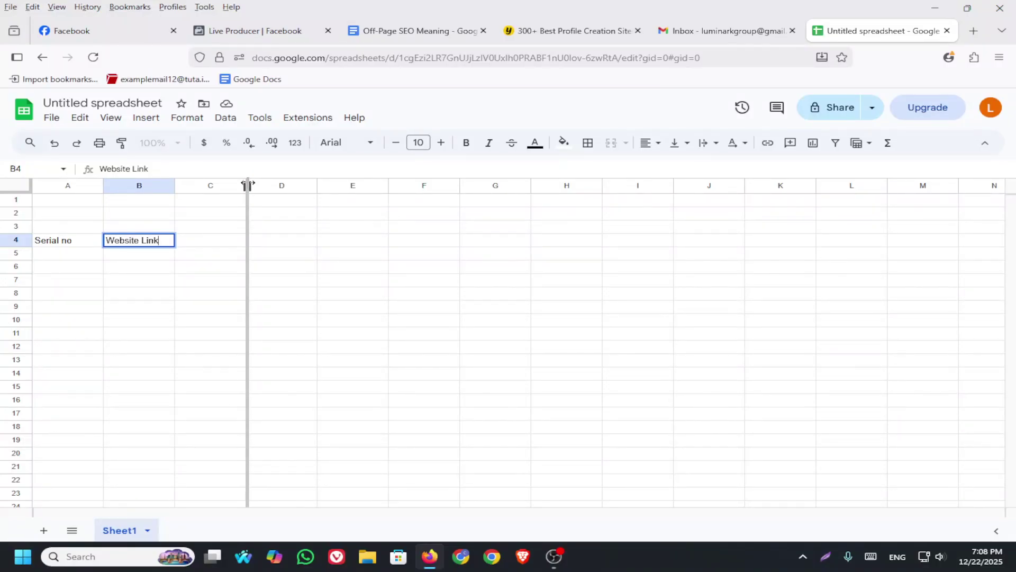
{"action": "left_click_drag", "start_coordinate": [247, 185], "coordinate": [247, 185]}
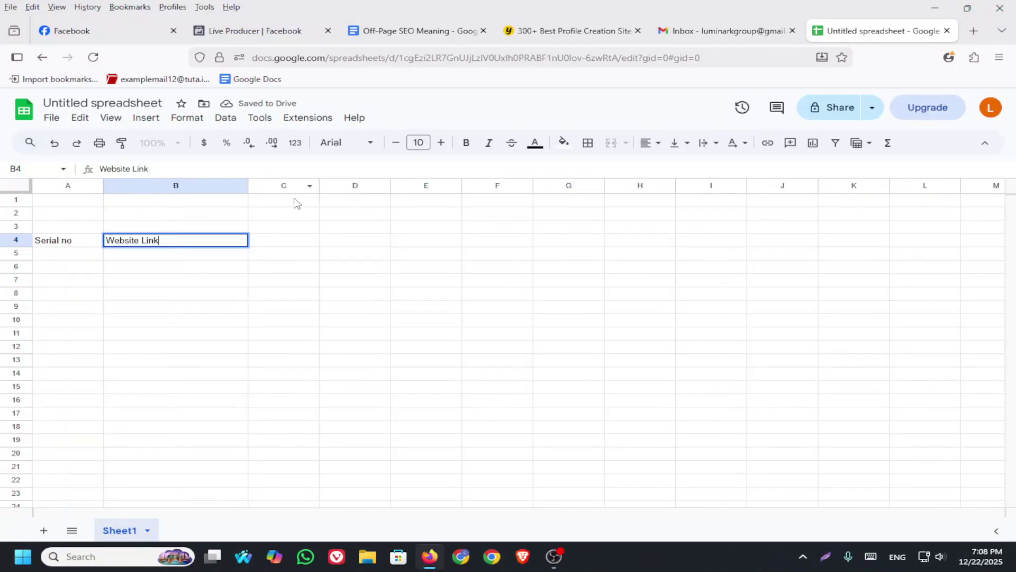
{"action": "left_click", "coordinate": [286, 240]}
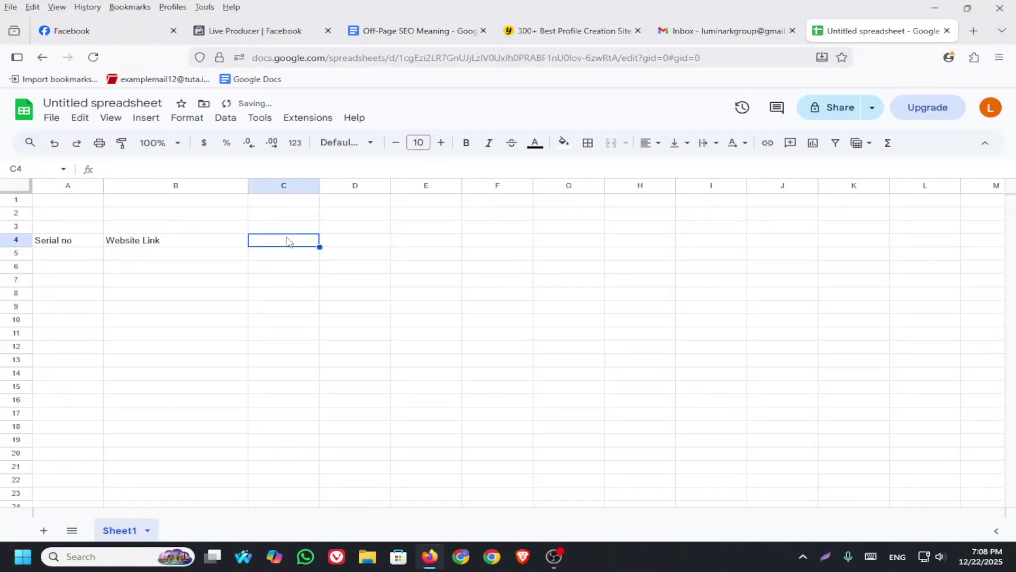
{"action": "double_click", "coordinate": [288, 239]}
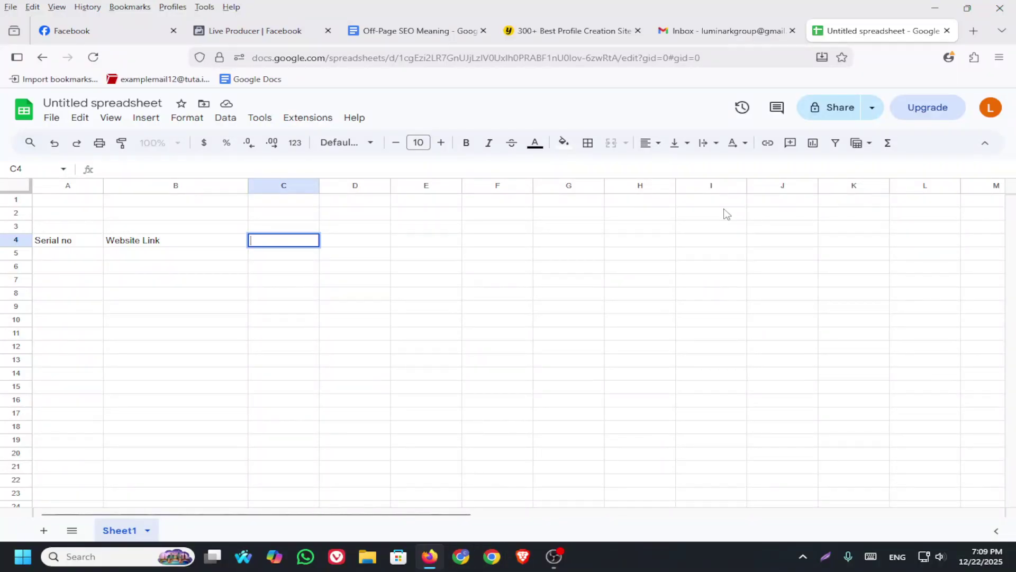
Step: In a new tab, reach the Google Sheets home page through Gmail's Google apps grid
{"action": "left_click", "coordinate": [973, 32]}
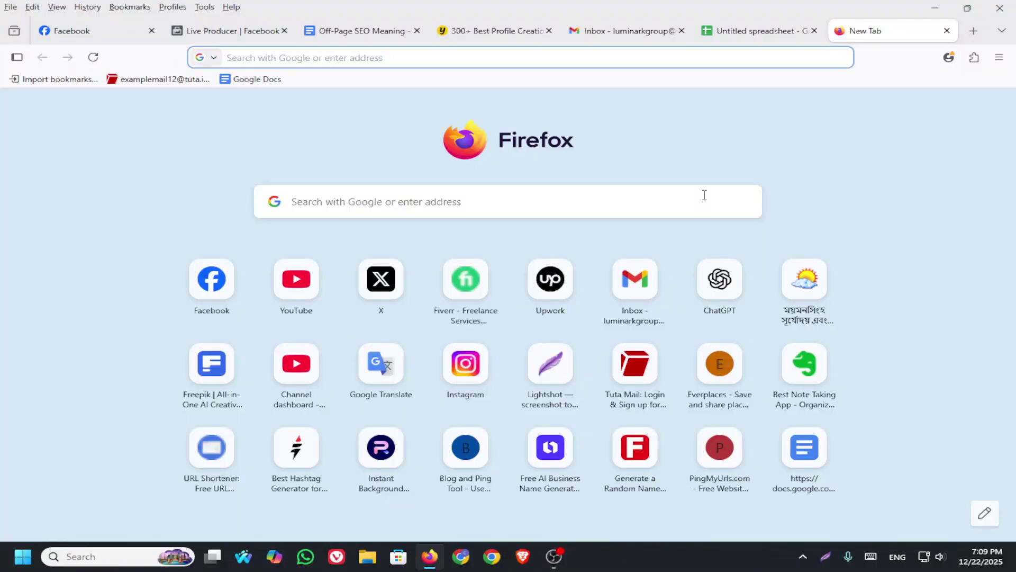
{"action": "left_click", "coordinate": [635, 280]}
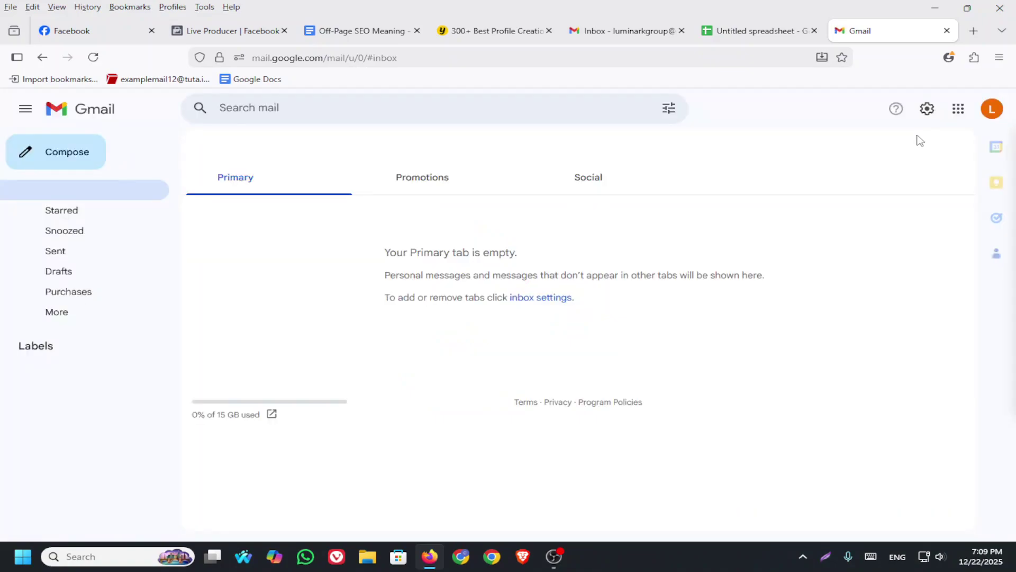
{"action": "left_click", "coordinate": [959, 109]}
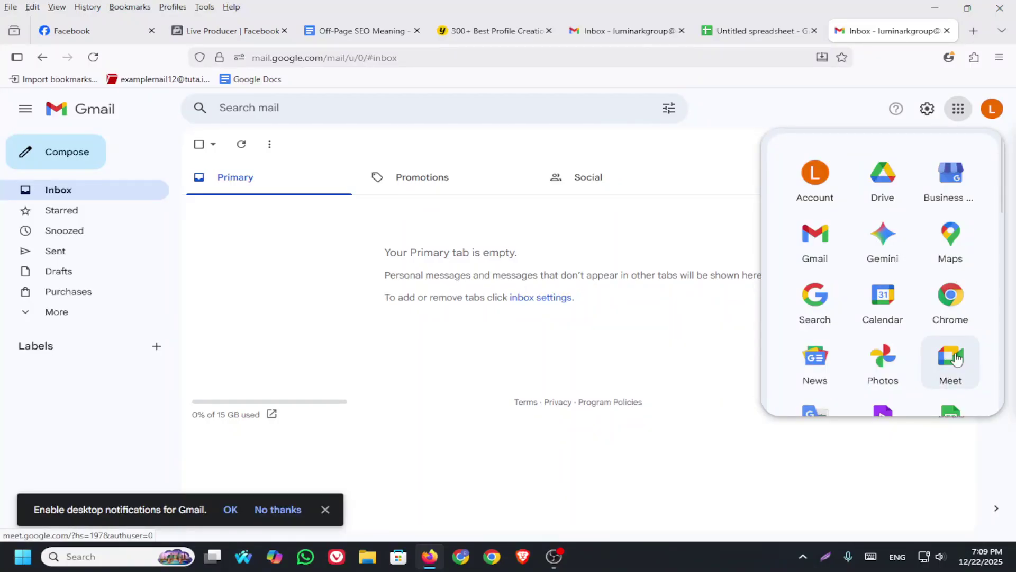
{"action": "left_click", "coordinate": [951, 411]}
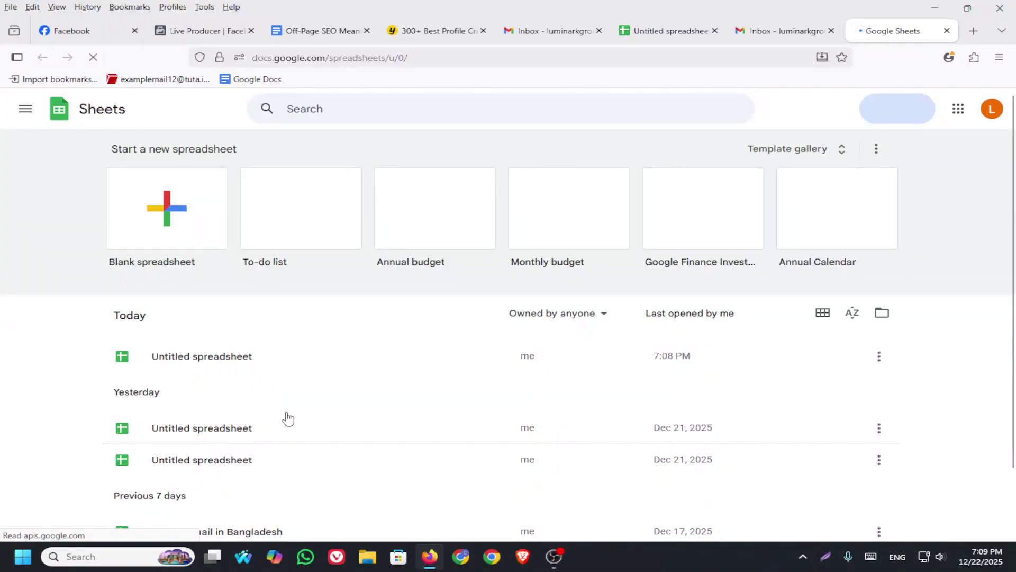
Step: Reopen the untitled spreadsheet, enter 'Profile Link' in C4 and widen column C
{"action": "scroll", "coordinate": [286, 418], "scroll_direction": "down", "scroll_amount": 2}
{"action": "left_click", "coordinate": [269, 368]}
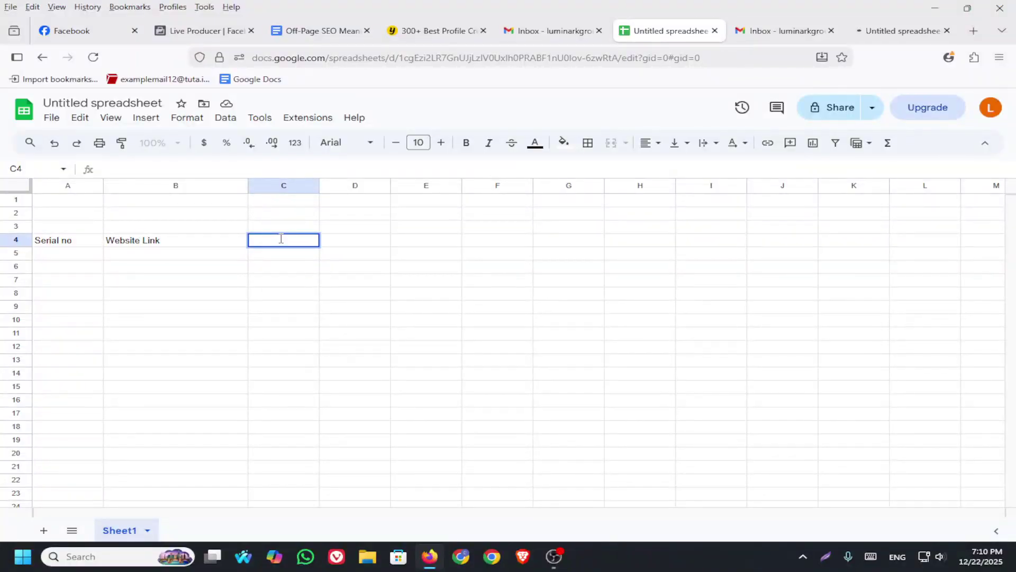
{"action": "type", "text": "P"}
{"action": "type", "text": "rofile Link"}
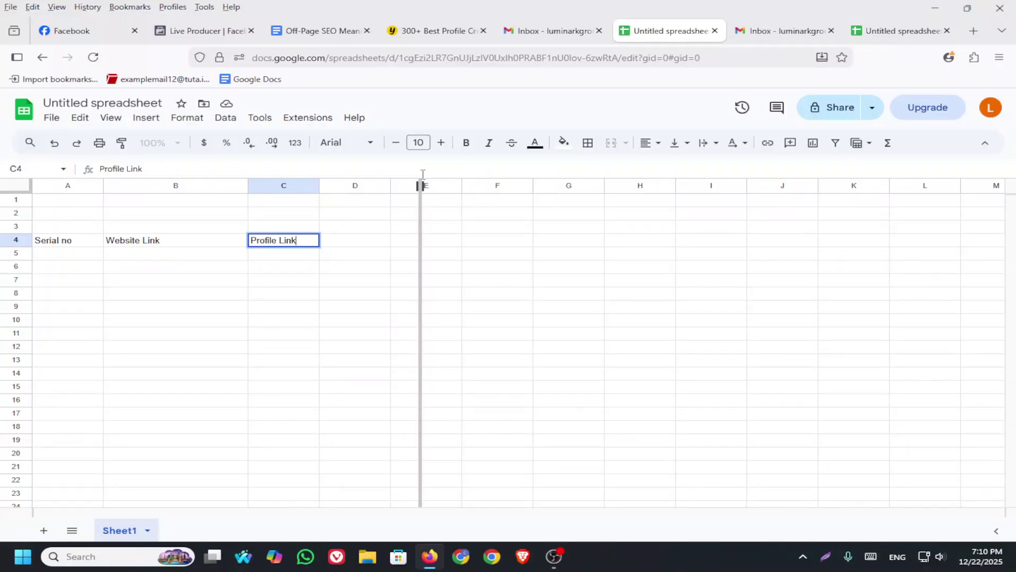
{"action": "left_click_drag", "start_coordinate": [423, 175], "coordinate": [422, 174]}
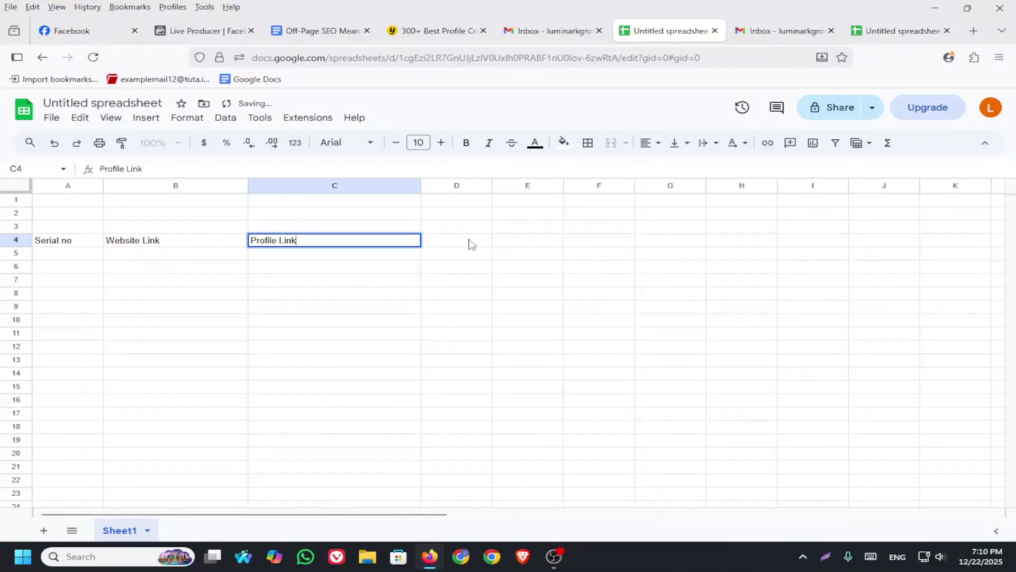
{"action": "left_click", "coordinate": [471, 244]}
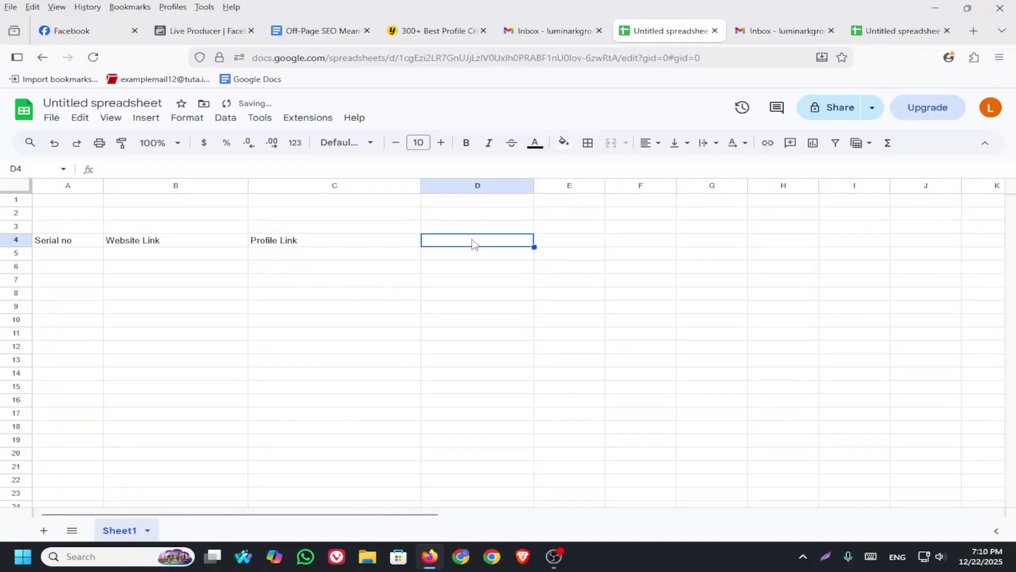
Step: Add 'Email' in D4 and 'Password' in E4, widen column D, and select the header row
{"action": "type", "text": "Email"}
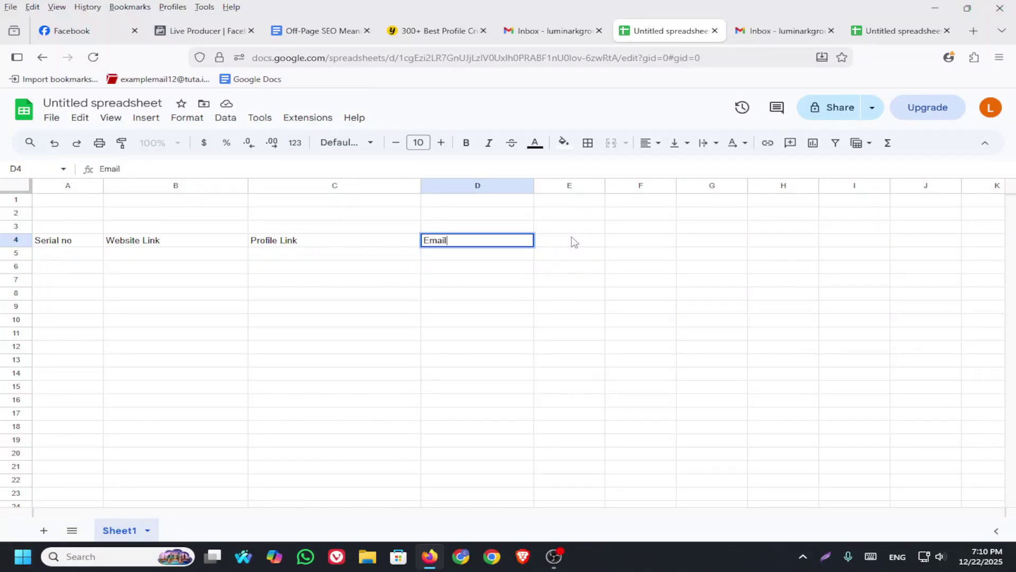
{"action": "left_click", "coordinate": [574, 242]}
{"action": "type", "text": "Passwor"}
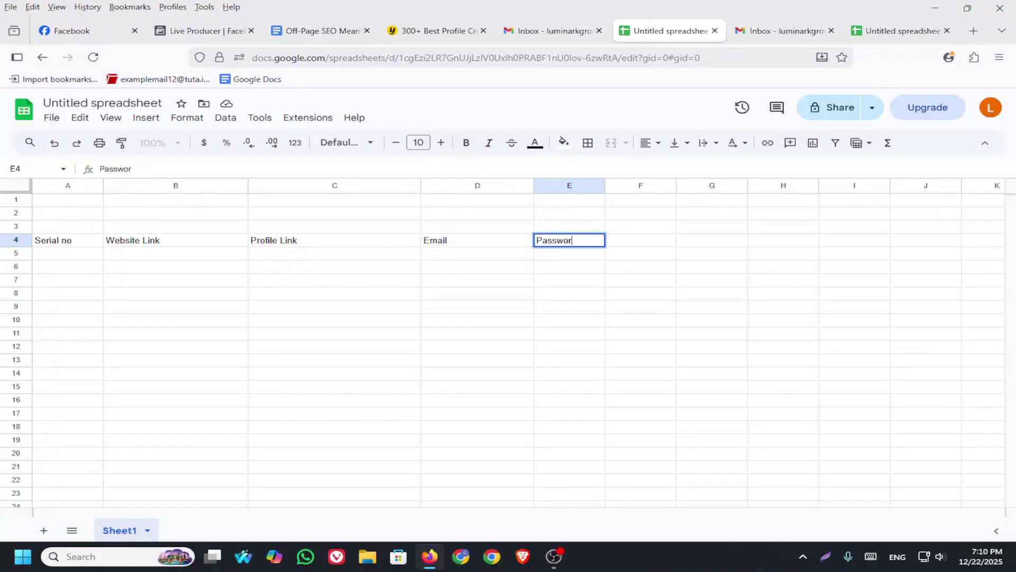
{"action": "type", "text": "d"}
{"action": "left_click_drag", "start_coordinate": [533, 185], "coordinate": [581, 185]}
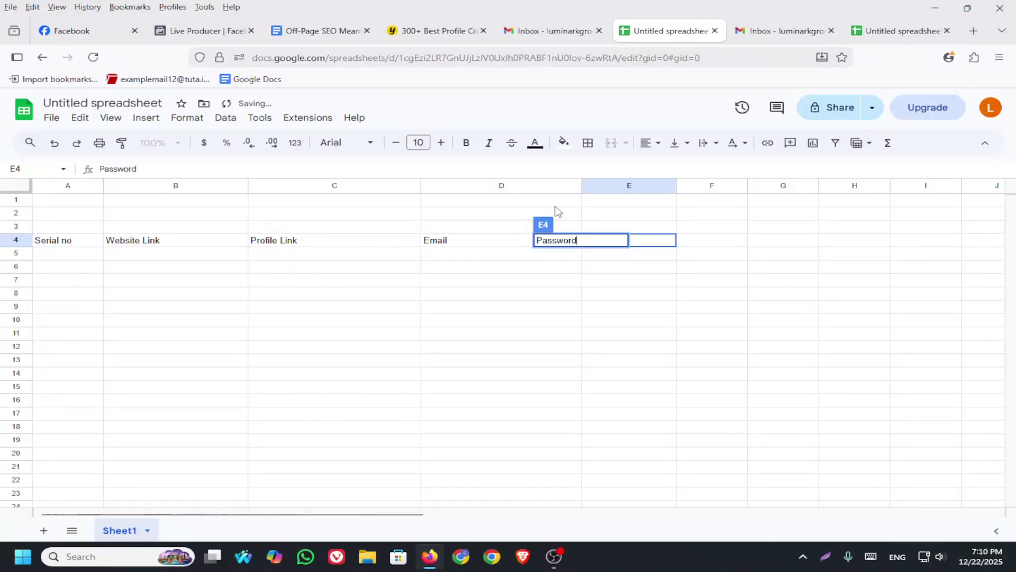
{"action": "left_click_drag", "start_coordinate": [598, 240], "coordinate": [71, 244]}
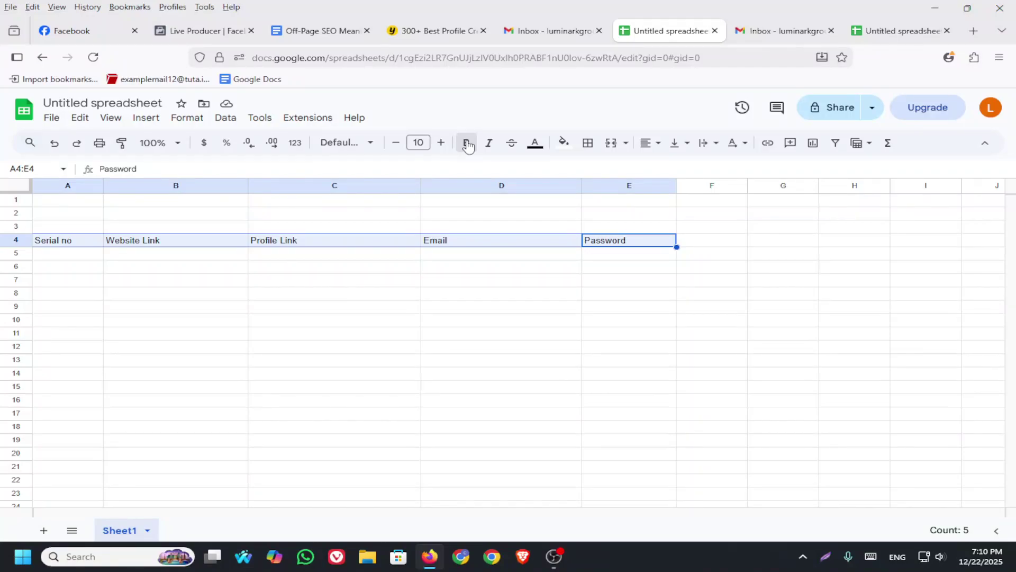
Step: Make the row 4 headers bold, font size 13 and centred
{"action": "left_click", "coordinate": [468, 145]}
{"action": "key", "text": "ctrl+shift+period"}
{"action": "key", "text": "ctrl+shift+period"}
{"action": "key", "text": "ctrl+shift+period"}
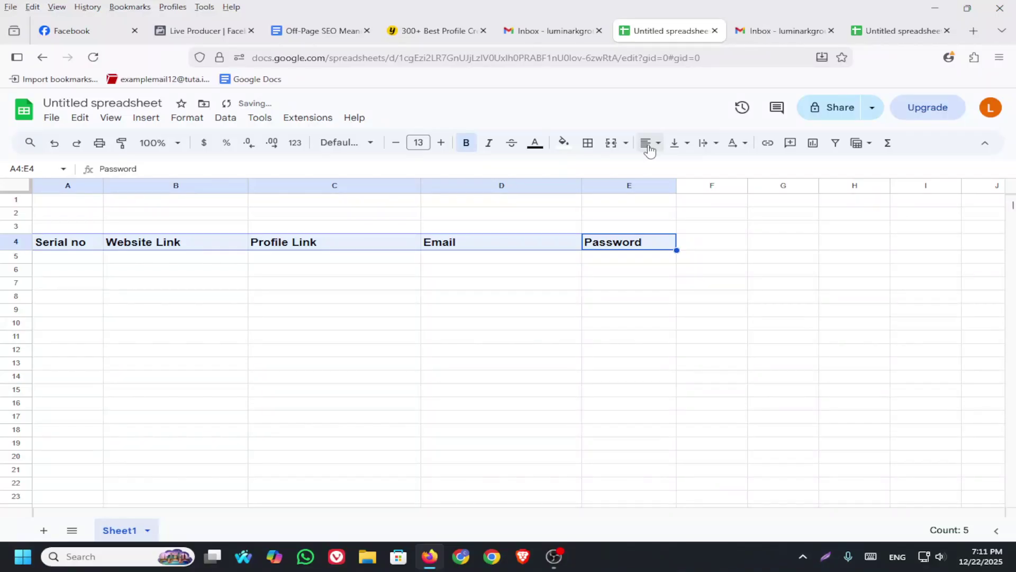
{"action": "left_click", "coordinate": [647, 143]}
{"action": "left_click", "coordinate": [659, 167]}
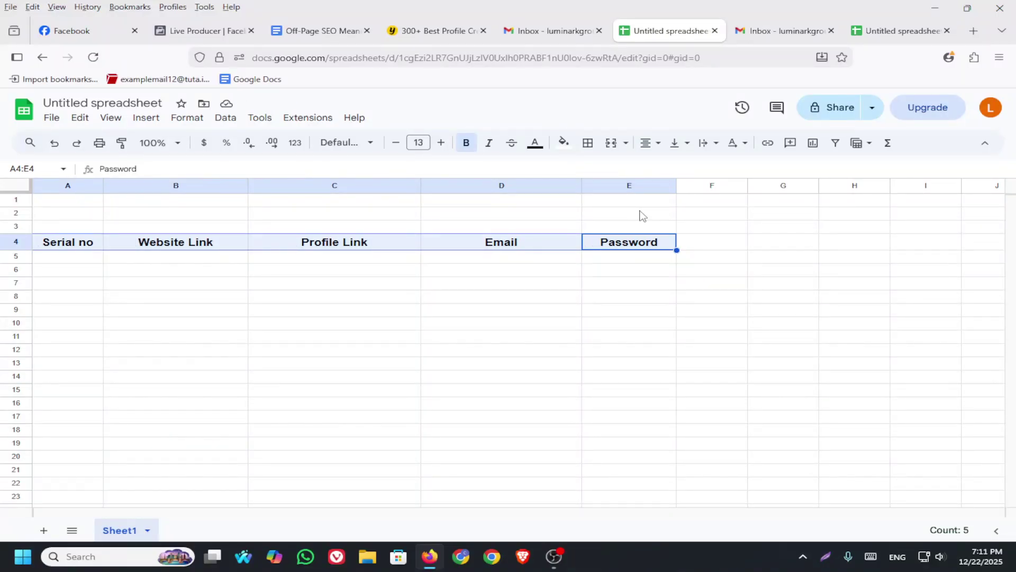
{"action": "left_click", "coordinate": [642, 214]}
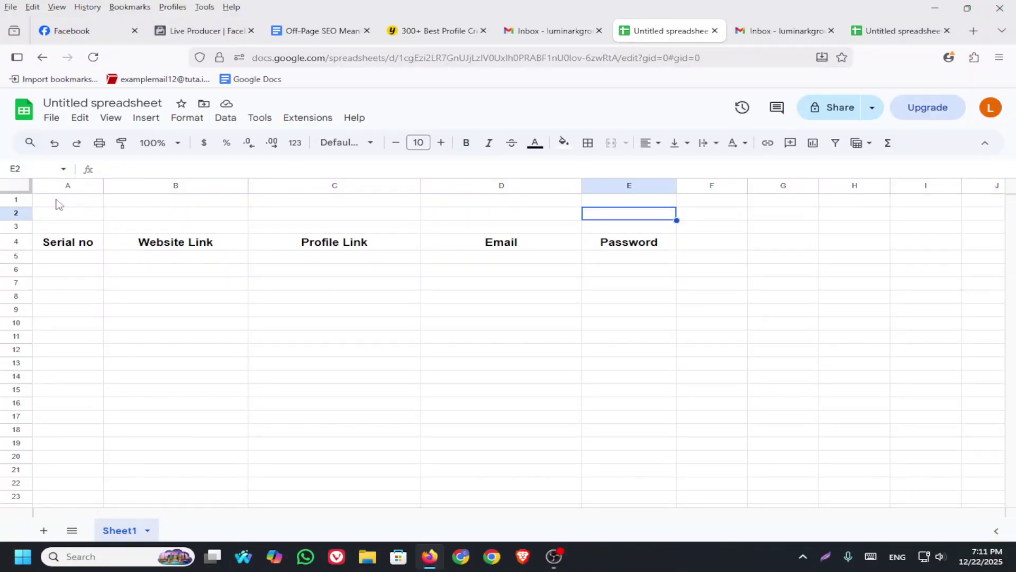
Step: Merge A1:E2 for the title and view the example Profile Bank Link List sheet
{"action": "left_click_drag", "start_coordinate": [58, 204], "coordinate": [650, 215]}
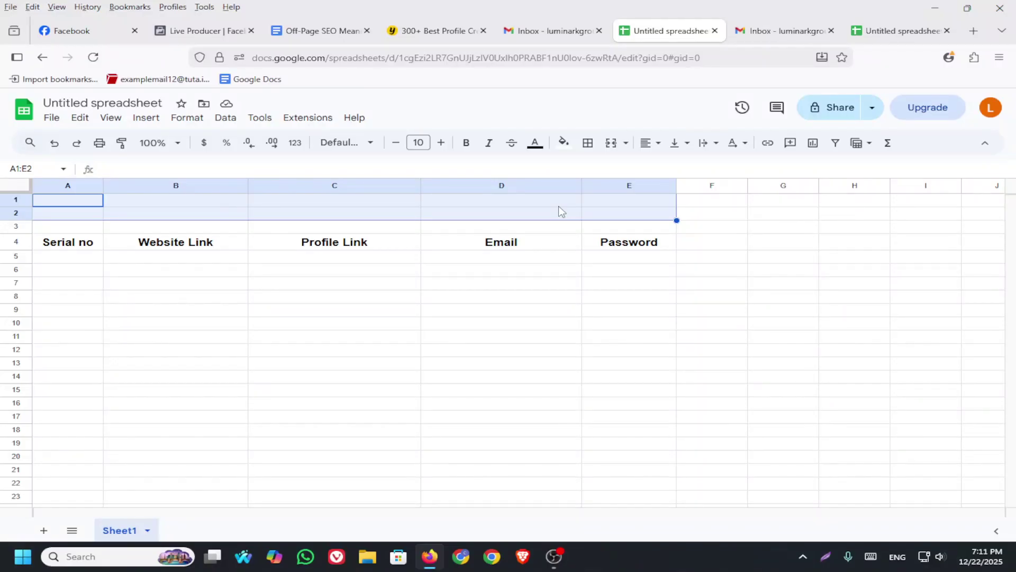
{"action": "left_click", "coordinate": [611, 142]}
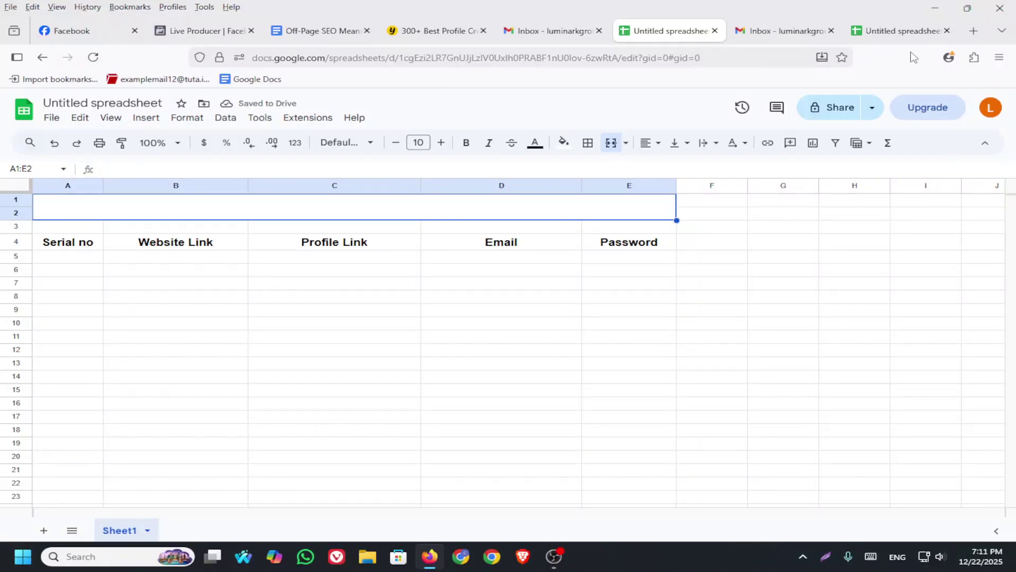
{"action": "left_click", "coordinate": [906, 32]}
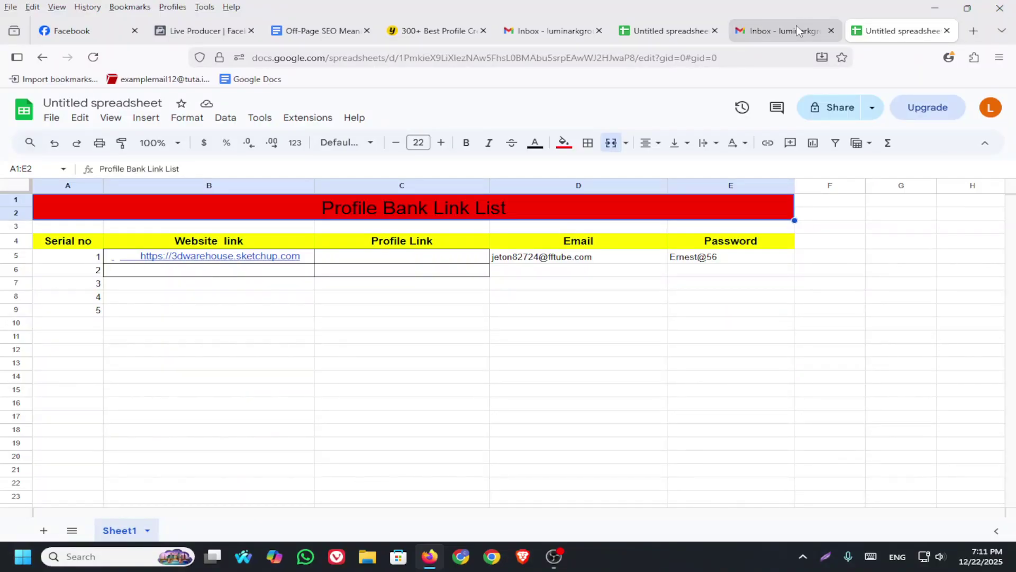
Step: Enter 'Profile Backlink List' in the merged A1:E2 cell, bold and centred
{"action": "left_click", "coordinate": [668, 31]}
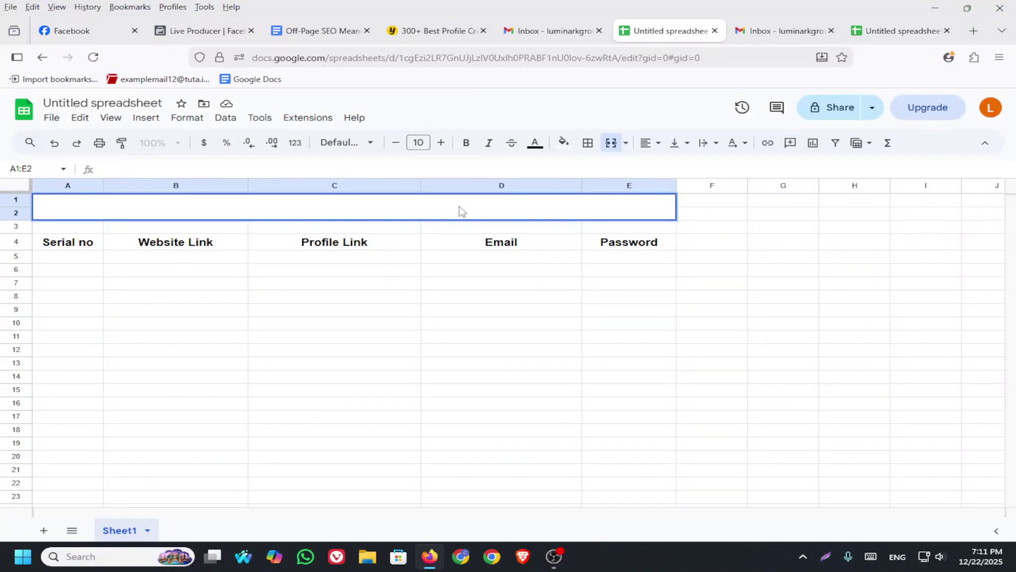
{"action": "type", "text": "Profile Backlink "}
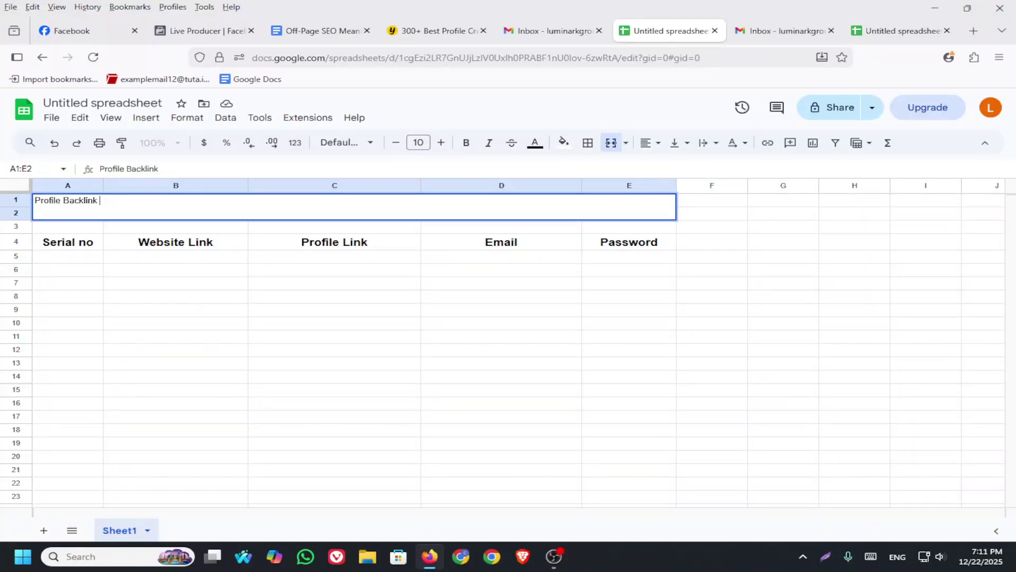
{"action": "type", "text": "List"}
{"action": "key", "text": "ctrl+a"}
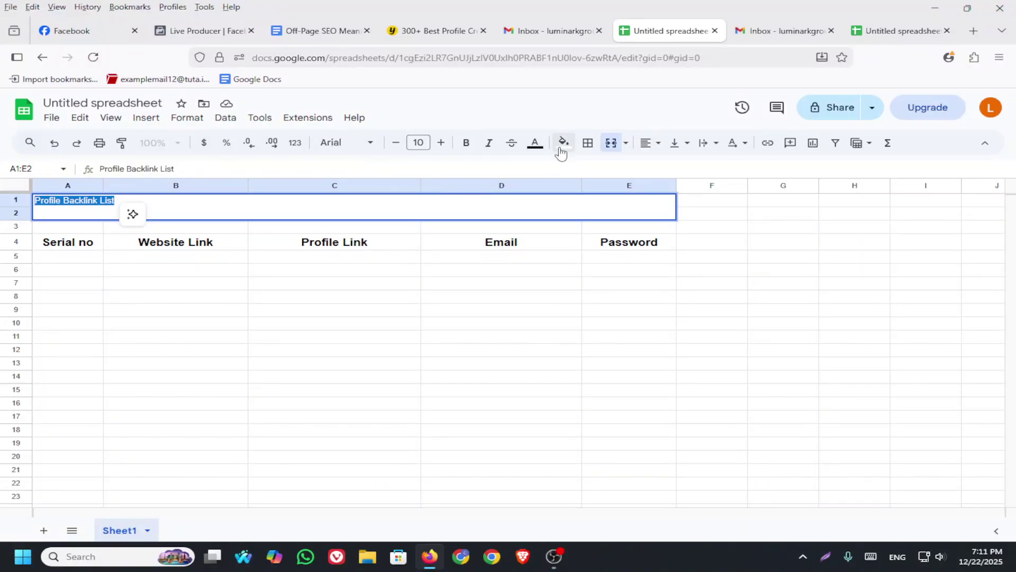
{"action": "key", "text": "ctrl+b"}
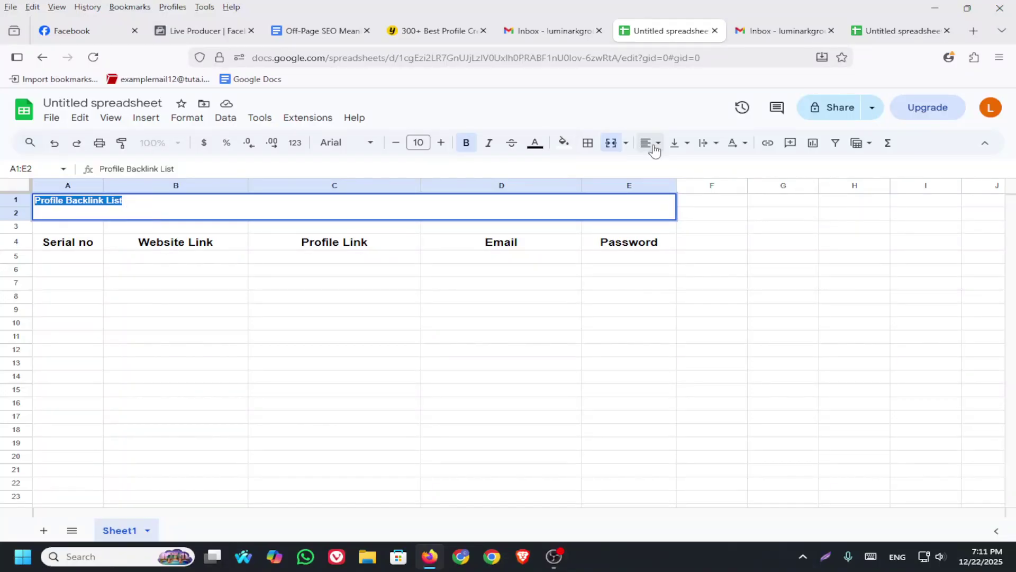
{"action": "left_click", "coordinate": [650, 142]}
{"action": "left_click", "coordinate": [673, 167]}
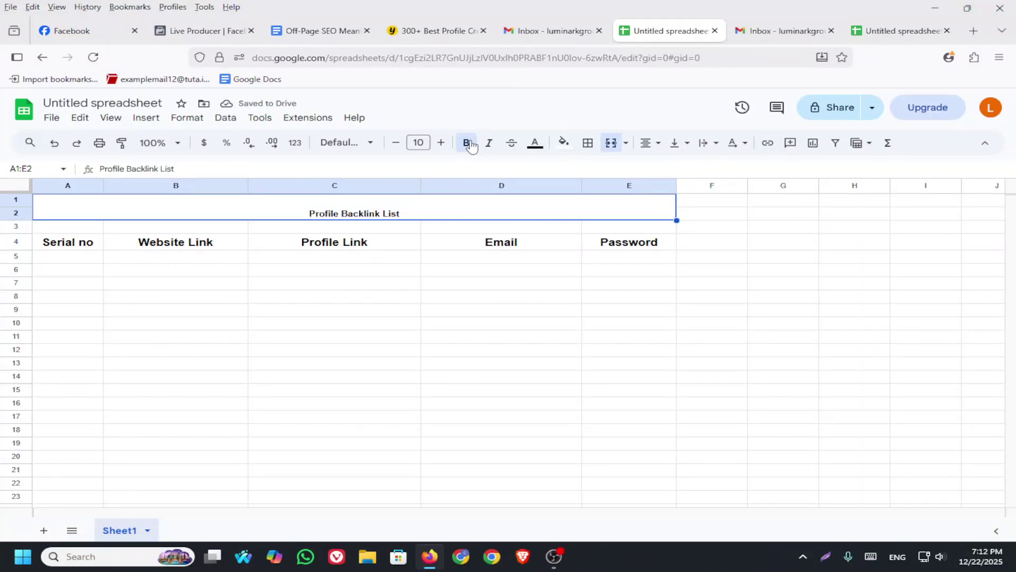
Step: Enlarge the title font two sizes and fill the title rows yellow
{"action": "left_click", "coordinate": [441, 142]}
{"action": "left_click", "coordinate": [441, 143]}
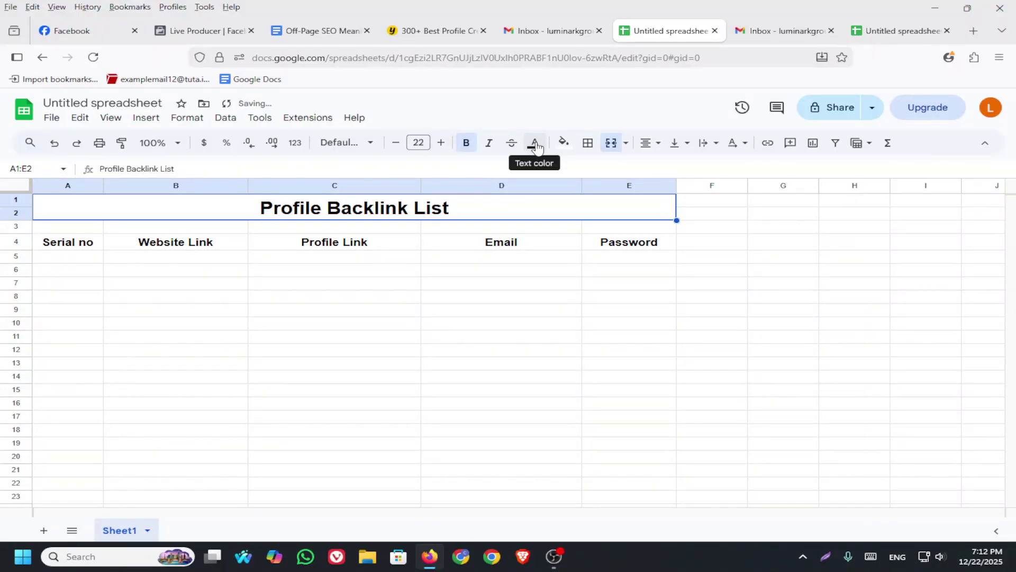
{"action": "left_click", "coordinate": [563, 143]}
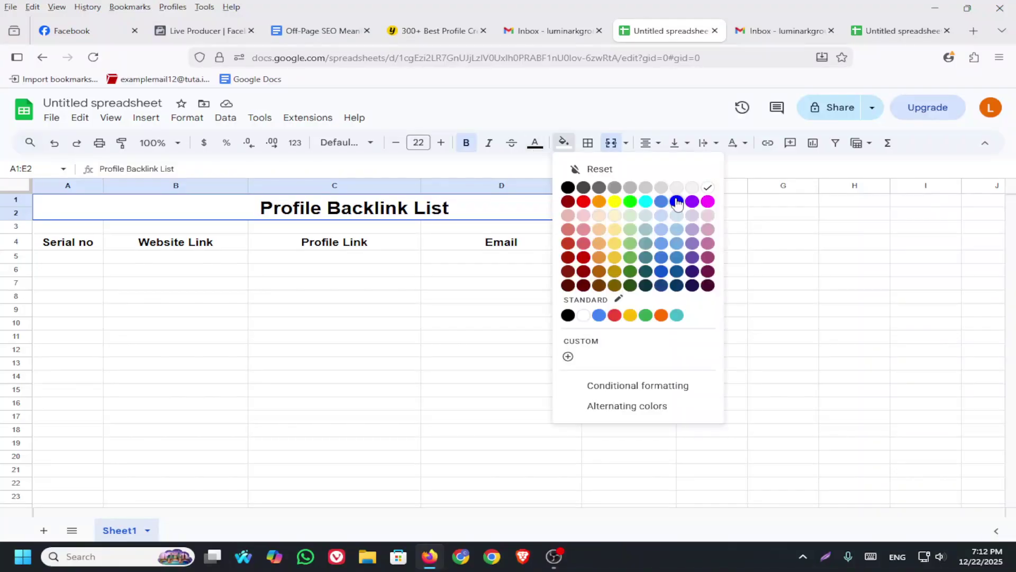
{"action": "left_click", "coordinate": [614, 202]}
{"action": "left_click", "coordinate": [662, 242]}
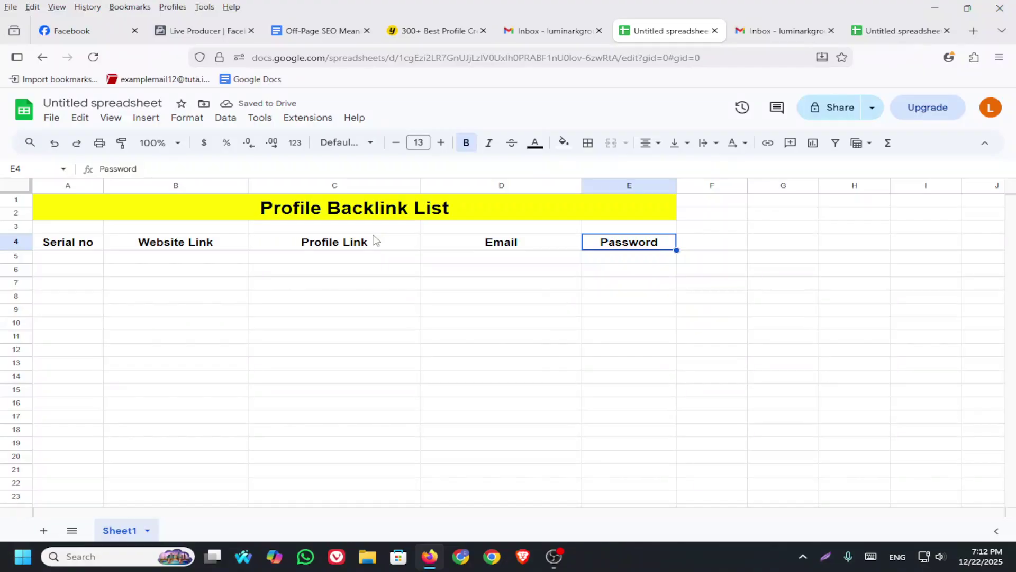
Step: Fill the column headers red and move them down to row 5
{"action": "left_click_drag", "start_coordinate": [68, 242], "coordinate": [618, 246]}
{"action": "left_click", "coordinate": [564, 143]}
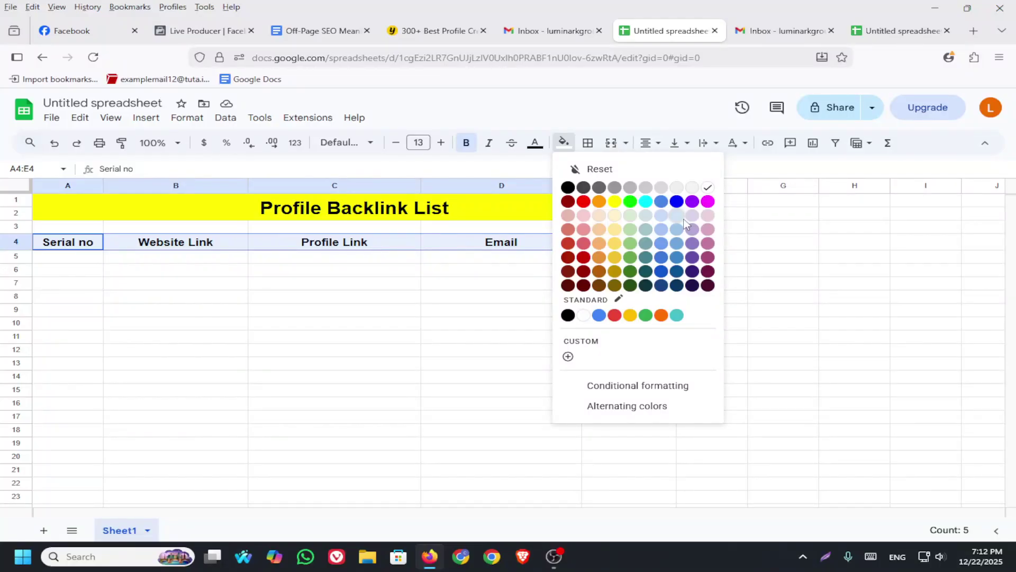
{"action": "left_click", "coordinate": [585, 201]}
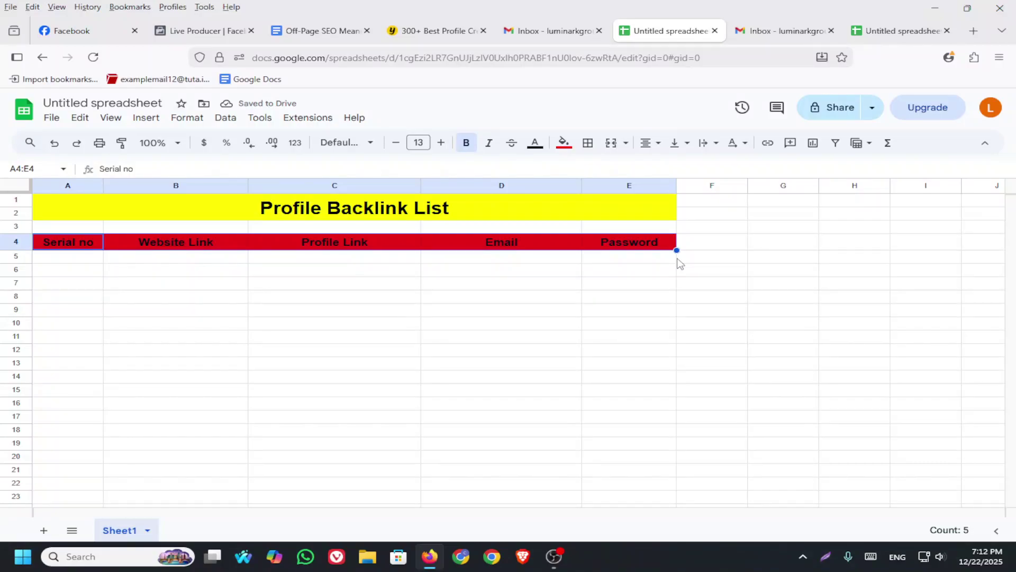
{"action": "left_click_drag", "start_coordinate": [64, 256], "coordinate": [68, 261]}
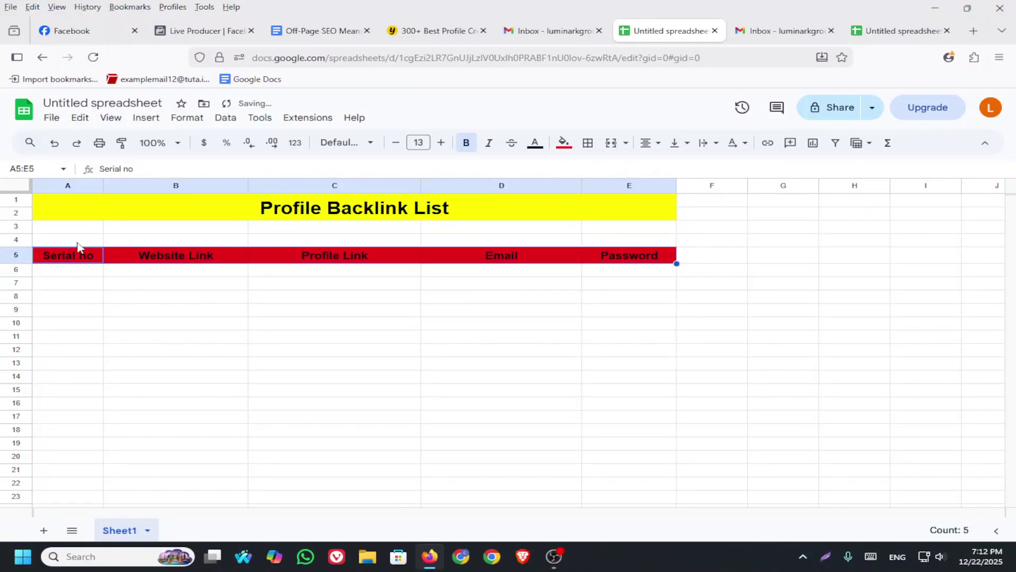
{"action": "left_click_drag", "start_coordinate": [77, 245], "coordinate": [89, 253]}
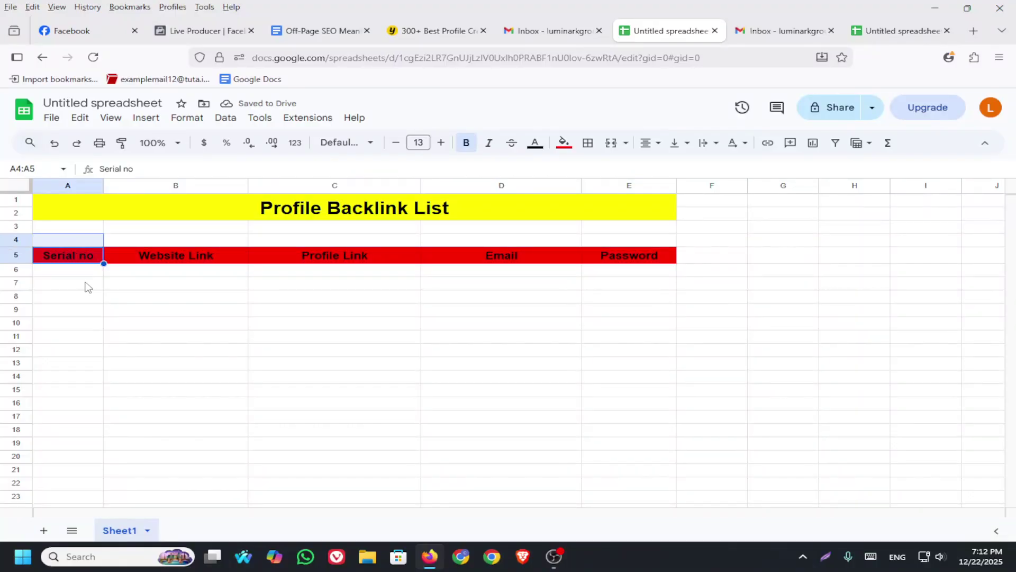
Step: Number cells A6:A10 from 1 to 5 under Serial no
{"action": "double_click", "coordinate": [70, 270]}
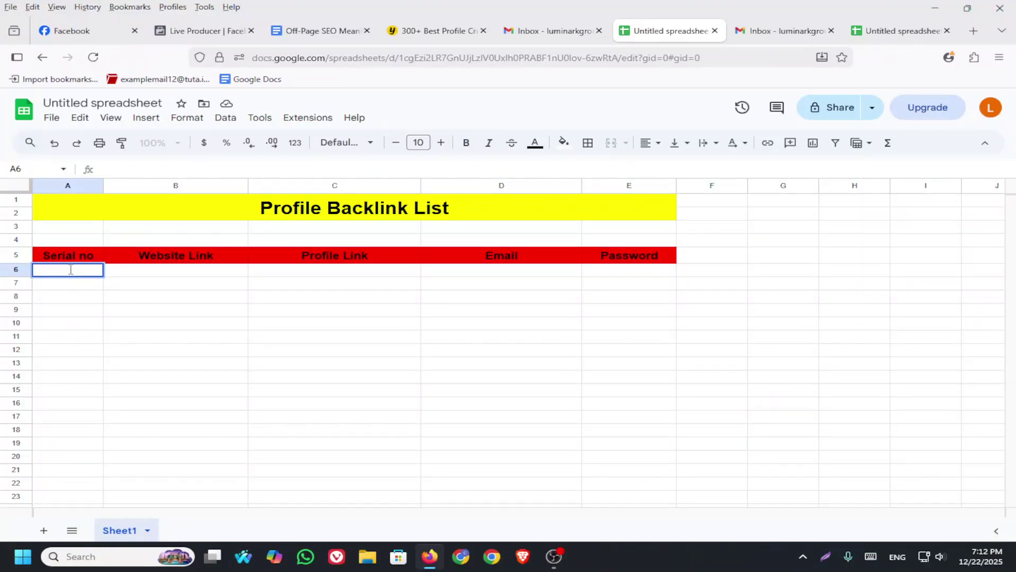
{"action": "type", "text": "1"}
{"action": "key", "text": "Return"}
{"action": "type", "text": "2"}
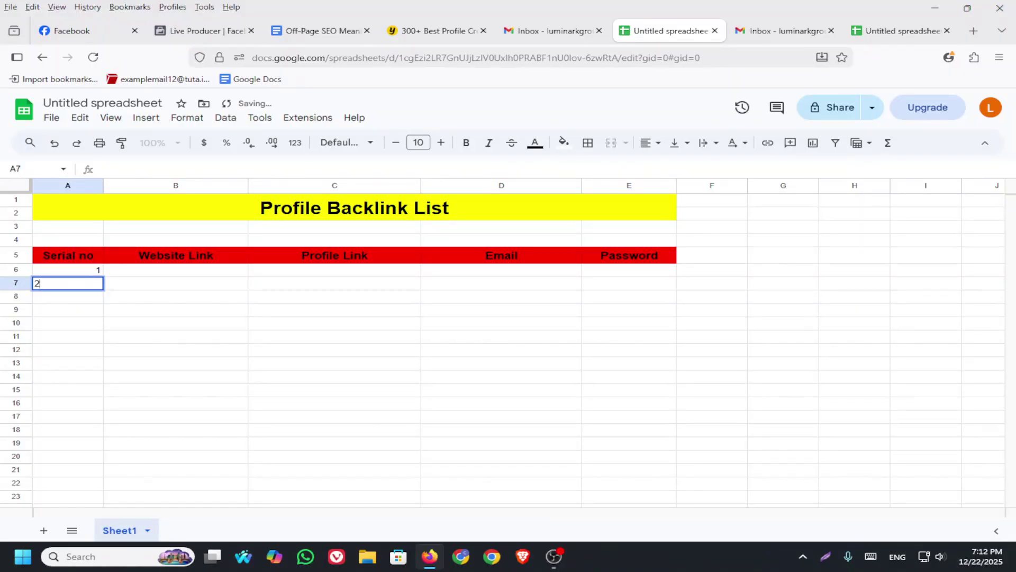
{"action": "key", "text": "Return"}
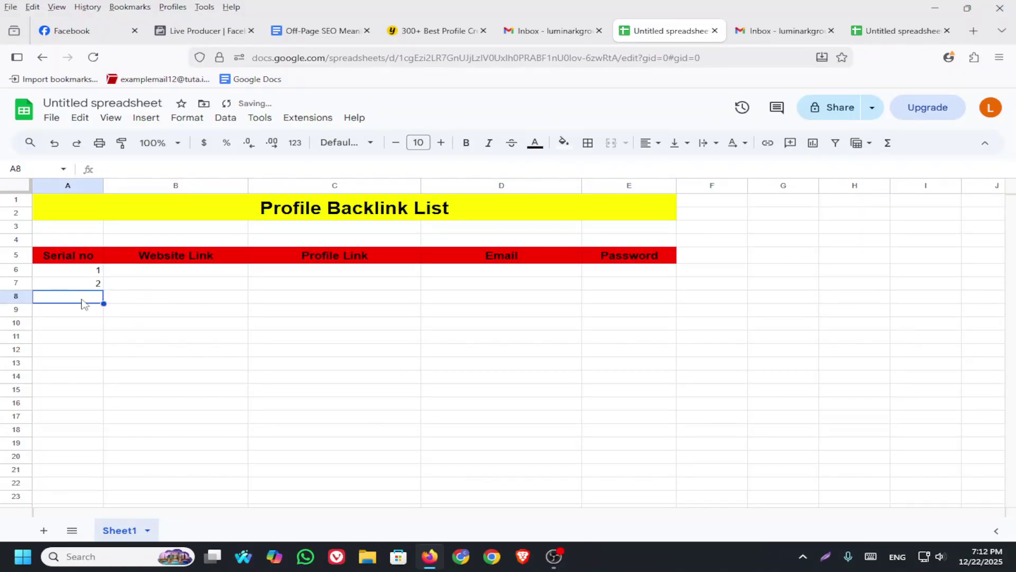
{"action": "type", "text": "2"}
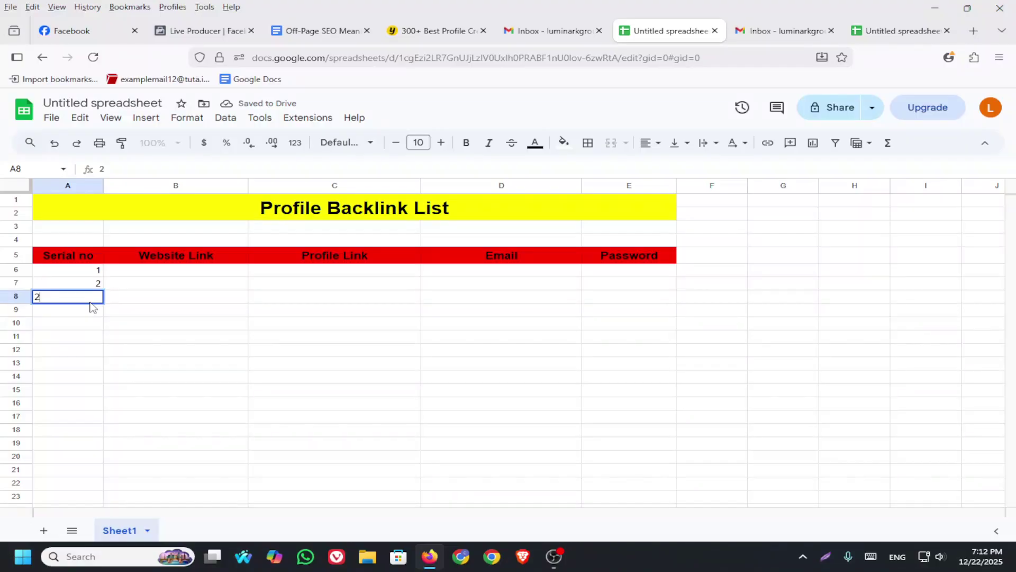
{"action": "type", "text": "3"}
{"action": "left_click", "coordinate": [86, 310]}
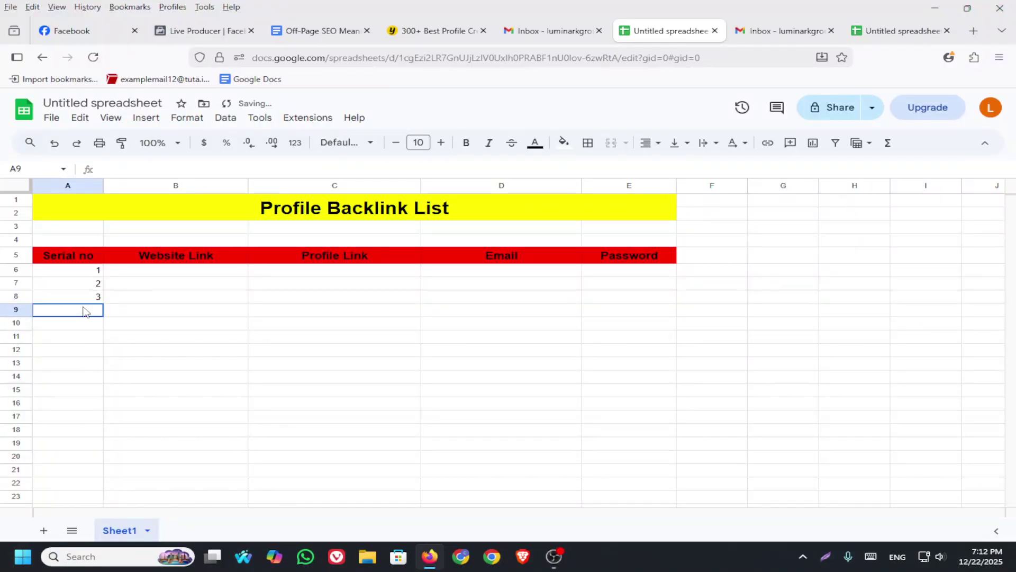
{"action": "type", "text": "4"}
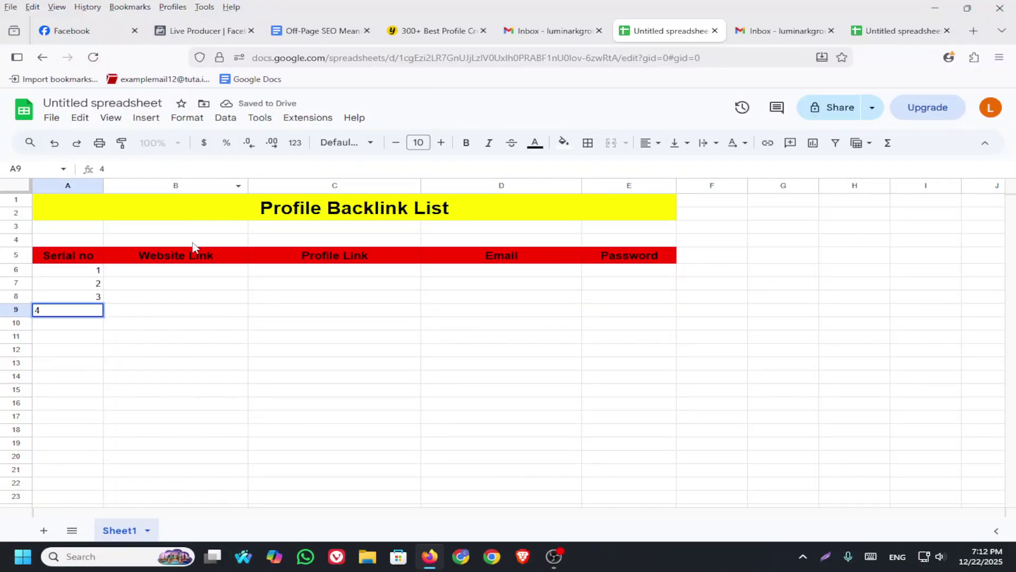
{"action": "left_click", "coordinate": [84, 328]}
{"action": "type", "text": "5"}
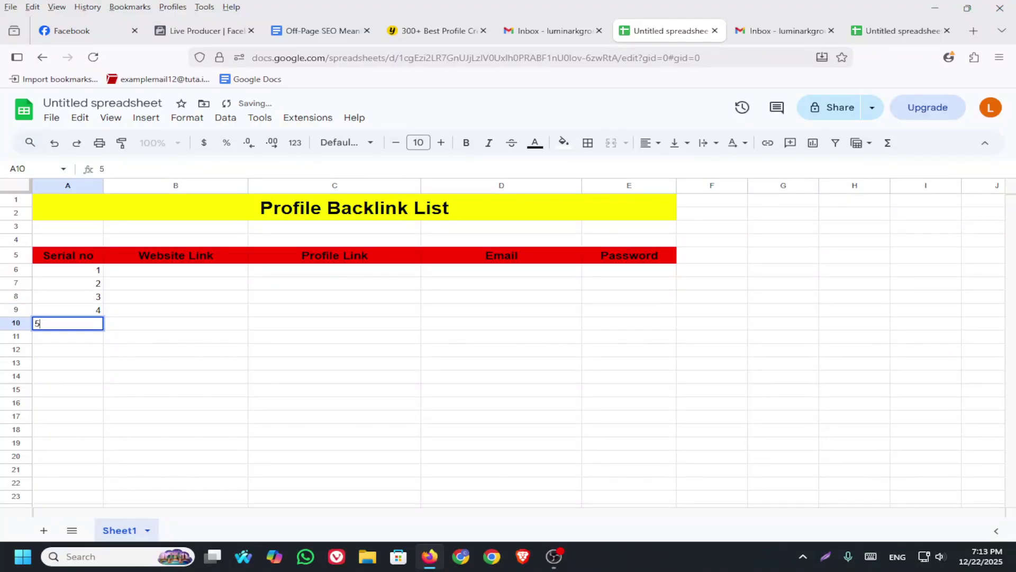
{"action": "left_click", "coordinate": [138, 324]}
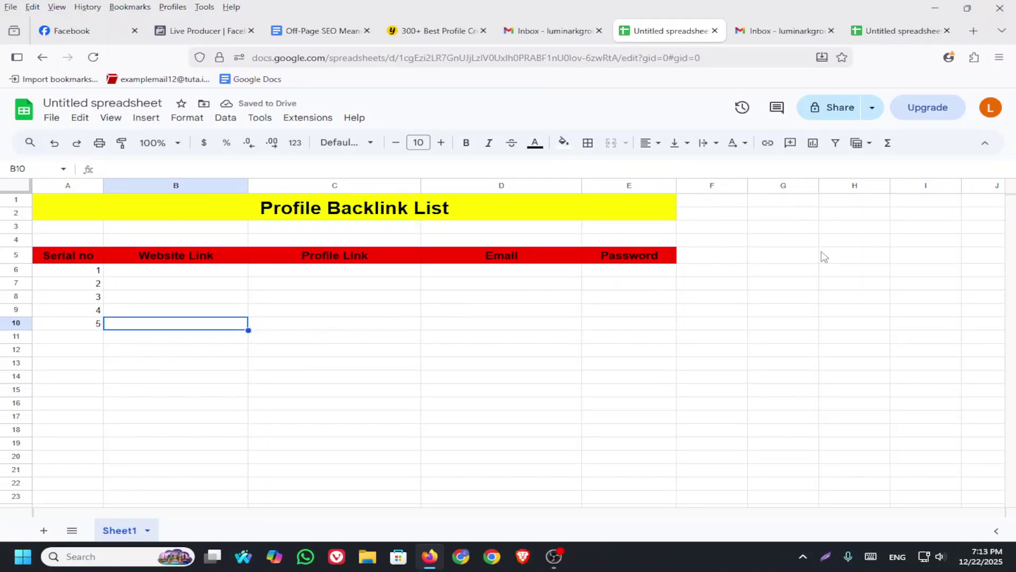
Step: Close the duplicate spreadsheet, Inbox and Off-Page SEO Meaning tabs
{"action": "left_click", "coordinate": [948, 31]}
{"action": "left_click", "coordinate": [947, 31]}
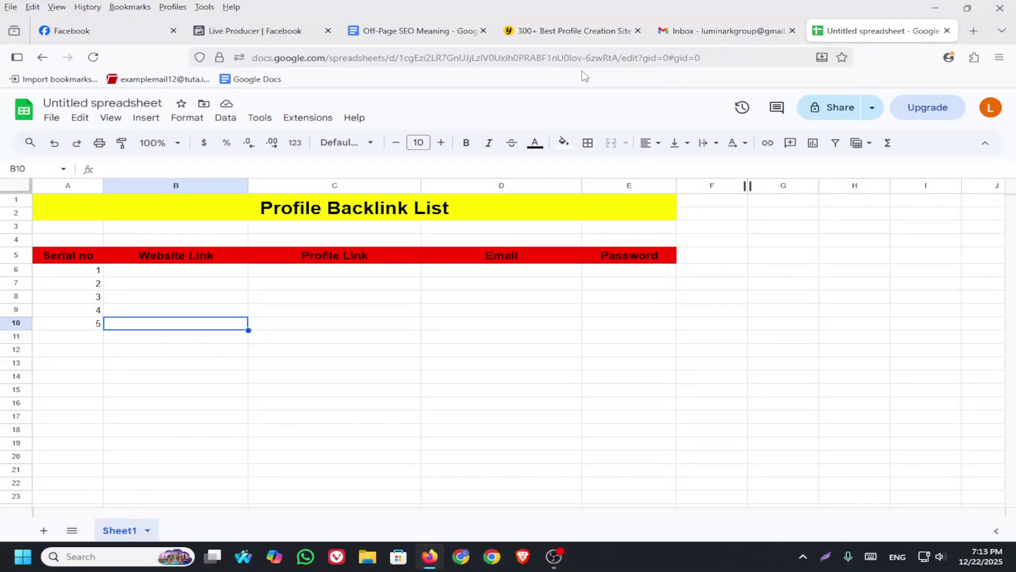
{"action": "left_click", "coordinate": [429, 33]}
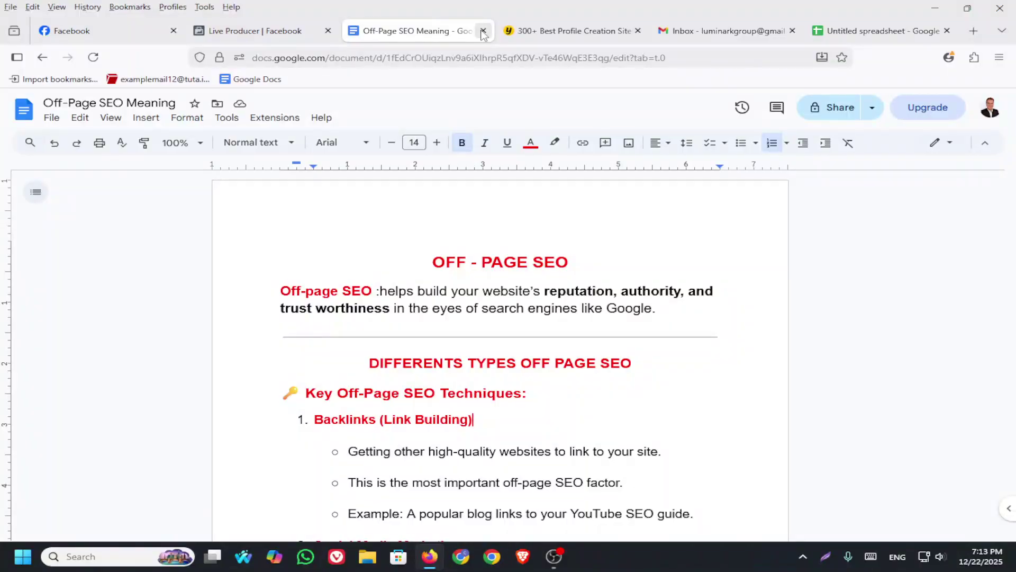
{"action": "left_click", "coordinate": [483, 32]}
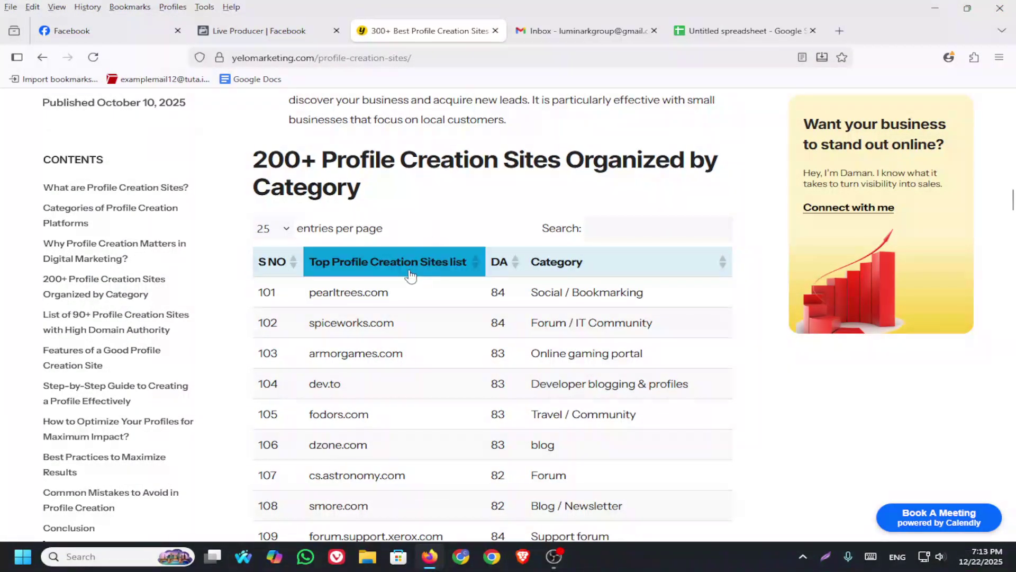
Step: Copy pearltrees.com from entry 101 and return to the spreadsheet
{"action": "left_click_drag", "start_coordinate": [393, 300], "coordinate": [299, 295]}
{"action": "key", "text": "ctrl+c"}
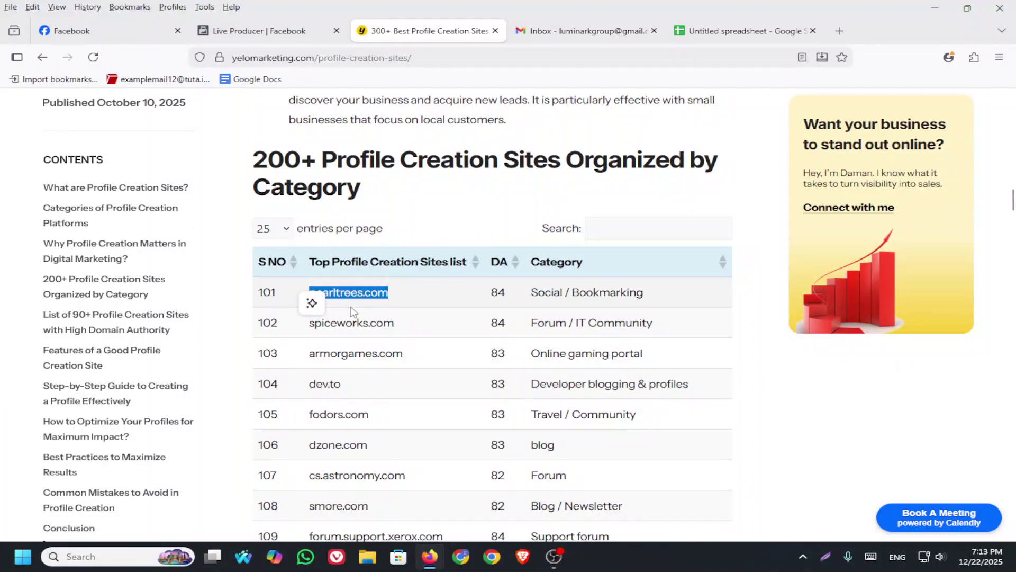
{"action": "mouse_move", "coordinate": [311, 302]}
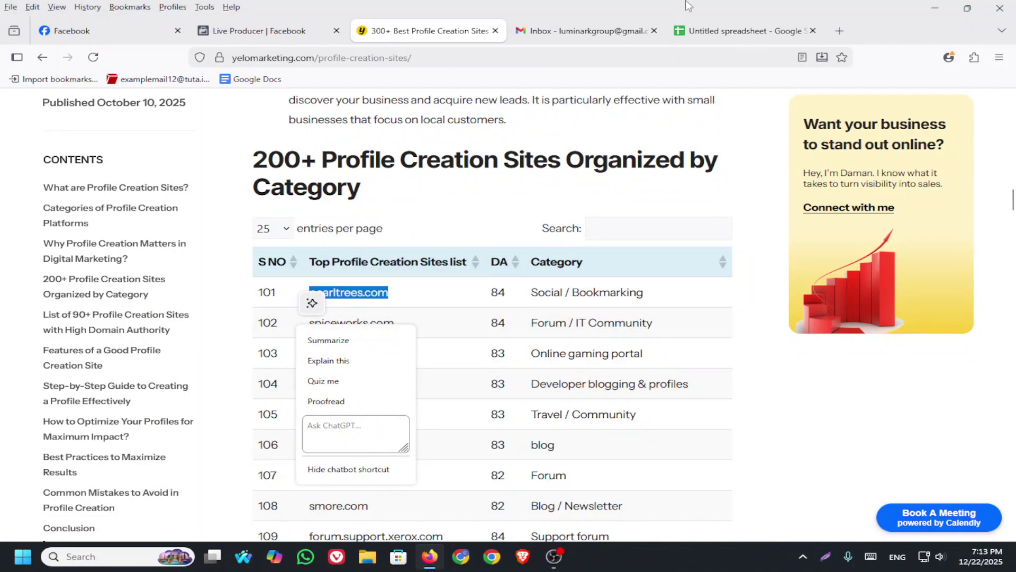
{"action": "left_click", "coordinate": [707, 36]}
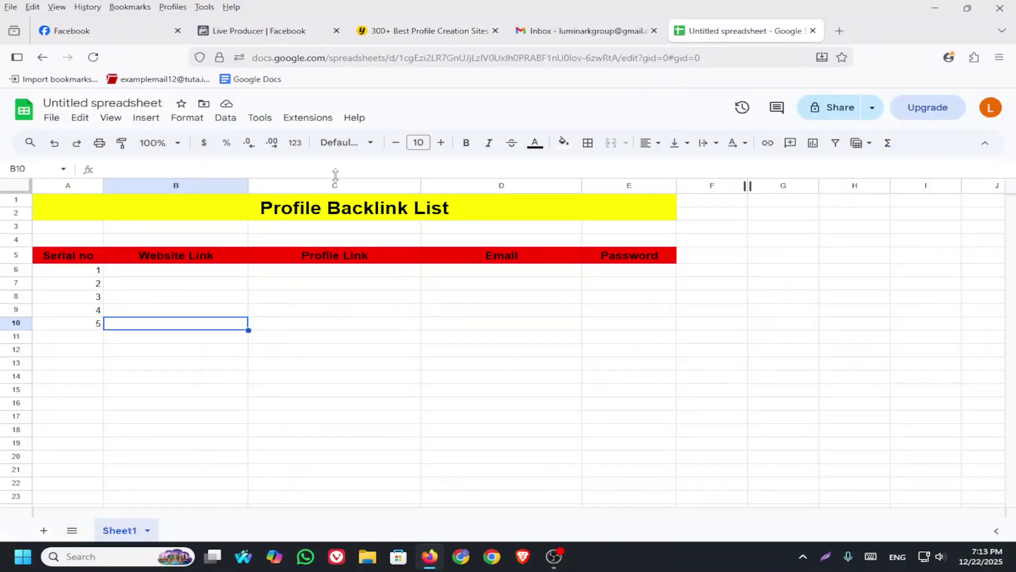
Step: Put pearltrees.com in B6, clearing the link that spilled into C6
{"action": "left_click", "coordinate": [141, 273]}
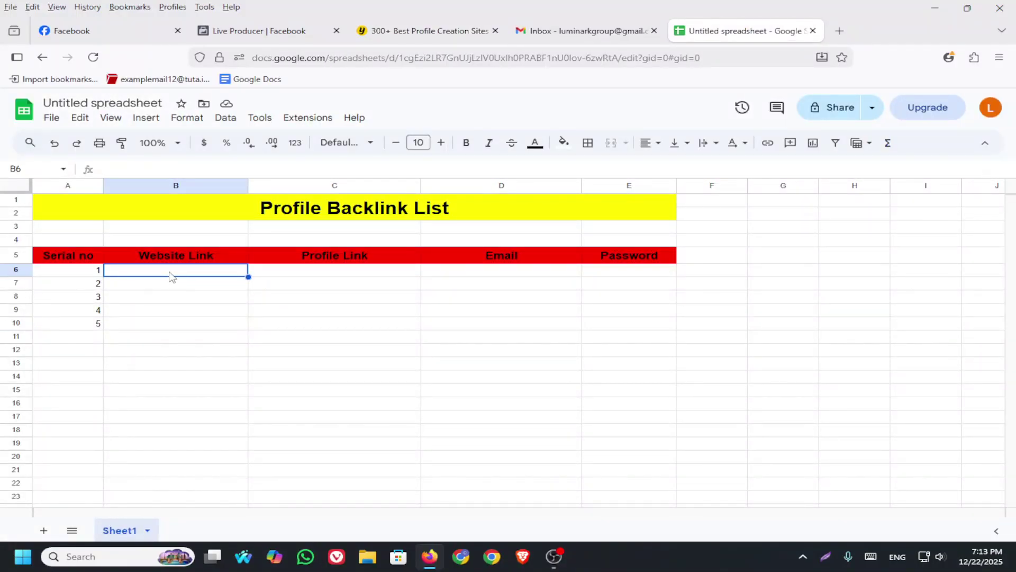
{"action": "key", "text": "ctrl+v"}
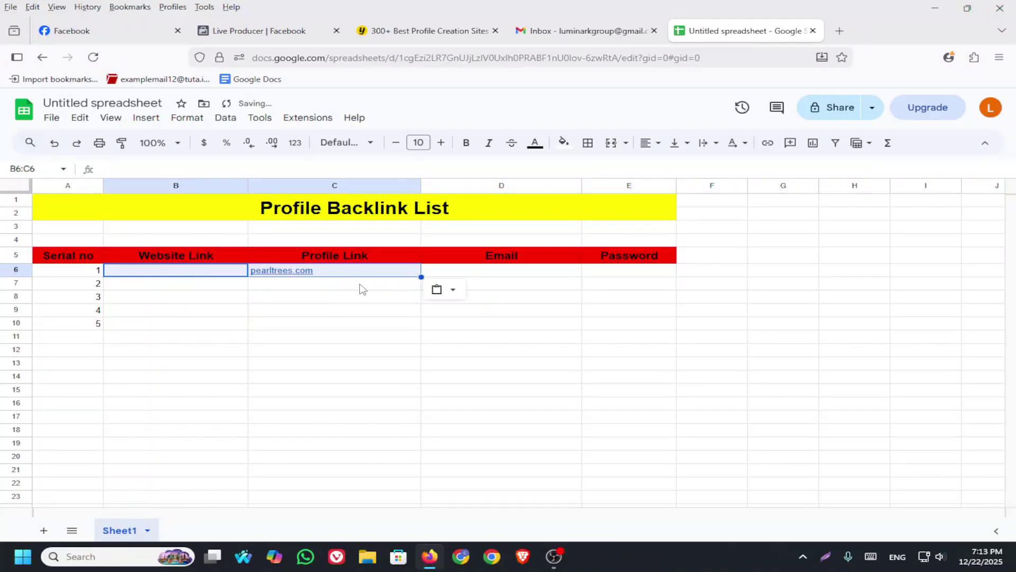
{"action": "left_click", "coordinate": [271, 274]}
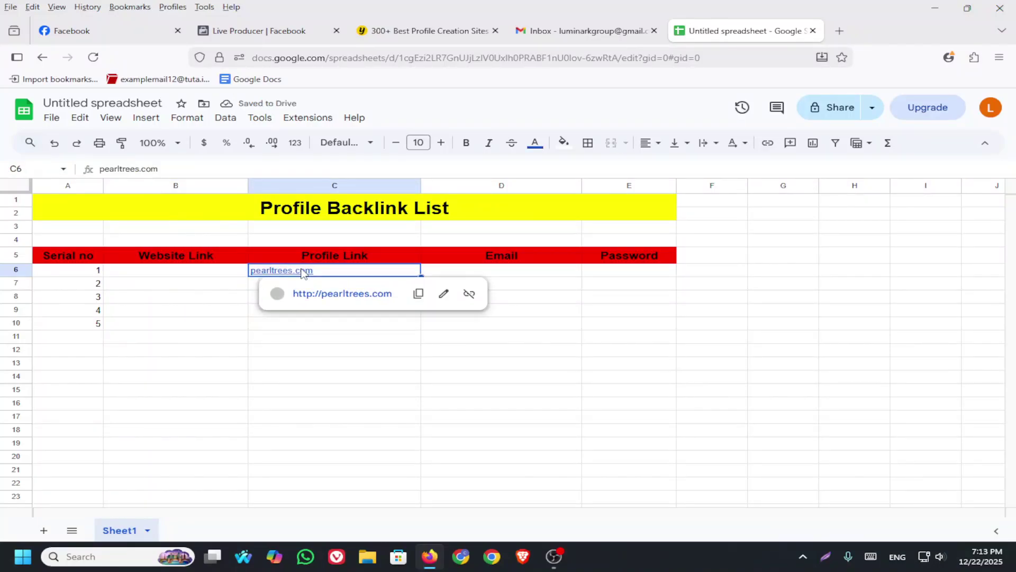
{"action": "double_click", "coordinate": [351, 271]}
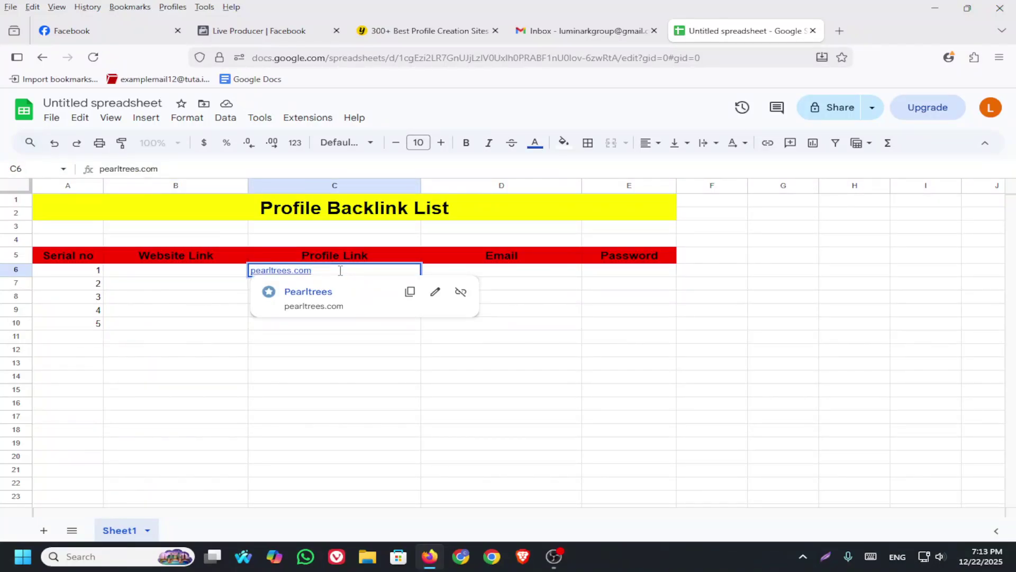
{"action": "key", "text": "BackSpace"}
{"action": "key", "text": "BackSpace"}
{"action": "key", "text": "BackSpace"}
{"action": "key", "text": "BackSpace"}
{"action": "key", "text": "BackSpace"}
{"action": "key", "text": "BackSpace"}
{"action": "key", "text": "BackSpace"}
{"action": "key", "text": "BackSpace"}
{"action": "key", "text": "BackSpace"}
{"action": "key", "text": "BackSpace"}
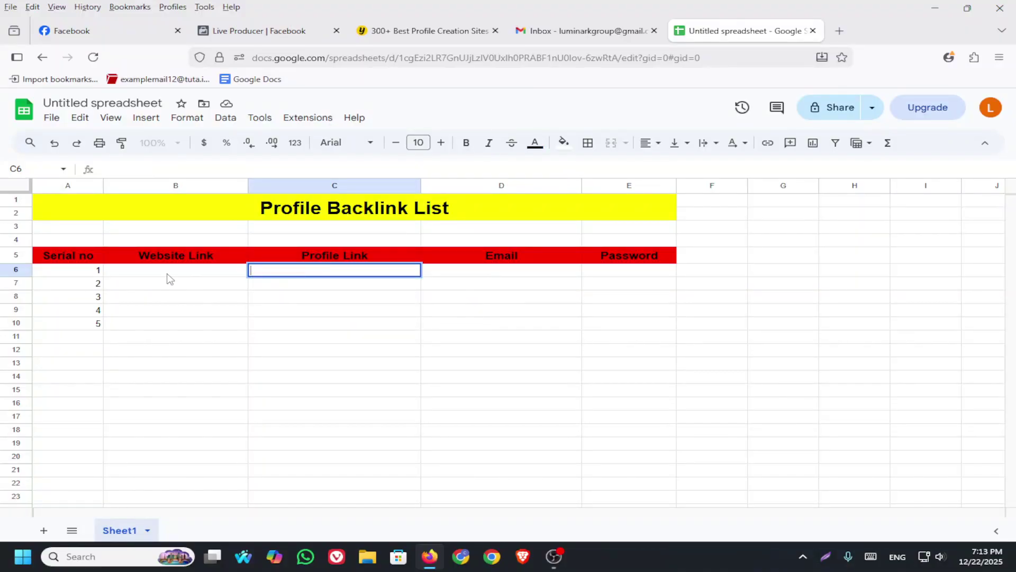
{"action": "double_click", "coordinate": [172, 267]}
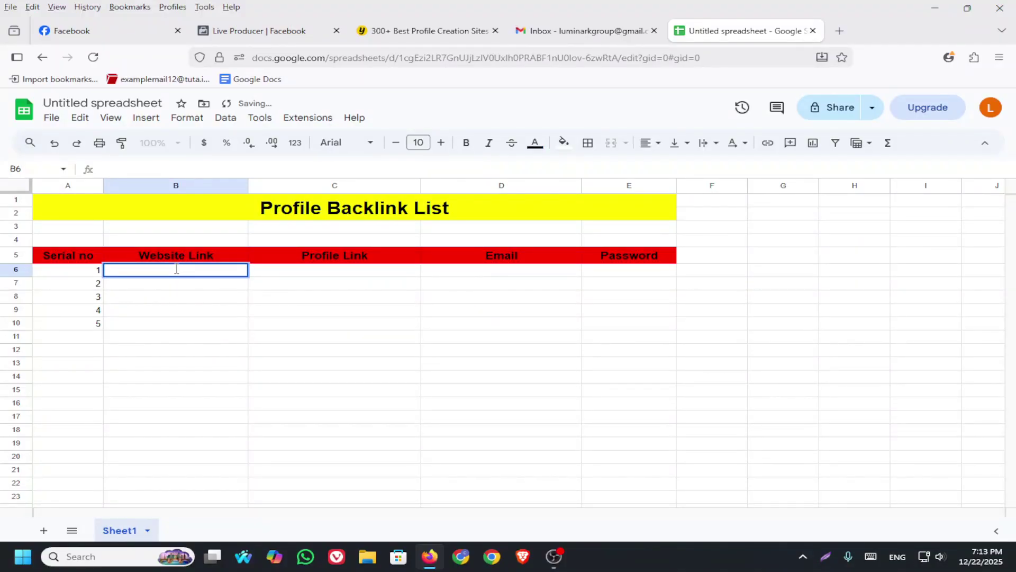
{"action": "key", "text": "ctrl+v"}
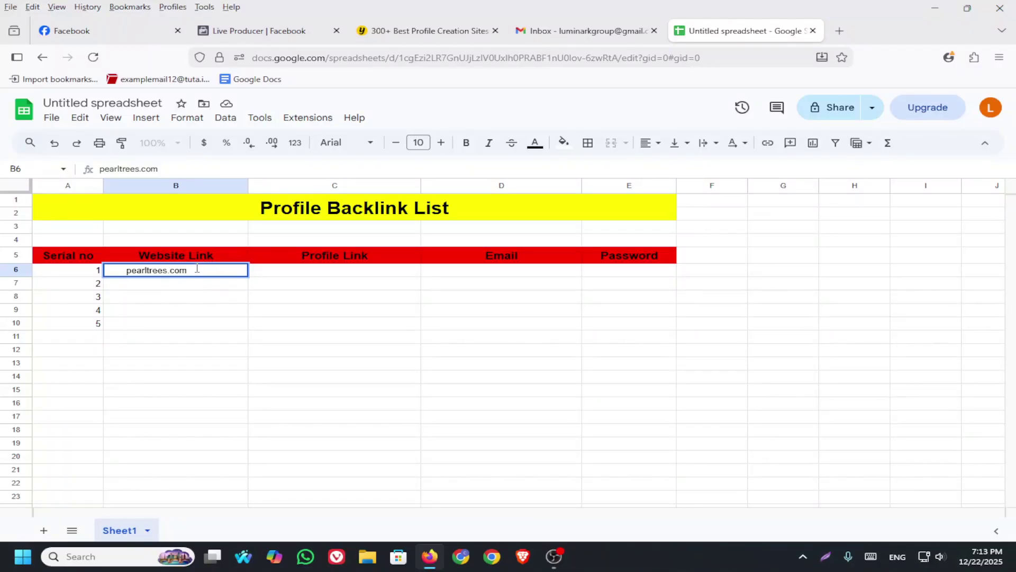
{"action": "left_click_drag", "start_coordinate": [208, 269], "coordinate": [127, 274]}
{"action": "key", "text": "ctrl+c"}
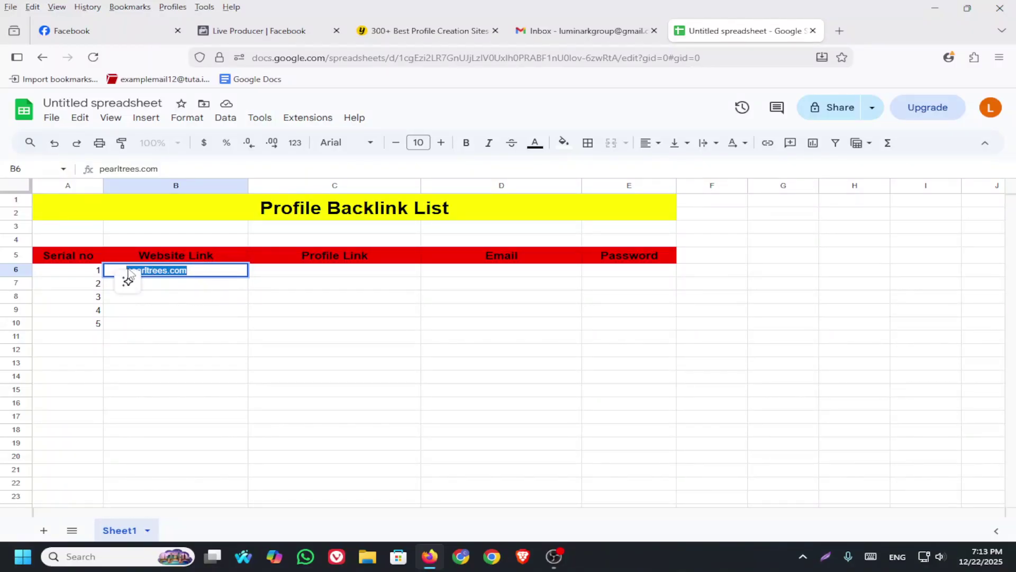
Step: Open pearltrees.com in a new browser tab
{"action": "left_click", "coordinate": [839, 33]}
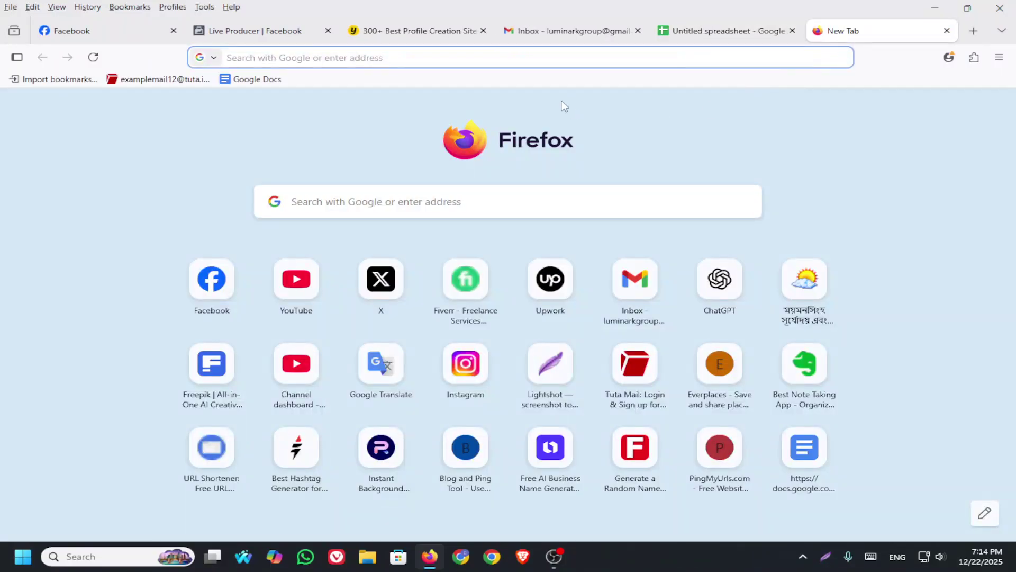
{"action": "left_click", "coordinate": [573, 57]}
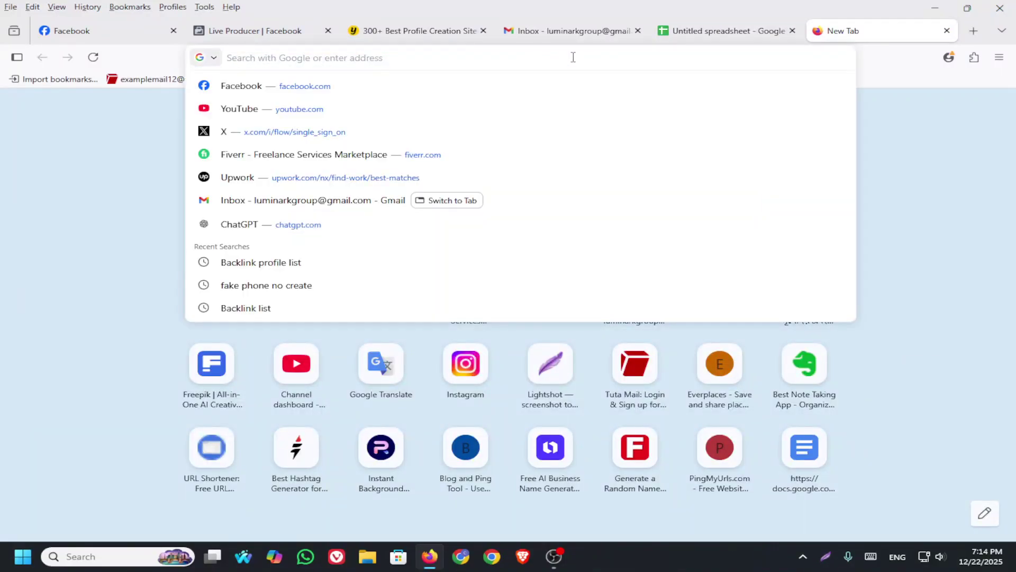
{"action": "key", "text": "ctrl+v"}
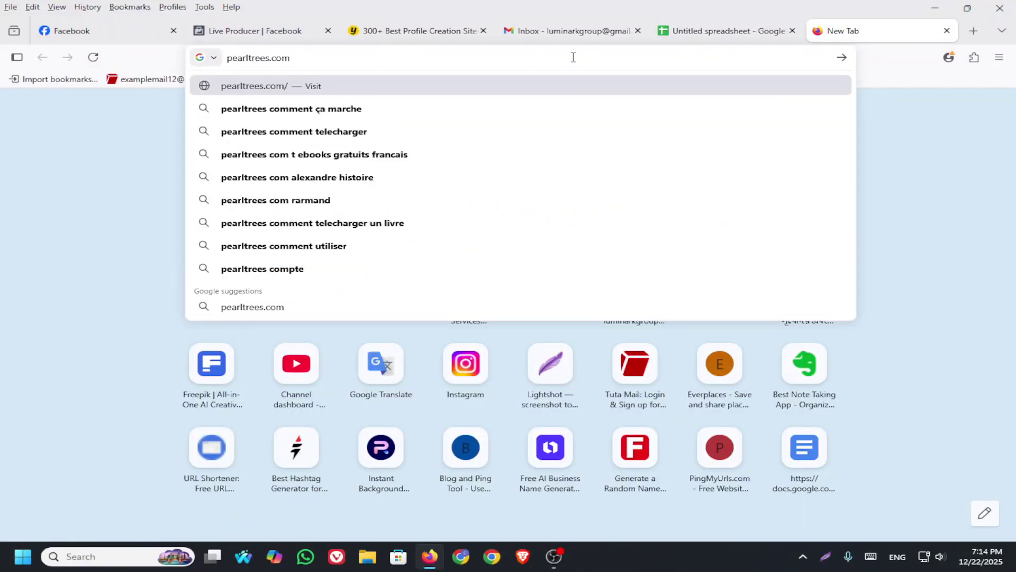
{"action": "key", "text": "Return"}
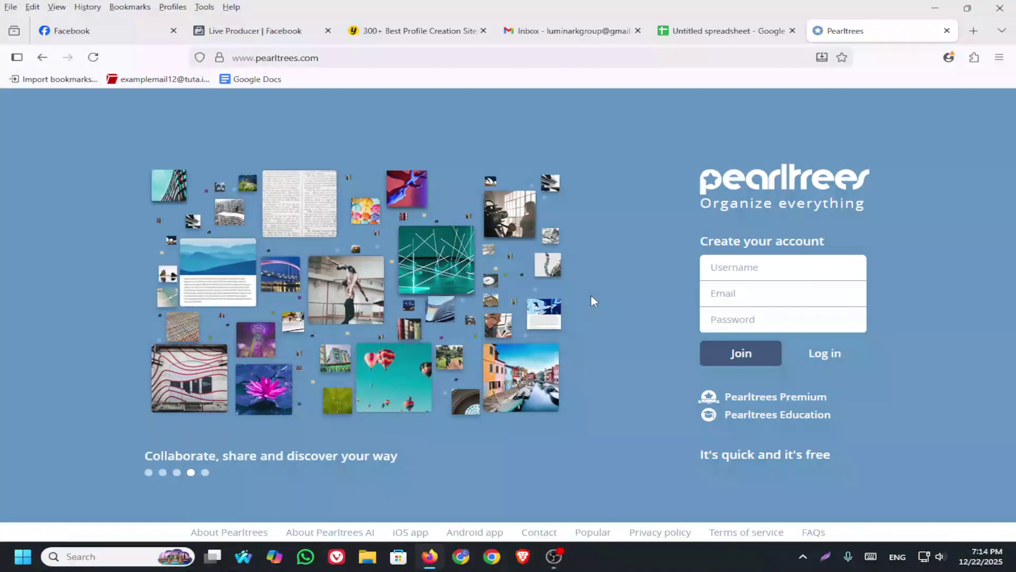
Step: Check the Pearltrees sign-up Username and Password fields and copy the site address
{"action": "left_click", "coordinate": [835, 361]}
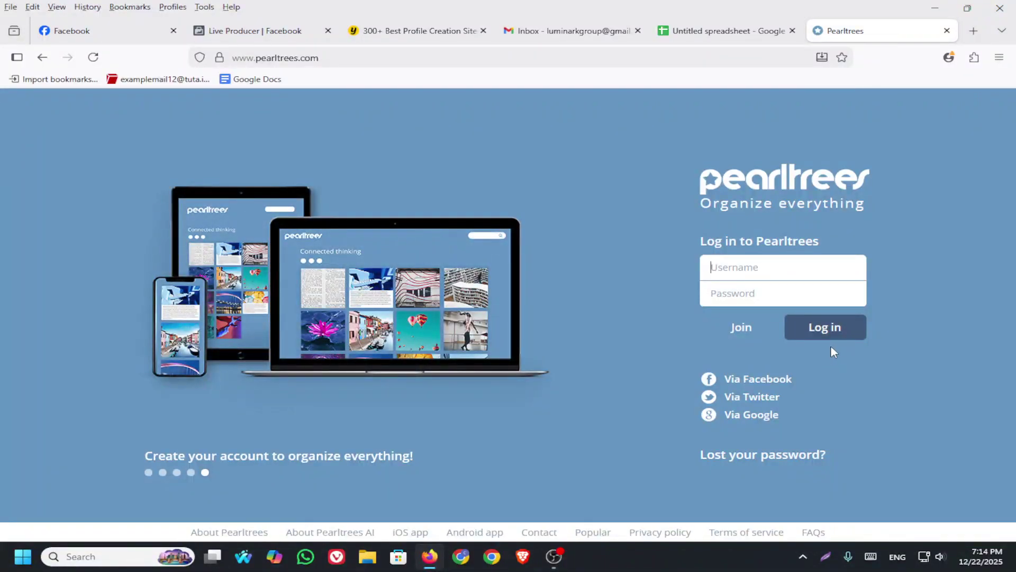
{"action": "left_click", "coordinate": [742, 327]}
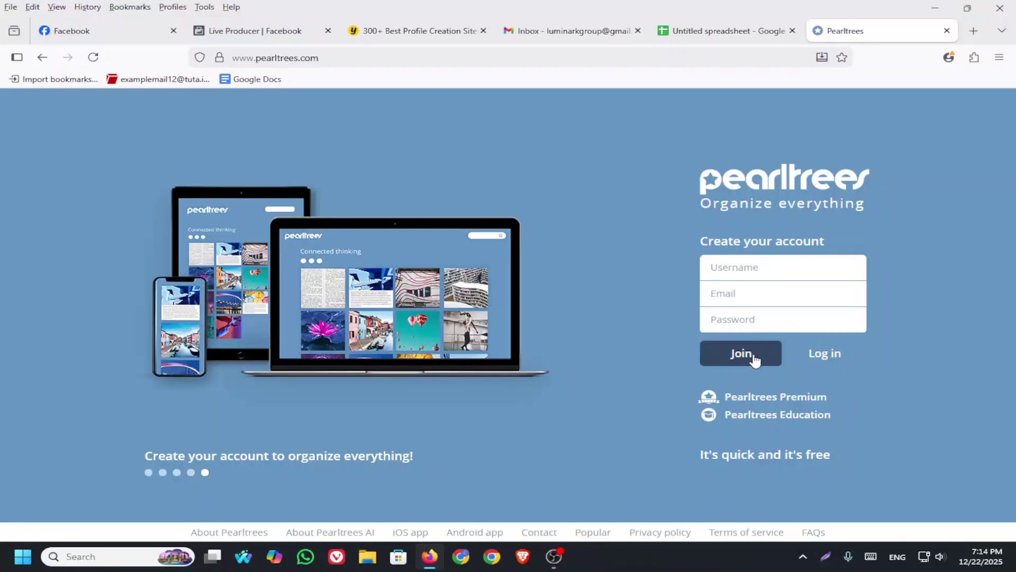
{"action": "left_click", "coordinate": [733, 260]}
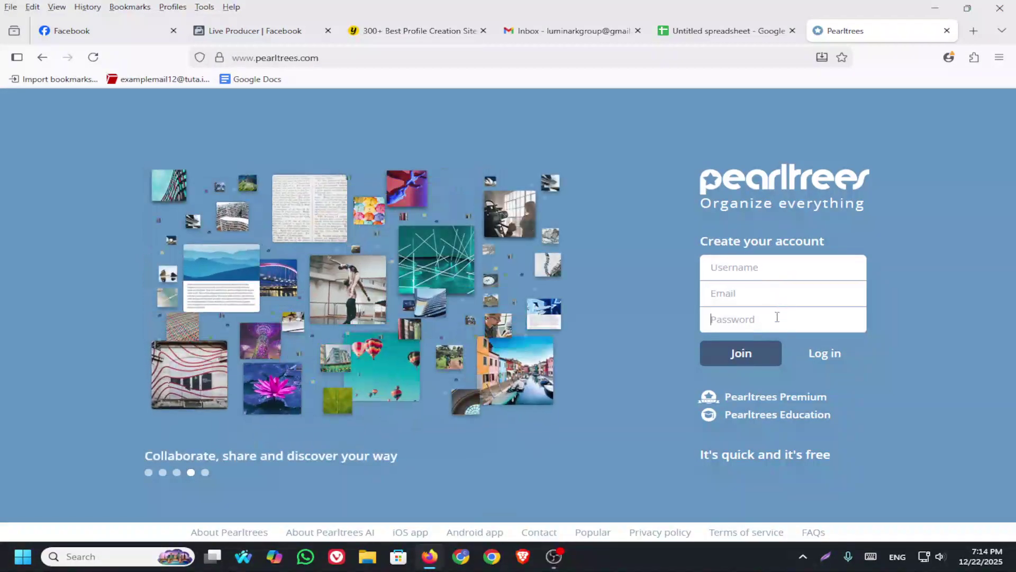
{"action": "left_click", "coordinate": [776, 318]}
{"action": "left_click", "coordinate": [767, 266]}
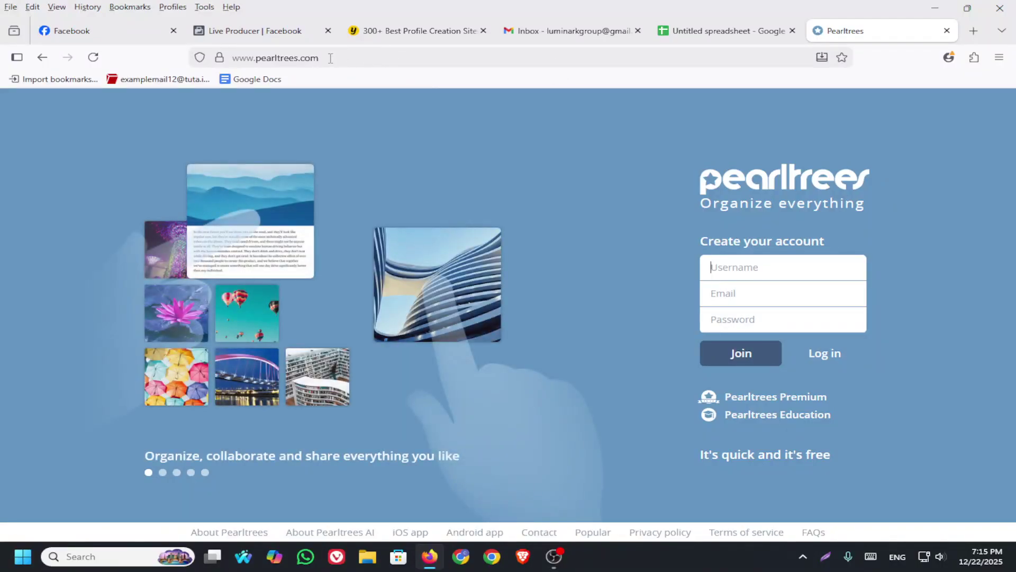
{"action": "left_click", "coordinate": [330, 58]}
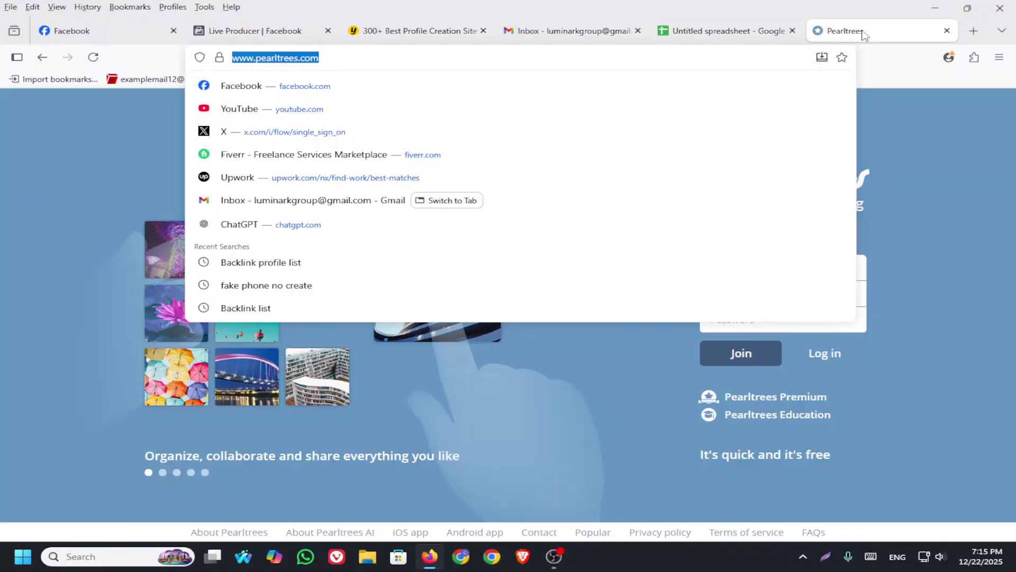
{"action": "left_click", "coordinate": [913, 126]}
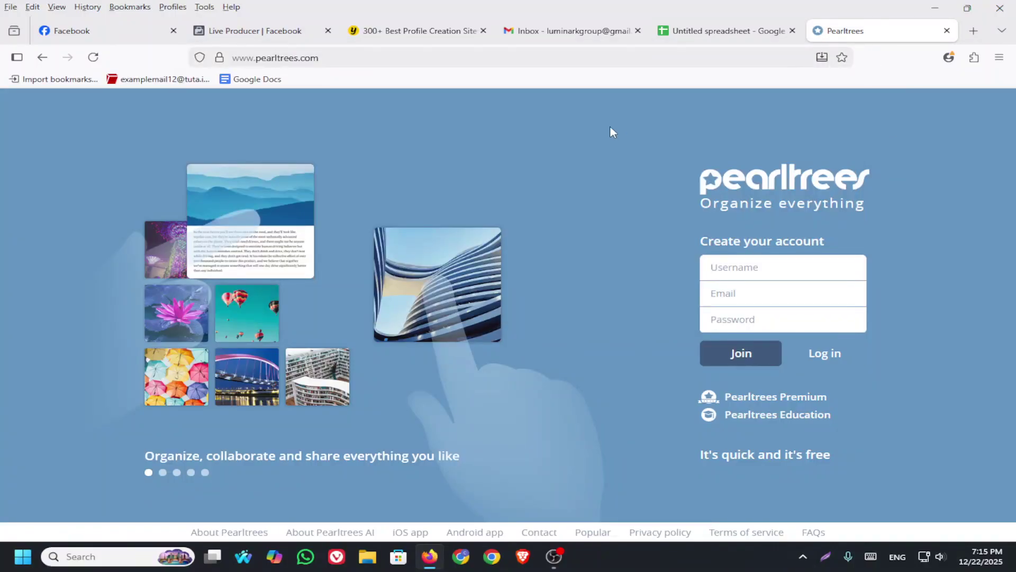
{"action": "left_click", "coordinate": [329, 58]}
{"action": "key", "text": "ctrl+c"}
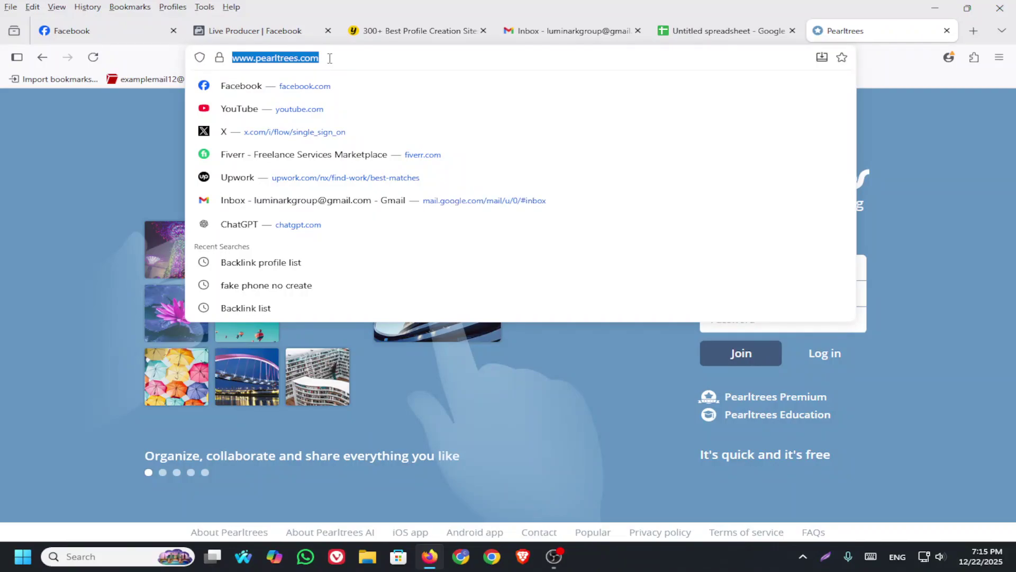
{"action": "left_click", "coordinate": [718, 33]}
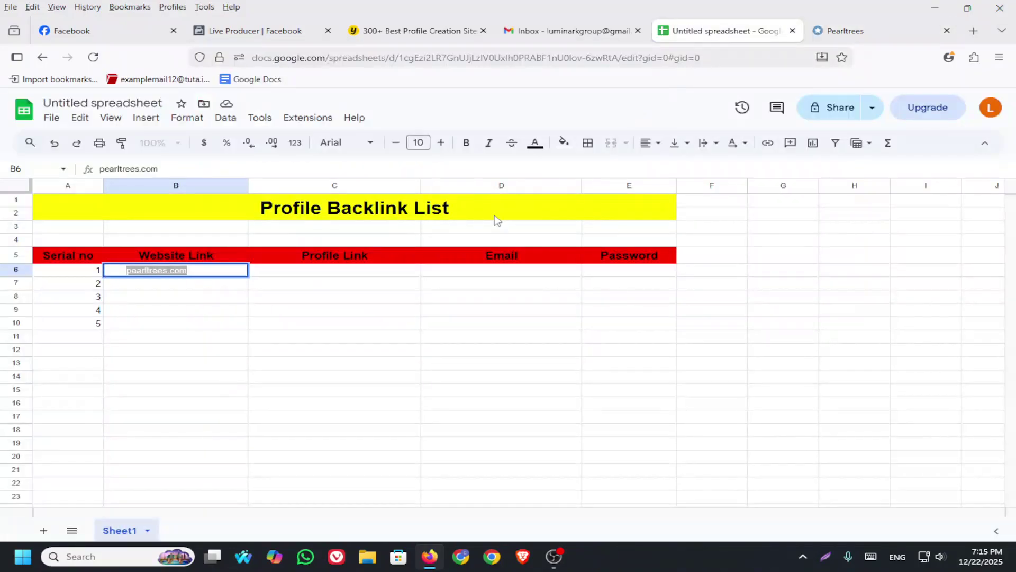
{"action": "double_click", "coordinate": [319, 269]}
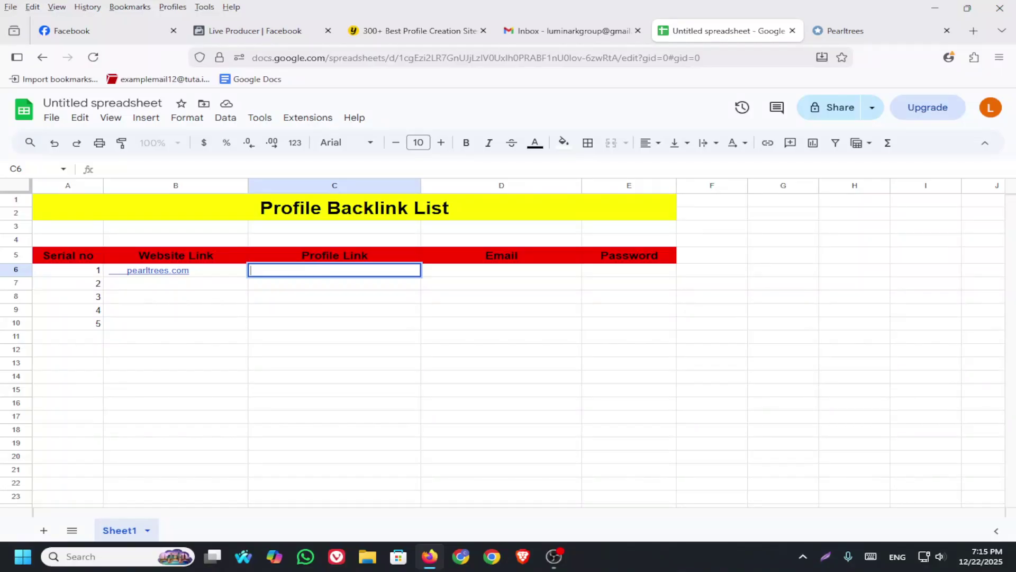
{"action": "key", "text": "ctrl+v"}
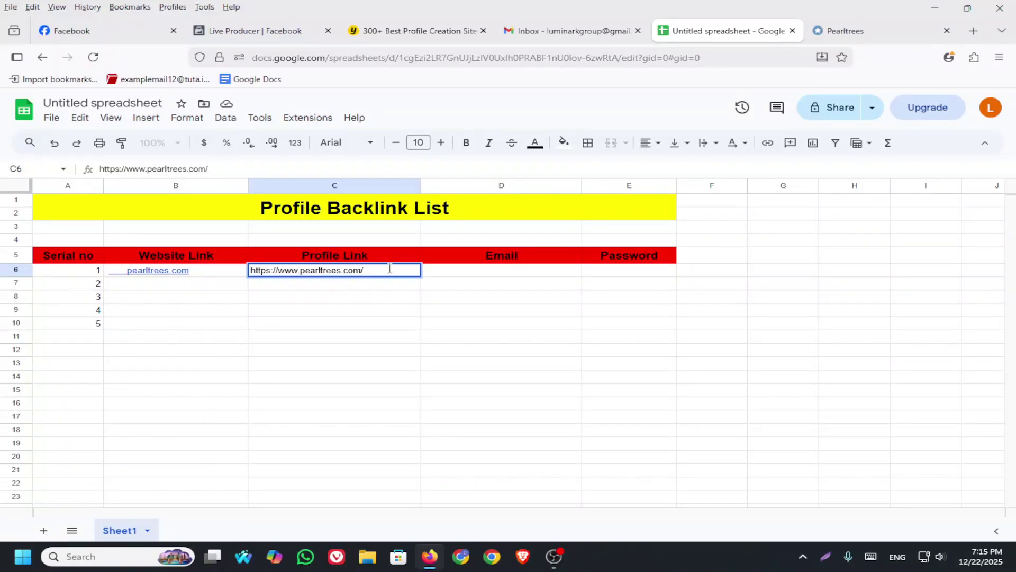
{"action": "left_click", "coordinate": [507, 272]}
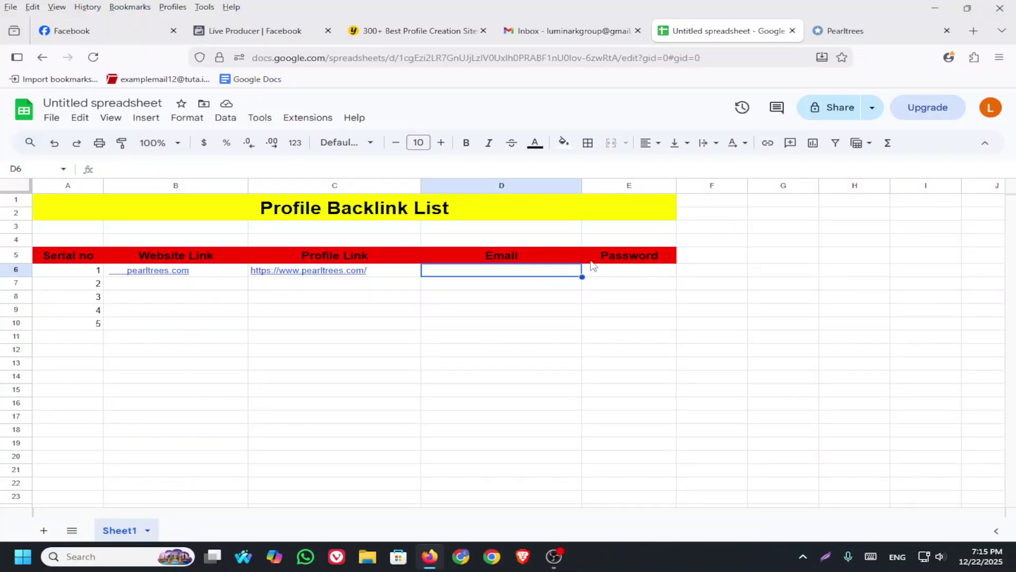
Step: Return to the Pearltrees sign-up form and try its Username and Password fields, dismissing the password suggestion
{"action": "left_click", "coordinate": [894, 29]}
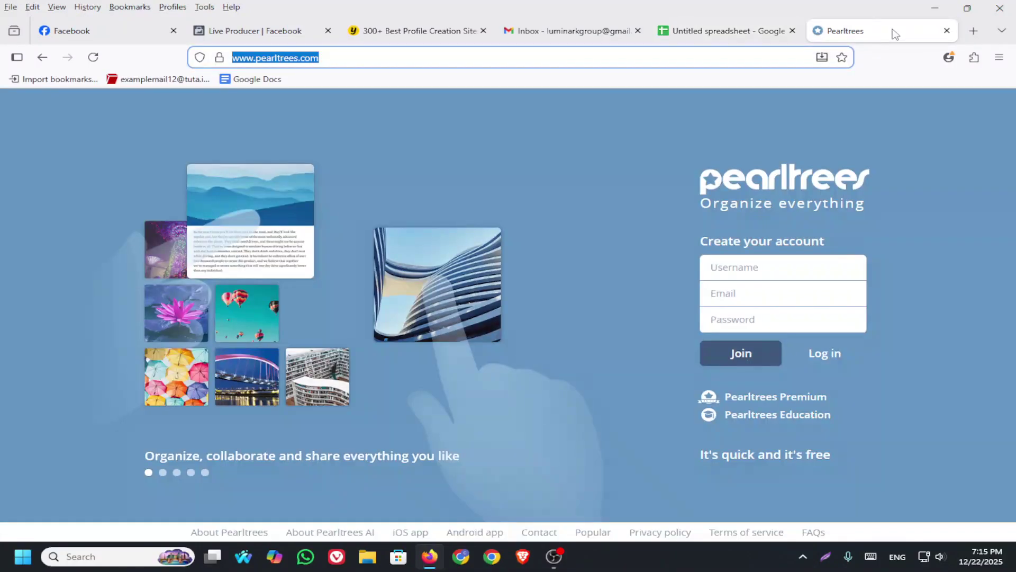
{"action": "left_click", "coordinate": [766, 269]}
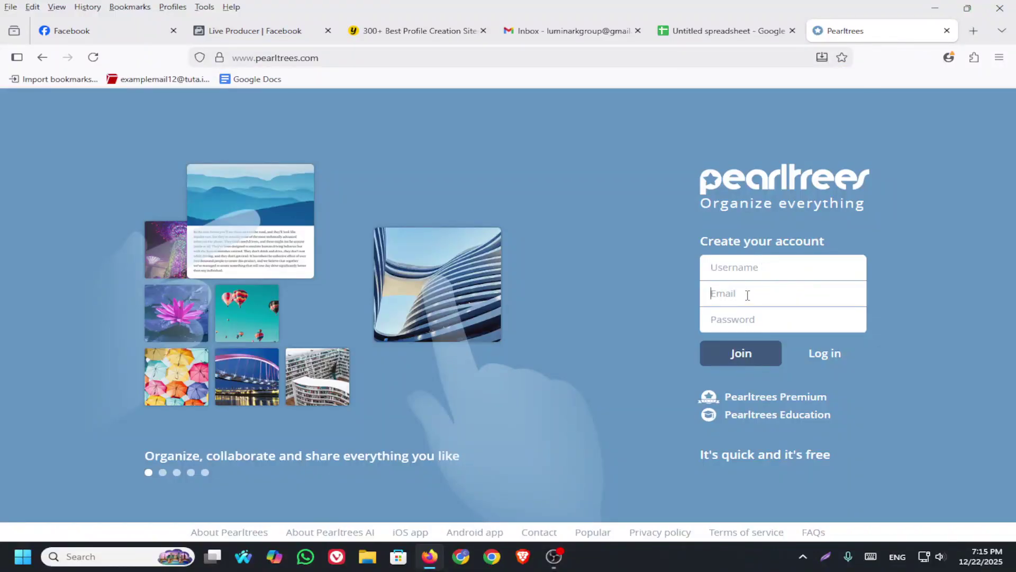
{"action": "left_click", "coordinate": [769, 320]}
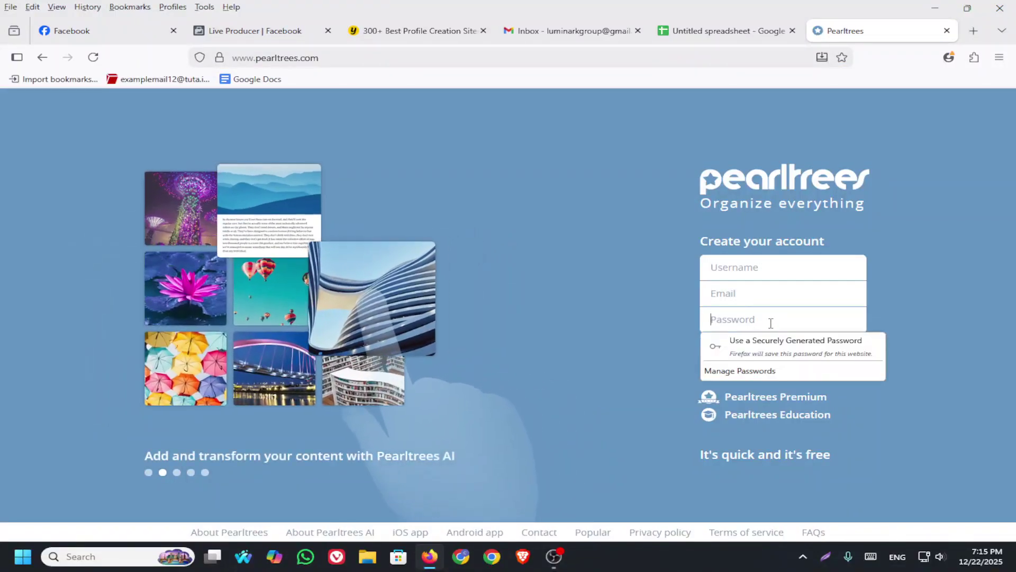
{"action": "left_click", "coordinate": [885, 304]}
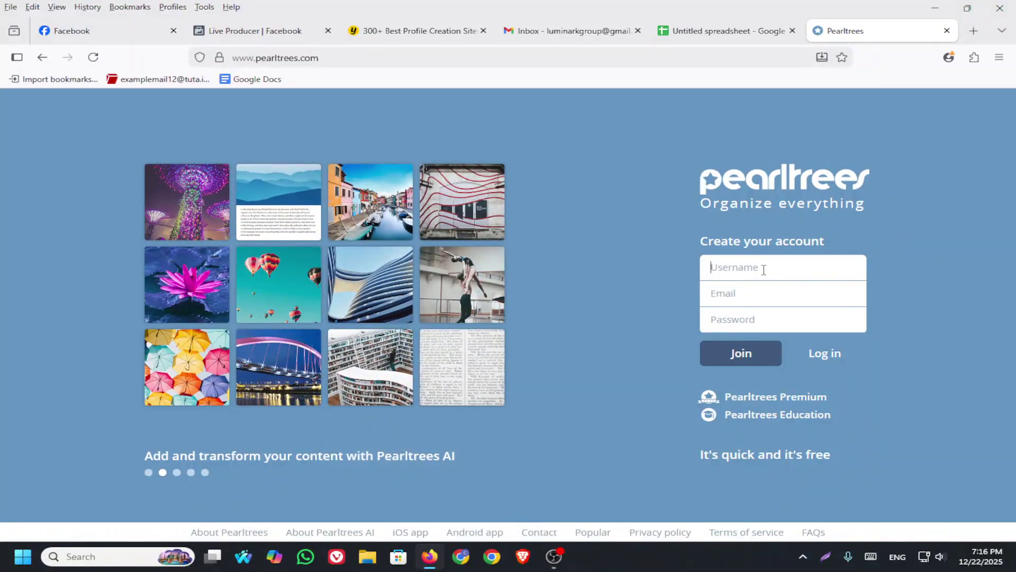
{"action": "left_click", "coordinate": [762, 315]}
{"action": "left_click", "coordinate": [773, 271]}
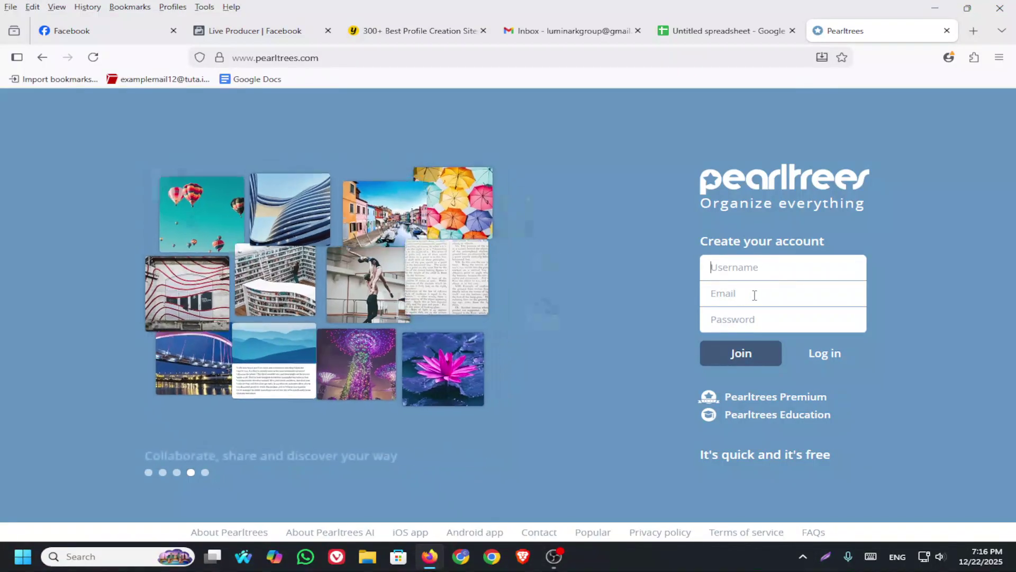
Step: Revisit the Password, Email and Username fields, then open a new blank browser tab
{"action": "left_click", "coordinate": [769, 316]}
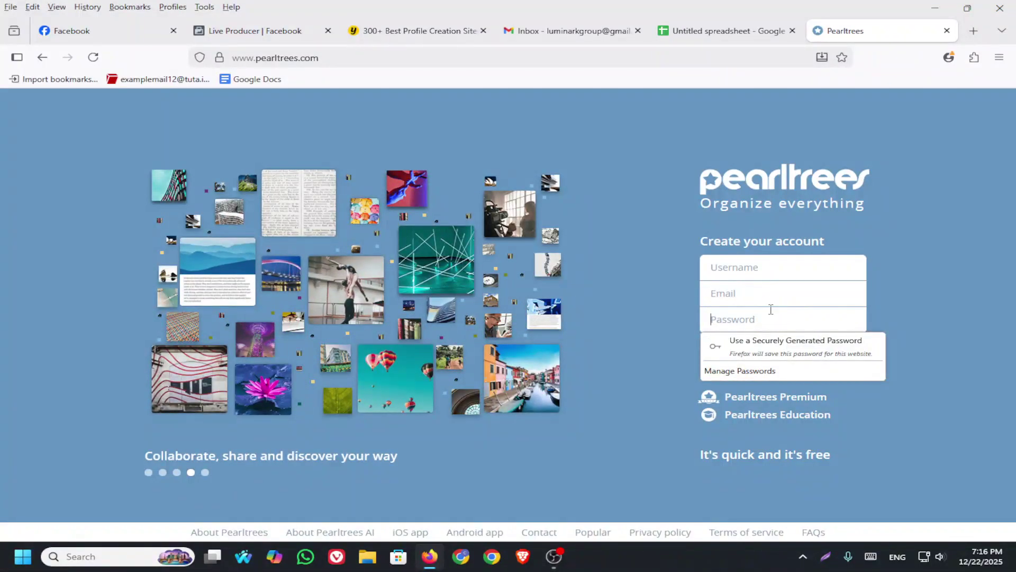
{"action": "left_click", "coordinate": [764, 294]}
{"action": "left_click", "coordinate": [778, 270]}
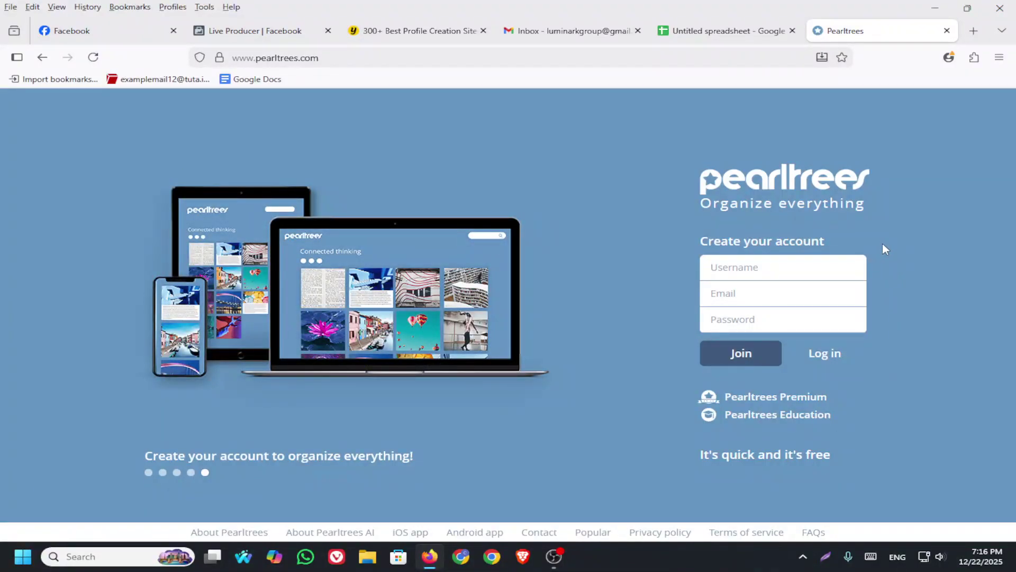
{"action": "left_click", "coordinate": [976, 34]}
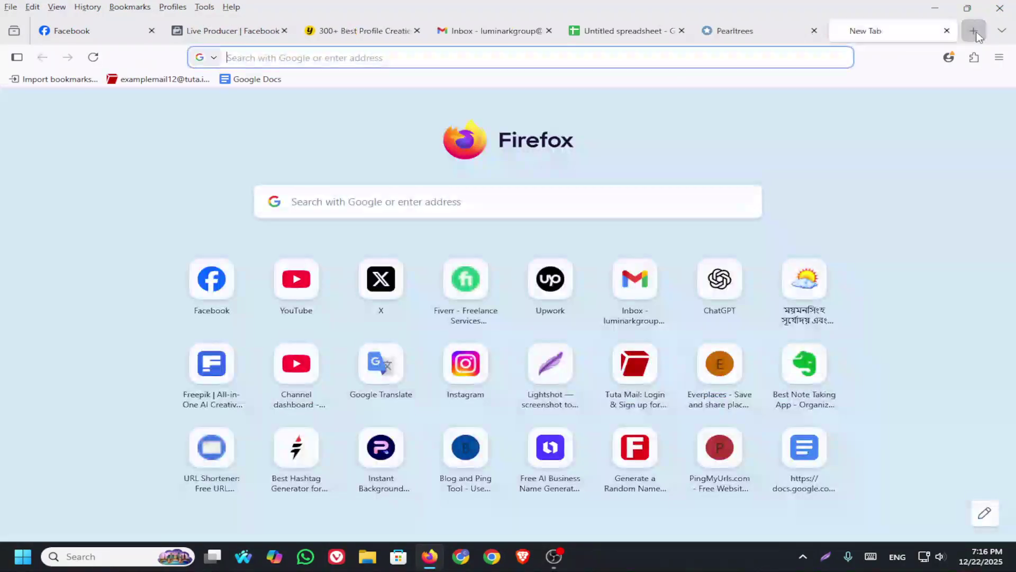
{"action": "left_click", "coordinate": [459, 57]}
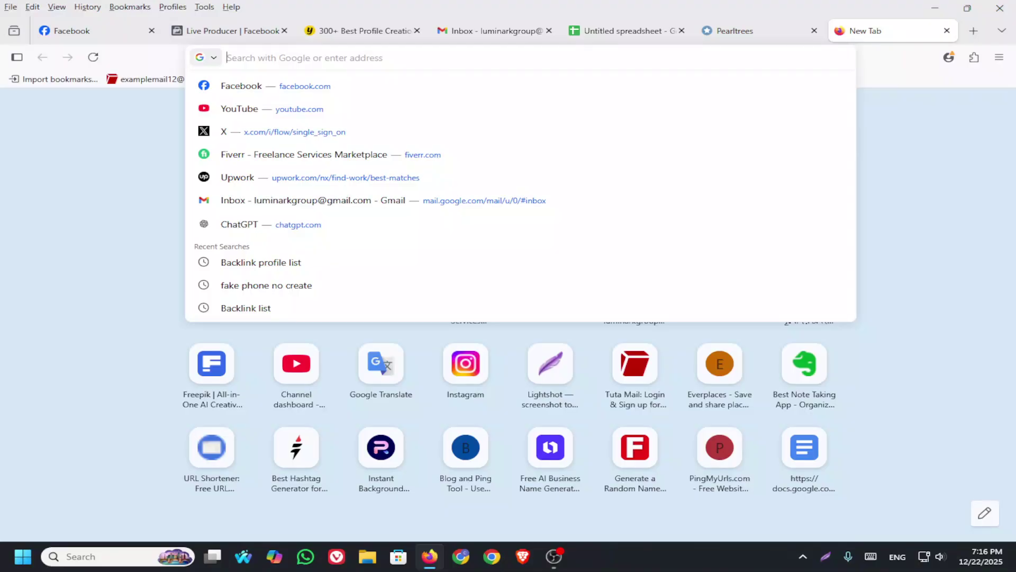
Step: Search Google for 'Temb Email' to find a temporary email service
{"action": "type", "text": "Tem"}
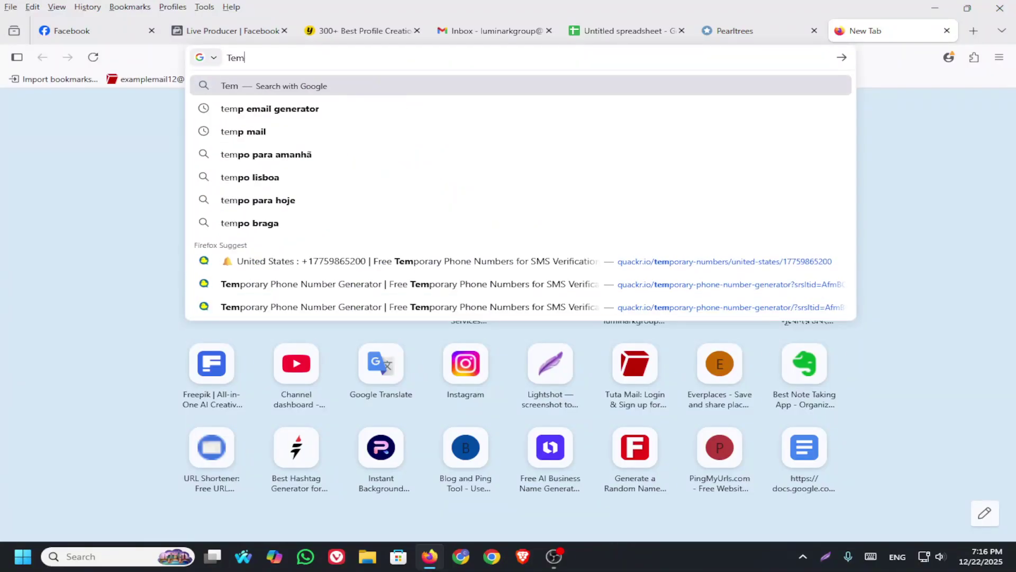
{"action": "type", "text": "b"}
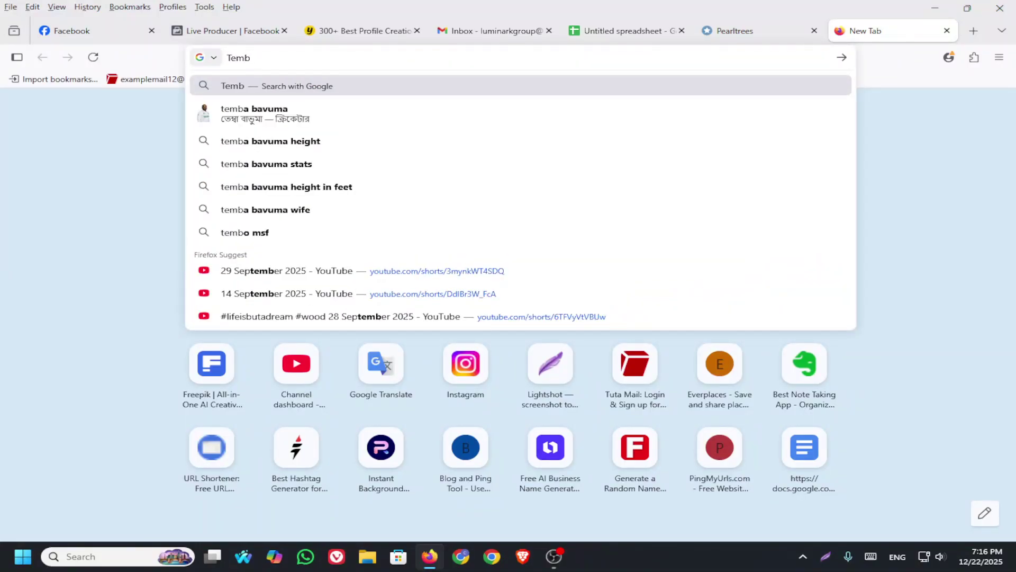
{"action": "type", "text": " Ema"}
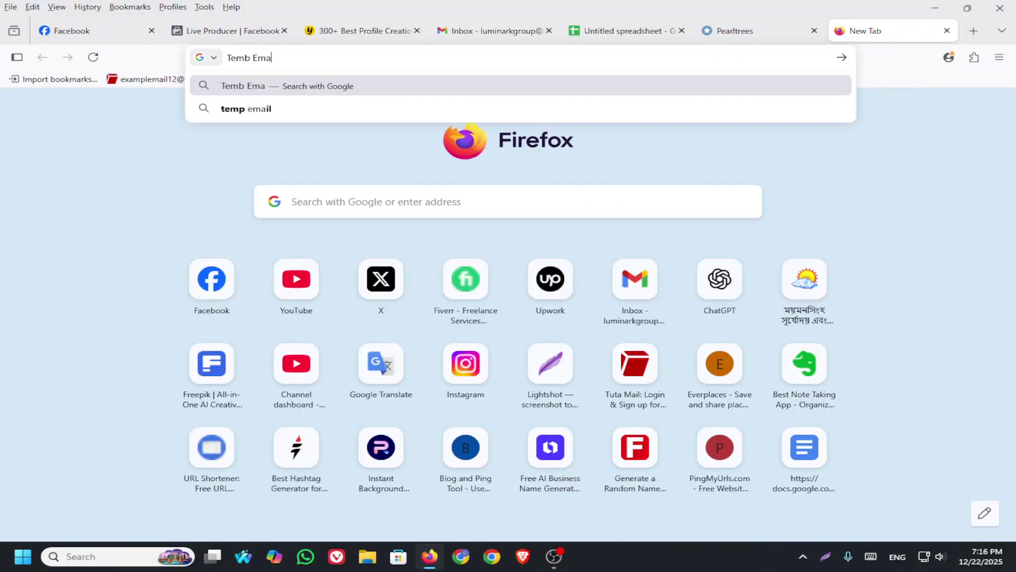
{"action": "type", "text": "il"}
{"action": "key", "text": "Return"}
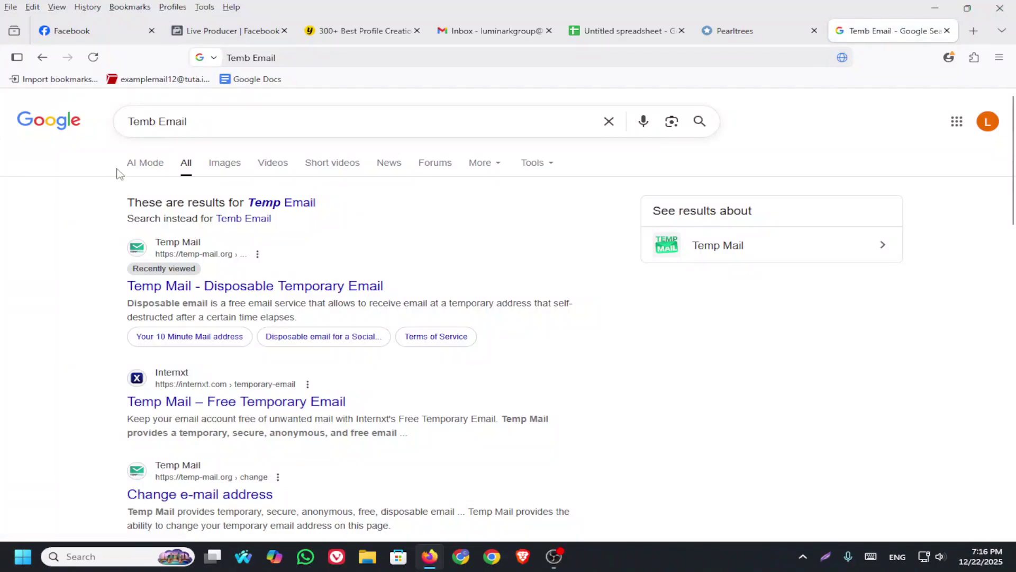
Step: Open temp-mail.org, delete the current address to get a fresh one, and copy it
{"action": "left_click", "coordinate": [294, 286]}
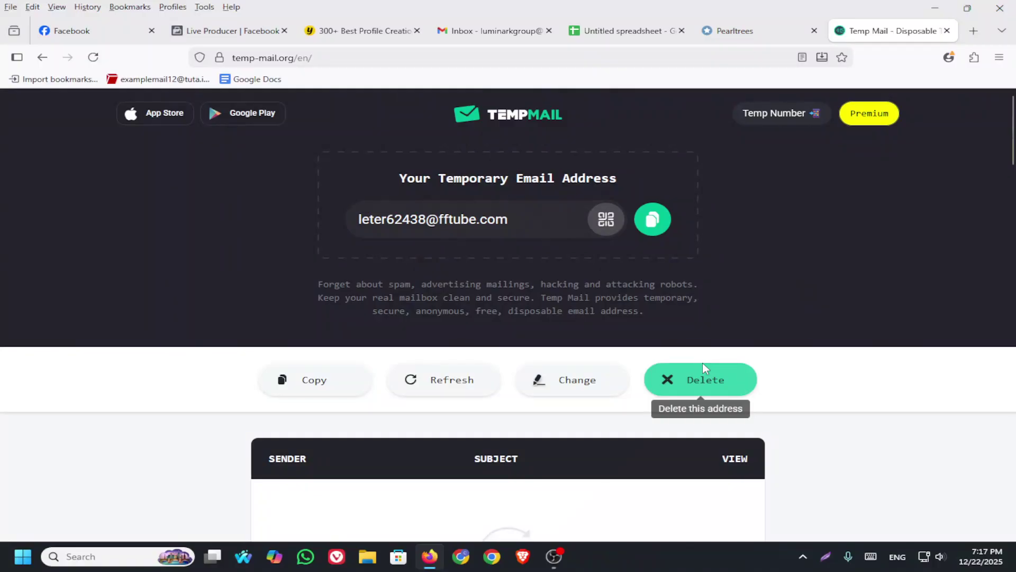
{"action": "left_click", "coordinate": [709, 382]}
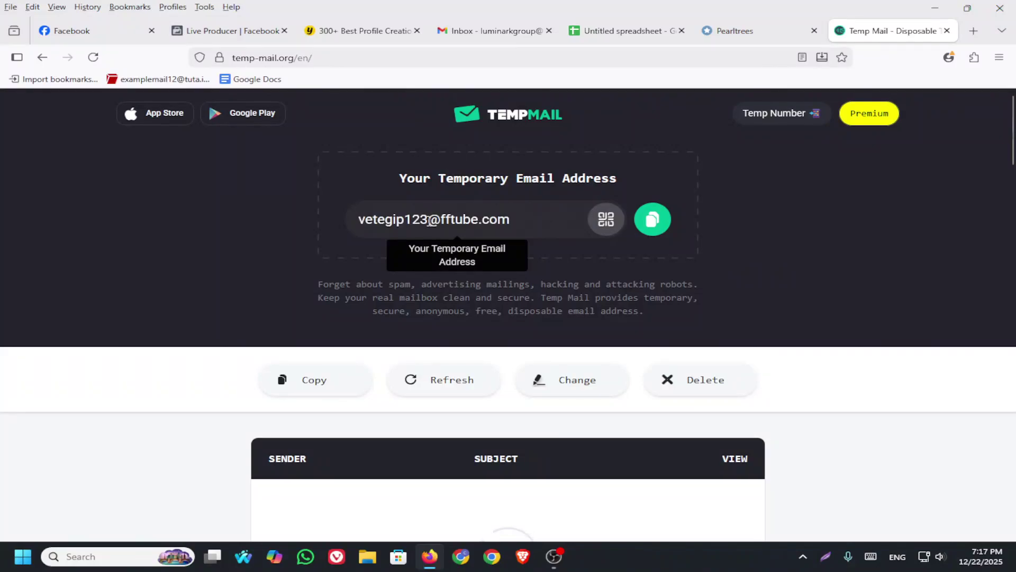
{"action": "left_click", "coordinate": [653, 222]}
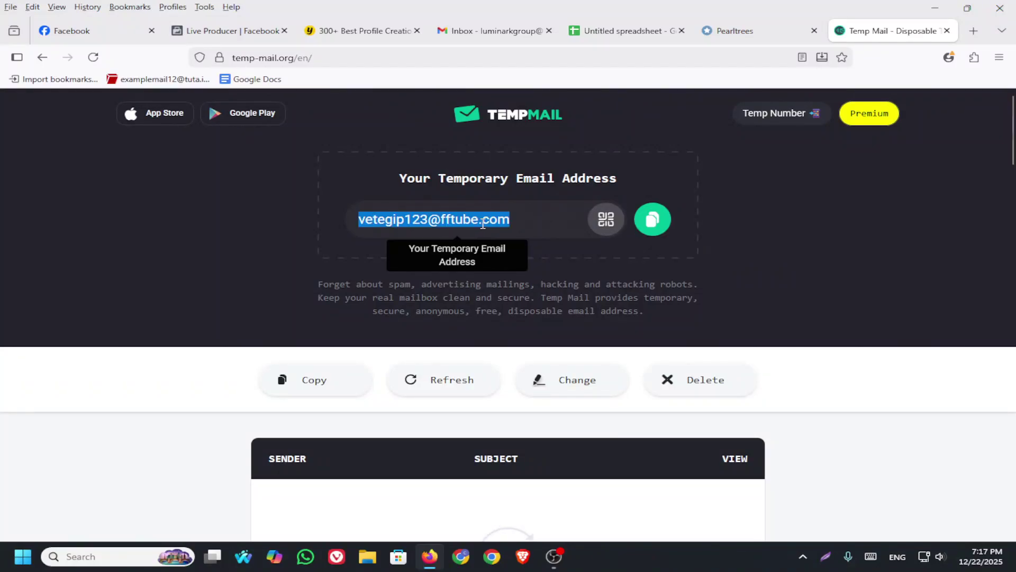
Step: Paste the temporary address into the Pearltrees Email field, then open a new browser tab
{"action": "left_click", "coordinate": [761, 35]}
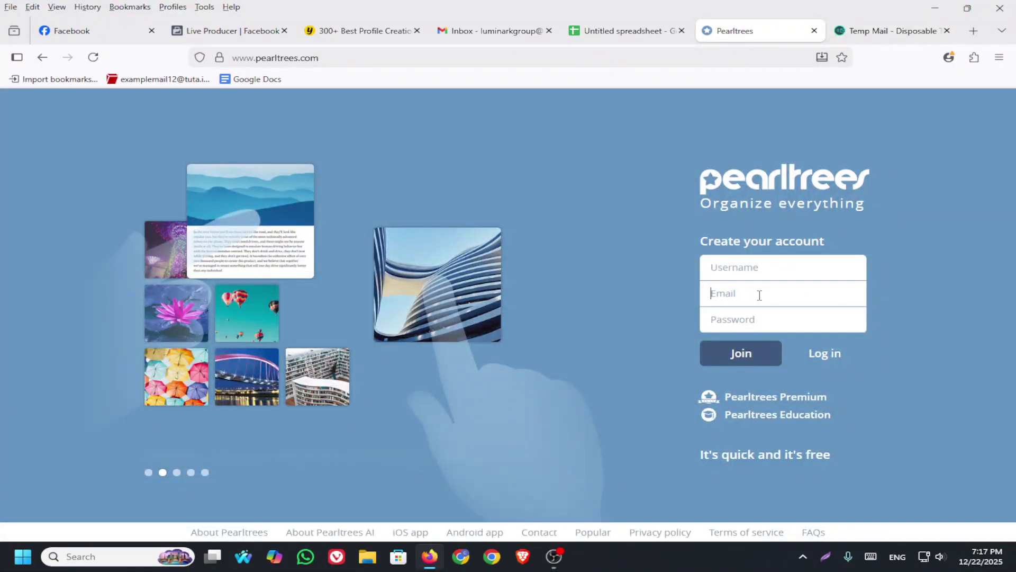
{"action": "key", "text": "ctrl+v"}
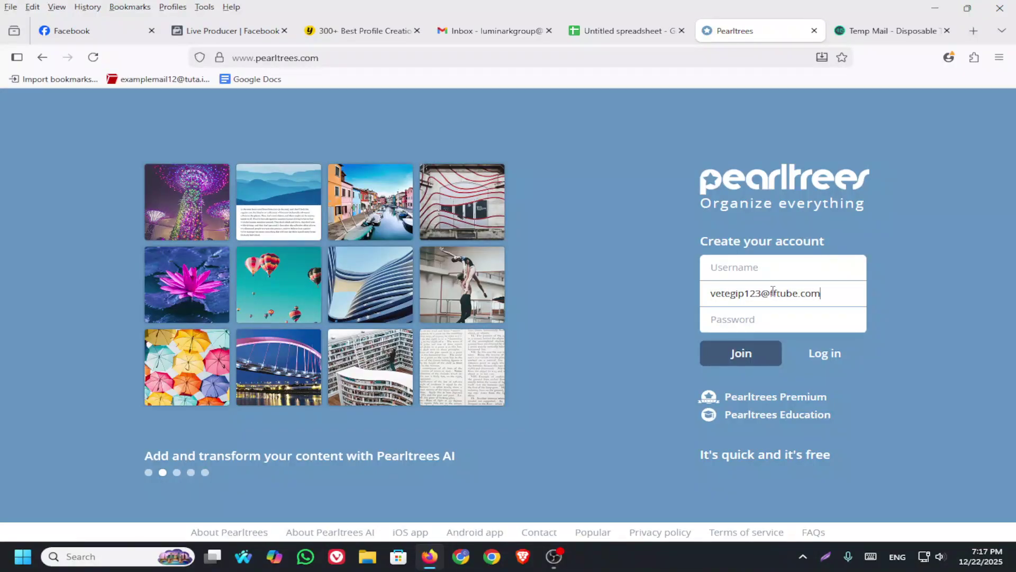
{"action": "left_click", "coordinate": [767, 318]}
{"action": "left_click", "coordinate": [753, 286]}
{"action": "left_click", "coordinate": [973, 32]}
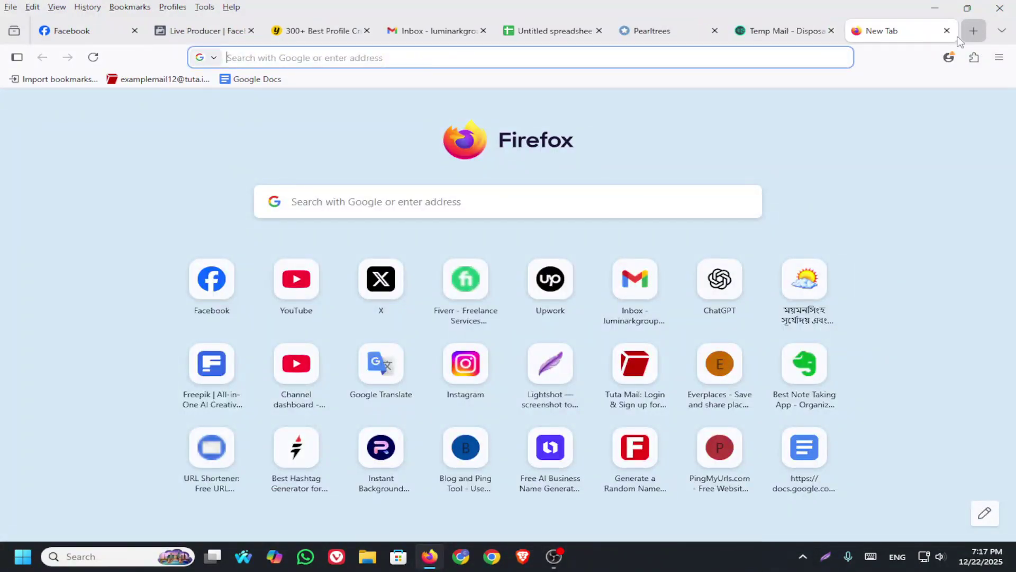
Step: Type 'fake name' and pick the 'fake name gangster' suggestion to search Google
{"action": "left_click", "coordinate": [660, 52]}
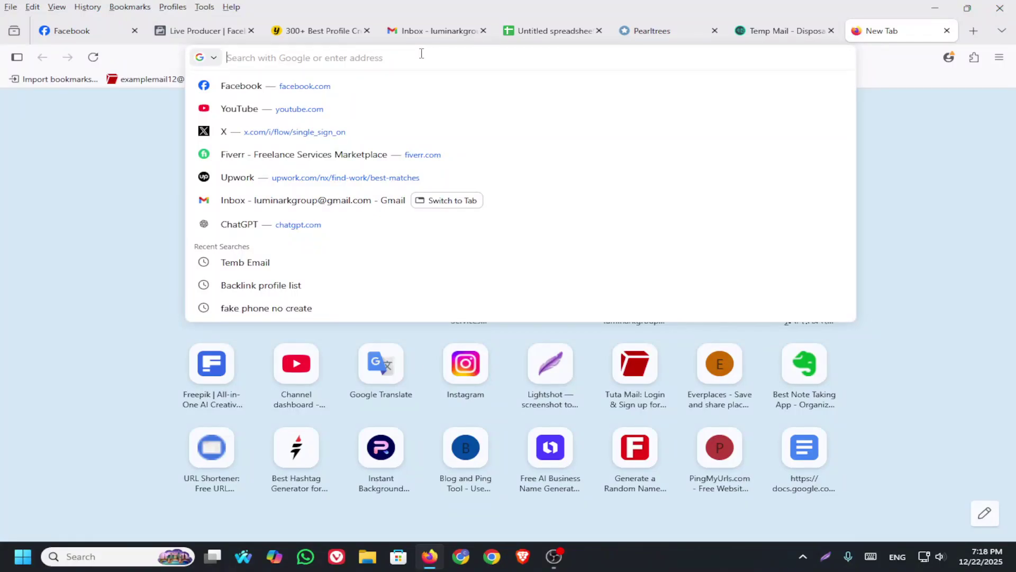
{"action": "type", "text": "fake"}
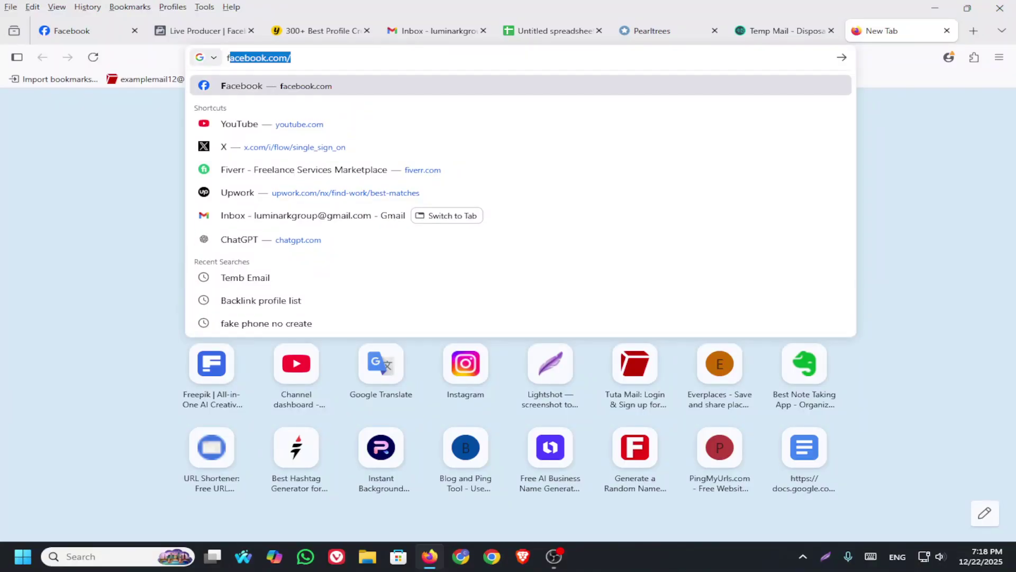
{"action": "type", "text": " name"}
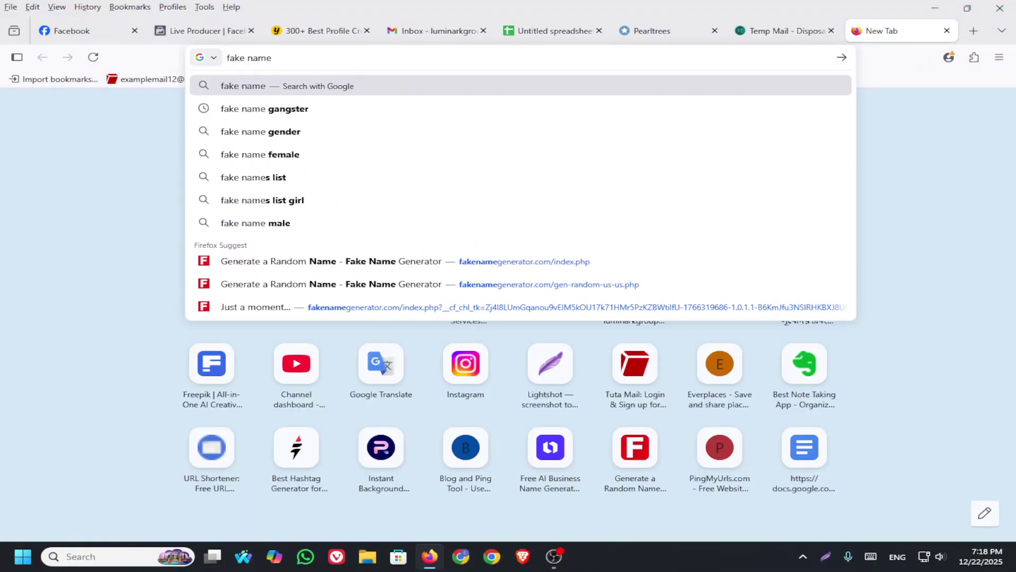
{"action": "left_click", "coordinate": [307, 116]}
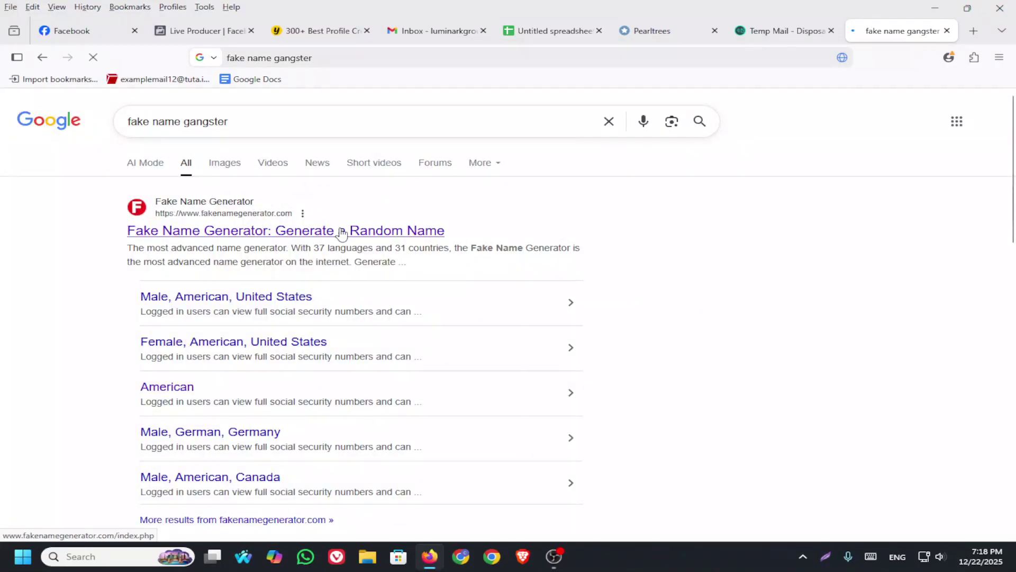
Step: Open Fake Name Generator, keep Gender on Random, regenerate the identity and select the name
{"action": "left_click", "coordinate": [341, 233]}
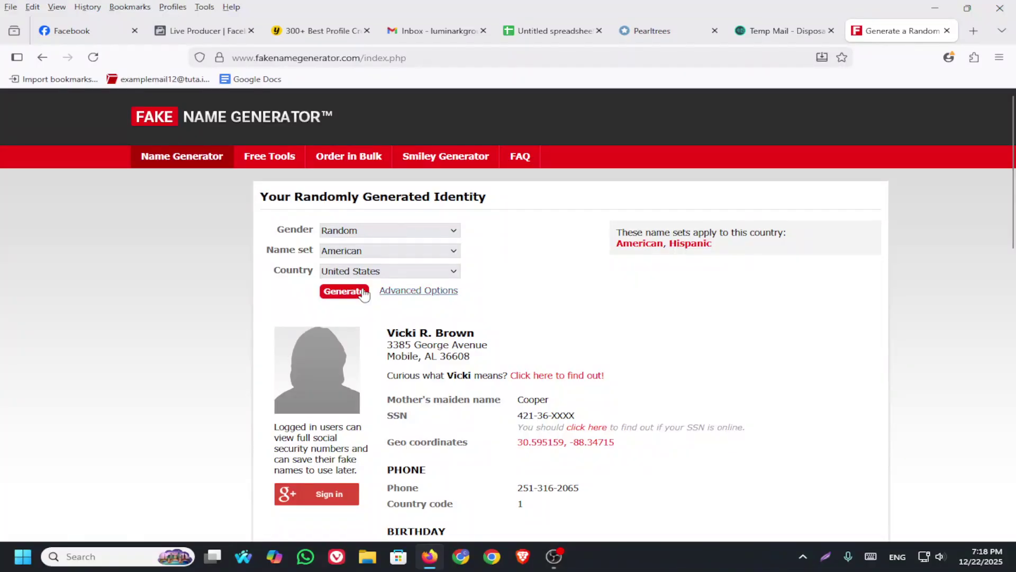
{"action": "left_click", "coordinate": [362, 293]}
{"action": "left_click", "coordinate": [454, 234]}
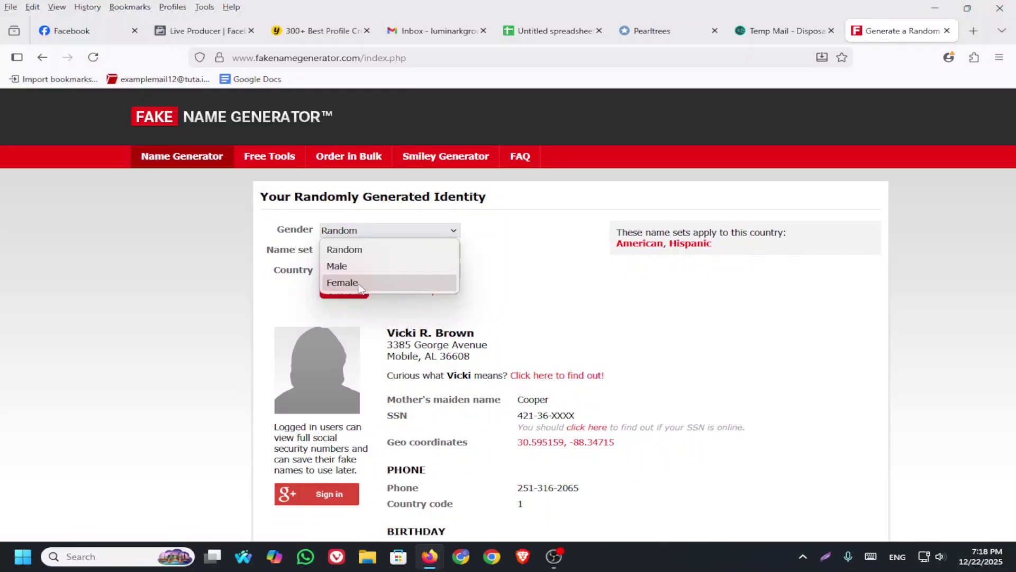
{"action": "left_click", "coordinate": [495, 281]}
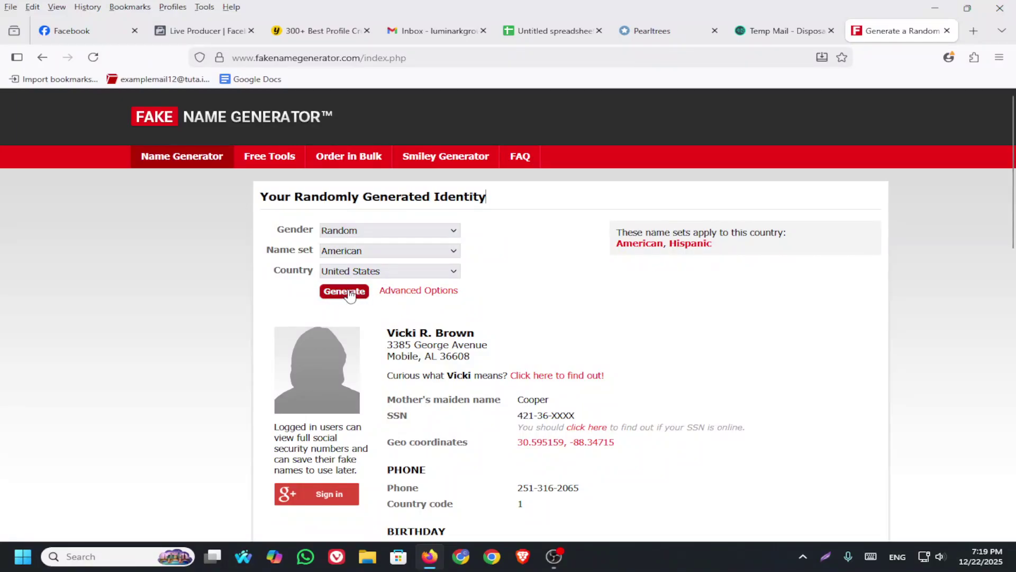
{"action": "left_click", "coordinate": [345, 293]}
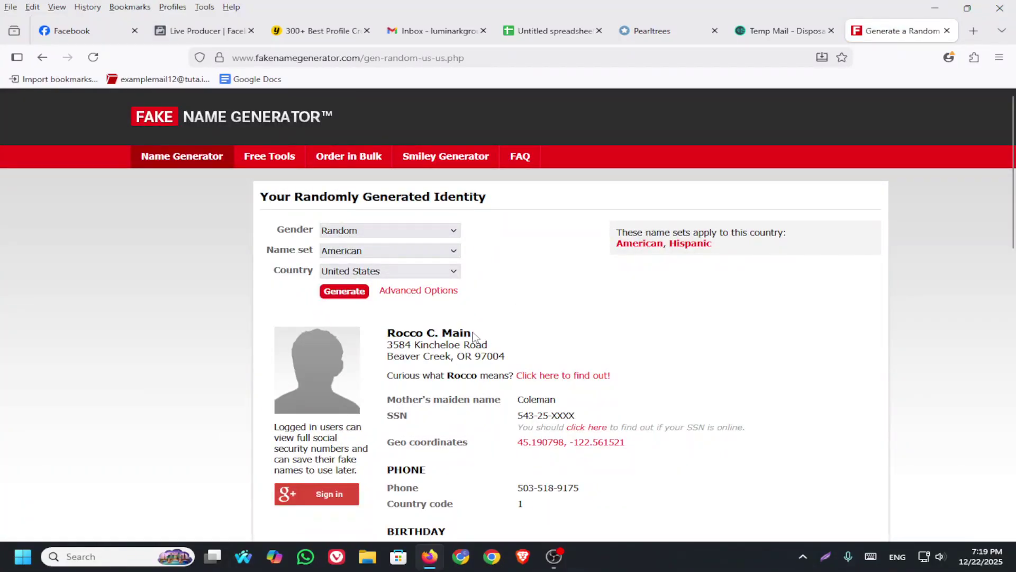
{"action": "left_click_drag", "start_coordinate": [470, 332], "coordinate": [382, 337]}
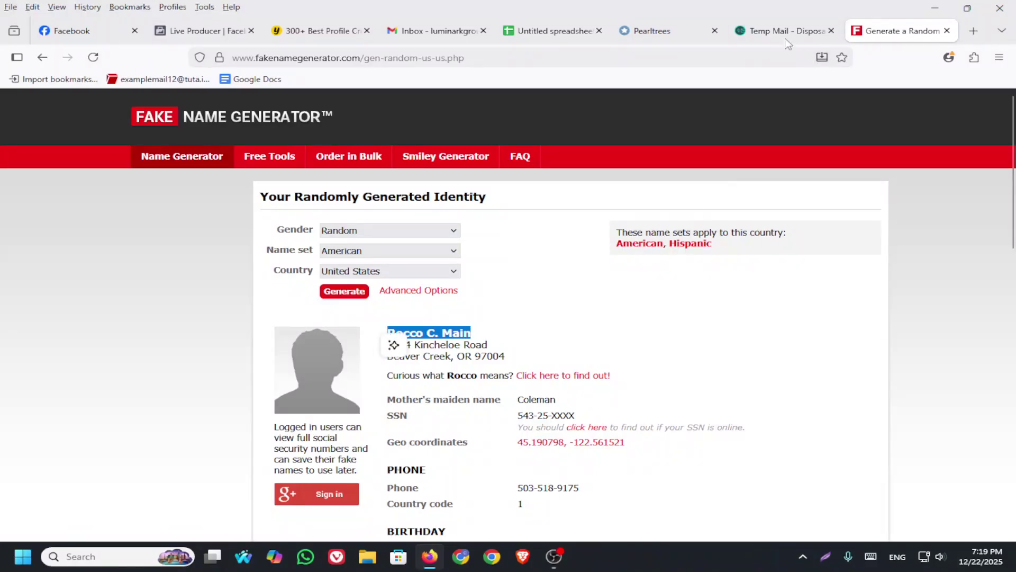
Step: Paste the generated name as the Pearltrees username, then select just the first name on Fake Name Generator
{"action": "left_click", "coordinate": [665, 39]}
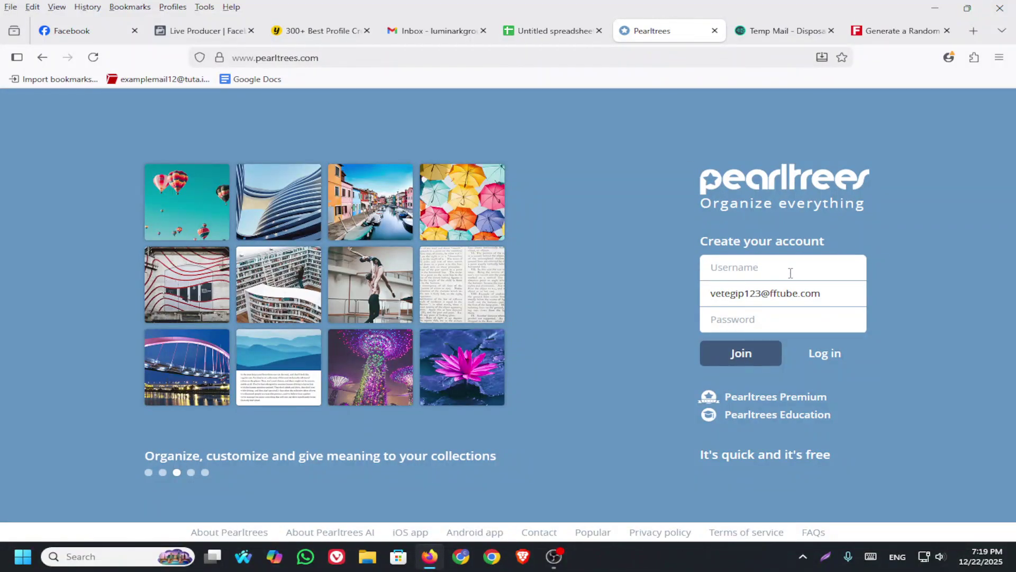
{"action": "left_click", "coordinate": [764, 318]}
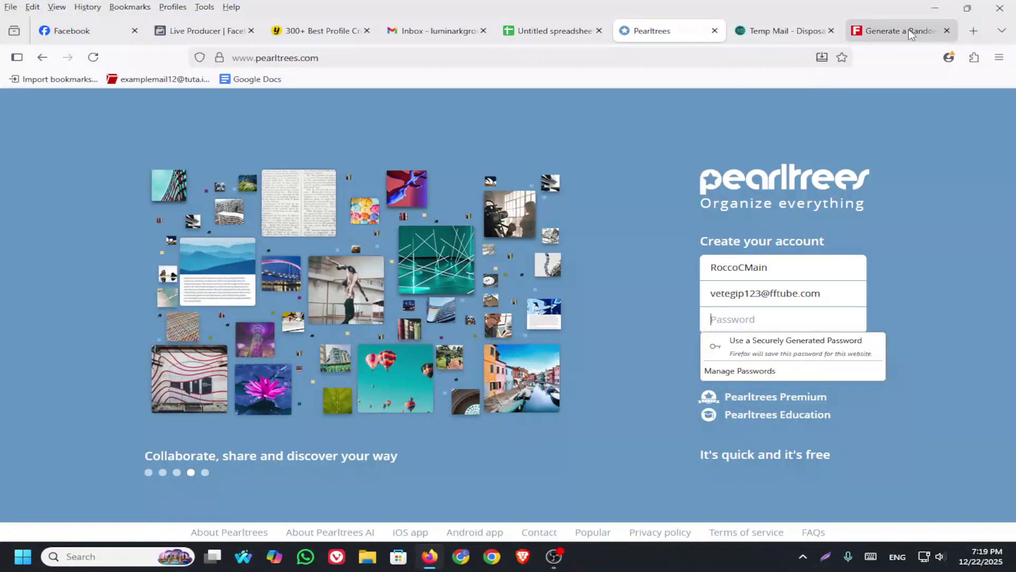
{"action": "left_click", "coordinate": [909, 32]}
{"action": "left_click", "coordinate": [506, 326]}
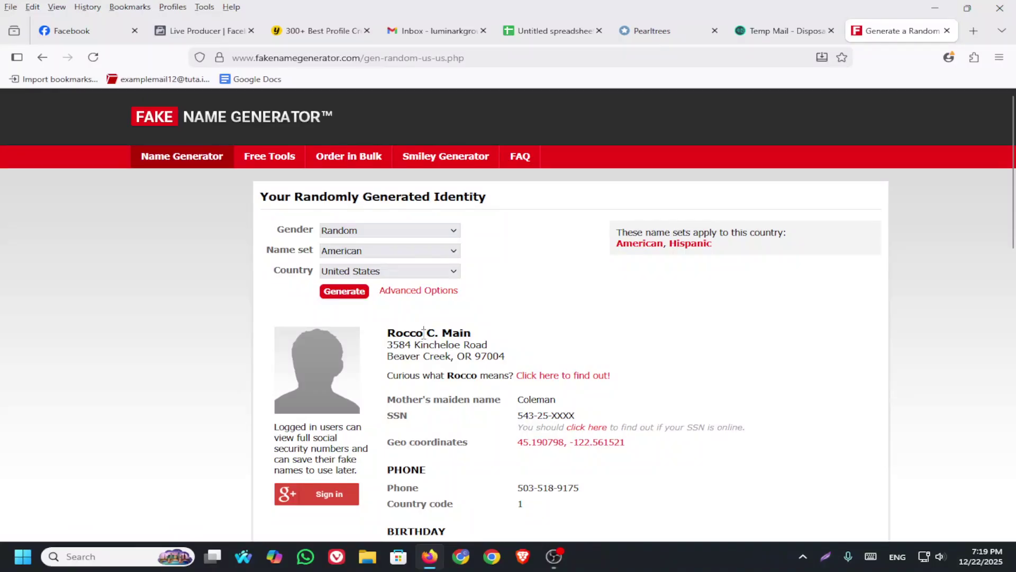
{"action": "left_click_drag", "start_coordinate": [425, 333], "coordinate": [386, 341]}
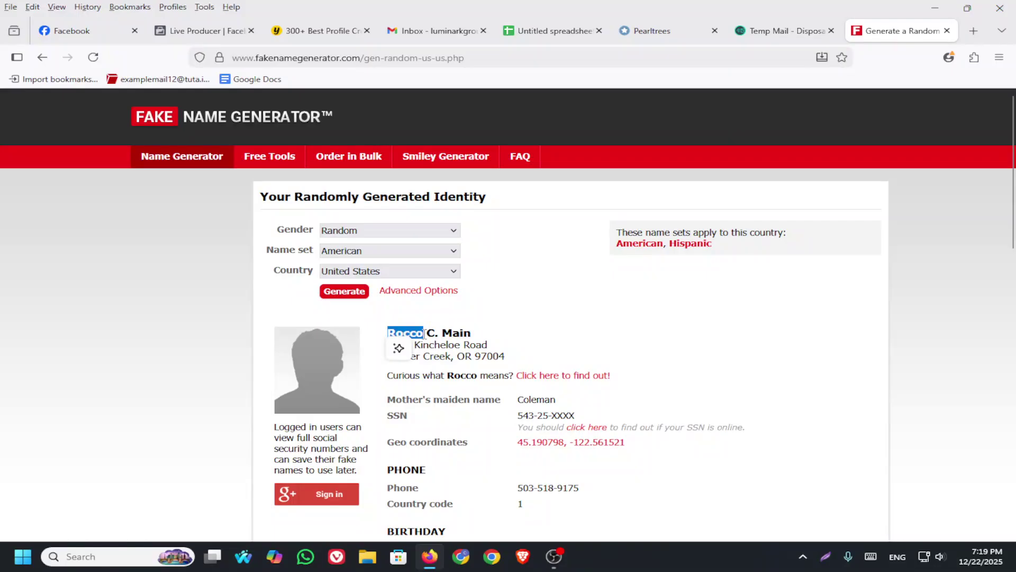
{"action": "left_click", "coordinate": [425, 334]}
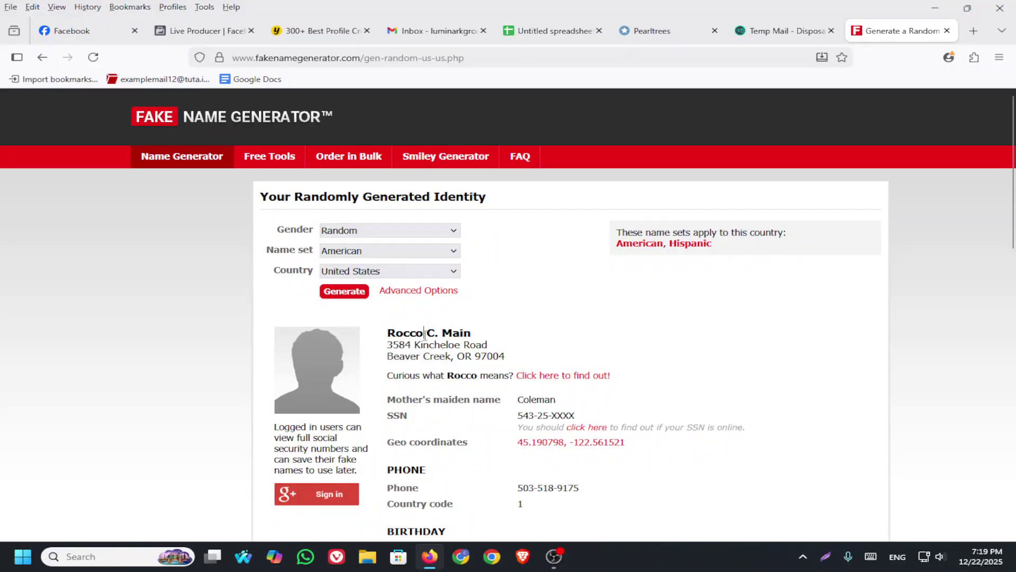
{"action": "left_click_drag", "start_coordinate": [423, 333], "coordinate": [387, 335]}
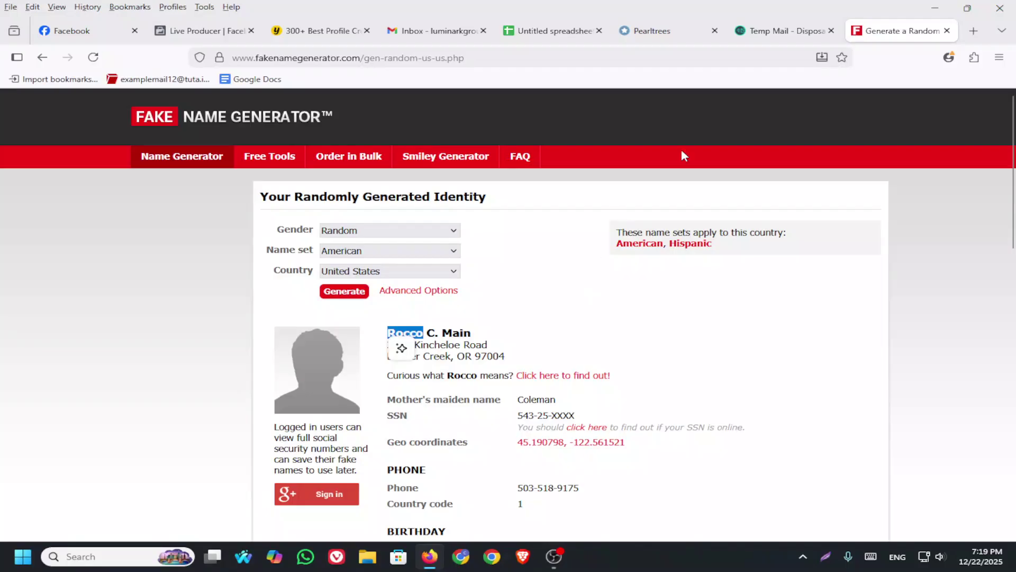
Step: Enter the first name plus '123' as the password, close the WOT warning, and submit Join
{"action": "left_click", "coordinate": [652, 31]}
{"action": "left_click", "coordinate": [761, 319]}
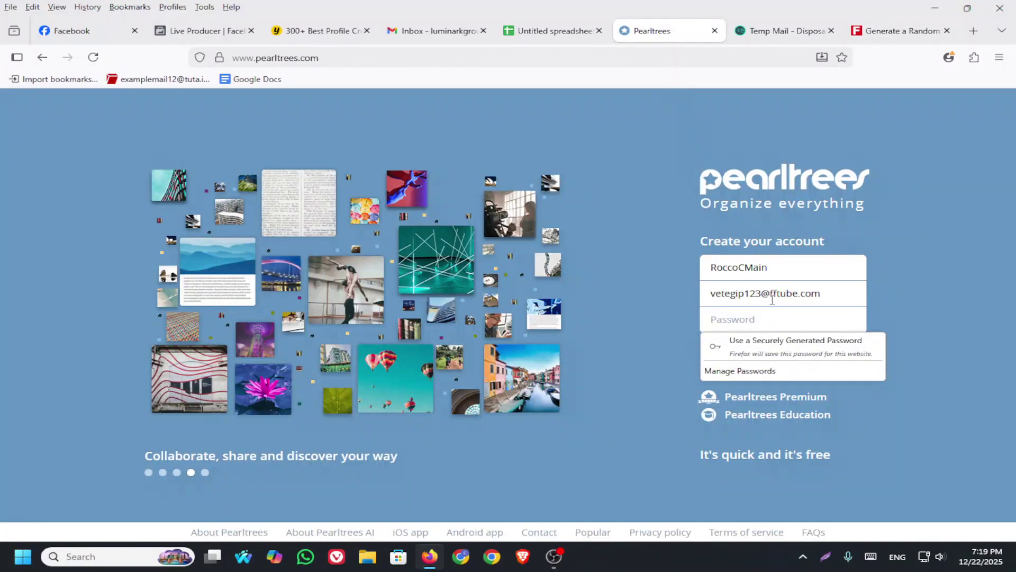
{"action": "key", "text": "Escape"}
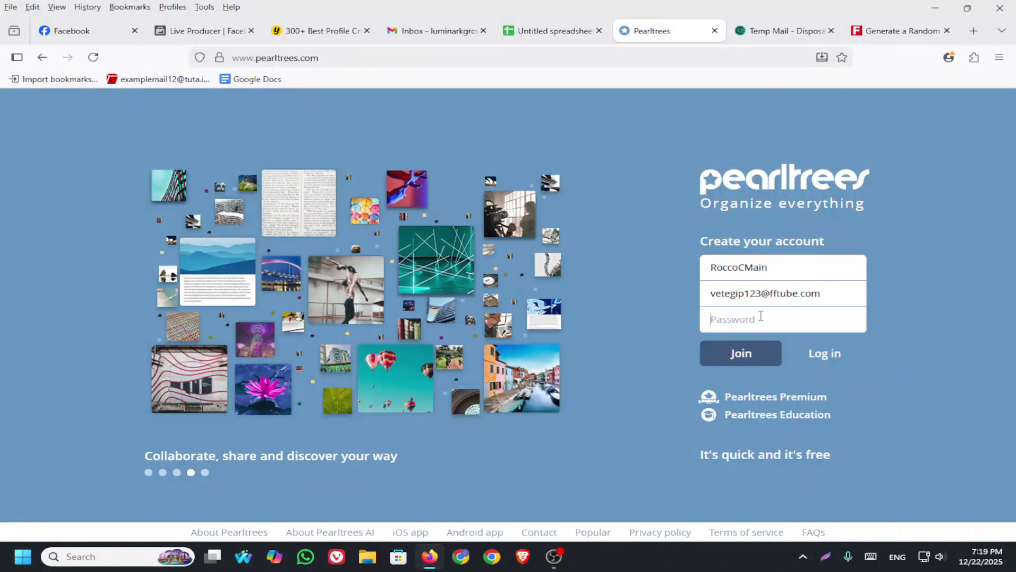
{"action": "key", "text": "ctrl+v"}
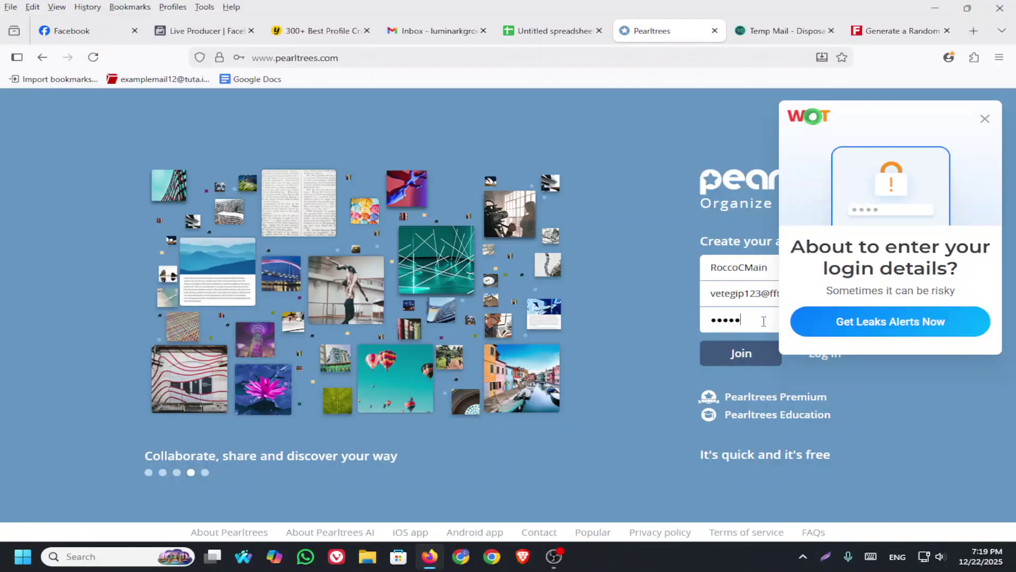
{"action": "left_click", "coordinate": [986, 119]}
{"action": "left_click", "coordinate": [752, 357]}
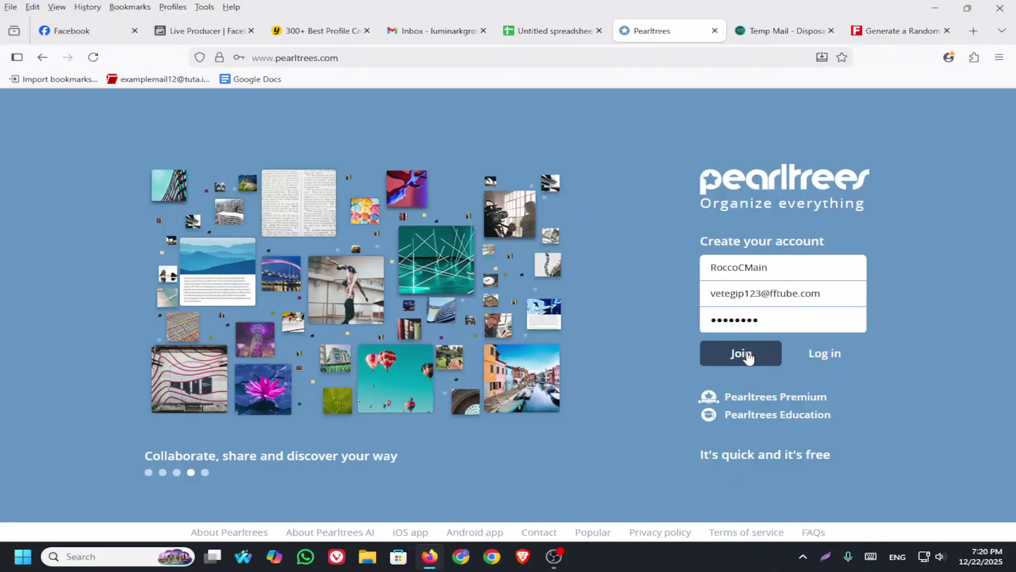
Step: Switch to the Pearltrees log-in form and paste the full generated name as the username
{"action": "left_click", "coordinate": [824, 353]}
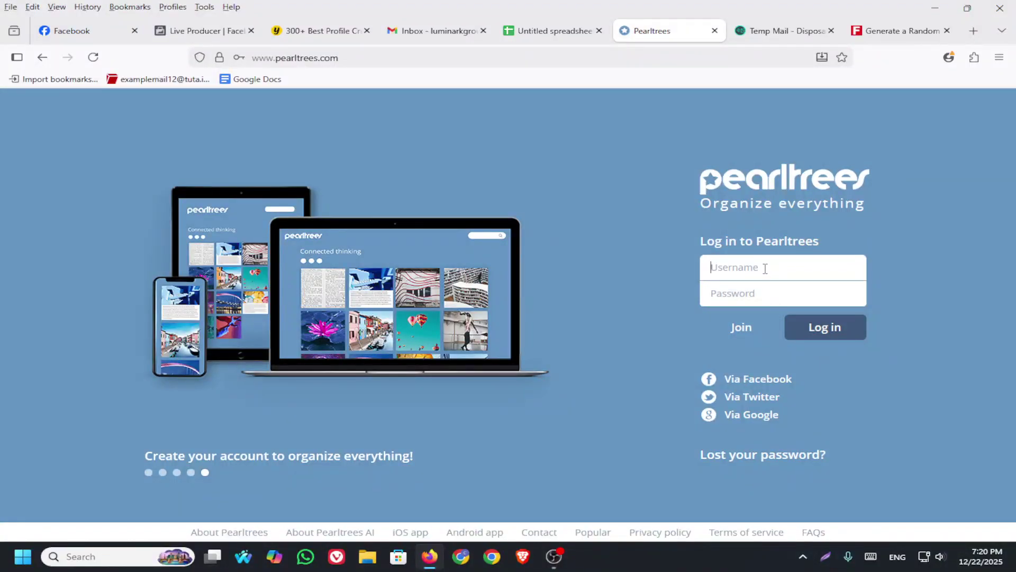
{"action": "mouse_move", "coordinate": [803, 32]}
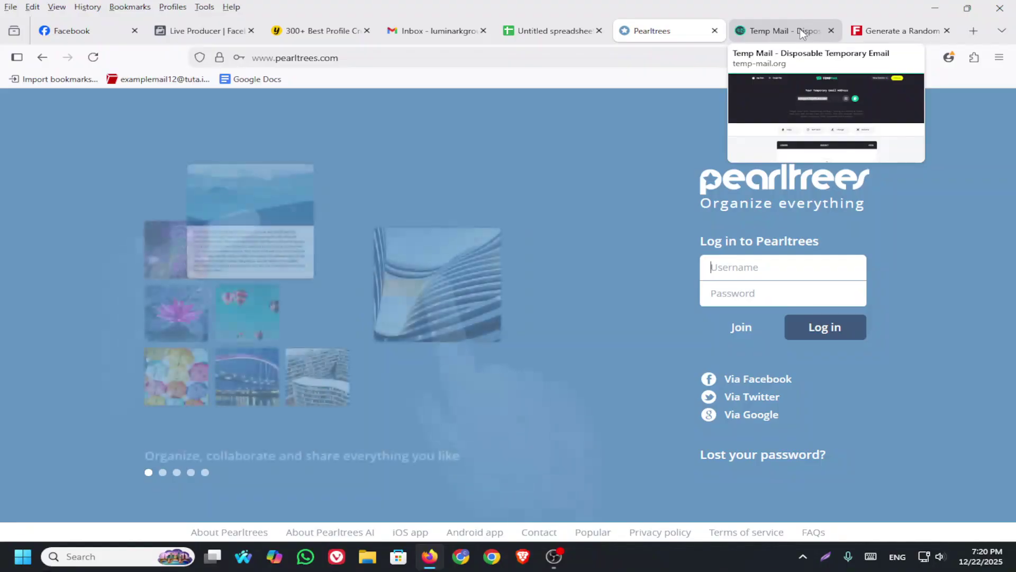
{"action": "left_click", "coordinate": [894, 31]}
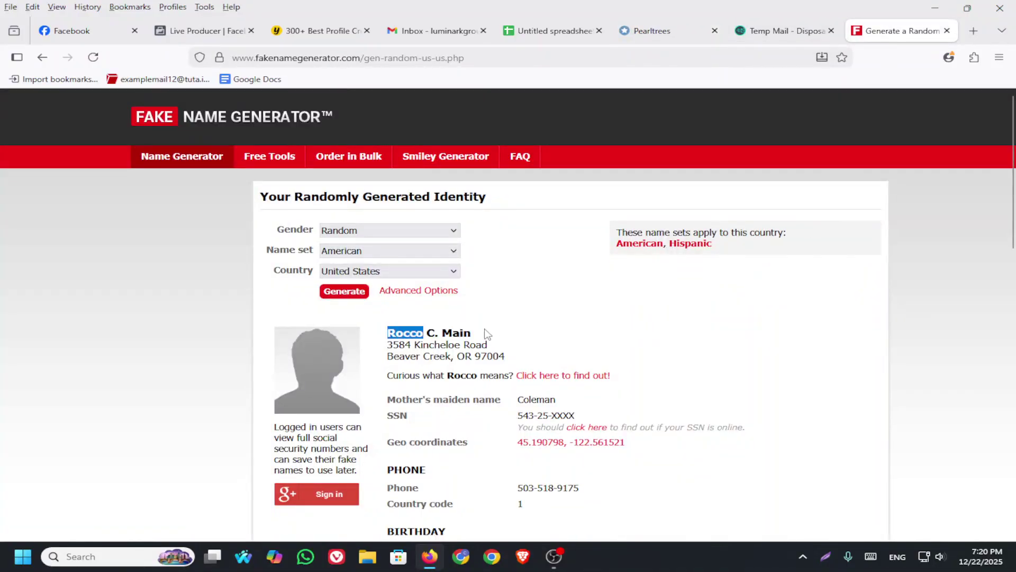
{"action": "left_click_drag", "start_coordinate": [476, 333], "coordinate": [374, 336]}
{"action": "key", "text": "ctrl+c"}
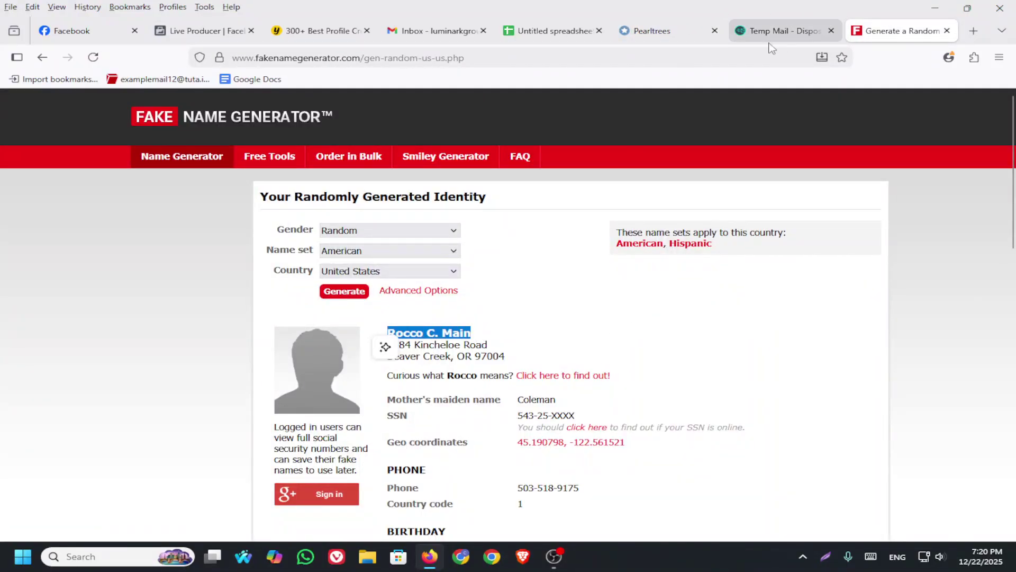
{"action": "left_click", "coordinate": [671, 30]}
{"action": "left_click", "coordinate": [780, 266]}
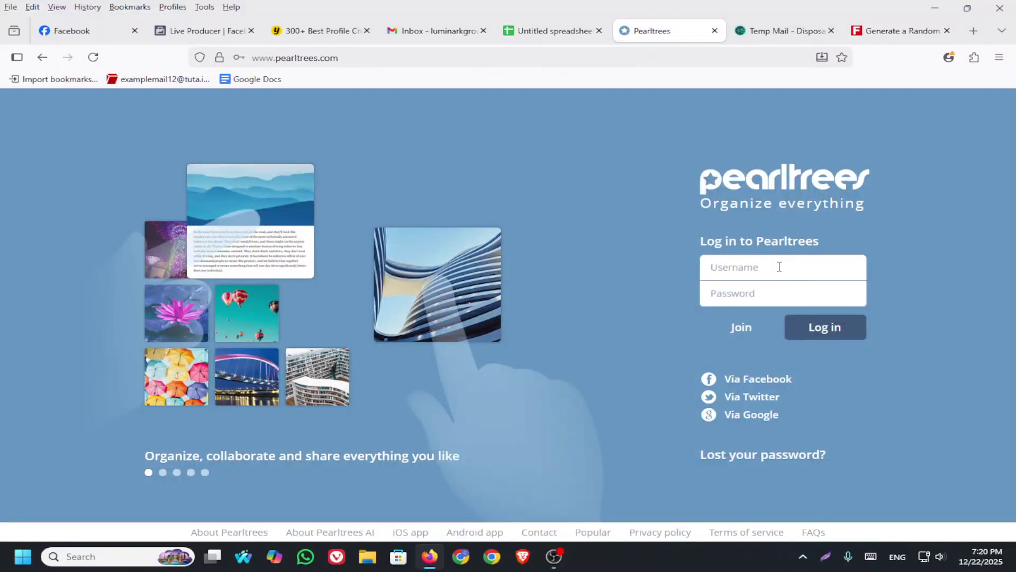
{"action": "key", "text": "ctrl+v"}
Step: Enter the first name plus '123' as the password and submit the log-in, which is rejected
{"action": "left_click", "coordinate": [895, 31]}
{"action": "left_click", "coordinate": [517, 332]}
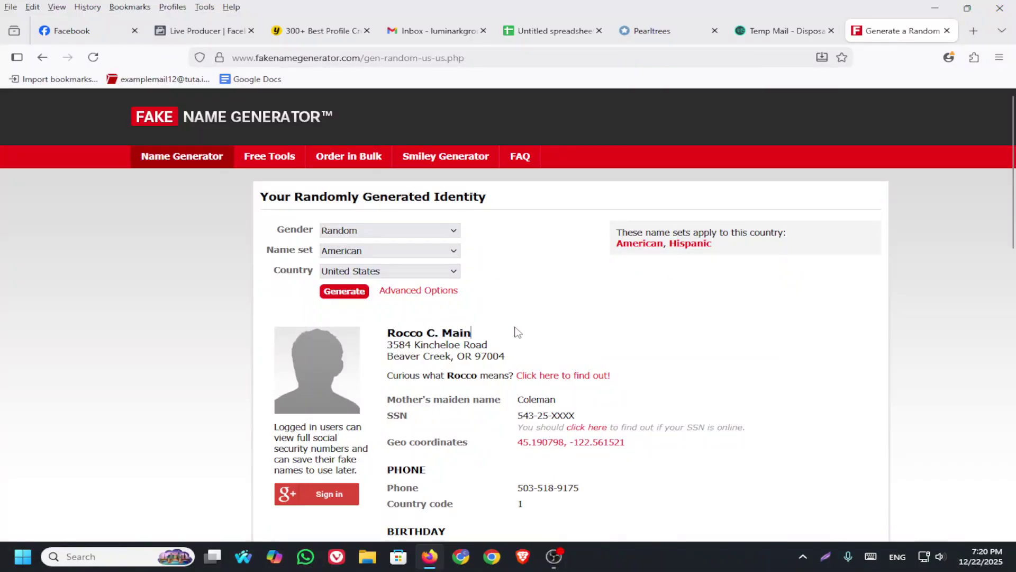
{"action": "left_click_drag", "start_coordinate": [423, 332], "coordinate": [388, 333]}
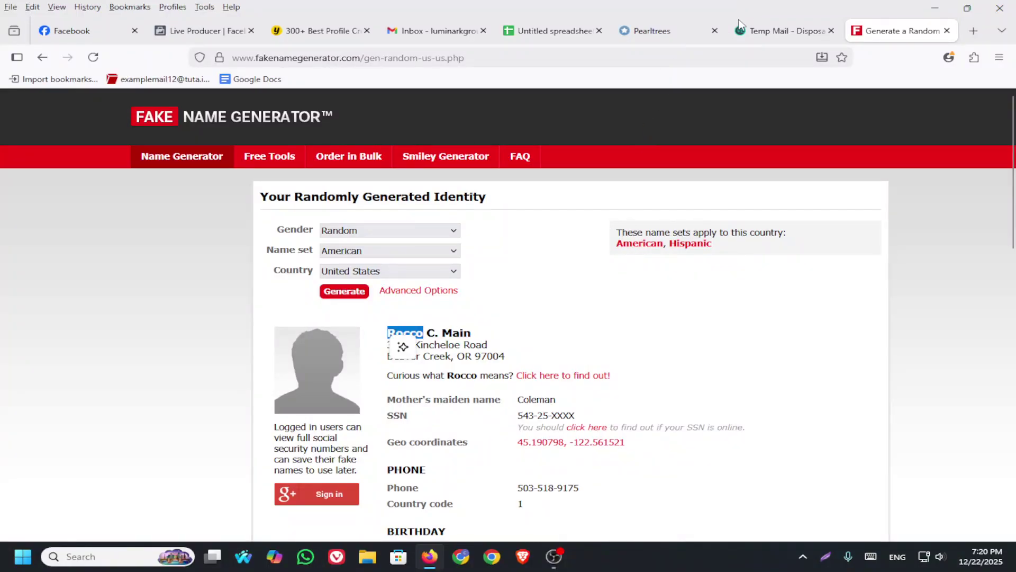
{"action": "left_click", "coordinate": [681, 33]}
{"action": "left_click", "coordinate": [725, 296]}
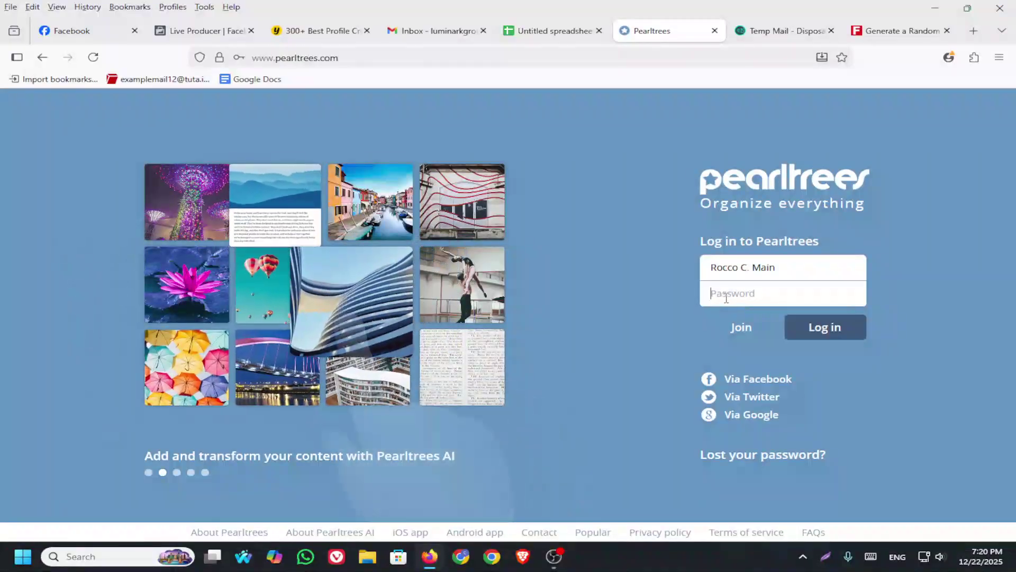
{"action": "key", "text": "ctrl+v"}
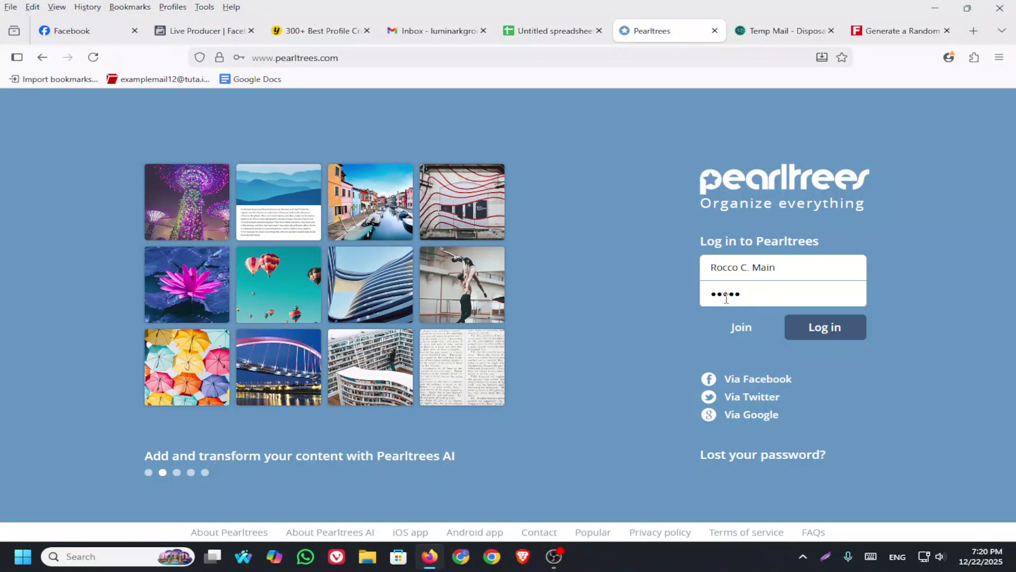
{"action": "type", "text": "123"}
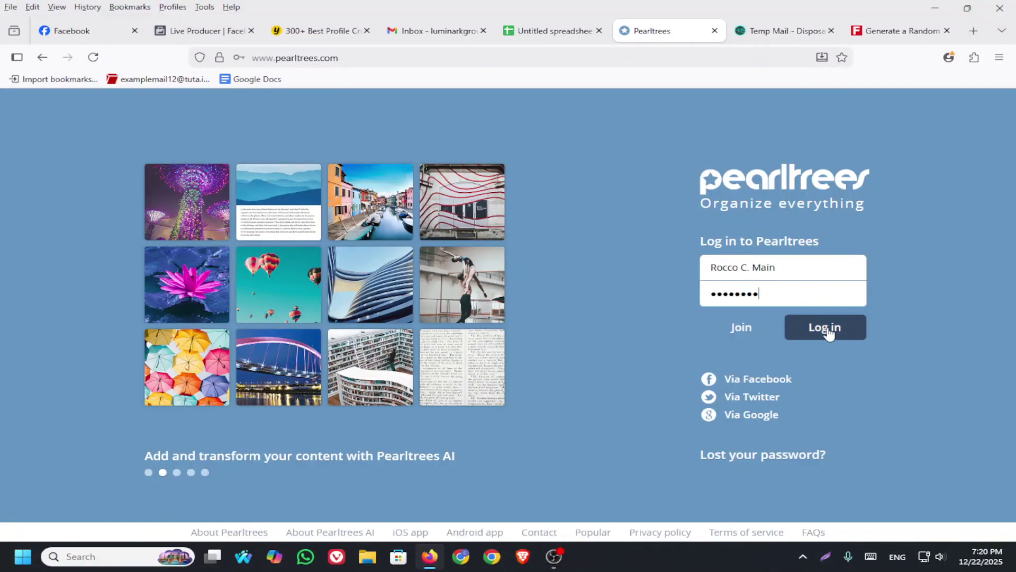
{"action": "left_click", "coordinate": [824, 327]}
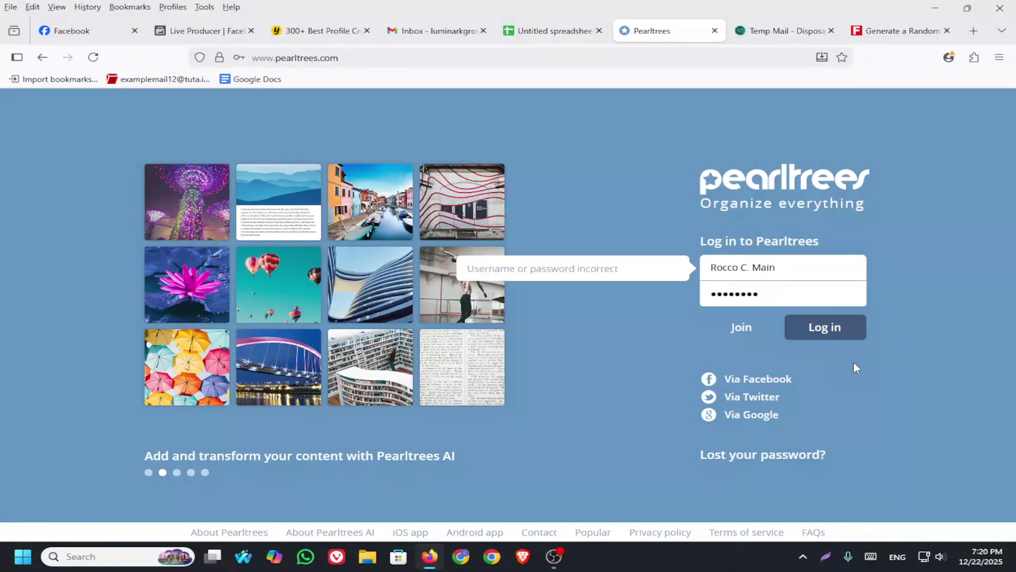
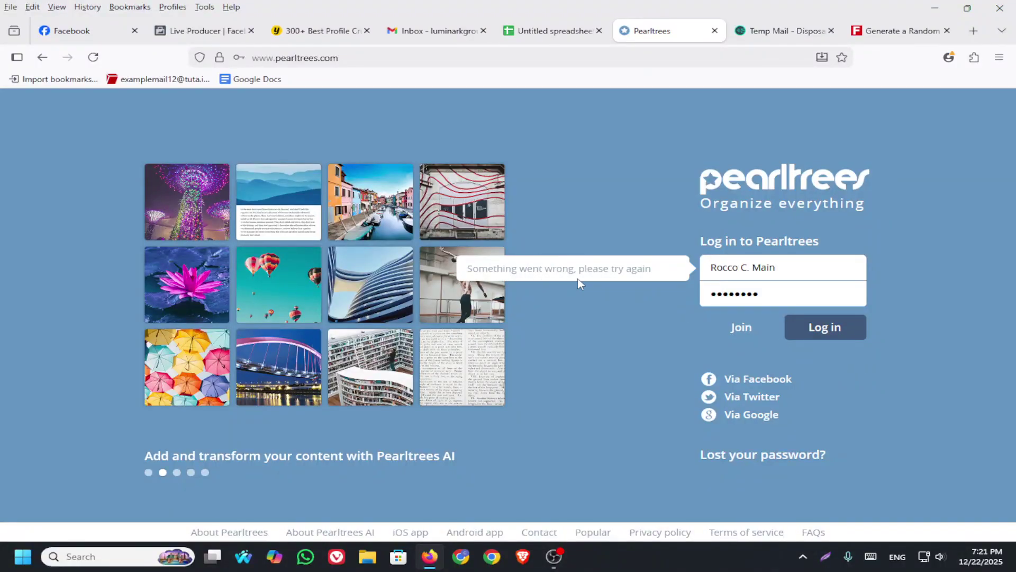
Step: Sign up for a new Pearltrees account, decline saving the password, then return to the backlink spreadsheet
{"action": "left_click", "coordinate": [742, 328]}
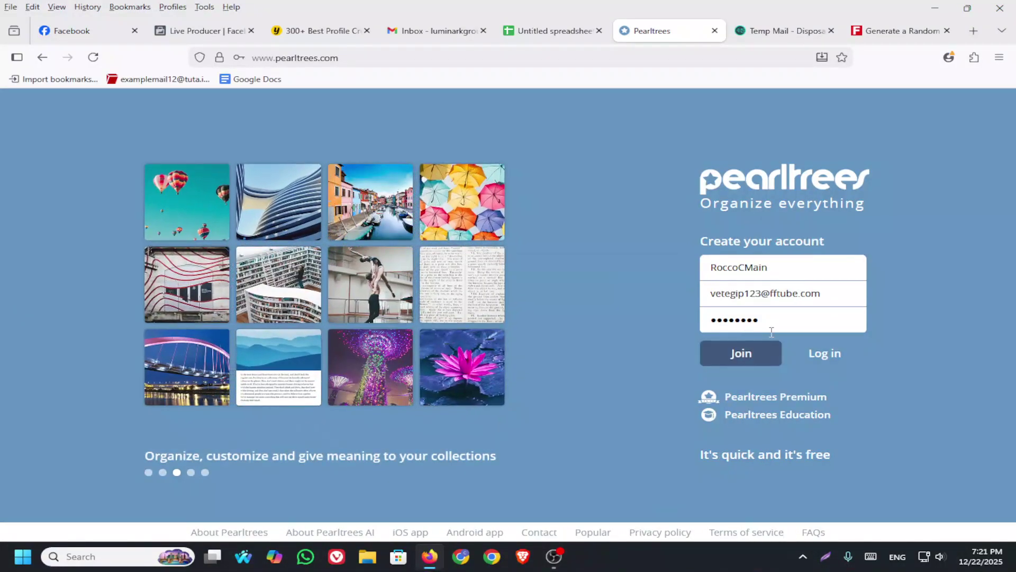
{"action": "left_click", "coordinate": [742, 353]}
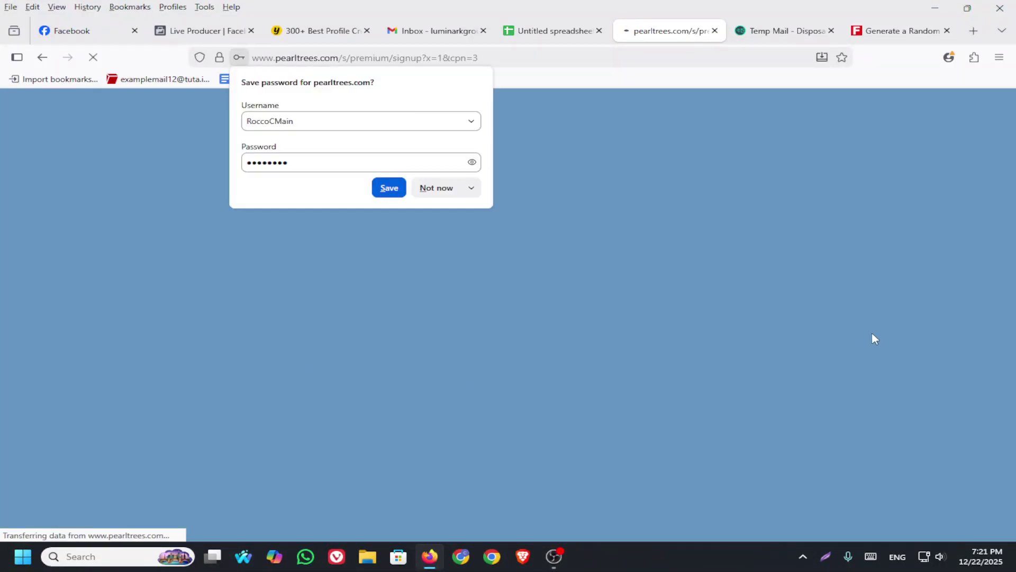
{"action": "left_click", "coordinate": [460, 188]}
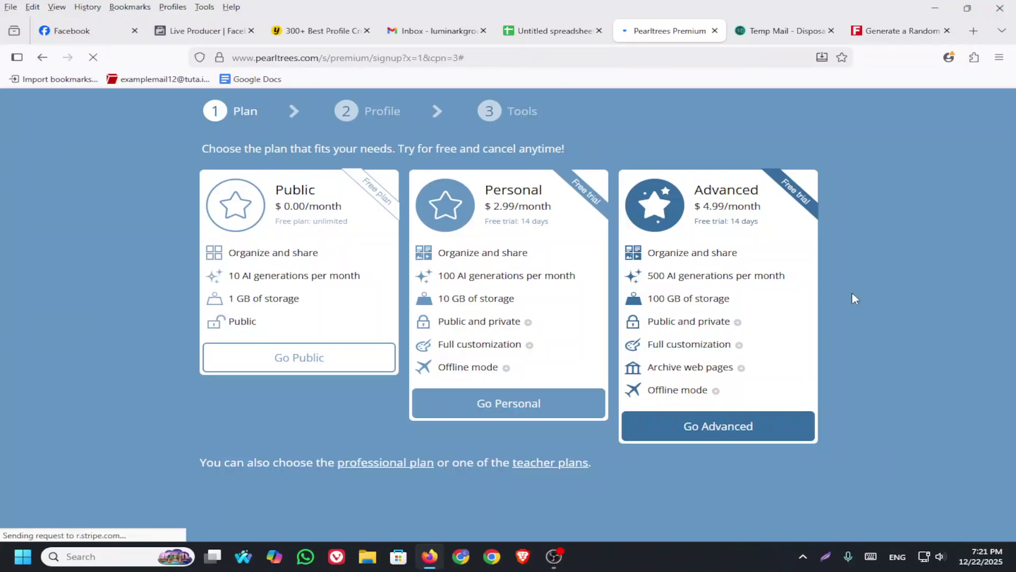
{"action": "left_click", "coordinate": [556, 32]}
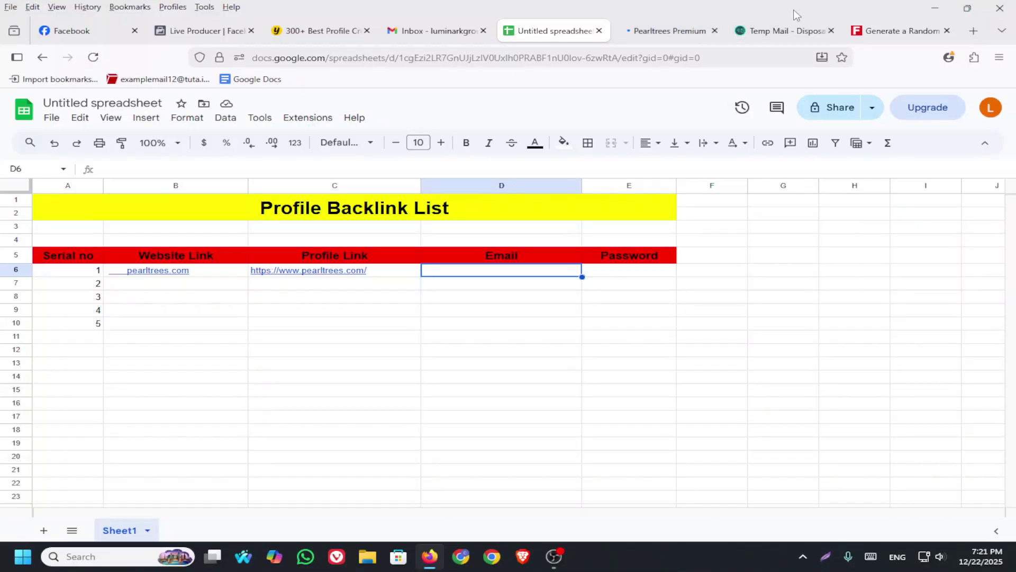
Step: Paste the temporary email address into Email cell D6
{"action": "left_click", "coordinate": [783, 31]}
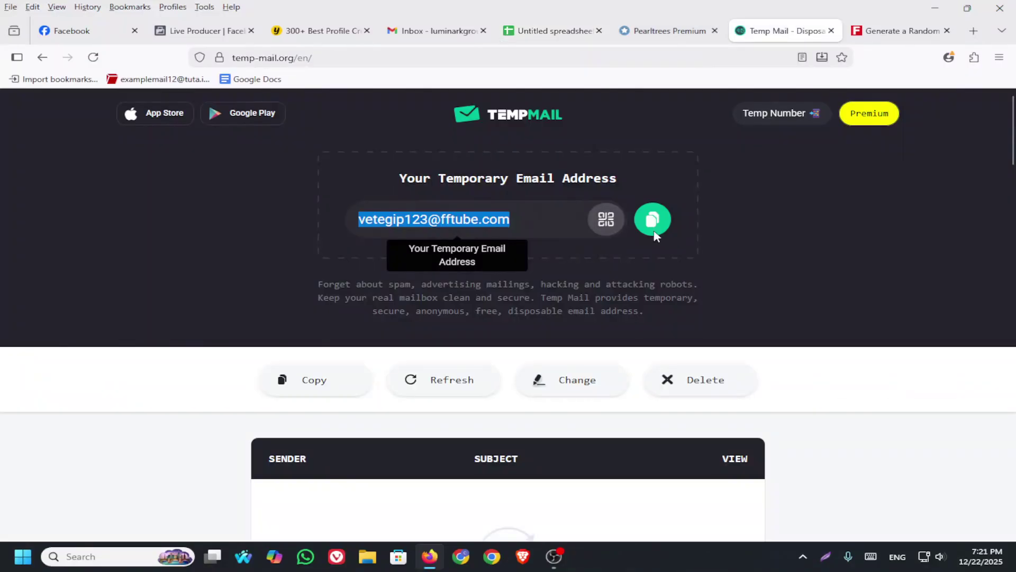
{"action": "left_click", "coordinate": [658, 30]}
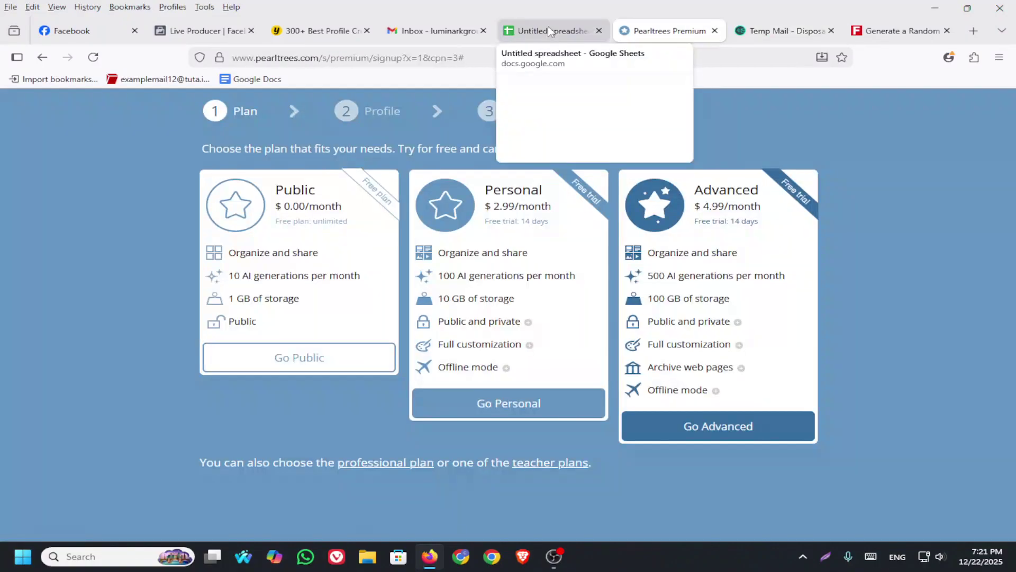
{"action": "left_click", "coordinate": [553, 31]}
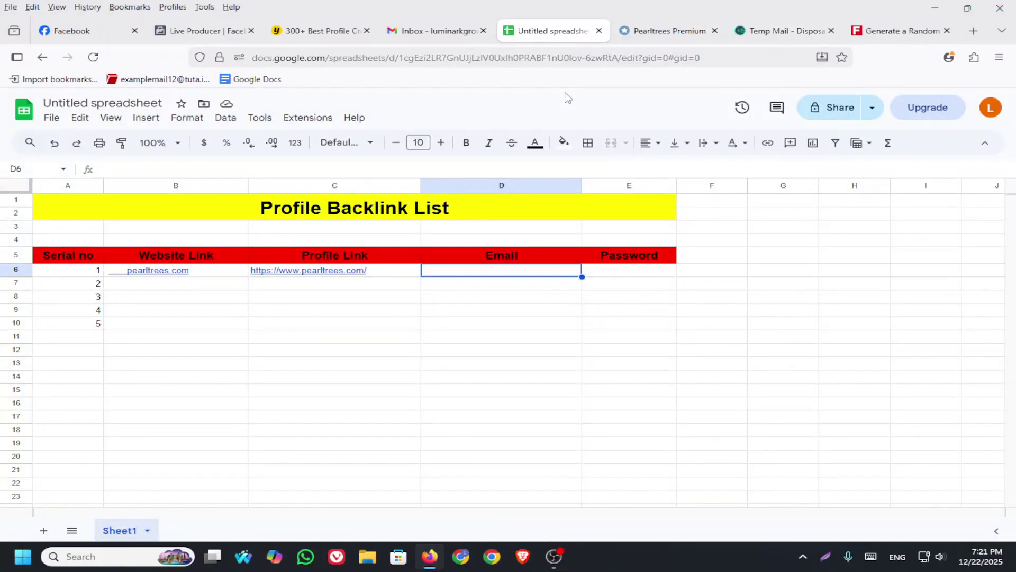
{"action": "double_click", "coordinate": [492, 266]}
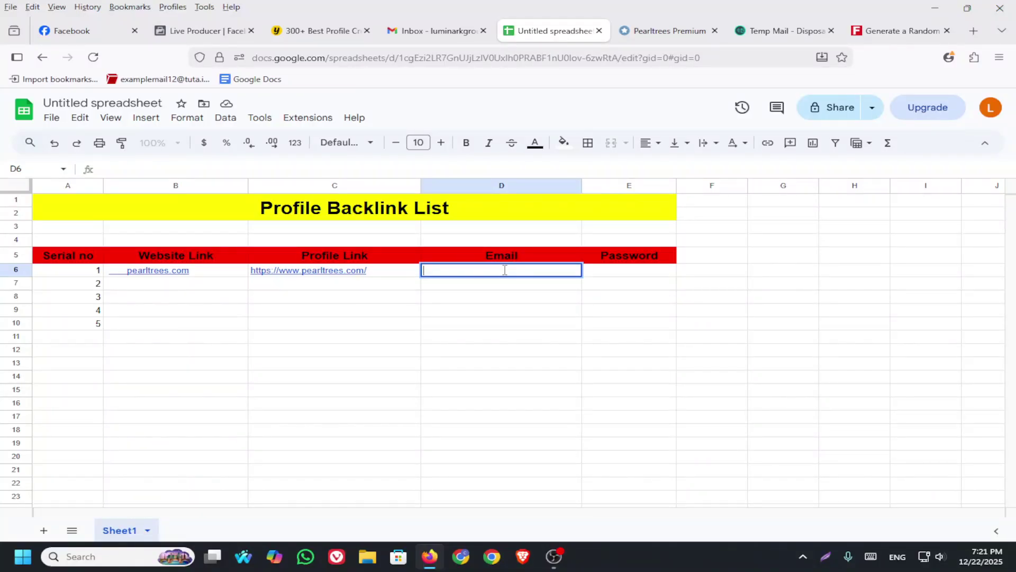
{"action": "key", "text": "ctrl+v"}
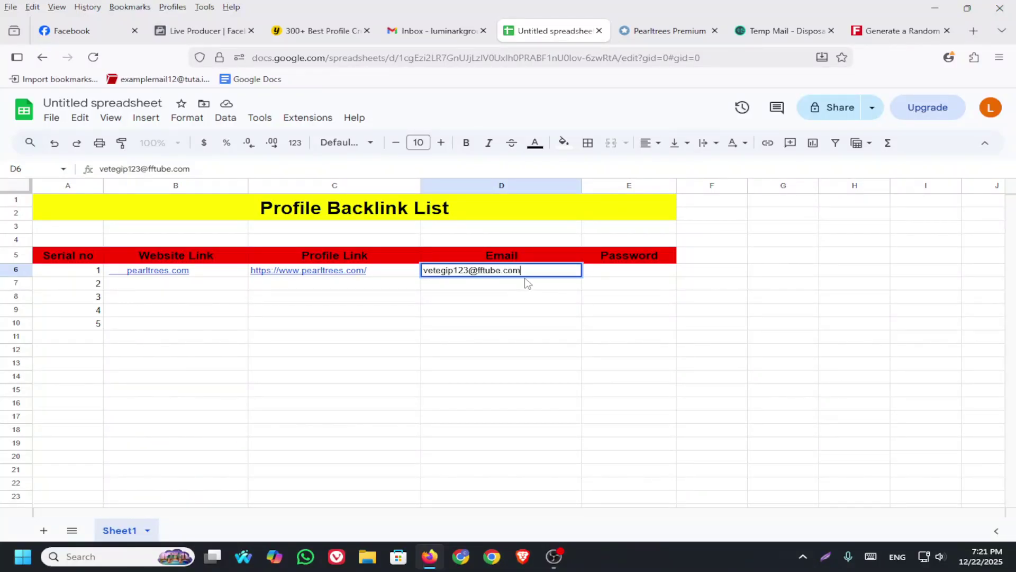
{"action": "left_click", "coordinate": [620, 270]}
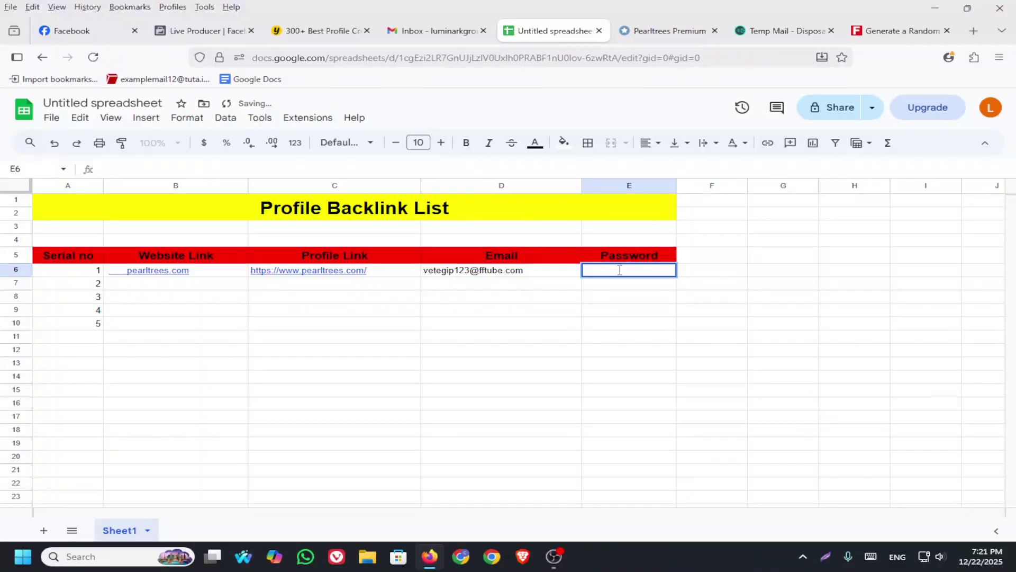
Step: Enter the account password (generated first name plus a suffix) in E6, then return to Pearltrees
{"action": "left_click", "coordinate": [899, 30]}
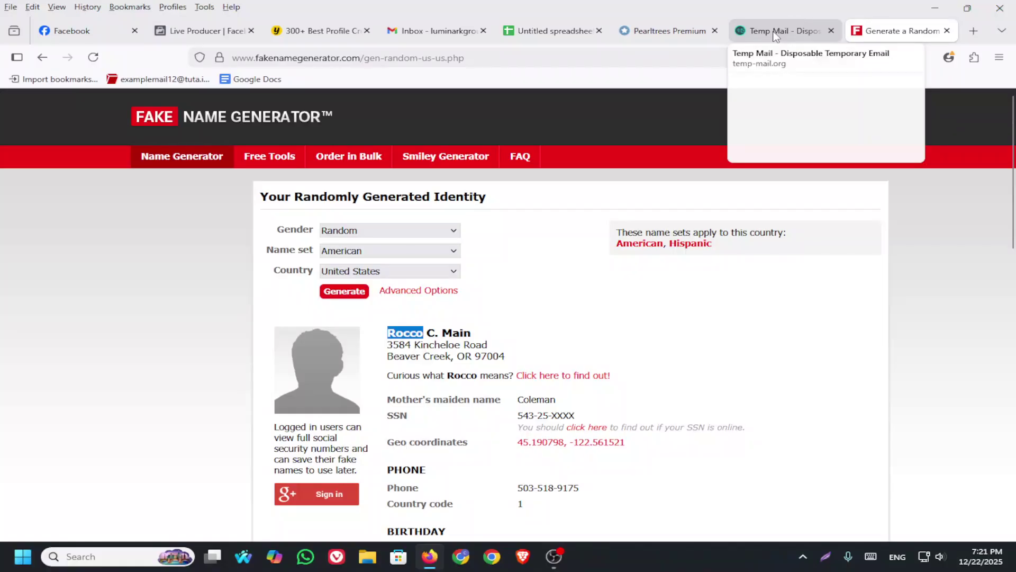
{"action": "left_click", "coordinate": [664, 31]}
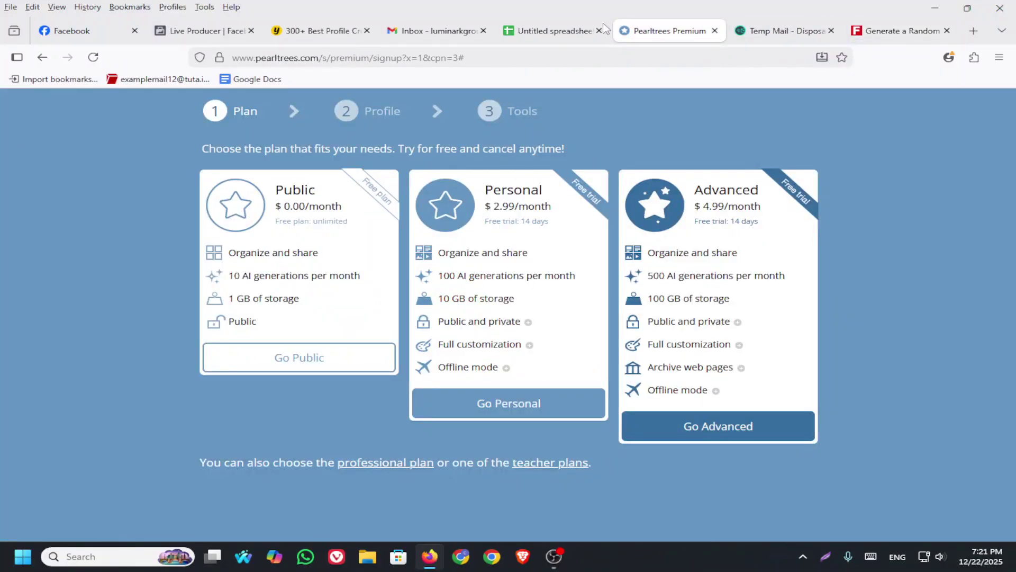
{"action": "left_click", "coordinate": [603, 25]}
{"action": "double_click", "coordinate": [630, 269]}
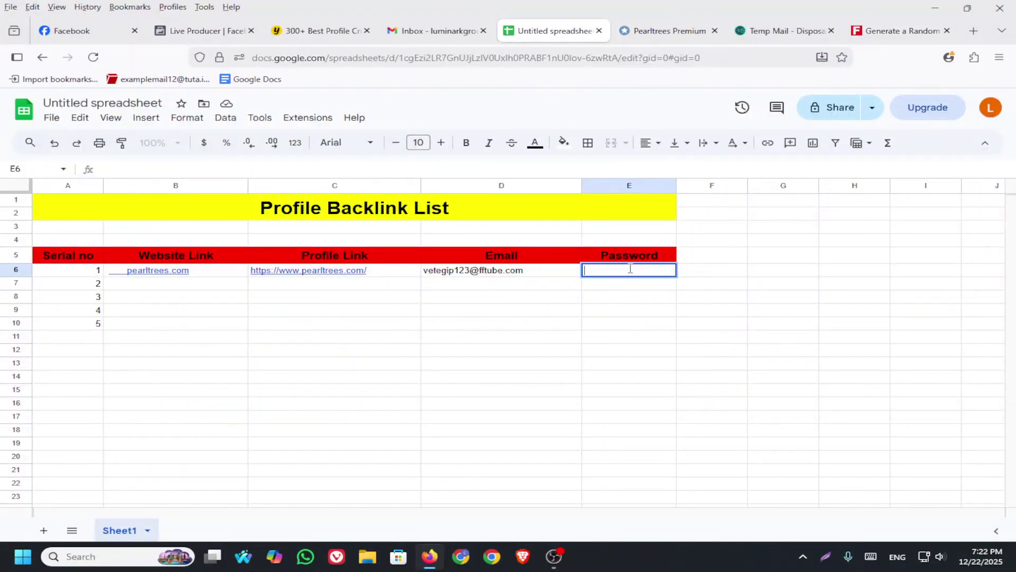
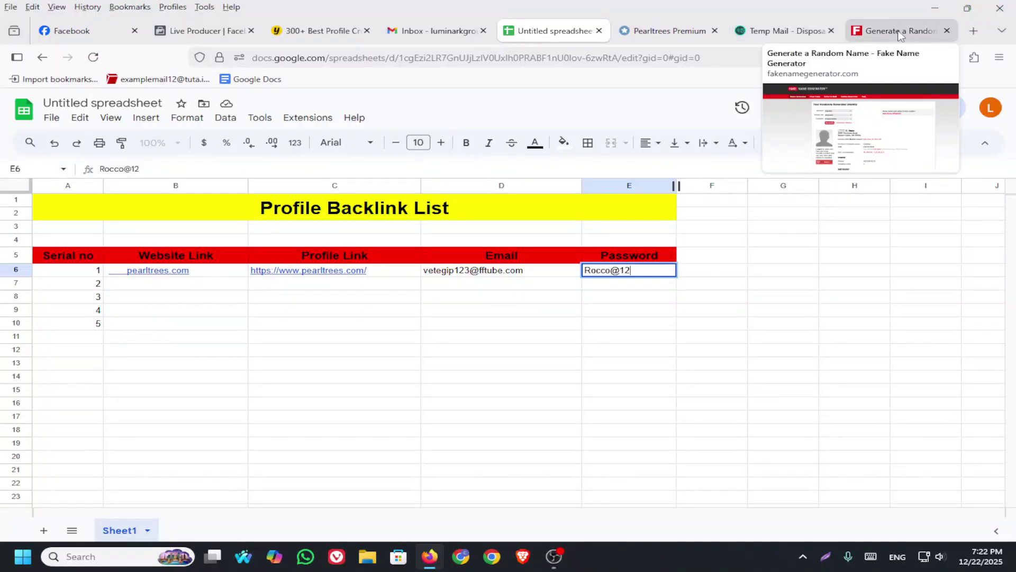
{"action": "left_click", "coordinate": [670, 31]}
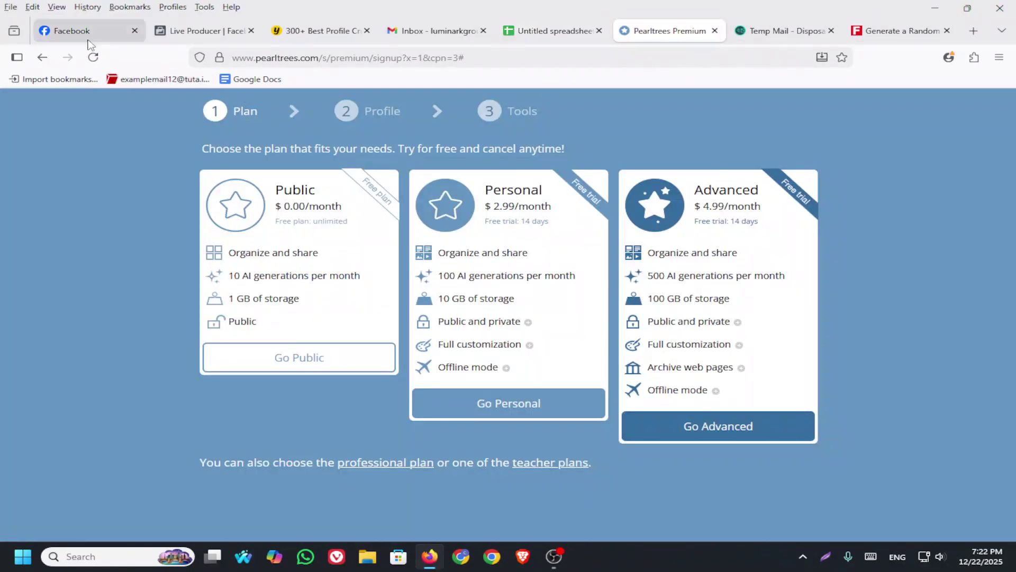
Step: Navigate back from the Pearltrees plan page, past the new profile, to a blank new tab
{"action": "left_click", "coordinate": [43, 59]}
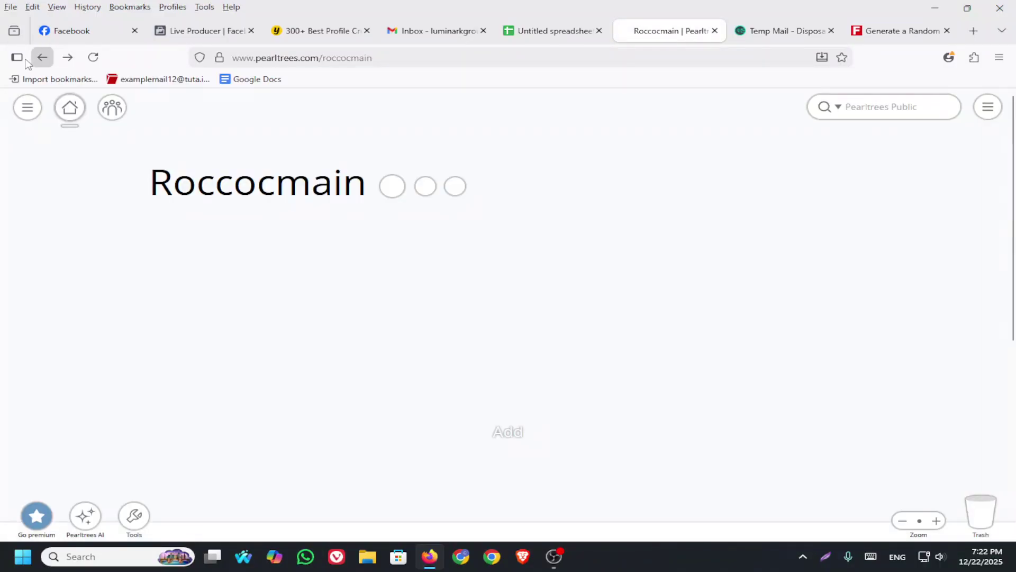
{"action": "left_click", "coordinate": [43, 60]}
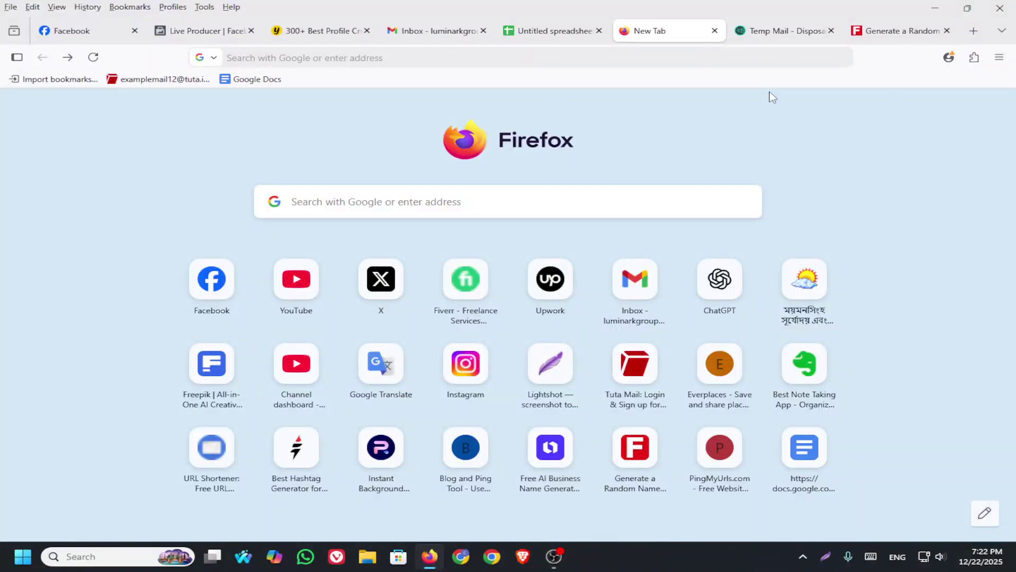
Step: Copy spiceworks.com from the profile-creation list and load it in the new tab
{"action": "left_click", "coordinate": [526, 59]}
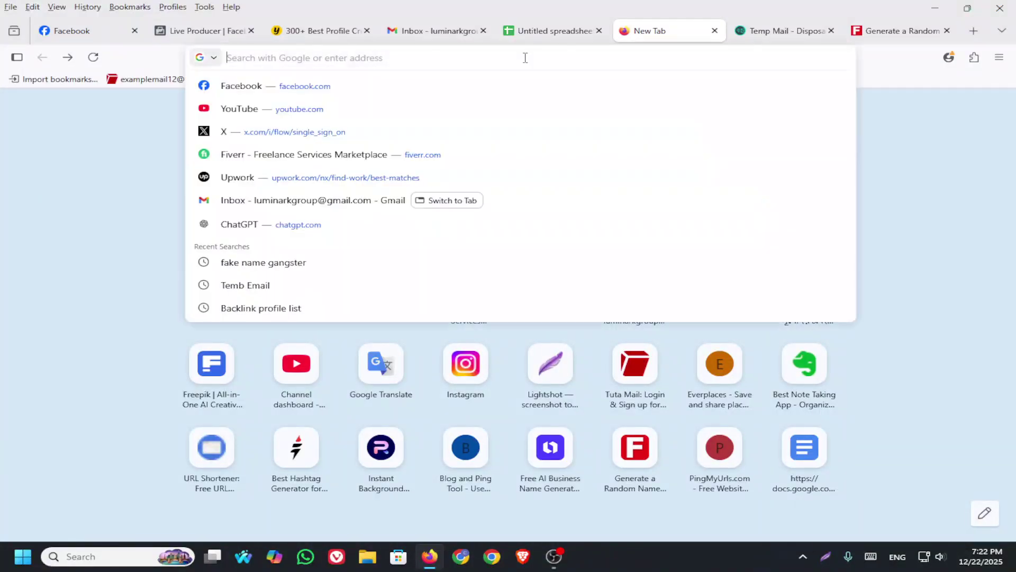
{"action": "left_click", "coordinate": [339, 36]}
{"action": "left_click", "coordinate": [400, 328]}
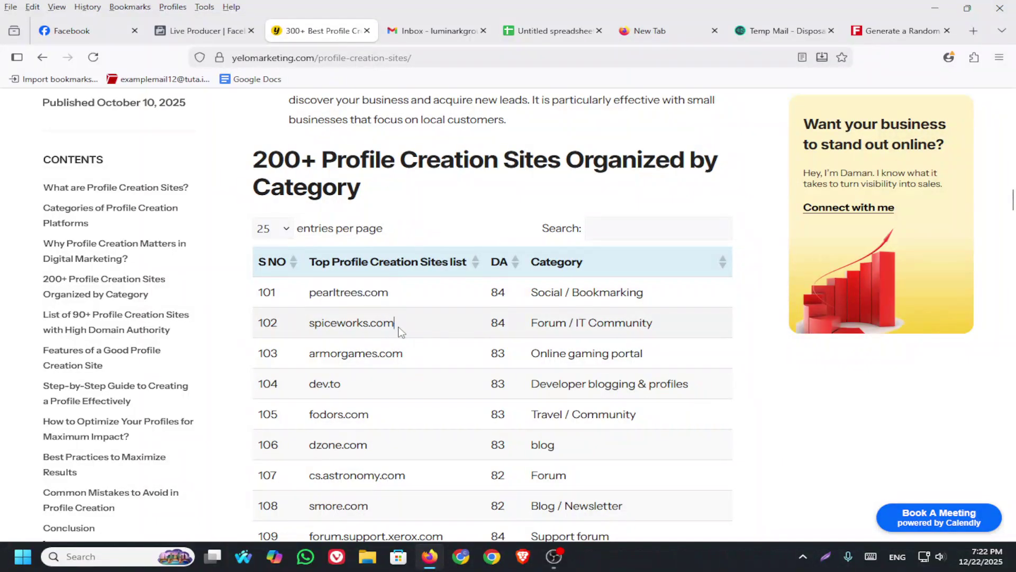
{"action": "left_click_drag", "start_coordinate": [400, 328], "coordinate": [306, 334]}
{"action": "key", "text": "ctrl+c"}
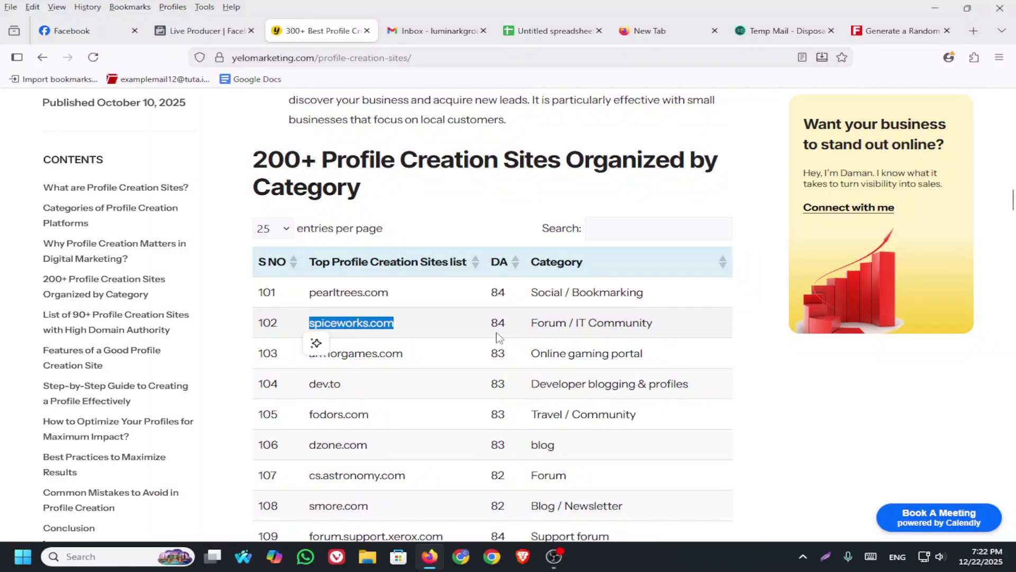
{"action": "left_click", "coordinate": [579, 59]}
{"action": "key", "text": "ctrl+a"}
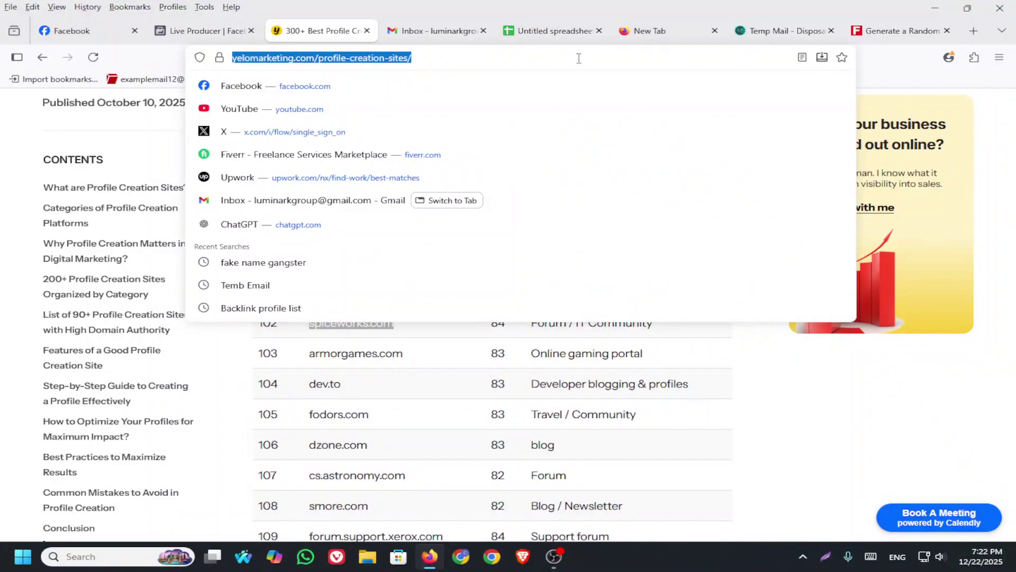
{"action": "left_click", "coordinate": [579, 58]}
{"action": "left_click", "coordinate": [657, 31]}
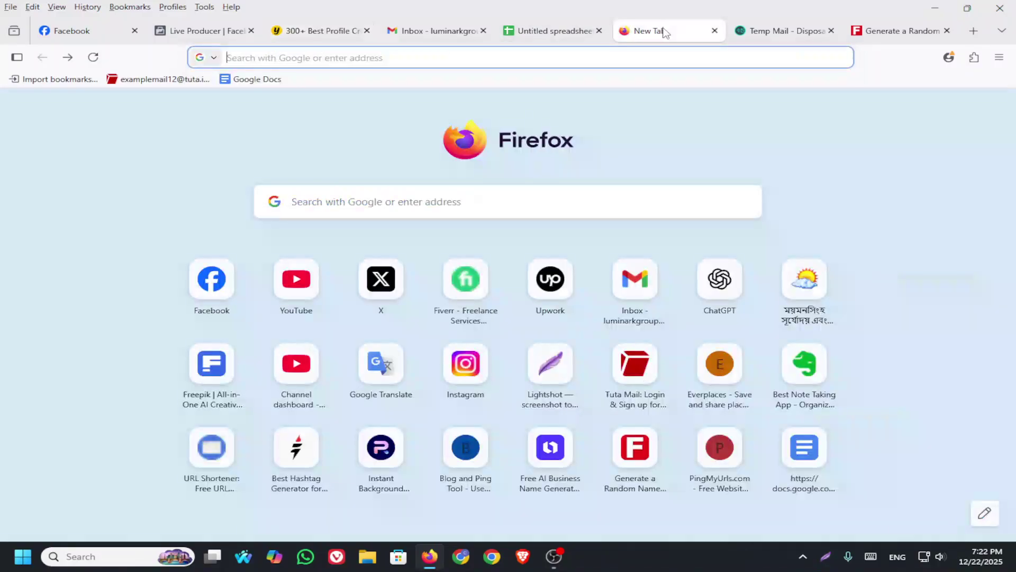
{"action": "left_click", "coordinate": [447, 57]}
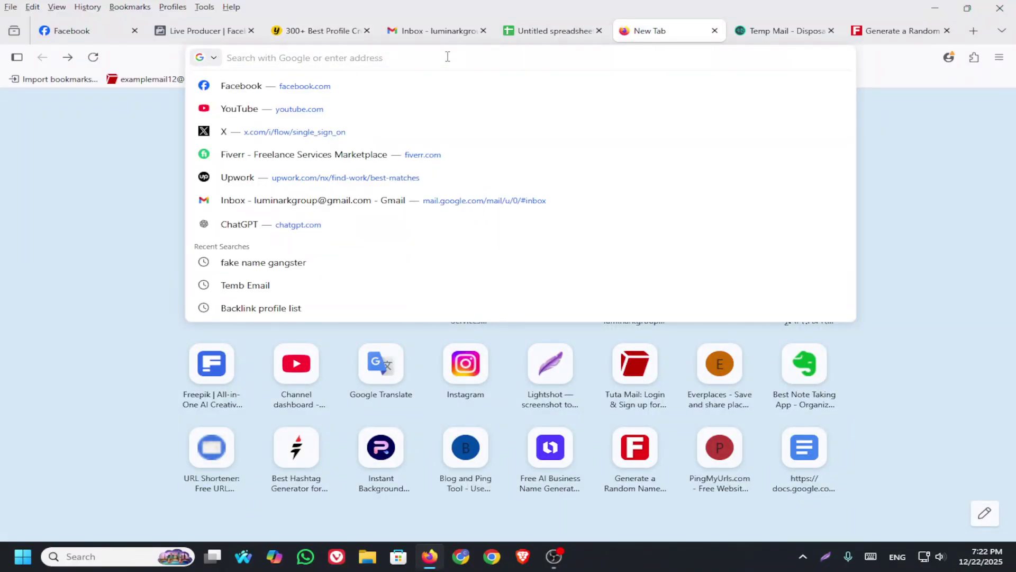
{"action": "key", "text": "ctrl+v"}
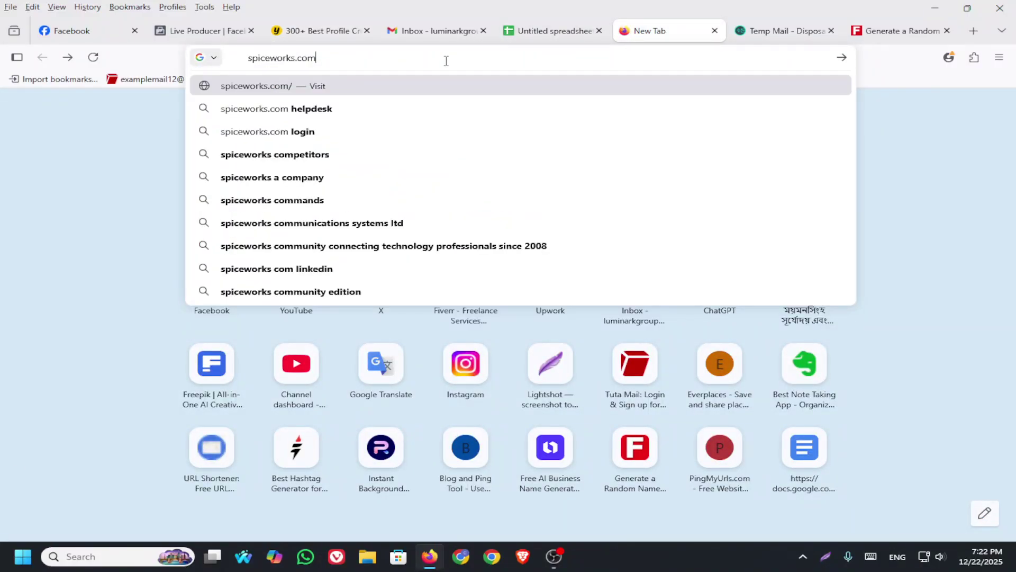
{"action": "key", "text": "Return"}
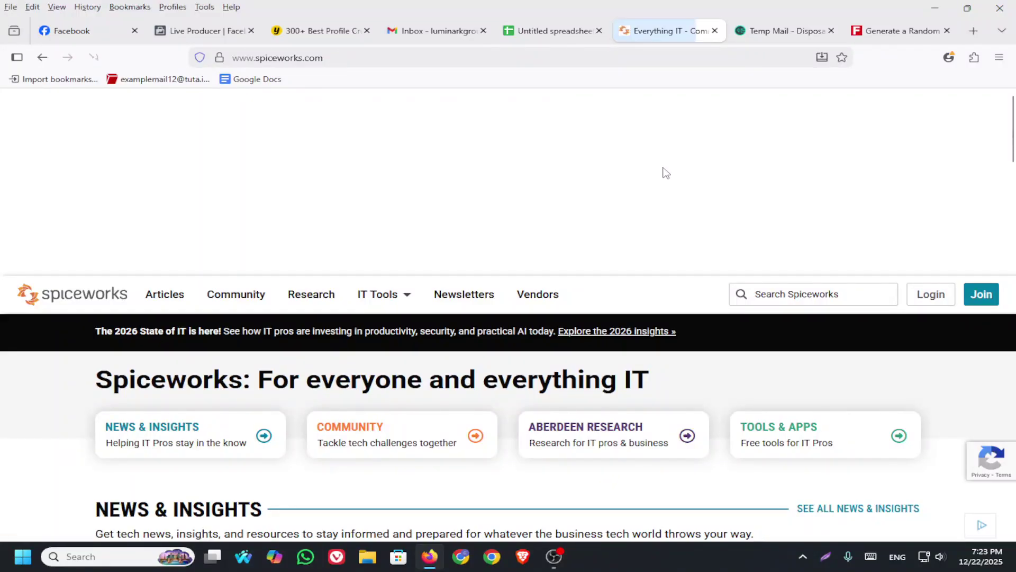
{"action": "scroll", "coordinate": [654, 160], "scroll_direction": "down", "scroll_amount": 7}
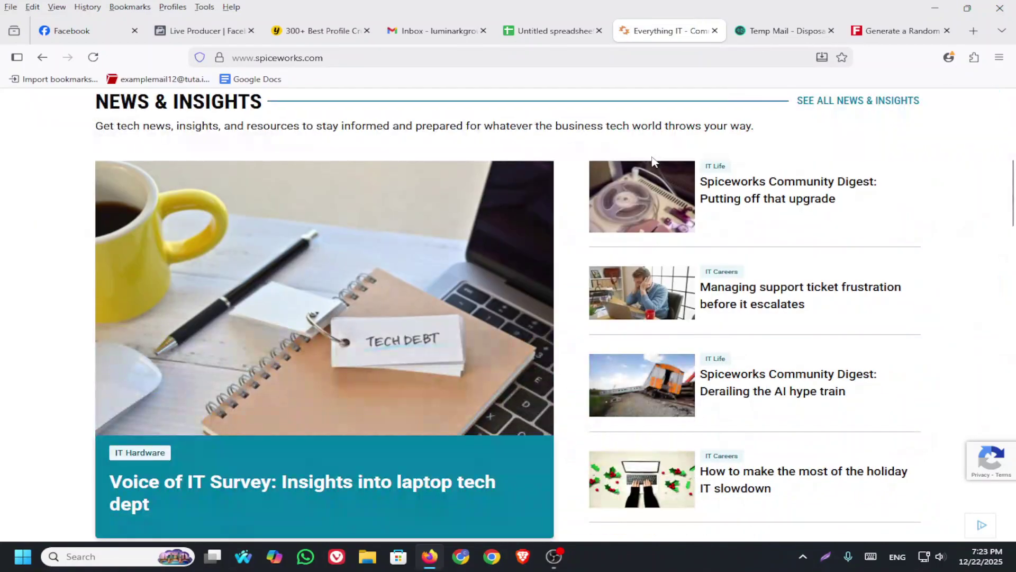
{"action": "scroll", "coordinate": [654, 160], "scroll_direction": "up", "scroll_amount": 7}
{"action": "scroll", "coordinate": [933, 264], "scroll_direction": "up", "scroll_amount": 1}
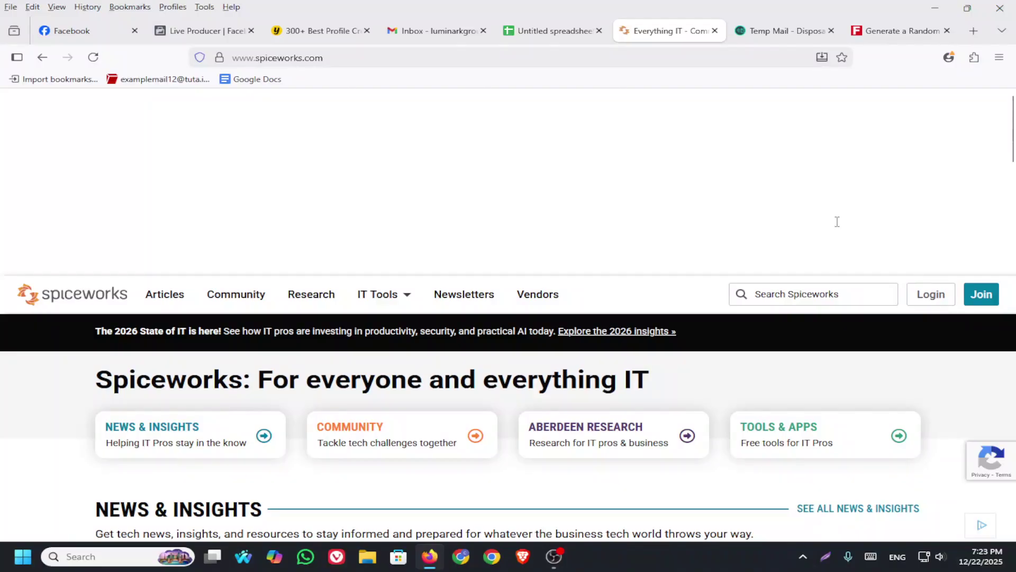
{"action": "scroll", "coordinate": [883, 332], "scroll_direction": "down", "scroll_amount": 5}
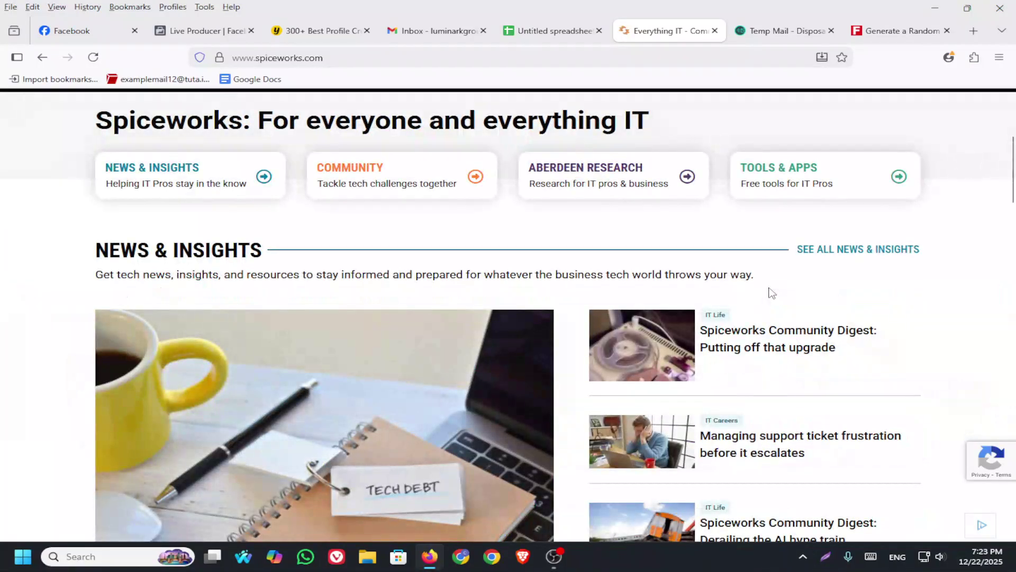
{"action": "scroll", "coordinate": [709, 152], "scroll_direction": "down", "scroll_amount": 10}
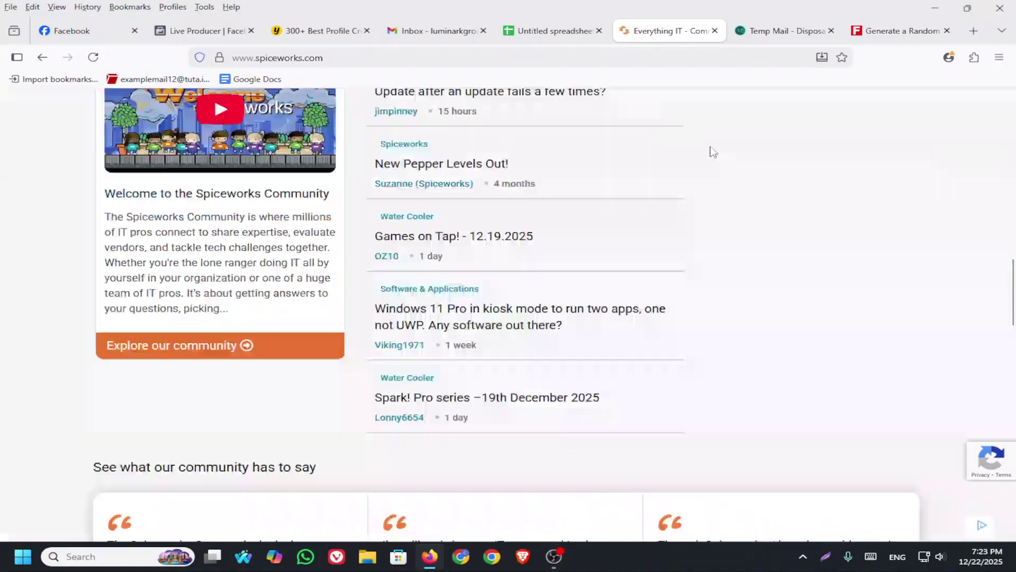
{"action": "scroll", "coordinate": [601, 324], "scroll_direction": "down", "scroll_amount": 5}
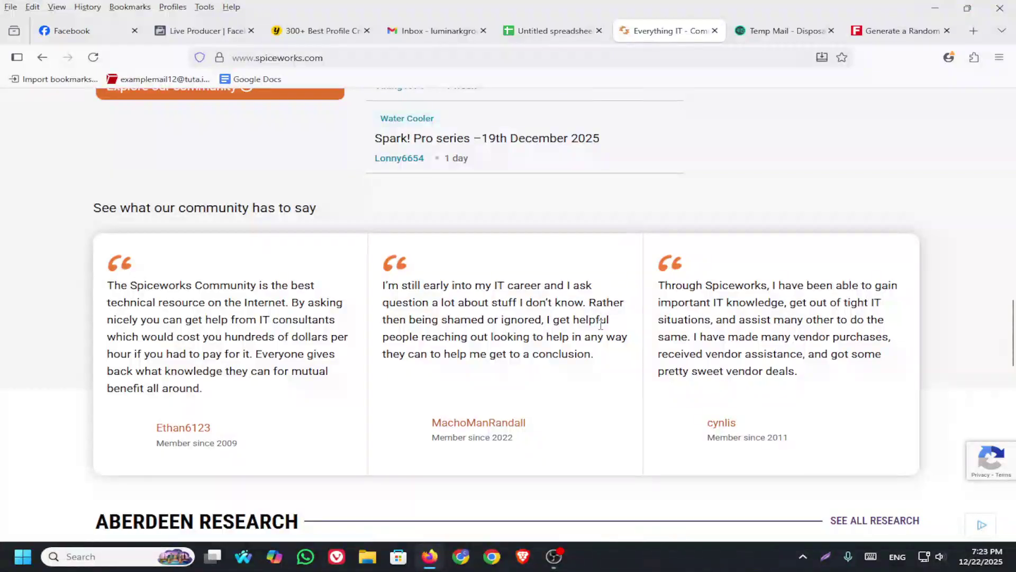
{"action": "scroll", "coordinate": [601, 324], "scroll_direction": "down", "scroll_amount": 10}
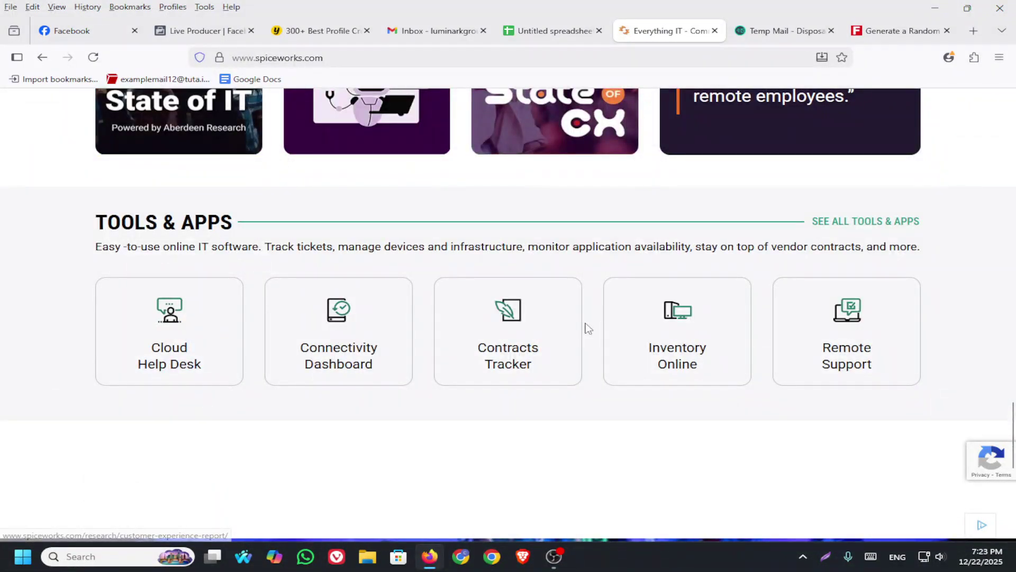
{"action": "scroll", "coordinate": [588, 328], "scroll_direction": "down", "scroll_amount": 5}
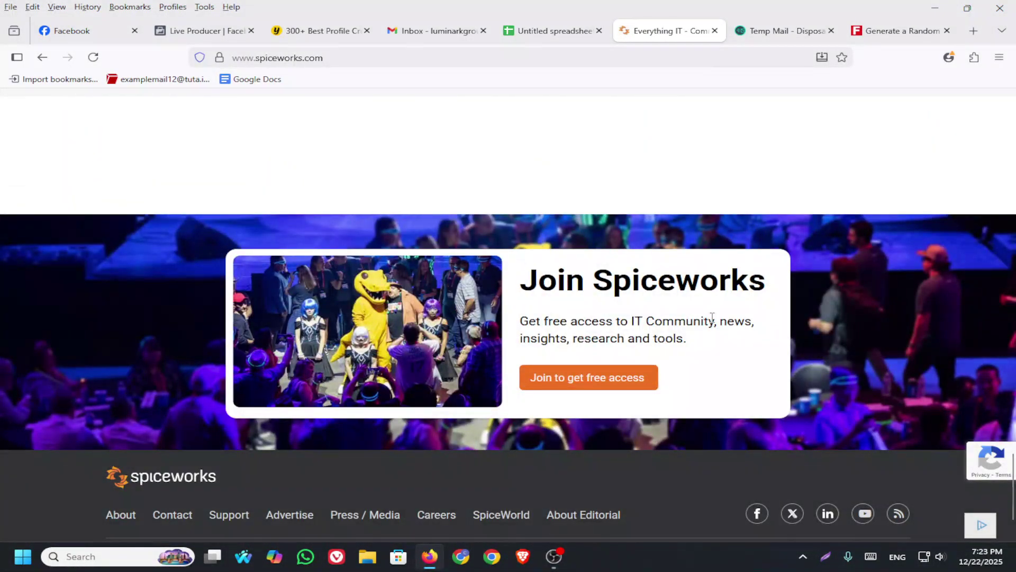
{"action": "scroll", "coordinate": [730, 329], "scroll_direction": "down", "scroll_amount": 2}
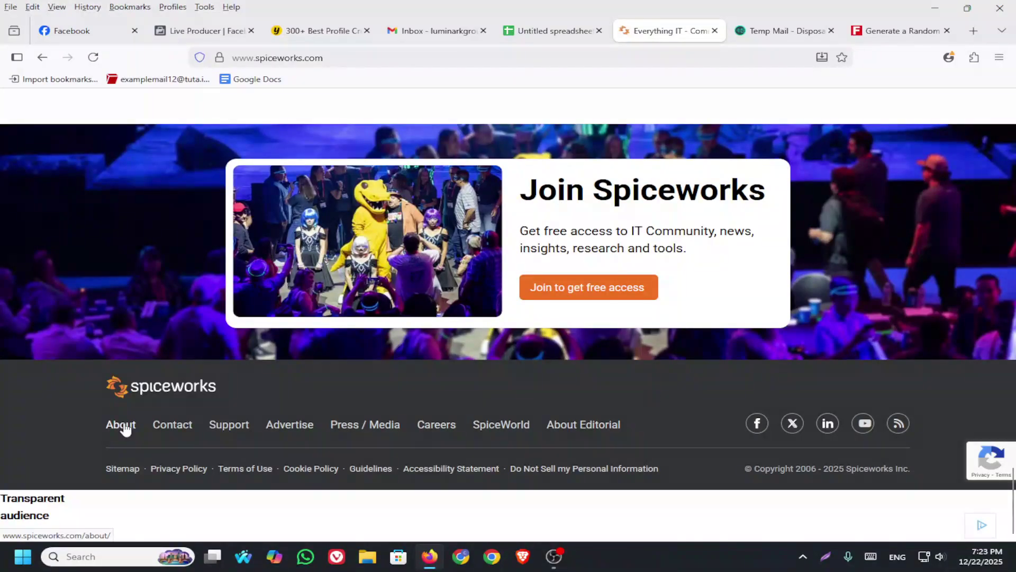
{"action": "key", "text": "Home"}
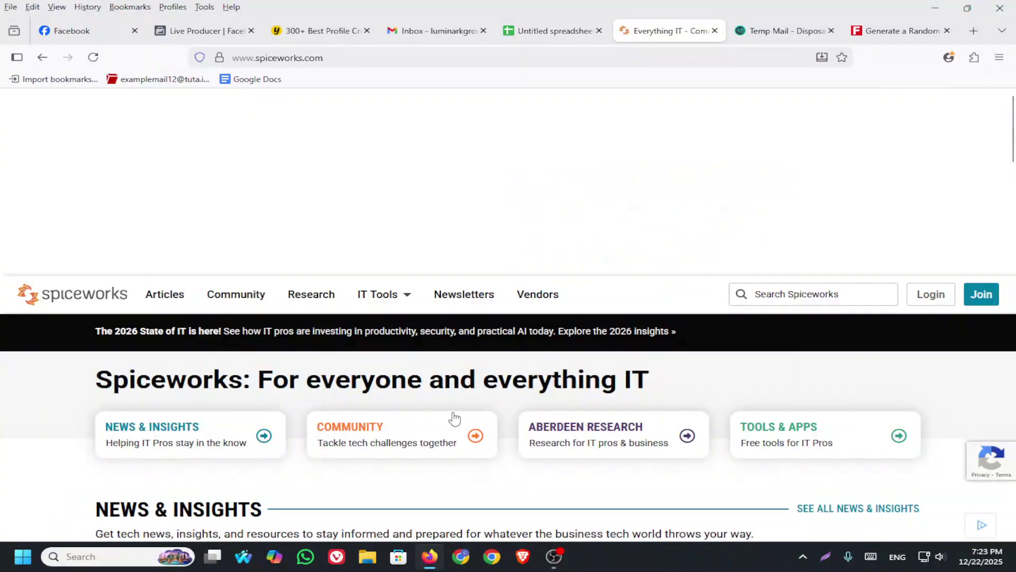
{"action": "scroll", "coordinate": [487, 455], "scroll_direction": "down", "scroll_amount": 10}
{"action": "scroll", "coordinate": [487, 454], "scroll_direction": "down", "scroll_amount": 10}
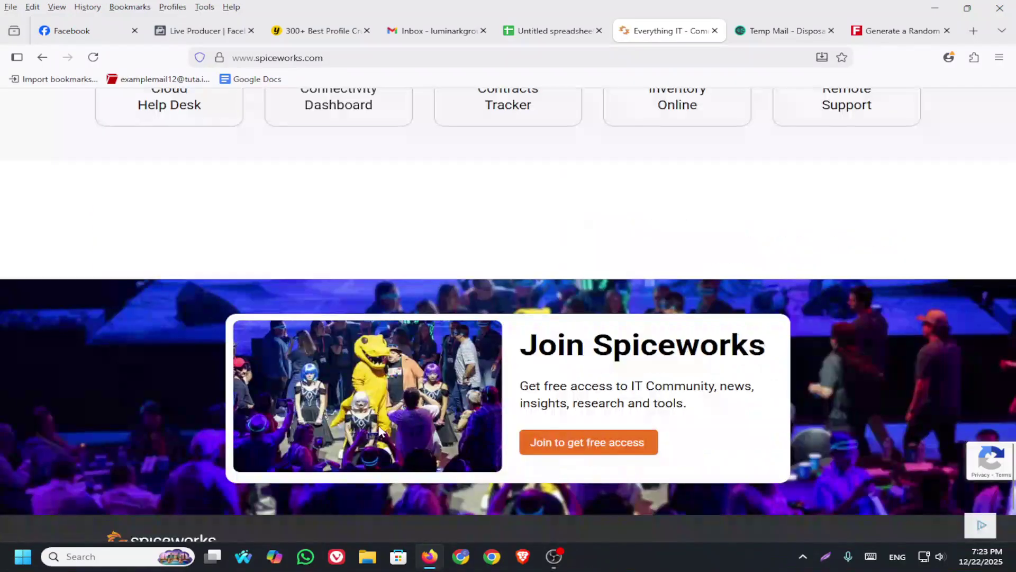
{"action": "scroll", "coordinate": [379, 430], "scroll_direction": "down", "scroll_amount": 3}
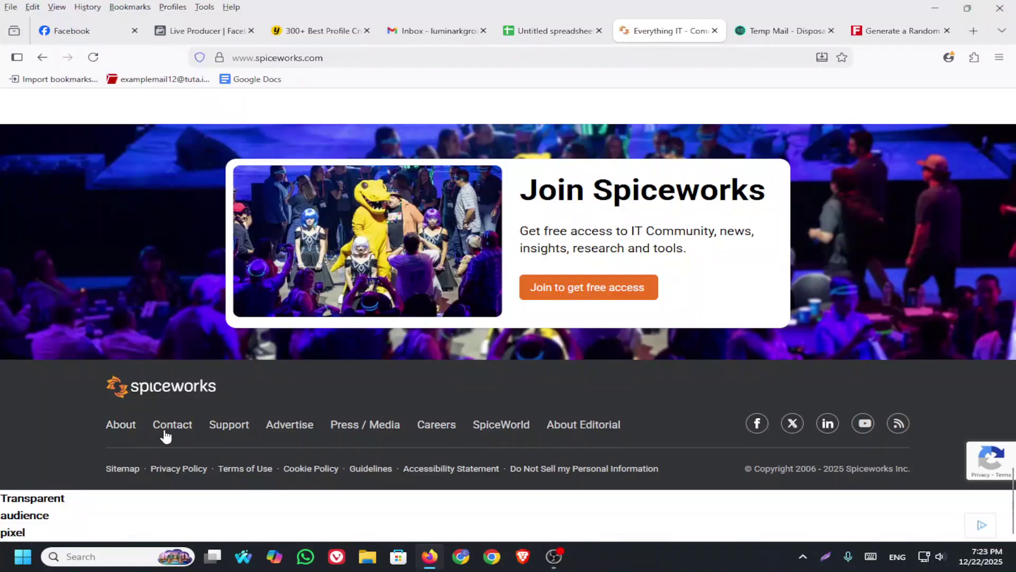
Step: Read through the About Spiceworks page, then go back to the Spiceworks homepage
{"action": "left_click", "coordinate": [122, 429]}
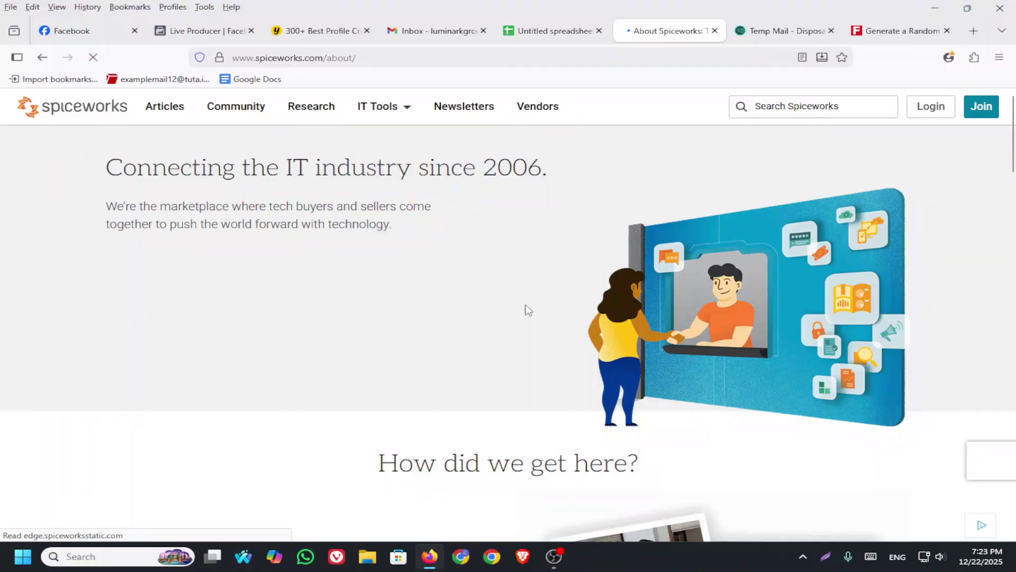
{"action": "scroll", "coordinate": [528, 310], "scroll_direction": "down", "scroll_amount": 10}
{"action": "scroll", "coordinate": [526, 306], "scroll_direction": "down", "scroll_amount": 10}
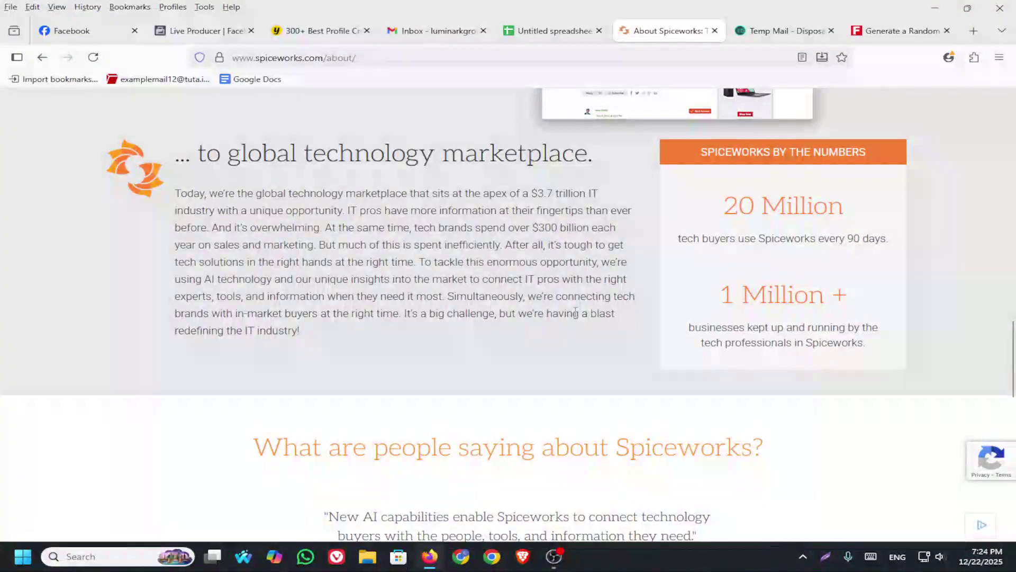
{"action": "scroll", "coordinate": [576, 313], "scroll_direction": "down", "scroll_amount": 15}
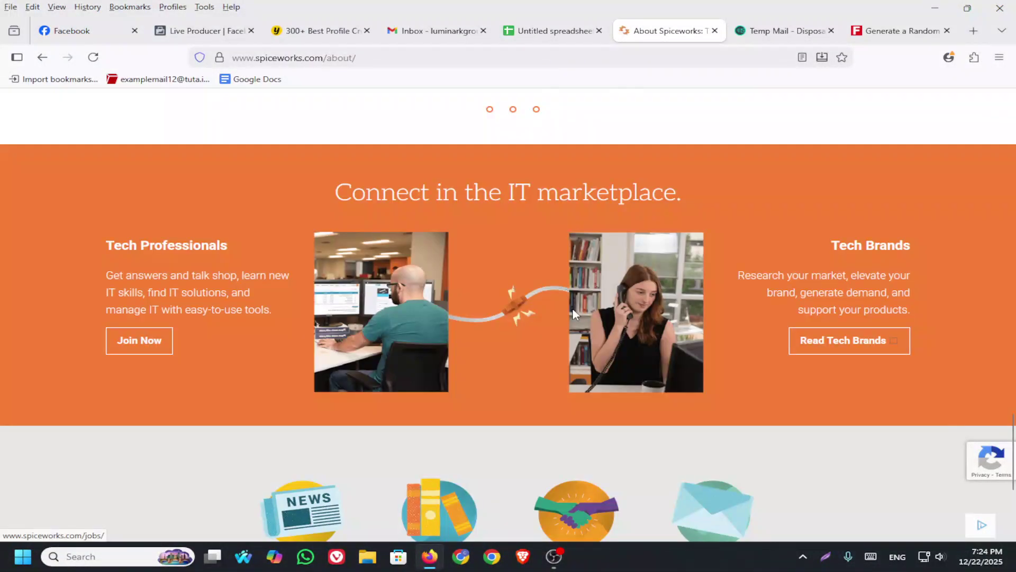
{"action": "scroll", "coordinate": [576, 314], "scroll_direction": "down", "scroll_amount": 2}
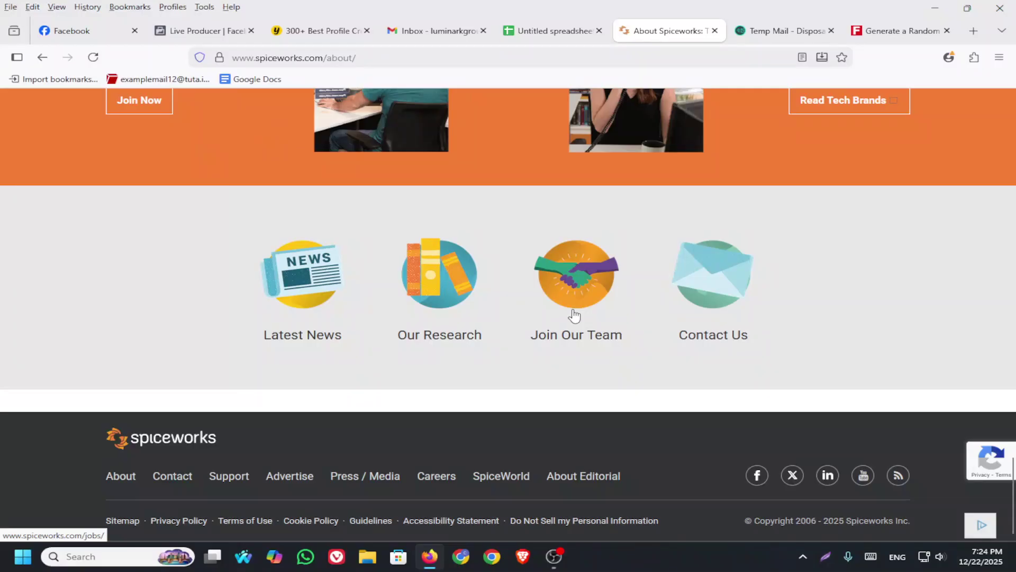
{"action": "left_click", "coordinate": [43, 58]}
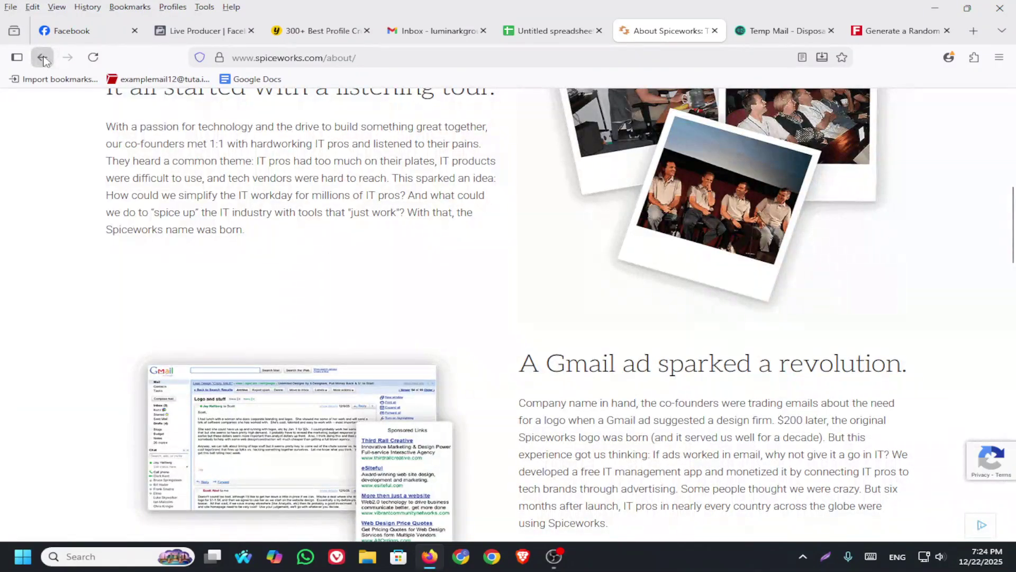
{"action": "left_click", "coordinate": [42, 58]}
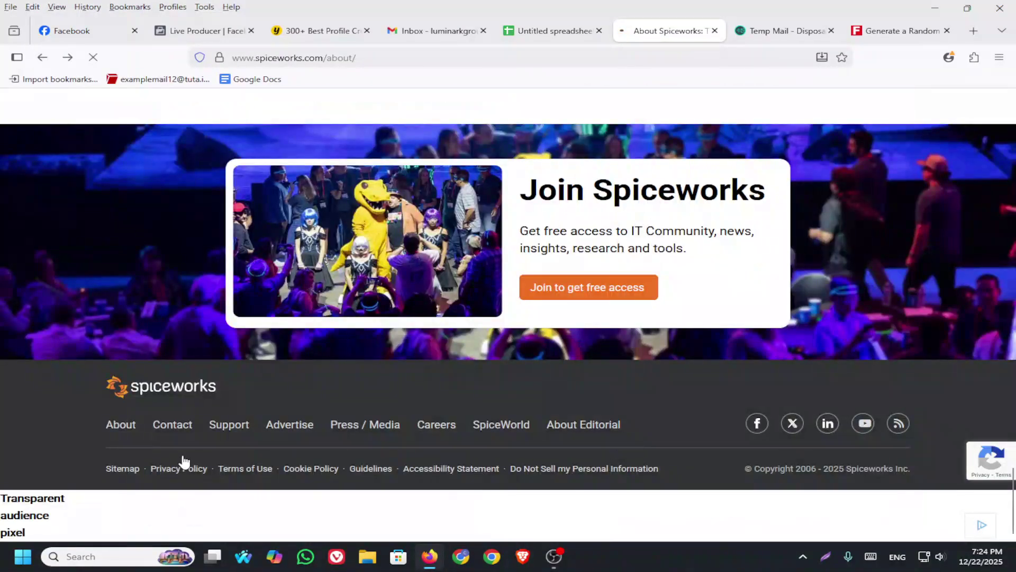
Step: Look over the Spiceworks Contact page, then go back to the blank new tab
{"action": "left_click", "coordinate": [171, 426]}
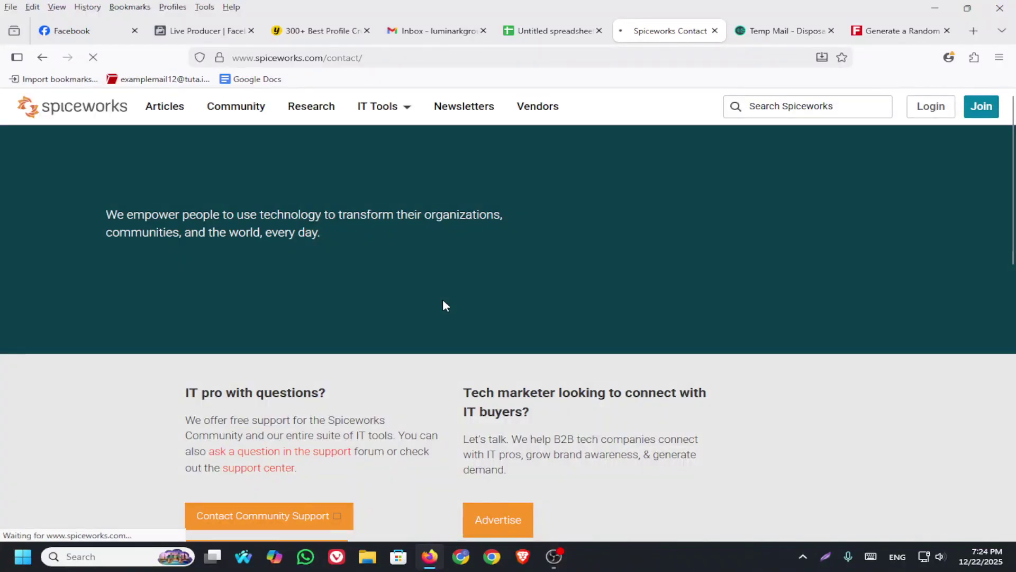
{"action": "scroll", "coordinate": [444, 302], "scroll_direction": "down", "scroll_amount": 6}
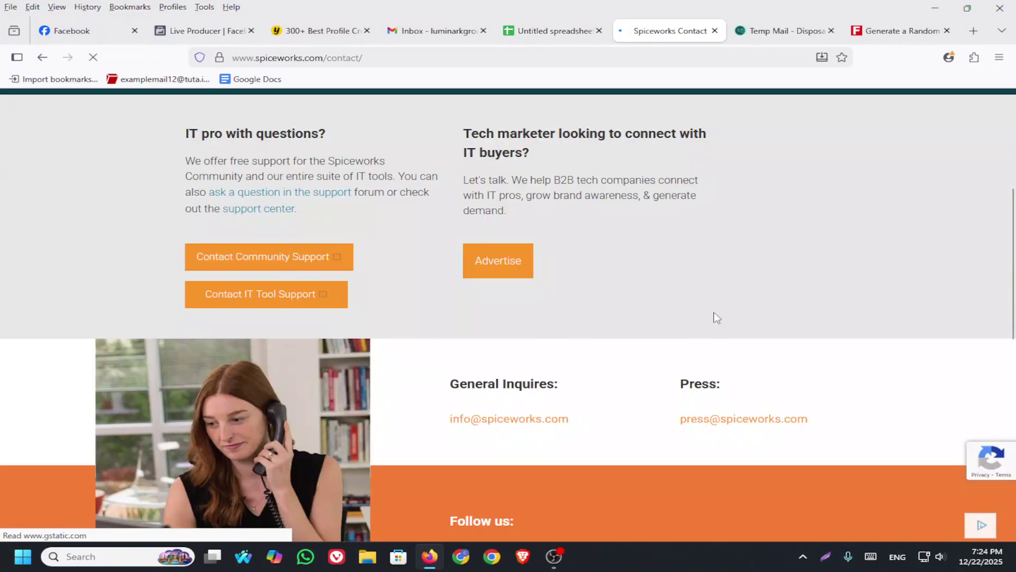
{"action": "scroll", "coordinate": [716, 317], "scroll_direction": "down", "scroll_amount": 1}
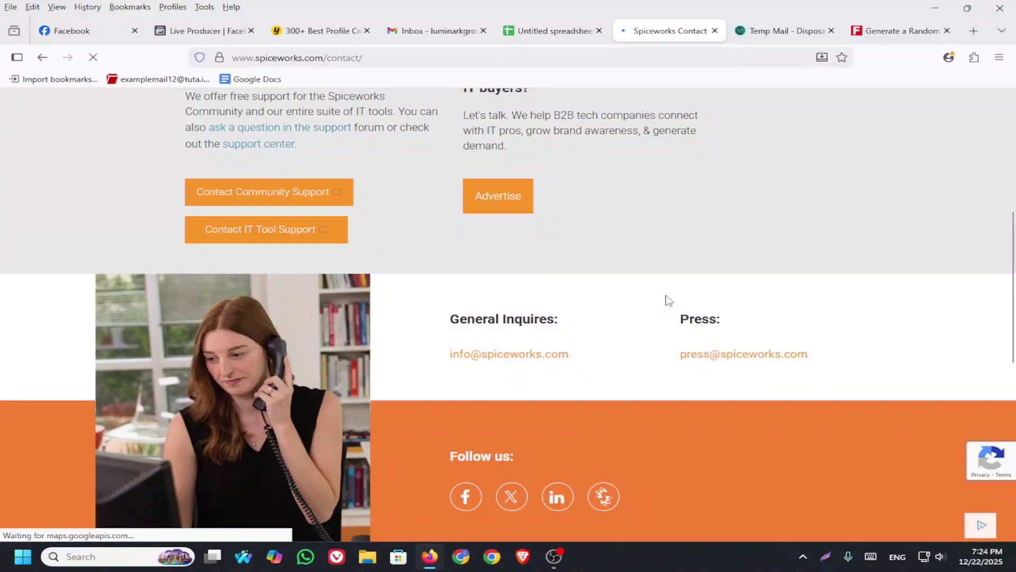
{"action": "scroll", "coordinate": [725, 313], "scroll_direction": "up", "scroll_amount": 5}
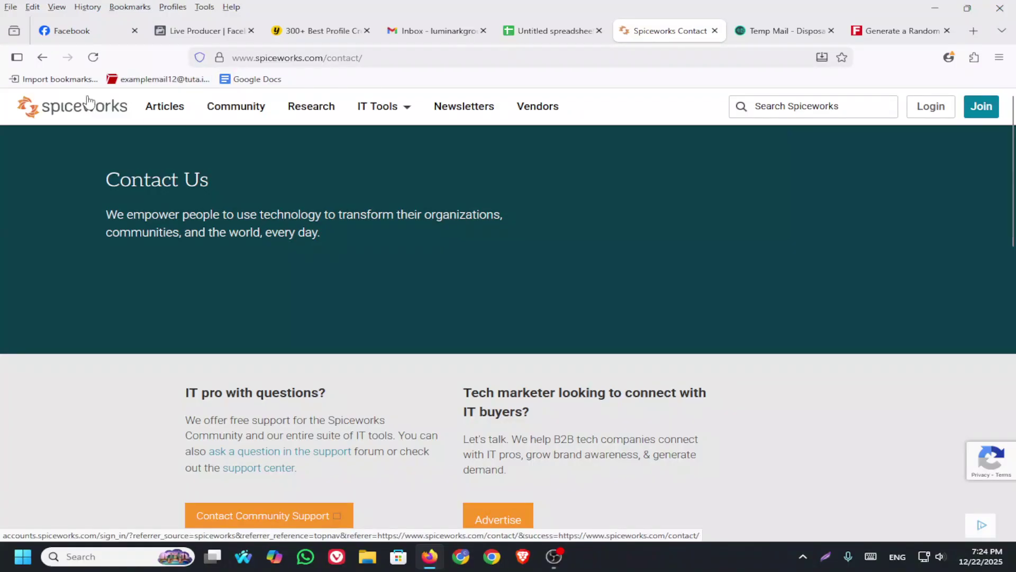
{"action": "left_click", "coordinate": [43, 58]}
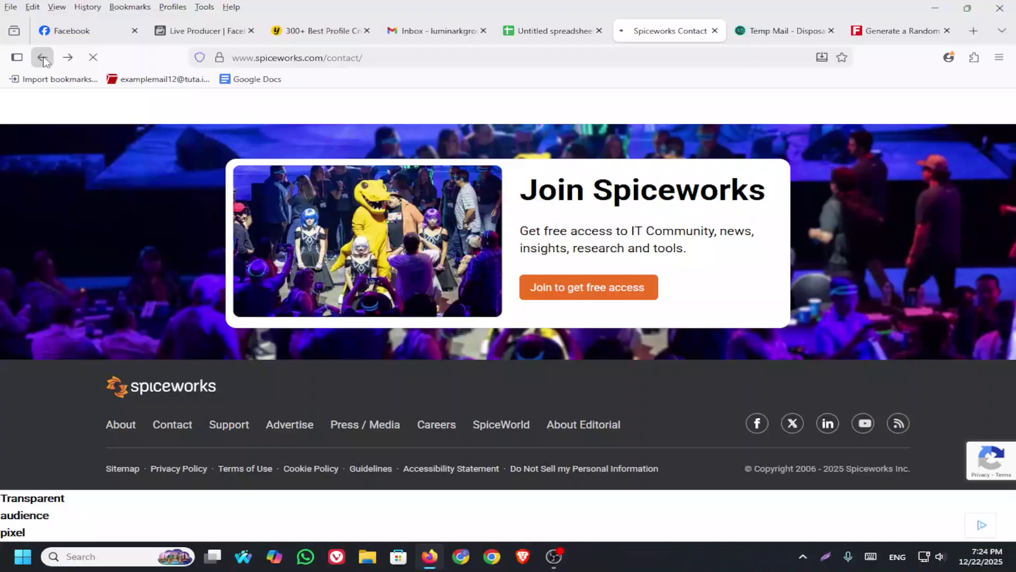
{"action": "left_click", "coordinate": [43, 58]}
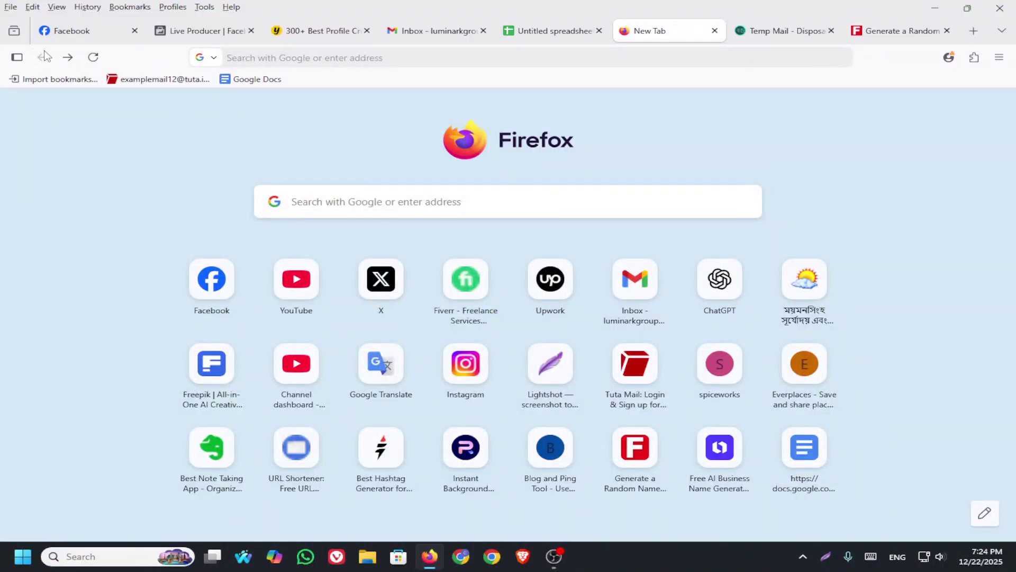
Step: Copy armorgames.com from the profile-creation list and load it in the new tab
{"action": "left_click", "coordinate": [321, 31]}
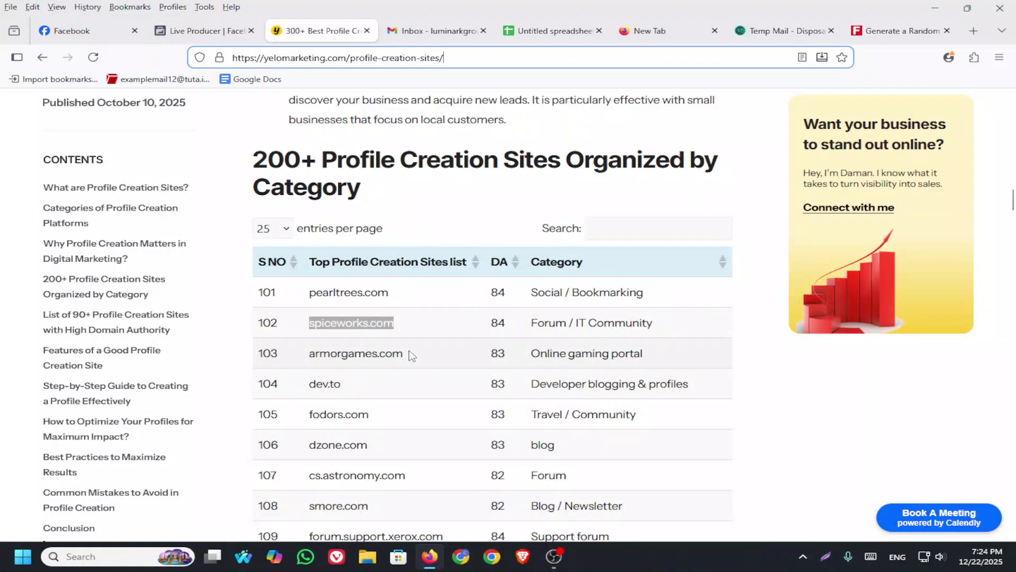
{"action": "left_click_drag", "start_coordinate": [412, 355], "coordinate": [311, 365]}
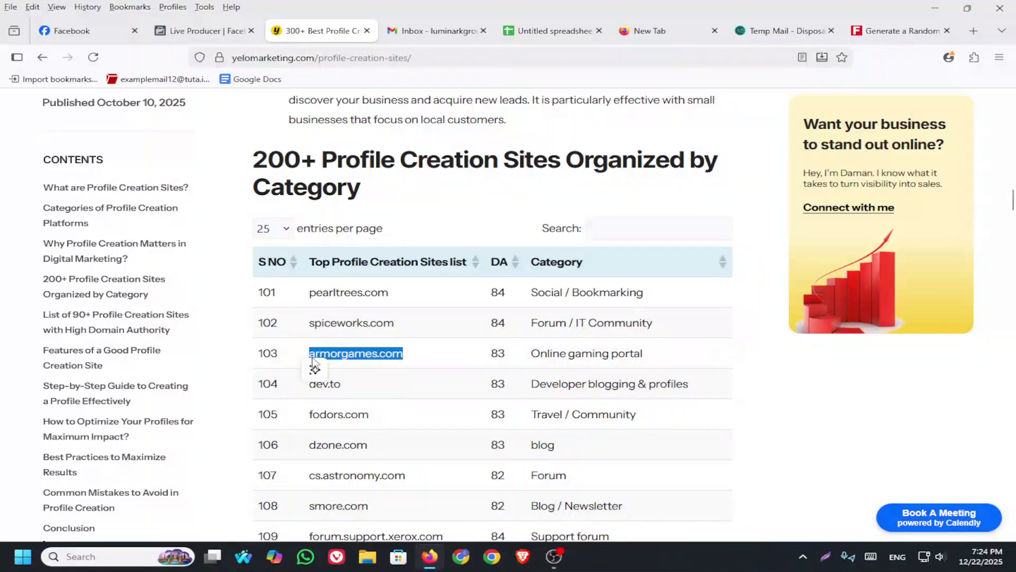
{"action": "left_click", "coordinate": [617, 30]}
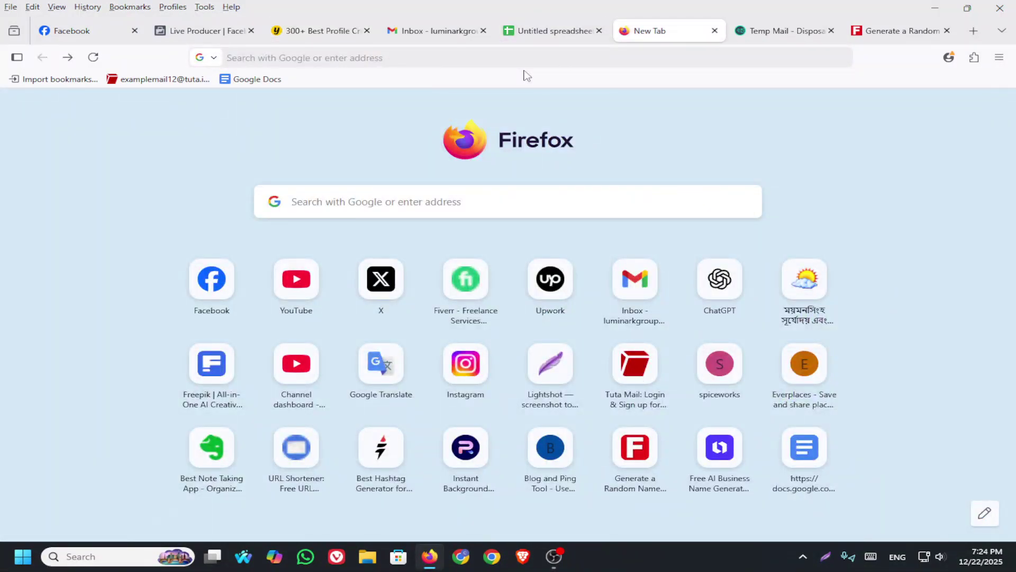
{"action": "left_click", "coordinate": [453, 201]}
{"action": "type", "text": "armorgames.com"}
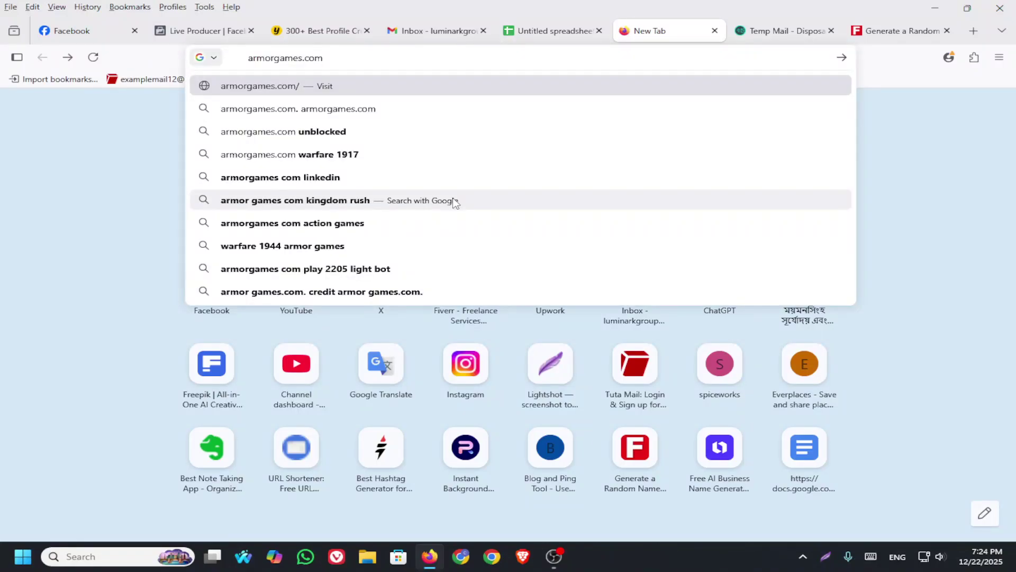
{"action": "key", "text": "Return"}
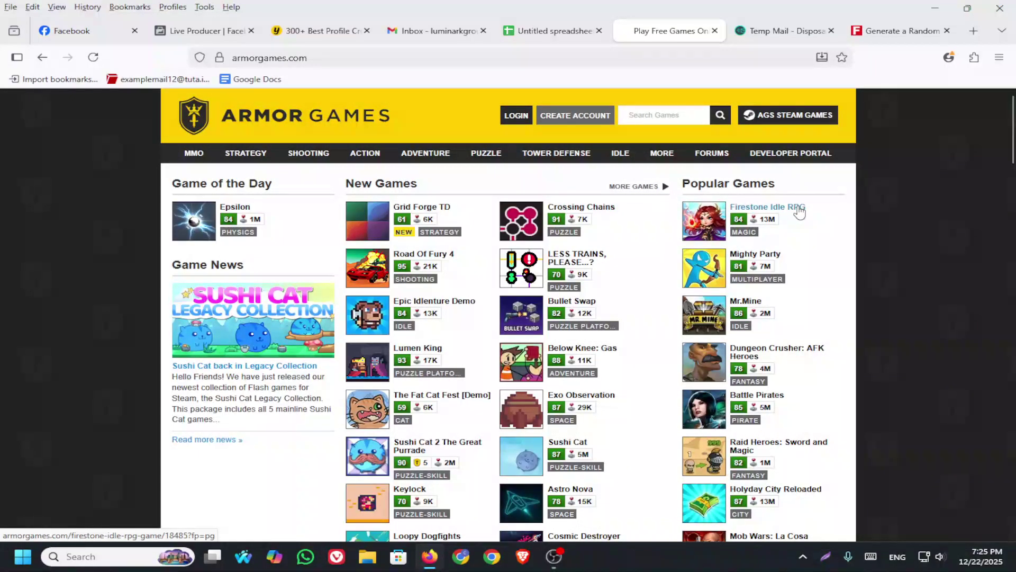
{"action": "scroll", "coordinate": [638, 265], "scroll_direction": "down", "scroll_amount": 15}
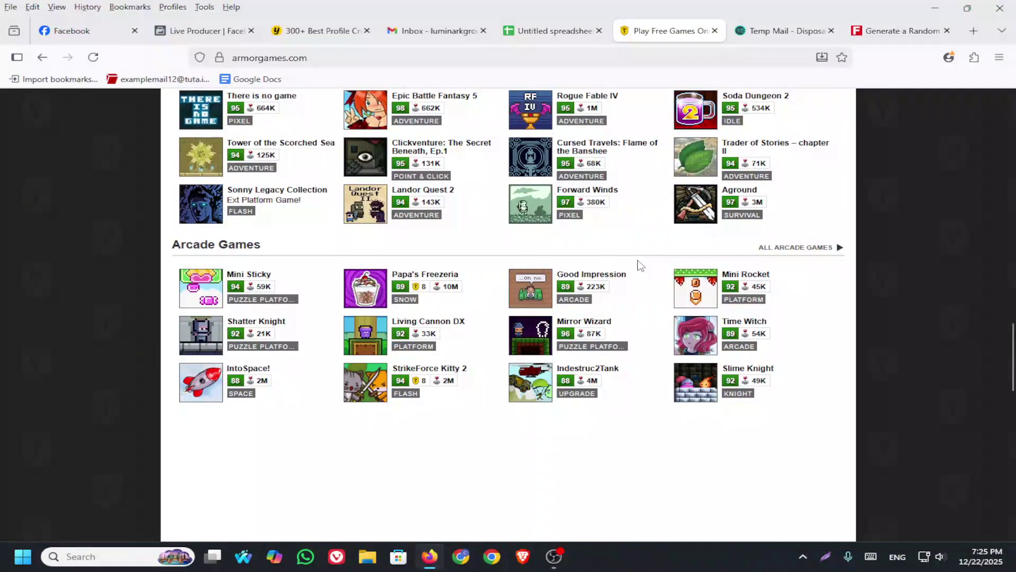
{"action": "scroll", "coordinate": [639, 265], "scroll_direction": "down", "scroll_amount": 10}
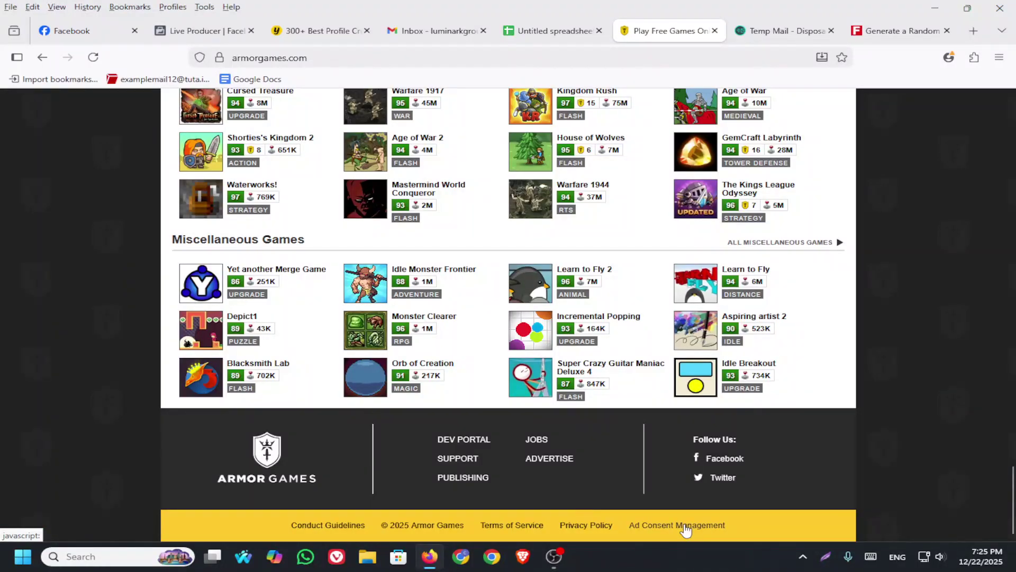
{"action": "scroll", "coordinate": [673, 431], "scroll_direction": "up", "scroll_amount": 10}
{"action": "scroll", "coordinate": [672, 430], "scroll_direction": "up", "scroll_amount": 10}
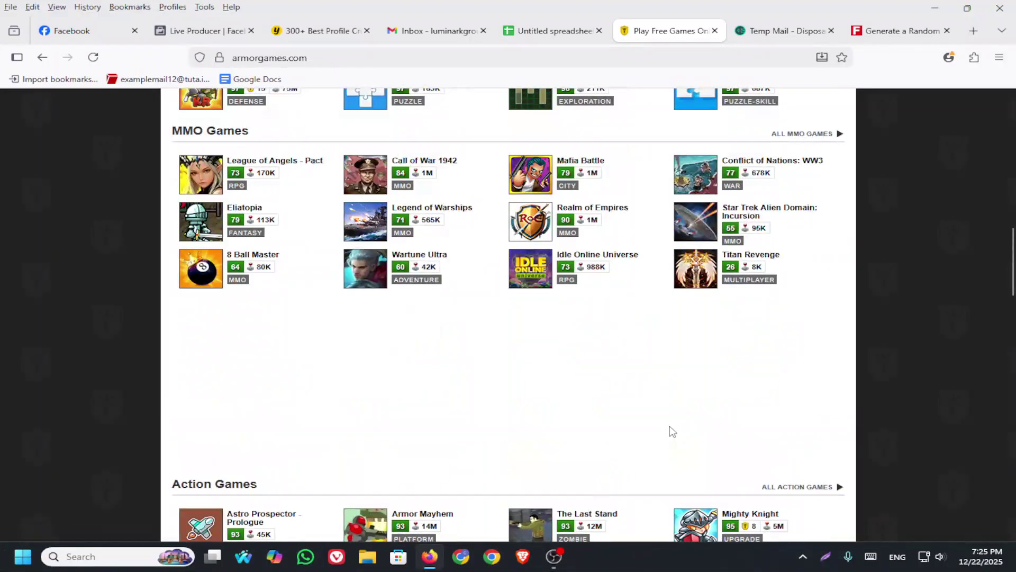
{"action": "scroll", "coordinate": [673, 431], "scroll_direction": "up", "scroll_amount": 10}
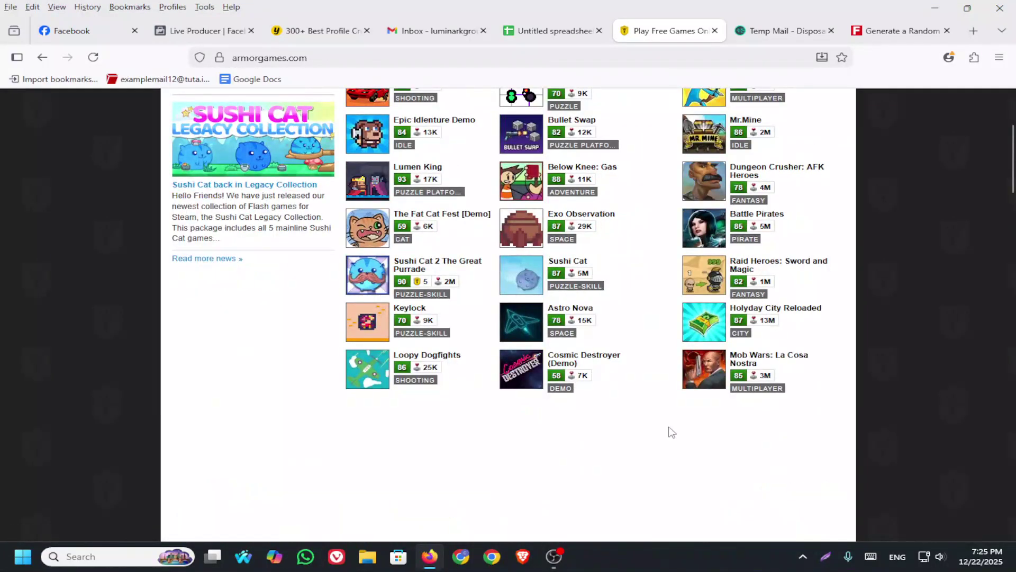
{"action": "scroll", "coordinate": [672, 432], "scroll_direction": "up", "scroll_amount": 3}
{"action": "mouse_move", "coordinate": [609, 413]}
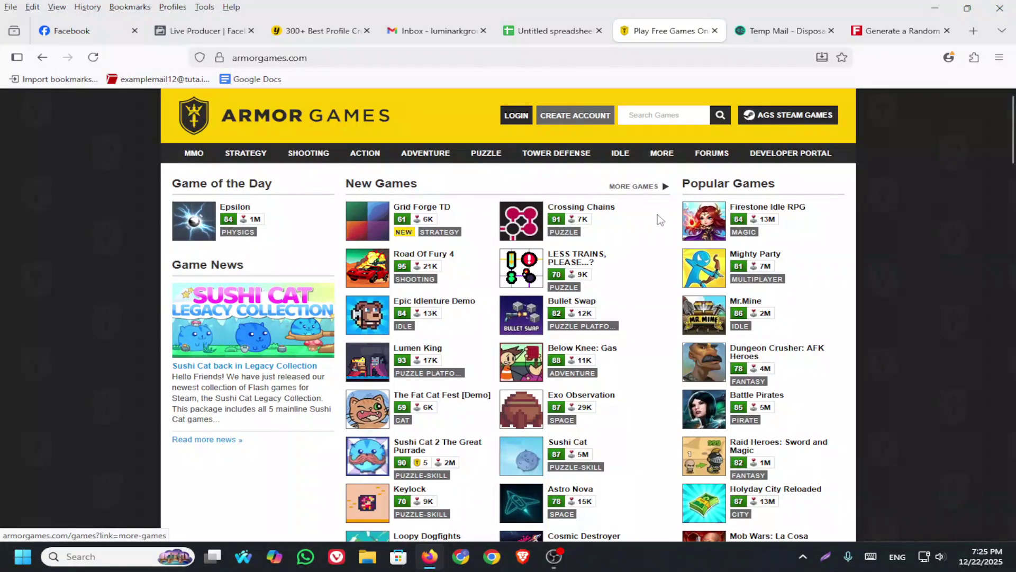
{"action": "mouse_move", "coordinate": [590, 202]}
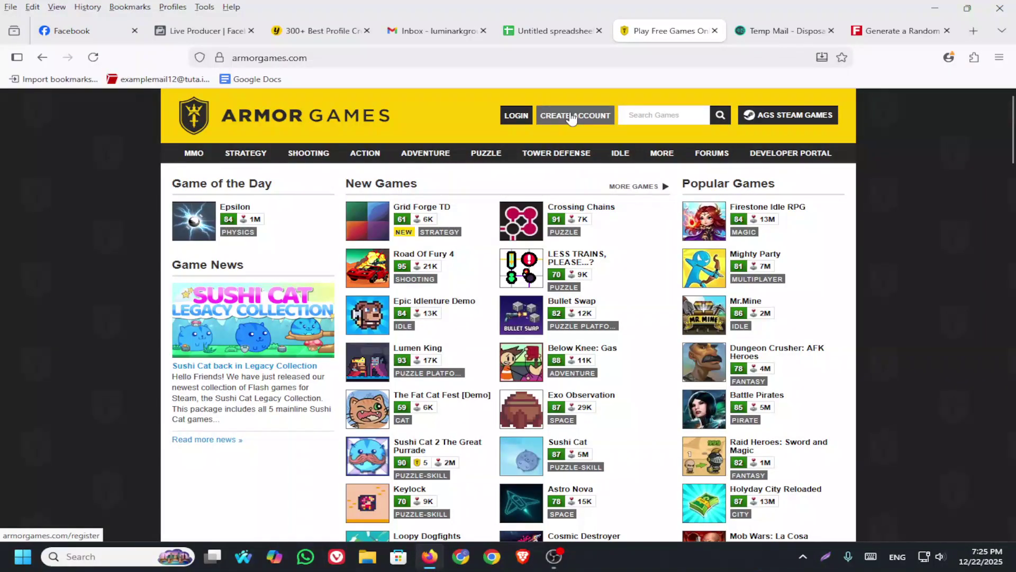
{"action": "left_click", "coordinate": [572, 116]}
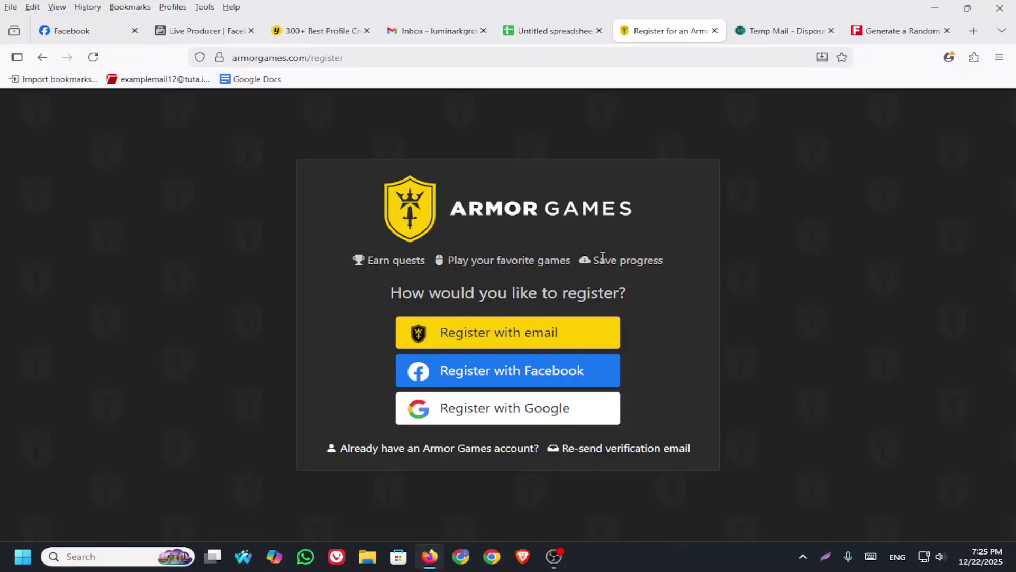
{"action": "left_click", "coordinate": [42, 57]}
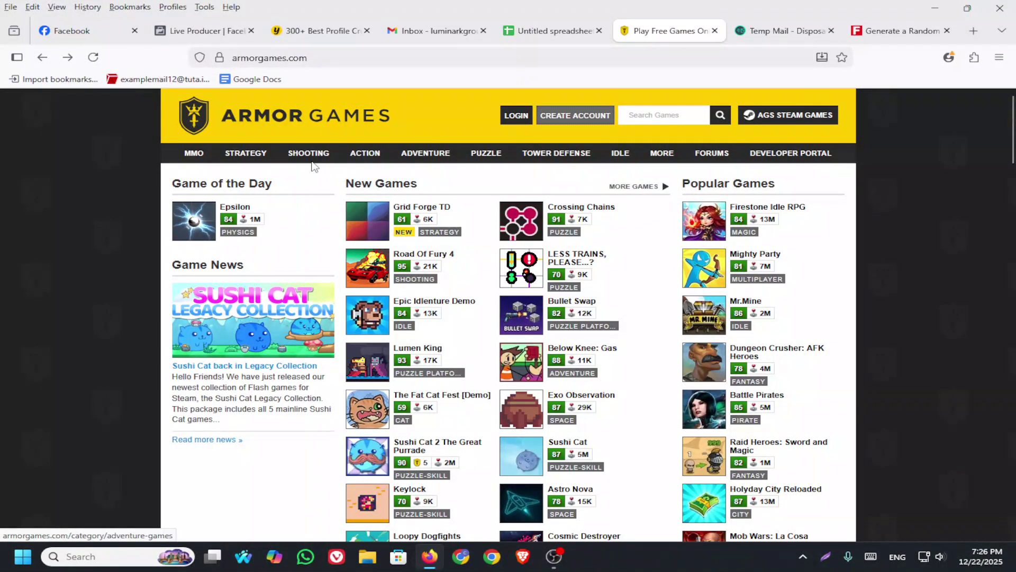
Step: Copy dev.to from row 104 of the profile-creation list and load it in the new tab
{"action": "left_click", "coordinate": [42, 57]}
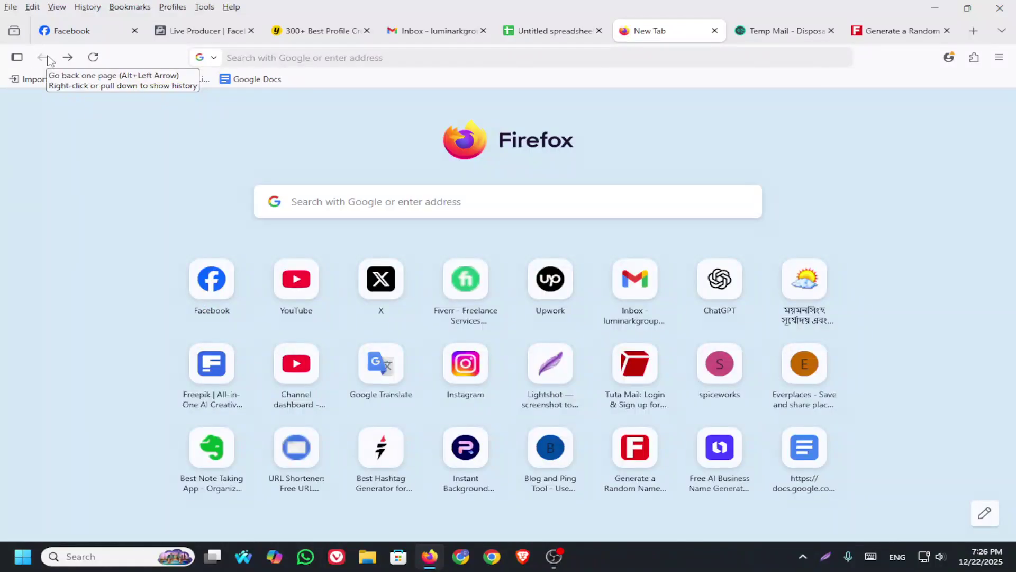
{"action": "left_click", "coordinate": [319, 37]}
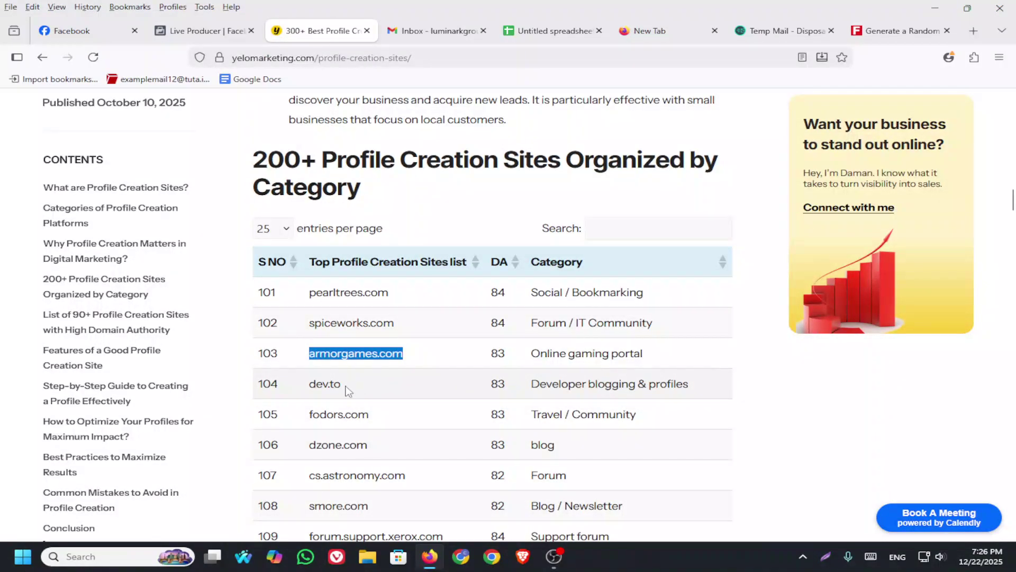
{"action": "left_click_drag", "start_coordinate": [348, 390], "coordinate": [313, 387]}
{"action": "key", "text": "ctrl+c"}
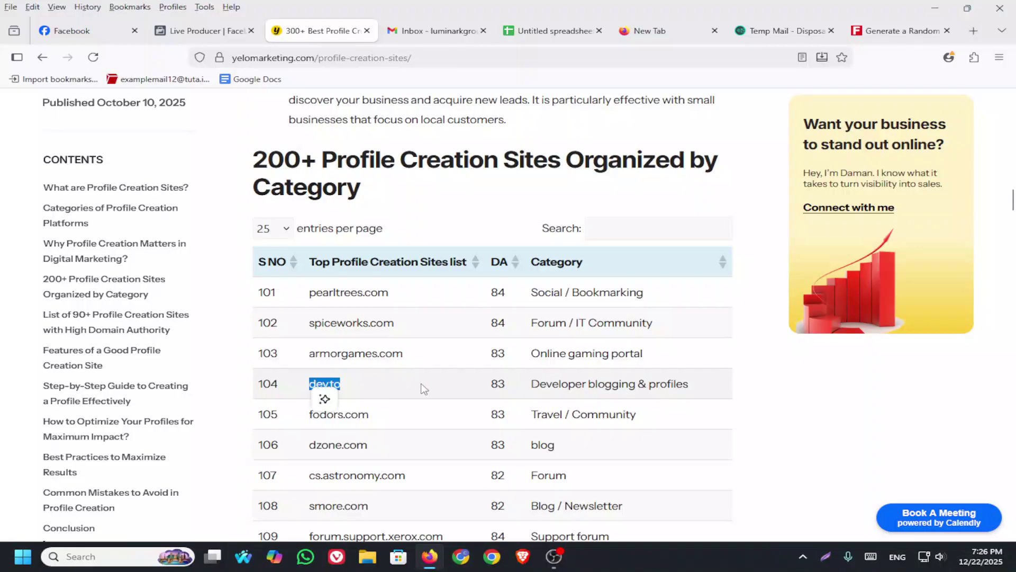
{"action": "left_click", "coordinate": [662, 31]}
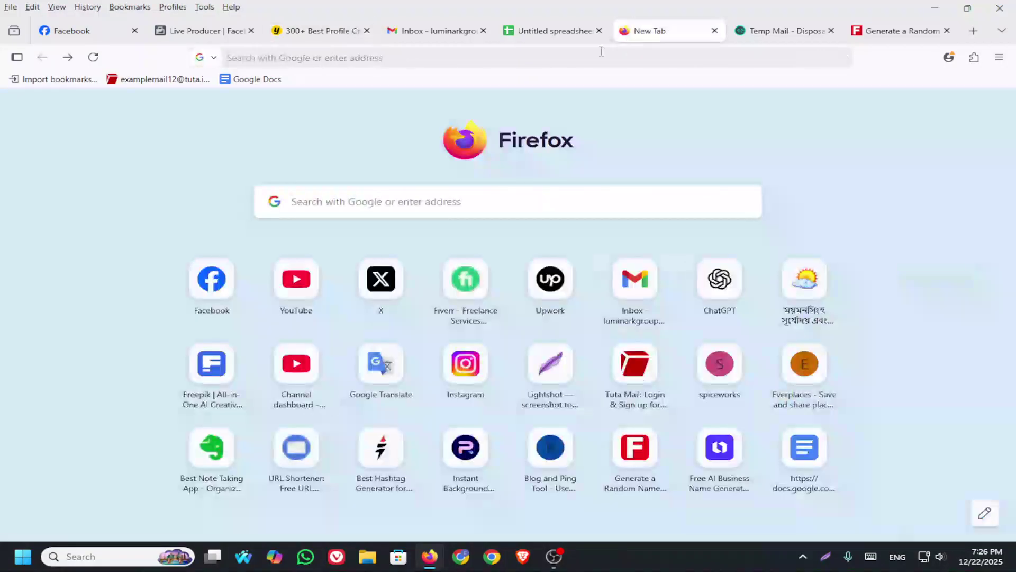
{"action": "left_click", "coordinate": [427, 55]}
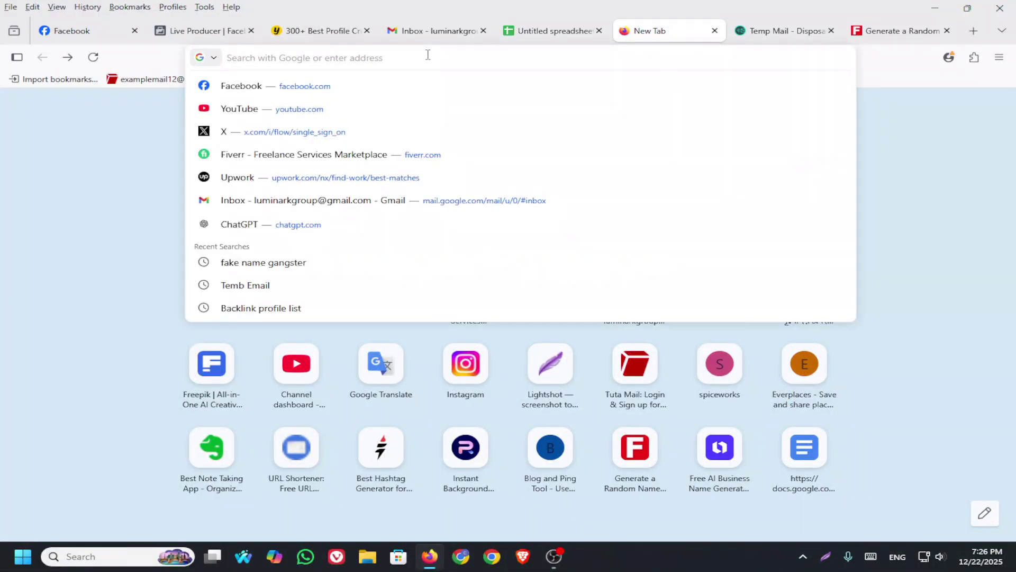
{"action": "key", "text": "ctrl+v"}
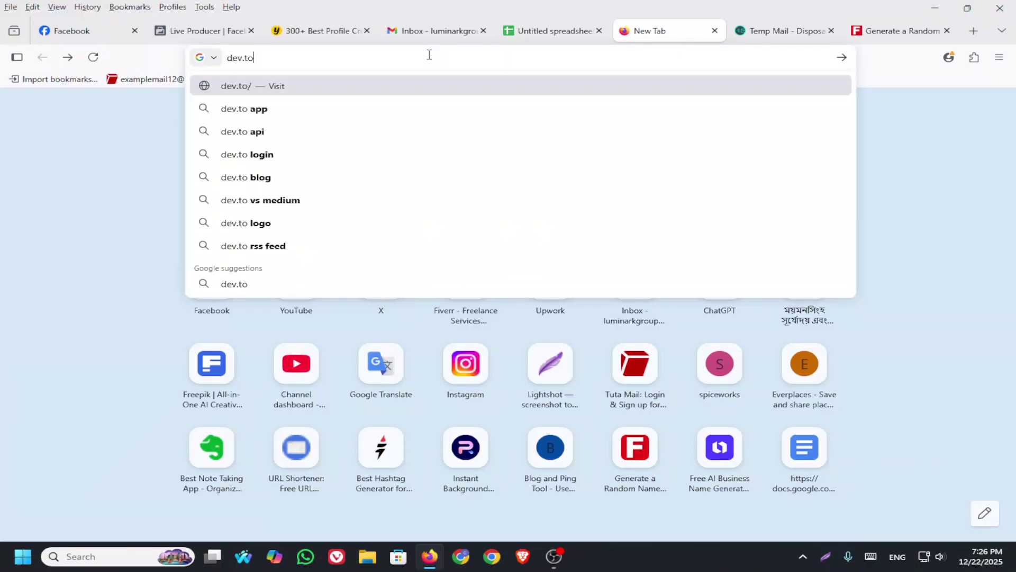
{"action": "key", "text": "Return"}
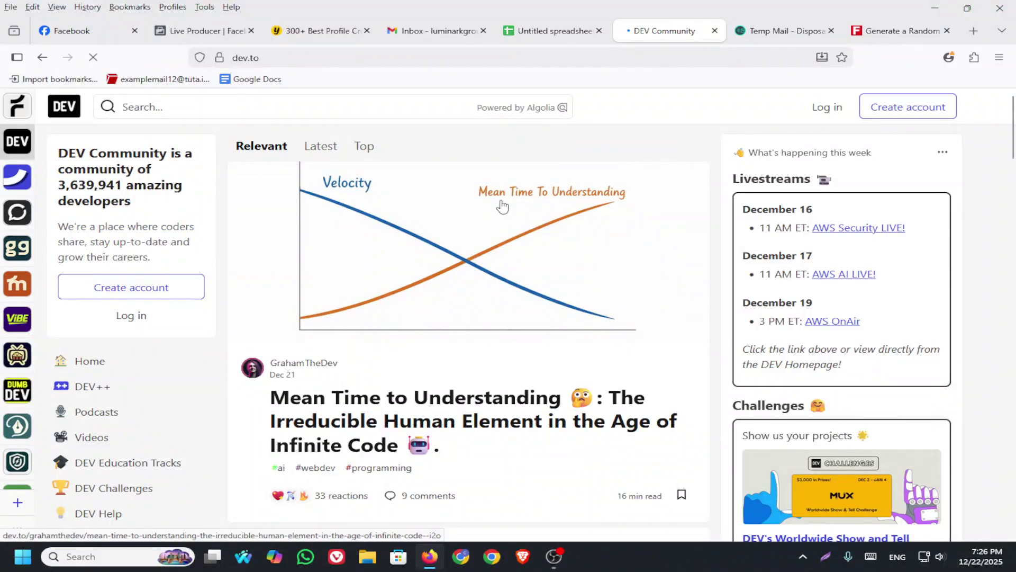
{"action": "scroll", "coordinate": [535, 217], "scroll_direction": "down", "scroll_amount": 5}
{"action": "scroll", "coordinate": [538, 217], "scroll_direction": "up", "scroll_amount": 5}
{"action": "scroll", "coordinate": [694, 315], "scroll_direction": "down", "scroll_amount": 20}
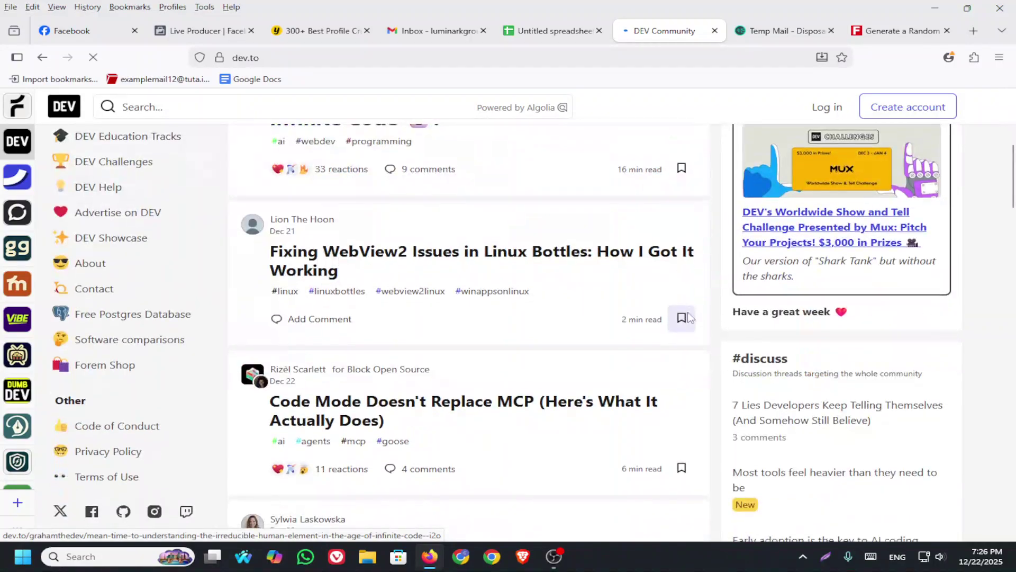
{"action": "scroll", "coordinate": [582, 301], "scroll_direction": "up", "scroll_amount": 5}
{"action": "scroll", "coordinate": [517, 289], "scroll_direction": "up", "scroll_amount": 7}
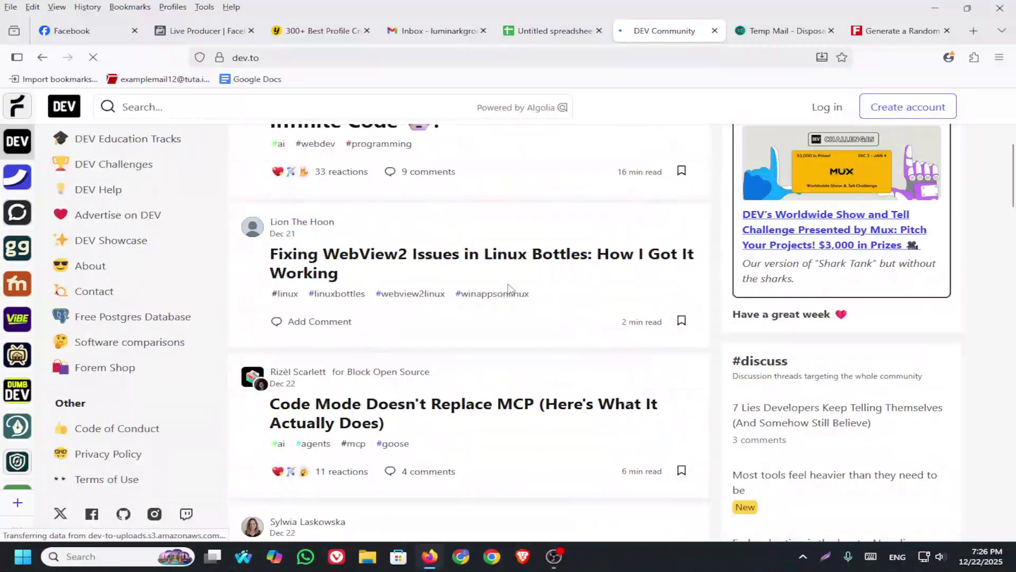
{"action": "scroll", "coordinate": [508, 289], "scroll_direction": "up", "scroll_amount": 6}
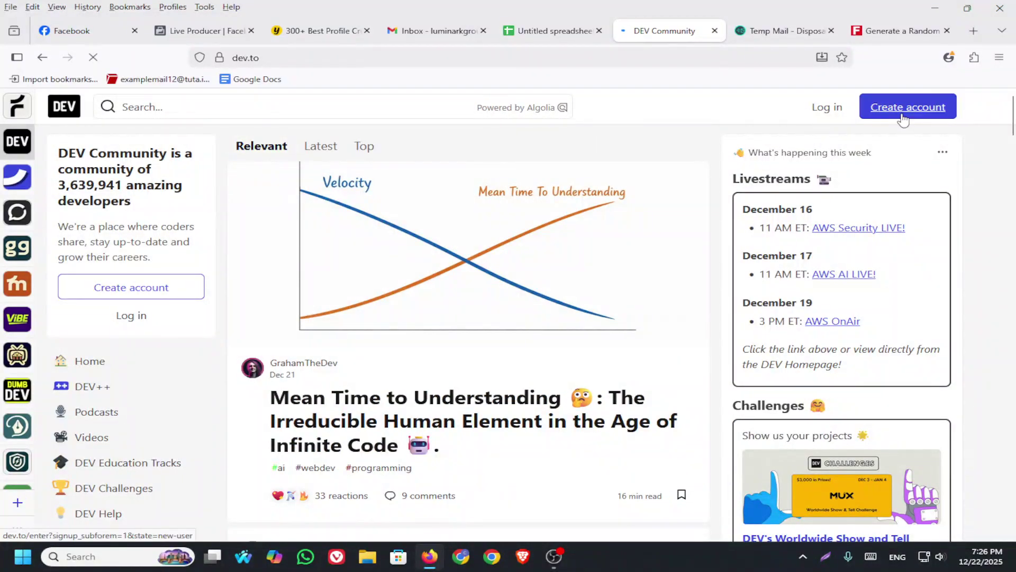
{"action": "scroll", "coordinate": [645, 420], "scroll_direction": "down", "scroll_amount": 14}
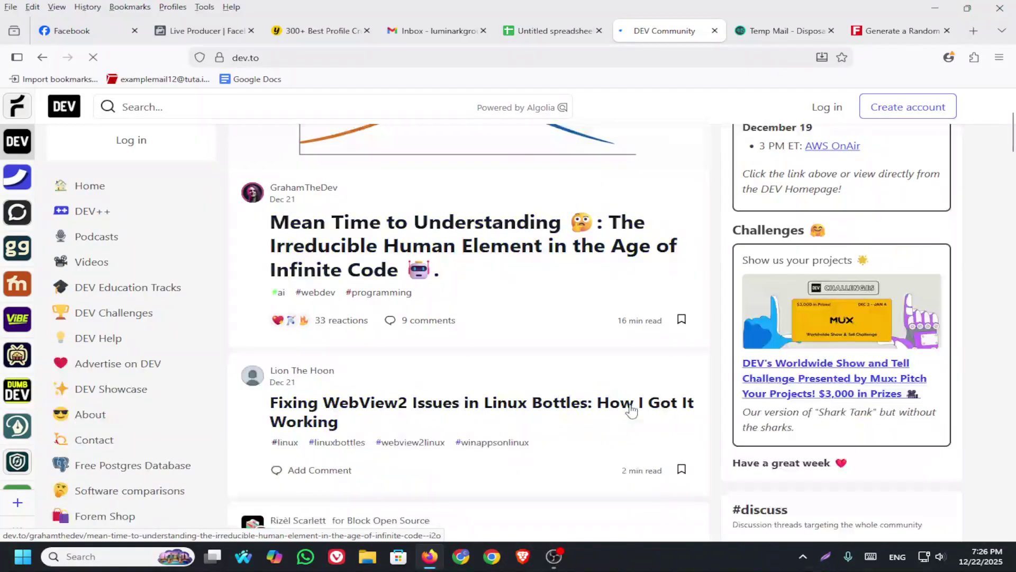
{"action": "scroll", "coordinate": [626, 406], "scroll_direction": "down", "scroll_amount": 20}
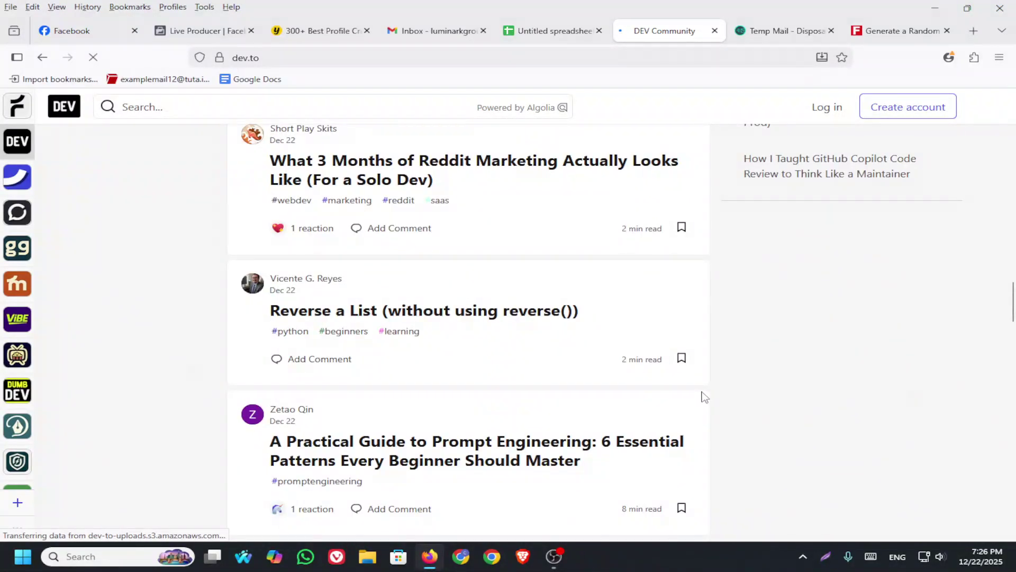
{"action": "scroll", "coordinate": [704, 397], "scroll_direction": "down", "scroll_amount": 20}
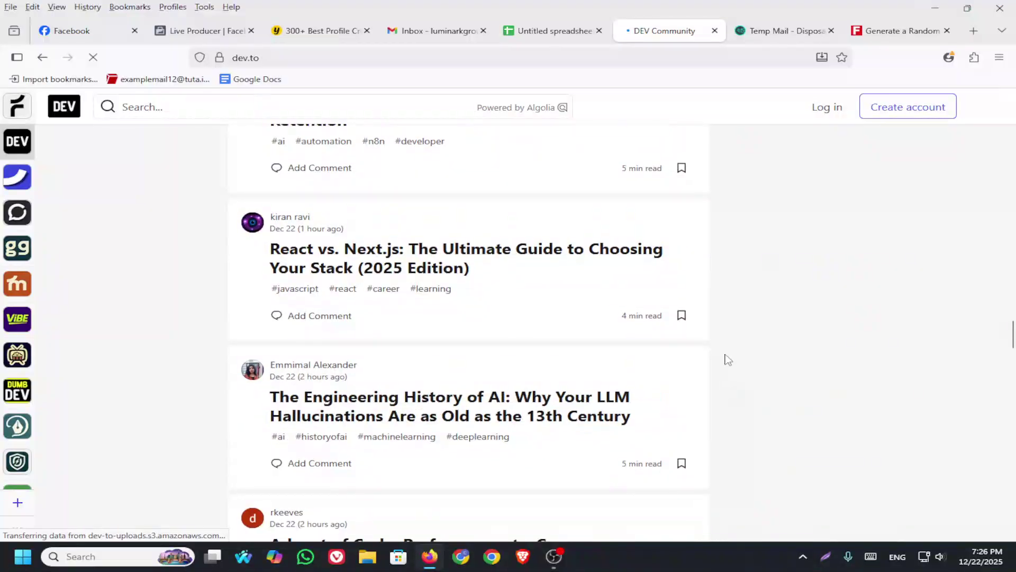
{"action": "scroll", "coordinate": [722, 365], "scroll_direction": "down", "scroll_amount": 8}
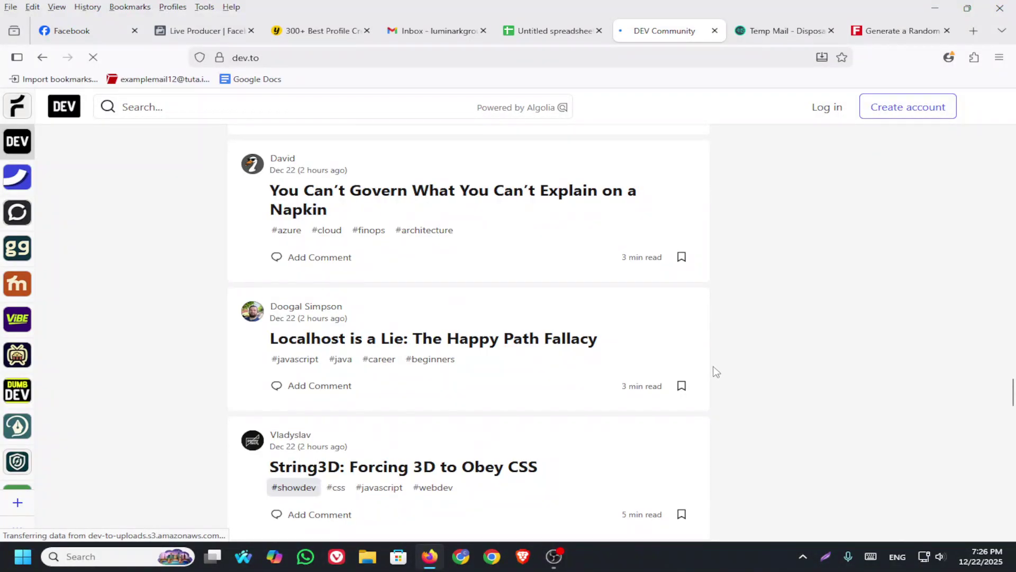
{"action": "scroll", "coordinate": [699, 369], "scroll_direction": "down", "scroll_amount": 20}
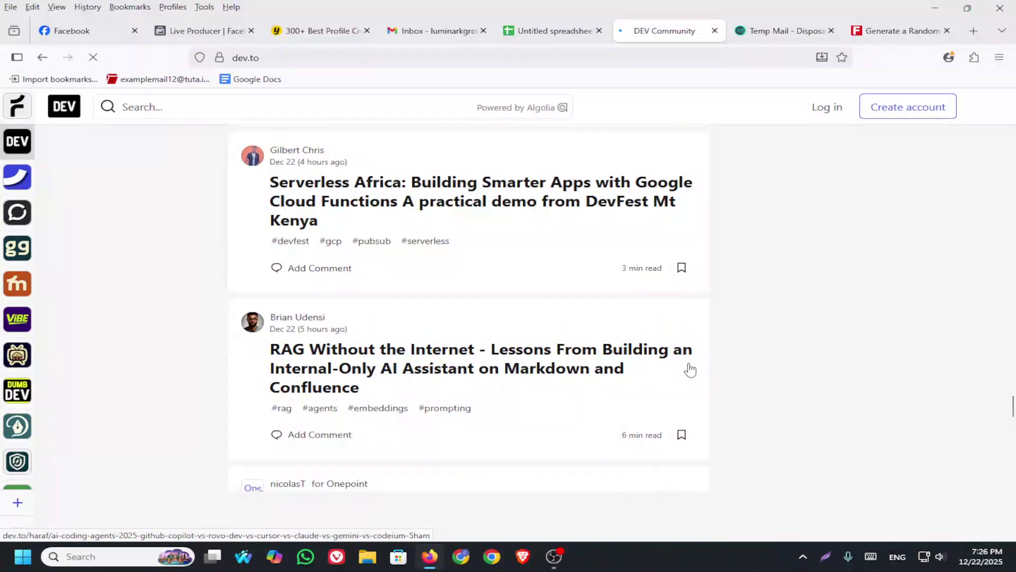
{"action": "scroll", "coordinate": [691, 369], "scroll_direction": "down", "scroll_amount": 10}
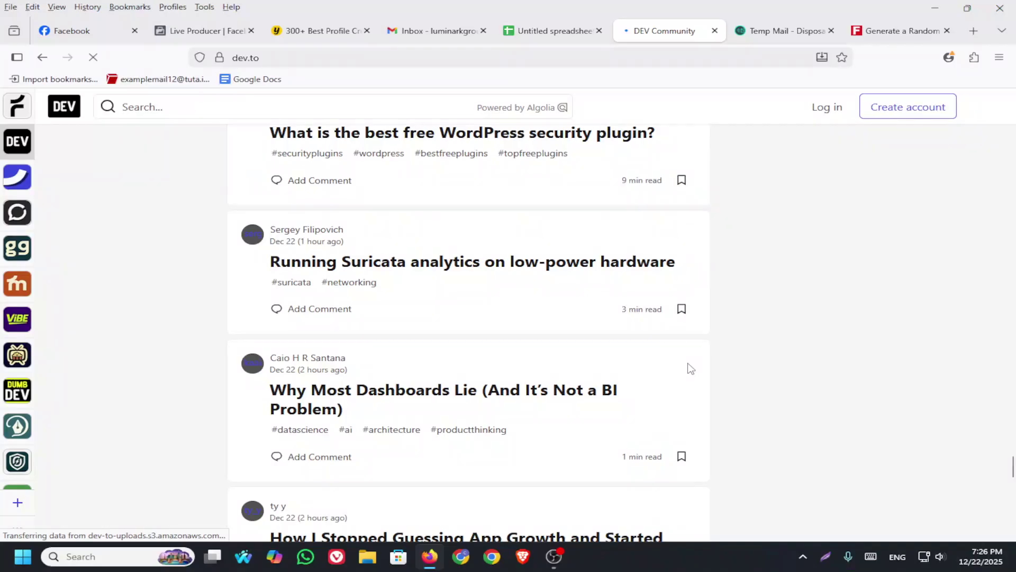
{"action": "scroll", "coordinate": [690, 369], "scroll_direction": "down", "scroll_amount": 20}
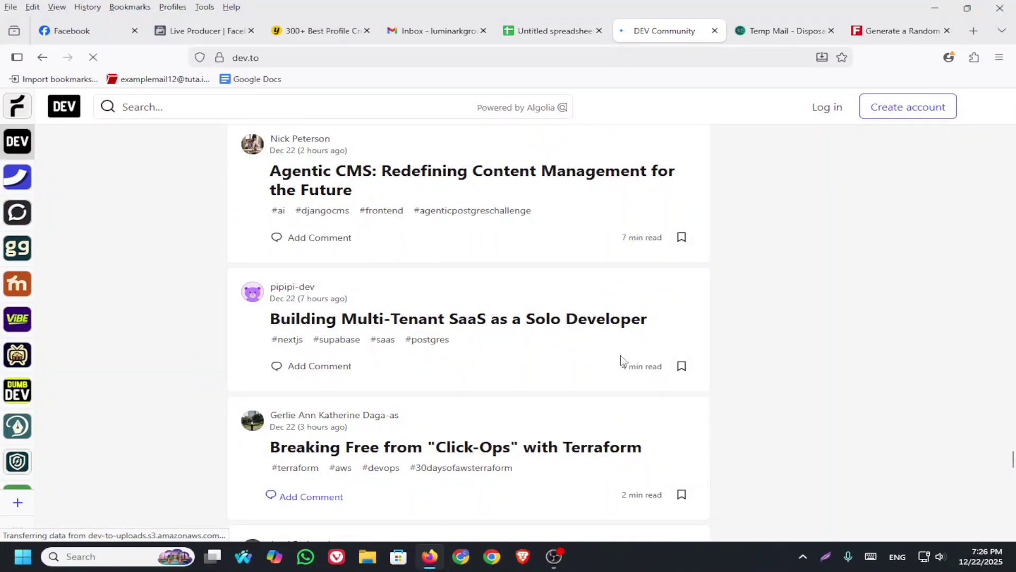
{"action": "scroll", "coordinate": [593, 358], "scroll_direction": "down", "scroll_amount": 5}
{"action": "scroll", "coordinate": [567, 359], "scroll_direction": "down", "scroll_amount": 5}
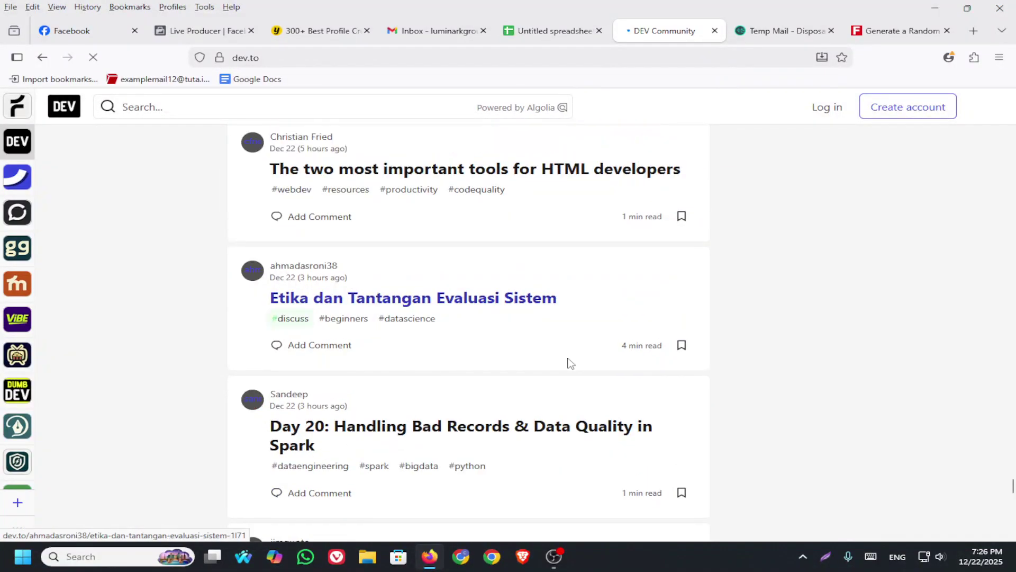
{"action": "scroll", "coordinate": [570, 363], "scroll_direction": "down", "scroll_amount": 20}
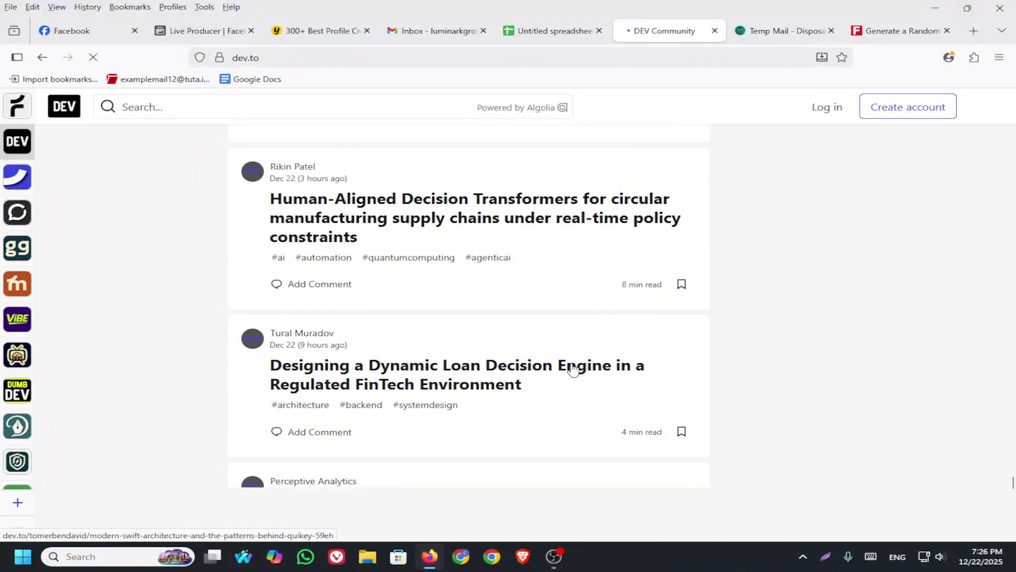
{"action": "scroll", "coordinate": [546, 369], "scroll_direction": "down", "scroll_amount": 5}
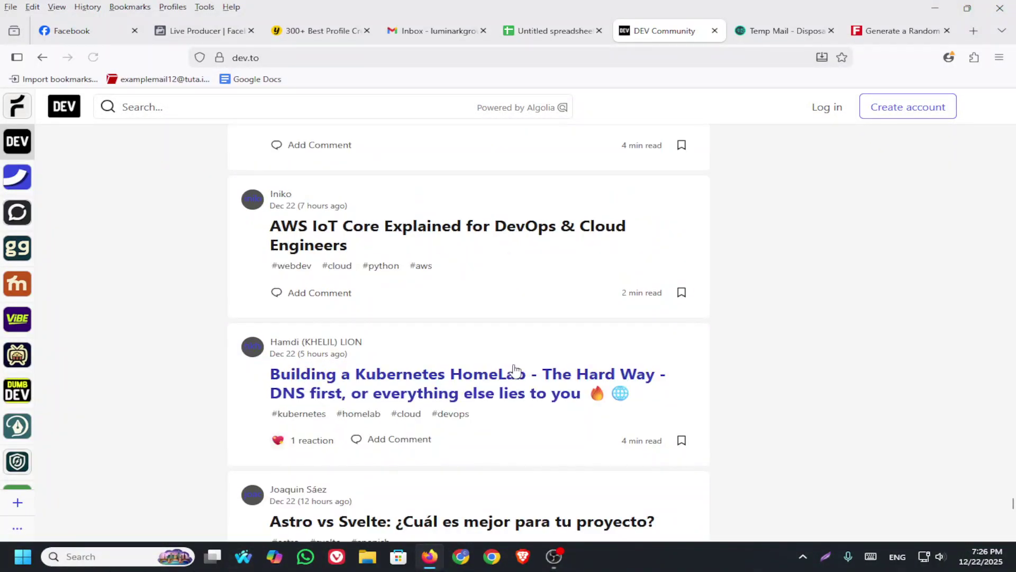
{"action": "scroll", "coordinate": [508, 372], "scroll_direction": "down", "scroll_amount": 5}
{"action": "scroll", "coordinate": [498, 387], "scroll_direction": "down", "scroll_amount": 20}
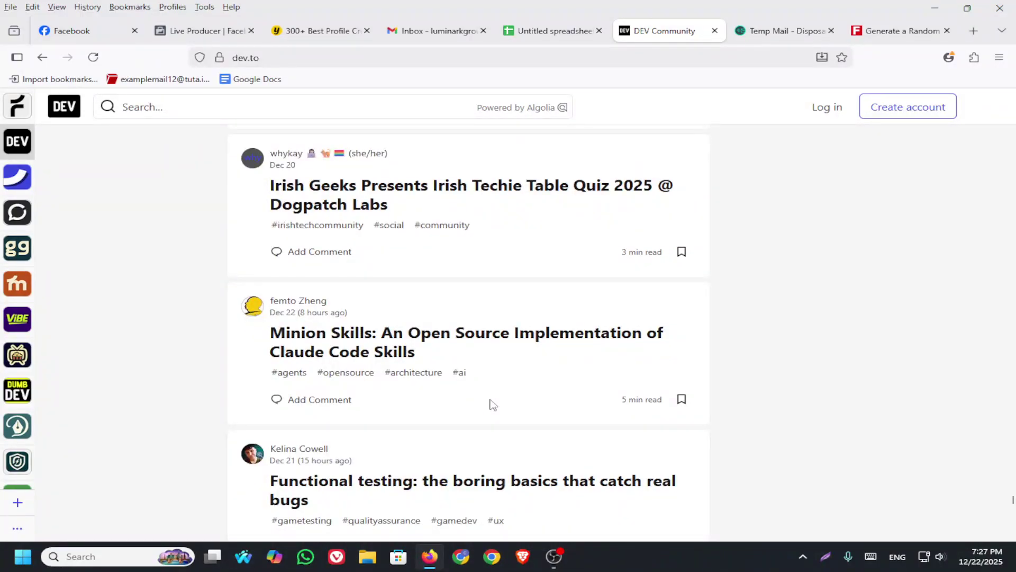
{"action": "scroll", "coordinate": [486, 416], "scroll_direction": "down", "scroll_amount": 5}
{"action": "scroll", "coordinate": [476, 426], "scroll_direction": "down", "scroll_amount": 5}
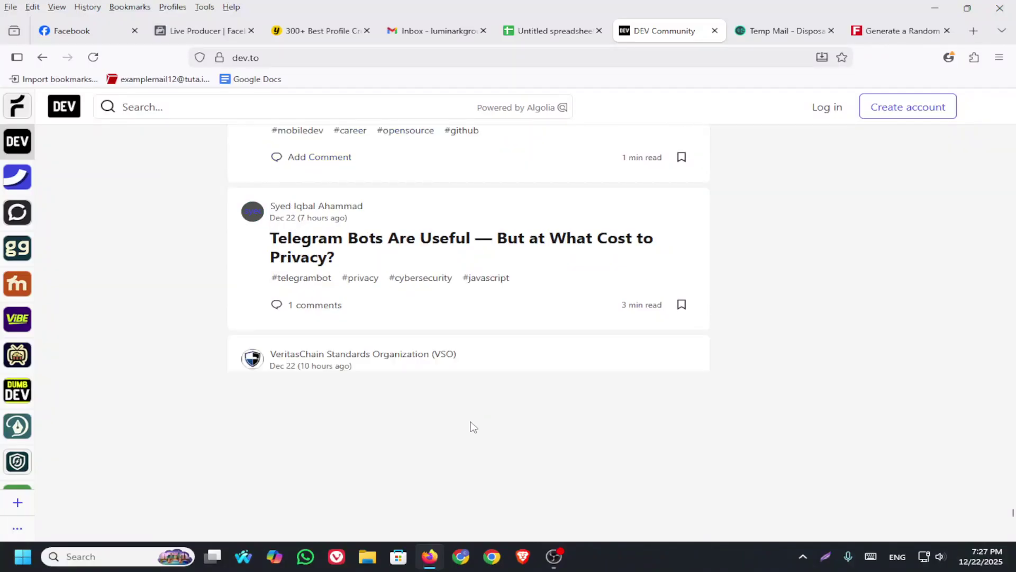
{"action": "scroll", "coordinate": [473, 426], "scroll_direction": "down", "scroll_amount": 10}
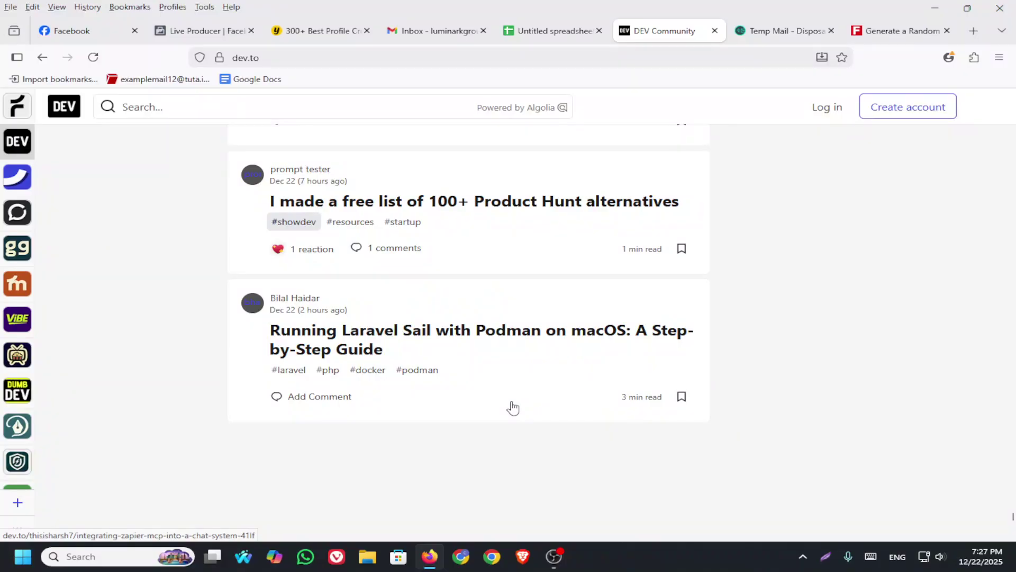
{"action": "scroll", "coordinate": [512, 408], "scroll_direction": "down", "scroll_amount": 5}
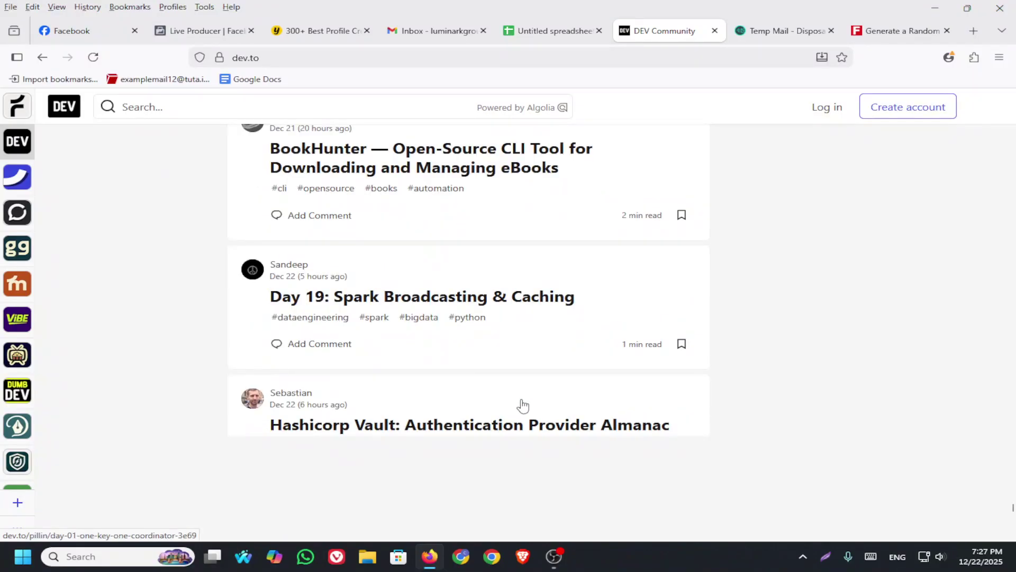
{"action": "scroll", "coordinate": [523, 406], "scroll_direction": "down", "scroll_amount": 5}
{"action": "scroll", "coordinate": [534, 394], "scroll_direction": "up", "scroll_amount": 3}
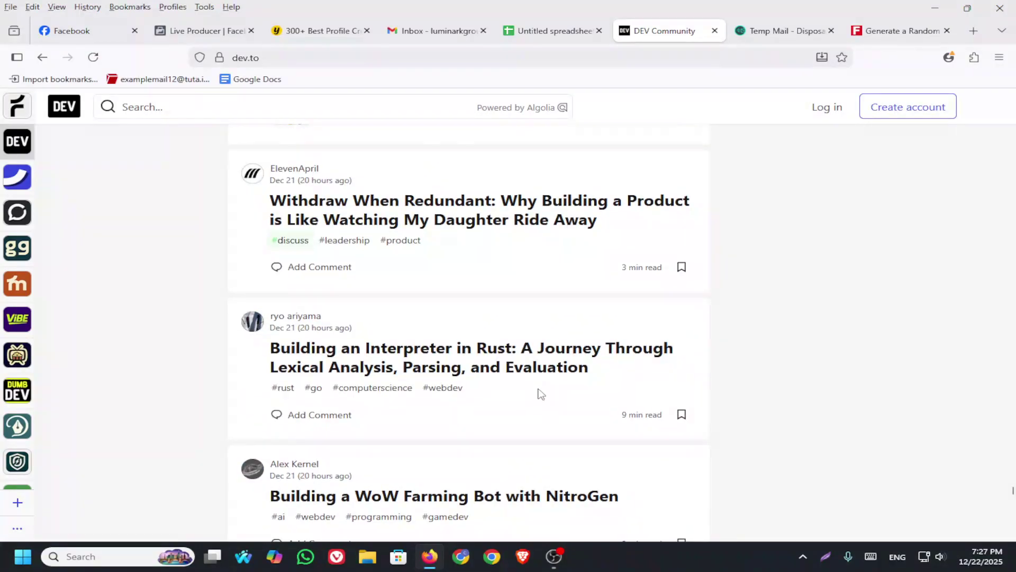
{"action": "scroll", "coordinate": [534, 392], "scroll_direction": "down", "scroll_amount": 12}
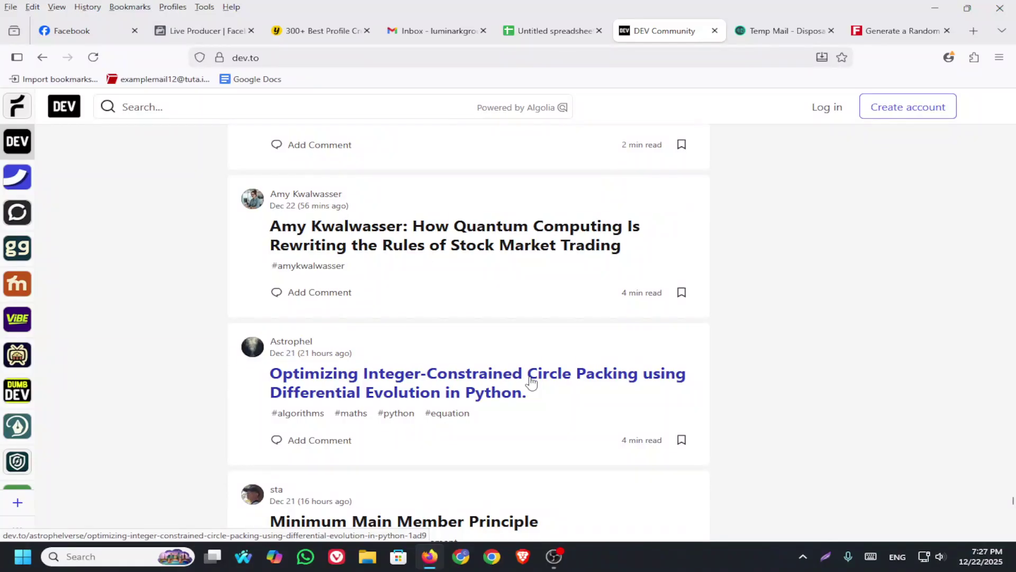
{"action": "left_click", "coordinate": [532, 381]}
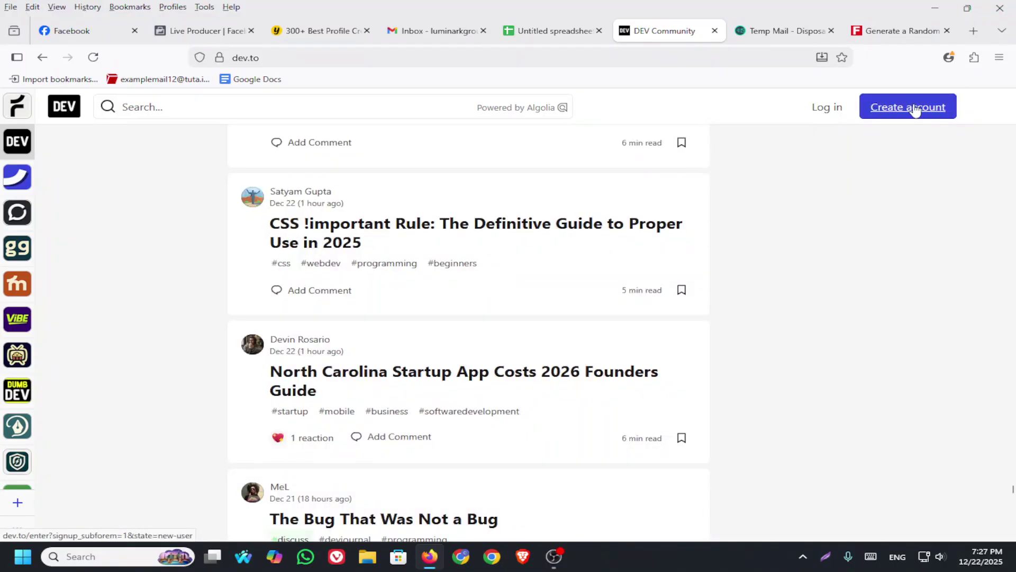
Step: Open the dev.to join page, switch to the email/password log-in form, and focus the Email field
{"action": "left_click", "coordinate": [915, 109]}
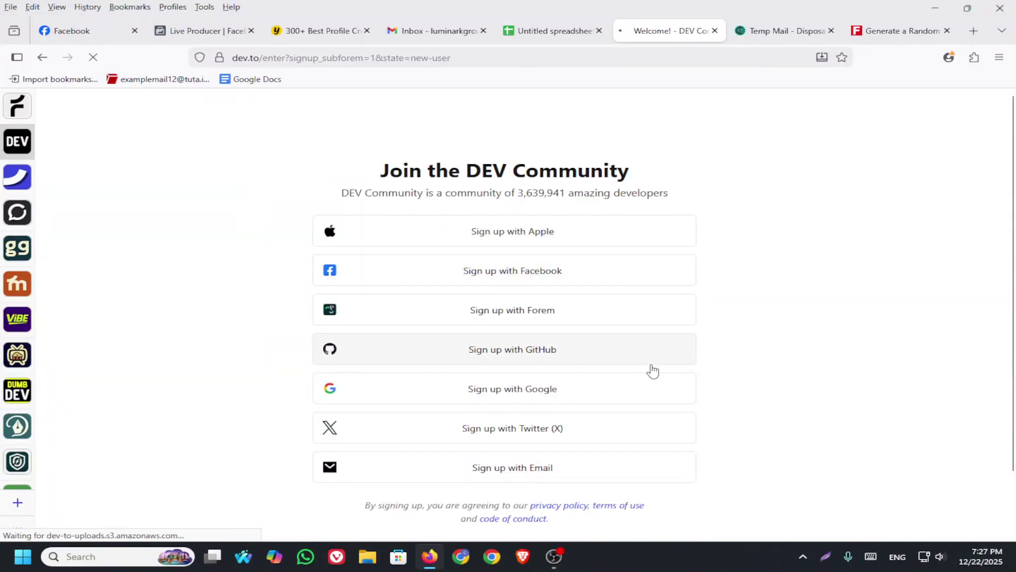
{"action": "scroll", "coordinate": [708, 383], "scroll_direction": "down", "scroll_amount": 2}
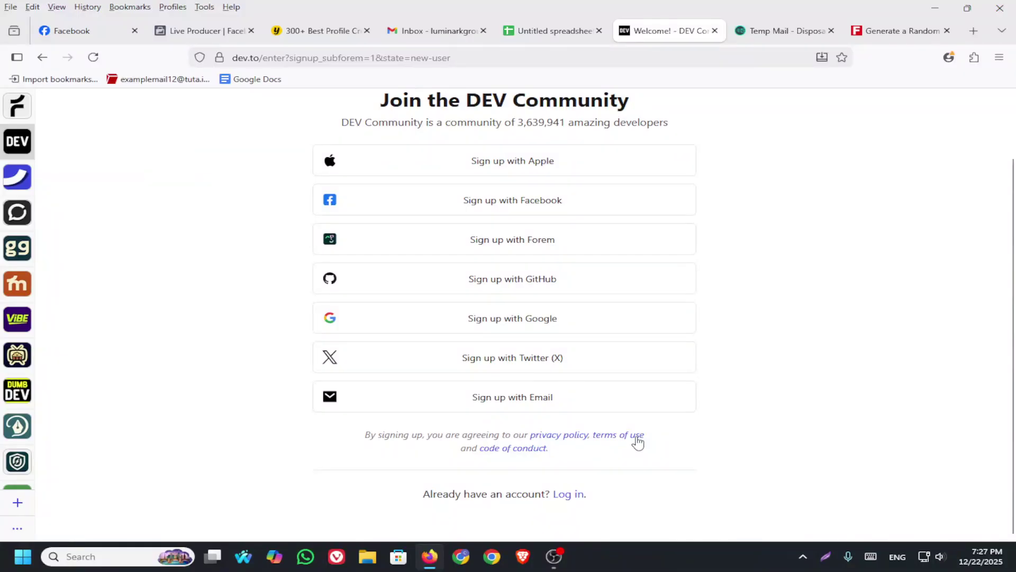
{"action": "left_click", "coordinate": [569, 493]}
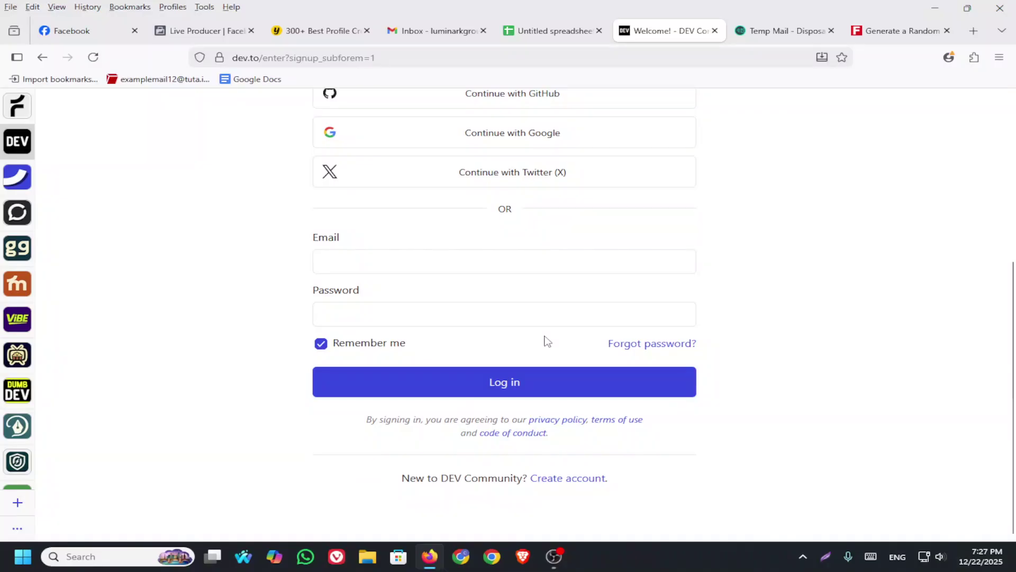
{"action": "scroll", "coordinate": [546, 340], "scroll_direction": "up", "scroll_amount": 2}
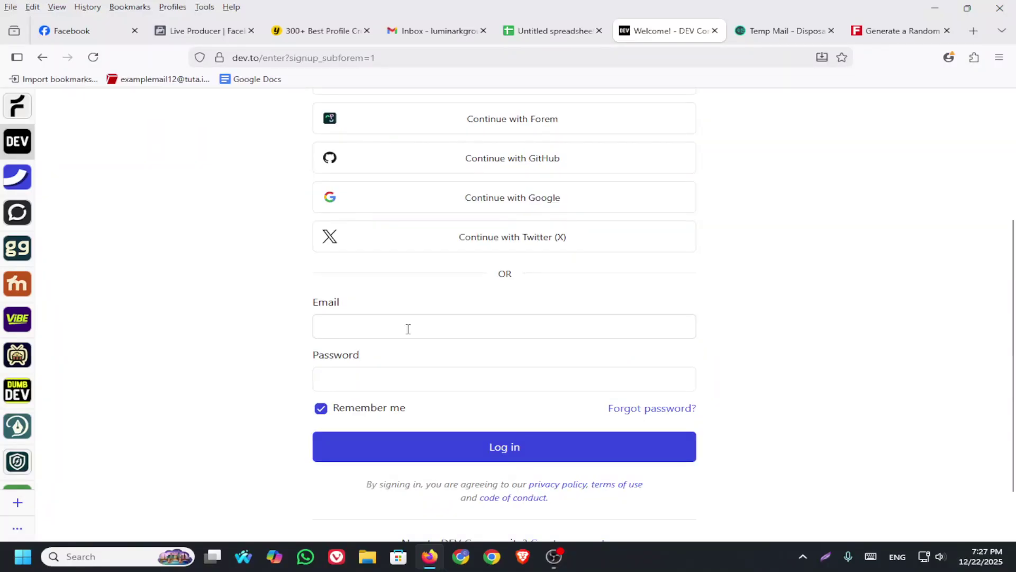
{"action": "scroll", "coordinate": [544, 352], "scroll_direction": "down", "scroll_amount": 2}
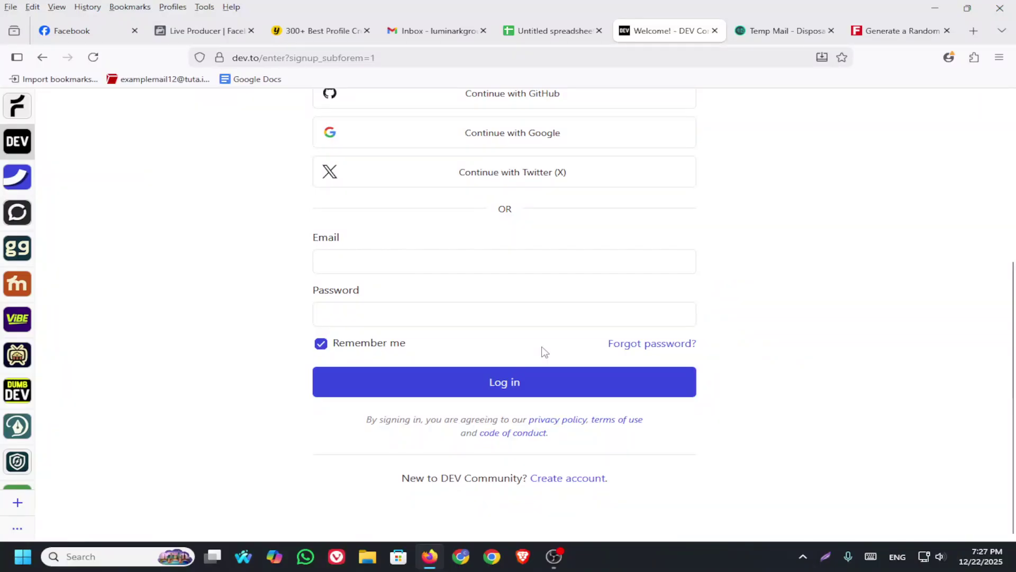
{"action": "scroll", "coordinate": [752, 302], "scroll_direction": "up", "scroll_amount": 5}
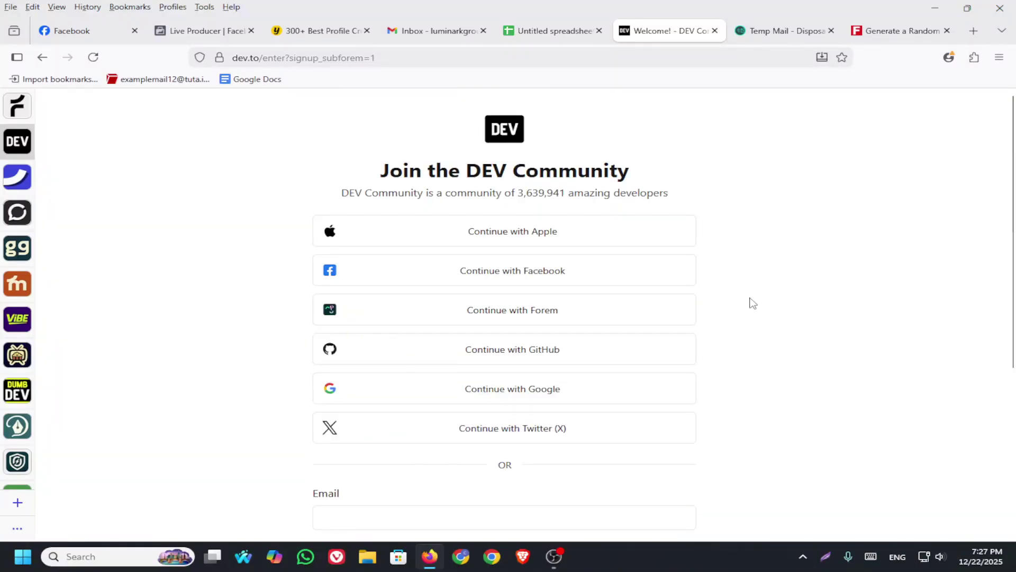
{"action": "scroll", "coordinate": [587, 317], "scroll_direction": "down", "scroll_amount": 5}
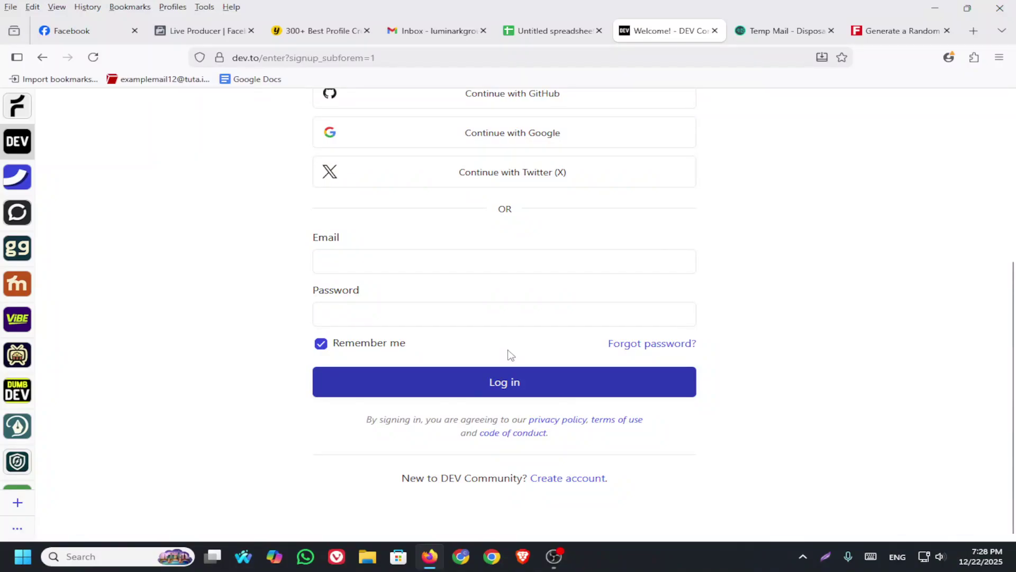
{"action": "left_click", "coordinate": [450, 258]}
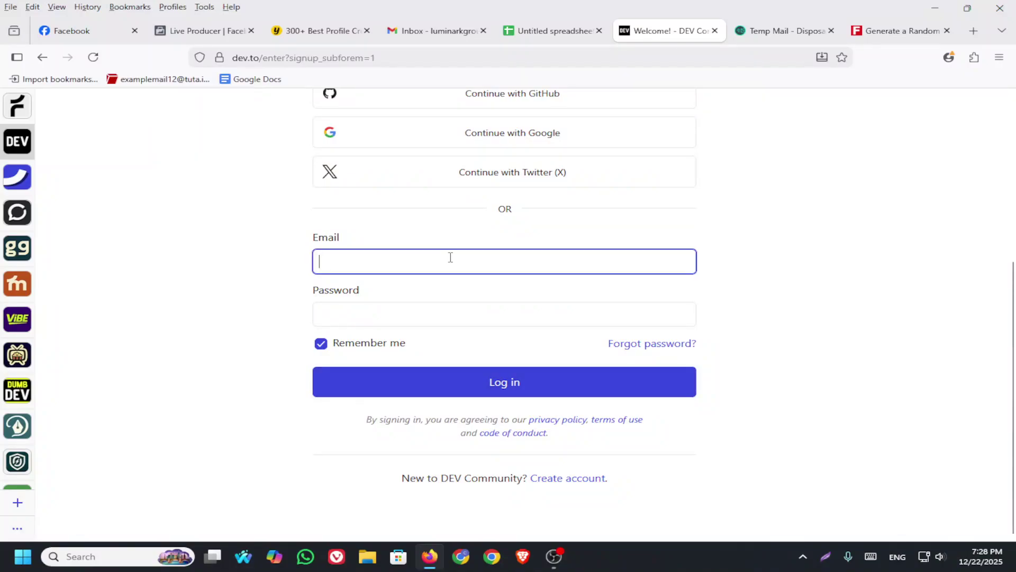
Step: Fill the Email field with a fresh Temp Mail address
{"action": "left_click", "coordinate": [794, 32]}
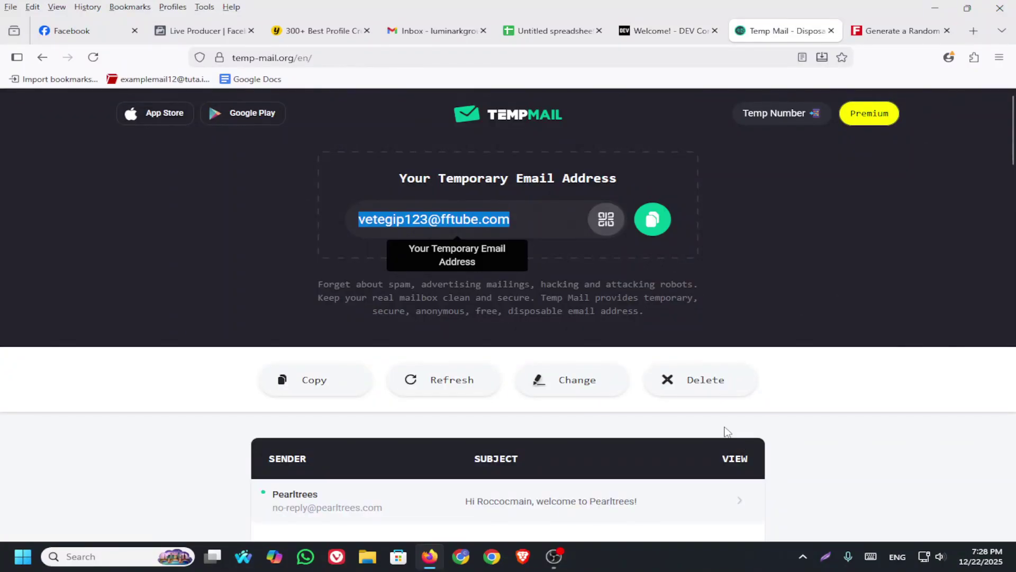
{"action": "key", "text": "F5"}
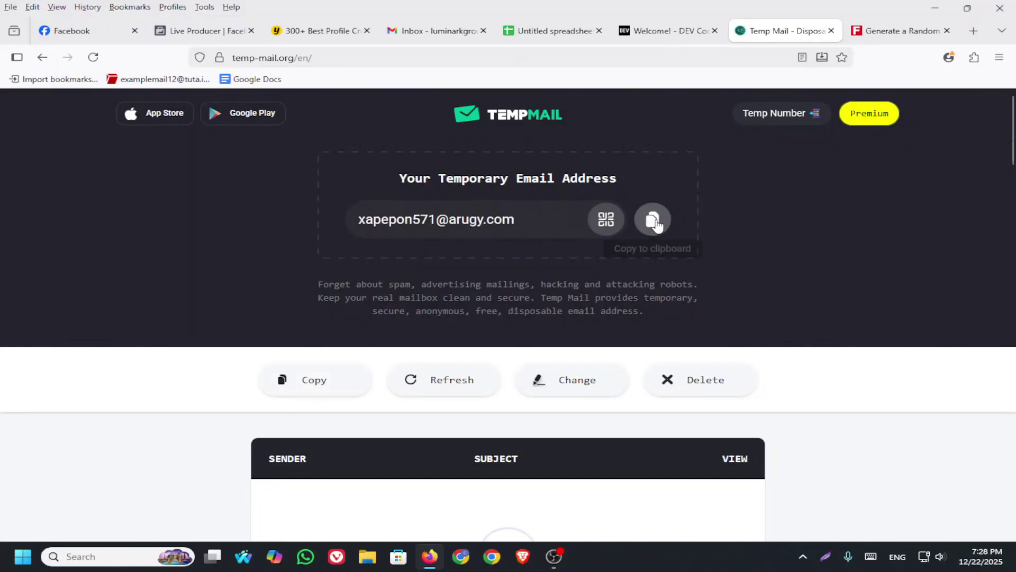
{"action": "left_click", "coordinate": [654, 222]}
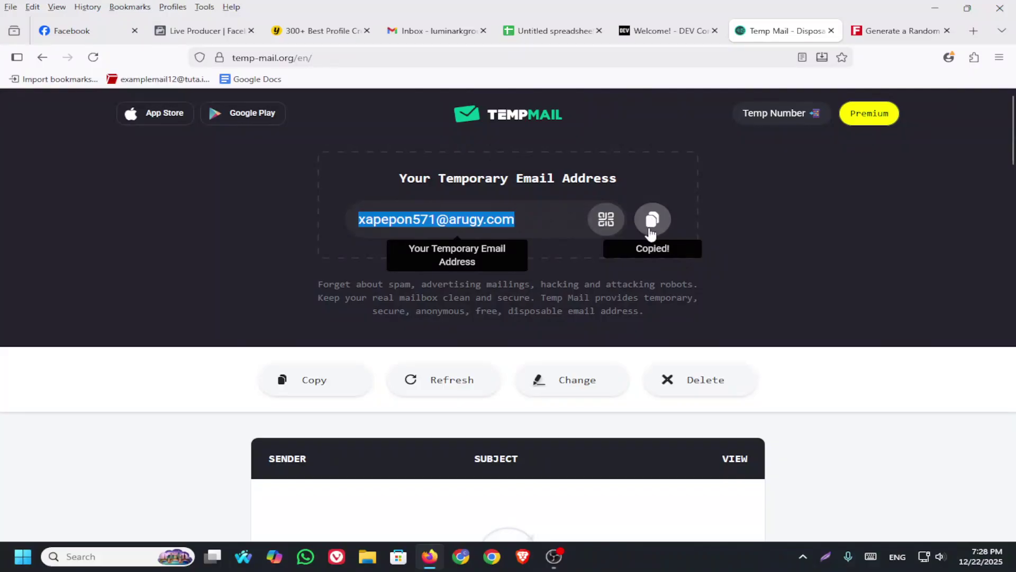
{"action": "left_click", "coordinate": [659, 35]}
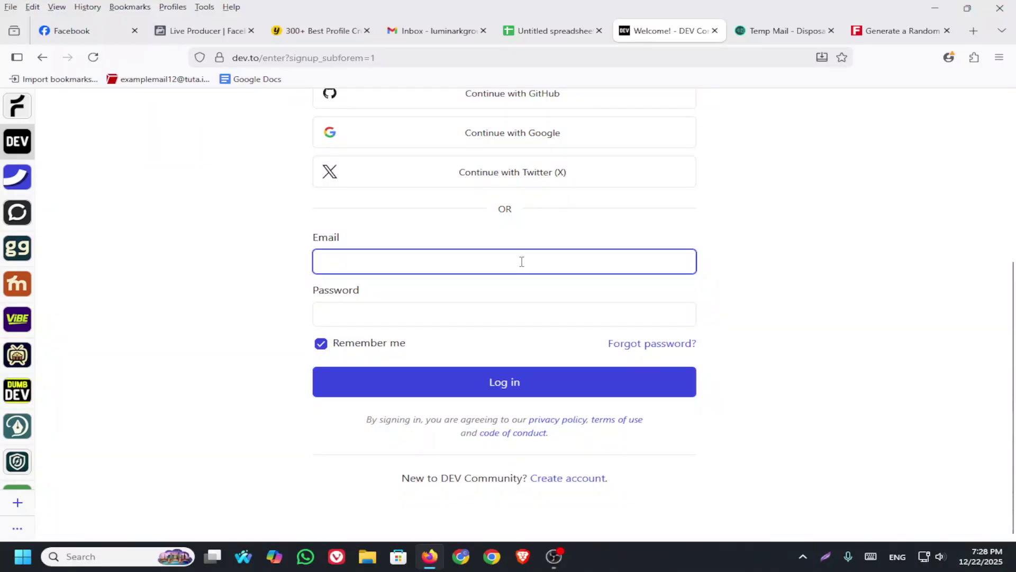
{"action": "key", "text": "ctrl+v"}
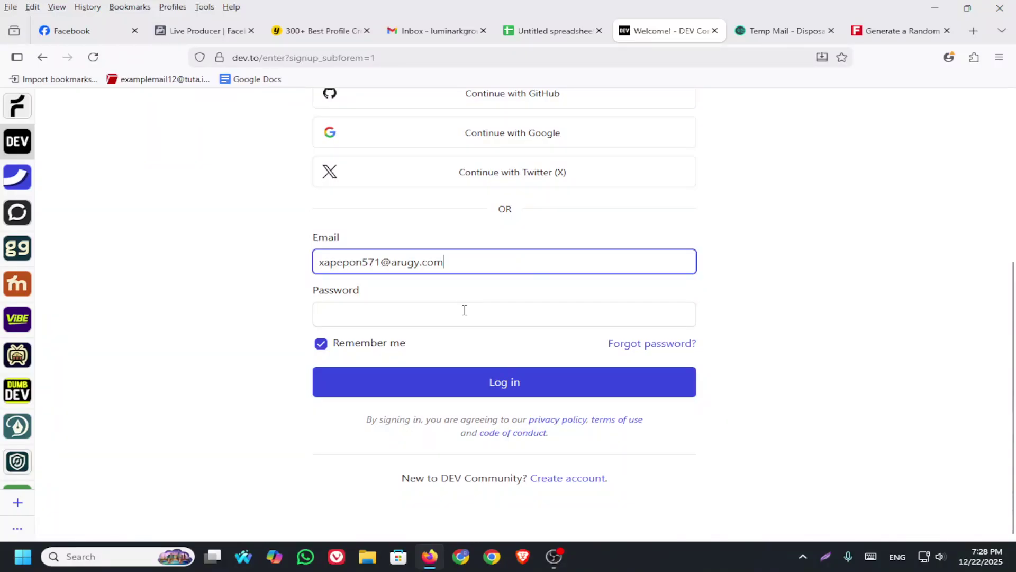
{"action": "left_click", "coordinate": [464, 310]}
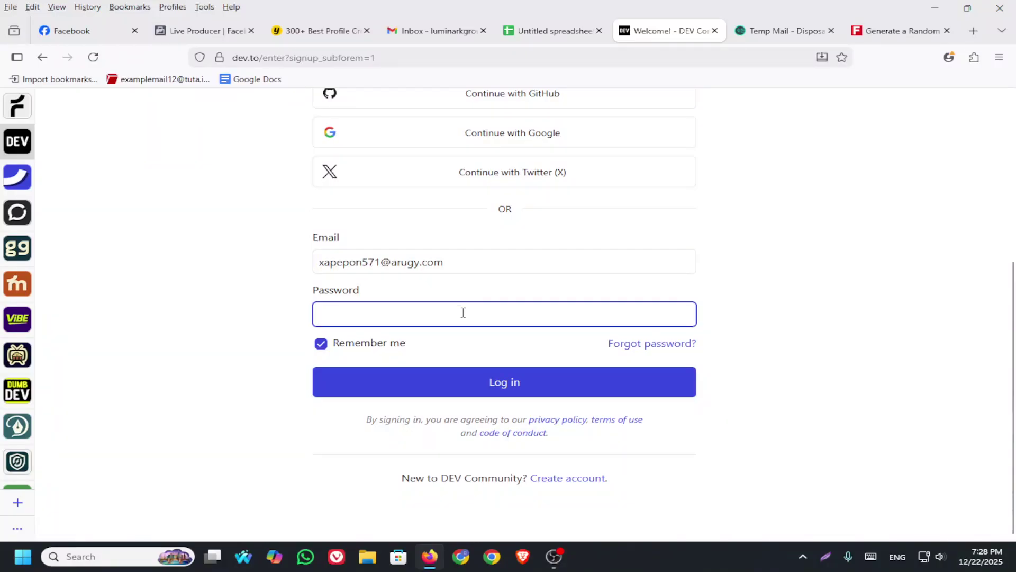
Step: Set the password to a newly generated first name followed by 123
{"action": "left_click", "coordinate": [904, 32]}
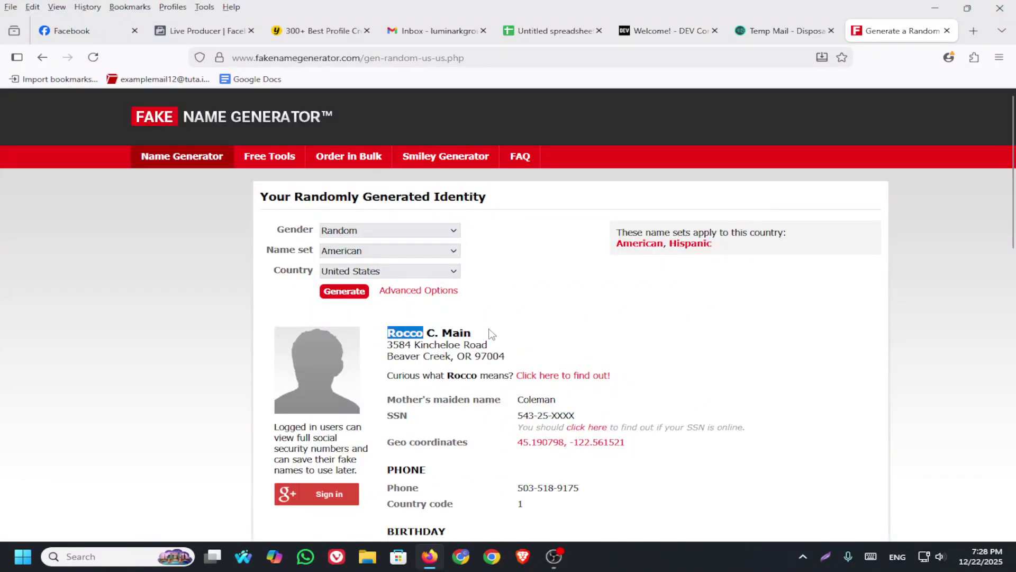
{"action": "left_click", "coordinate": [351, 292]}
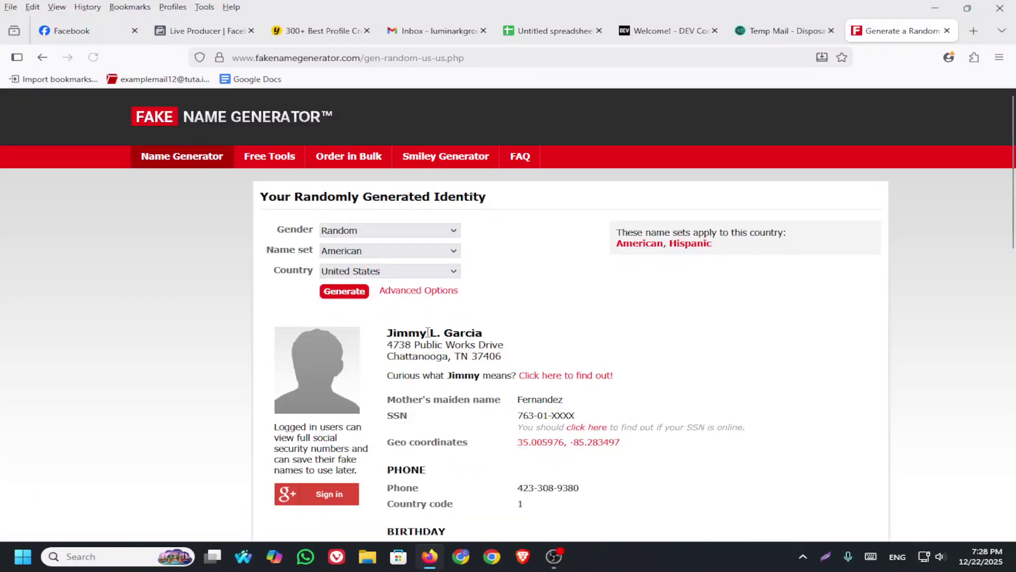
{"action": "left_click_drag", "start_coordinate": [428, 332], "coordinate": [387, 336]}
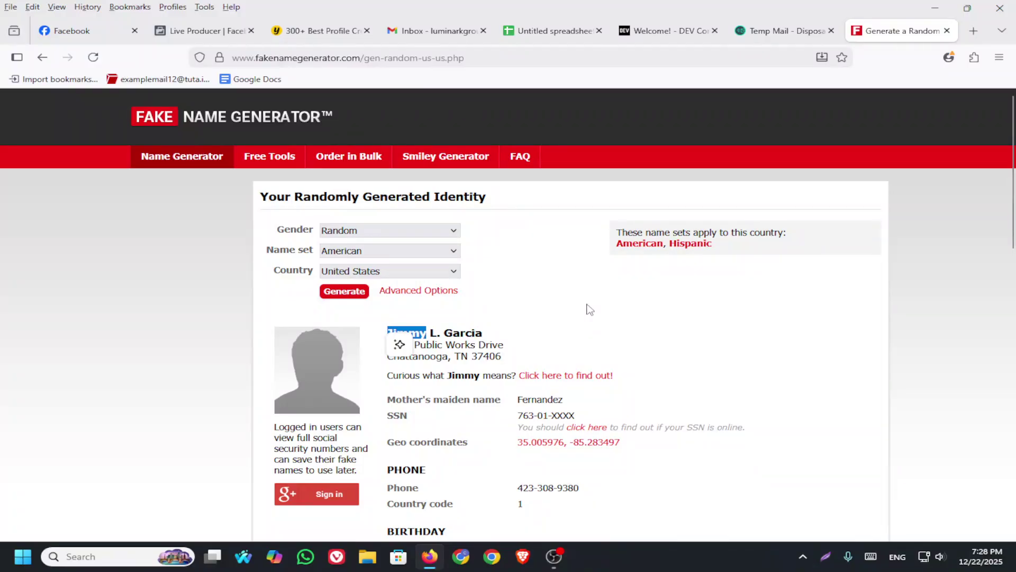
{"action": "left_click", "coordinate": [659, 35]}
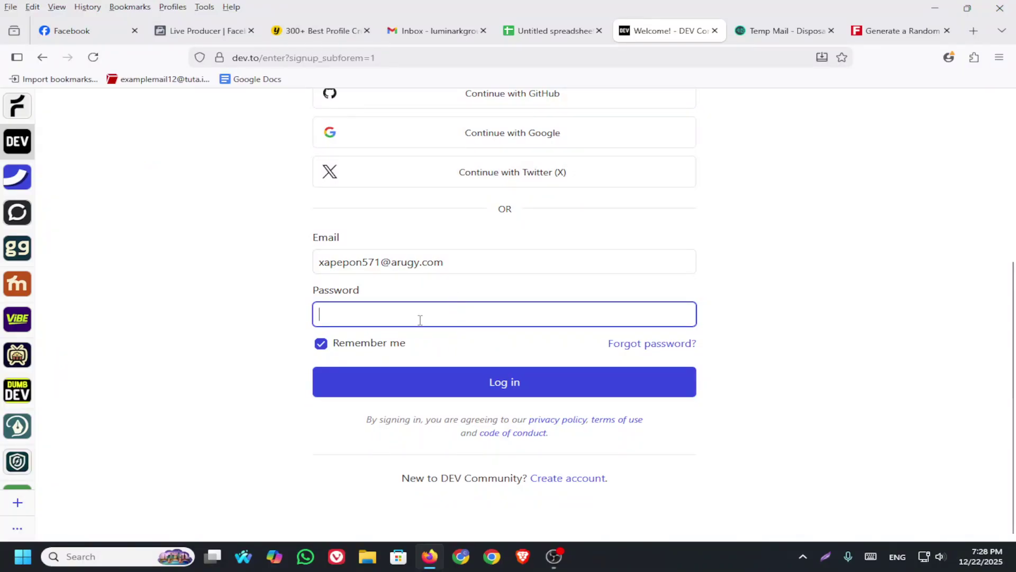
{"action": "key", "text": "ctrl+v"}
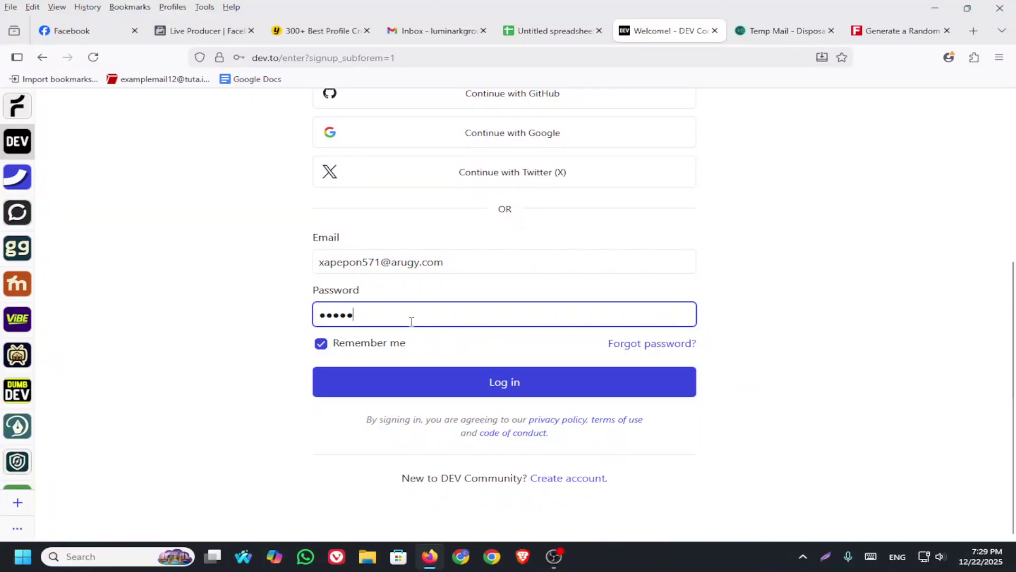
{"action": "type", "text": "1"}
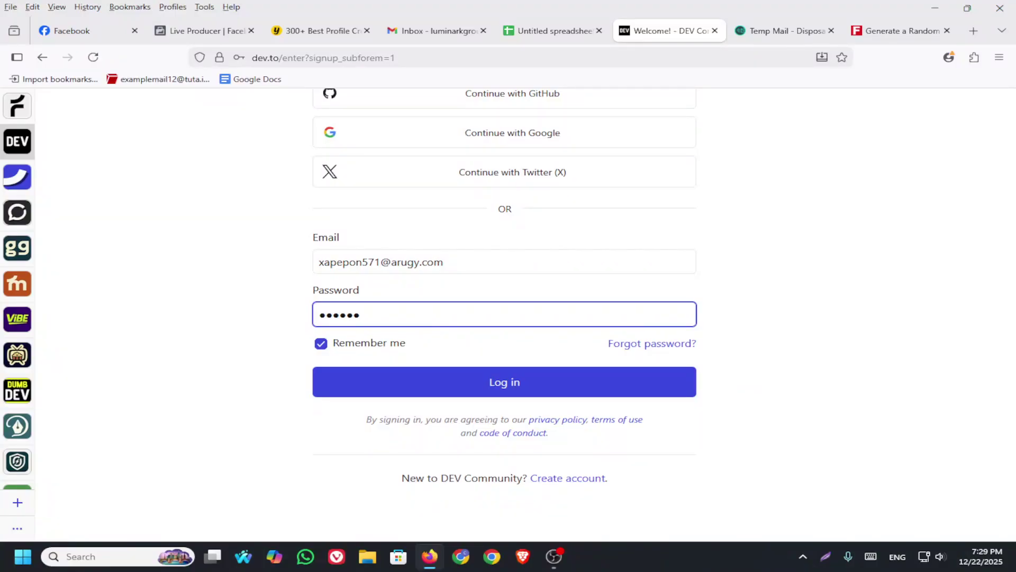
{"action": "type", "text": "23"}
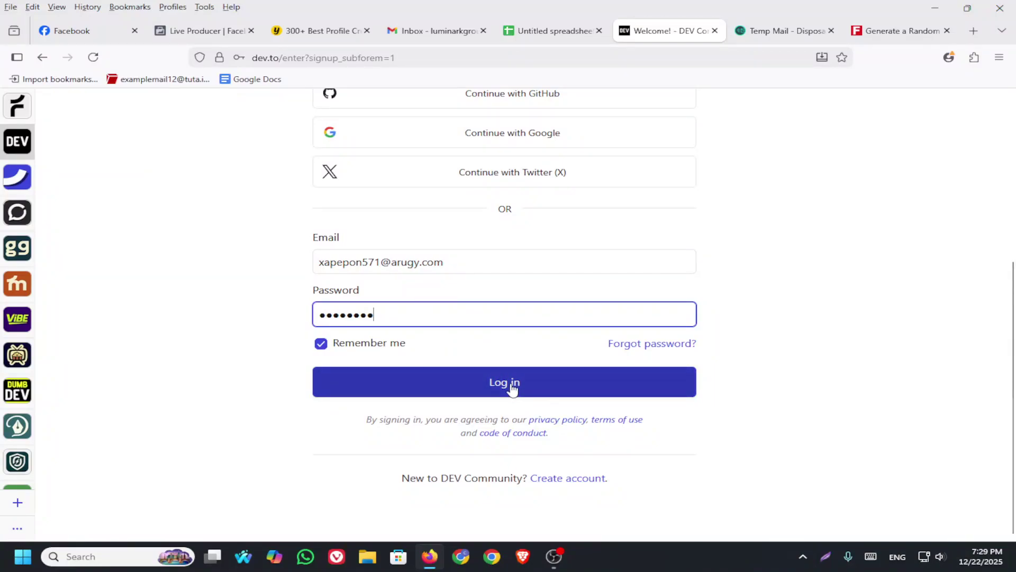
Step: Paste the dev.to sign-in page link into Profile Link cell C7
{"action": "left_click", "coordinate": [402, 59]}
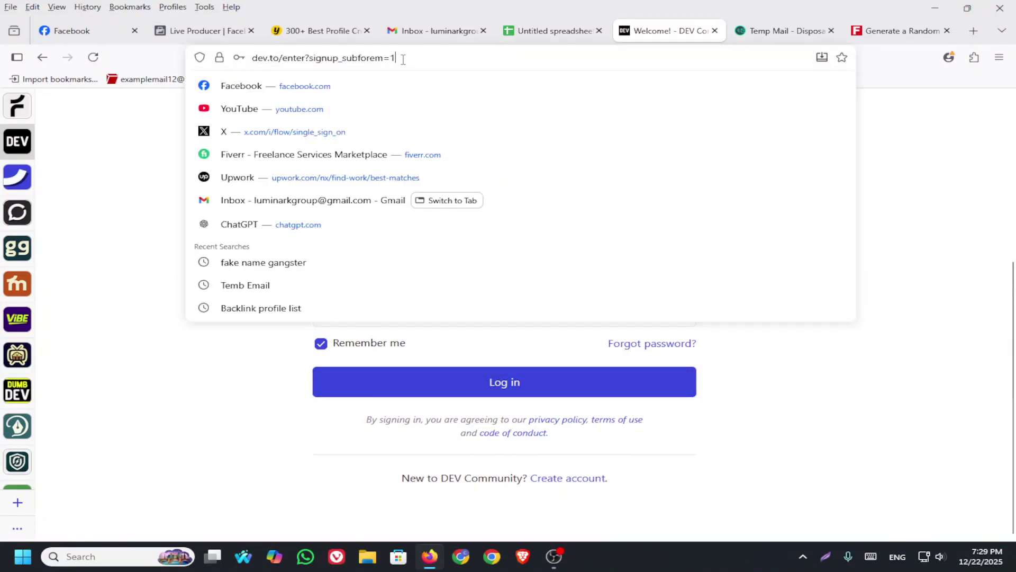
{"action": "key", "text": "ctrl+a"}
{"action": "key", "text": "ctrl+c"}
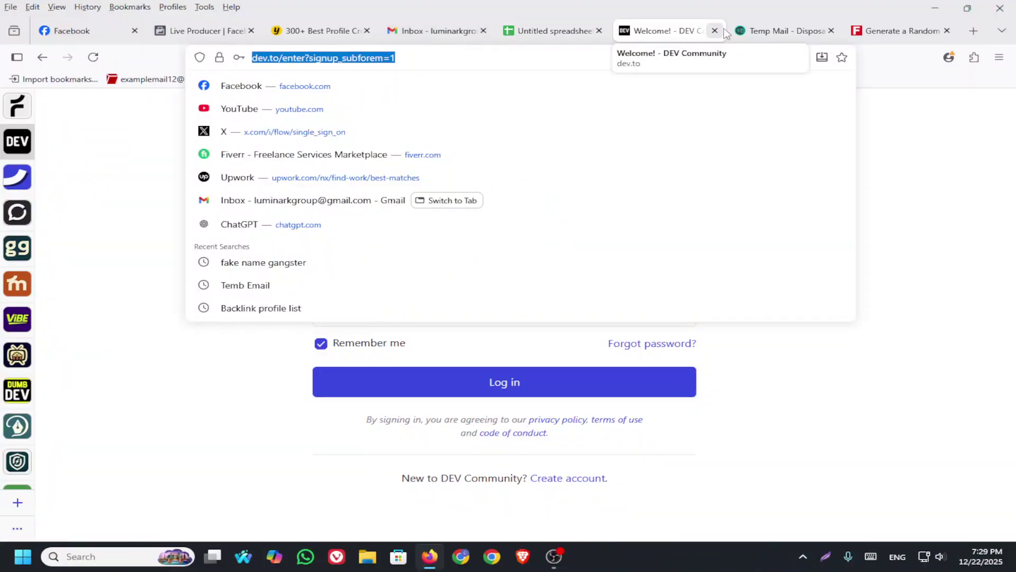
{"action": "left_click", "coordinate": [550, 32]}
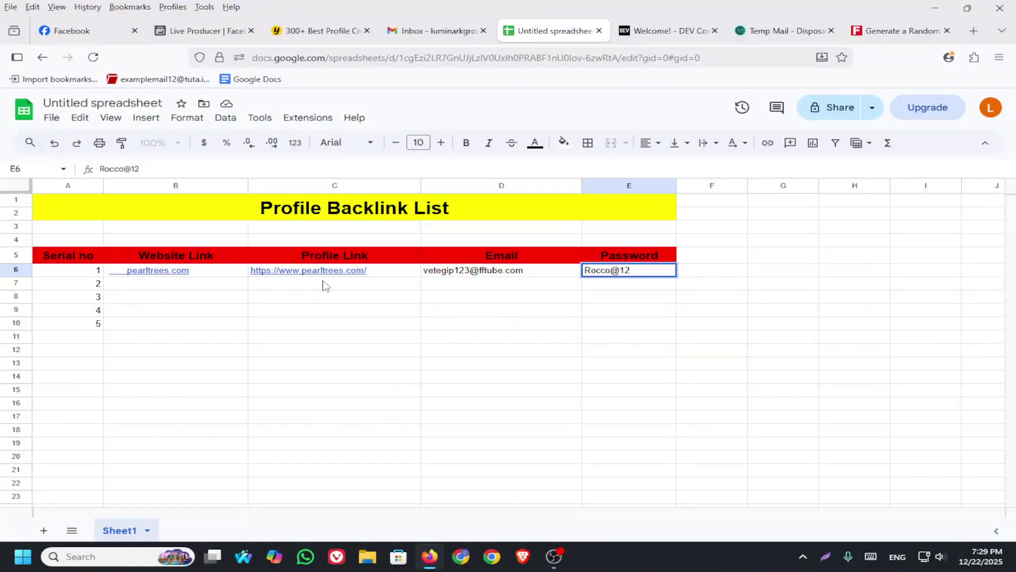
{"action": "left_click", "coordinate": [325, 285]}
{"action": "double_click", "coordinate": [324, 282]}
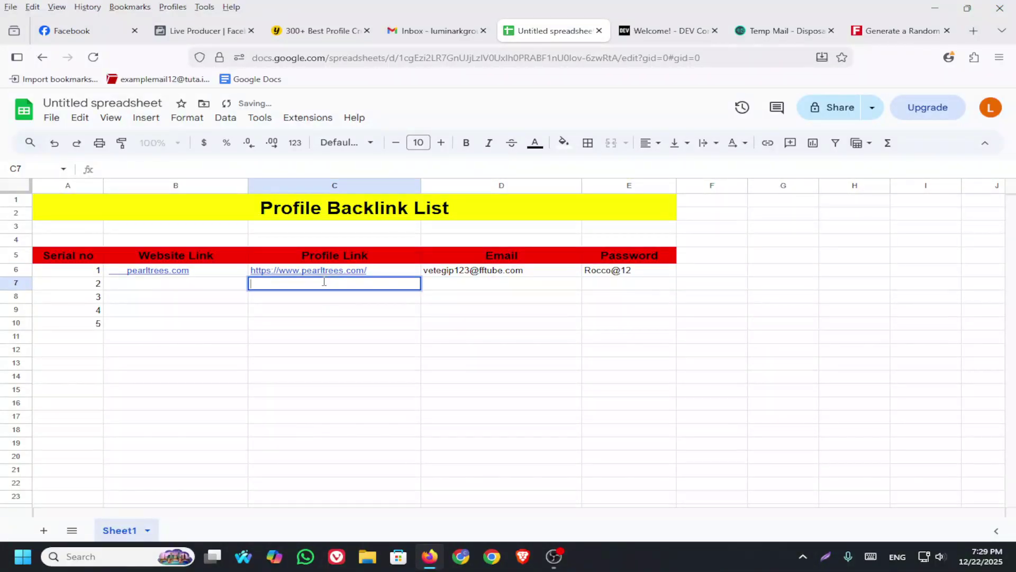
{"action": "key", "text": "ctrl+v"}
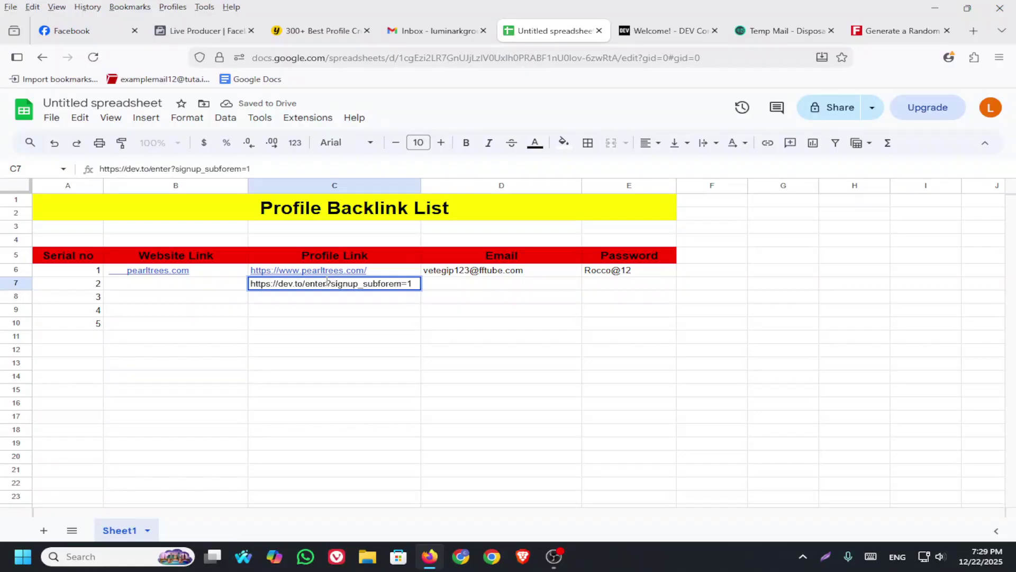
{"action": "left_click", "coordinate": [185, 285]}
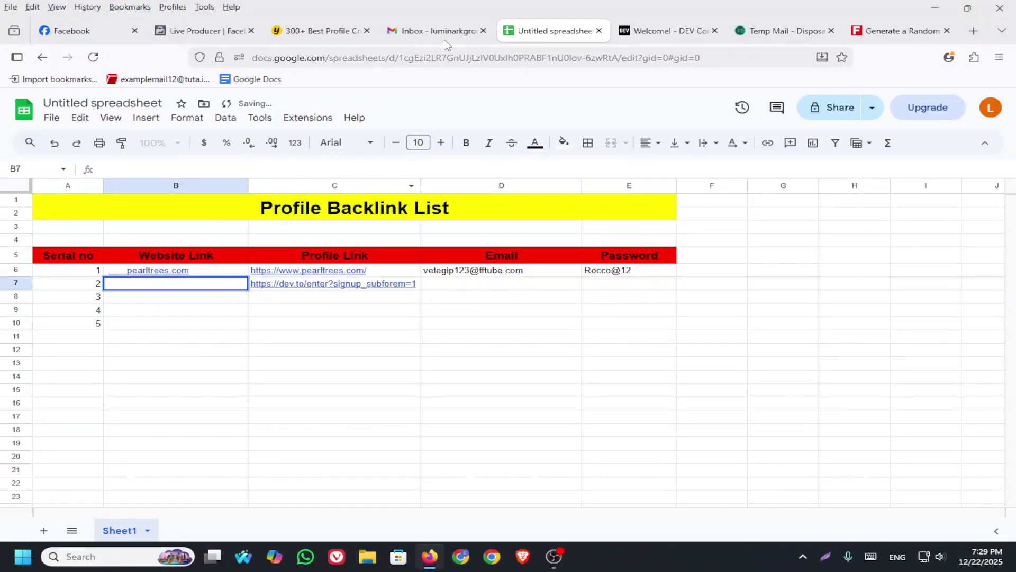
Step: Enter 'dev.to' as the website name in row 7
{"action": "left_click", "coordinate": [334, 32]}
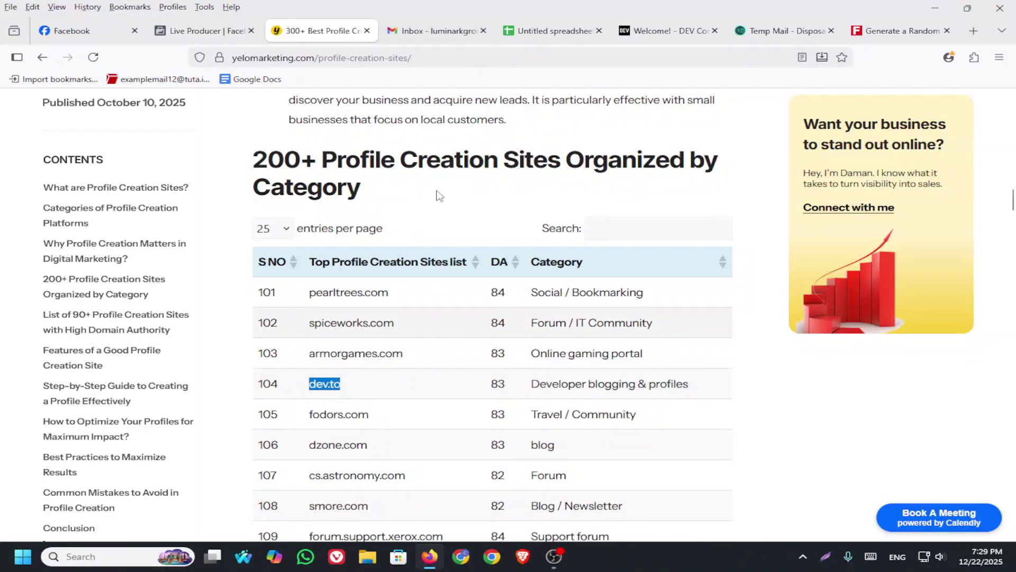
{"action": "left_click", "coordinate": [571, 31]}
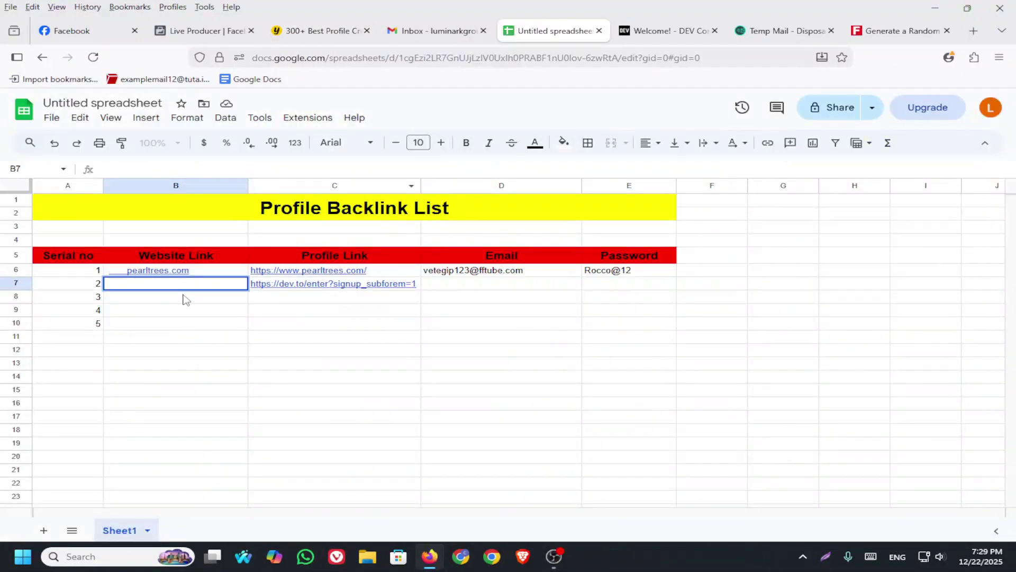
{"action": "mouse_move", "coordinate": [194, 280]}
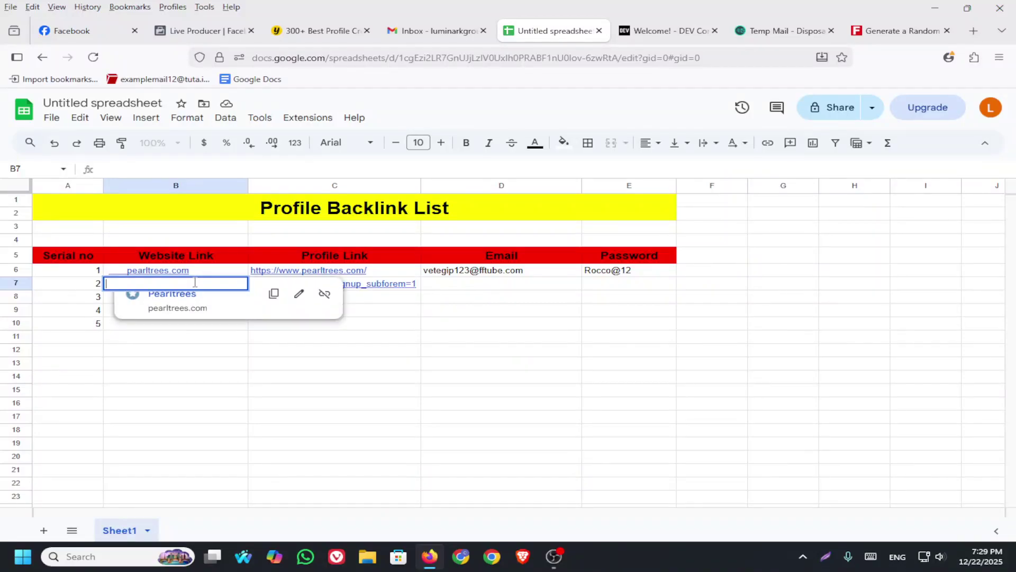
{"action": "type", "text": "dev.to"}
{"action": "left_click", "coordinate": [463, 285]}
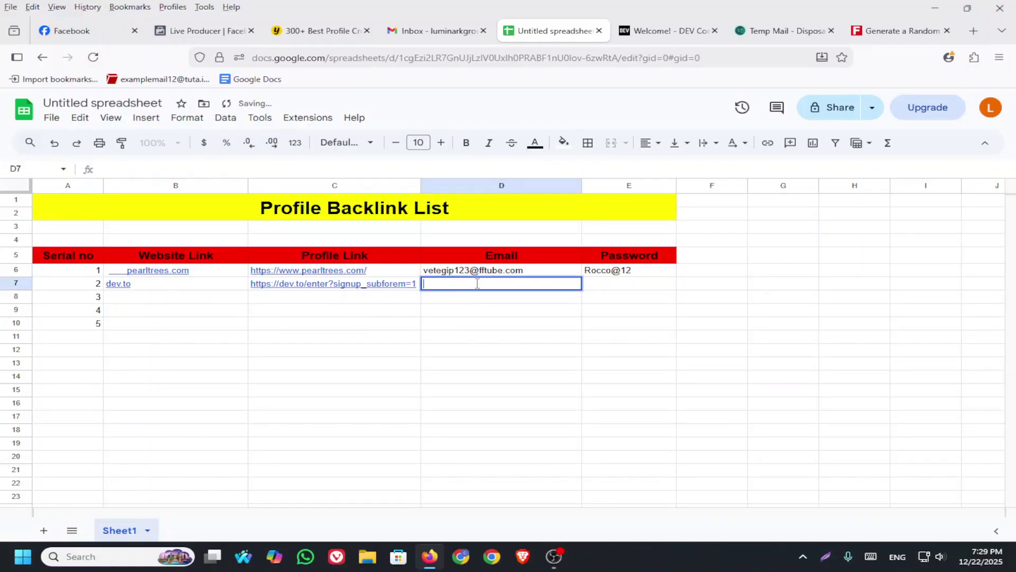
Step: Paste the temporary email address into Email cell D7
{"action": "left_click", "coordinate": [783, 31]}
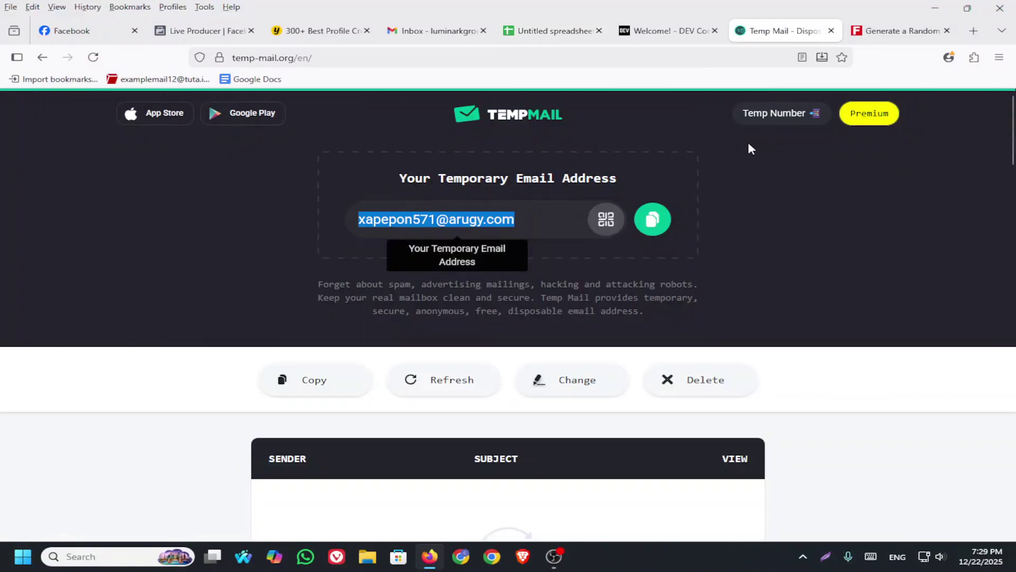
{"action": "left_click", "coordinate": [652, 222]}
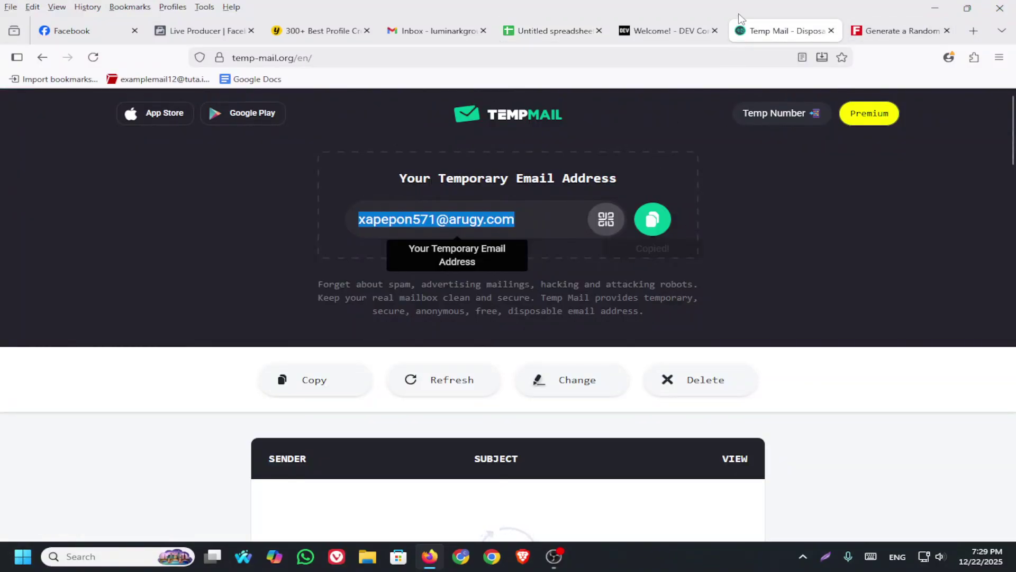
{"action": "left_click", "coordinate": [668, 31]}
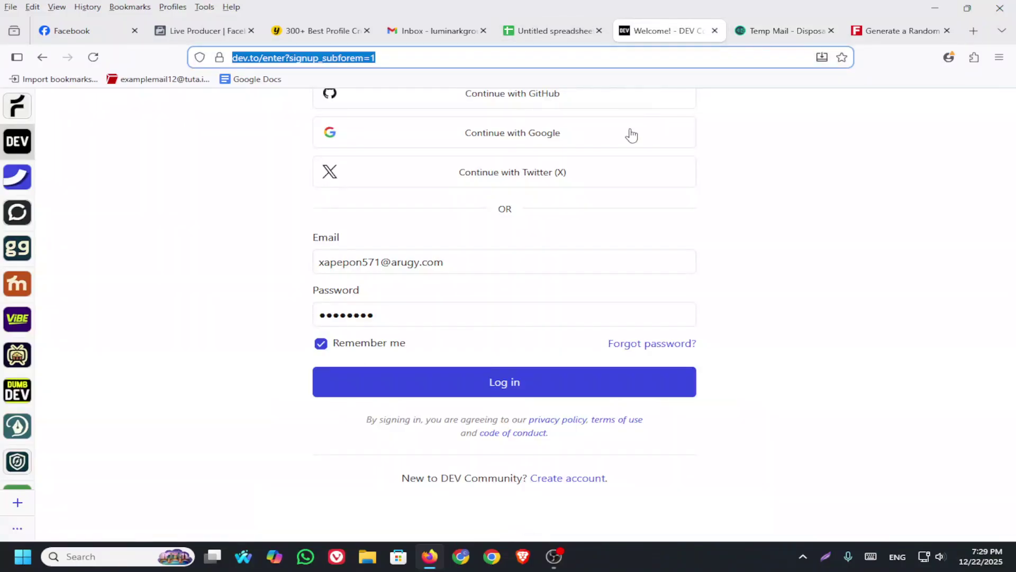
{"action": "left_click", "coordinate": [535, 31]}
{"action": "double_click", "coordinate": [486, 283]}
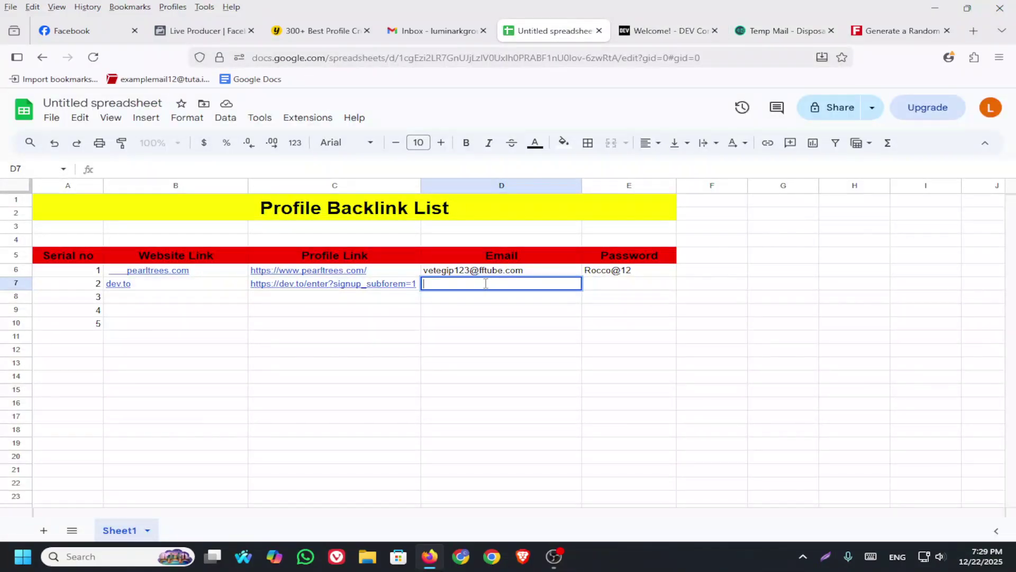
{"action": "key", "text": "ctrl+v"}
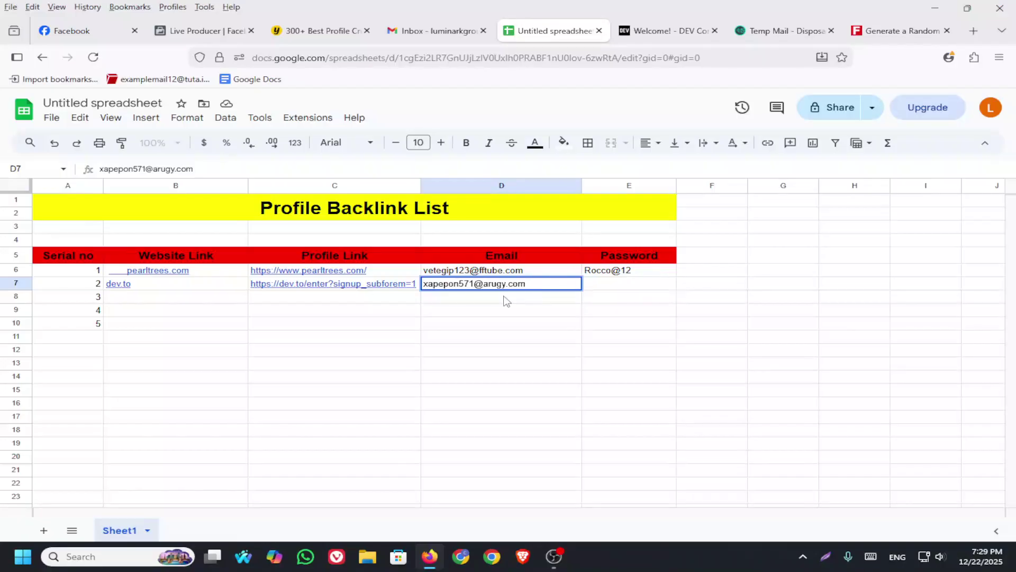
{"action": "left_click", "coordinate": [612, 288]}
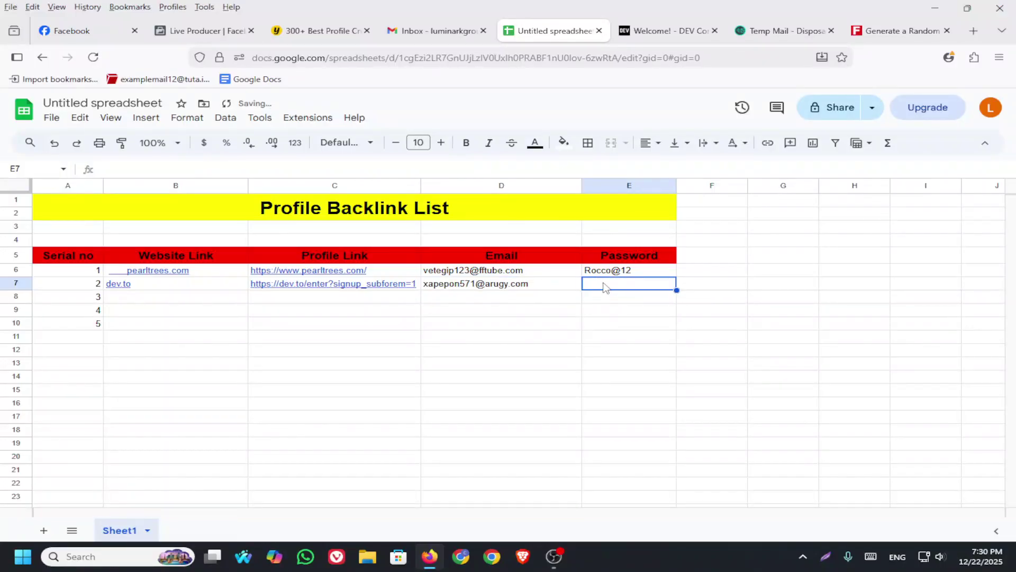
Step: Type the account password into E7, then return to the DEV login page
{"action": "double_click", "coordinate": [606, 288]}
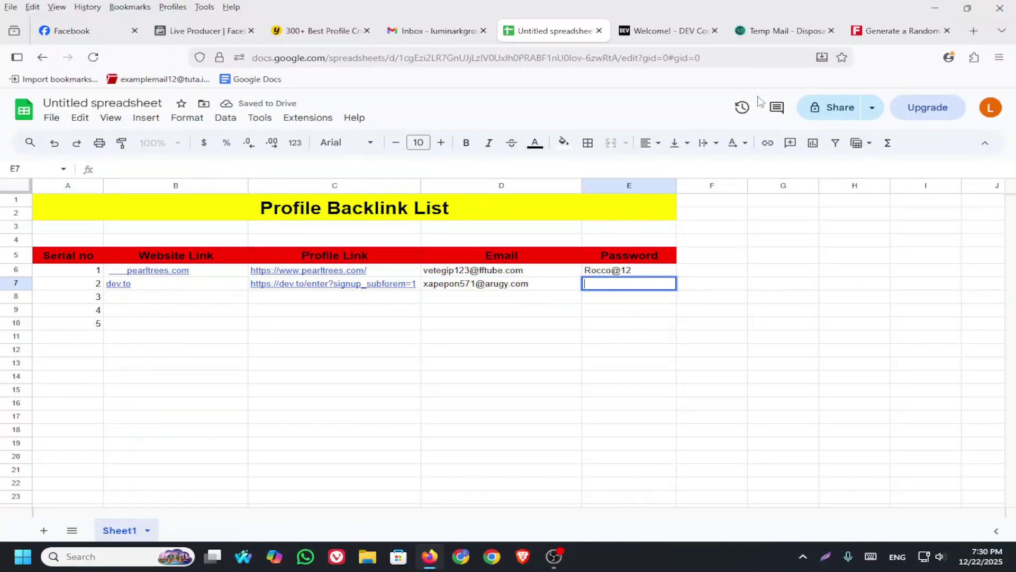
{"action": "left_click", "coordinate": [900, 32]}
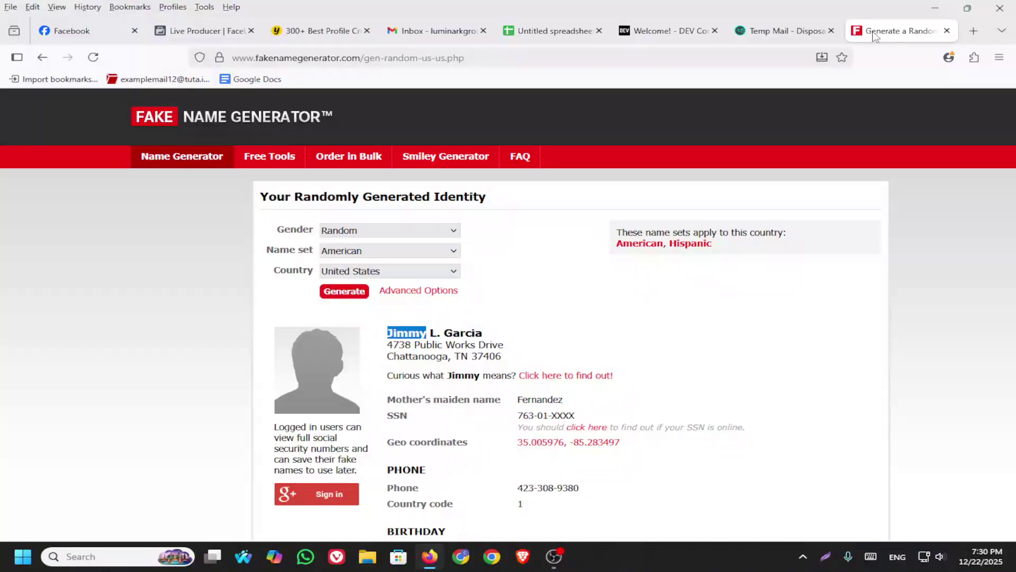
{"action": "left_click", "coordinate": [430, 332]}
{"action": "left_click_drag", "start_coordinate": [428, 332], "coordinate": [389, 334]}
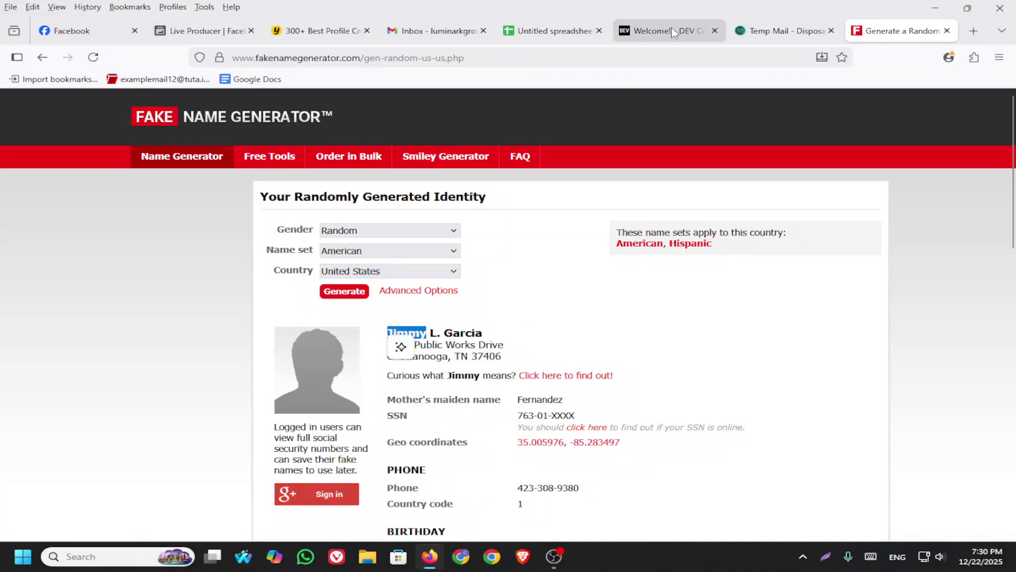
{"action": "left_click", "coordinate": [672, 33]}
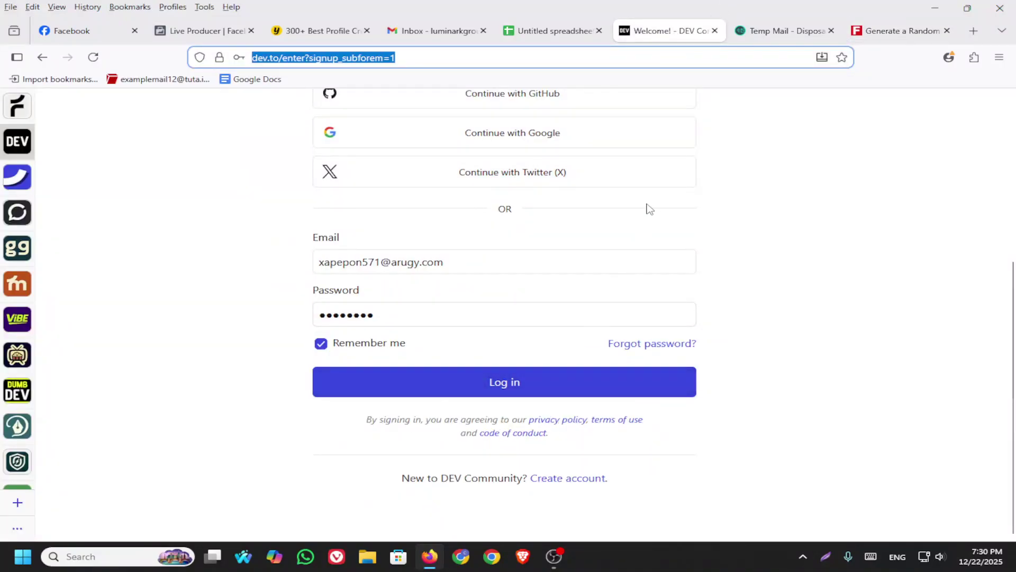
{"action": "left_click", "coordinate": [556, 33]}
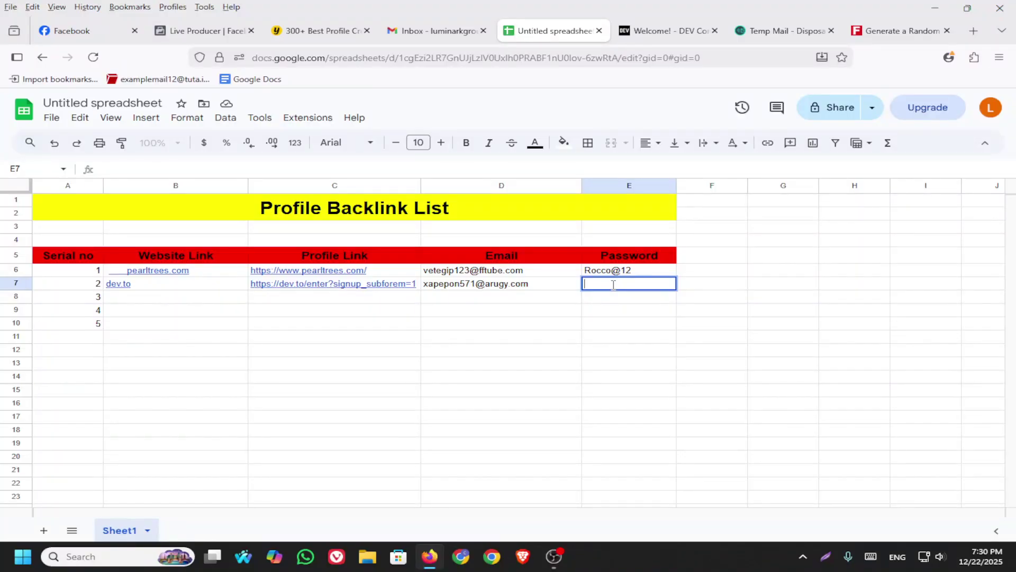
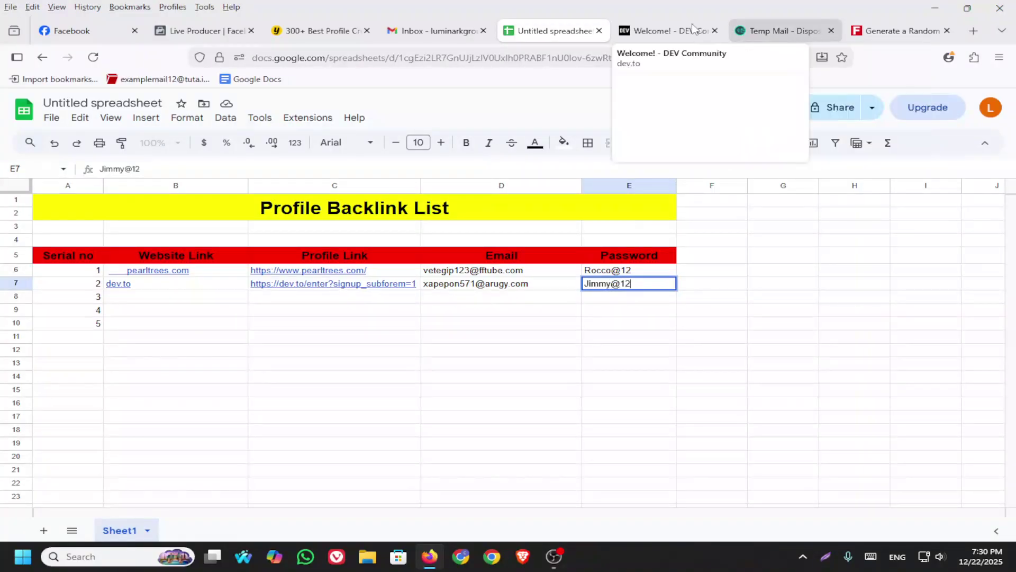
{"action": "left_click", "coordinate": [668, 31]}
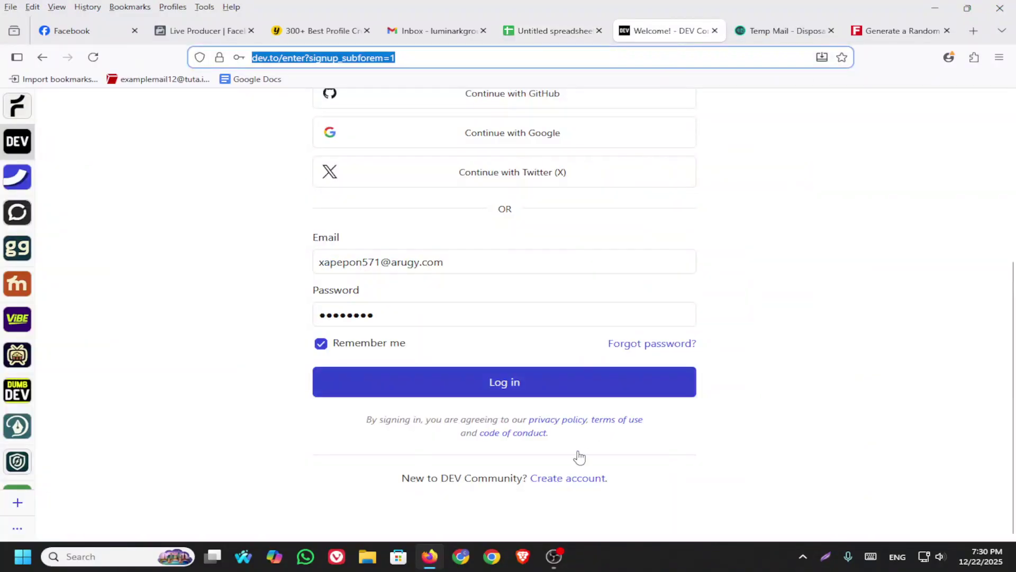
Step: Submit the DEV login with the recorded email and password, declining to save the password
{"action": "left_click", "coordinate": [511, 385]}
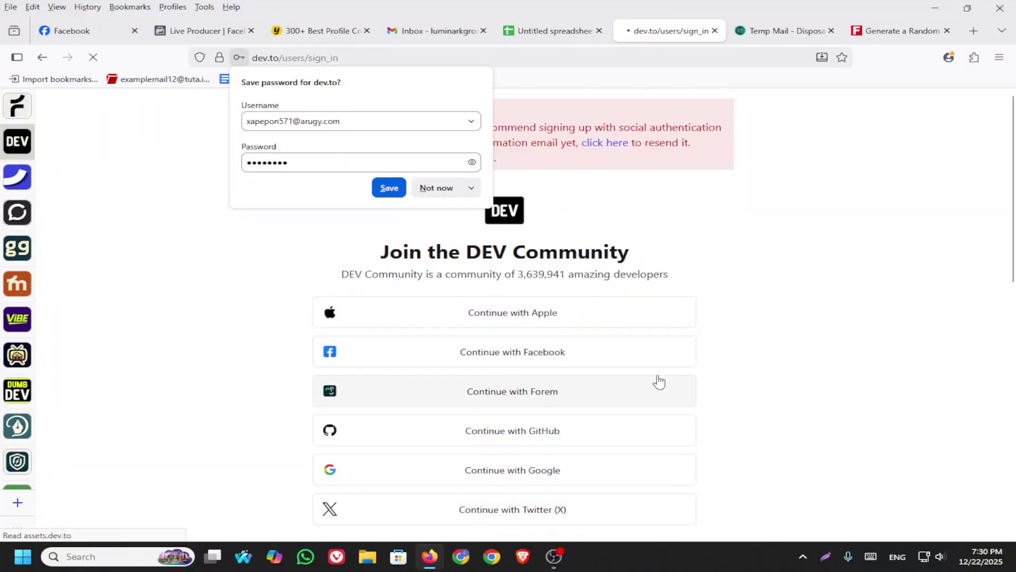
{"action": "scroll", "coordinate": [659, 381], "scroll_direction": "down", "scroll_amount": 6}
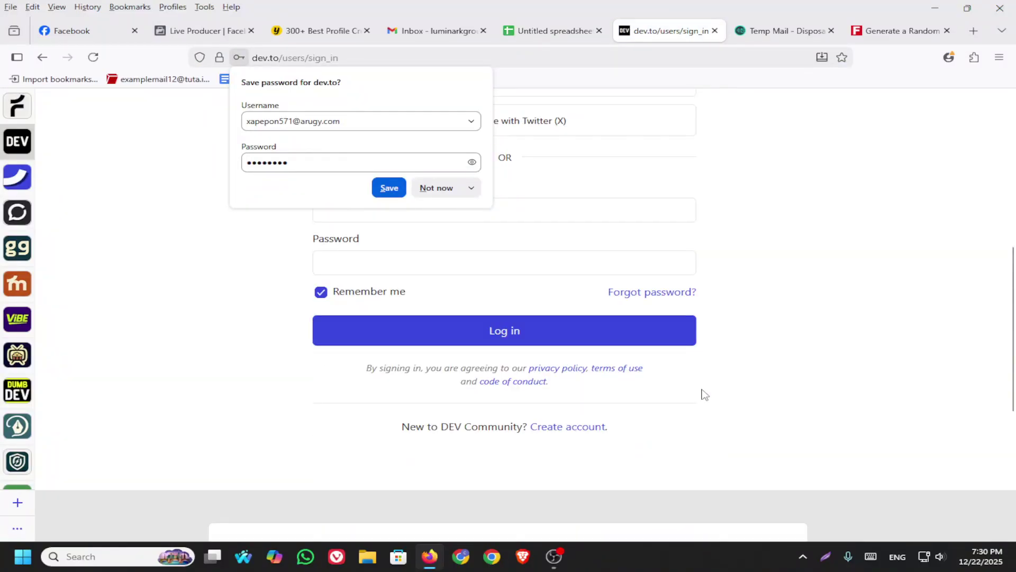
{"action": "scroll", "coordinate": [704, 394], "scroll_direction": "up", "scroll_amount": 6}
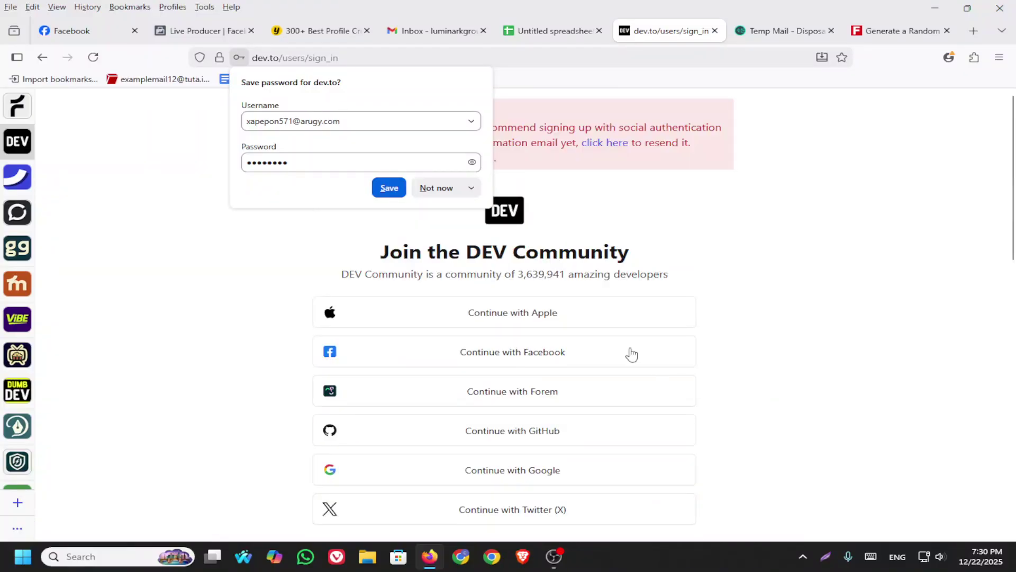
{"action": "left_click", "coordinate": [471, 188]}
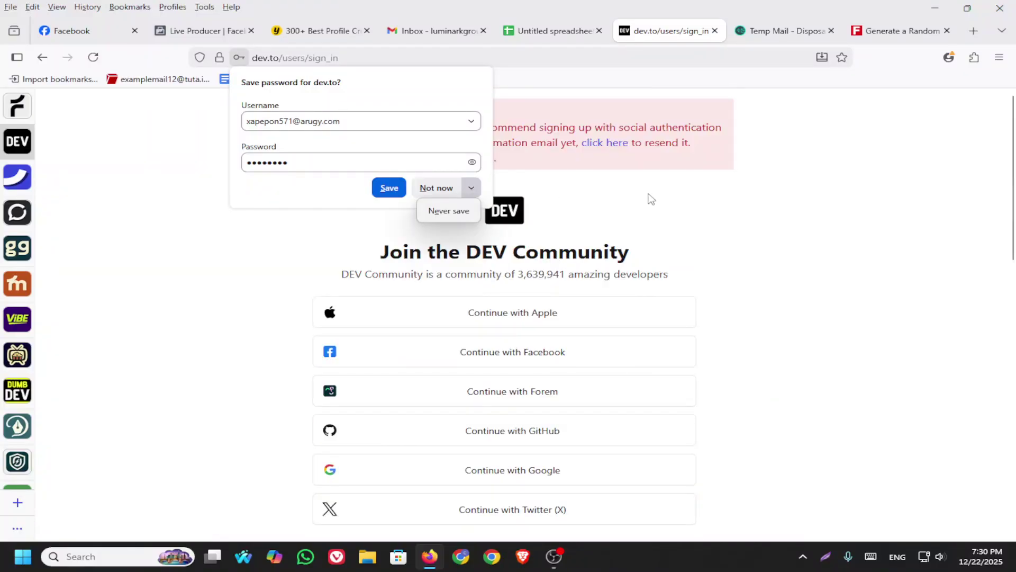
{"action": "left_click", "coordinate": [448, 211]}
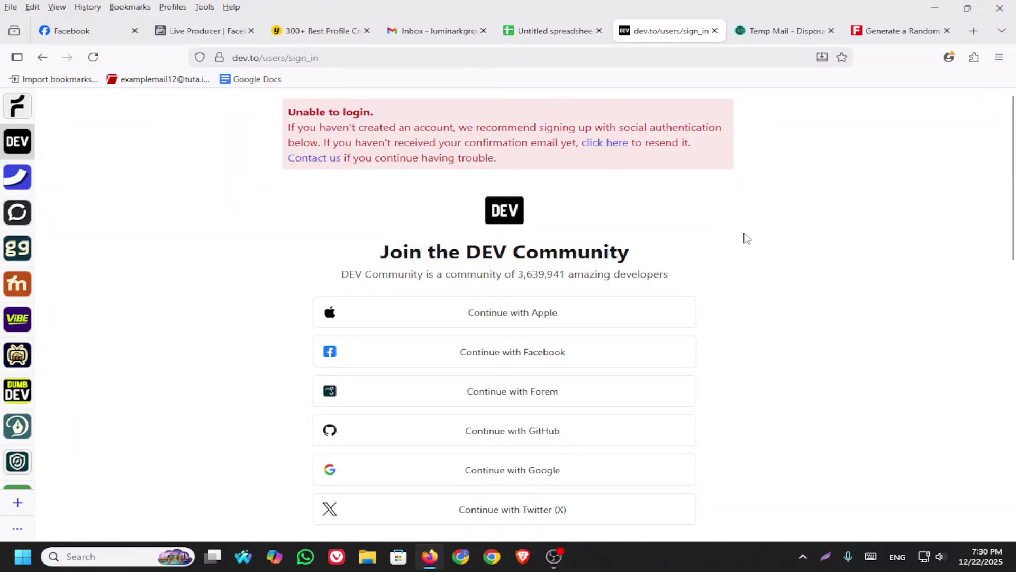
Step: Reload the failed DEV login page, cancel the form resend, and go back
{"action": "scroll", "coordinate": [708, 248], "scroll_direction": "down", "scroll_amount": 5}
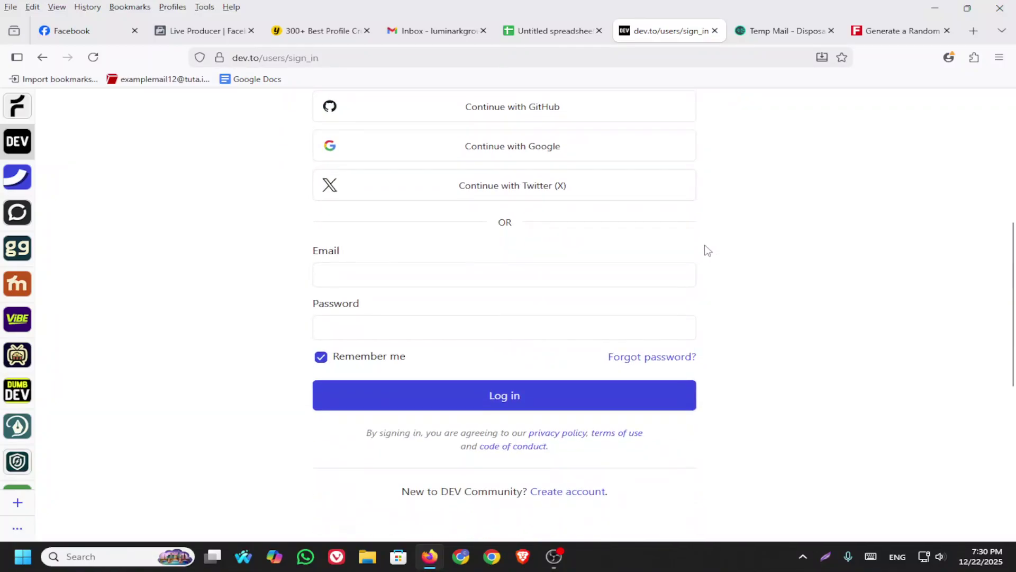
{"action": "scroll", "coordinate": [707, 249], "scroll_direction": "down", "scroll_amount": 5}
{"action": "scroll", "coordinate": [706, 250], "scroll_direction": "up", "scroll_amount": 10}
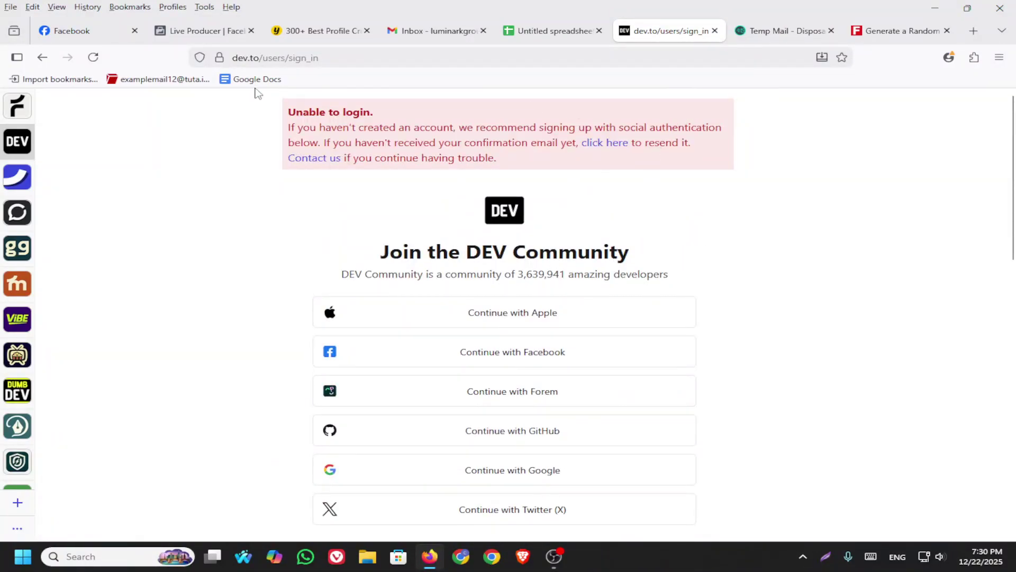
{"action": "left_click", "coordinate": [94, 58]}
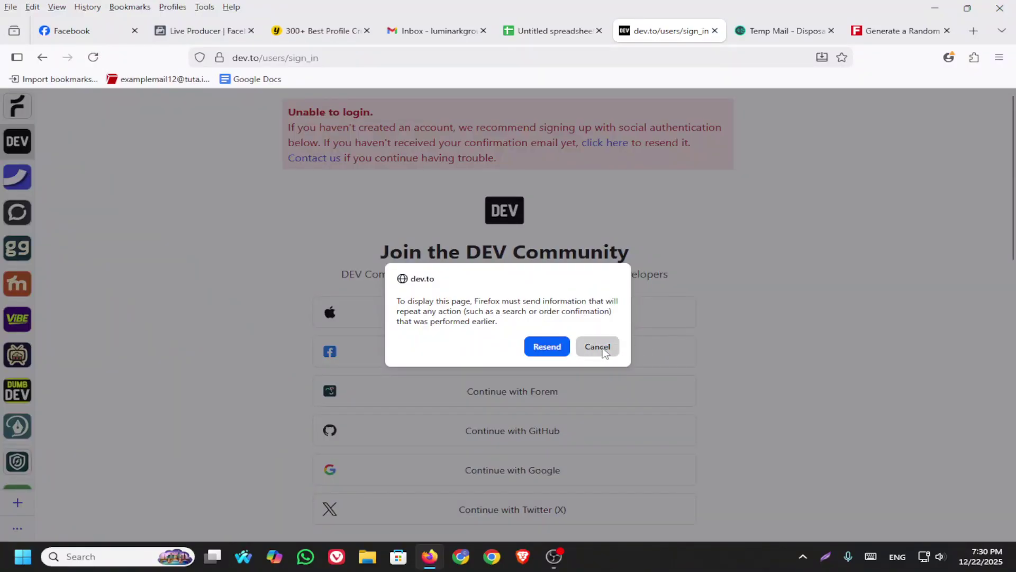
{"action": "left_click", "coordinate": [602, 348]}
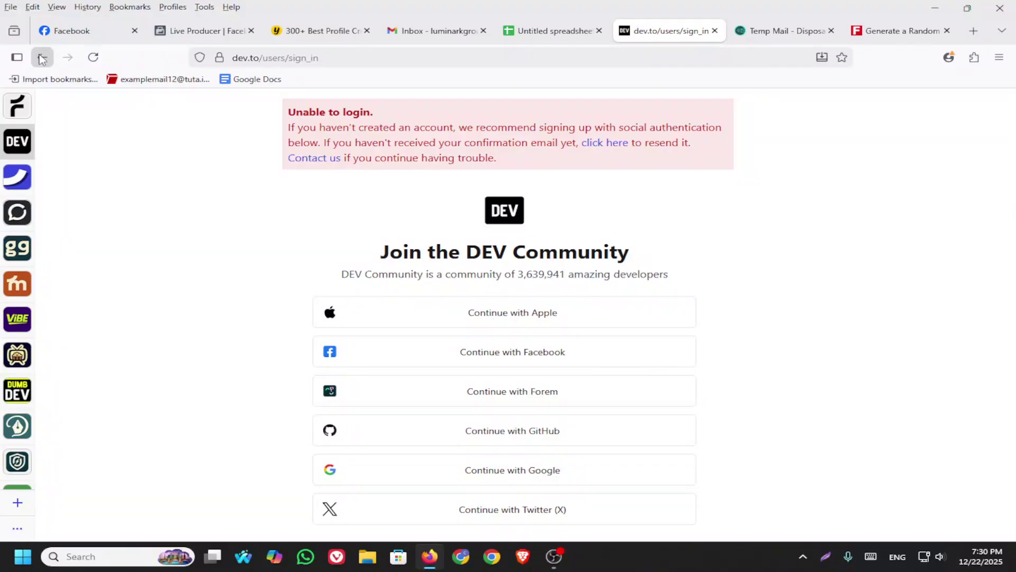
{"action": "left_click", "coordinate": [42, 59]}
Step: Go back through the DEV pages to a blank new tab
{"action": "left_click", "coordinate": [43, 58]}
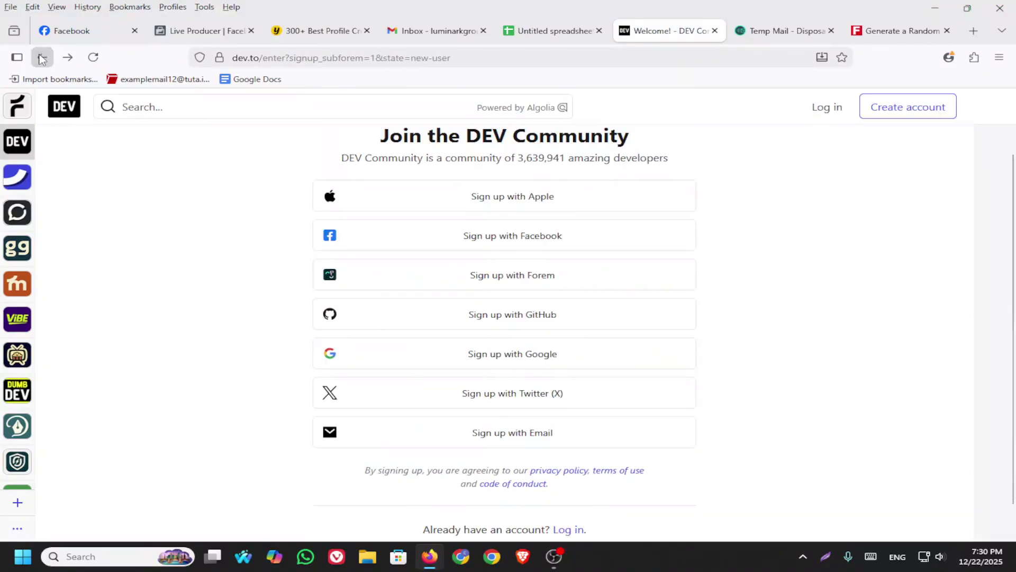
{"action": "left_click", "coordinate": [43, 58]}
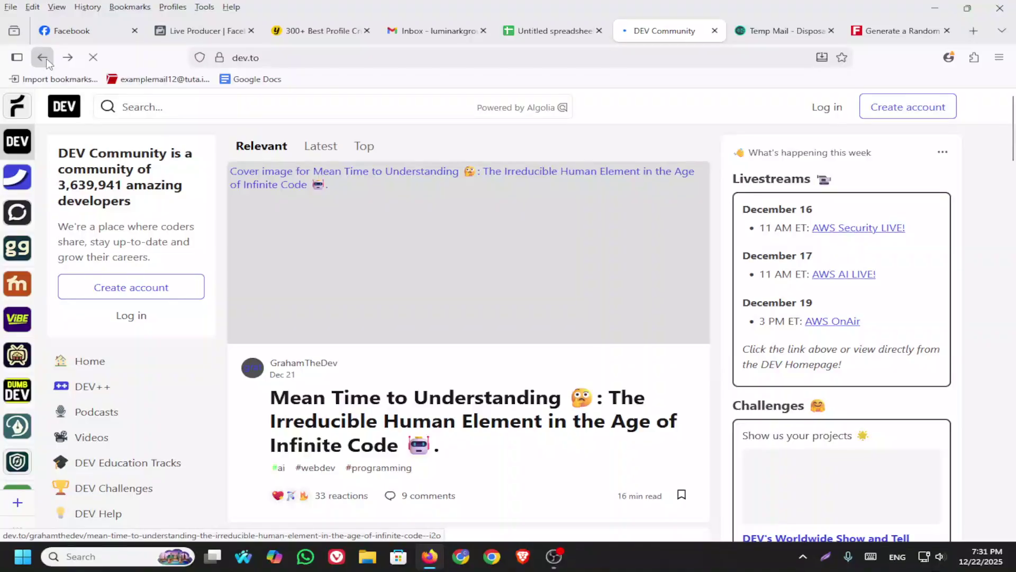
{"action": "left_click", "coordinate": [45, 60]}
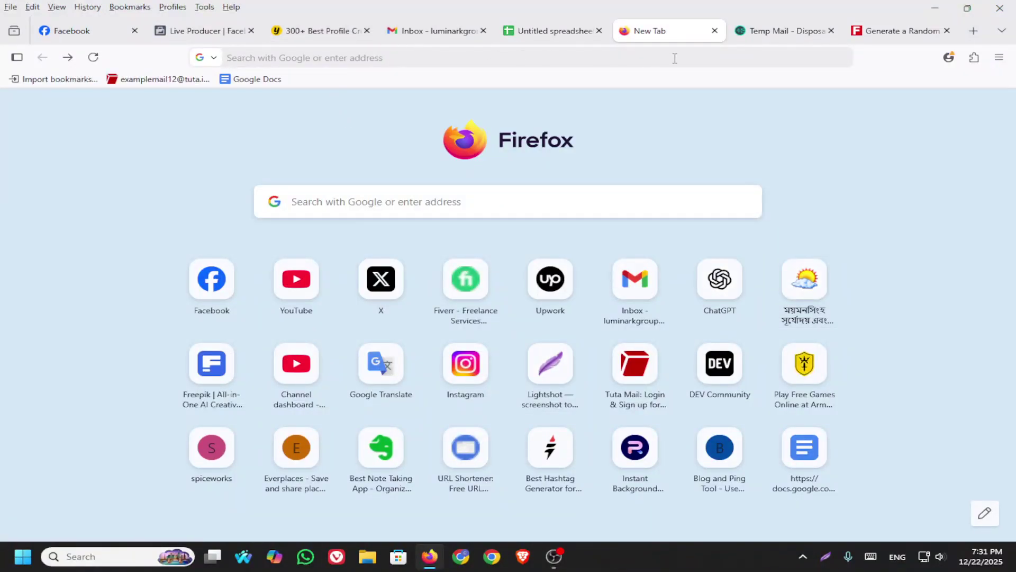
{"action": "left_click", "coordinate": [365, 56]}
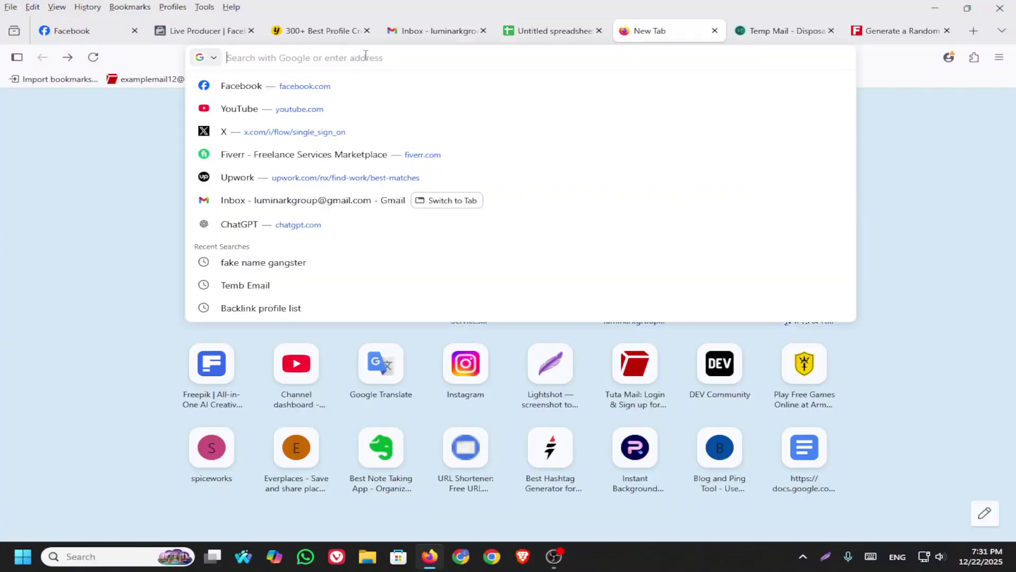
Step: Copy fodors.com from row 105 of the profile-creation list and load it in the new tab
{"action": "left_click", "coordinate": [331, 32]}
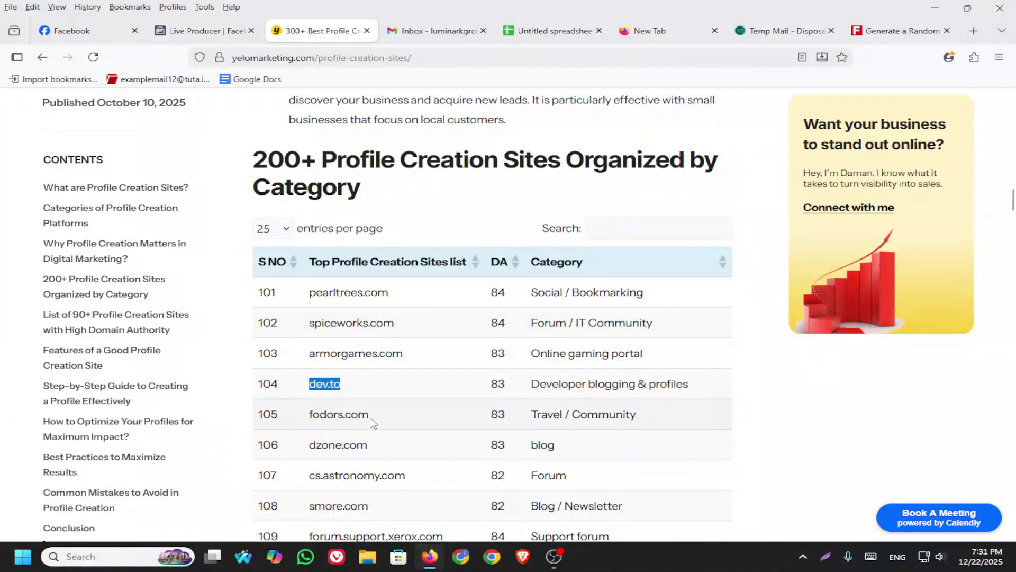
{"action": "left_click_drag", "start_coordinate": [372, 421], "coordinate": [301, 423]}
{"action": "key", "text": "ctrl+c"}
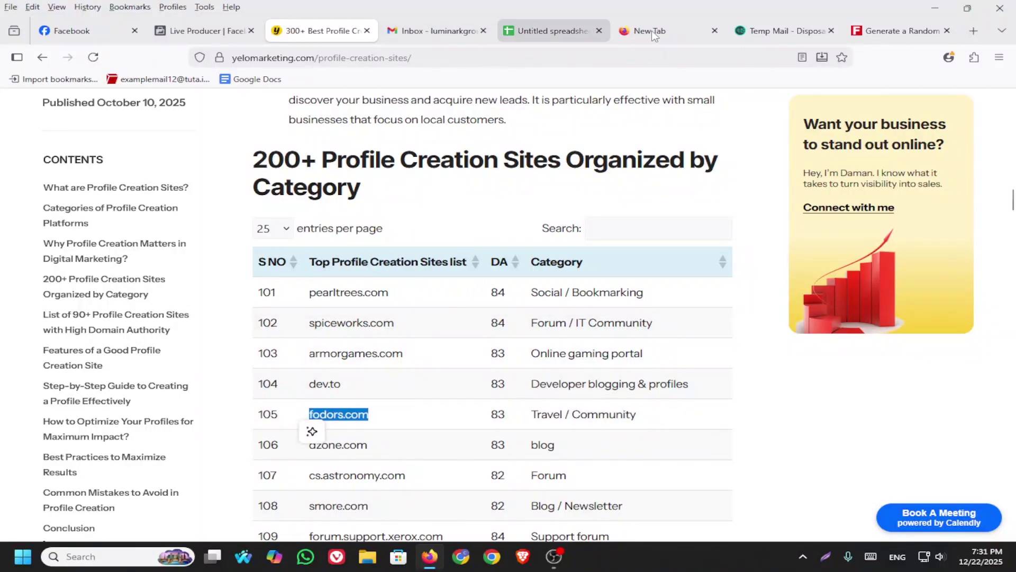
{"action": "left_click", "coordinate": [679, 32]}
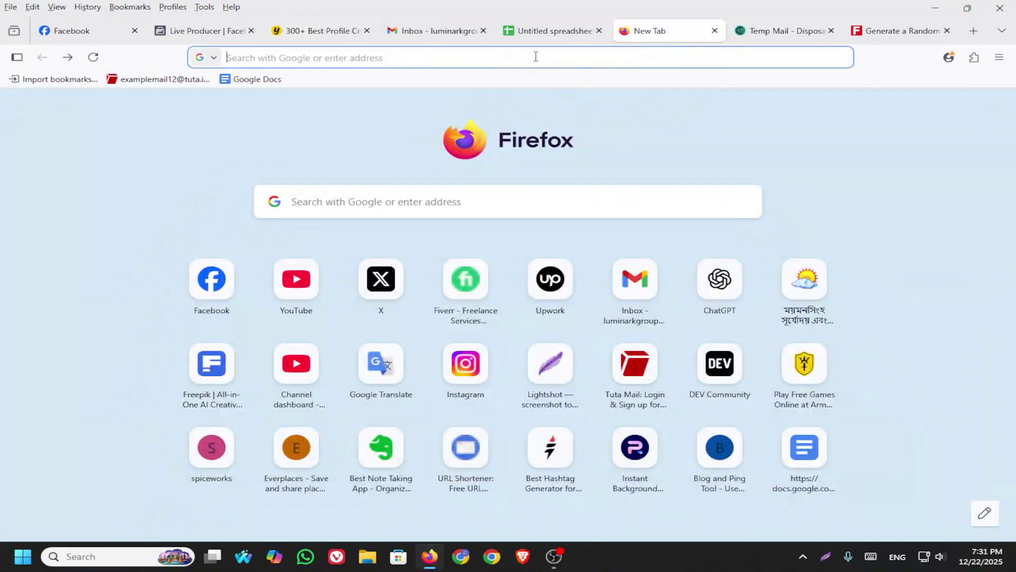
{"action": "left_click", "coordinate": [536, 56]}
{"action": "key", "text": "ctrl+v"}
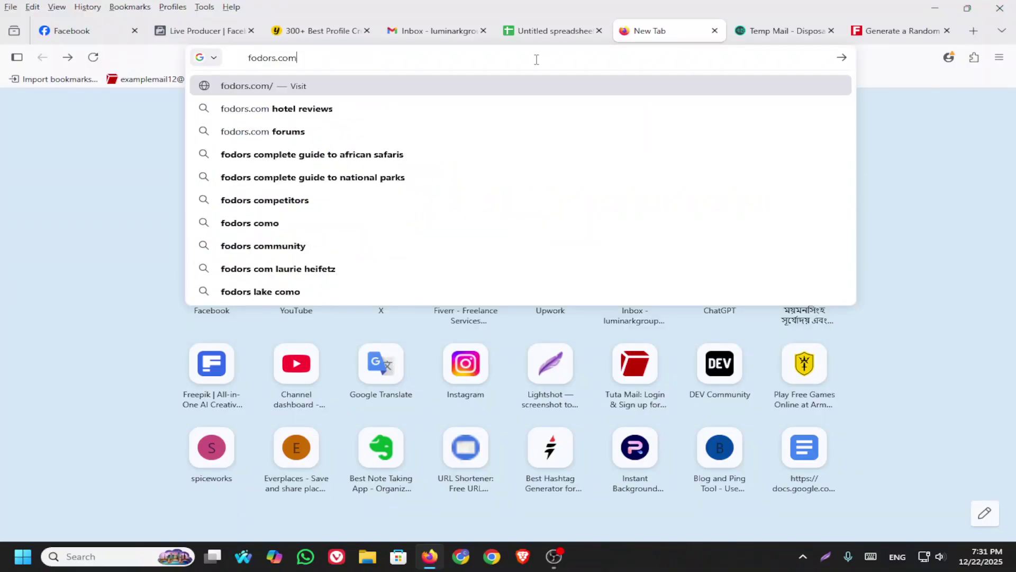
{"action": "key", "text": "Return"}
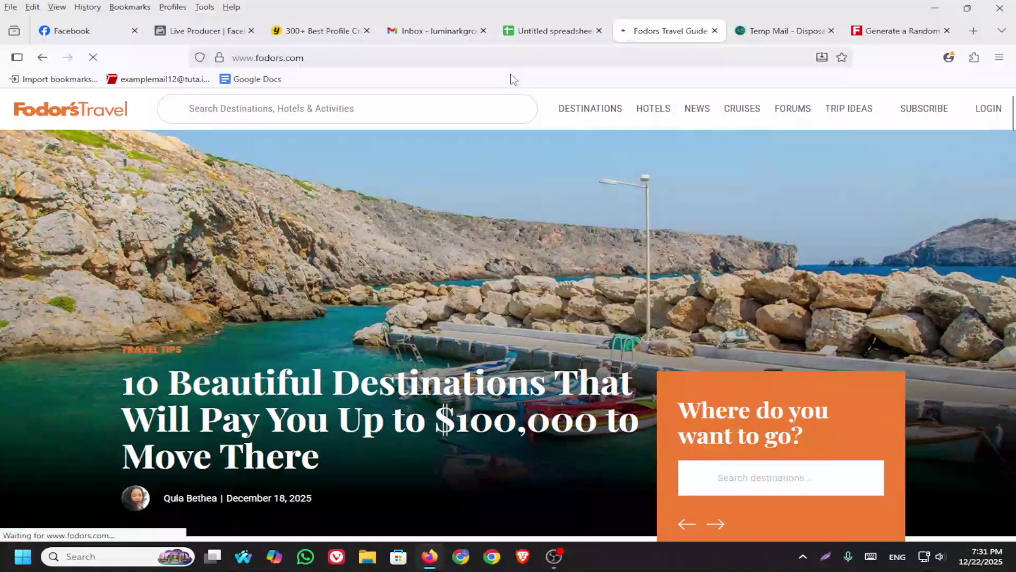
Step: Replace dev.to in website cell B7 with fodors.com
{"action": "left_click", "coordinate": [563, 32]}
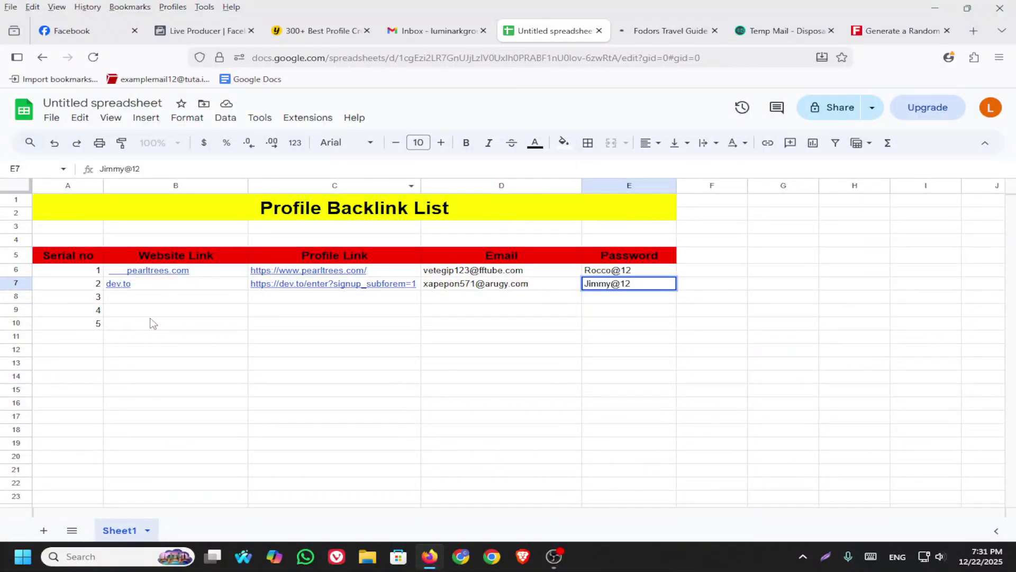
{"action": "left_click", "coordinate": [155, 286]}
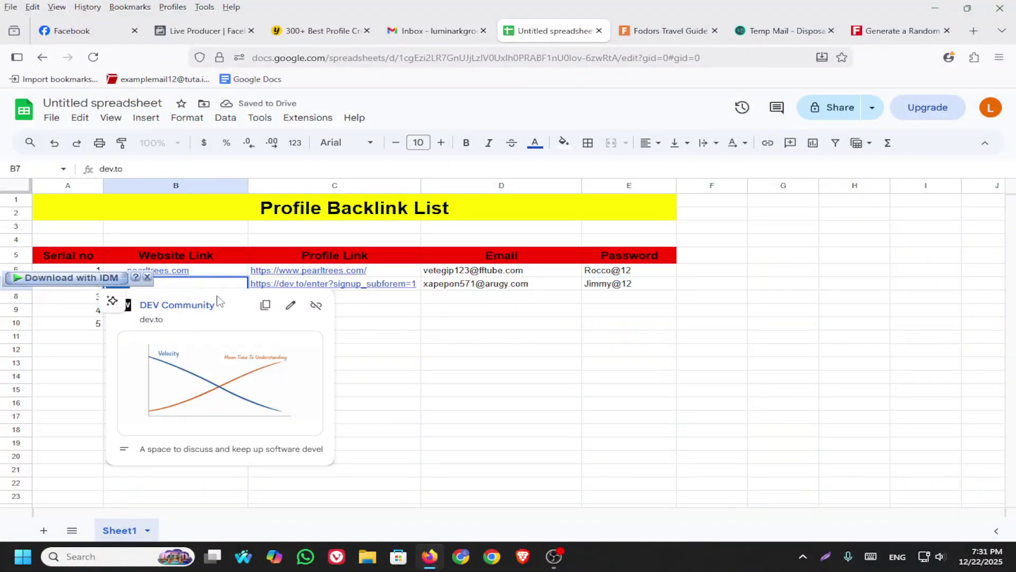
{"action": "key", "text": "ctrl+v"}
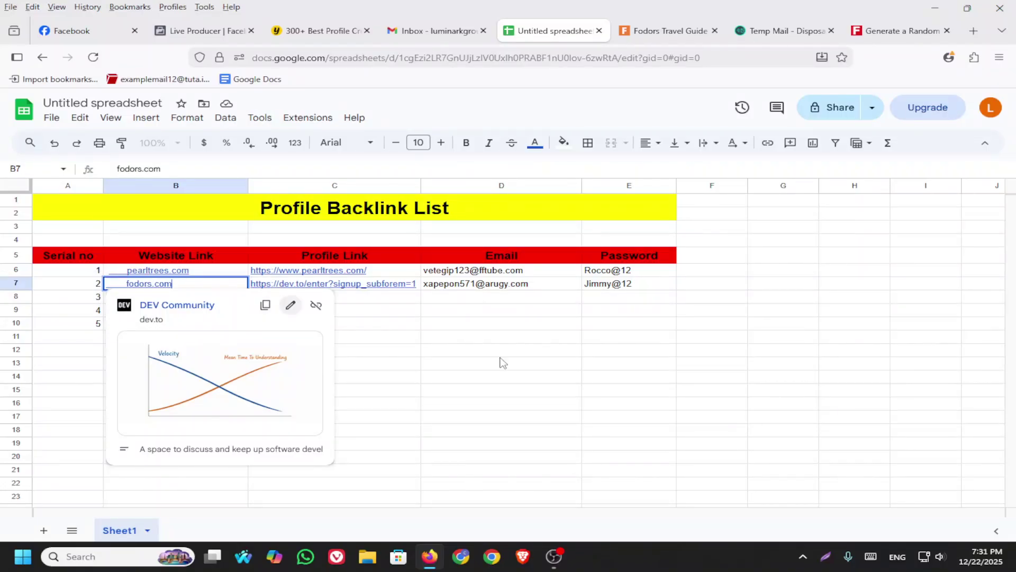
{"action": "left_click", "coordinate": [393, 286]}
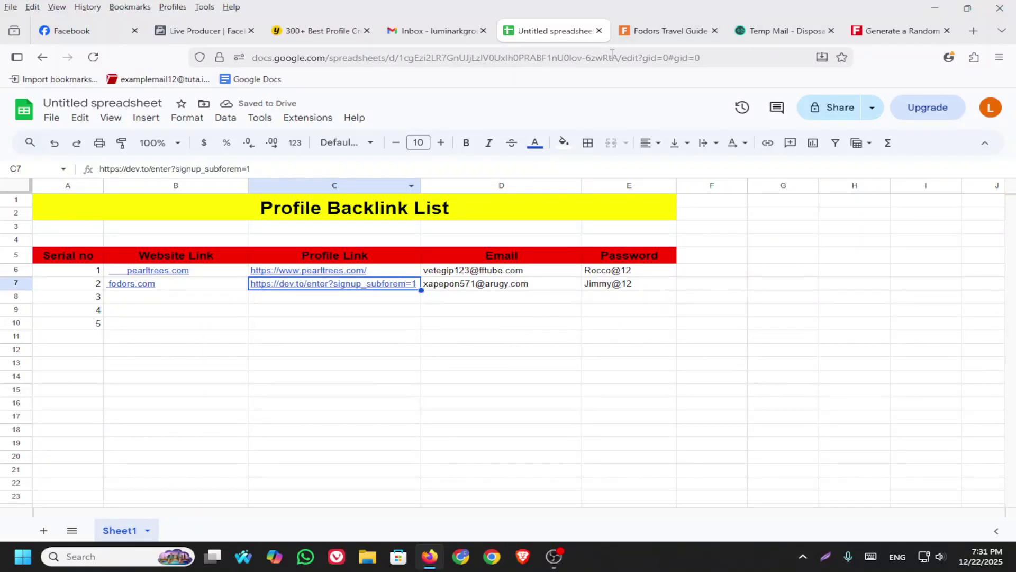
Step: Paste the spreadsheet's own URL into profile link cell C7, then select email cell D7
{"action": "left_click", "coordinate": [711, 59]}
{"action": "key", "text": "ctrl+c"}
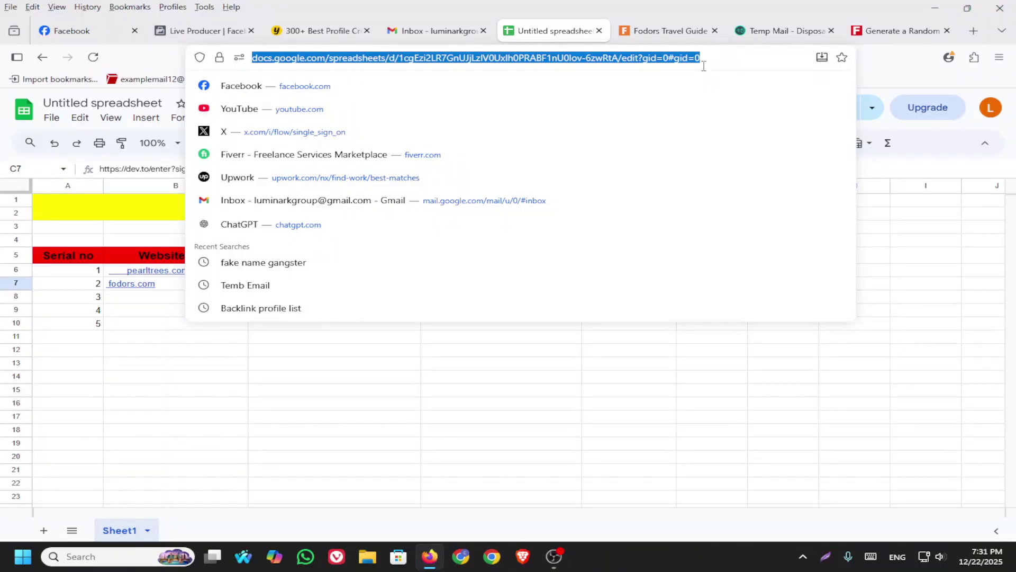
{"action": "left_click", "coordinate": [168, 294]}
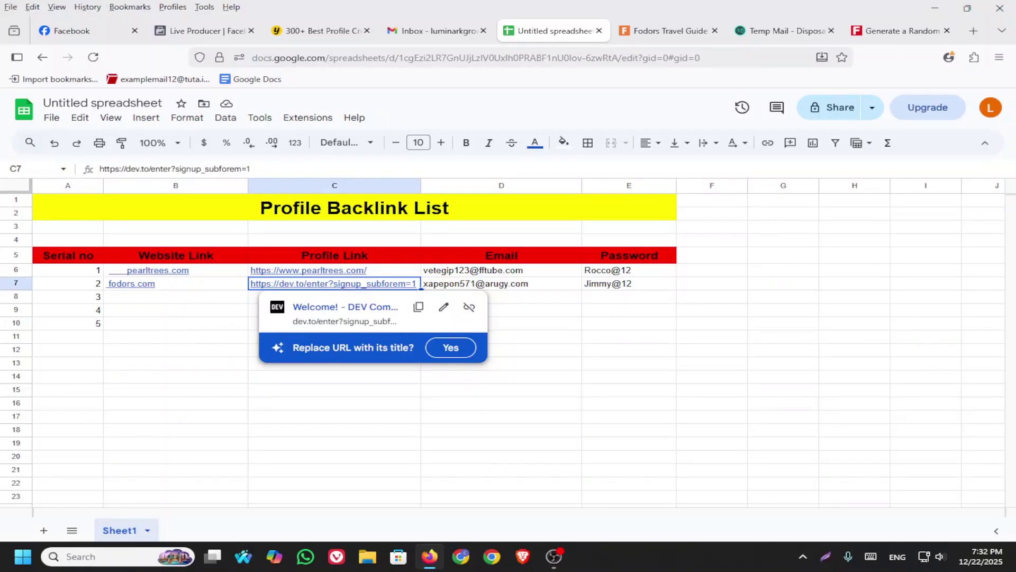
{"action": "key", "text": "ctrl+v"}
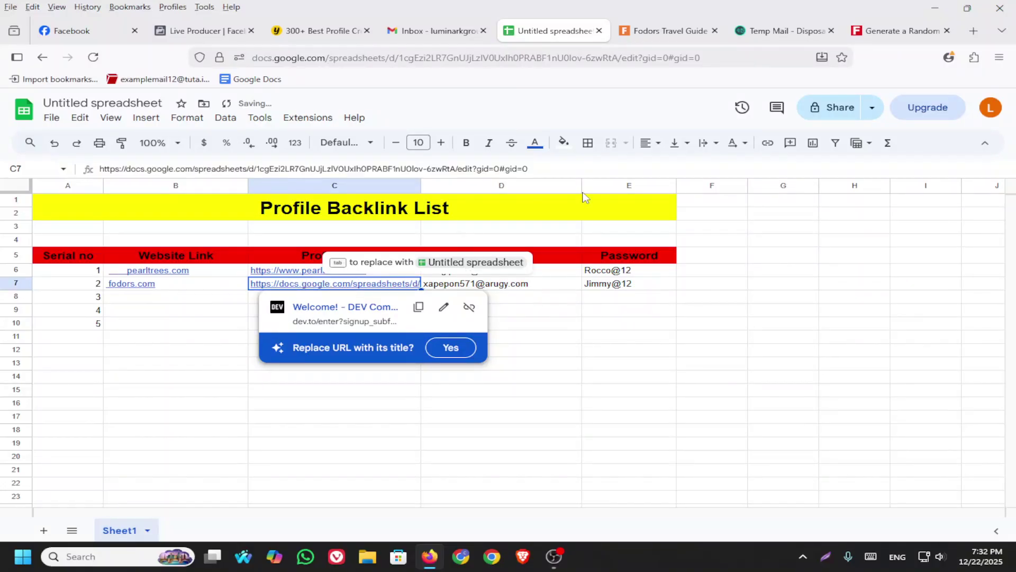
{"action": "left_click", "coordinate": [715, 275]}
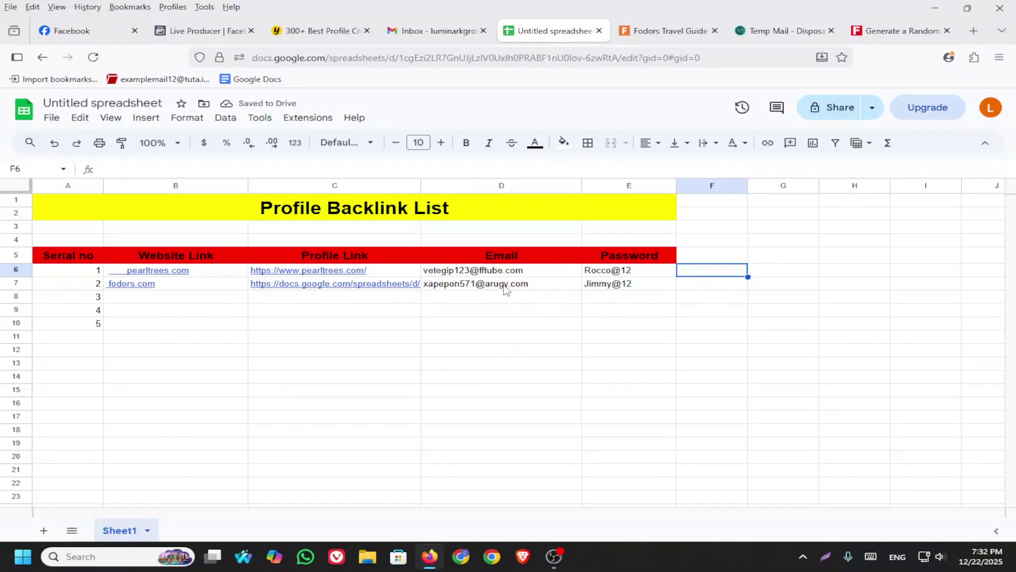
{"action": "left_click", "coordinate": [503, 289]}
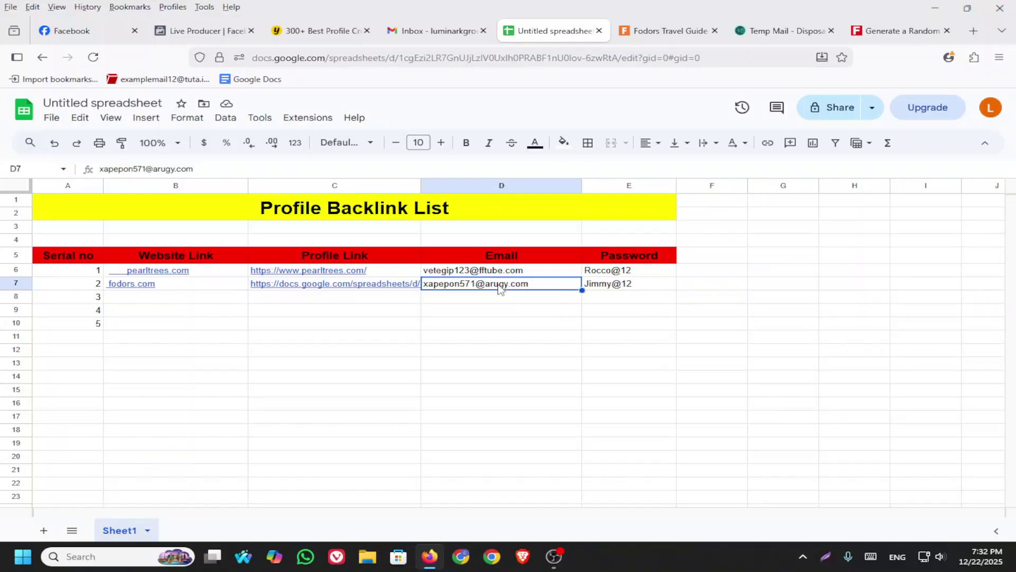
{"action": "left_click", "coordinate": [785, 30]}
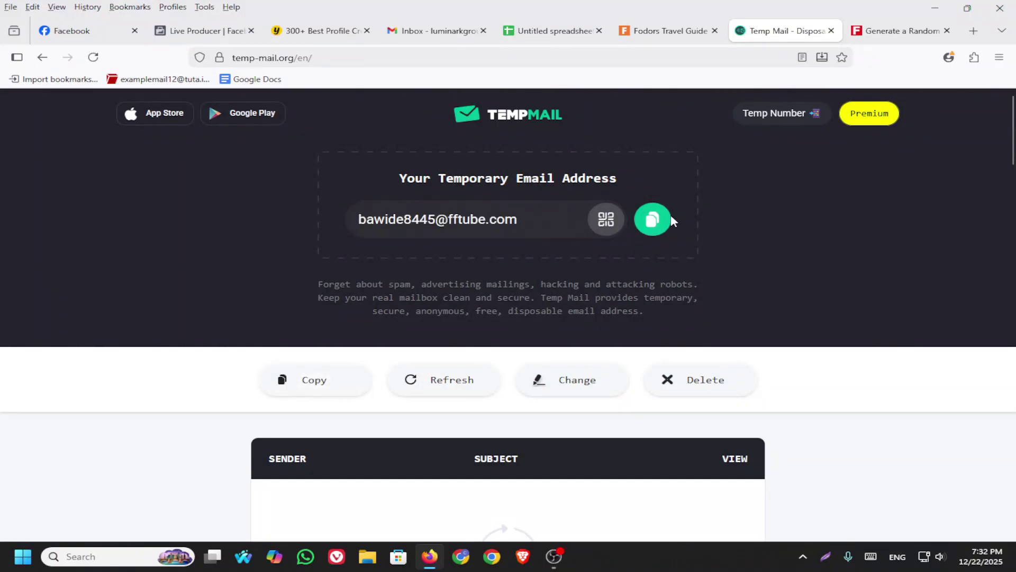
Step: Copy the new Temp Mail address and paste it over the old email in D7
{"action": "left_click", "coordinate": [654, 220]}
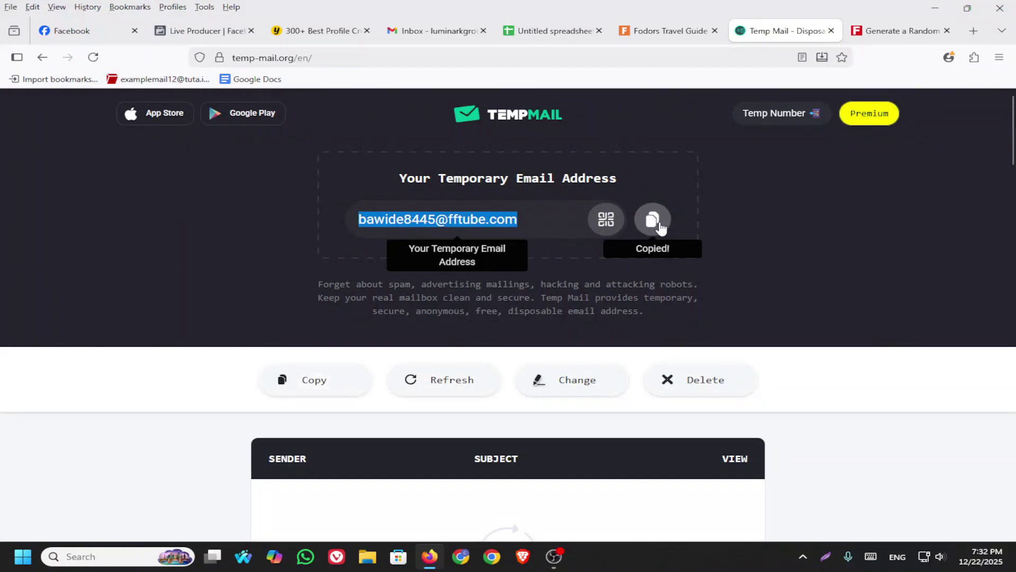
{"action": "left_click", "coordinate": [553, 30]}
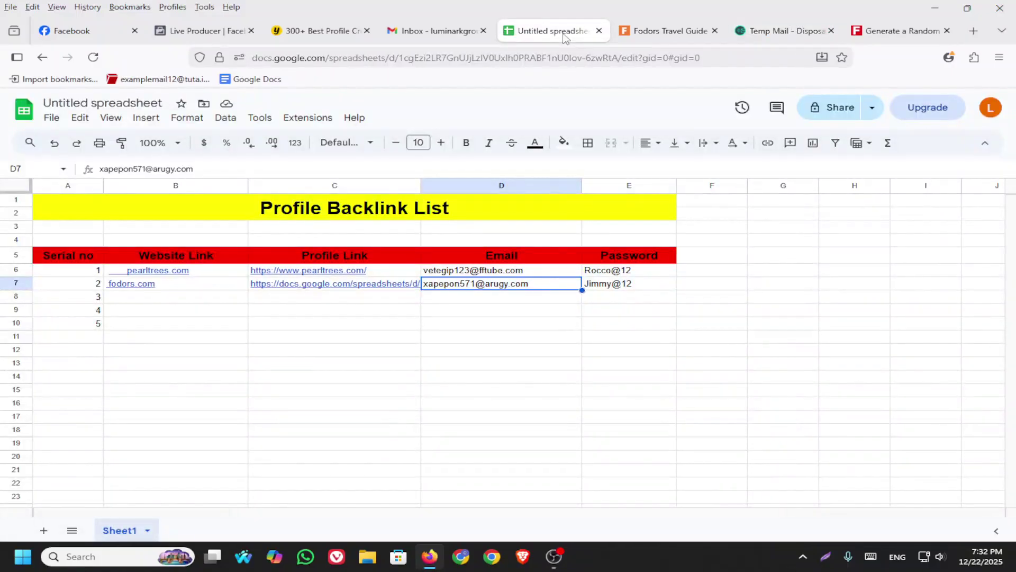
{"action": "double_click", "coordinate": [552, 285]}
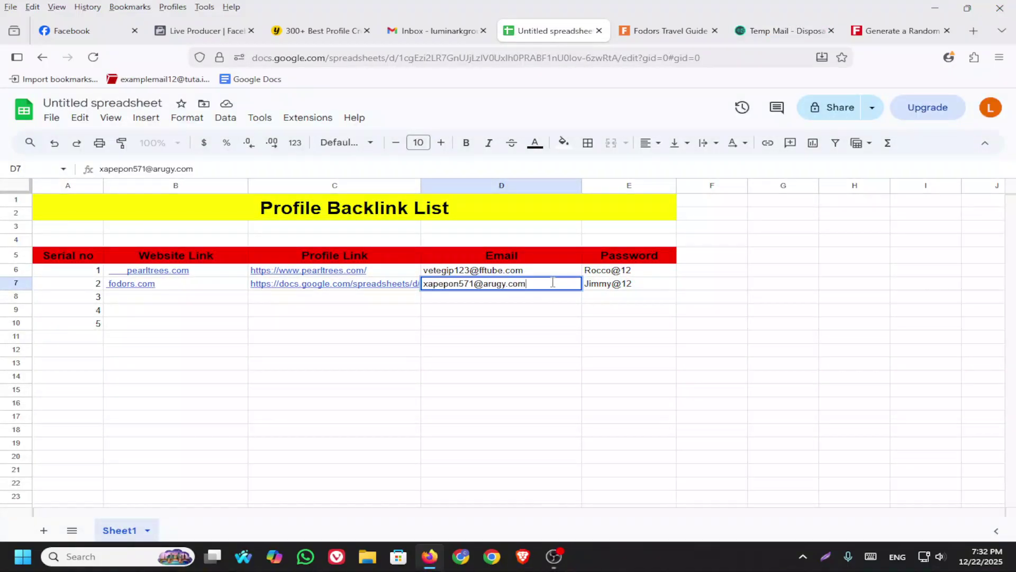
{"action": "triple_click", "coordinate": [458, 284]}
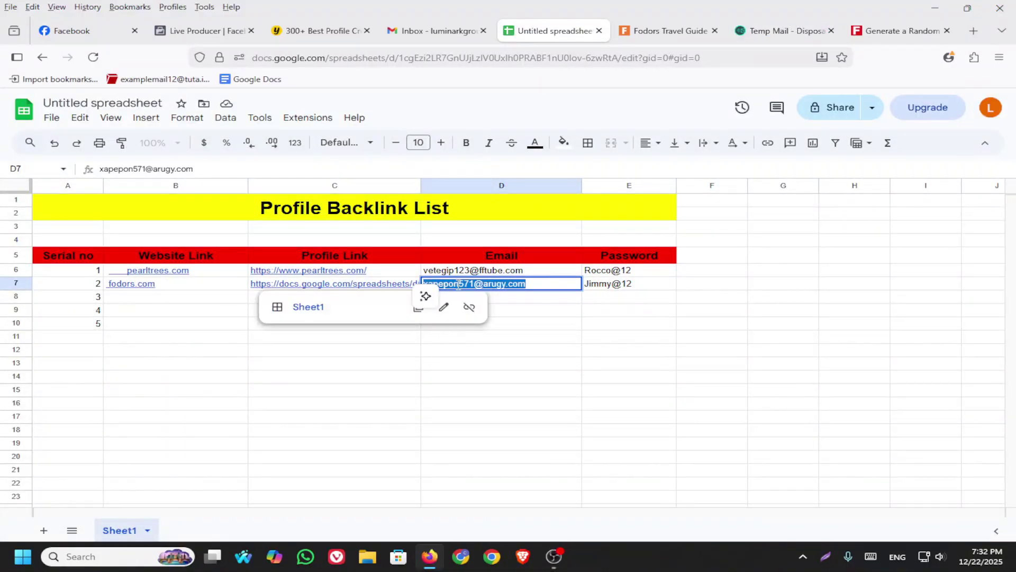
{"action": "key", "text": "ctrl+v"}
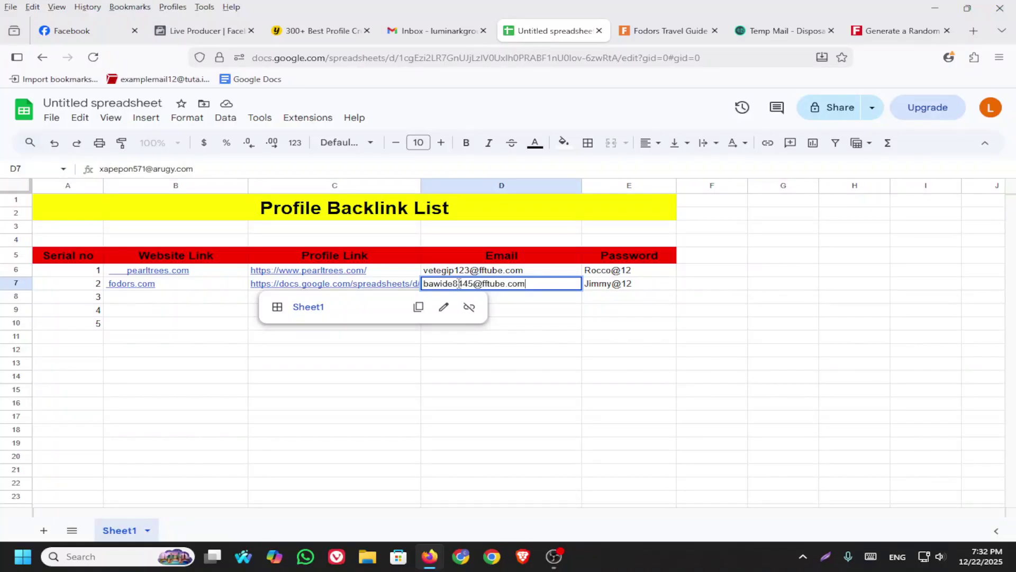
{"action": "left_click", "coordinate": [642, 289]}
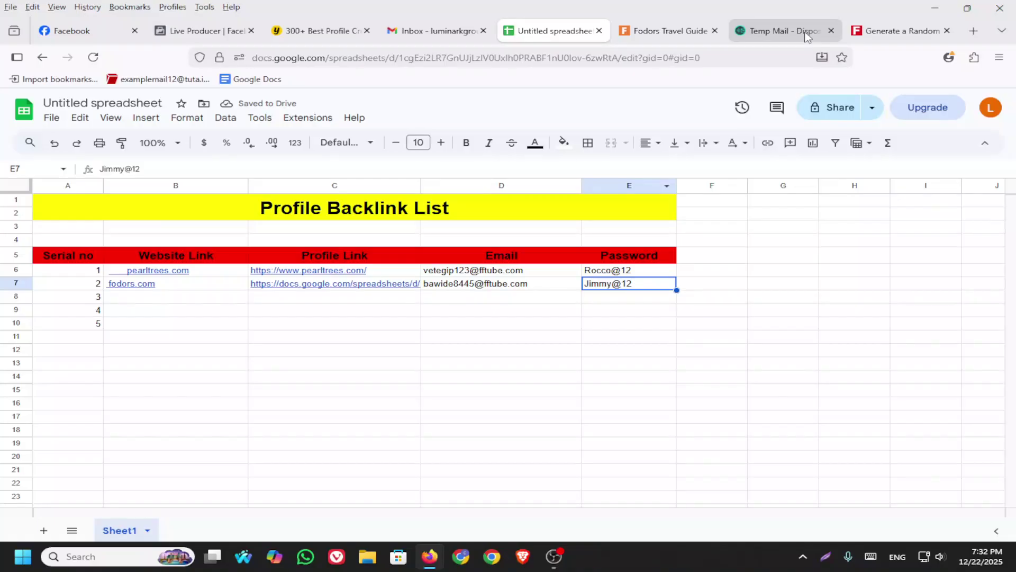
{"action": "left_click", "coordinate": [666, 31]}
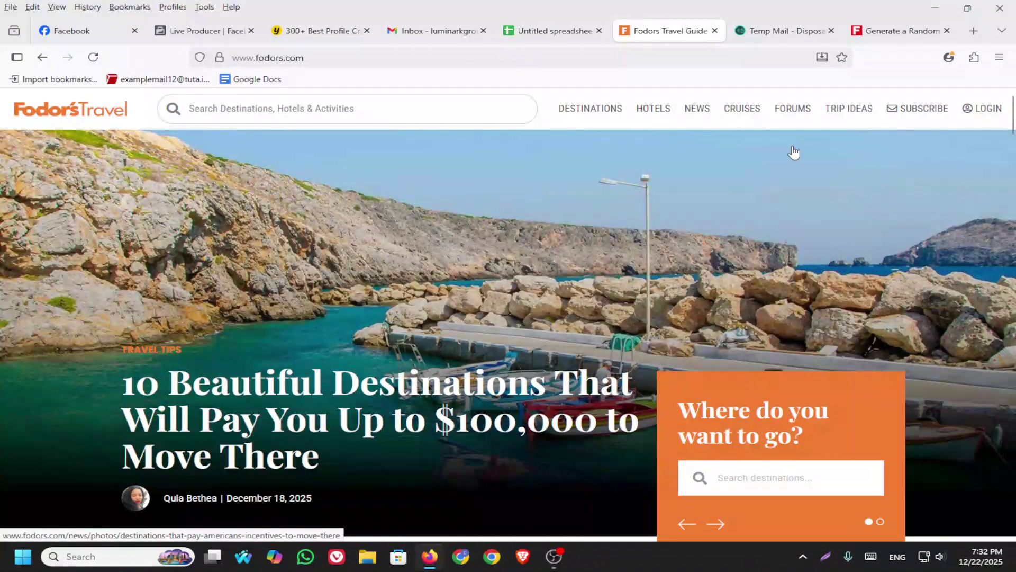
{"action": "scroll", "coordinate": [769, 239], "scroll_direction": "down", "scroll_amount": 6}
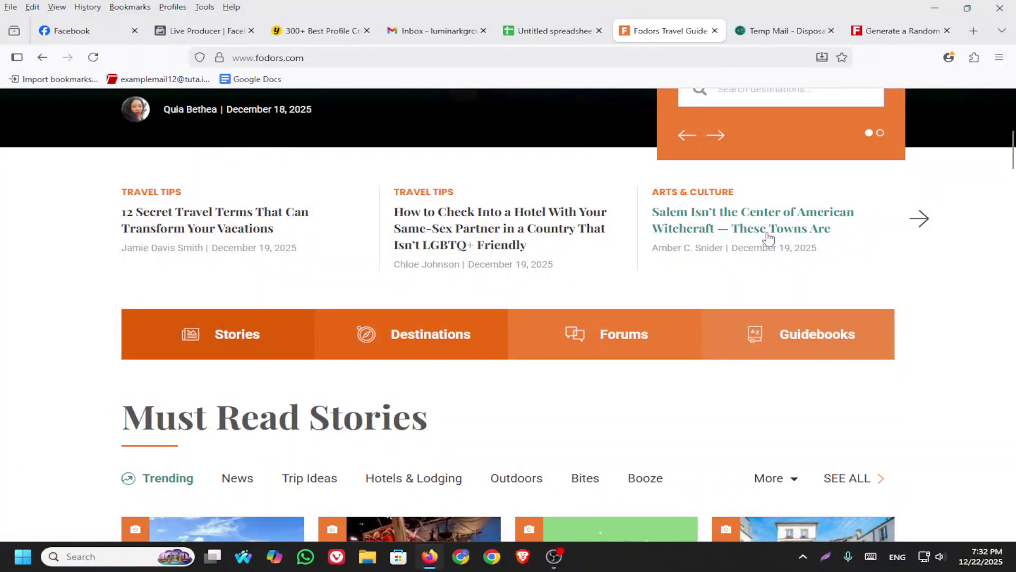
{"action": "scroll", "coordinate": [519, 291], "scroll_direction": "down", "scroll_amount": 13}
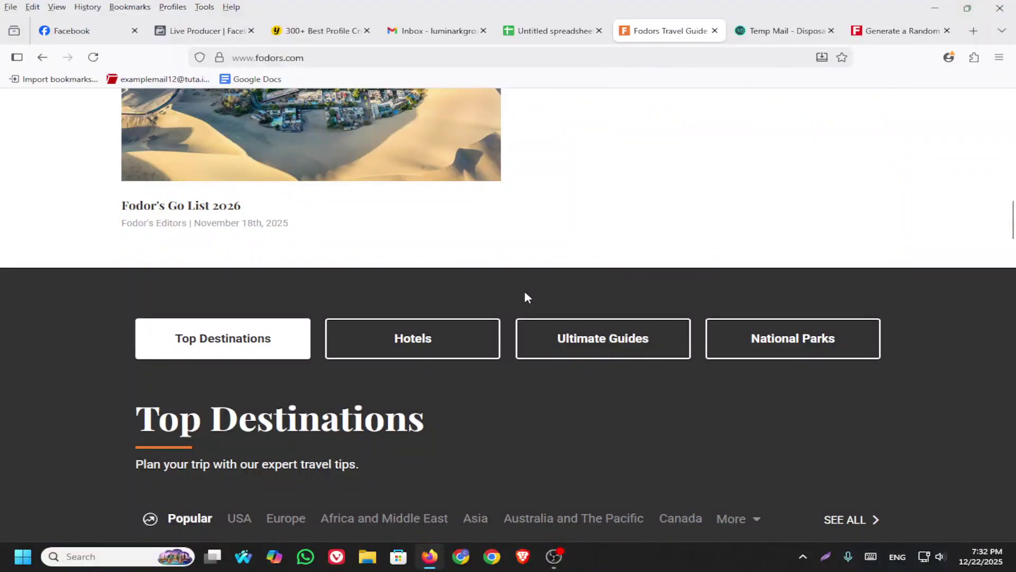
{"action": "scroll", "coordinate": [526, 293], "scroll_direction": "down", "scroll_amount": 5}
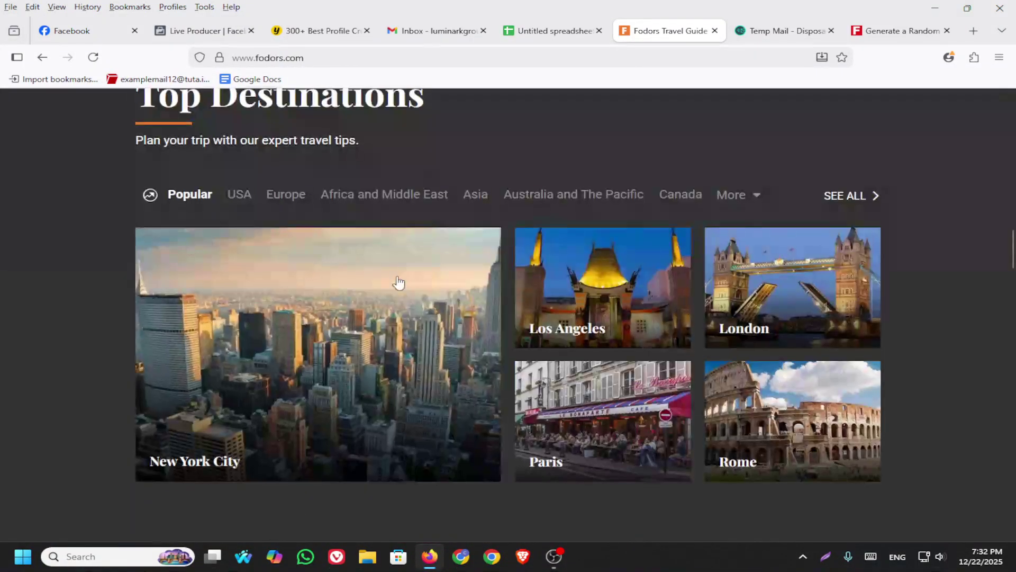
{"action": "scroll", "coordinate": [506, 304], "scroll_direction": "down", "scroll_amount": 12}
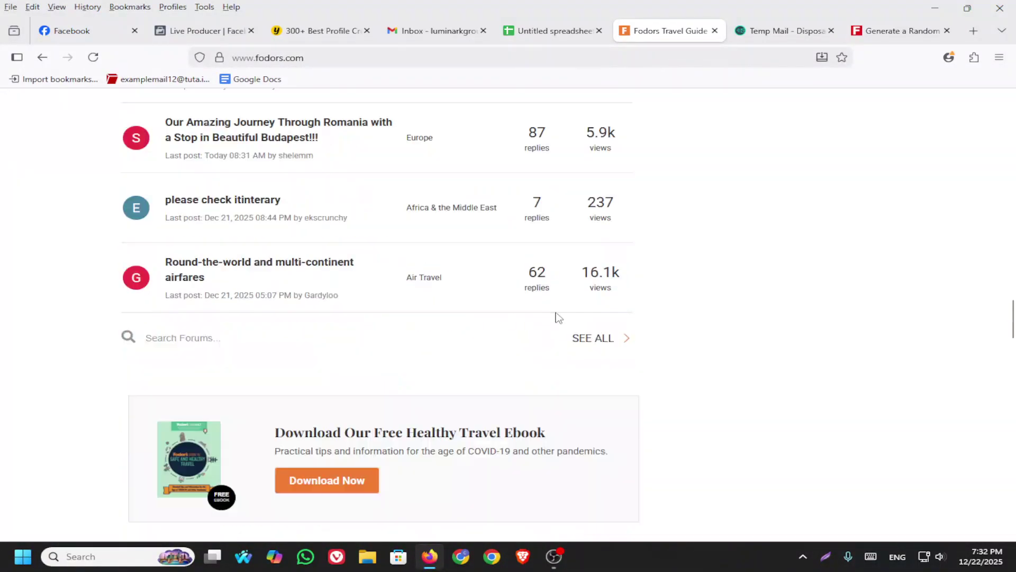
{"action": "scroll", "coordinate": [558, 316], "scroll_direction": "down", "scroll_amount": 6}
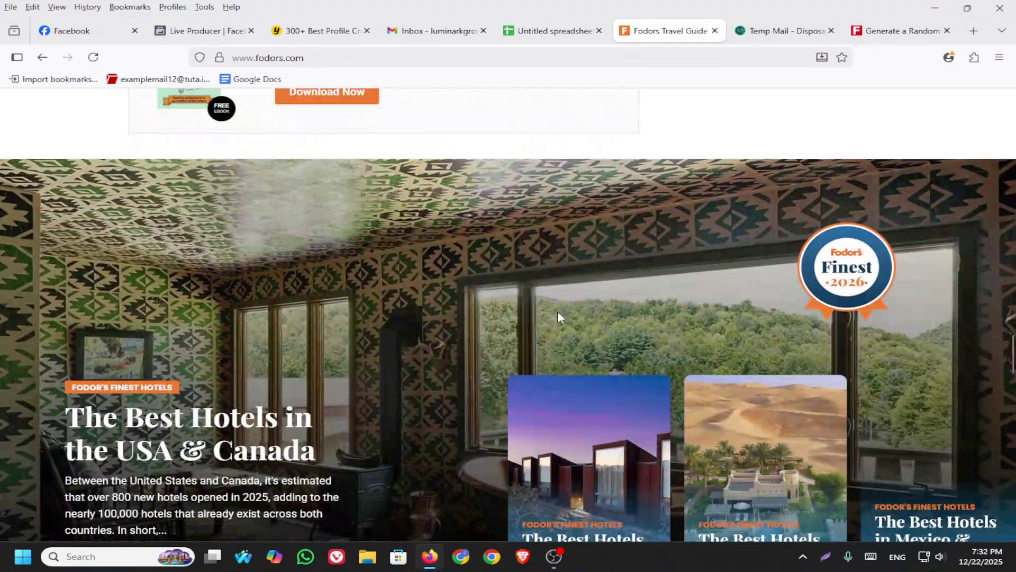
{"action": "scroll", "coordinate": [558, 312], "scroll_direction": "up", "scroll_amount": 7}
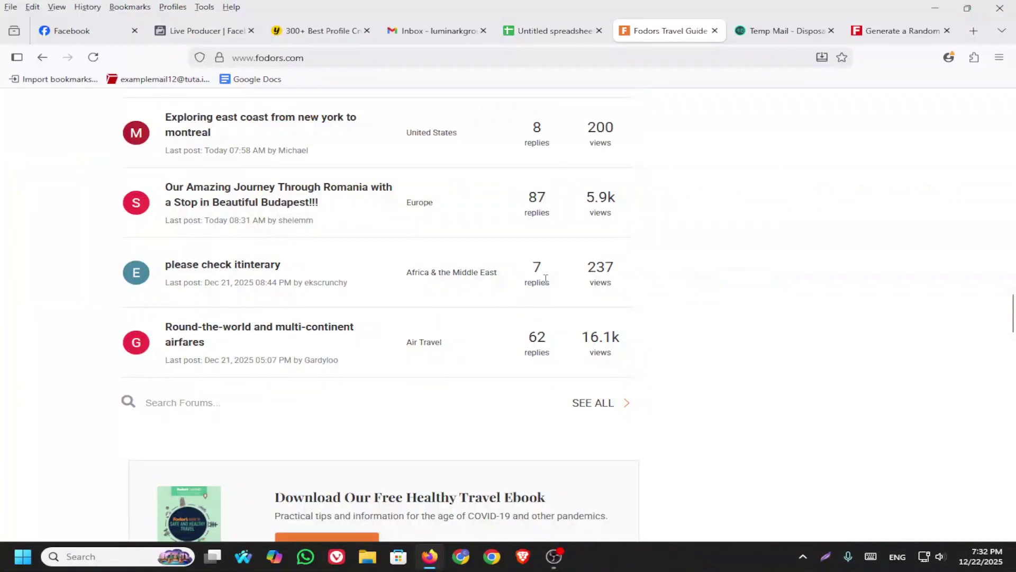
{"action": "scroll", "coordinate": [544, 284], "scroll_direction": "up", "scroll_amount": 15}
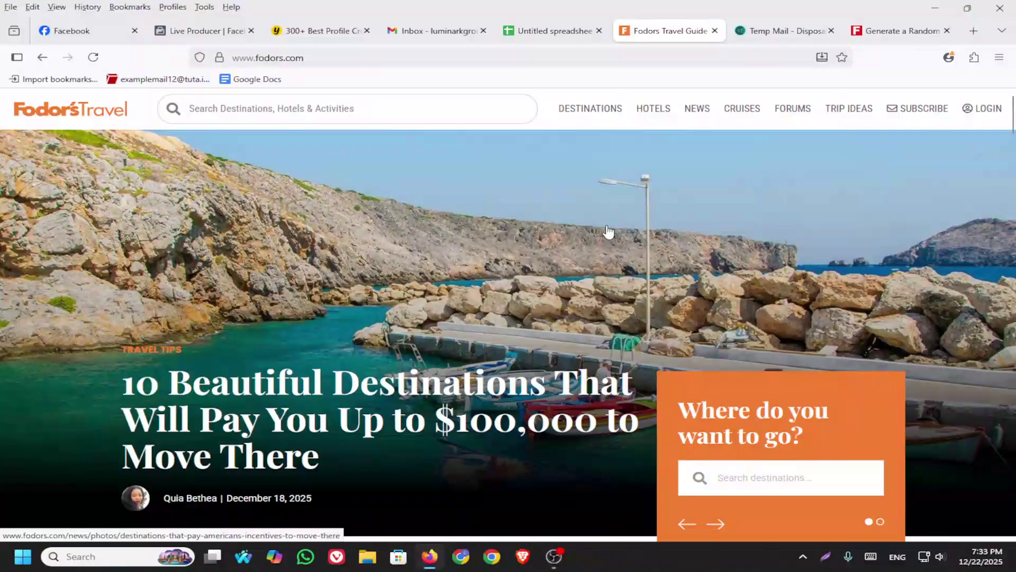
{"action": "scroll", "coordinate": [608, 231], "scroll_direction": "down", "scroll_amount": 10}
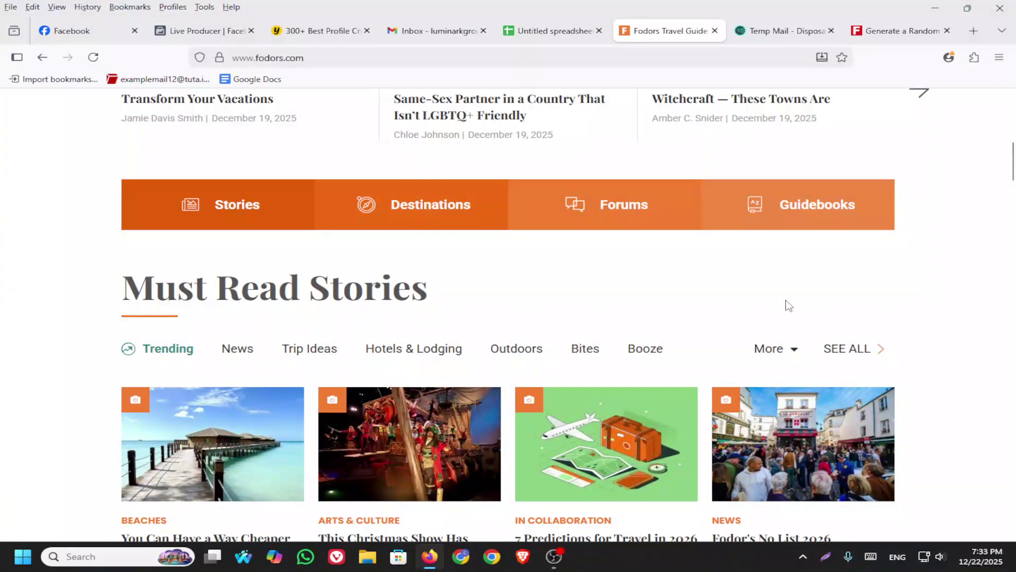
{"action": "scroll", "coordinate": [789, 305], "scroll_direction": "down", "scroll_amount": 5}
{"action": "scroll", "coordinate": [630, 295], "scroll_direction": "down", "scroll_amount": 5}
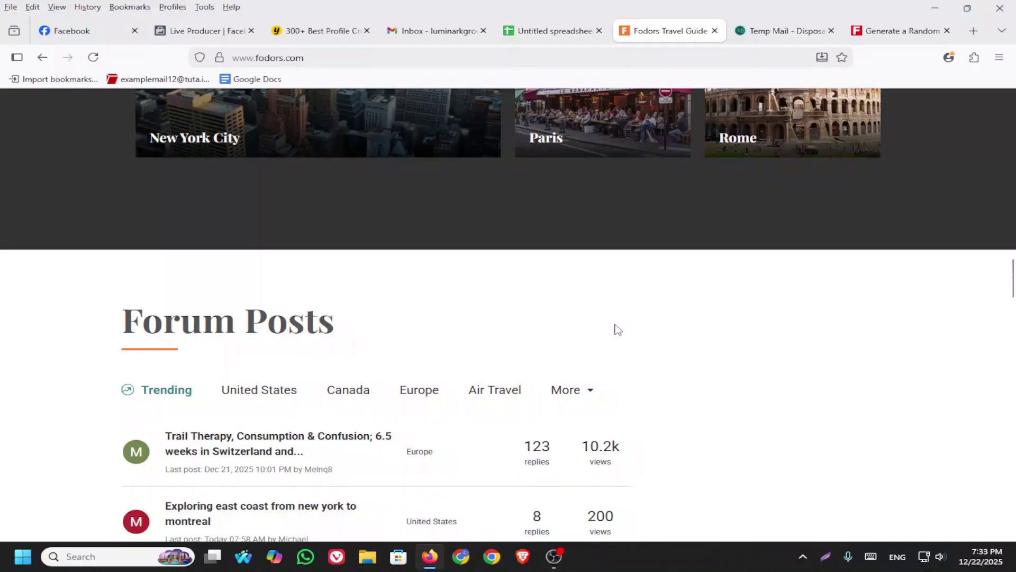
{"action": "scroll", "coordinate": [618, 329], "scroll_direction": "up", "scroll_amount": 15}
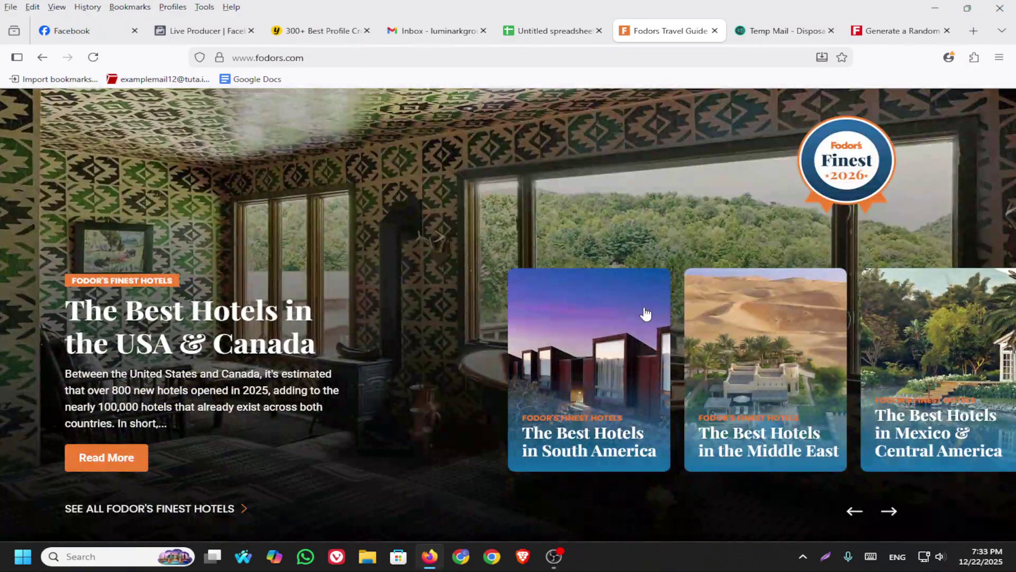
{"action": "scroll", "coordinate": [645, 314], "scroll_direction": "down", "scroll_amount": 15}
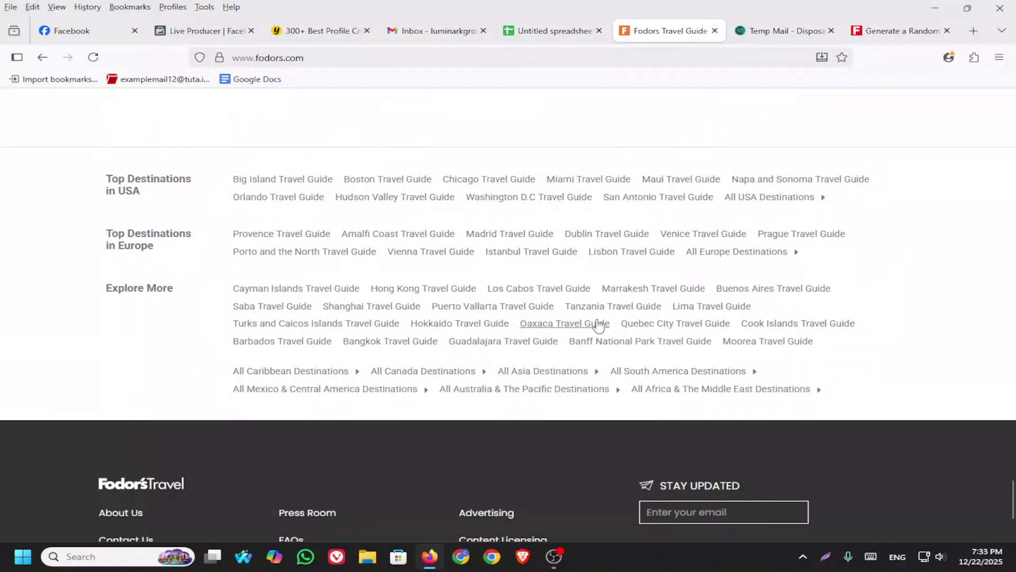
{"action": "scroll", "coordinate": [597, 324], "scroll_direction": "down", "scroll_amount": 3}
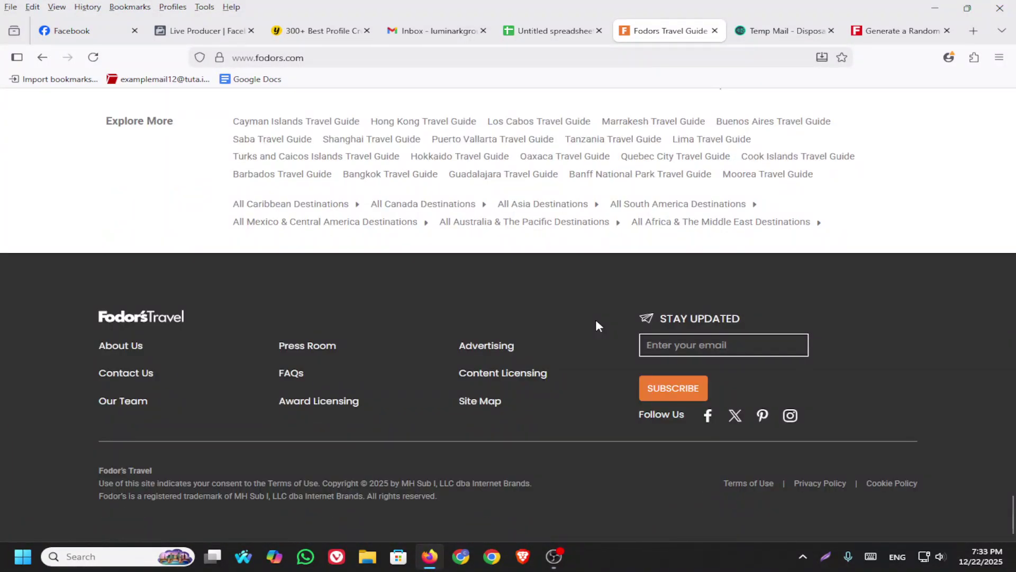
Step: Open Fodor's About Us page and scroll through its sections down to Contact Us
{"action": "left_click", "coordinate": [138, 347]}
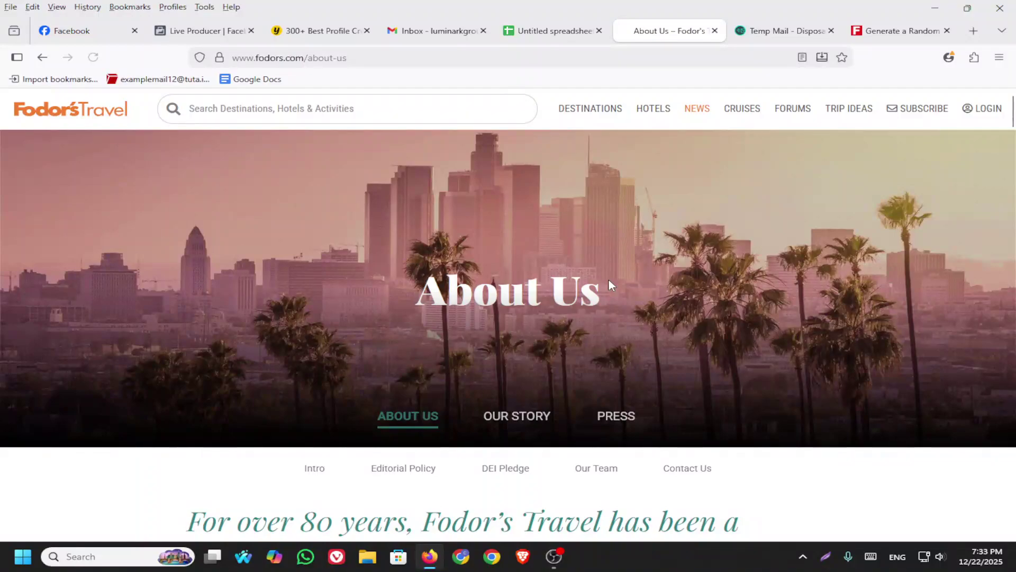
{"action": "scroll", "coordinate": [675, 265], "scroll_direction": "down", "scroll_amount": 10}
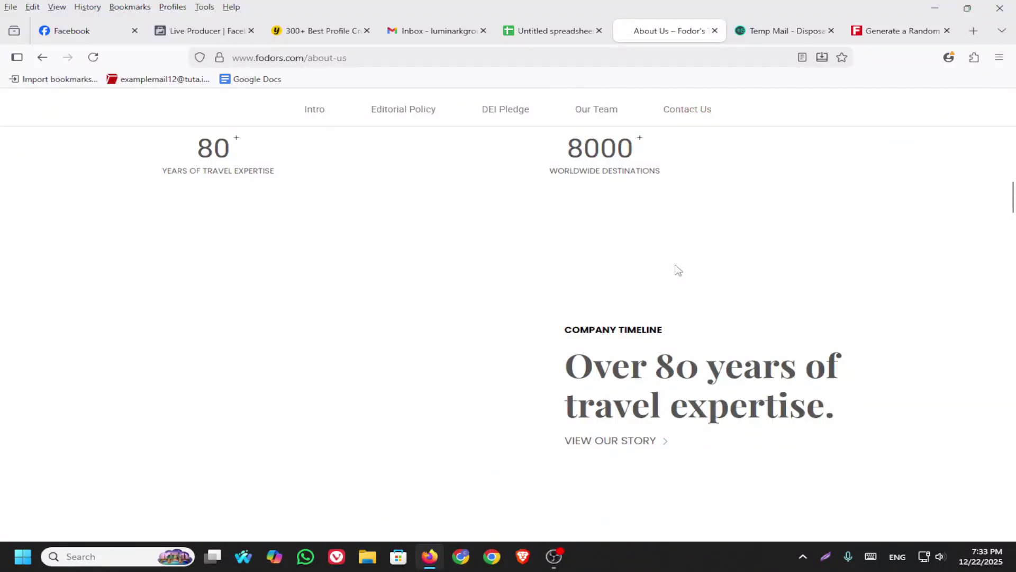
{"action": "scroll", "coordinate": [678, 271], "scroll_direction": "down", "scroll_amount": 5}
{"action": "scroll", "coordinate": [675, 271], "scroll_direction": "down", "scroll_amount": 2}
{"action": "scroll", "coordinate": [522, 272], "scroll_direction": "up", "scroll_amount": 1}
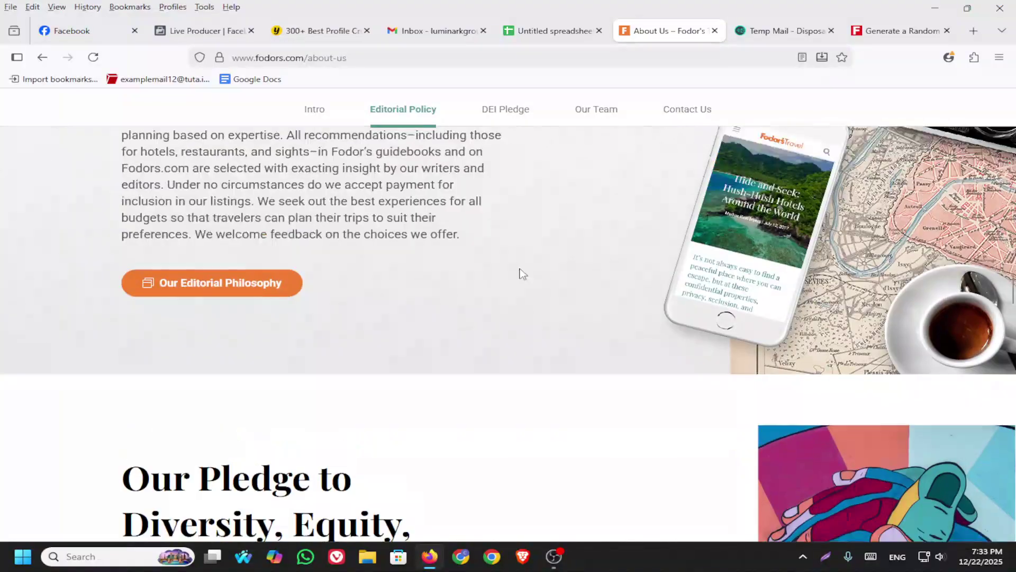
{"action": "scroll", "coordinate": [523, 274], "scroll_direction": "down", "scroll_amount": 3}
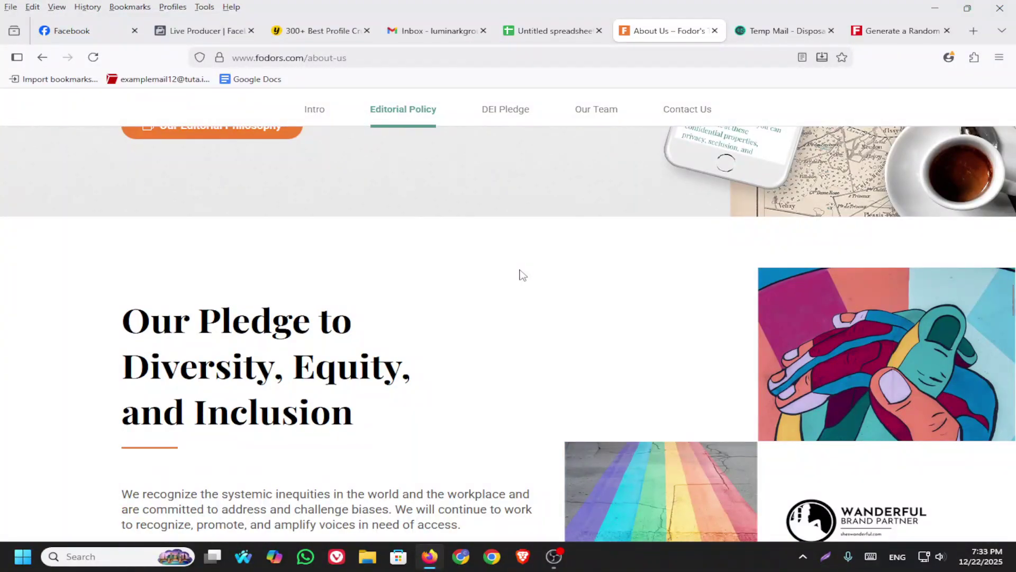
{"action": "scroll", "coordinate": [523, 274], "scroll_direction": "down", "scroll_amount": 10}
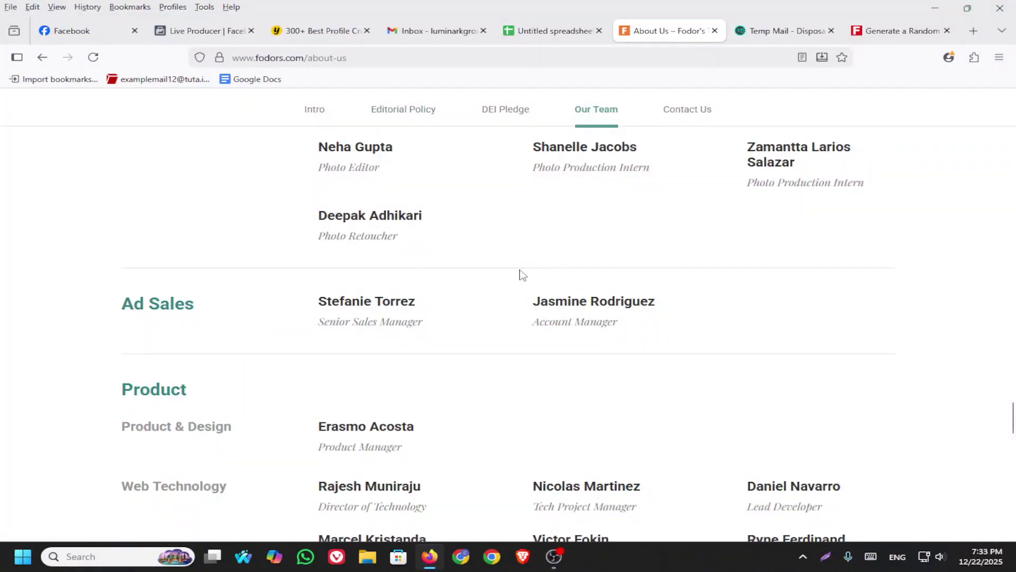
{"action": "scroll", "coordinate": [523, 274], "scroll_direction": "down", "scroll_amount": 10}
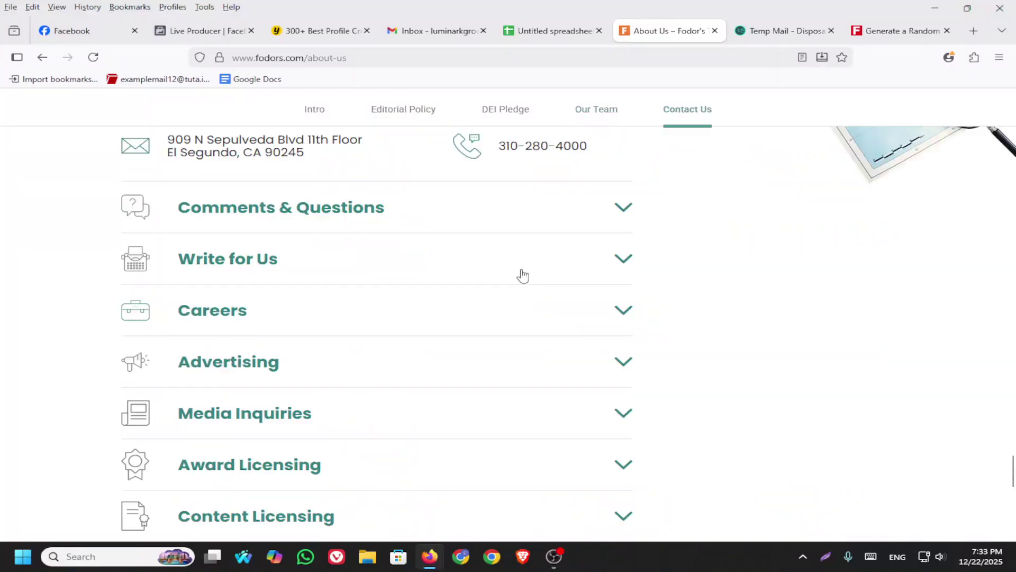
{"action": "scroll", "coordinate": [523, 275], "scroll_direction": "down", "scroll_amount": 4}
{"action": "scroll", "coordinate": [524, 275], "scroll_direction": "down", "scroll_amount": 7}
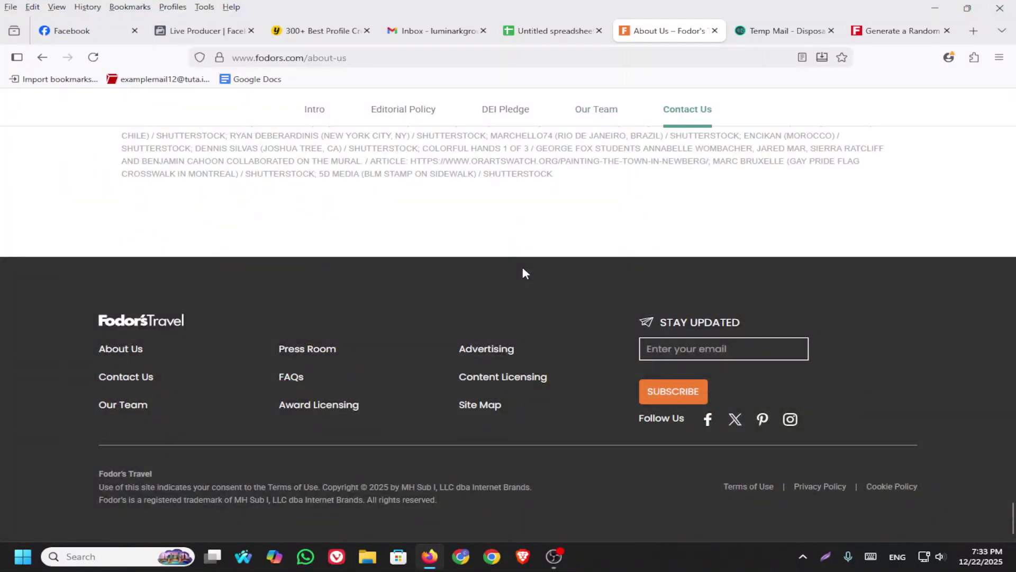
{"action": "scroll", "coordinate": [523, 268], "scroll_direction": "down", "scroll_amount": 1}
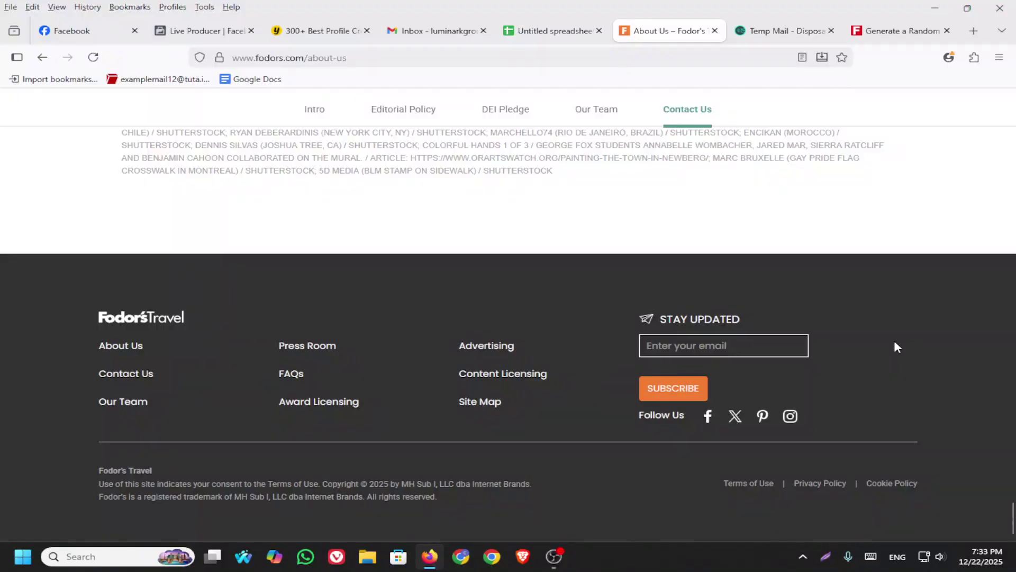
{"action": "scroll", "coordinate": [896, 345], "scroll_direction": "up", "scroll_amount": 5}
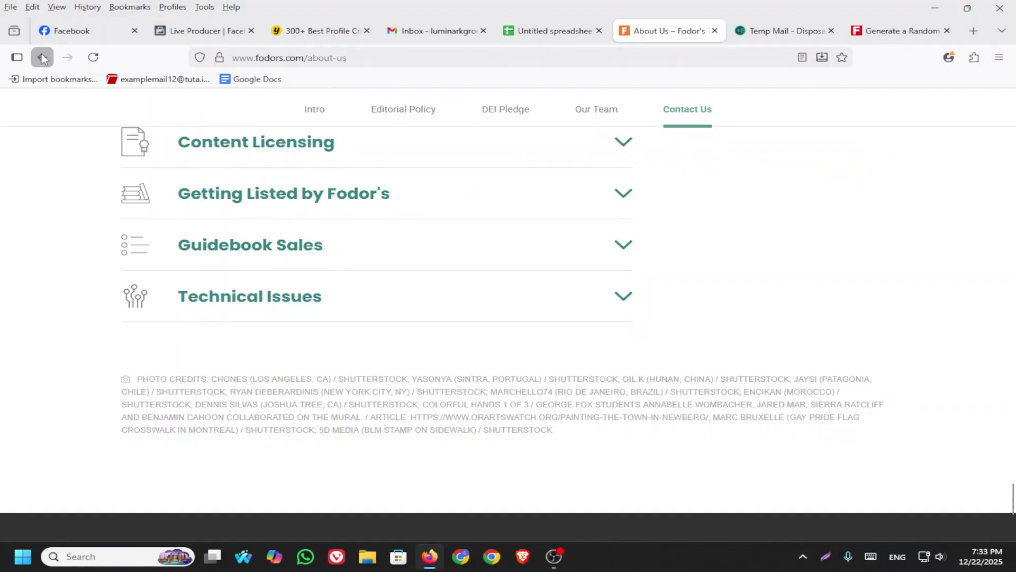
Step: Return to the Fodor's home page and browse its Top Destinations in USA and Europe
{"action": "left_click", "coordinate": [43, 57]}
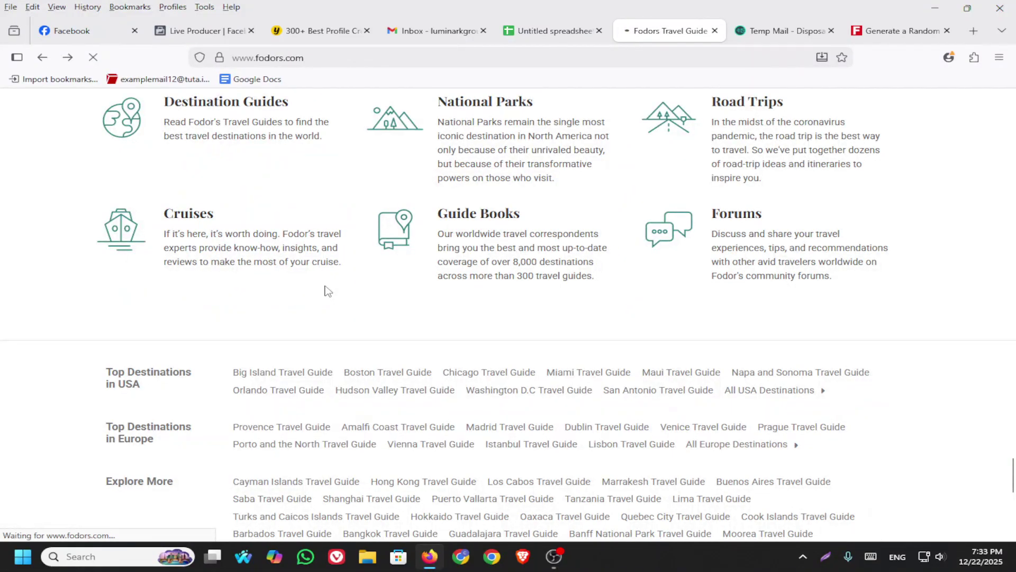
{"action": "scroll", "coordinate": [133, 369], "scroll_direction": "down", "scroll_amount": 8}
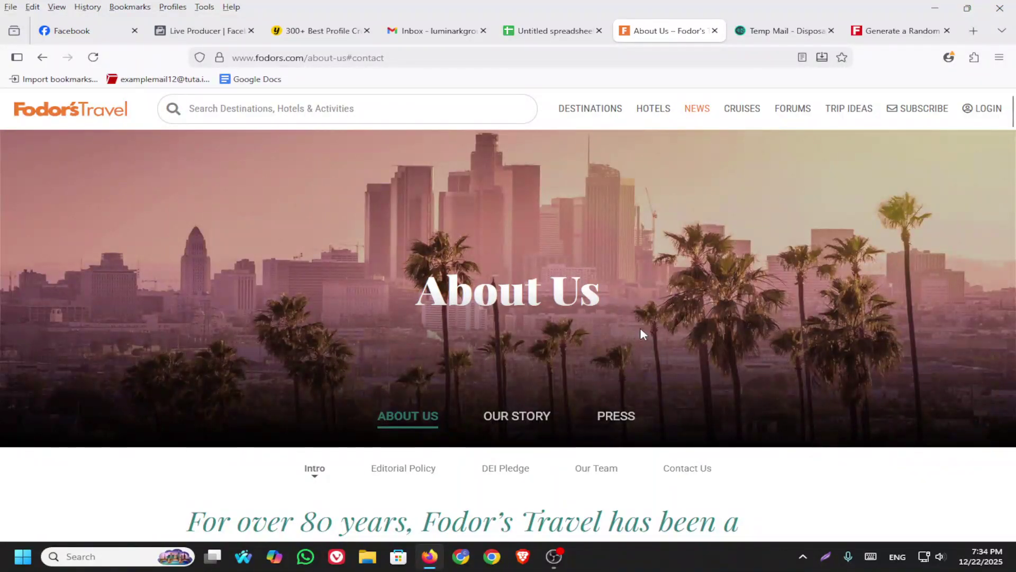
{"action": "scroll", "coordinate": [434, 331], "scroll_direction": "down", "scroll_amount": 10}
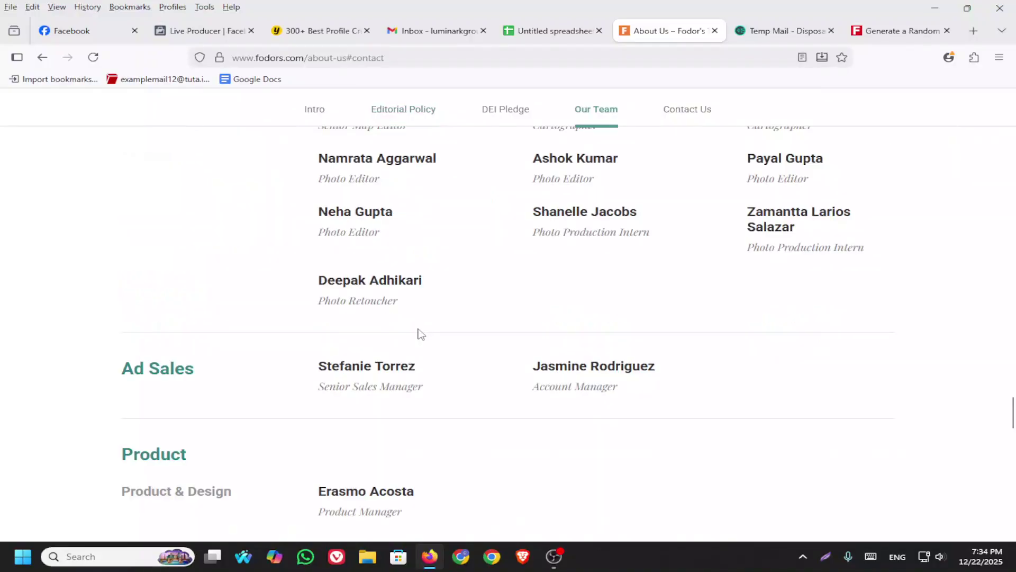
{"action": "scroll", "coordinate": [421, 334], "scroll_direction": "down", "scroll_amount": 15}
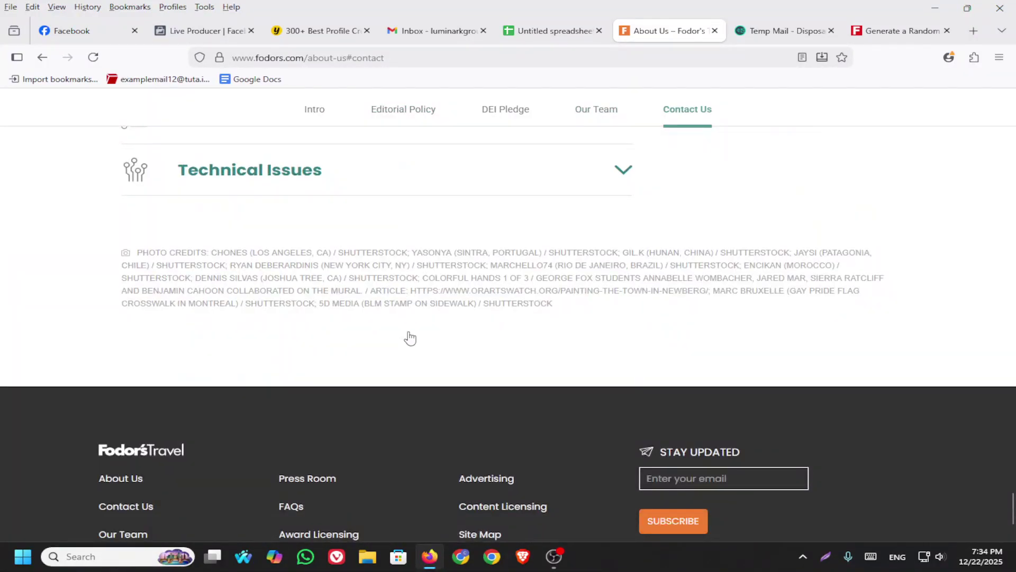
{"action": "scroll", "coordinate": [405, 317], "scroll_direction": "up", "scroll_amount": 8}
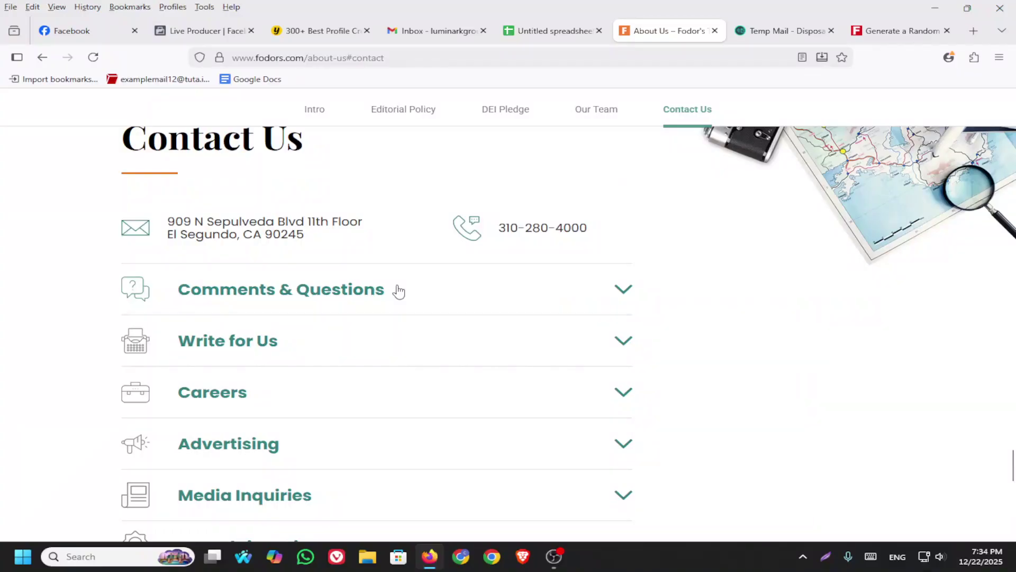
{"action": "scroll", "coordinate": [398, 291], "scroll_direction": "up", "scroll_amount": 10}
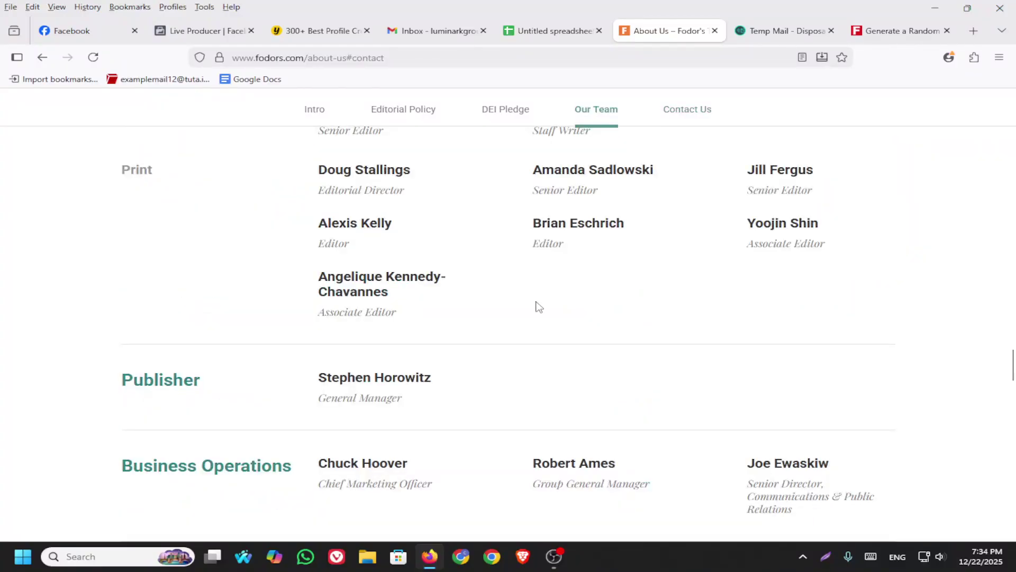
{"action": "scroll", "coordinate": [539, 306], "scroll_direction": "up", "scroll_amount": 15}
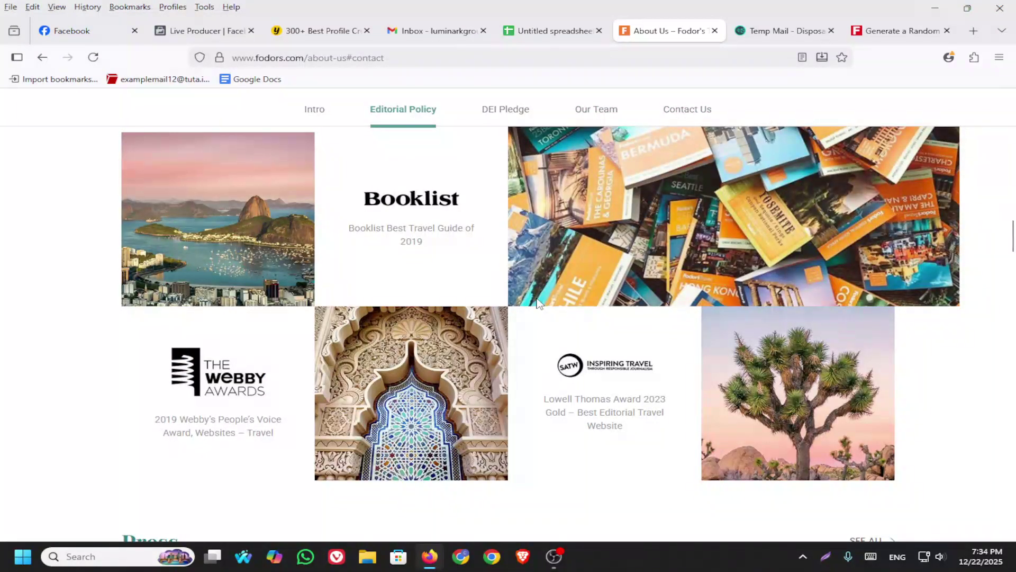
{"action": "scroll", "coordinate": [539, 304], "scroll_direction": "up", "scroll_amount": 15}
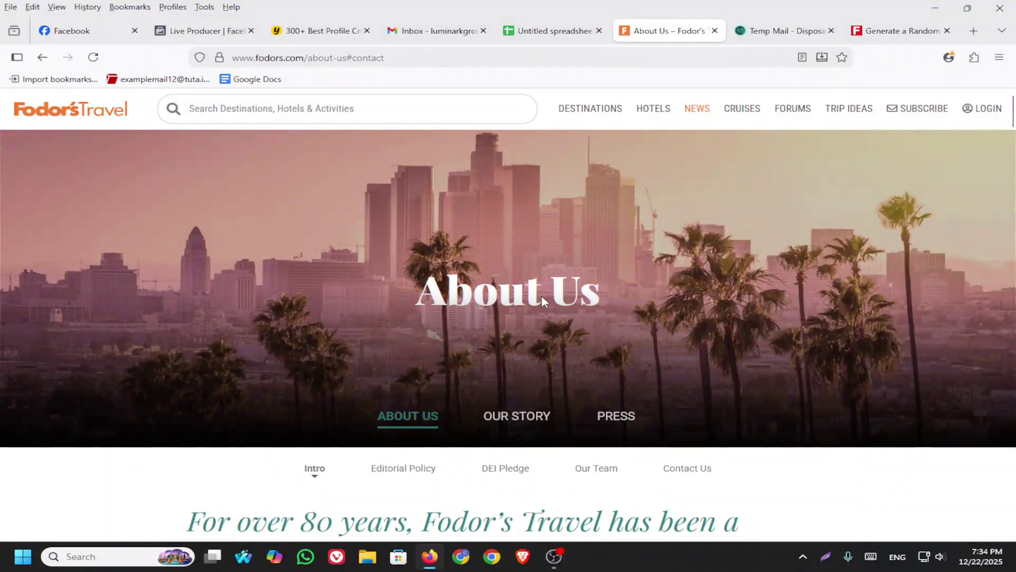
{"action": "scroll", "coordinate": [542, 294], "scroll_direction": "down", "scroll_amount": 8}
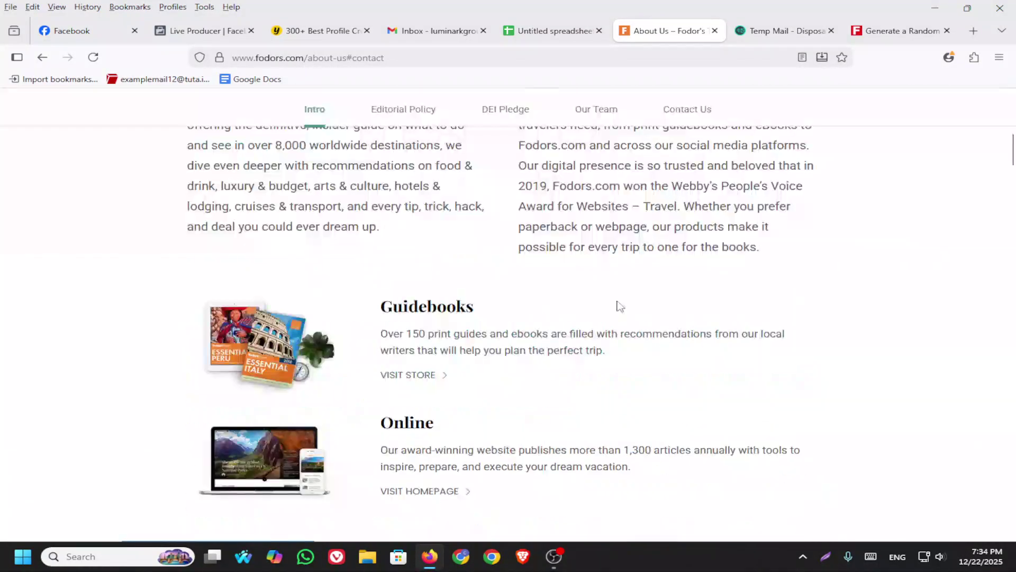
{"action": "scroll", "coordinate": [588, 302], "scroll_direction": "down", "scroll_amount": 5}
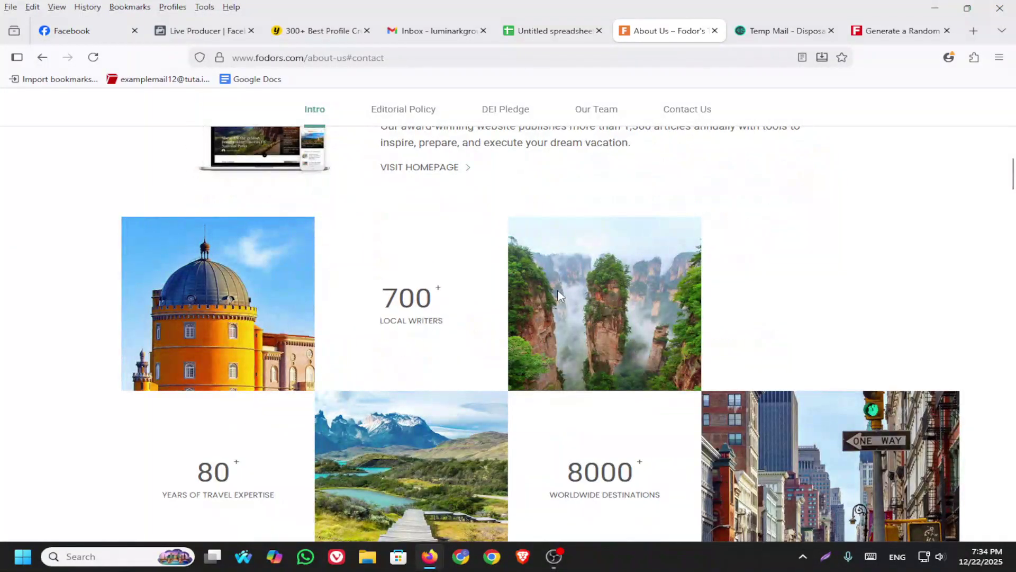
{"action": "scroll", "coordinate": [550, 295], "scroll_direction": "down", "scroll_amount": 6}
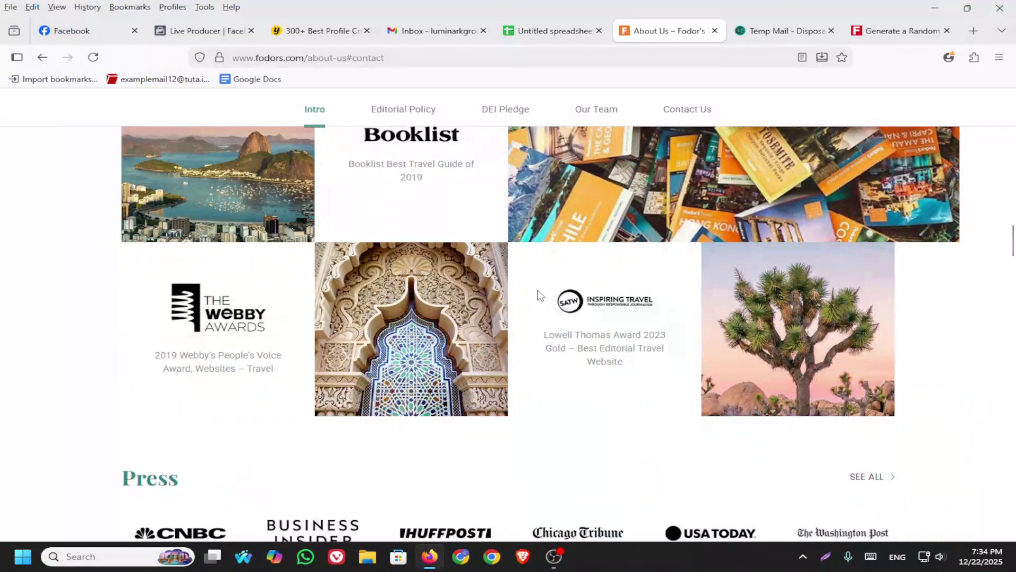
{"action": "scroll", "coordinate": [540, 295], "scroll_direction": "down", "scroll_amount": 12}
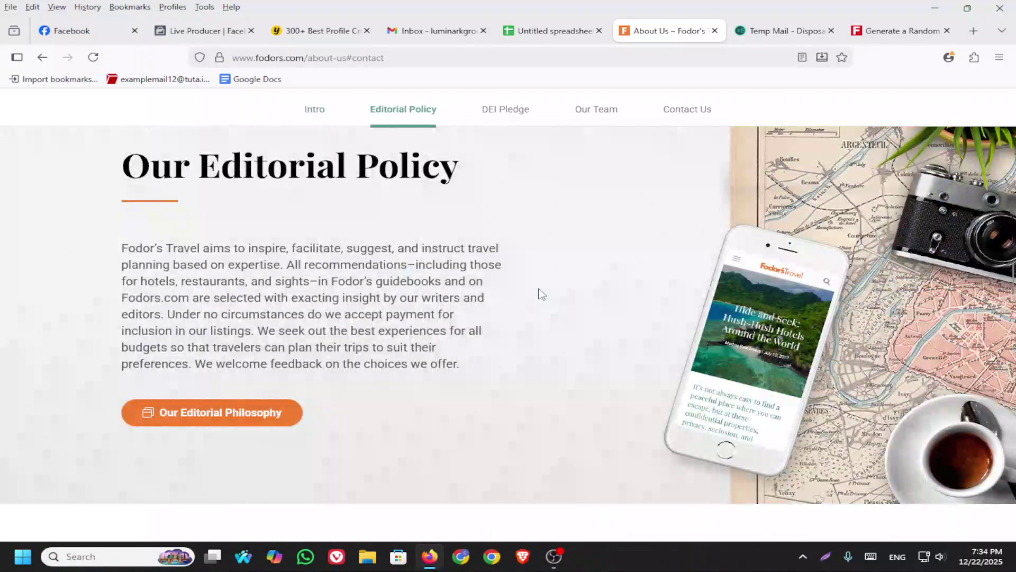
{"action": "scroll", "coordinate": [541, 294], "scroll_direction": "down", "scroll_amount": 5}
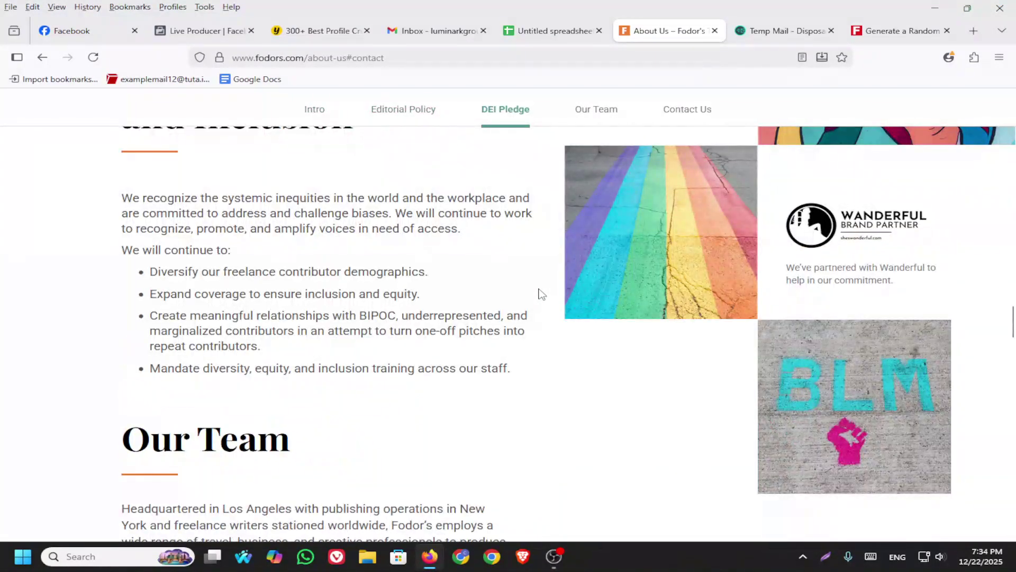
{"action": "scroll", "coordinate": [542, 294], "scroll_direction": "down", "scroll_amount": 10}
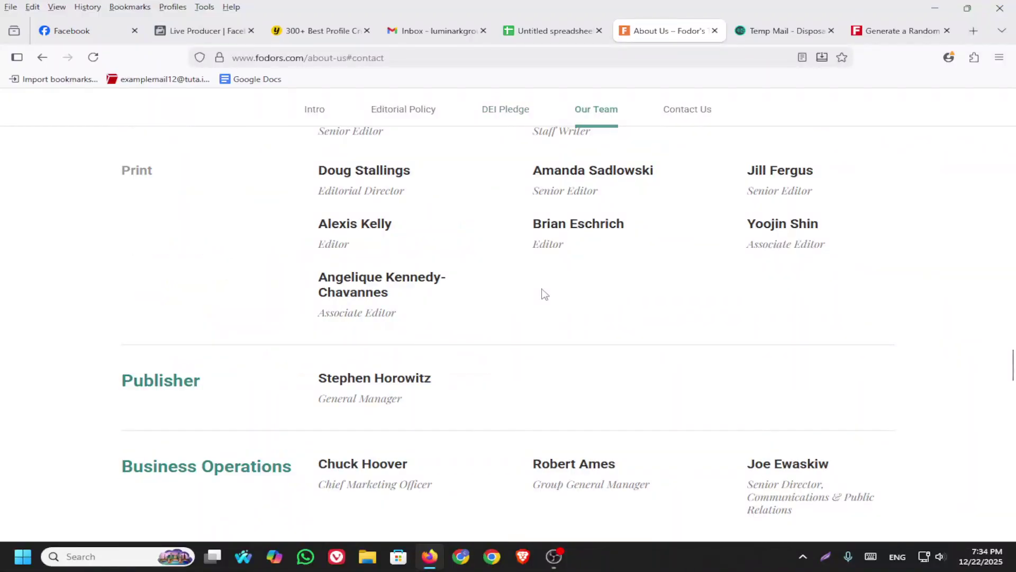
{"action": "scroll", "coordinate": [545, 294], "scroll_direction": "down", "scroll_amount": 15}
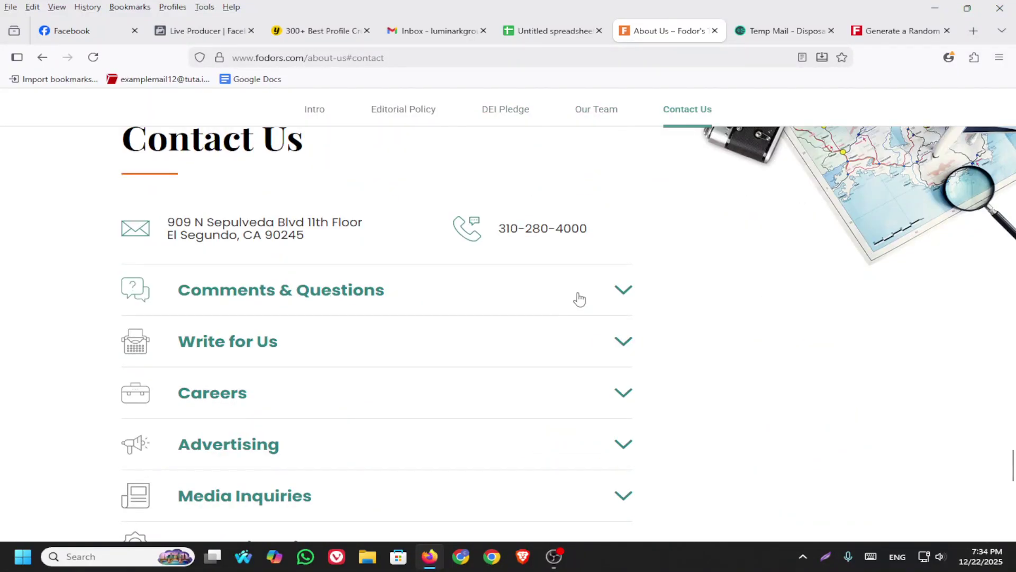
{"action": "scroll", "coordinate": [579, 299], "scroll_direction": "down", "scroll_amount": 10}
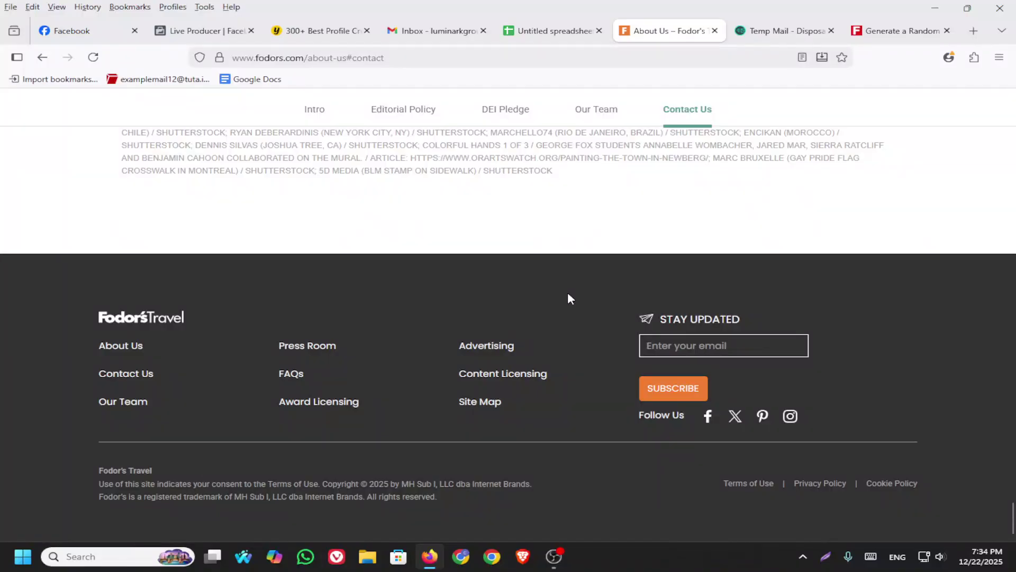
{"action": "scroll", "coordinate": [579, 302], "scroll_direction": "up", "scroll_amount": 5}
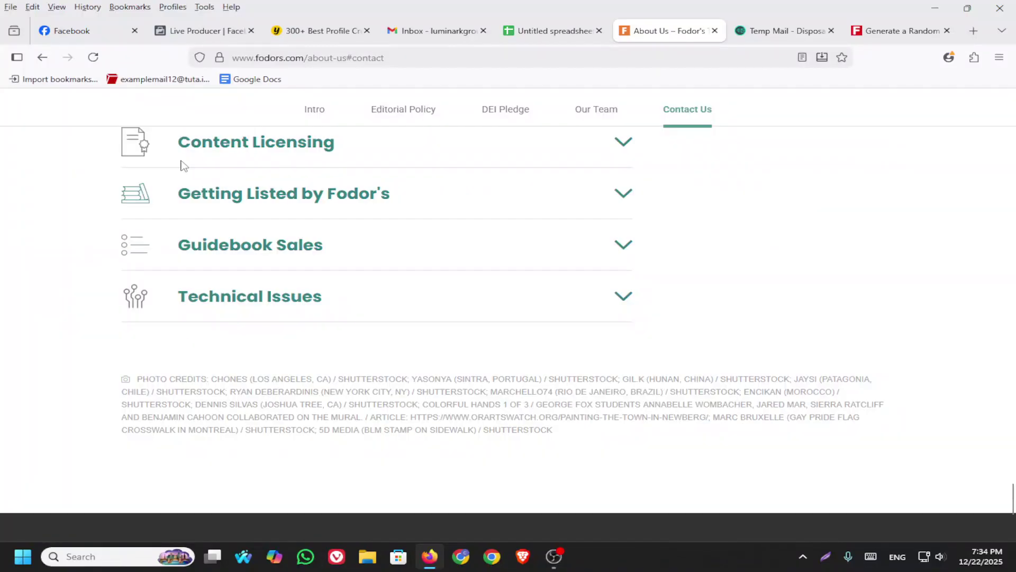
{"action": "left_click", "coordinate": [42, 57]}
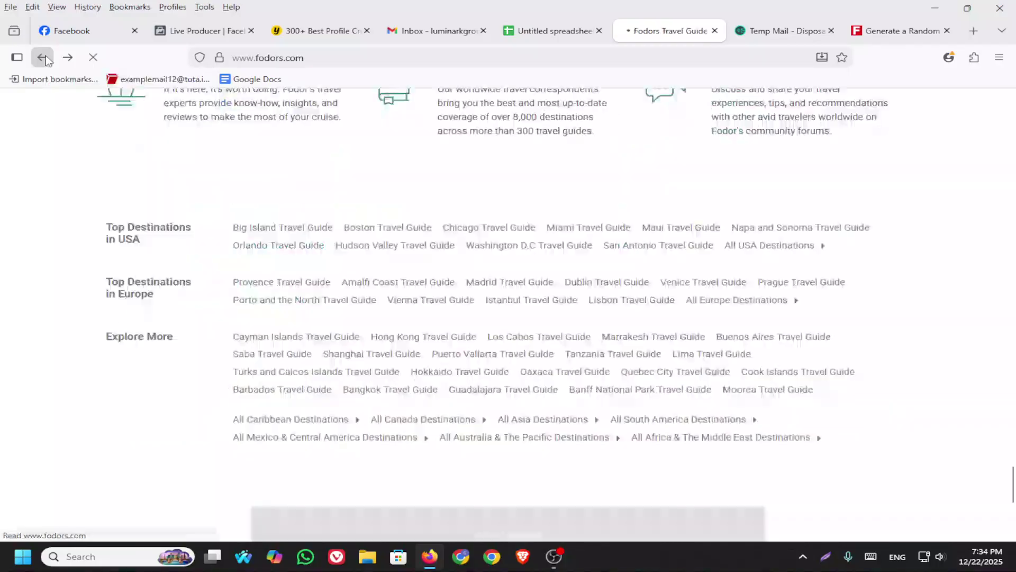
Step: Copy cs.astronomy.com from row 107 of the list and load it in the blank tab
{"action": "left_click", "coordinate": [46, 58]}
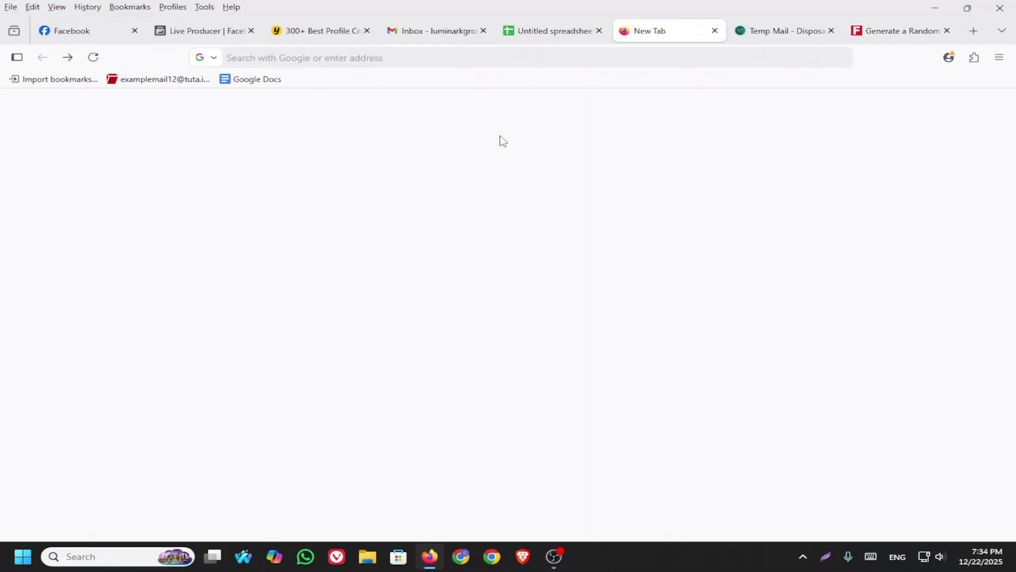
{"action": "left_click", "coordinate": [424, 57]}
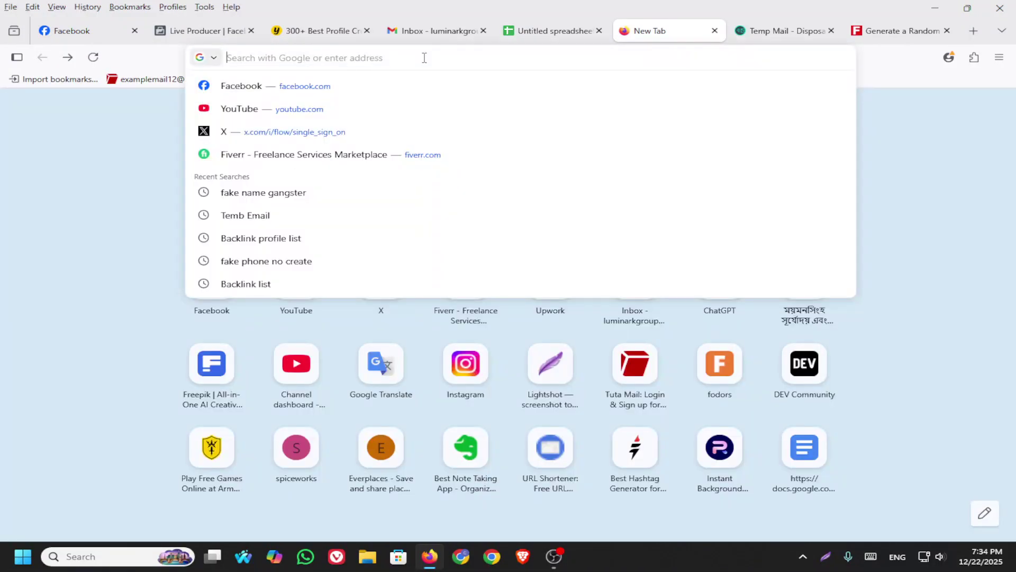
{"action": "left_click", "coordinate": [320, 31]}
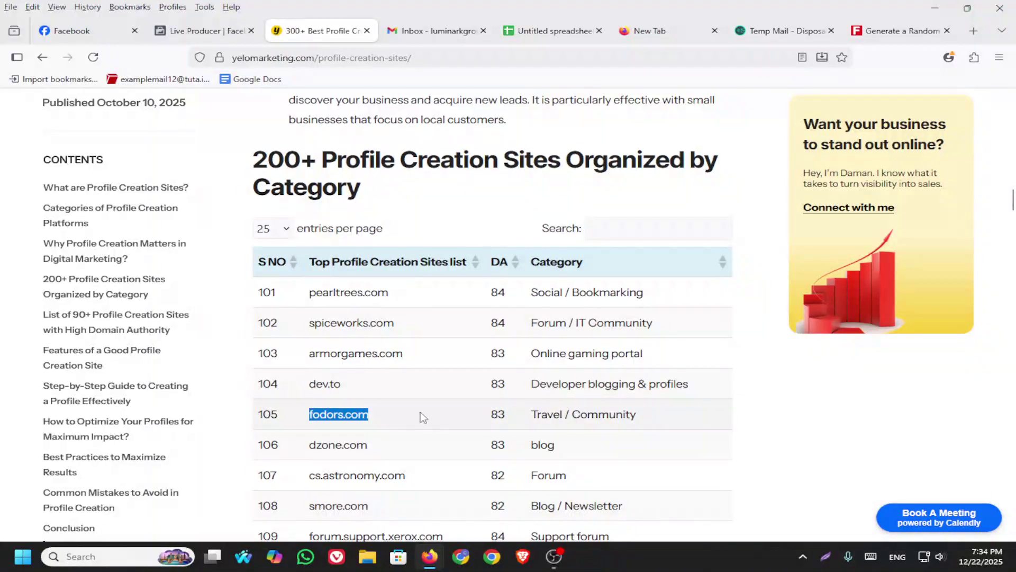
{"action": "scroll", "coordinate": [412, 351], "scroll_direction": "down", "scroll_amount": 2}
{"action": "triple_click", "coordinate": [413, 351]}
{"action": "key", "text": "ctrl+c"}
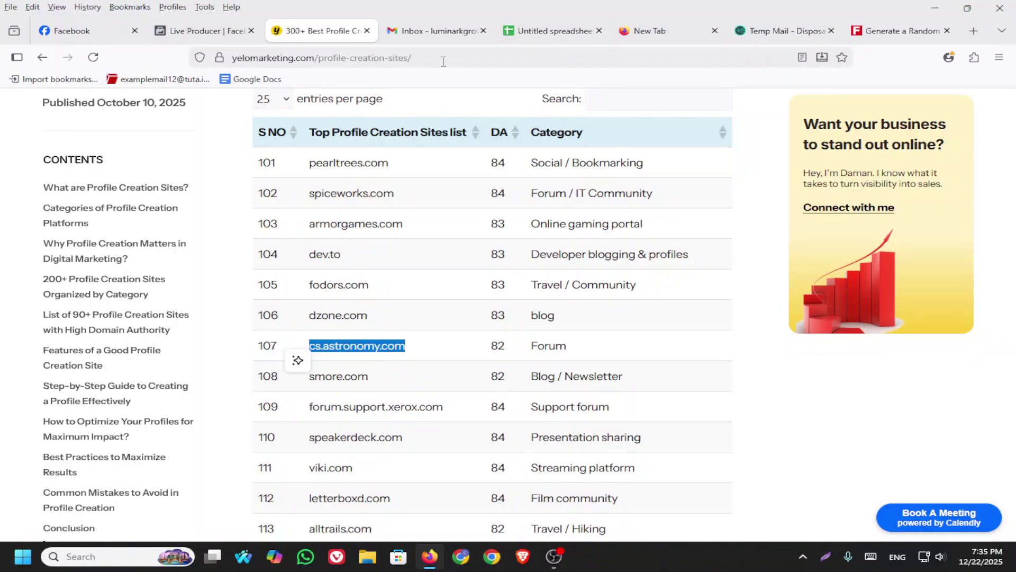
{"action": "left_click", "coordinate": [679, 30]}
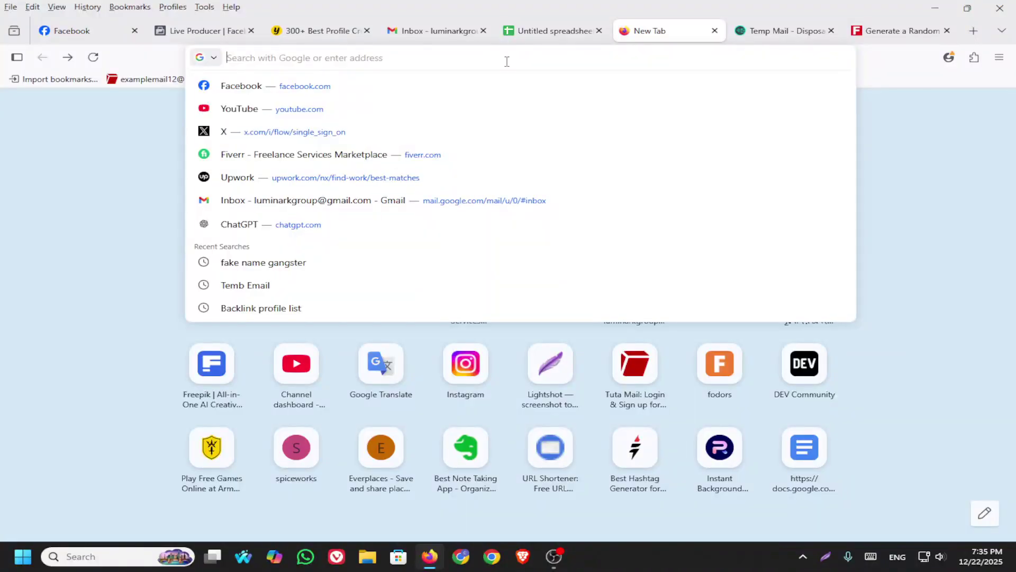
{"action": "key", "text": "ctrl+v"}
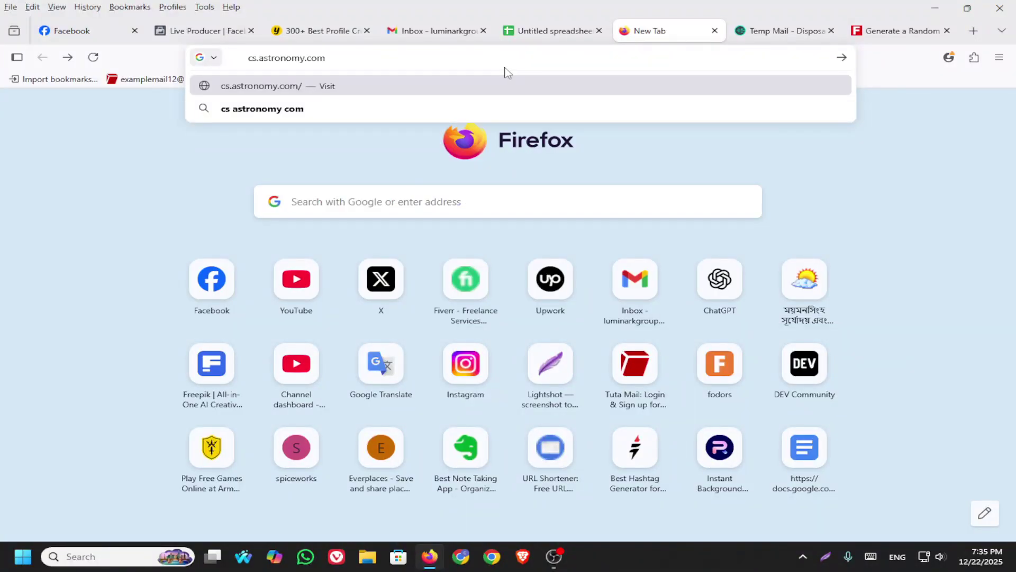
{"action": "key", "text": "Return"}
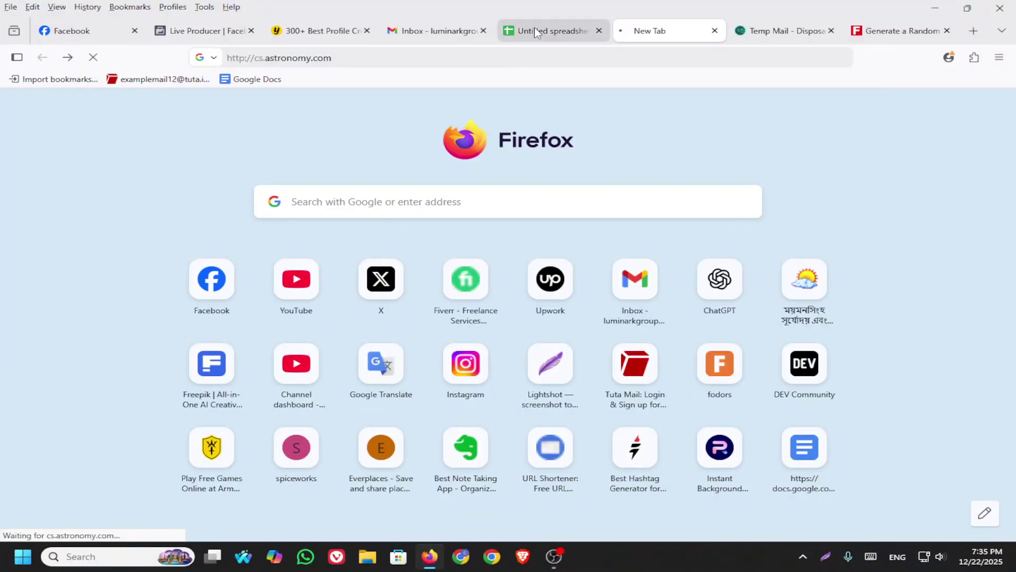
{"action": "left_click", "coordinate": [536, 33]}
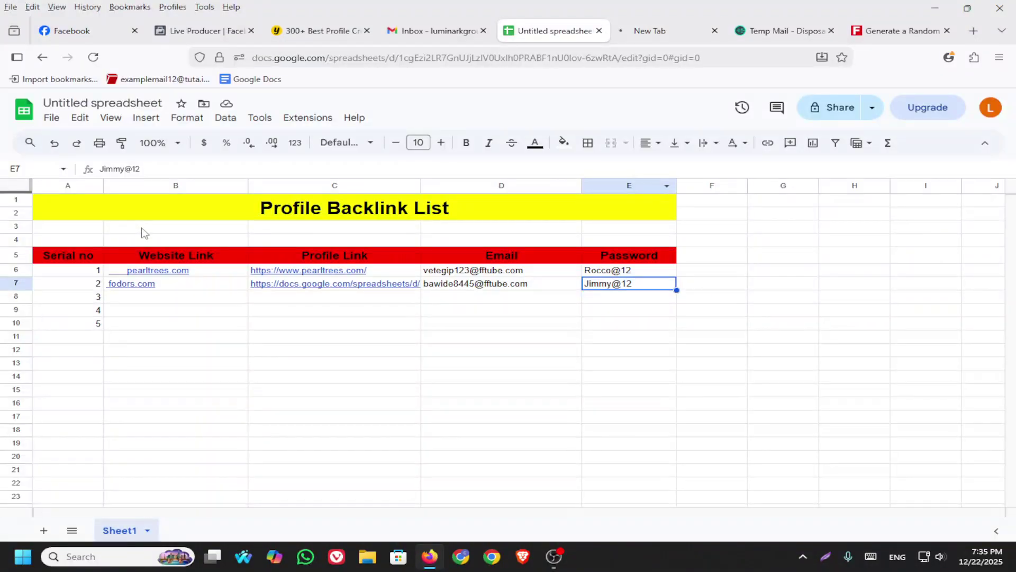
Step: Overwrite fodors.com in cell B7 with the pasted cs.astronomy.com
{"action": "left_click", "coordinate": [167, 287]}
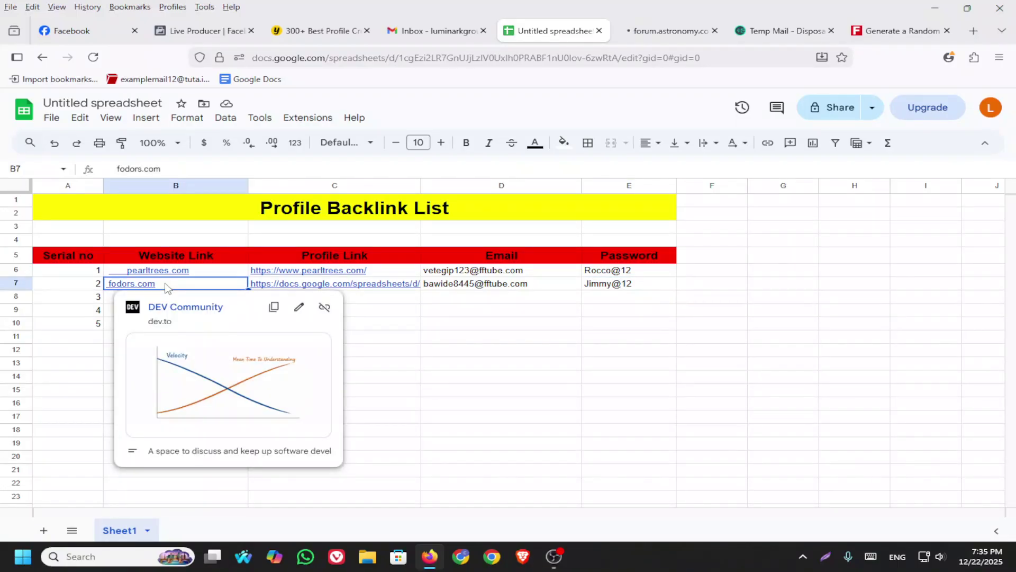
{"action": "double_click", "coordinate": [189, 285]}
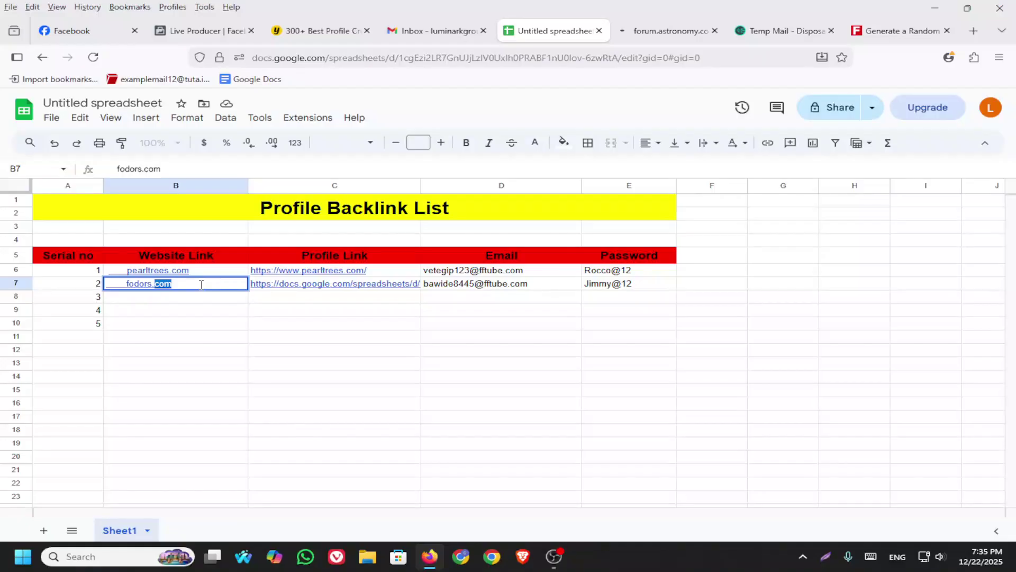
{"action": "left_click_drag", "start_coordinate": [202, 285], "coordinate": [118, 285]}
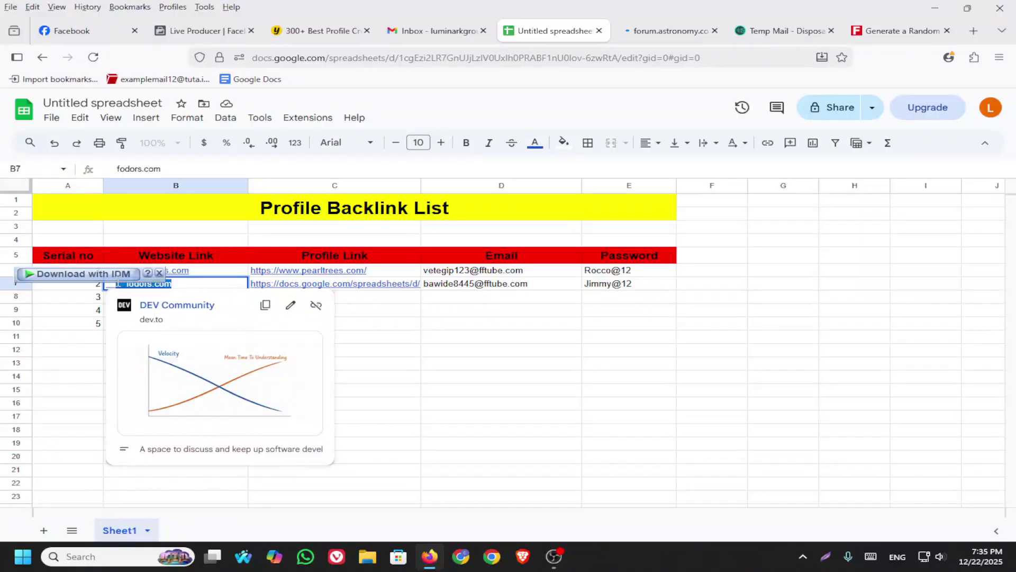
{"action": "key", "text": "ctrl+v"}
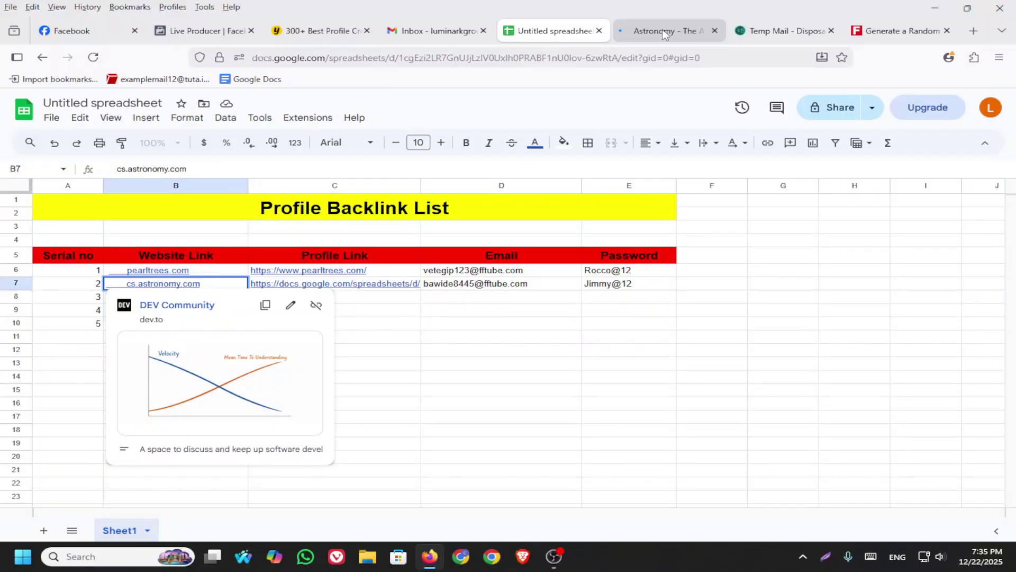
Step: Scroll through the Astronomy forum's Latest topics to the end, then go back to the blank tab
{"action": "left_click", "coordinate": [662, 29]}
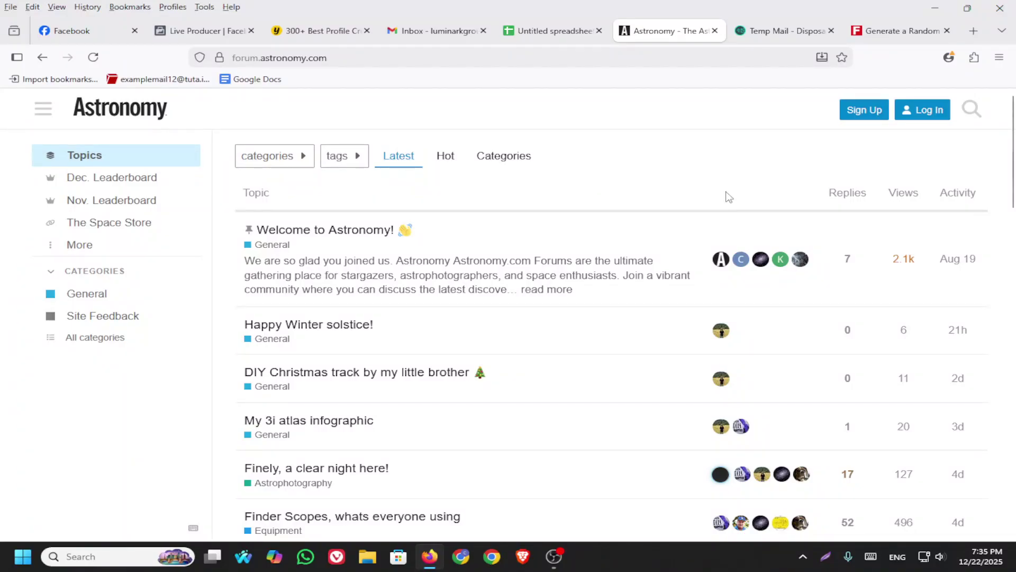
{"action": "scroll", "coordinate": [572, 247], "scroll_direction": "down", "scroll_amount": 15}
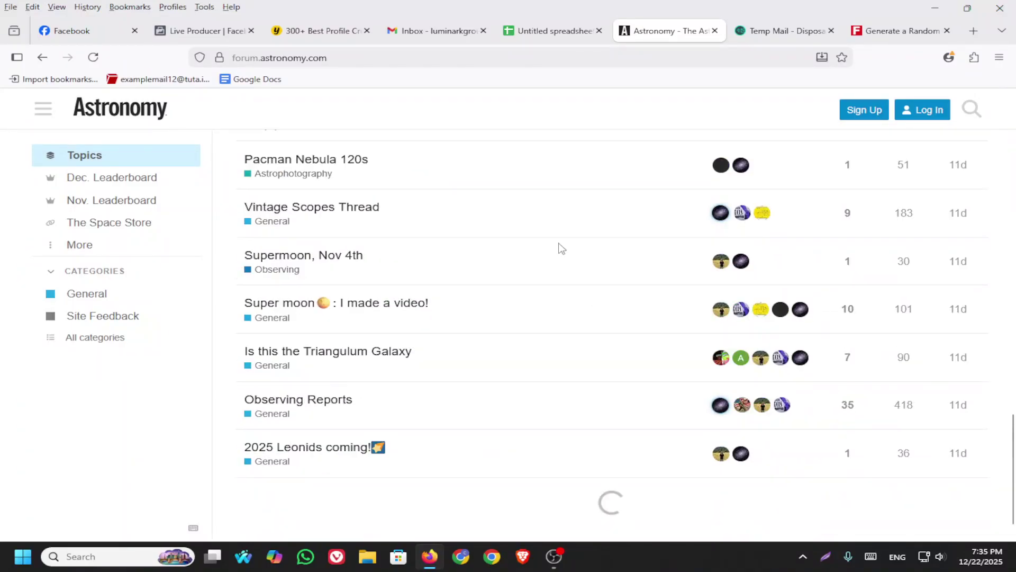
{"action": "scroll", "coordinate": [561, 249], "scroll_direction": "down", "scroll_amount": 1}
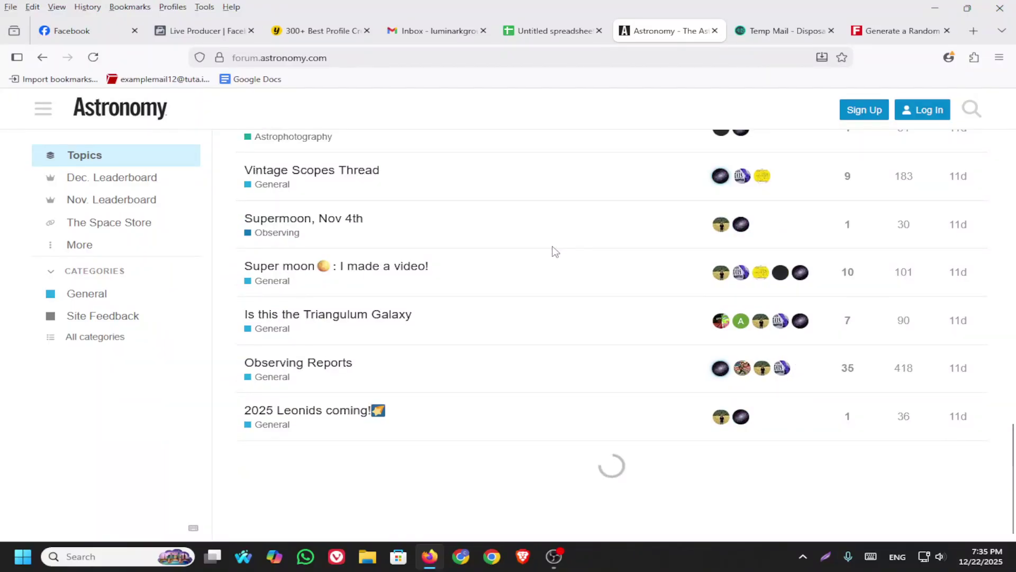
{"action": "scroll", "coordinate": [580, 253], "scroll_direction": "down", "scroll_amount": 10}
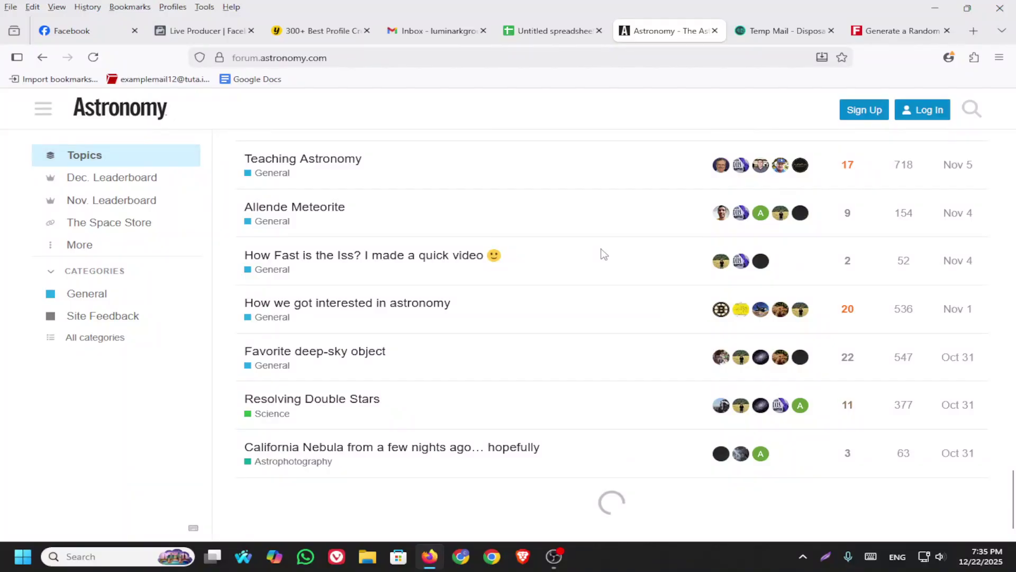
{"action": "scroll", "coordinate": [602, 255], "scroll_direction": "down", "scroll_amount": 3}
{"action": "scroll", "coordinate": [599, 255], "scroll_direction": "down", "scroll_amount": 8}
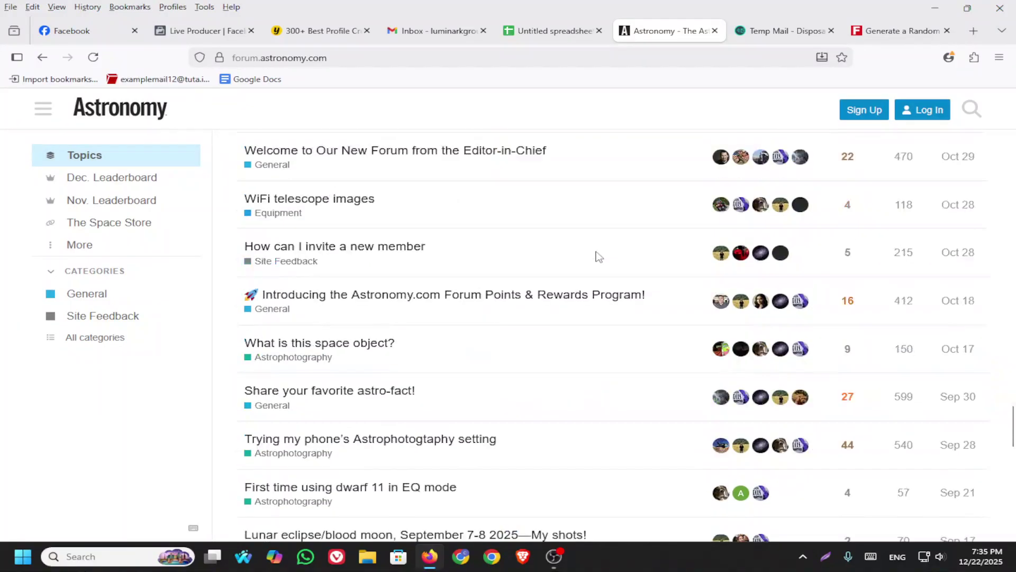
{"action": "scroll", "coordinate": [598, 257], "scroll_direction": "down", "scroll_amount": 10}
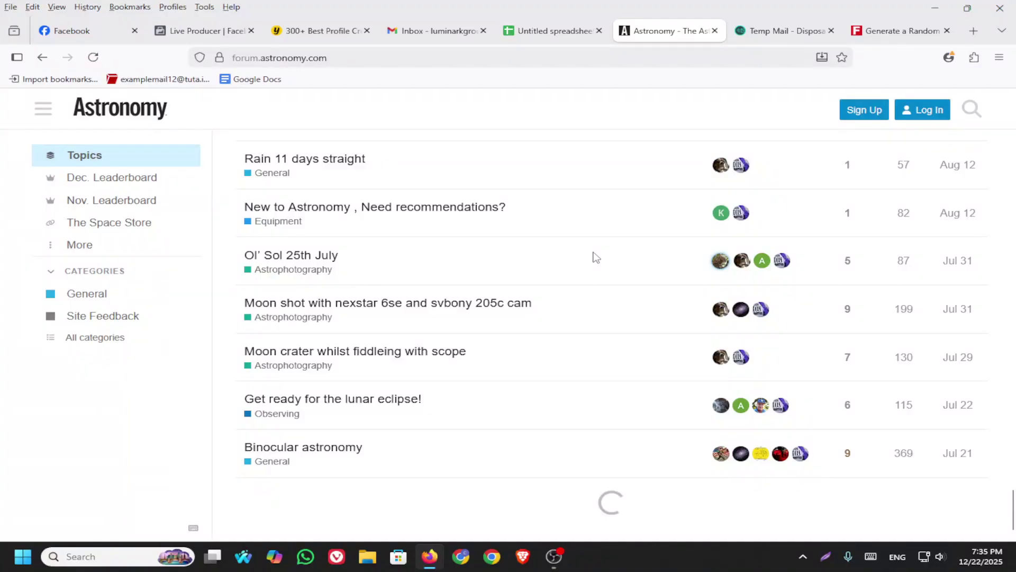
{"action": "scroll", "coordinate": [595, 256], "scroll_direction": "down", "scroll_amount": 10}
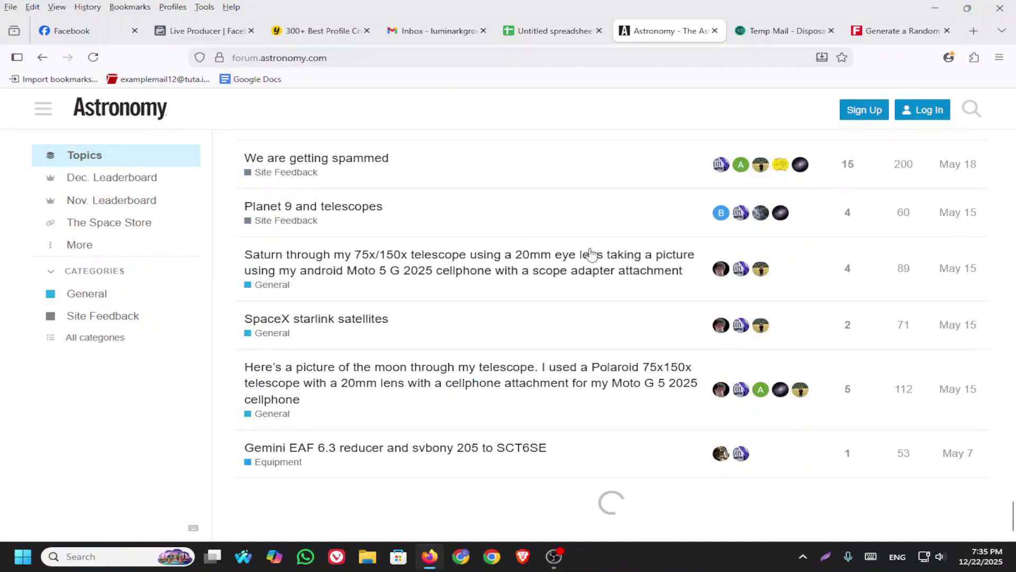
{"action": "scroll", "coordinate": [591, 255], "scroll_direction": "down", "scroll_amount": 15}
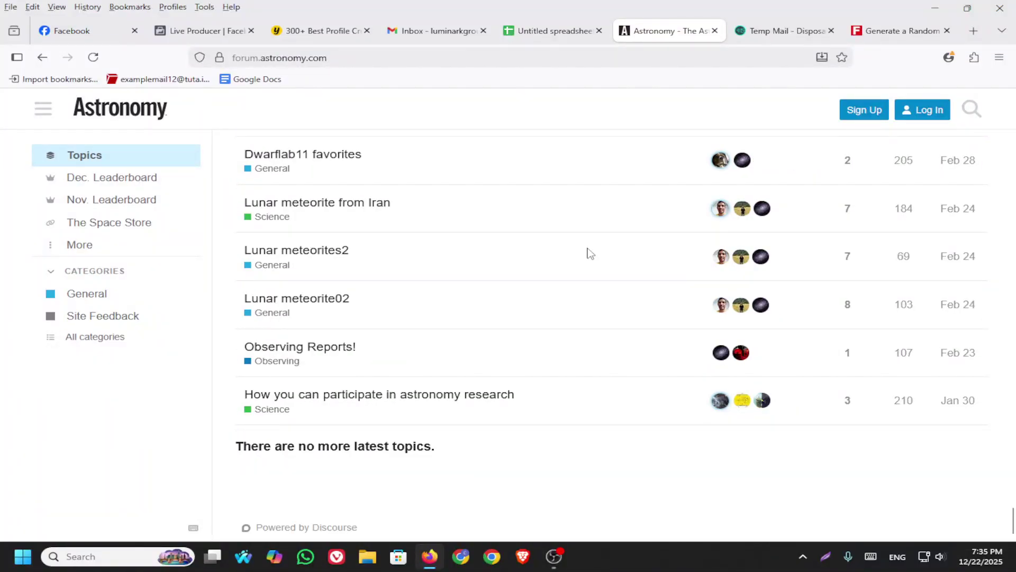
{"action": "scroll", "coordinate": [592, 296], "scroll_direction": "up", "scroll_amount": 5}
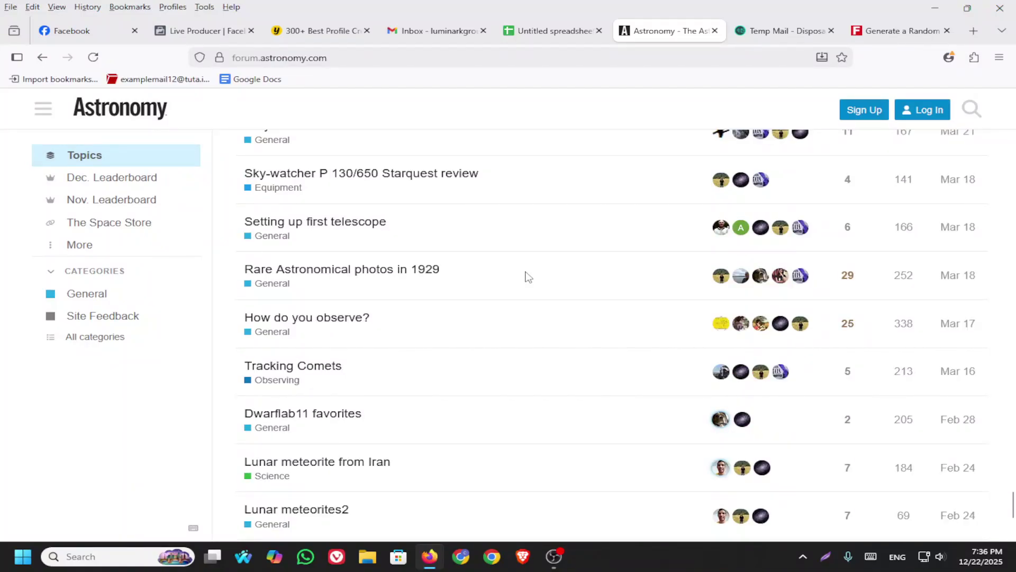
{"action": "scroll", "coordinate": [525, 275], "scroll_direction": "up", "scroll_amount": 15}
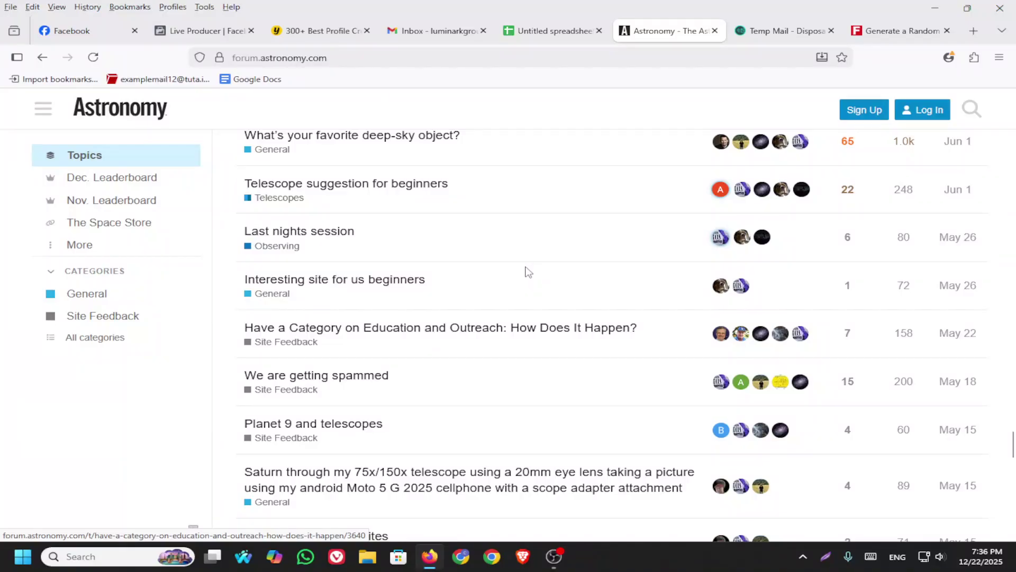
{"action": "key", "text": "alt+Left"}
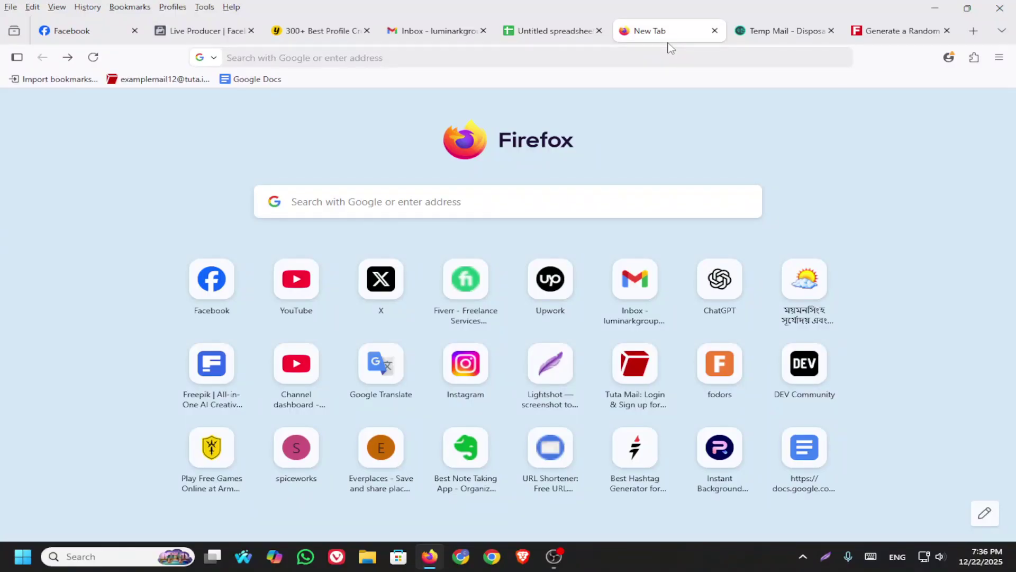
{"action": "left_click", "coordinate": [317, 30]}
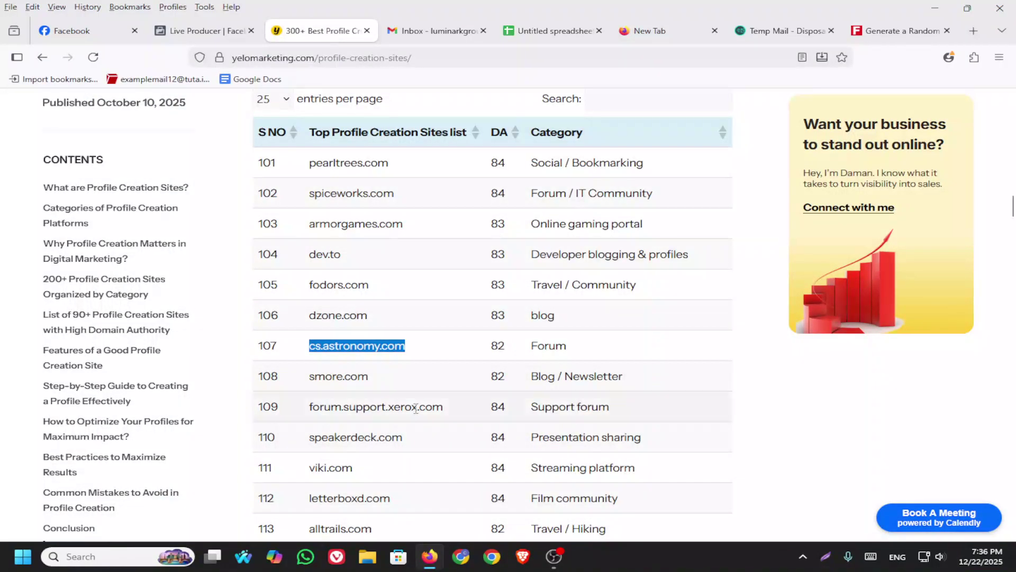
Step: Scroll the profile-creation table and select speakerdeck.com in row 110
{"action": "scroll", "coordinate": [388, 403], "scroll_direction": "down", "scroll_amount": 2}
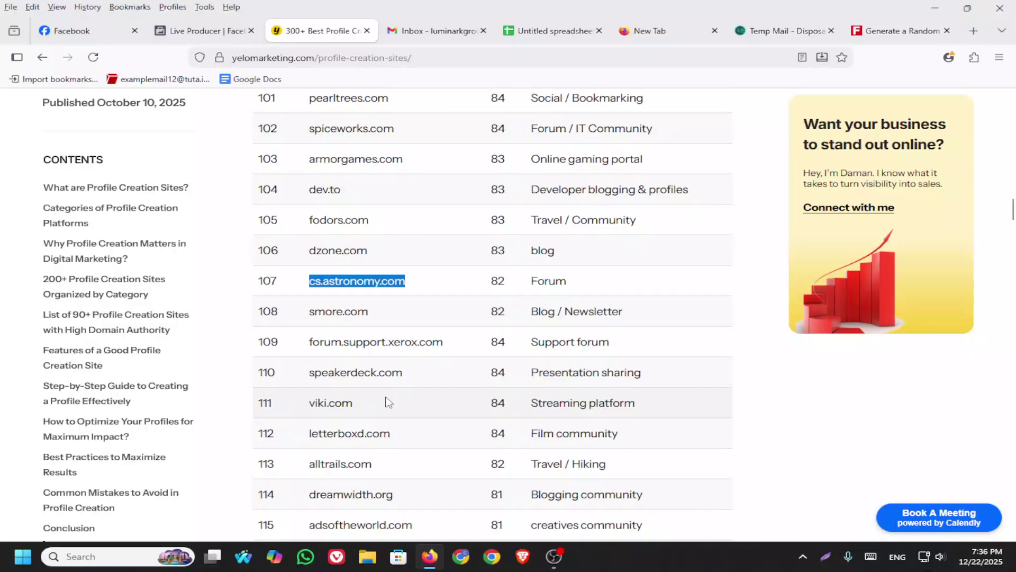
{"action": "left_click_drag", "start_coordinate": [307, 372], "coordinate": [432, 381]}
{"action": "key", "text": "ctrl+c"}
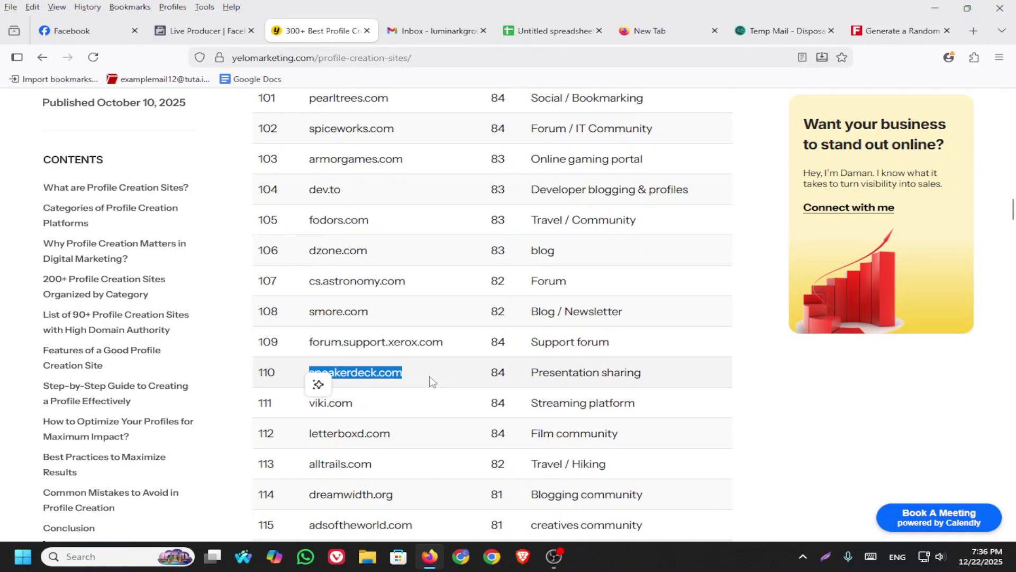
Step: Load speakerdeck.com in the spare blank tab
{"action": "key", "text": "ctrl+6"}
{"action": "left_click", "coordinate": [561, 55]}
{"action": "key", "text": "ctrl+v"}
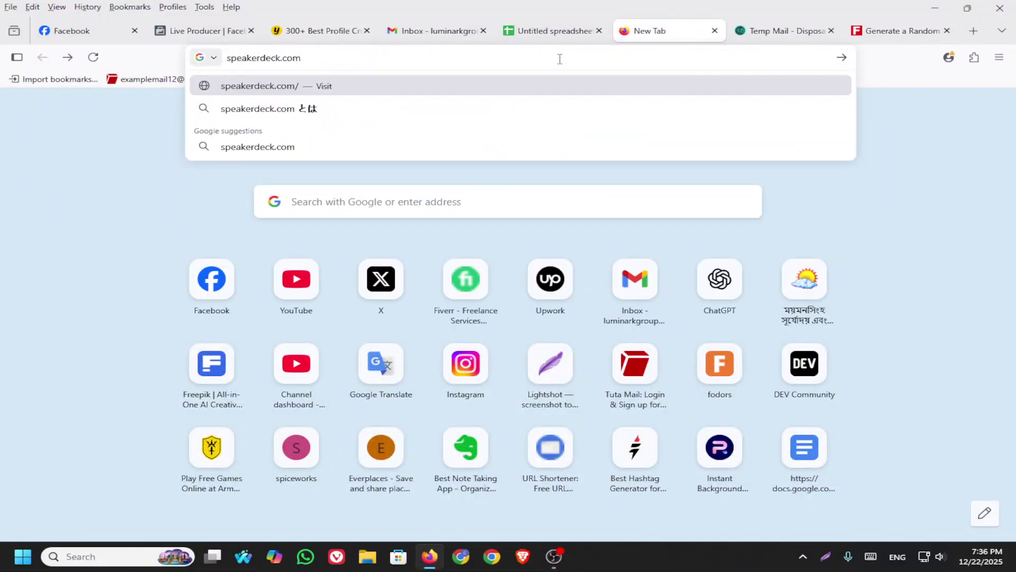
{"action": "key", "text": "Return"}
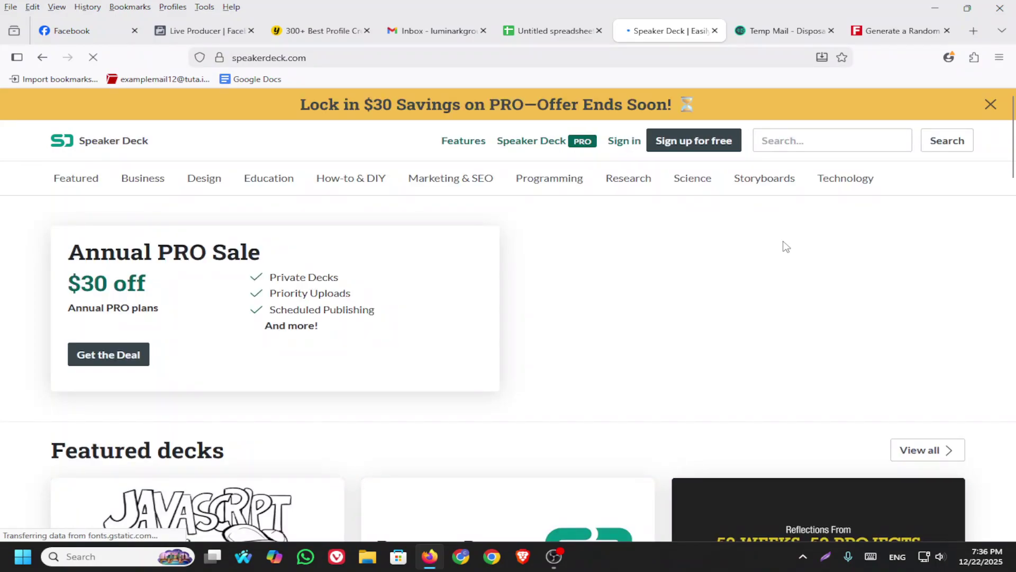
Step: Scroll over Speaker Deck's featured decks, then go back to the blank new-tab page
{"action": "scroll", "coordinate": [587, 249], "scroll_direction": "down", "scroll_amount": 5}
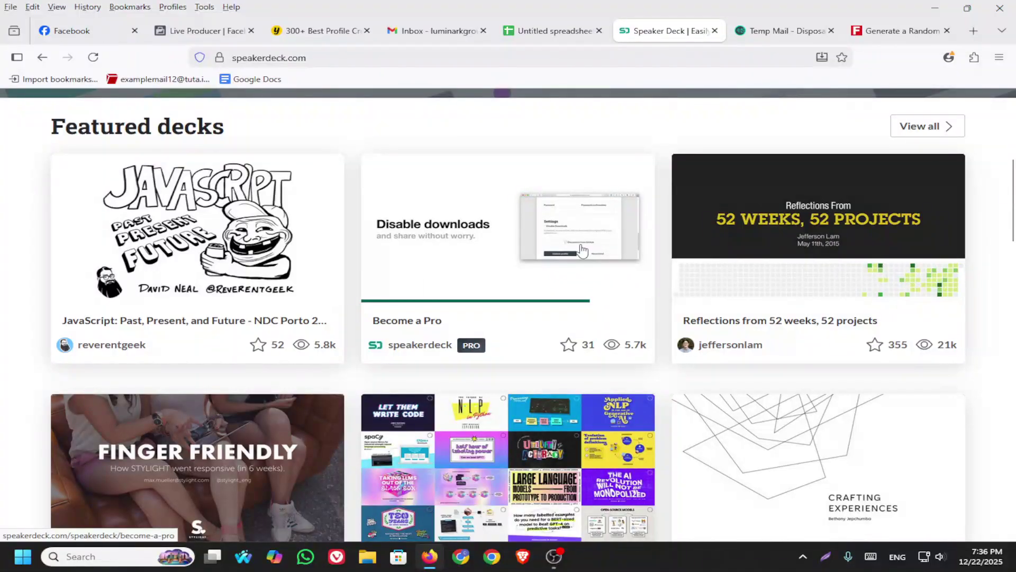
{"action": "scroll", "coordinate": [582, 250], "scroll_direction": "down", "scroll_amount": 10}
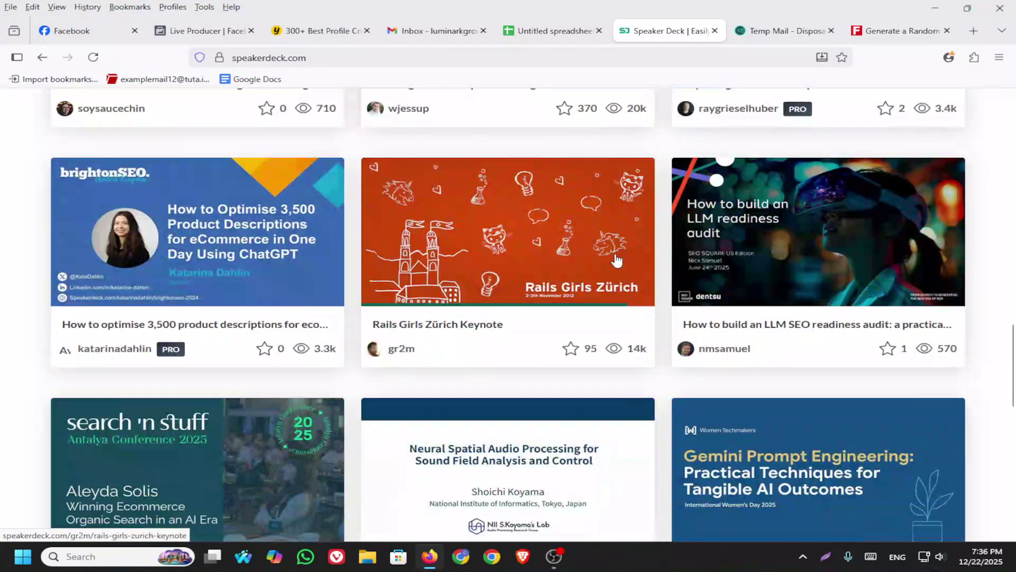
{"action": "scroll", "coordinate": [616, 260], "scroll_direction": "down", "scroll_amount": 8}
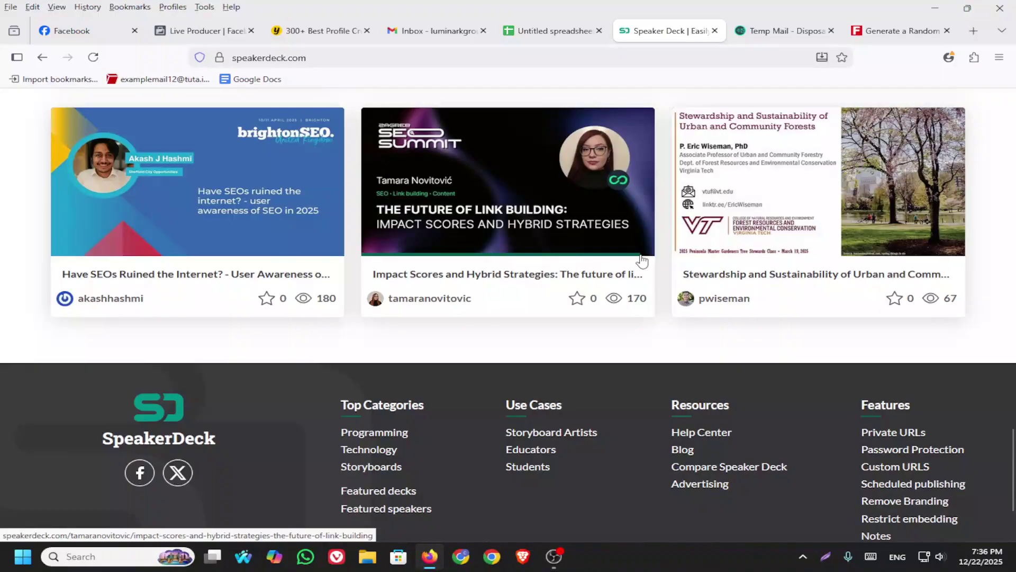
{"action": "scroll", "coordinate": [714, 316], "scroll_direction": "down", "scroll_amount": 2}
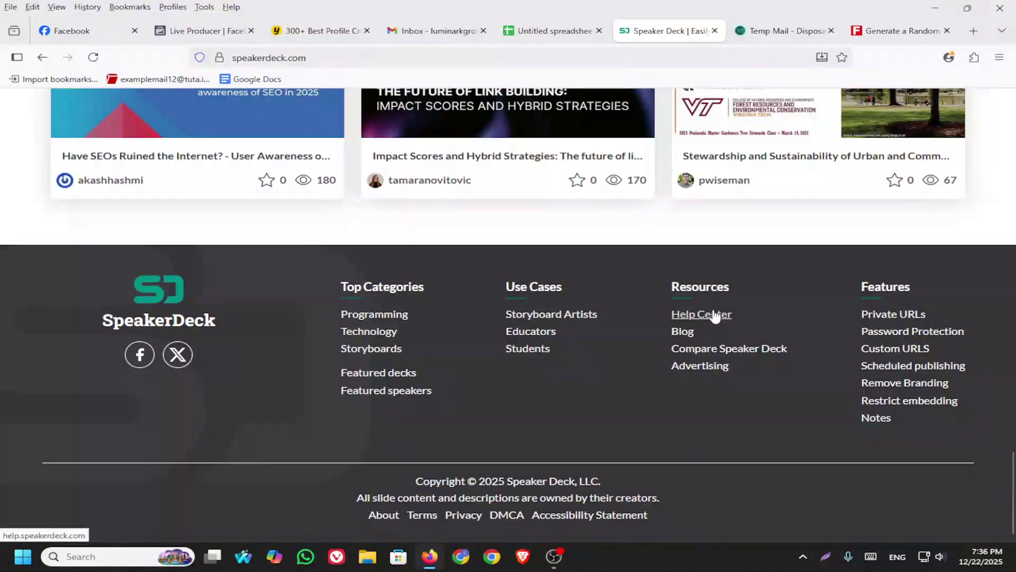
{"action": "scroll", "coordinate": [716, 316], "scroll_direction": "up", "scroll_amount": 1}
{"action": "scroll", "coordinate": [716, 316], "scroll_direction": "down", "scroll_amount": 1}
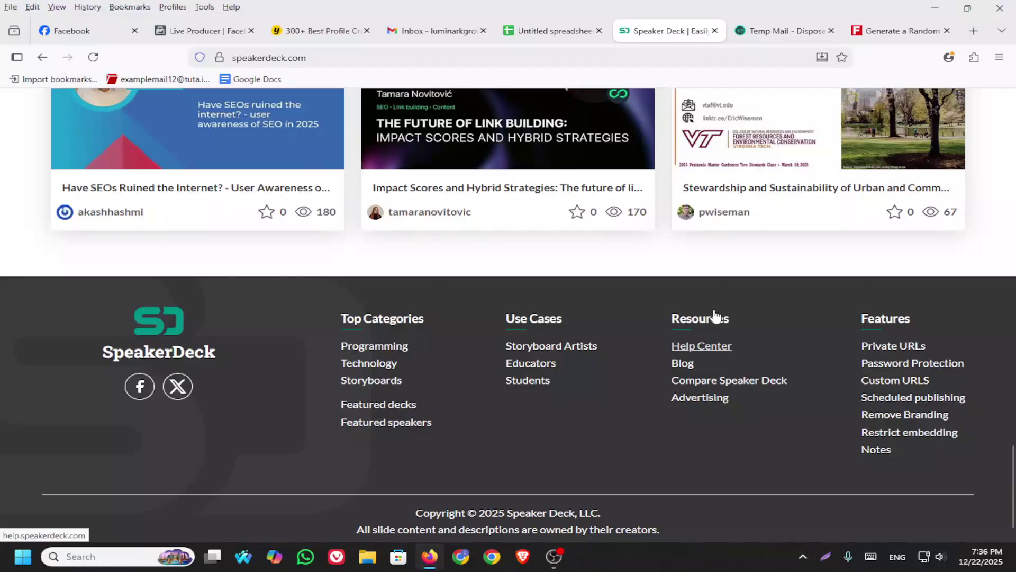
{"action": "scroll", "coordinate": [716, 316], "scroll_direction": "up", "scroll_amount": 20}
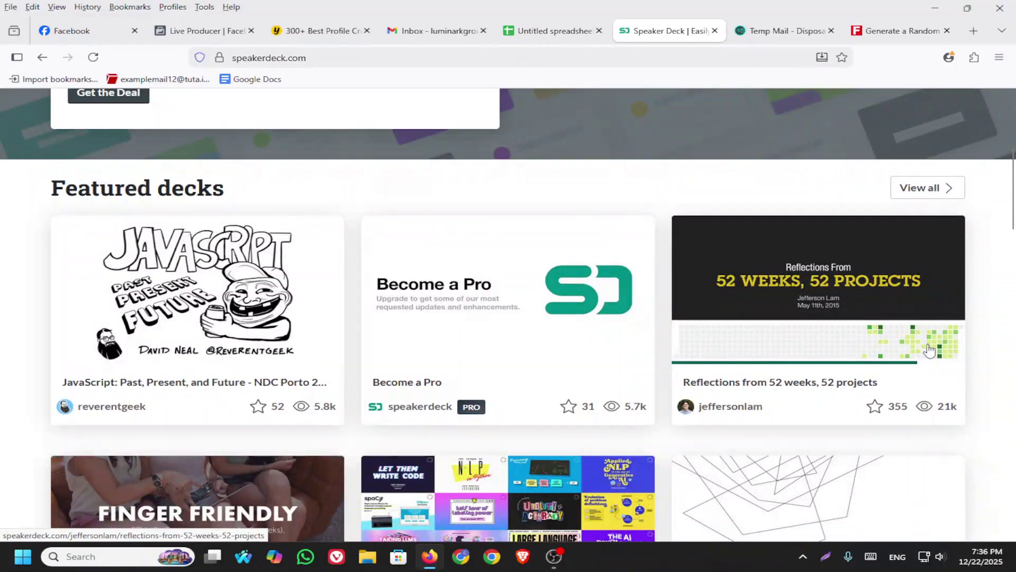
{"action": "scroll", "coordinate": [716, 316], "scroll_direction": "up", "scroll_amount": 4}
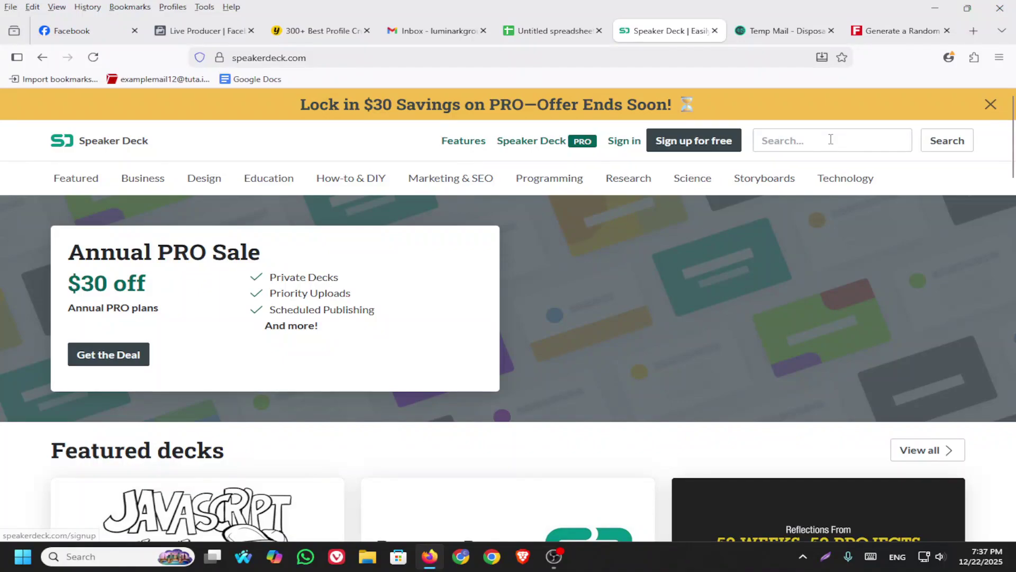
{"action": "left_click", "coordinate": [44, 58]}
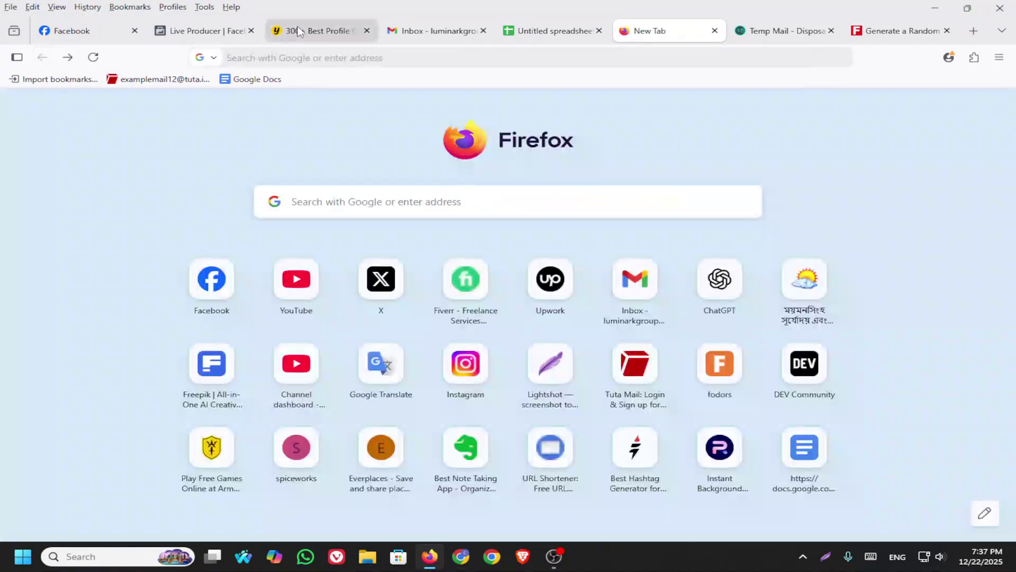
Step: Copy letterboxd.com from row 112 of the profile sites list and load it in the spare tab
{"action": "left_click", "coordinate": [299, 32]}
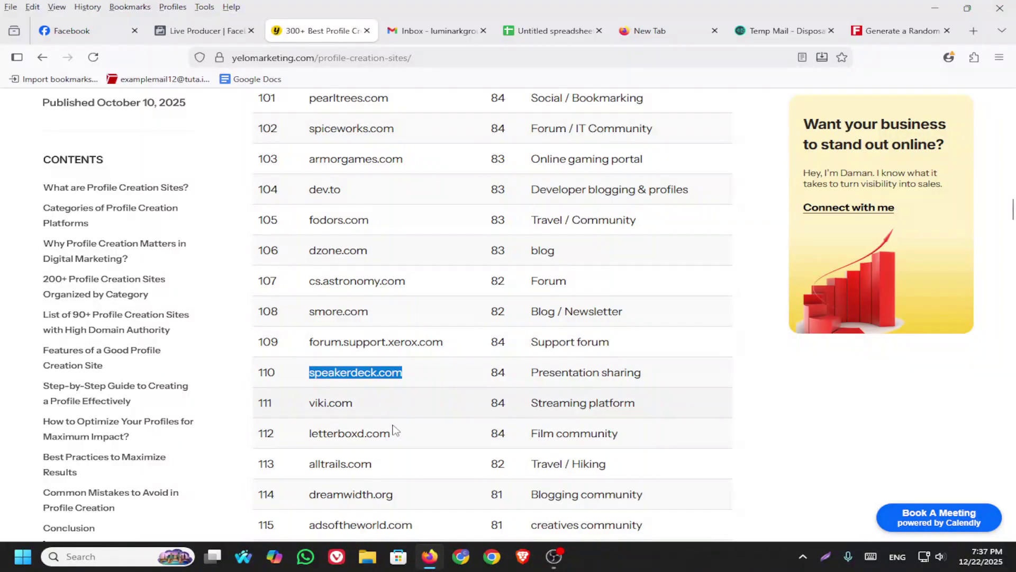
{"action": "left_click_drag", "start_coordinate": [395, 430], "coordinate": [309, 433]}
{"action": "key", "text": "ctrl+c"}
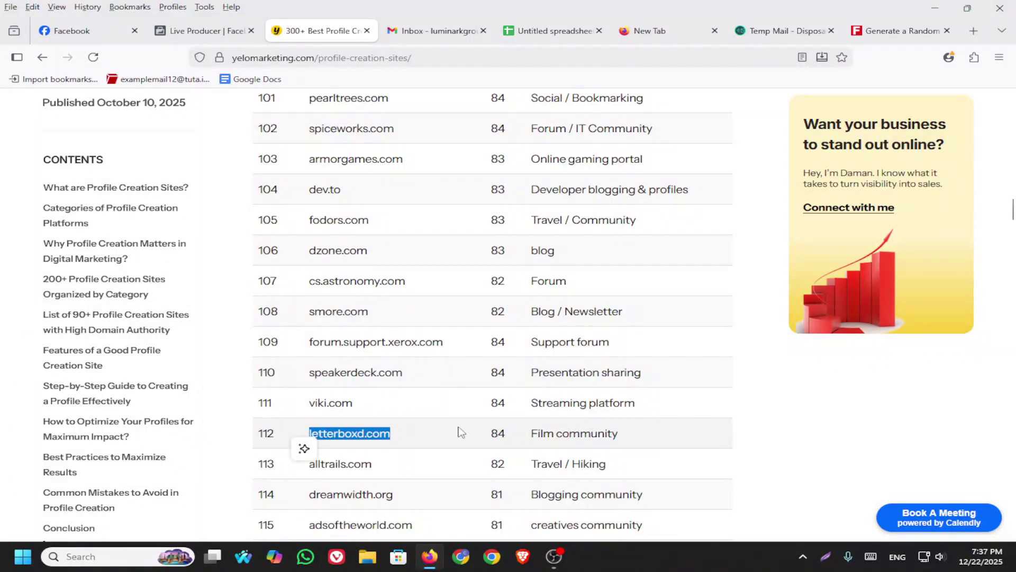
{"action": "left_click", "coordinate": [665, 29]}
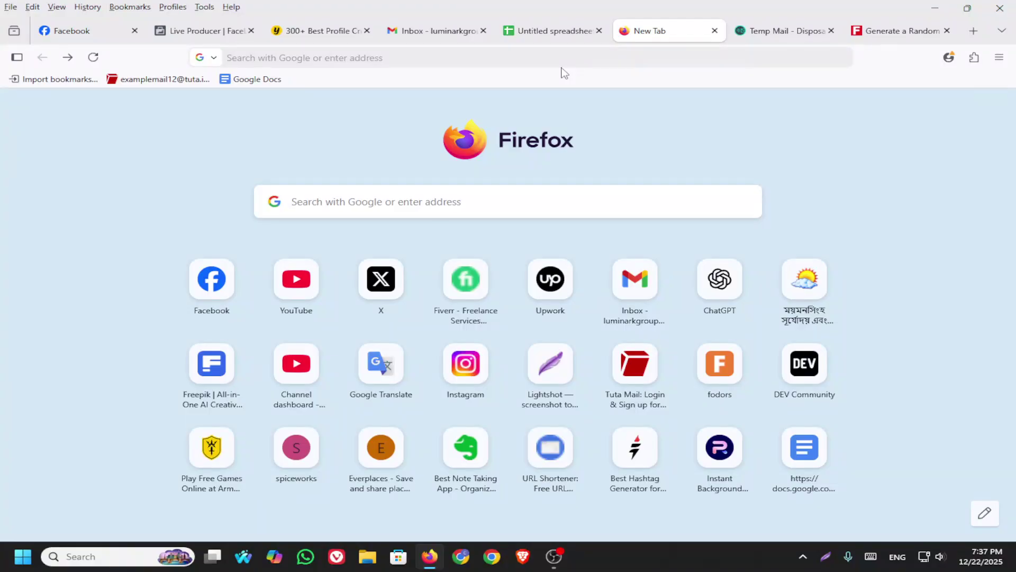
{"action": "left_click", "coordinate": [540, 204]}
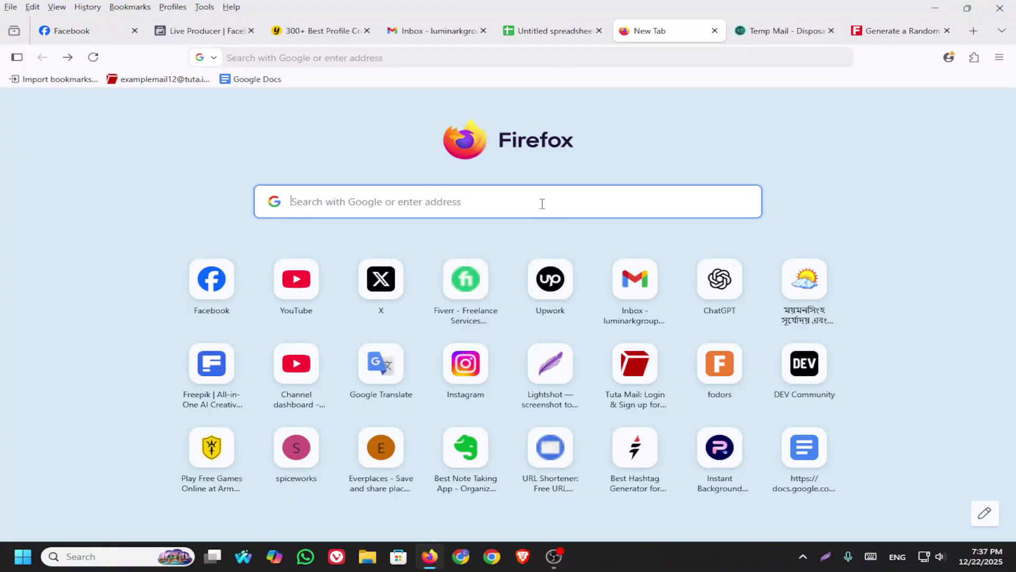
{"action": "key", "text": "ctrl+v"}
{"action": "key", "text": "Return"}
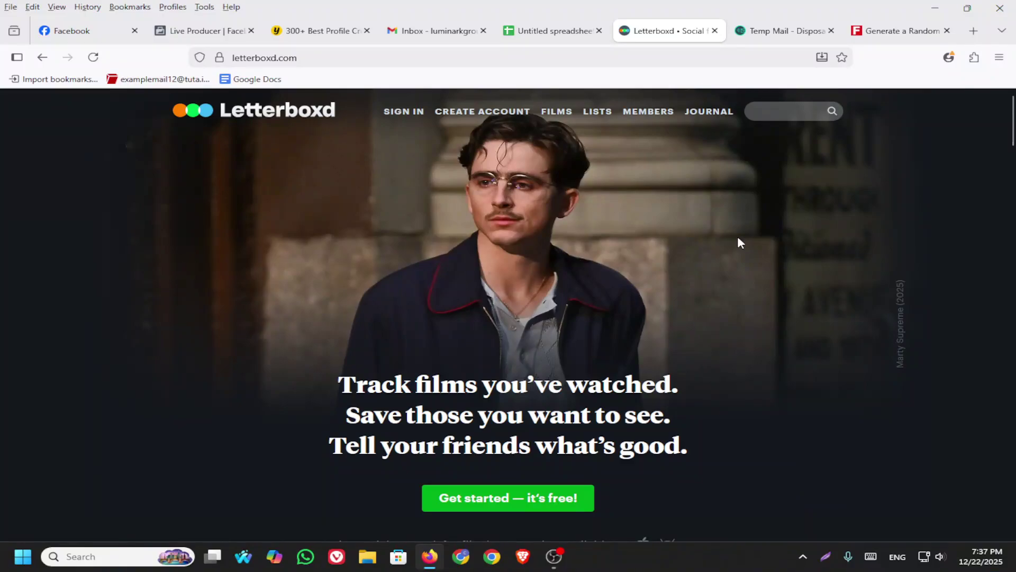
{"action": "scroll", "coordinate": [738, 241], "scroll_direction": "down", "scroll_amount": 15}
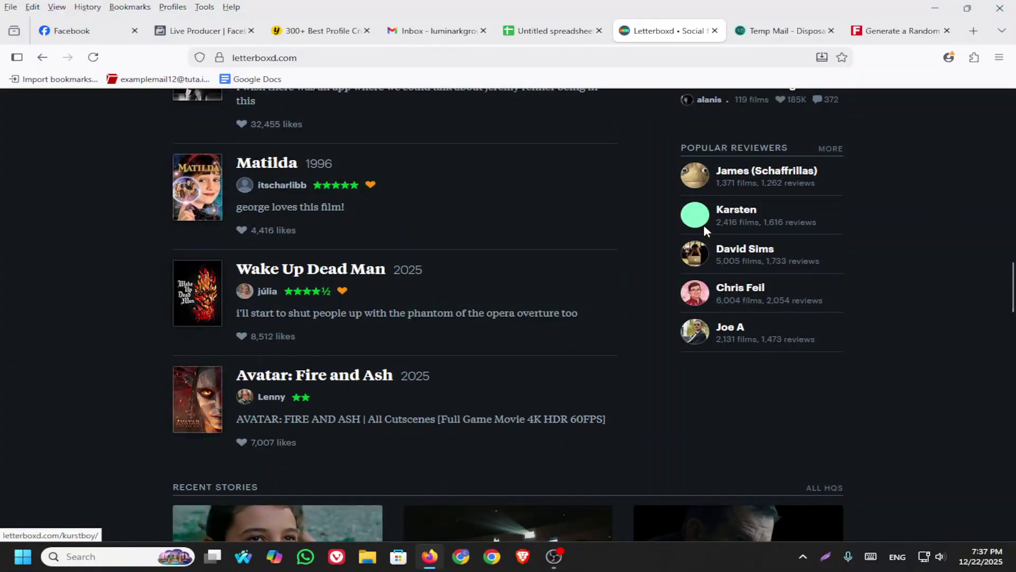
{"action": "scroll", "coordinate": [703, 224], "scroll_direction": "down", "scroll_amount": 10}
{"action": "scroll", "coordinate": [665, 221], "scroll_direction": "down", "scroll_amount": 10}
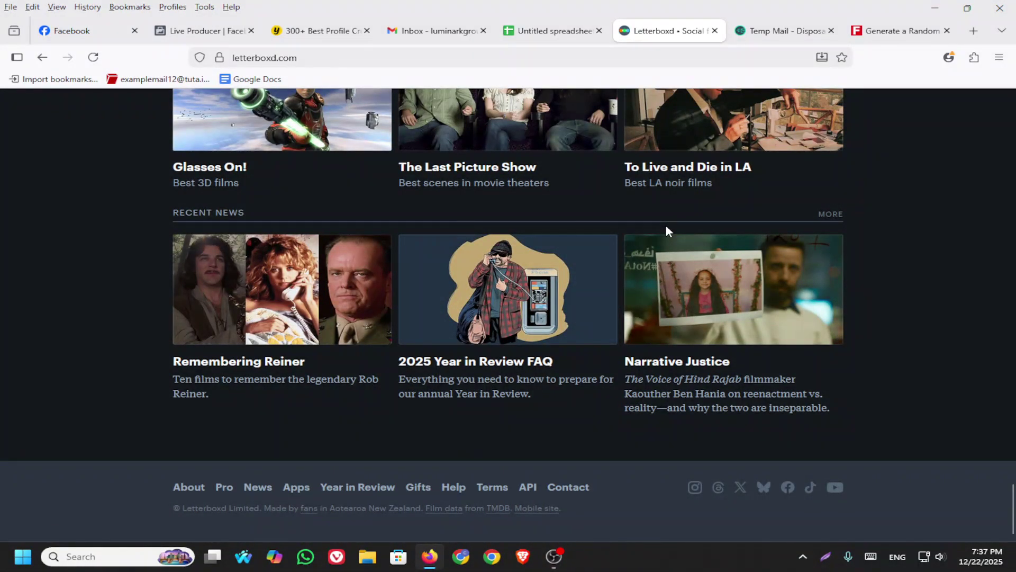
Step: Open Letterboxd's Frequent Questions page at letterboxd.com/about/faq/ and scroll through it to the bottom
{"action": "left_click", "coordinate": [190, 492]}
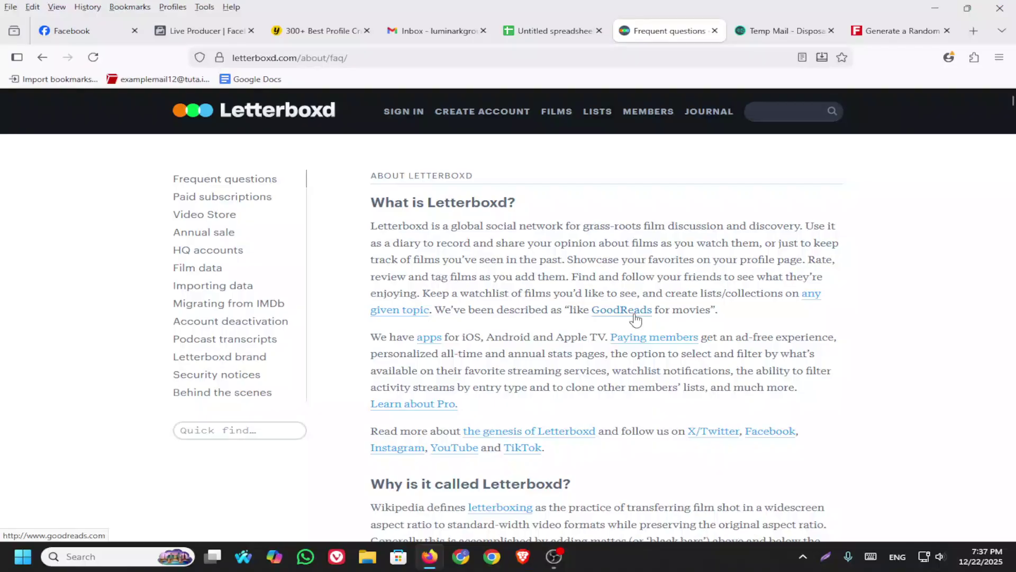
{"action": "scroll", "coordinate": [635, 319], "scroll_direction": "down", "scroll_amount": 2}
{"action": "scroll", "coordinate": [635, 327], "scroll_direction": "down", "scroll_amount": 10}
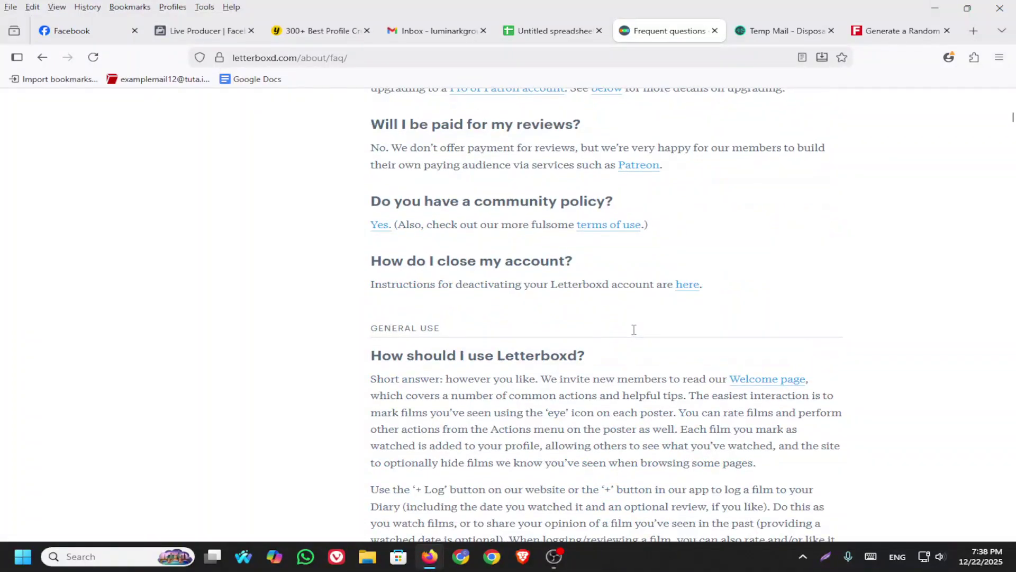
{"action": "scroll", "coordinate": [634, 329], "scroll_direction": "down", "scroll_amount": 10}
{"action": "scroll", "coordinate": [630, 336], "scroll_direction": "down", "scroll_amount": 10}
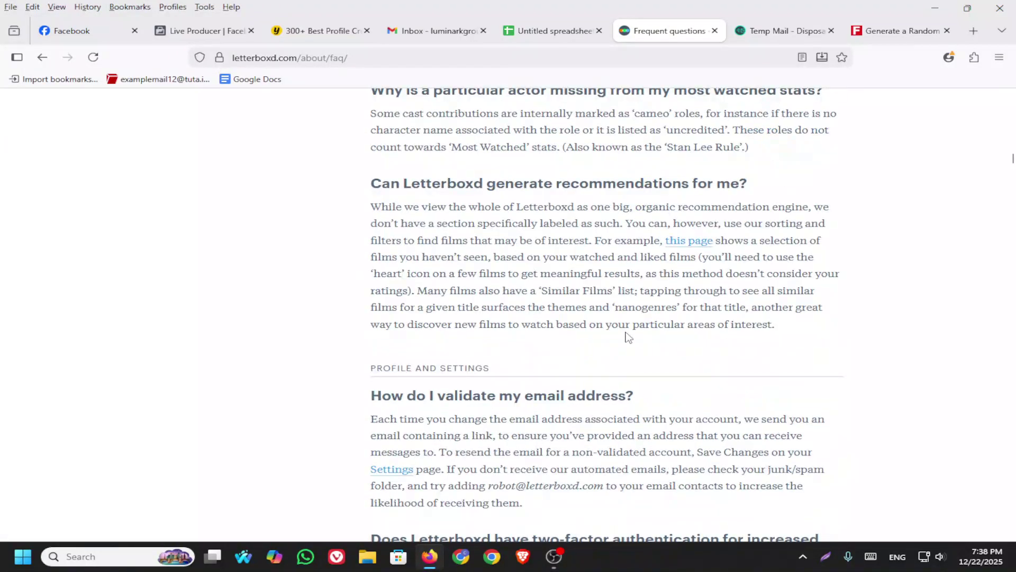
{"action": "scroll", "coordinate": [627, 337], "scroll_direction": "down", "scroll_amount": 8}
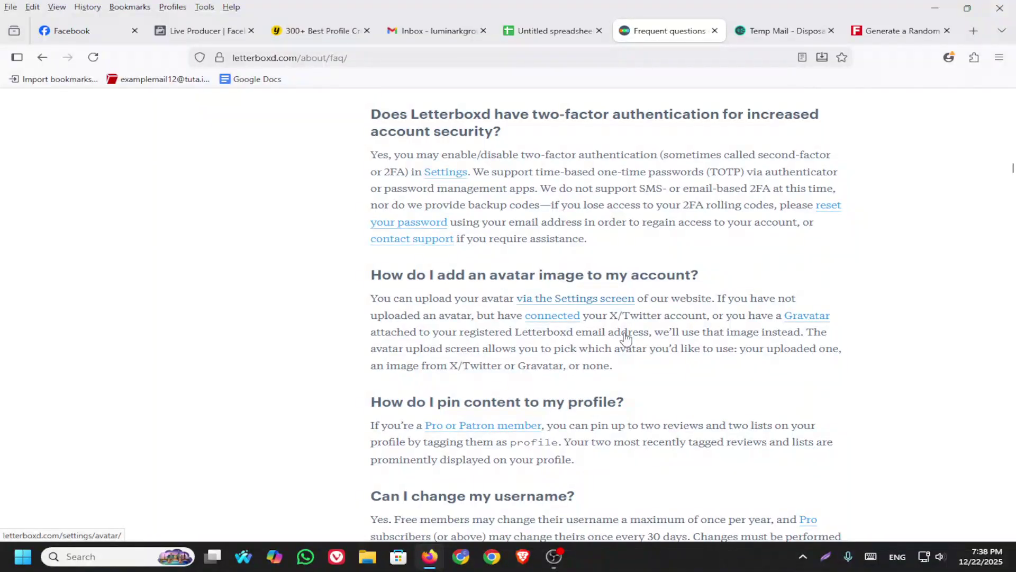
{"action": "scroll", "coordinate": [626, 337], "scroll_direction": "down", "scroll_amount": 10}
{"action": "scroll", "coordinate": [623, 339], "scroll_direction": "down", "scroll_amount": 10}
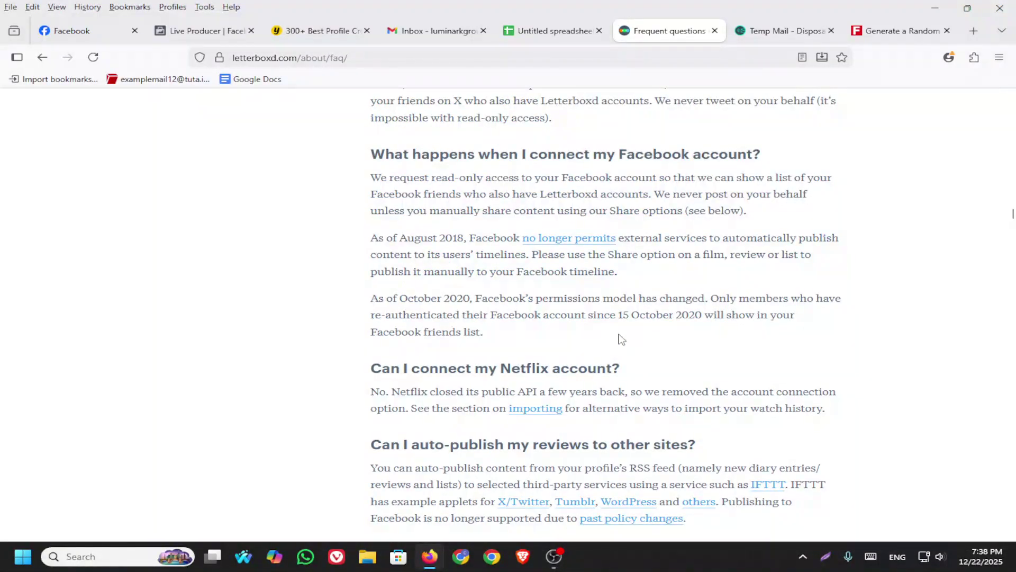
{"action": "scroll", "coordinate": [622, 340], "scroll_direction": "down", "scroll_amount": 10}
{"action": "scroll", "coordinate": [618, 334], "scroll_direction": "down", "scroll_amount": 10}
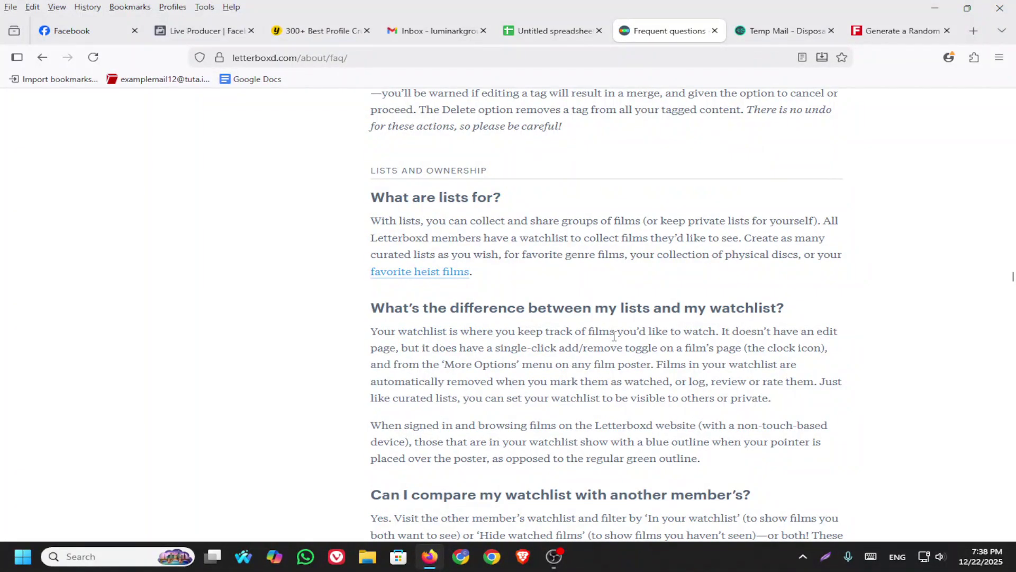
{"action": "scroll", "coordinate": [614, 337], "scroll_direction": "down", "scroll_amount": 10}
{"action": "scroll", "coordinate": [605, 340], "scroll_direction": "down", "scroll_amount": 10}
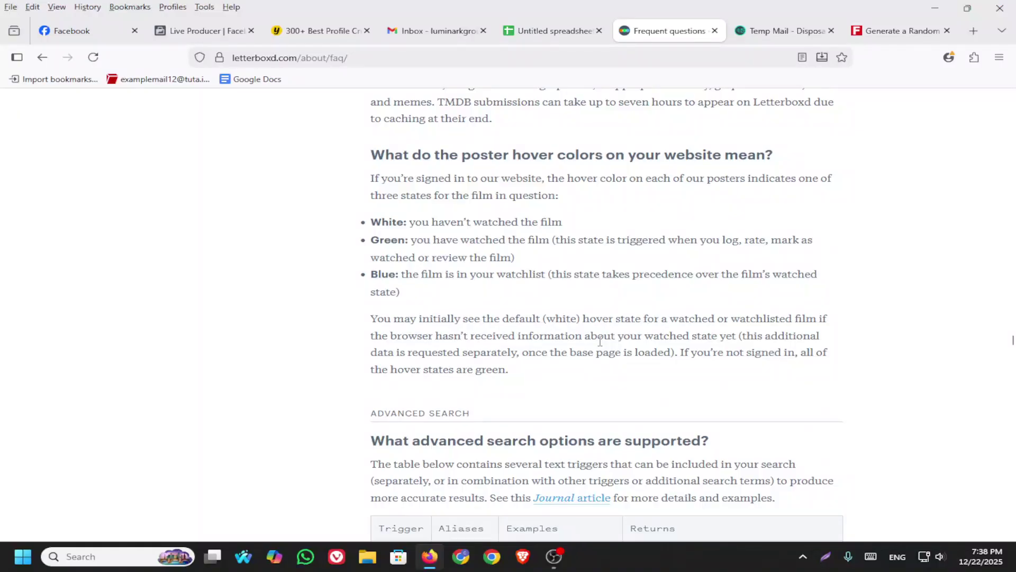
{"action": "scroll", "coordinate": [600, 342], "scroll_direction": "down", "scroll_amount": 15}
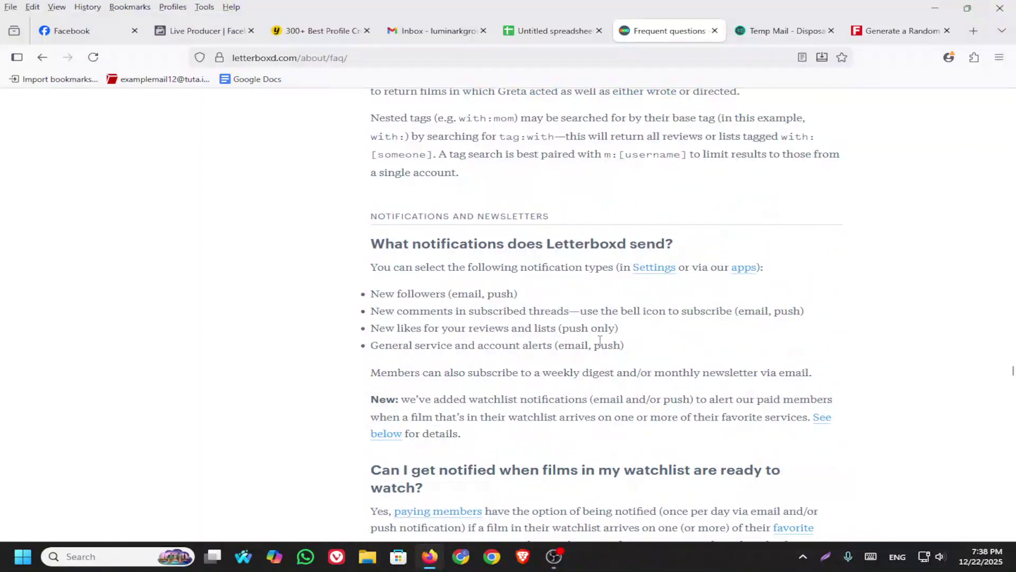
{"action": "scroll", "coordinate": [600, 340], "scroll_direction": "down", "scroll_amount": 15}
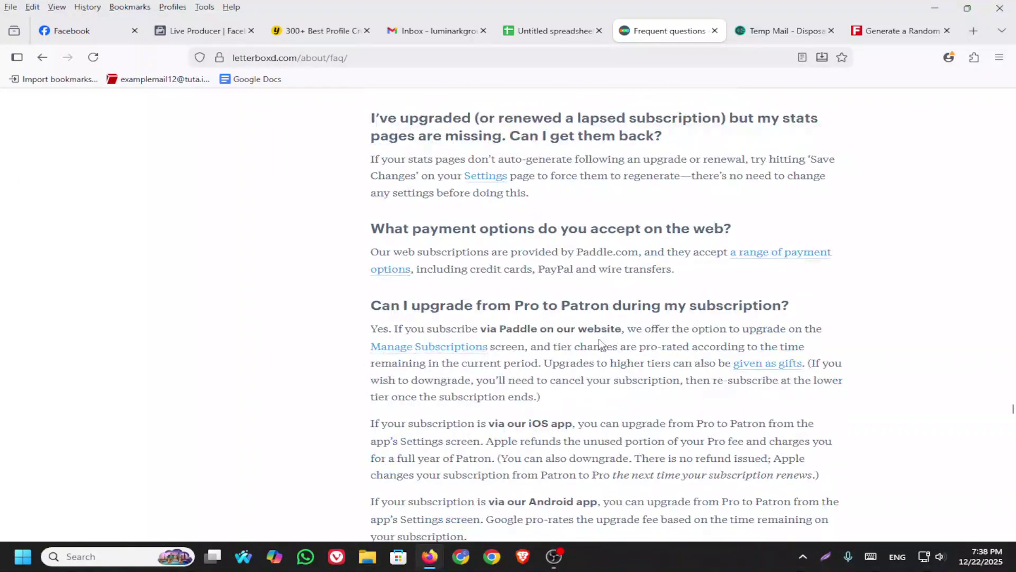
{"action": "scroll", "coordinate": [602, 343], "scroll_direction": "down", "scroll_amount": 10}
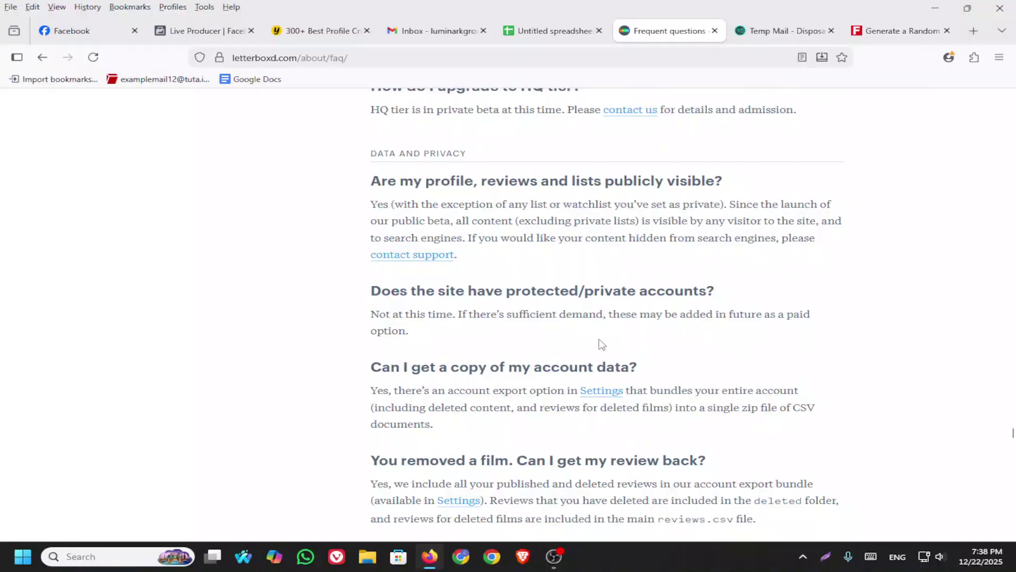
{"action": "scroll", "coordinate": [602, 344], "scroll_direction": "down", "scroll_amount": 10}
{"action": "scroll", "coordinate": [601, 343], "scroll_direction": "down", "scroll_amount": 10}
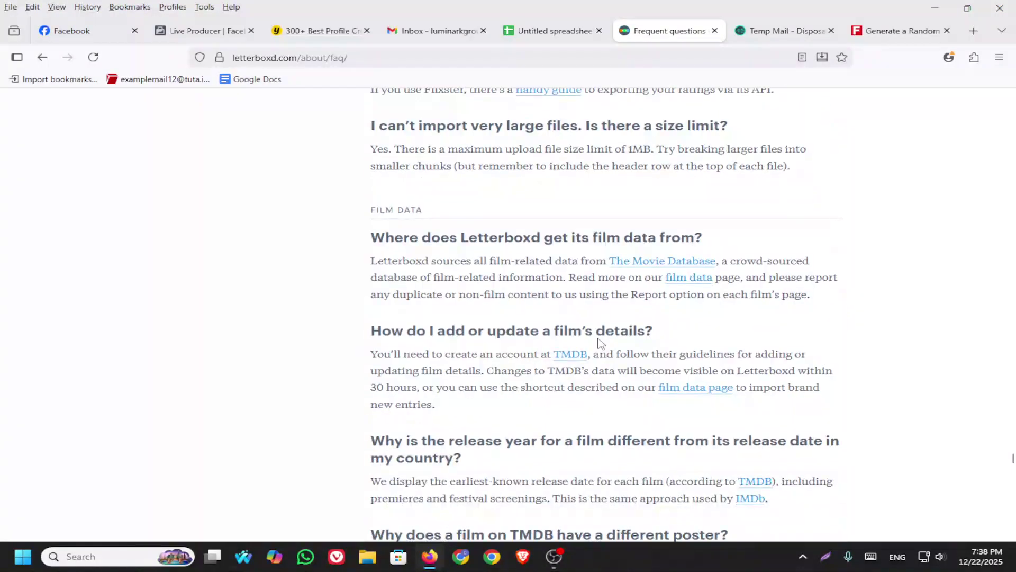
{"action": "scroll", "coordinate": [600, 343], "scroll_direction": "down", "scroll_amount": 5}
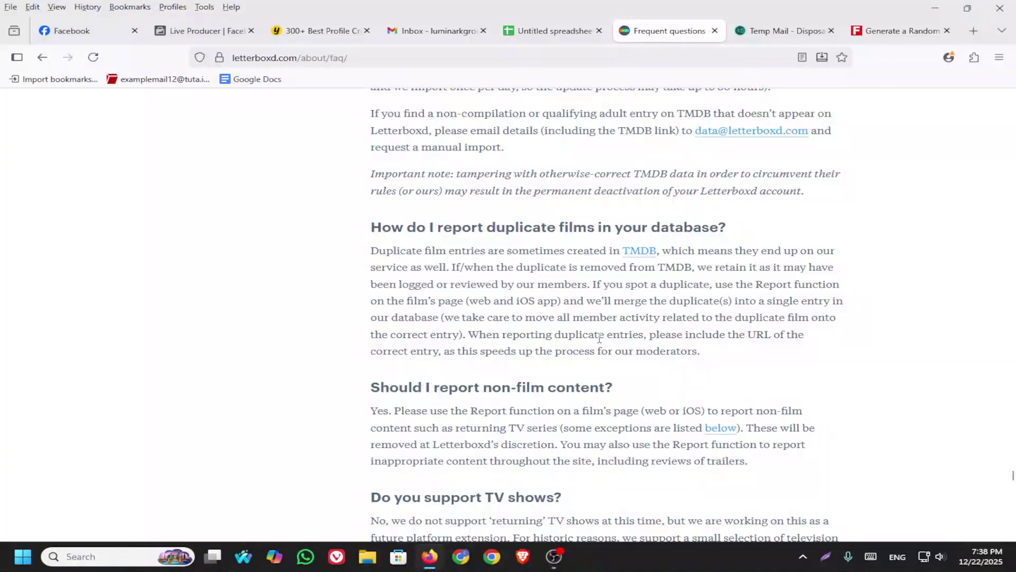
{"action": "scroll", "coordinate": [600, 339], "scroll_direction": "down", "scroll_amount": 10}
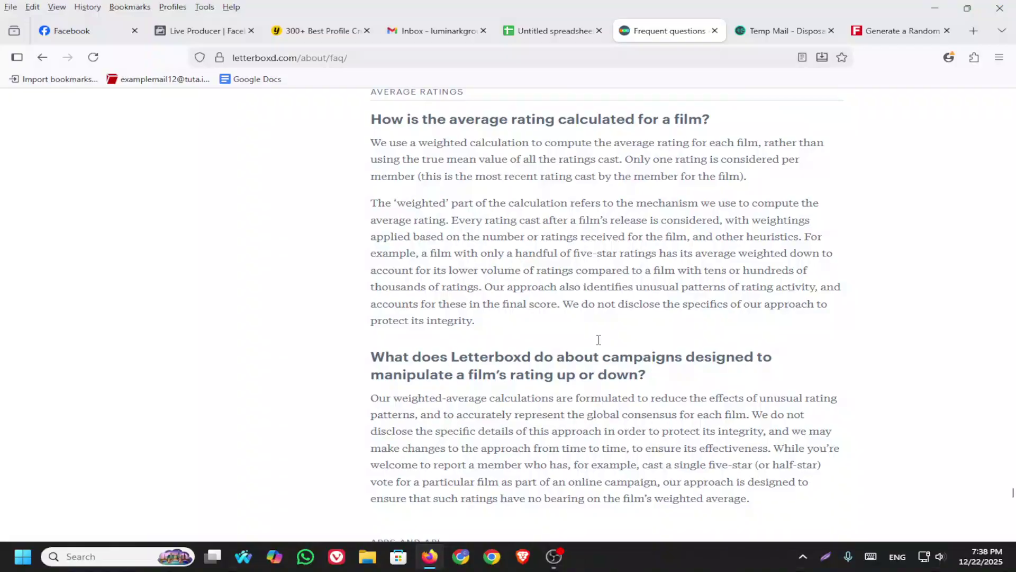
{"action": "scroll", "coordinate": [600, 338], "scroll_direction": "down", "scroll_amount": 15}
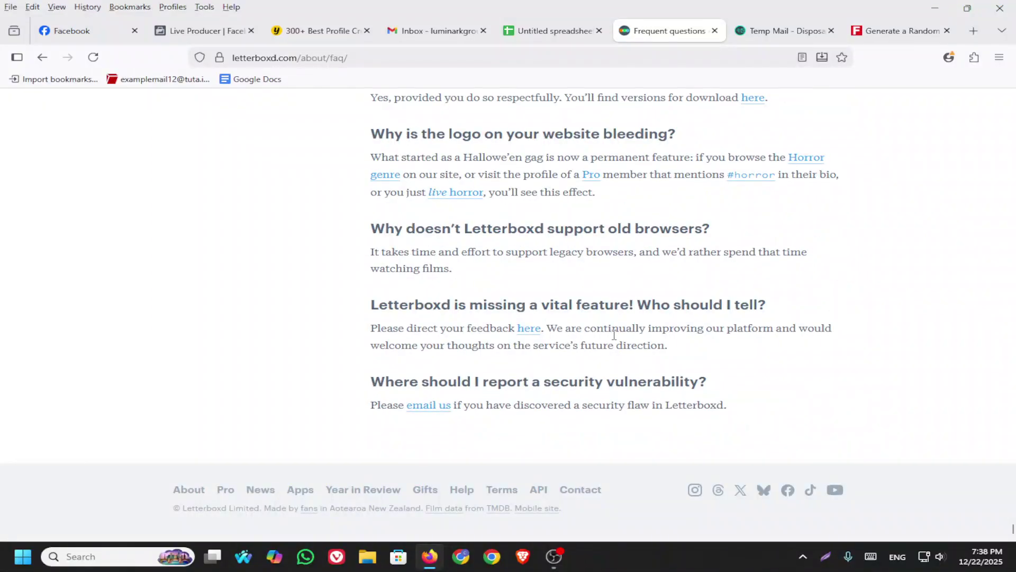
{"action": "scroll", "coordinate": [641, 338], "scroll_direction": "up", "scroll_amount": 1}
{"action": "scroll", "coordinate": [661, 338], "scroll_direction": "down", "scroll_amount": 1}
Step: Look over the Contact Letterboxd page, then go back to Firefox's blank new-tab page
{"action": "left_click", "coordinate": [52, 61]}
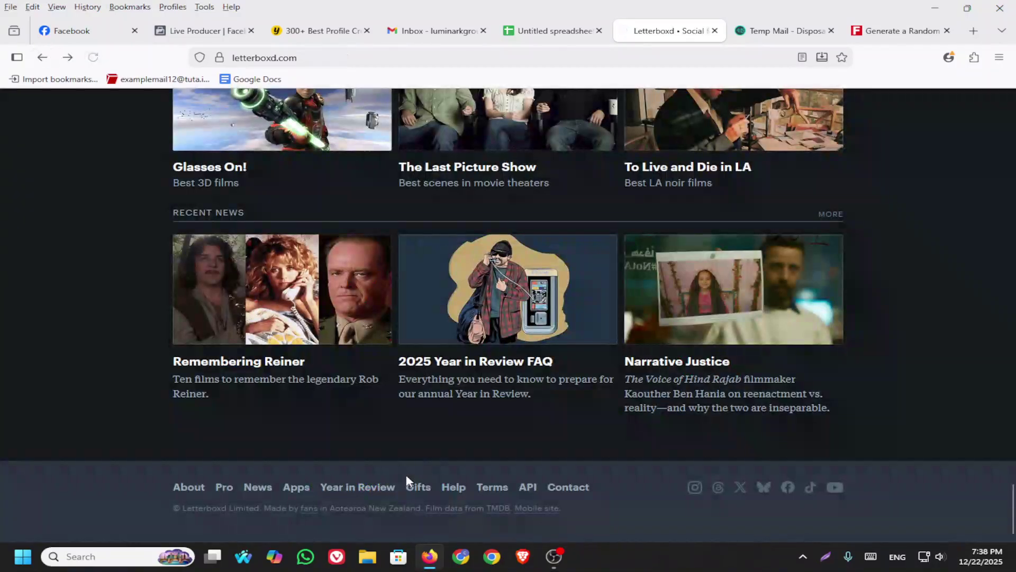
{"action": "left_click", "coordinate": [569, 487]}
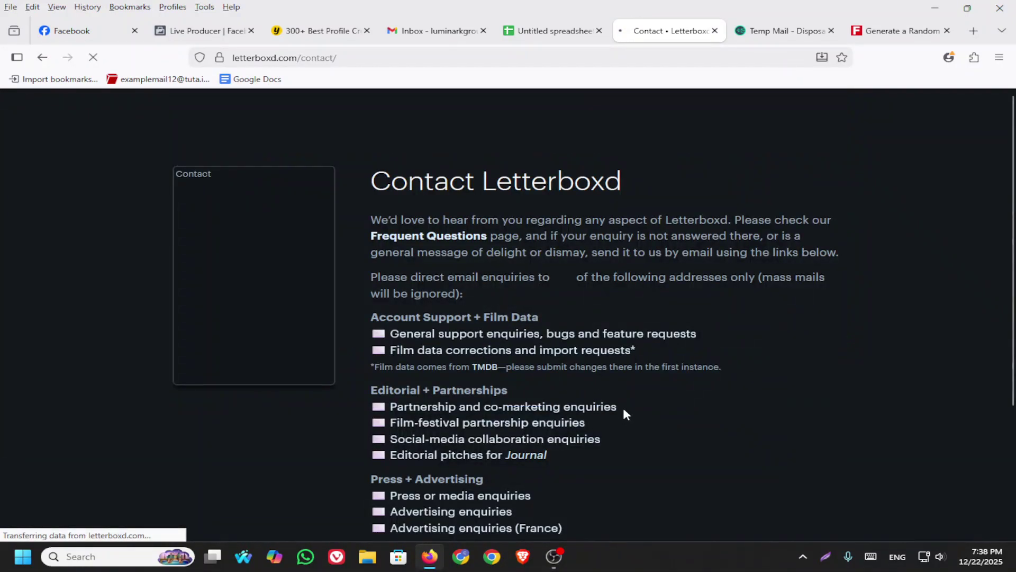
{"action": "scroll", "coordinate": [723, 369], "scroll_direction": "down", "scroll_amount": 3}
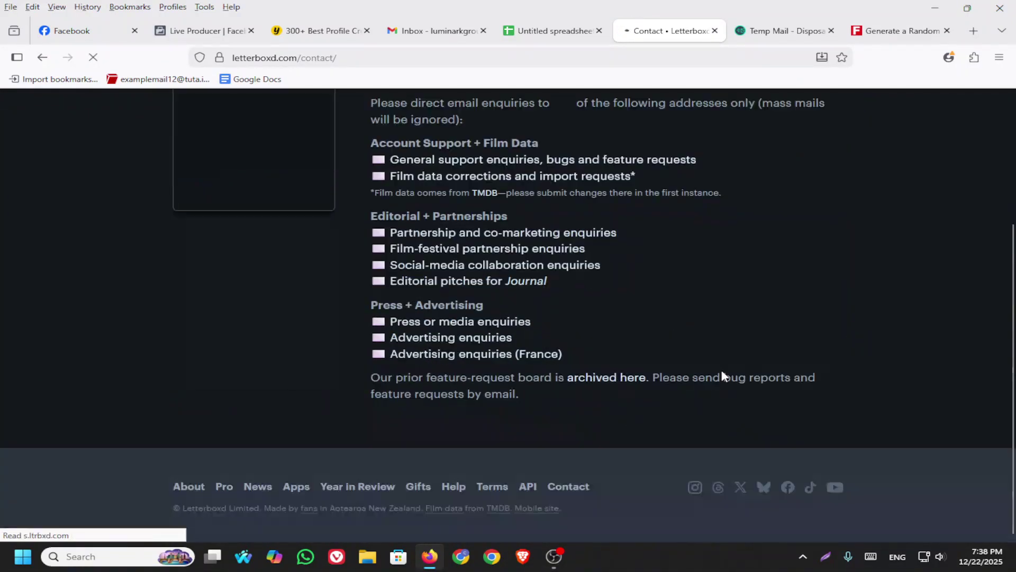
{"action": "scroll", "coordinate": [741, 365], "scroll_direction": "up", "scroll_amount": 3}
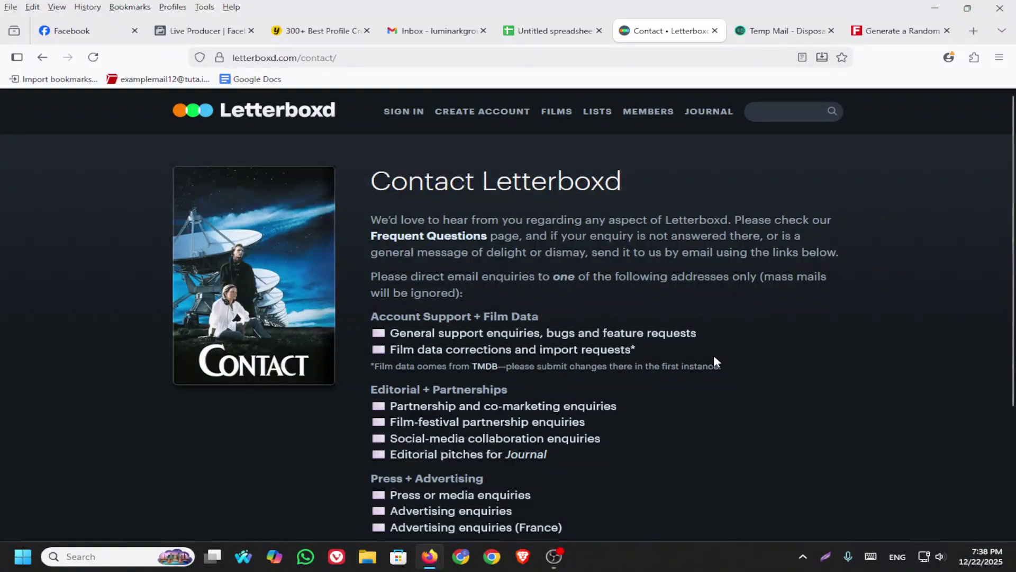
{"action": "left_click", "coordinate": [42, 57]}
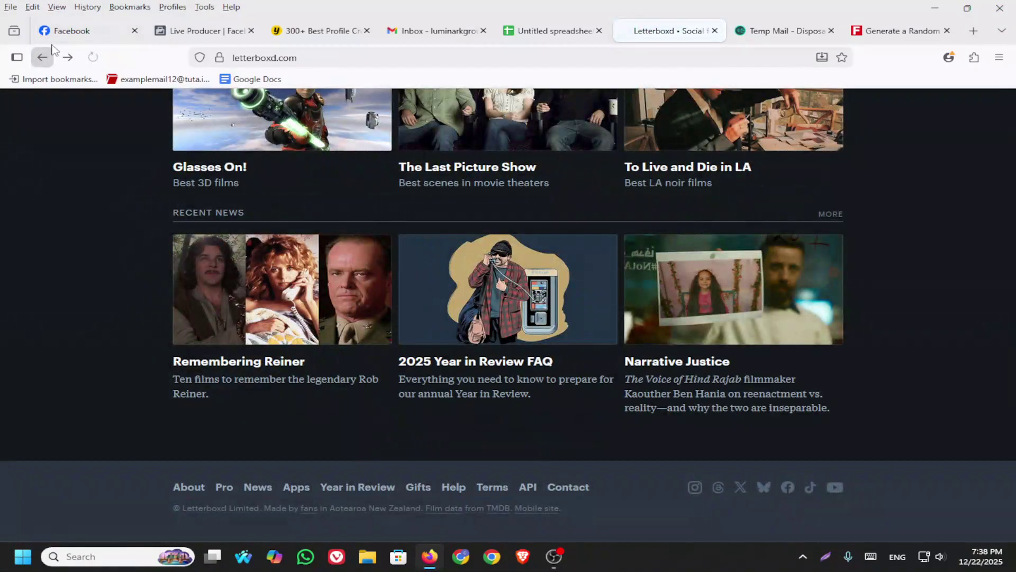
{"action": "left_click", "coordinate": [45, 56]}
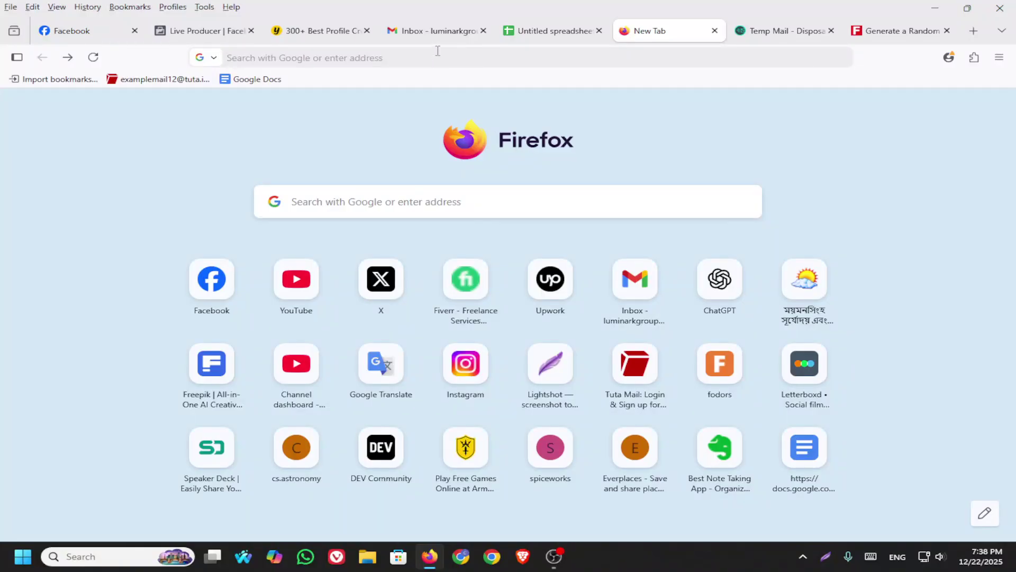
Step: Copy adsoftheworld.com from row 115 of the profile sites list and enter it as the new tab's address
{"action": "left_click", "coordinate": [335, 31]}
{"action": "scroll", "coordinate": [415, 344], "scroll_direction": "down", "scroll_amount": 3}
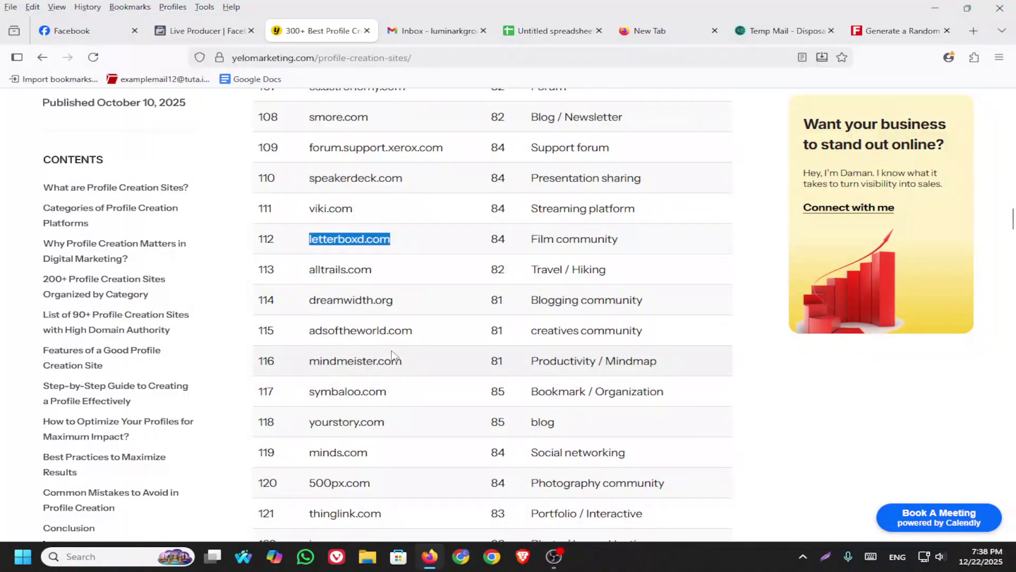
{"action": "left_click", "coordinate": [415, 334]}
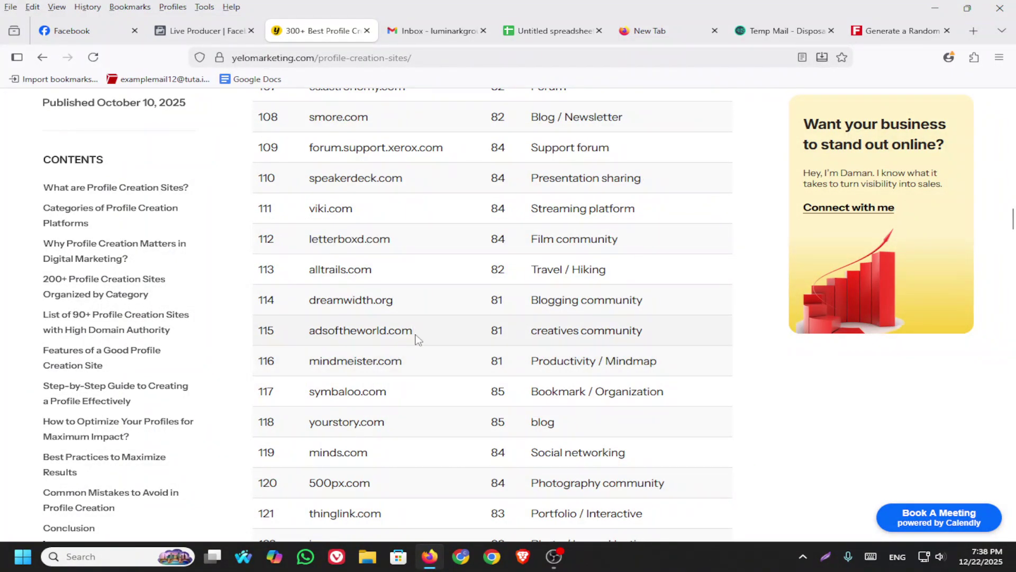
{"action": "left_click_drag", "start_coordinate": [416, 334], "coordinate": [303, 338]}
{"action": "key", "text": "ctrl+c"}
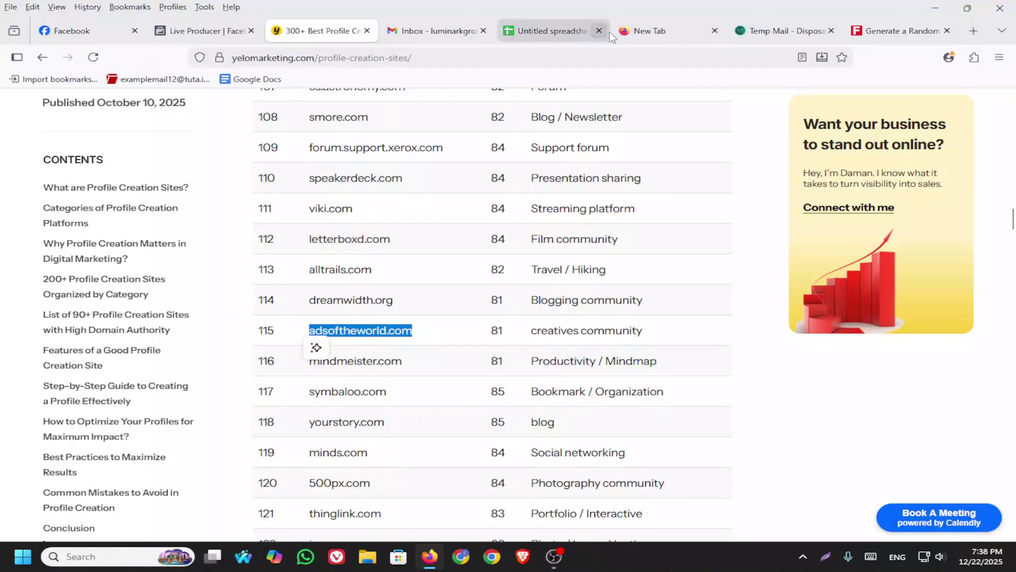
{"action": "left_click", "coordinate": [668, 33]}
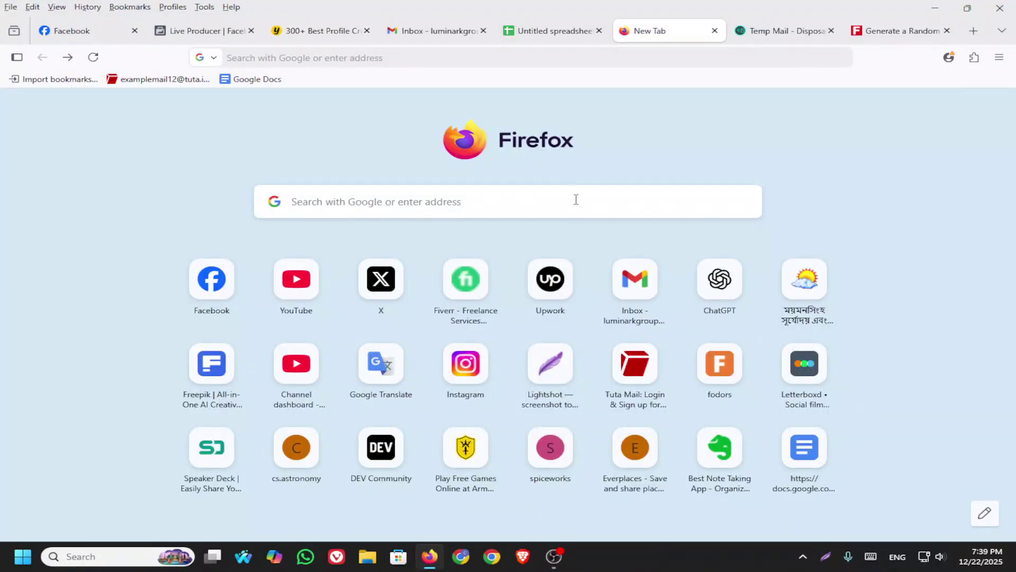
{"action": "left_click", "coordinate": [576, 199]}
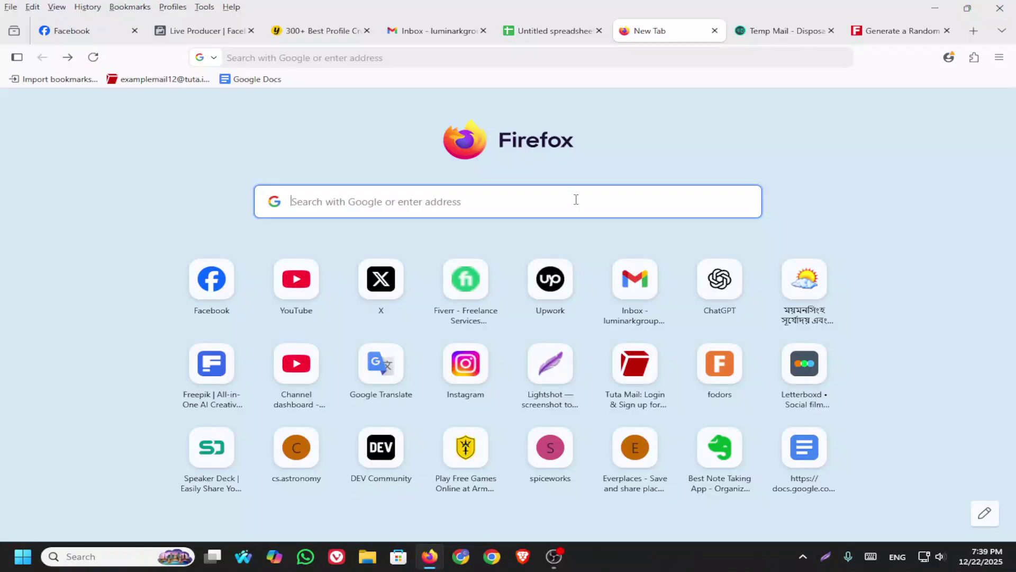
{"action": "key", "text": "ctrl+v"}
{"action": "key", "text": "Return"}
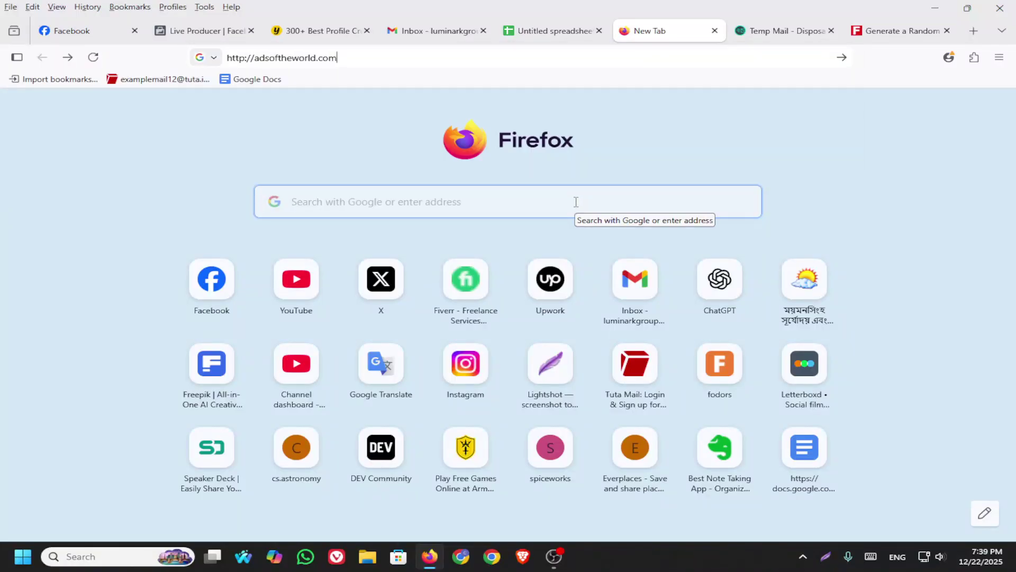
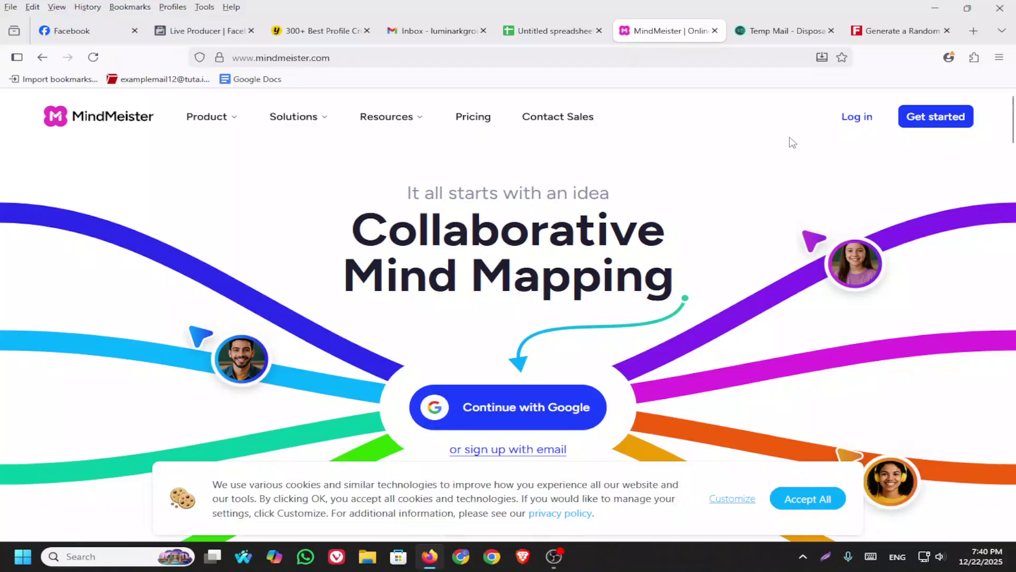
Step: Scroll the mindmeister.com homepage back up to its top
{"action": "scroll", "coordinate": [964, 148], "scroll_direction": "down", "scroll_amount": 3}
{"action": "scroll", "coordinate": [953, 143], "scroll_direction": "up", "scroll_amount": 2}
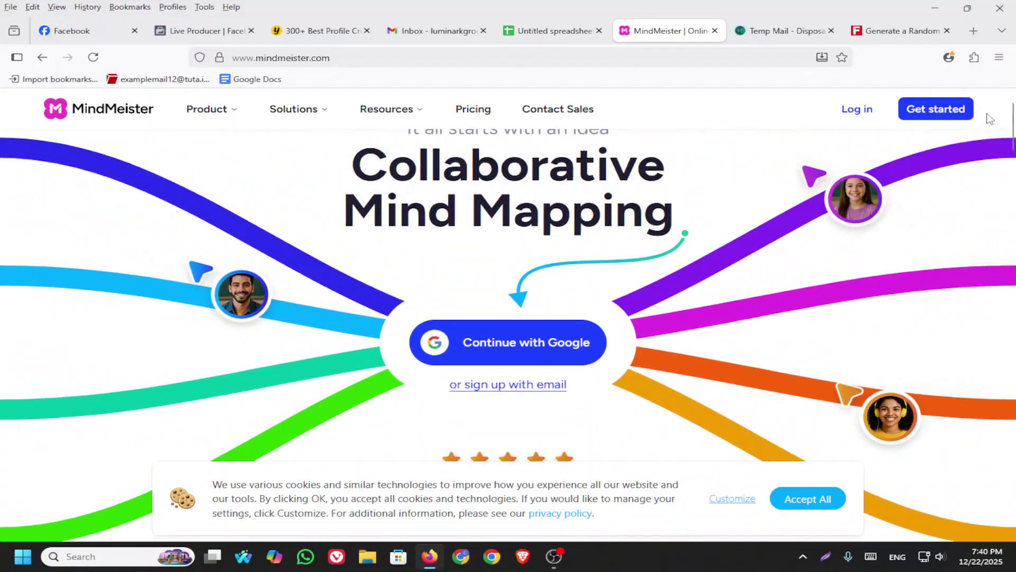
{"action": "scroll", "coordinate": [941, 138], "scroll_direction": "up", "scroll_amount": 1}
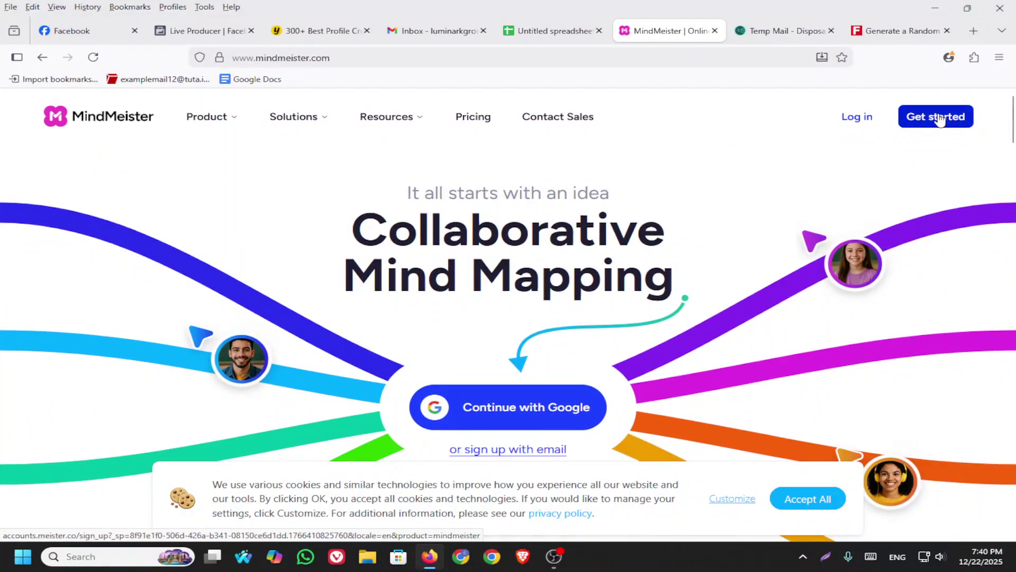
Step: Open MindMeister's Get started sign-up form and look it over, then return to the spreadsheet
{"action": "left_click", "coordinate": [940, 120]}
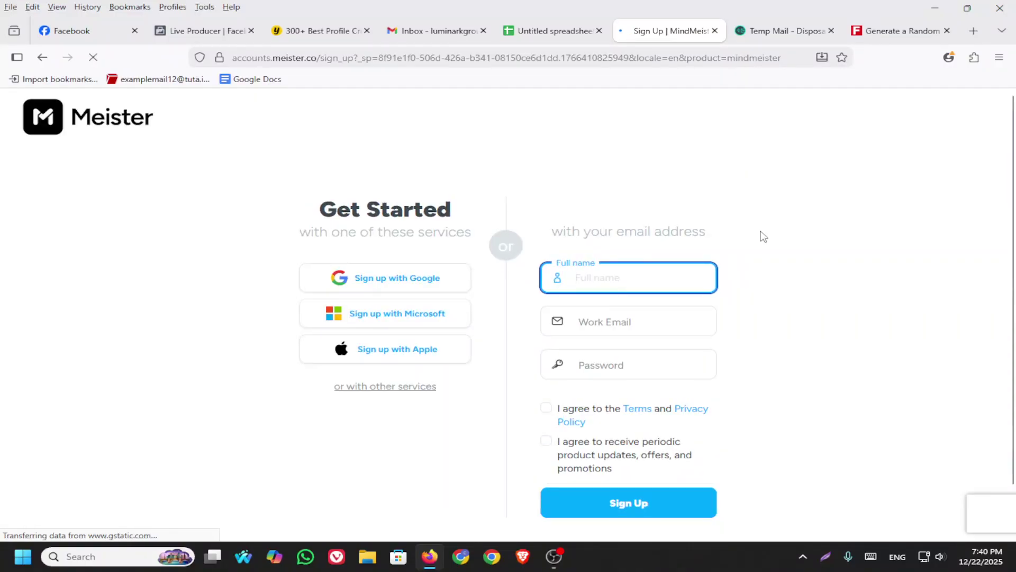
{"action": "scroll", "coordinate": [763, 236], "scroll_direction": "down", "scroll_amount": 1}
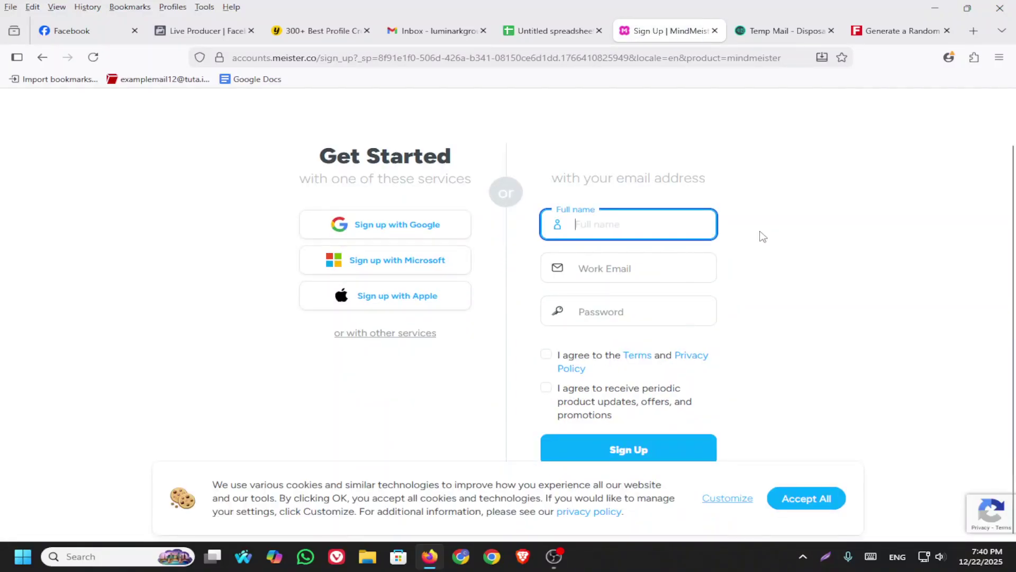
{"action": "scroll", "coordinate": [728, 241], "scroll_direction": "up", "scroll_amount": 1}
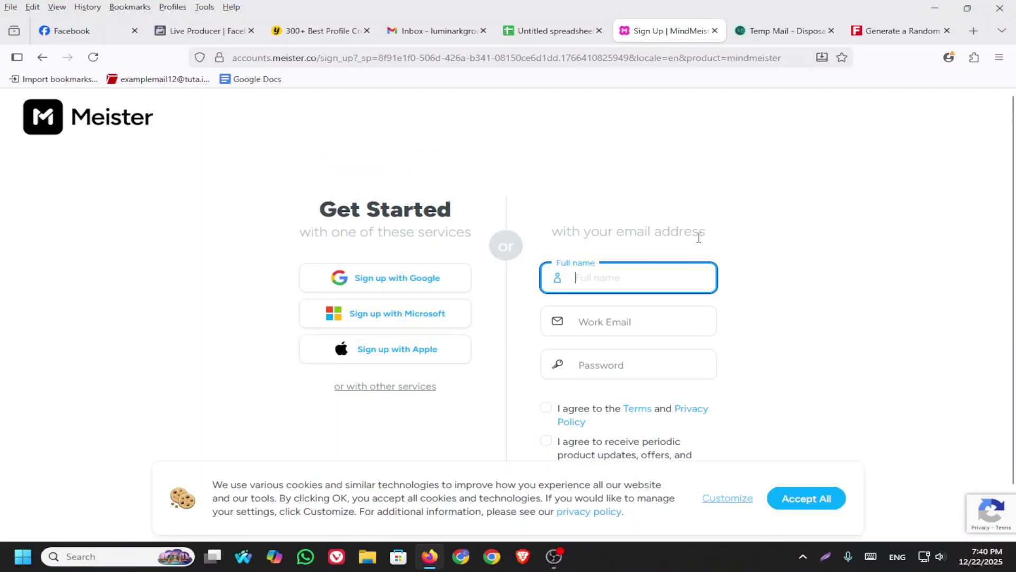
{"action": "scroll", "coordinate": [678, 402], "scroll_direction": "down", "scroll_amount": 1}
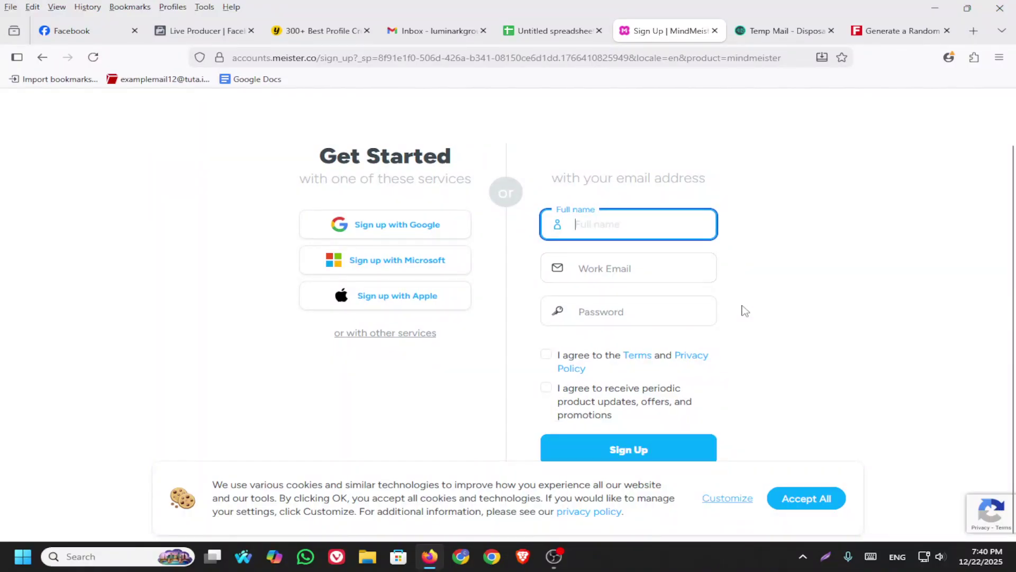
{"action": "scroll", "coordinate": [625, 284], "scroll_direction": "up", "scroll_amount": 1}
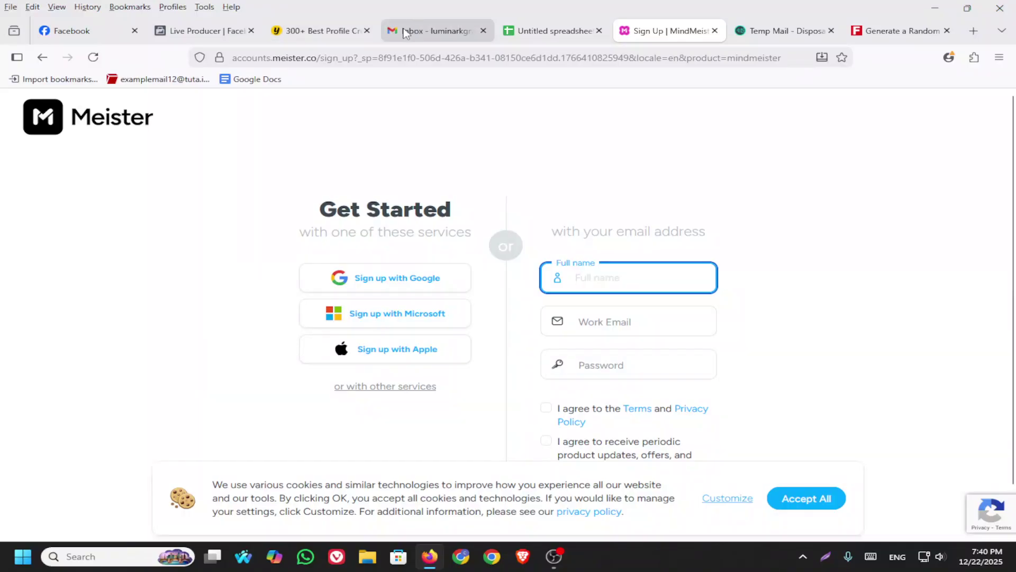
{"action": "left_click", "coordinate": [545, 32]}
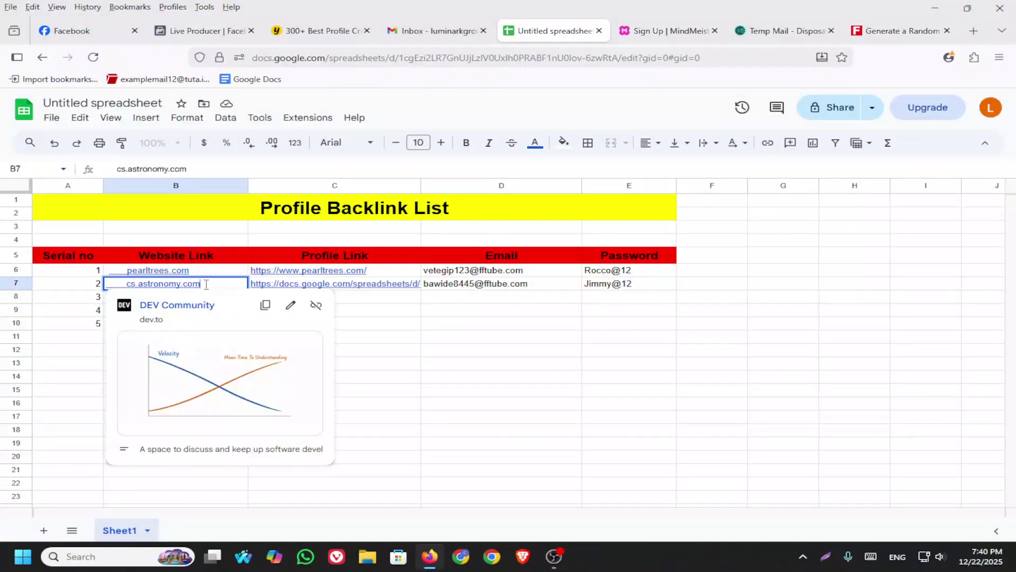
Step: Replace cs.astronomy.com in B7 with the pasted mindmeister.com
{"action": "left_click_drag", "start_coordinate": [206, 284], "coordinate": [109, 286]}
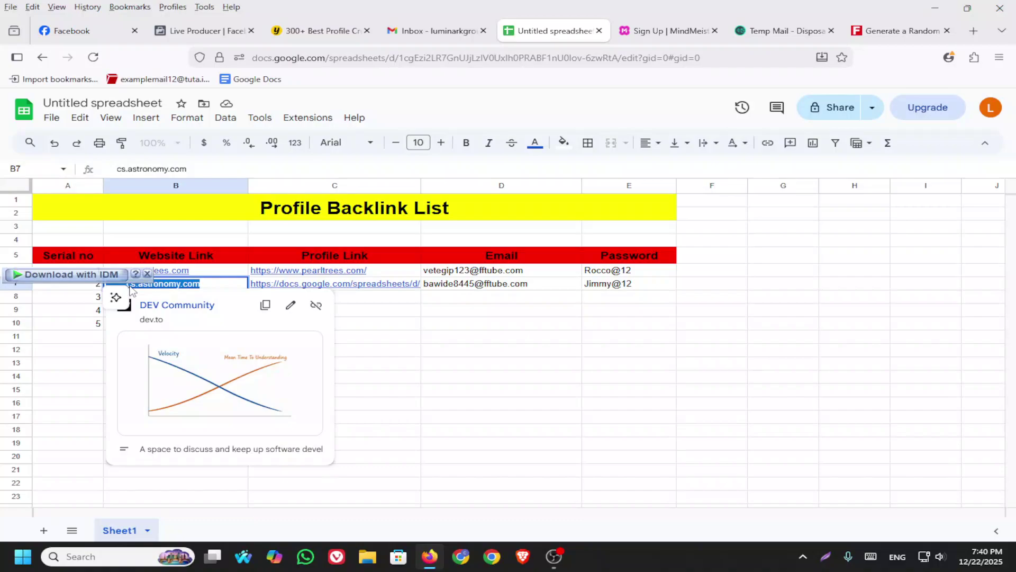
{"action": "type", "text": "mindmeister.com"}
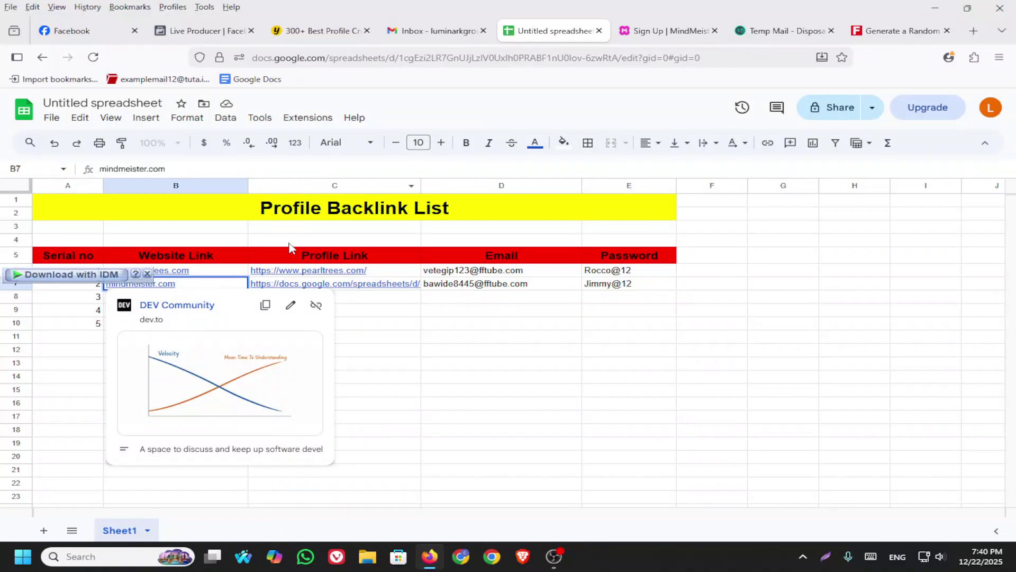
{"action": "left_click", "coordinate": [311, 286]}
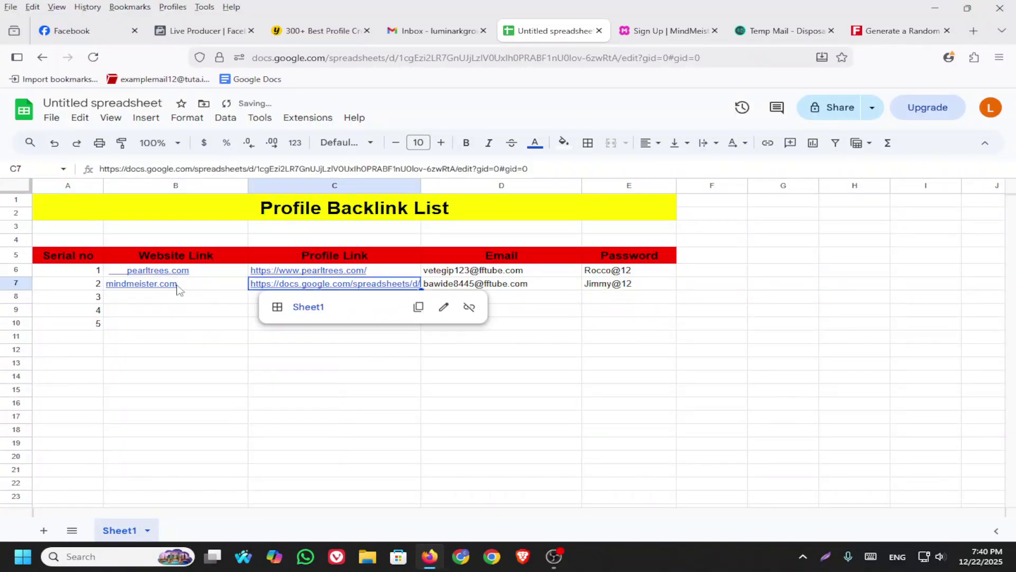
{"action": "mouse_move", "coordinate": [154, 286]}
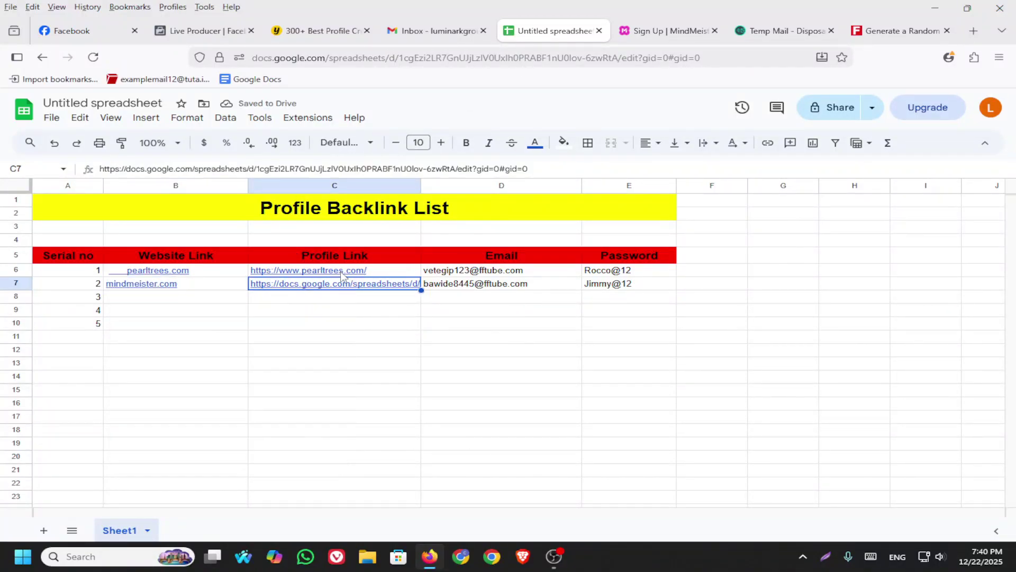
{"action": "left_click", "coordinate": [721, 59]}
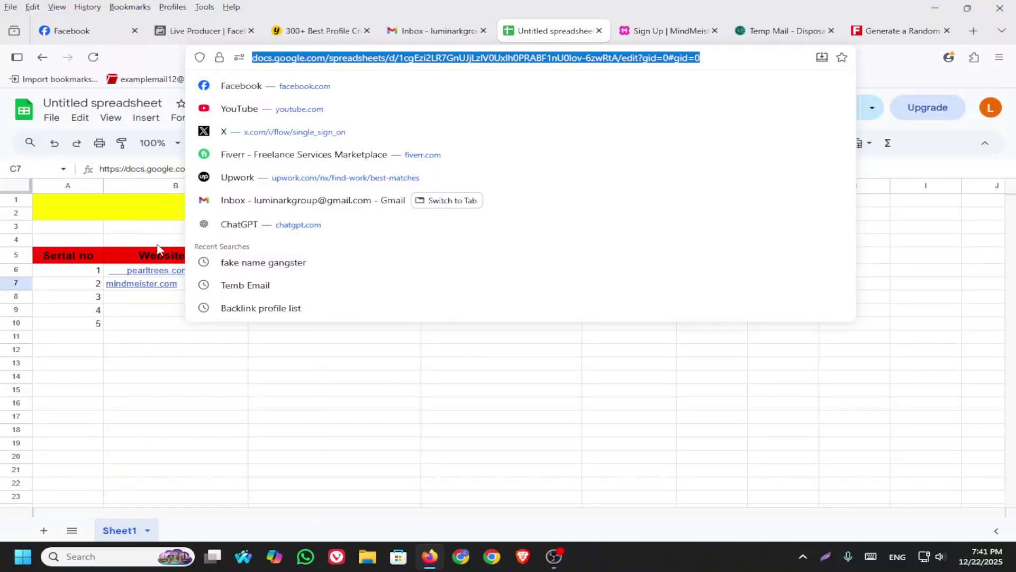
{"action": "left_click", "coordinate": [159, 240]}
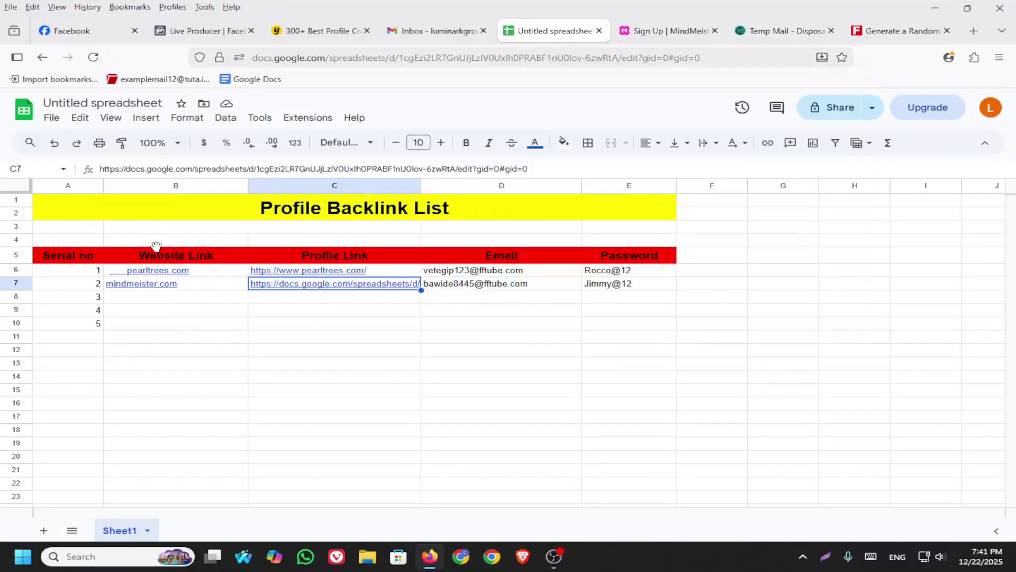
Step: Edit the C7 profile link and widen column C to show the full URL
{"action": "left_click", "coordinate": [379, 286]}
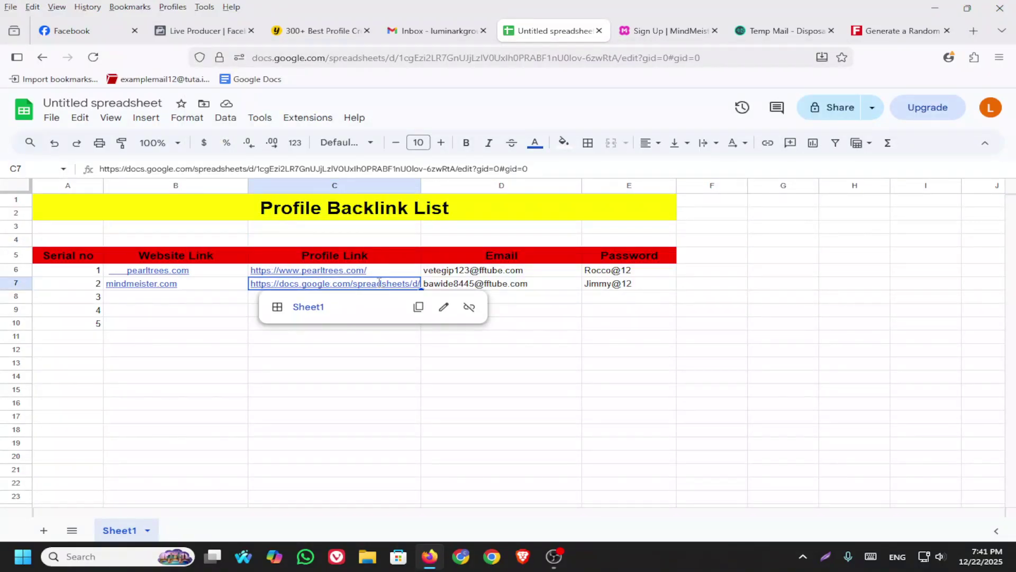
{"action": "double_click", "coordinate": [379, 283]}
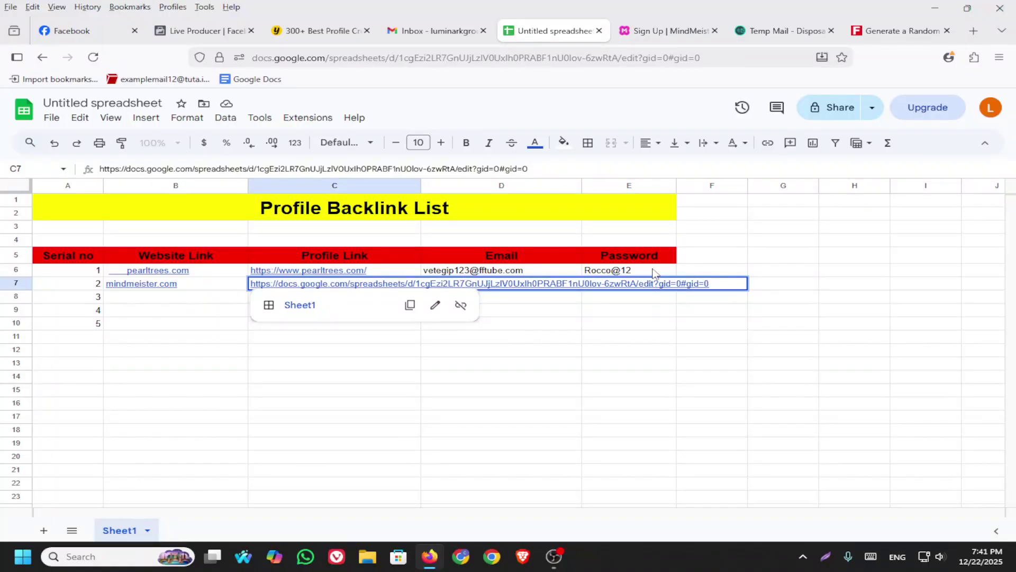
{"action": "left_click_drag", "start_coordinate": [708, 284], "coordinate": [267, 281]}
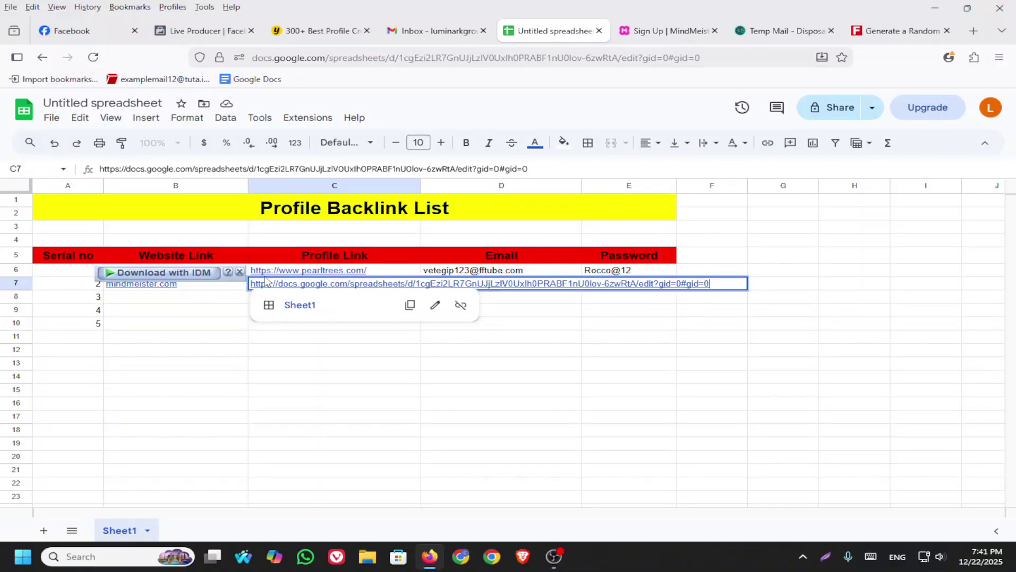
{"action": "left_click", "coordinate": [735, 269]}
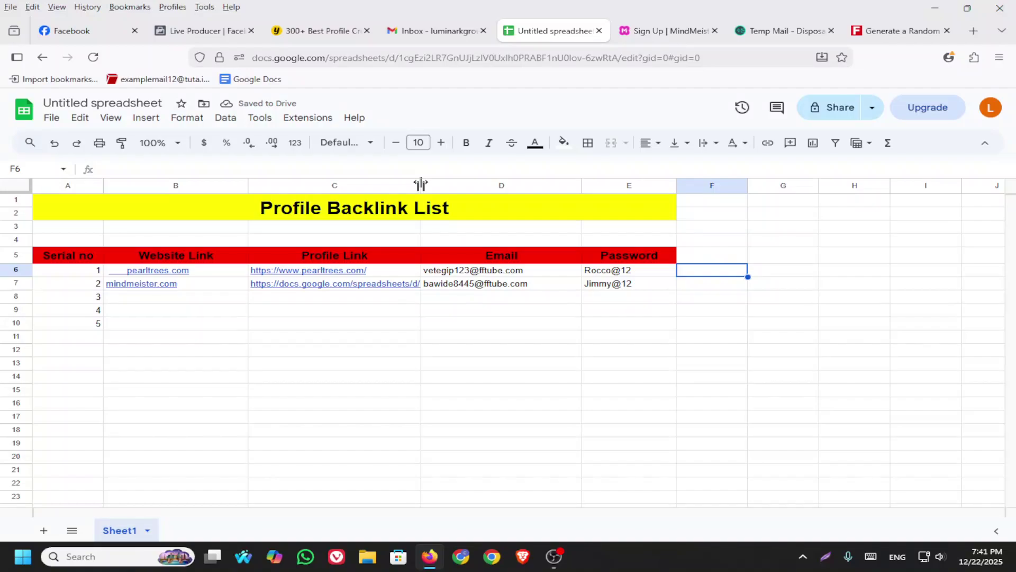
{"action": "left_click_drag", "start_coordinate": [422, 183], "coordinate": [484, 184]}
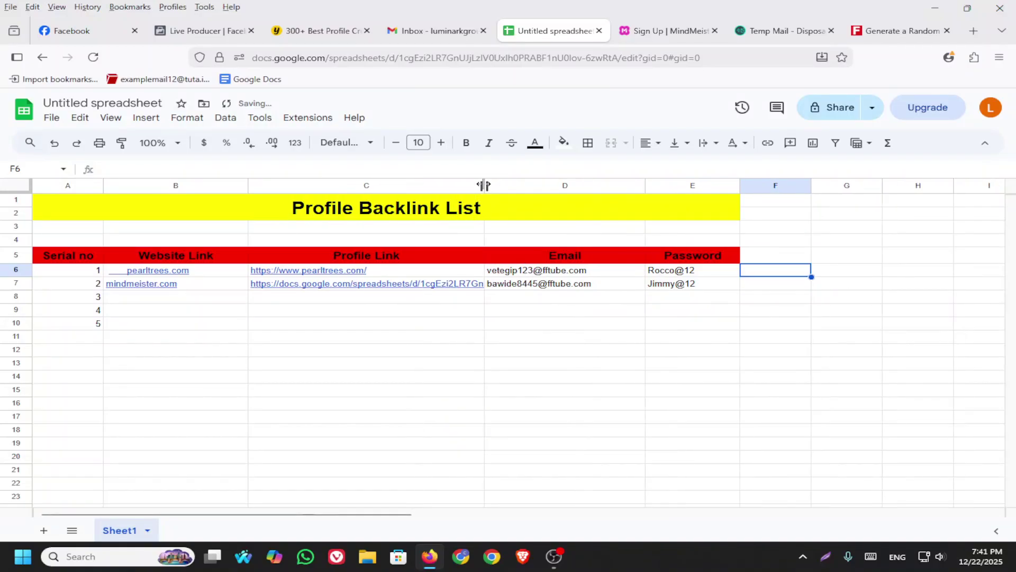
{"action": "mouse_move", "coordinate": [421, 293]}
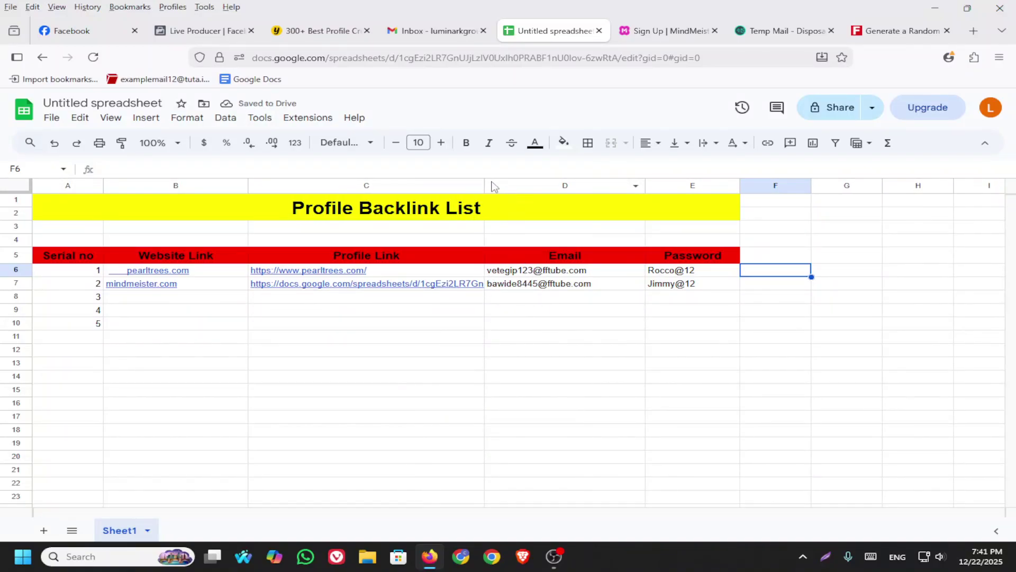
{"action": "left_click_drag", "start_coordinate": [485, 185], "coordinate": [728, 186]}
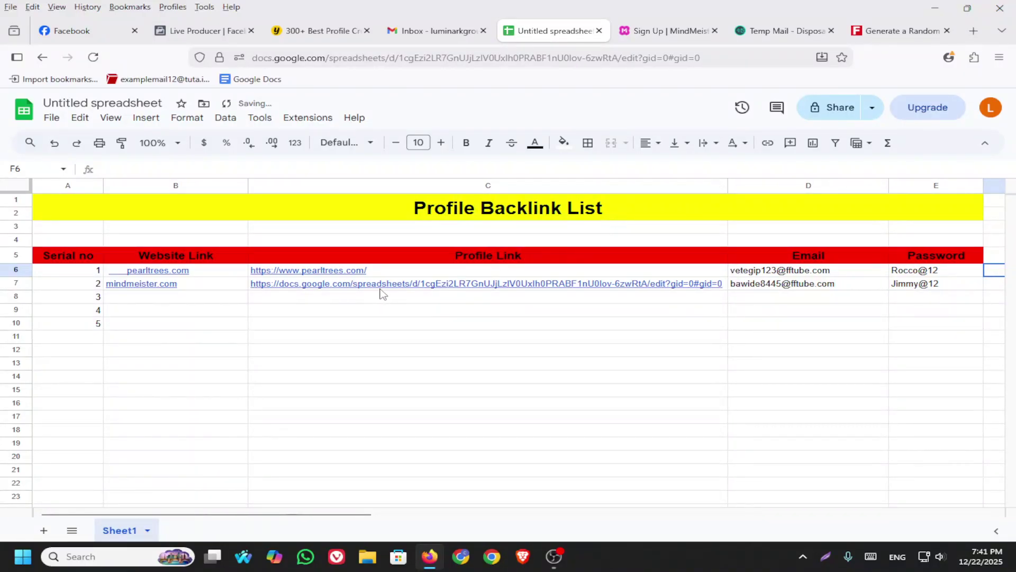
{"action": "left_click", "coordinate": [682, 33]}
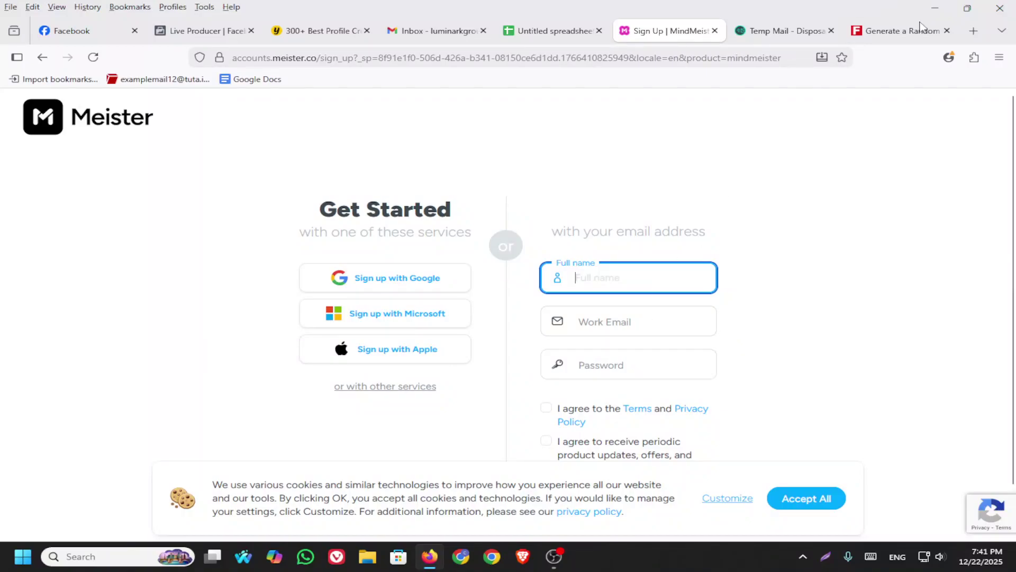
Step: Discard the old Temp Mail address for a fresh one and copy it
{"action": "left_click", "coordinate": [789, 33]}
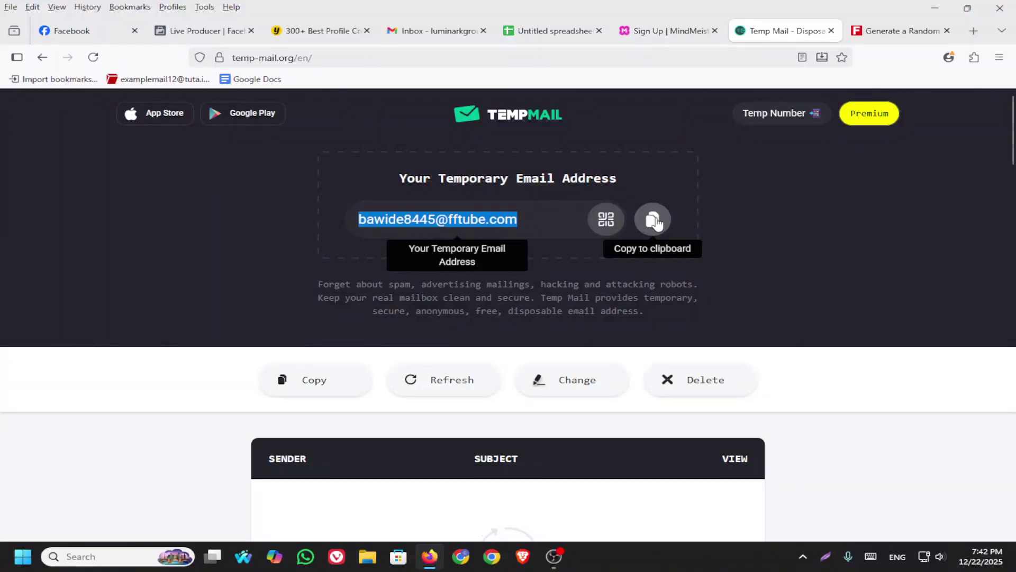
{"action": "left_click", "coordinate": [701, 381]}
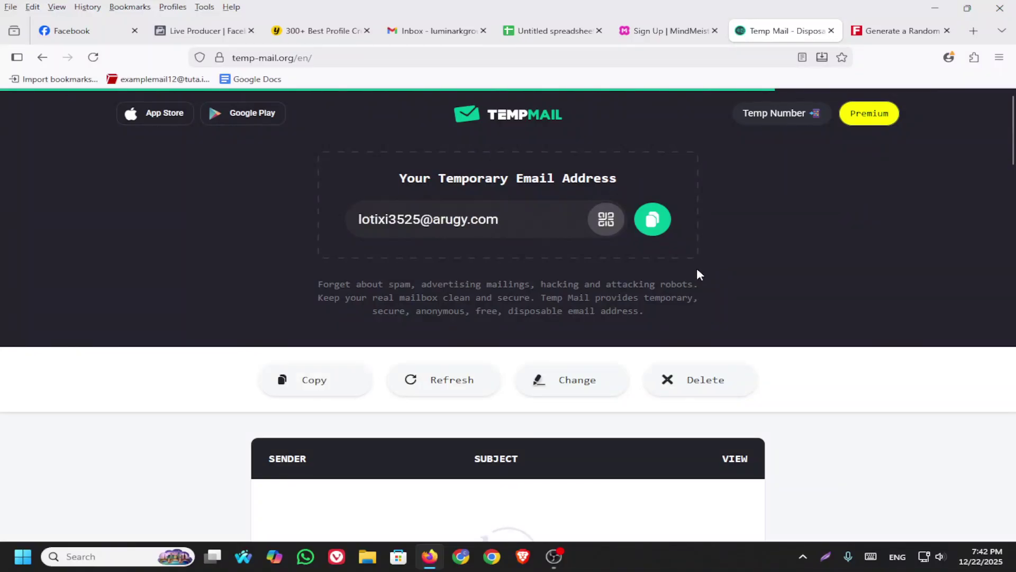
{"action": "left_click", "coordinate": [653, 219]}
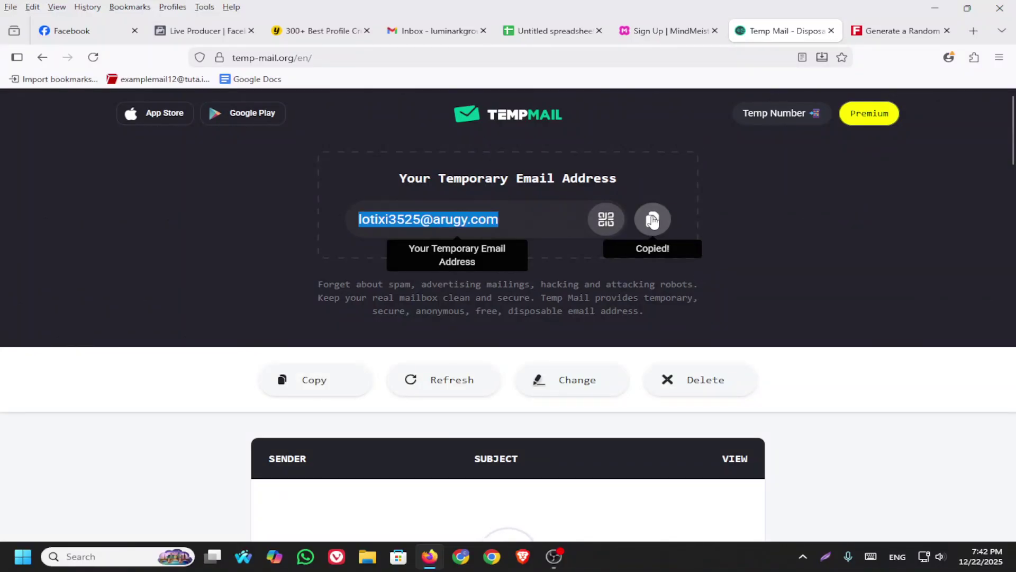
{"action": "left_click", "coordinate": [667, 32]}
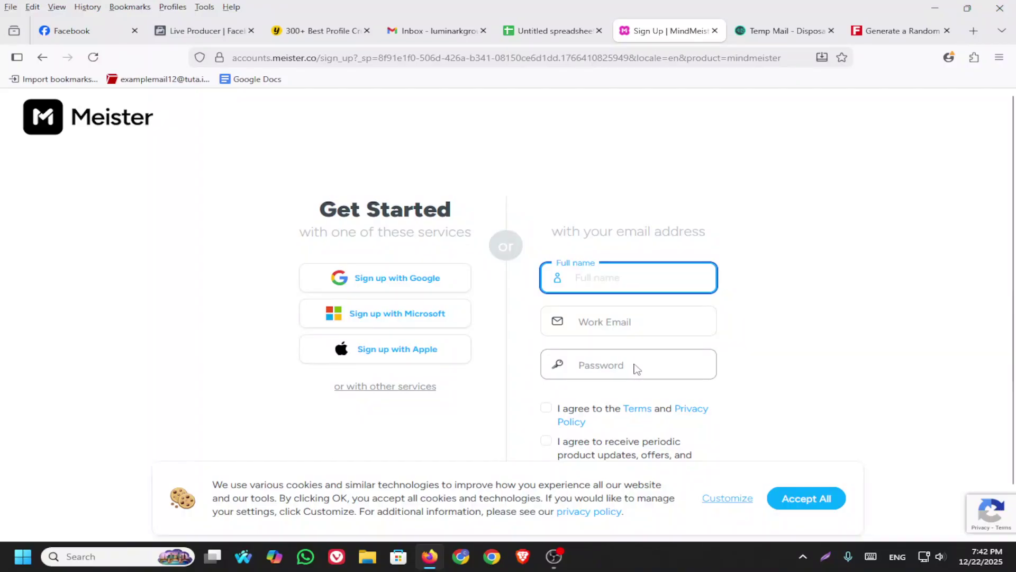
Step: Paste the temporary address into MindMeister's Work Email field
{"action": "left_click", "coordinate": [639, 322]}
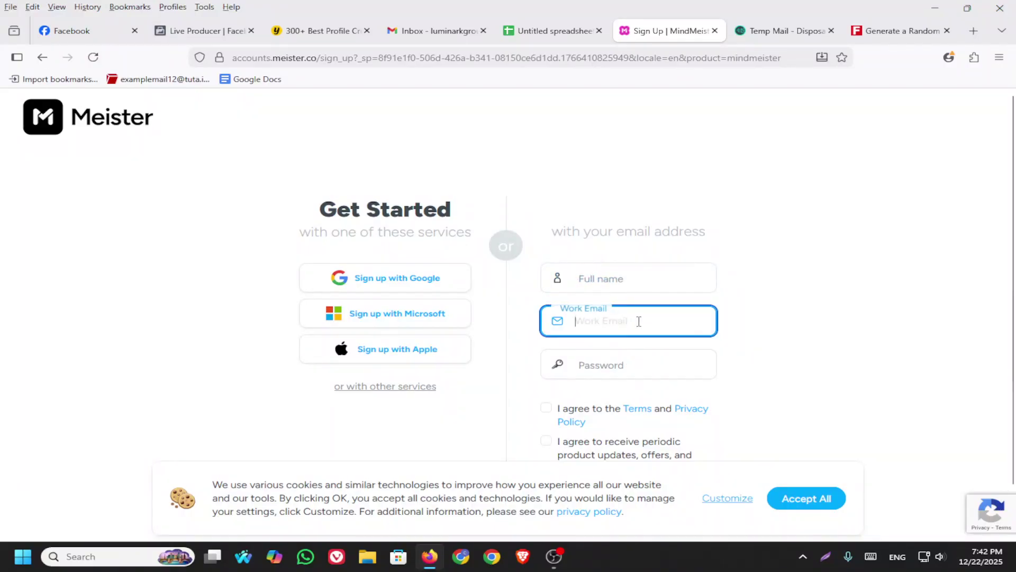
{"action": "left_click", "coordinate": [639, 321]}
{"action": "key", "text": "ctrl+v"}
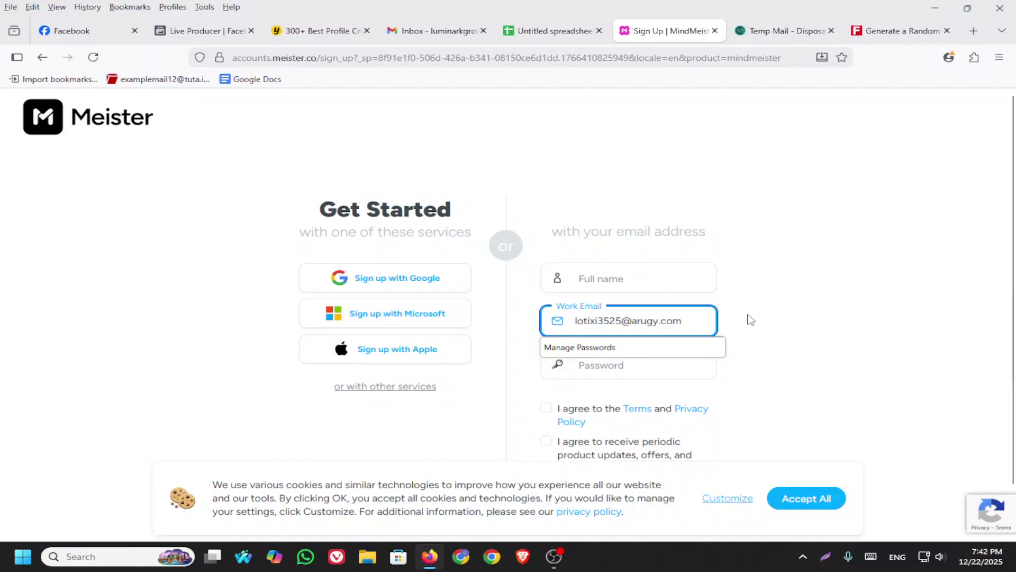
{"action": "left_click", "coordinate": [754, 320]}
{"action": "left_click", "coordinate": [638, 281]}
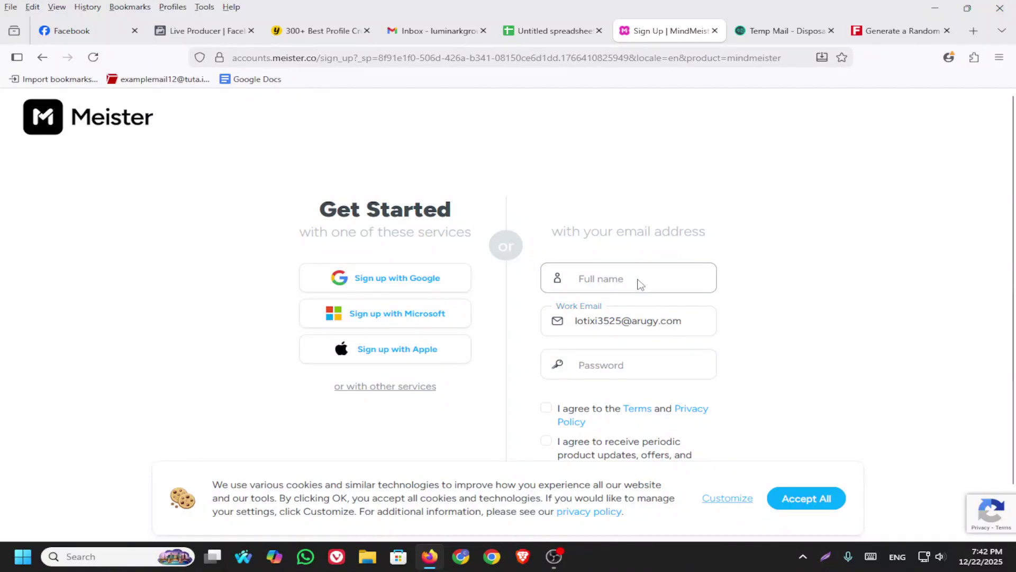
Step: Generate a new Fake Name Generator identity and select its full name
{"action": "left_click", "coordinate": [894, 33]}
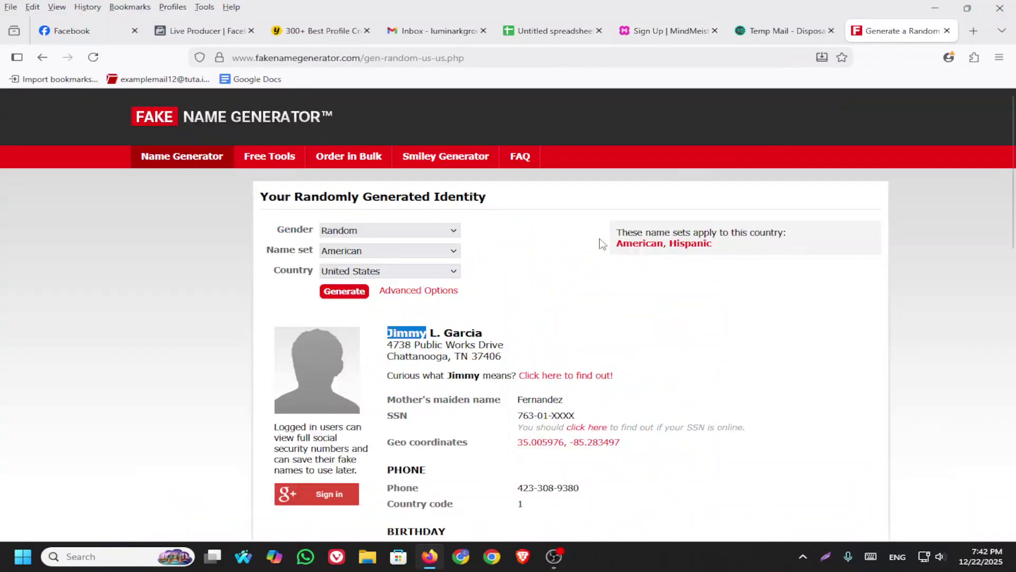
{"action": "left_click", "coordinate": [345, 292]}
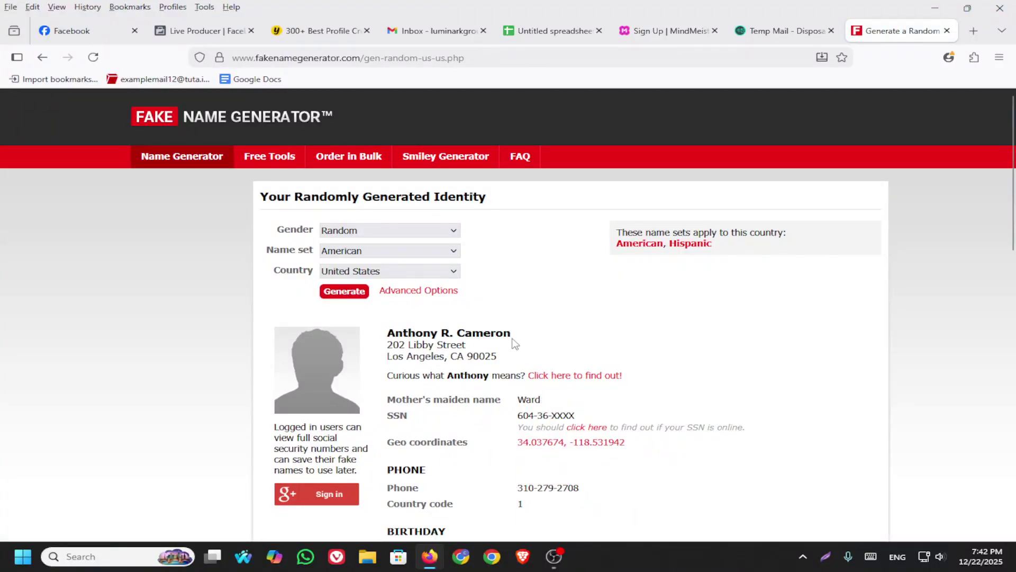
{"action": "left_click_drag", "start_coordinate": [511, 333], "coordinate": [390, 343]}
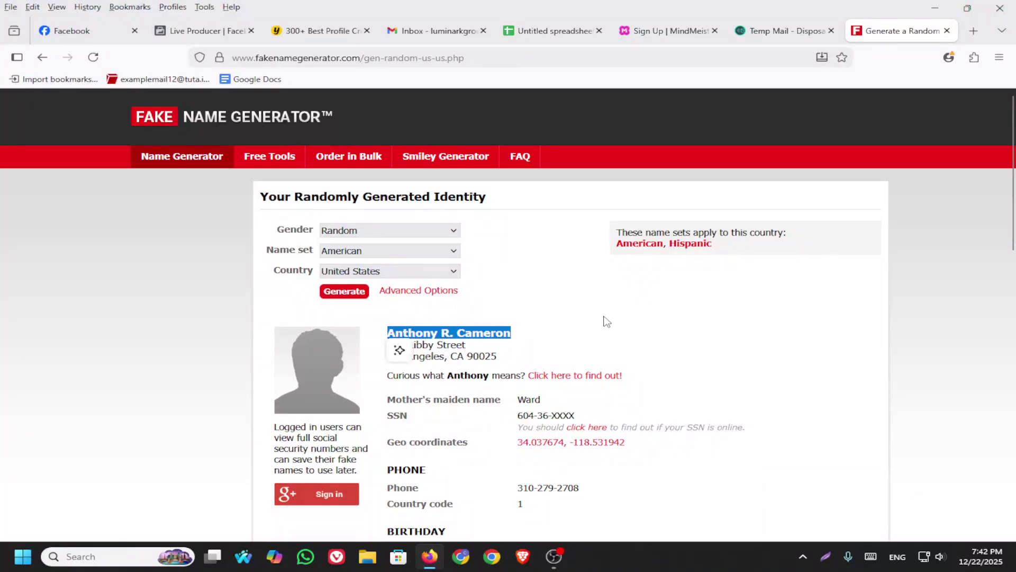
Step: Paste the generated full name into MindMeister's Full name field
{"action": "left_click", "coordinate": [672, 30]}
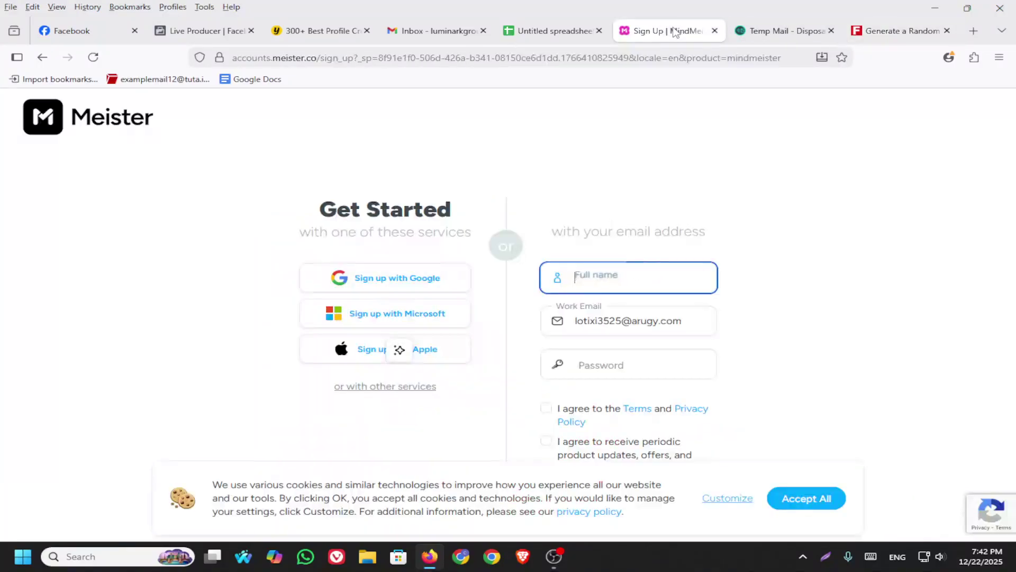
{"action": "left_click", "coordinate": [643, 276]}
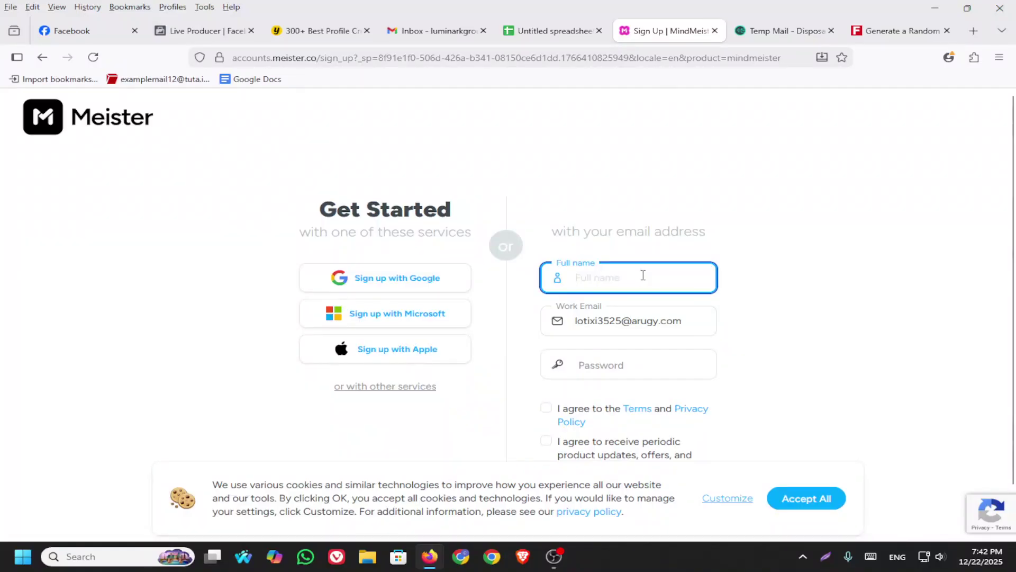
{"action": "key", "text": "ctrl+v"}
{"action": "left_click", "coordinate": [620, 365]}
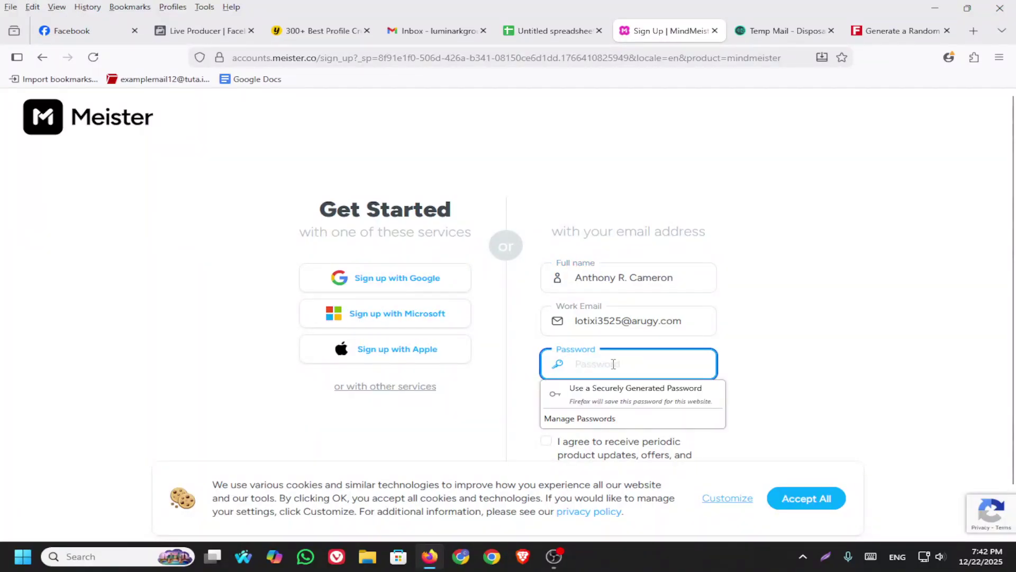
{"action": "left_click", "coordinate": [614, 364]}
{"action": "left_click", "coordinate": [614, 364]}
Step: Fill the password from the generated surname and submit the sign-up form
{"action": "left_click", "coordinate": [900, 31]}
{"action": "left_click", "coordinate": [550, 324]}
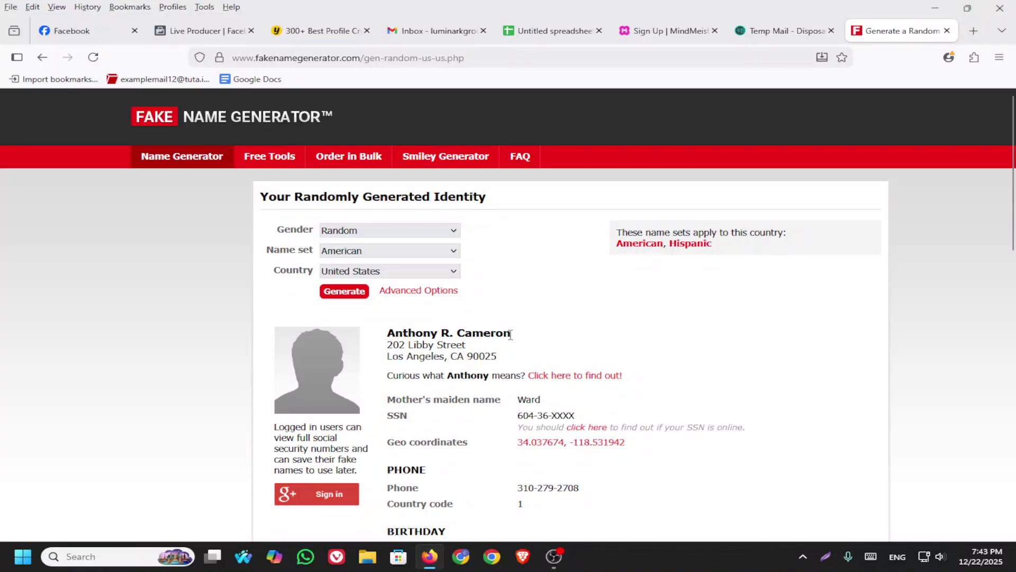
{"action": "left_click_drag", "start_coordinate": [511, 334], "coordinate": [461, 334]}
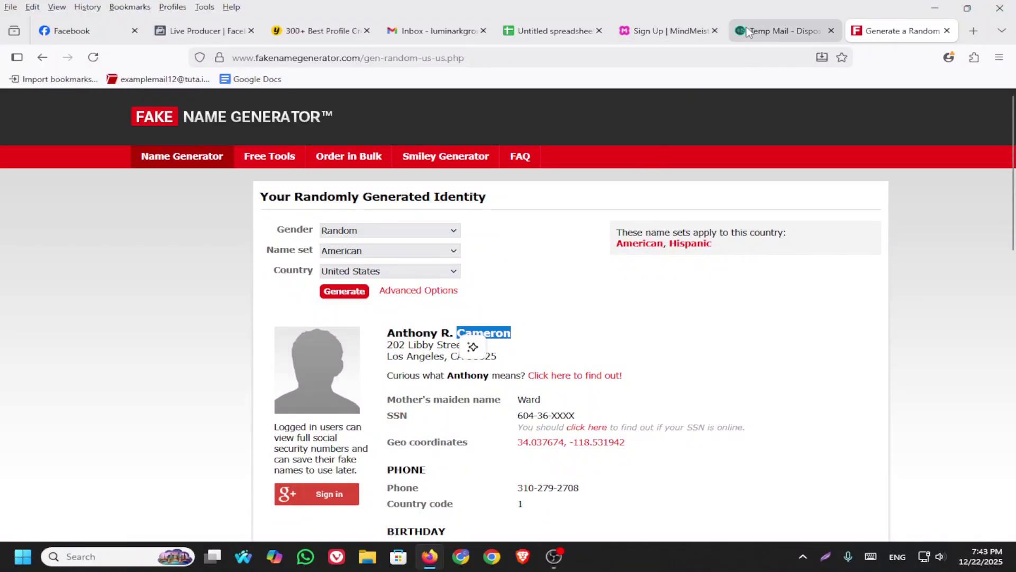
{"action": "left_click", "coordinate": [671, 31]}
{"action": "left_click", "coordinate": [618, 366]}
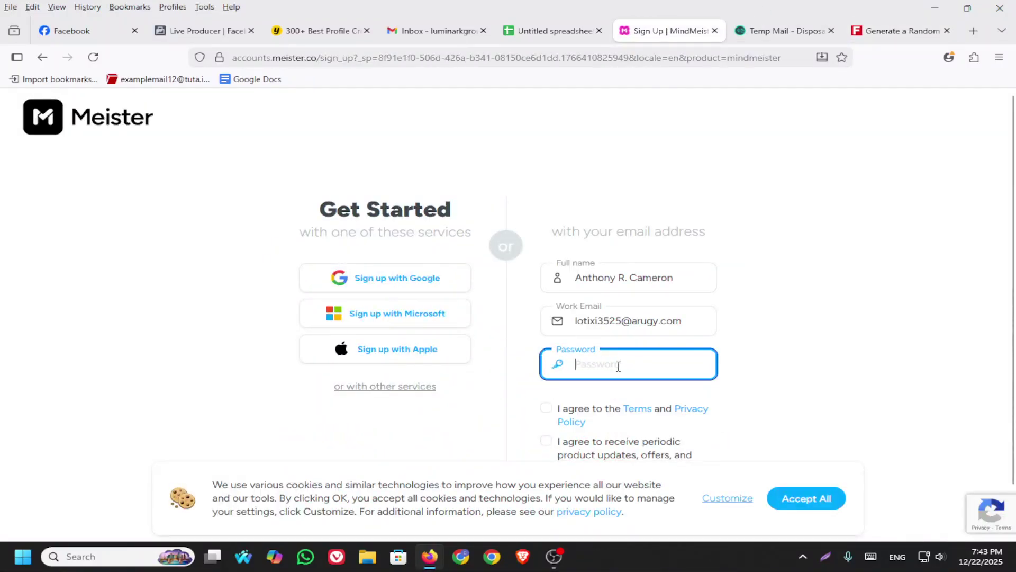
{"action": "key", "text": "ctrl+v"}
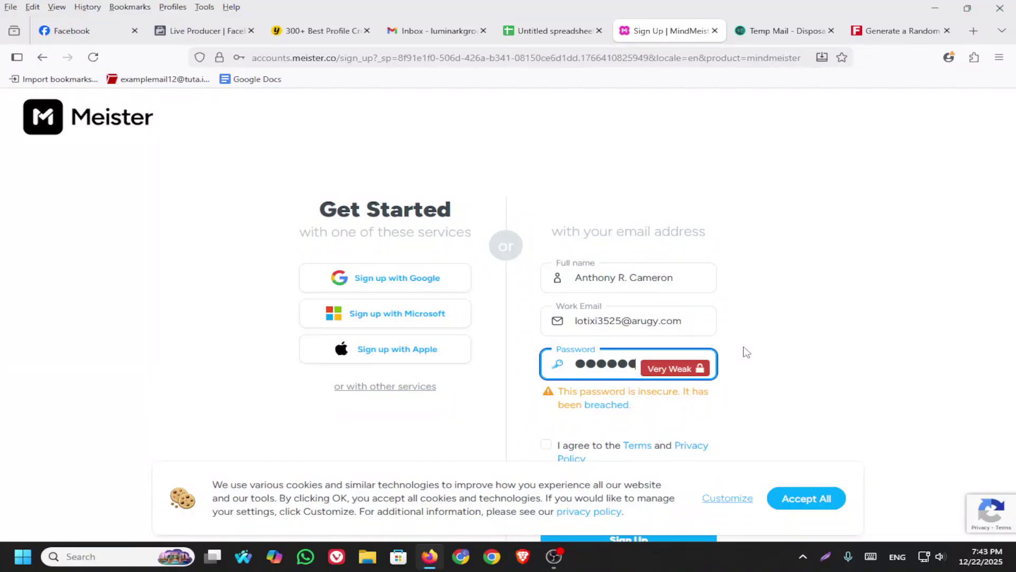
{"action": "type", "text": "1"}
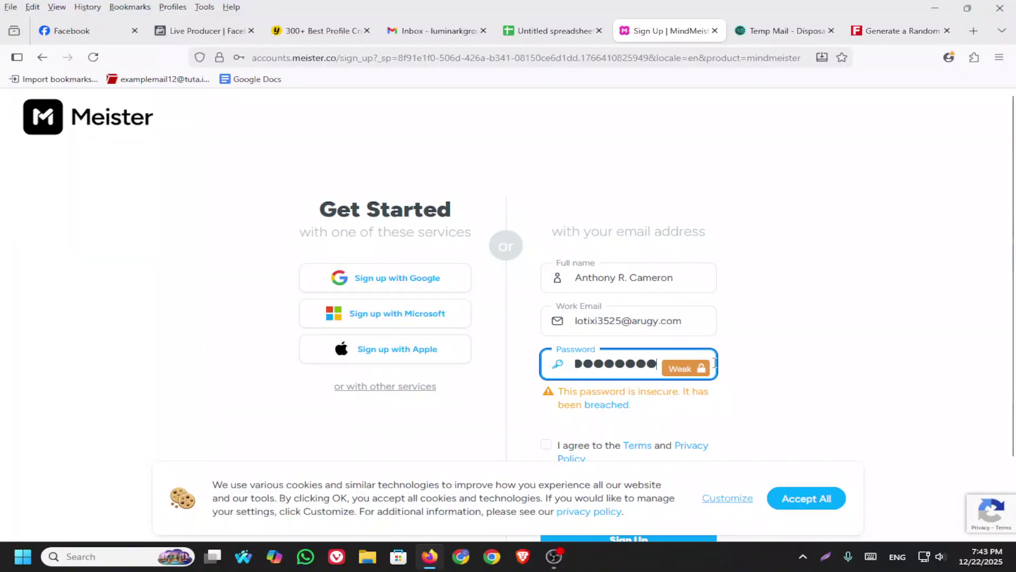
{"action": "scroll", "coordinate": [714, 363], "scroll_direction": "down", "scroll_amount": 2}
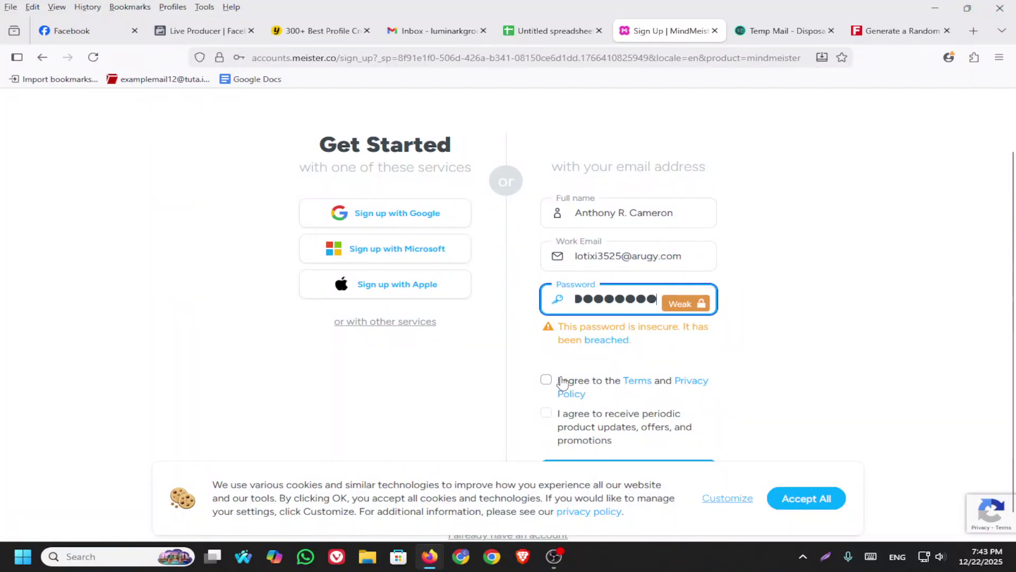
{"action": "scroll", "coordinate": [630, 419], "scroll_direction": "down", "scroll_amount": 1}
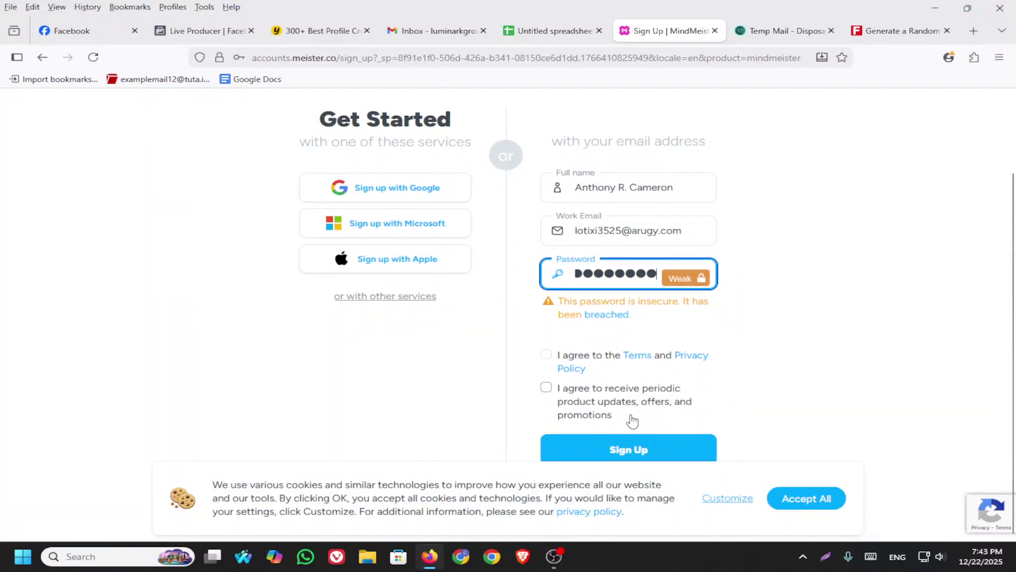
{"action": "left_click", "coordinate": [631, 451]}
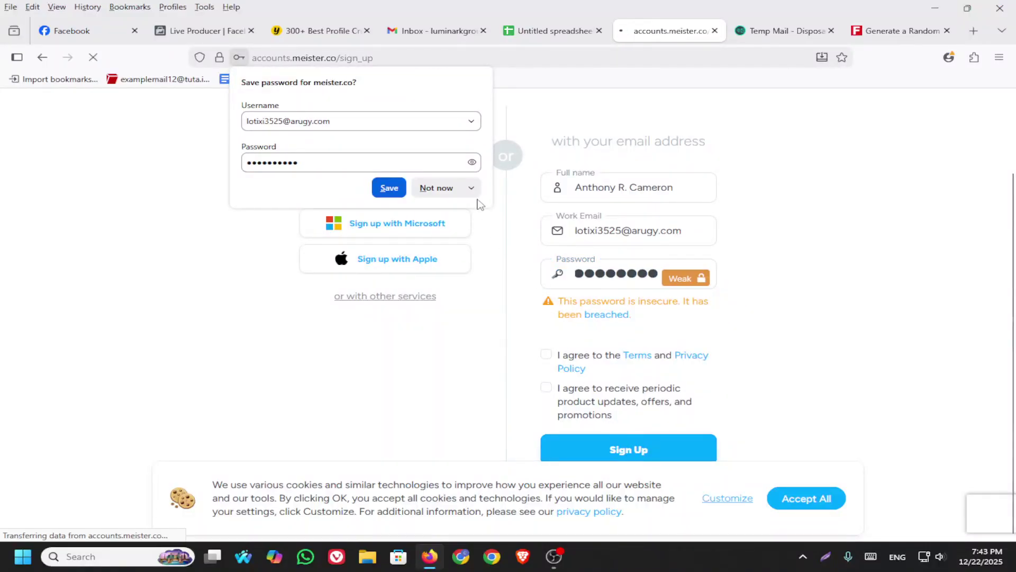
Step: Decline Firefox's save-password offer and clear the too-short password
{"action": "left_click", "coordinate": [454, 188]}
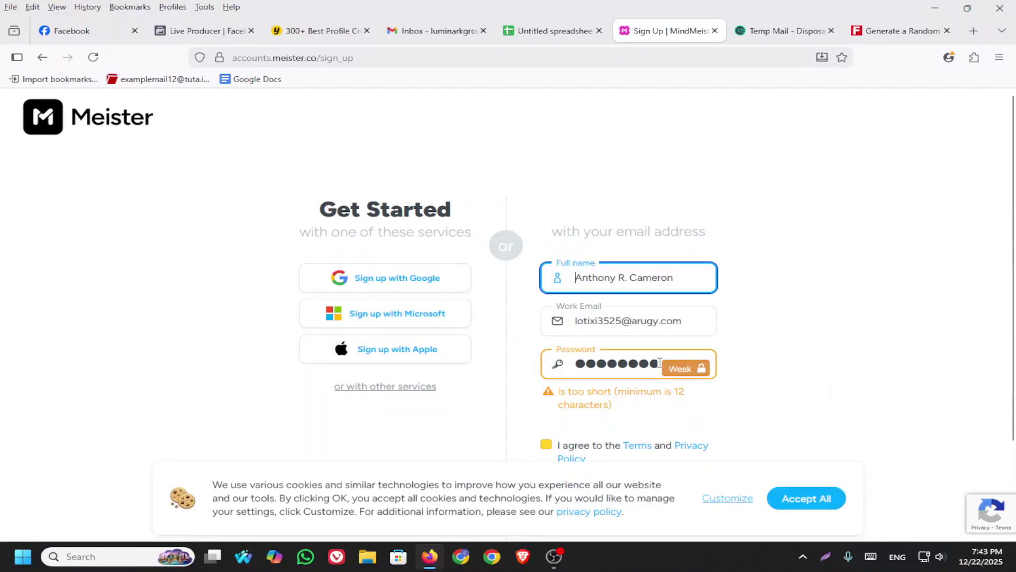
{"action": "left_click_drag", "start_coordinate": [661, 363], "coordinate": [571, 361]}
{"action": "type", "text": "aa"}
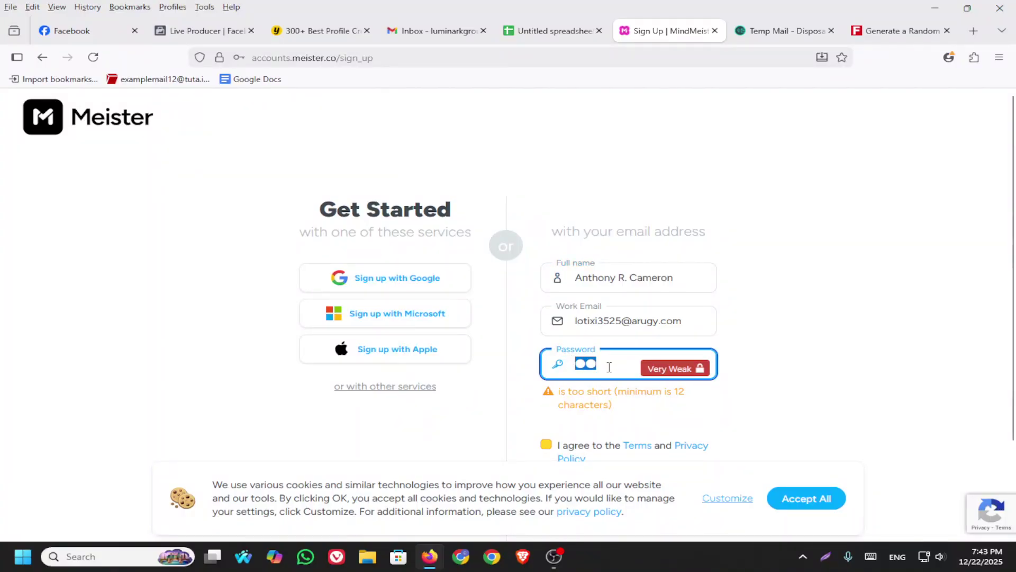
{"action": "key", "text": "BackSpace"}
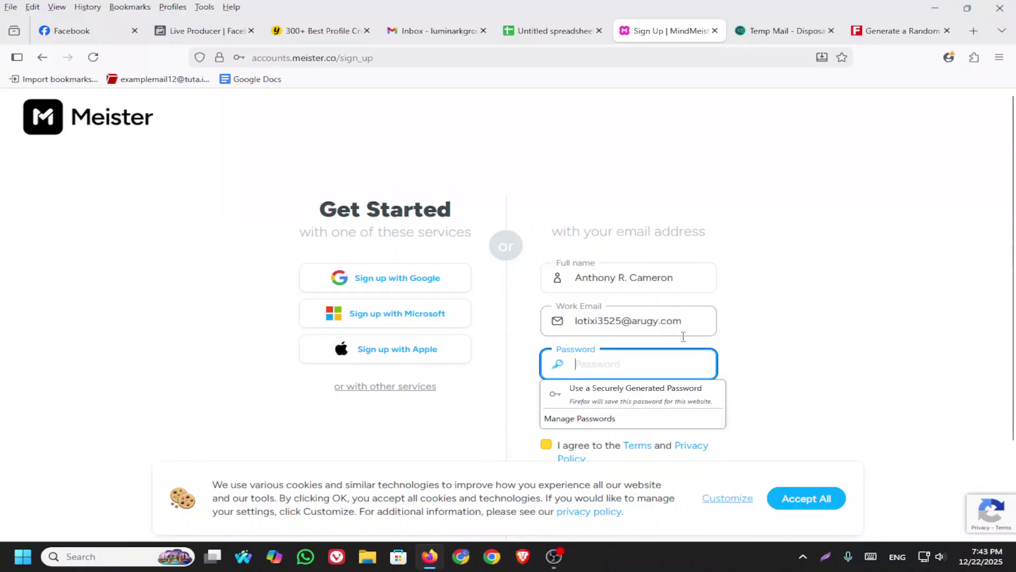
{"action": "left_click", "coordinate": [907, 30]}
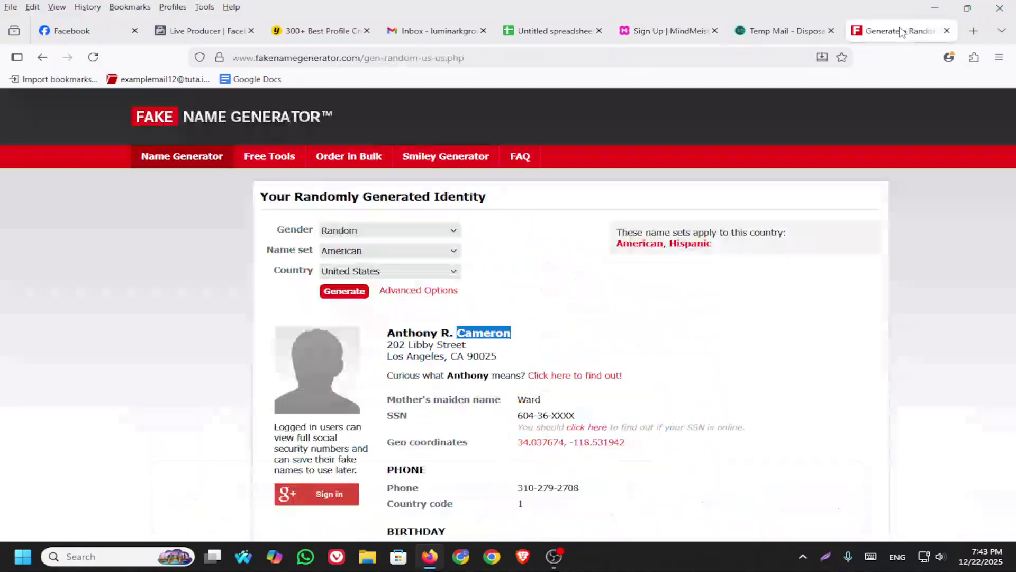
Step: Reselect the surname of the generated Los Angeles identity for copying
{"action": "left_click", "coordinate": [534, 342]}
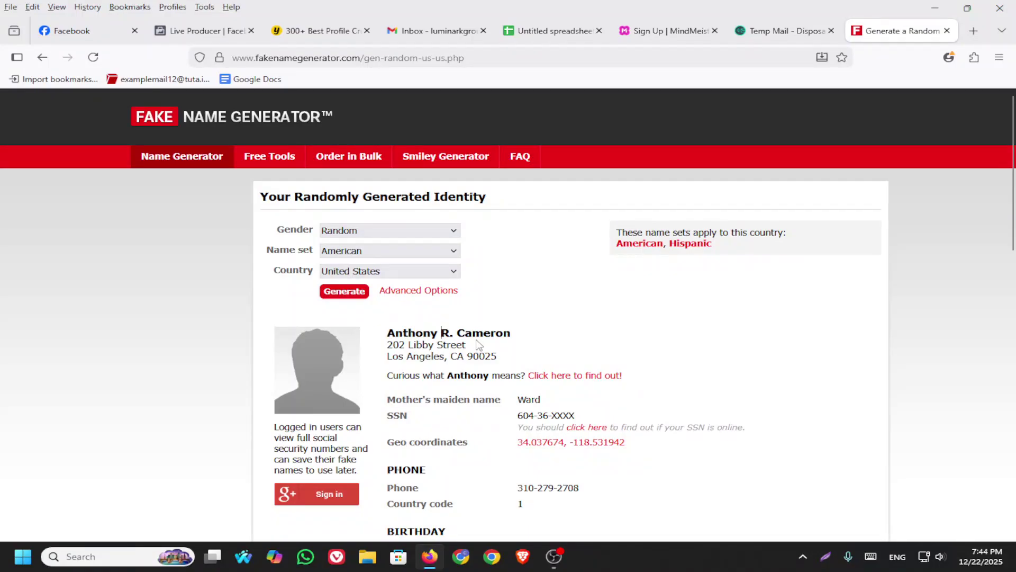
{"action": "left_click", "coordinate": [441, 333]}
{"action": "left_click_drag", "start_coordinate": [511, 333], "coordinate": [459, 337]}
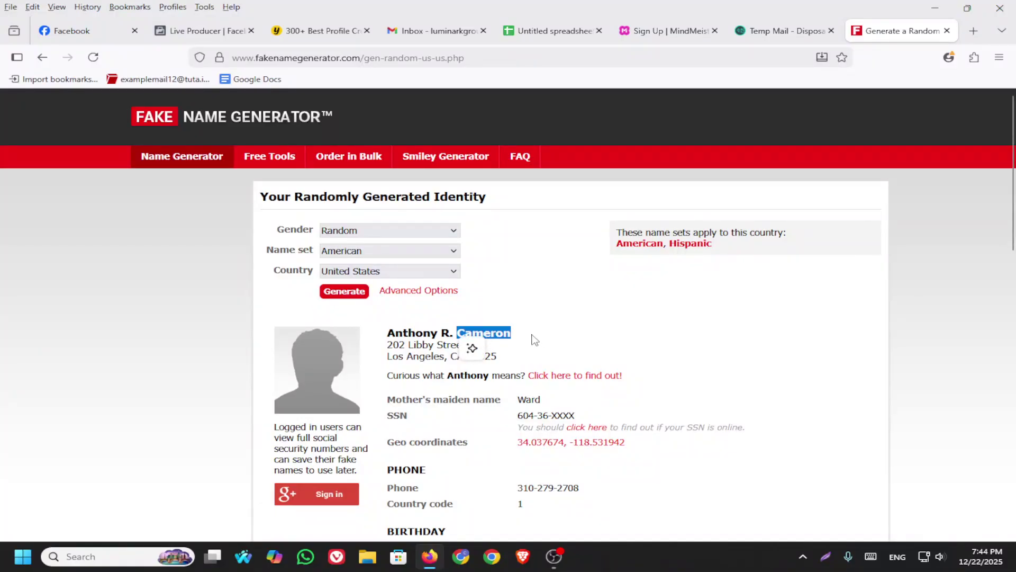
{"action": "left_click", "coordinate": [535, 340]}
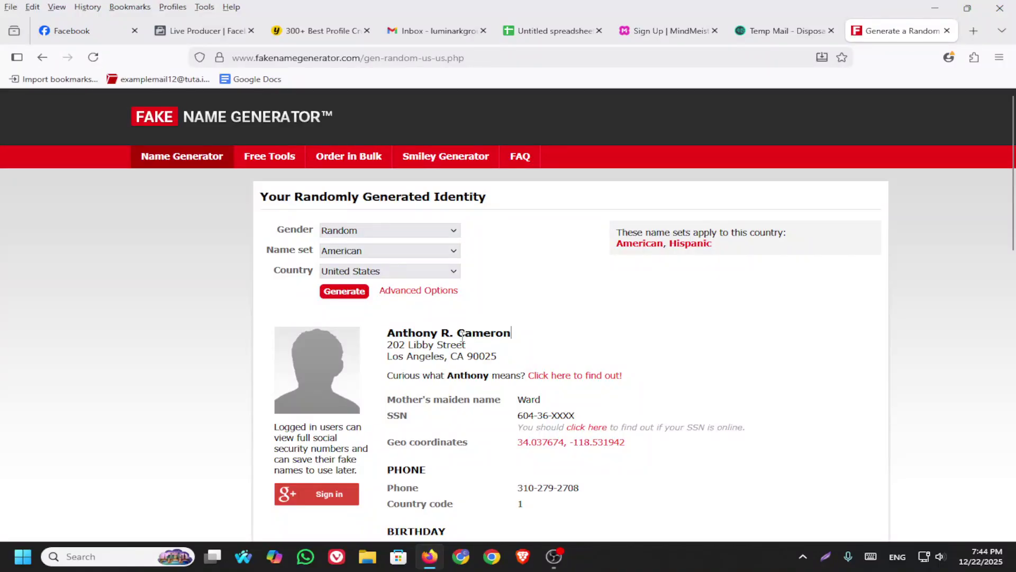
{"action": "left_click_drag", "start_coordinate": [459, 335], "coordinate": [568, 351]}
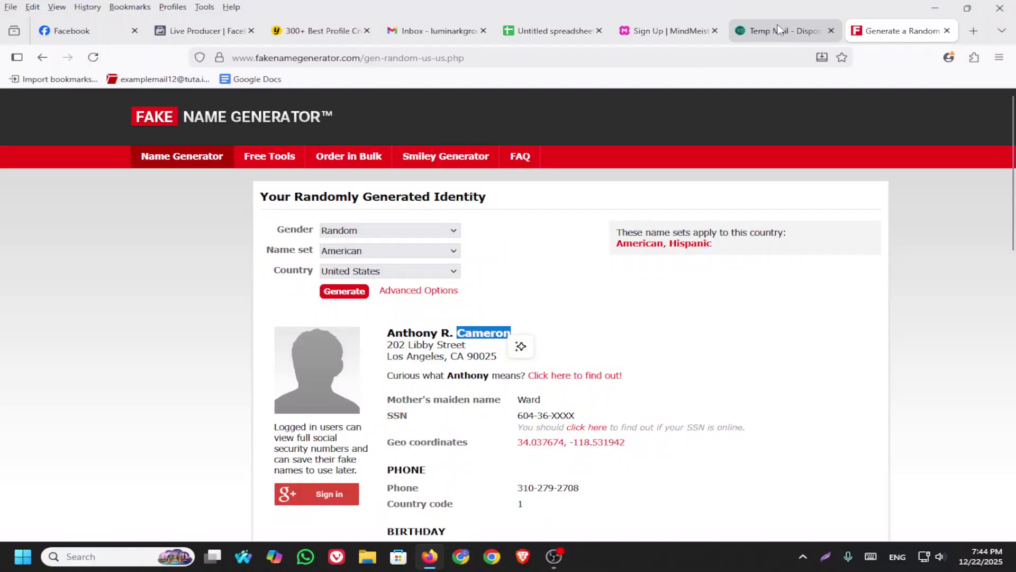
Step: Paste a longer password into the Password field and submit the form
{"action": "left_click", "coordinate": [659, 30]}
{"action": "left_click", "coordinate": [613, 372]}
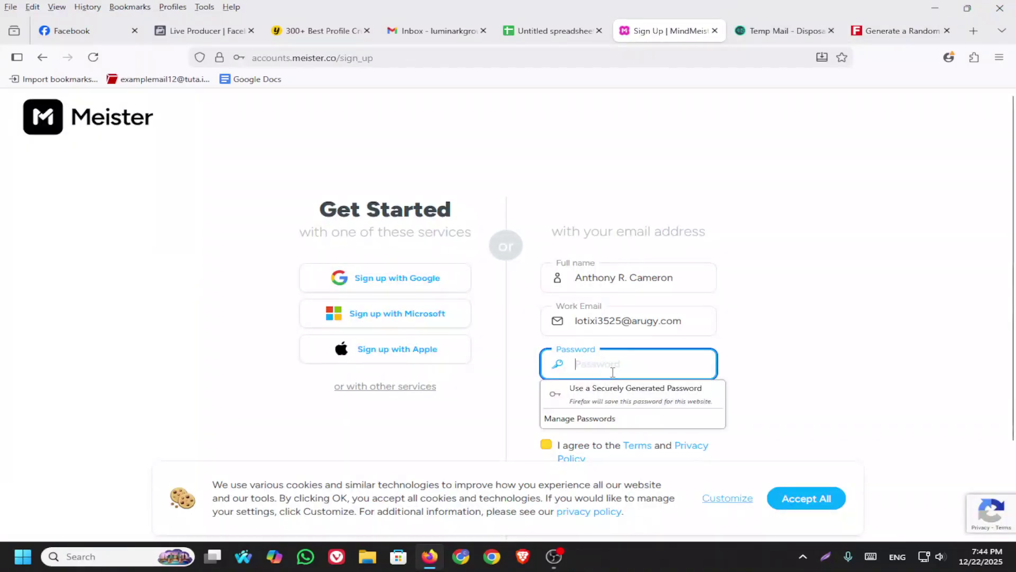
{"action": "left_click", "coordinate": [622, 369]}
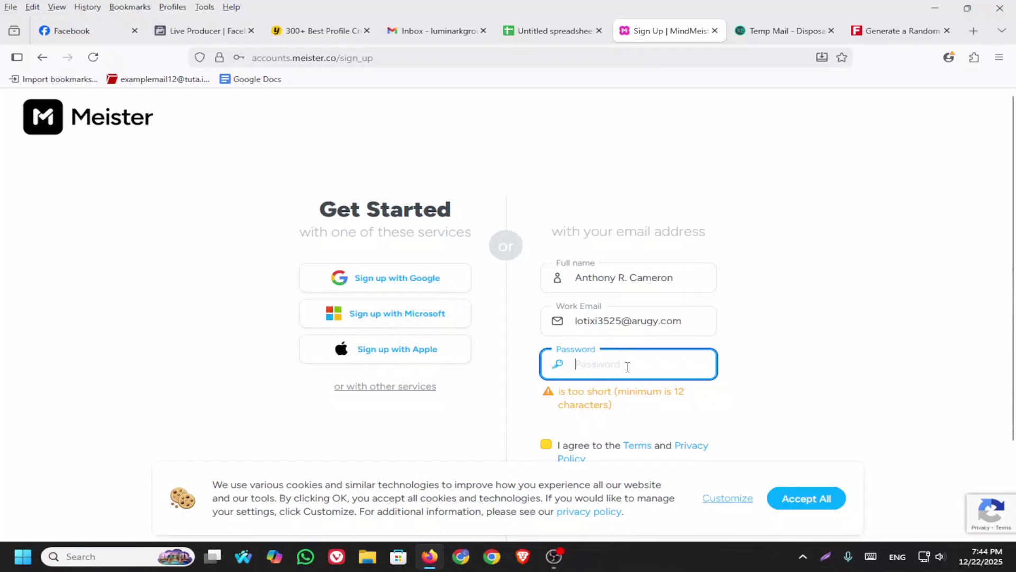
{"action": "key", "text": "ctrl+v"}
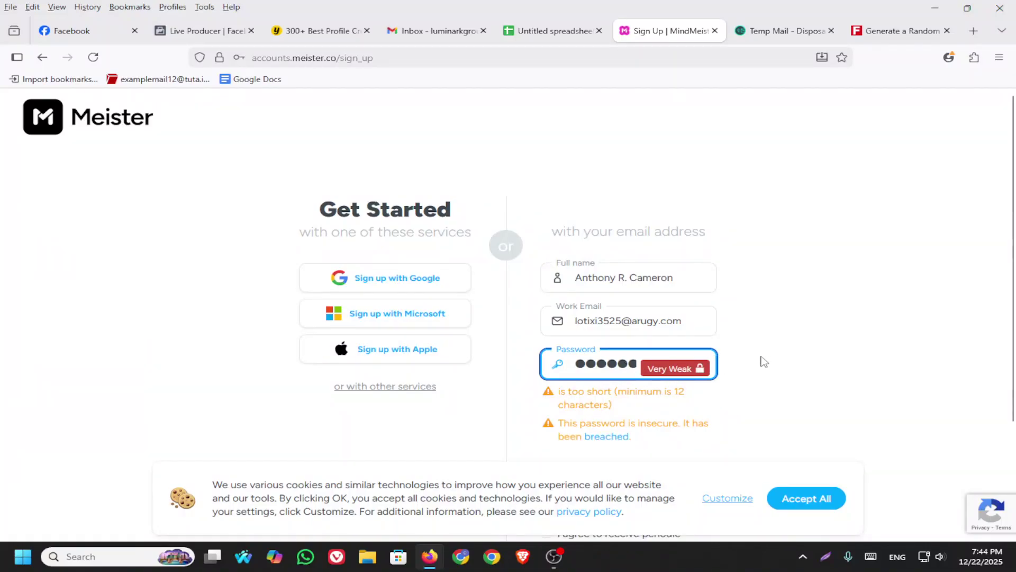
{"action": "type", "text": "•"}
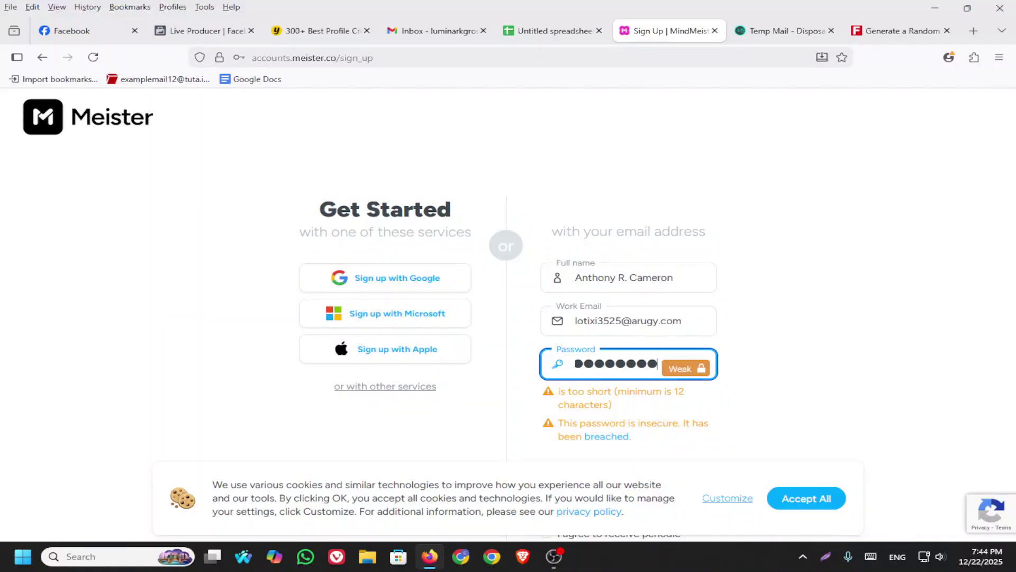
{"action": "type", "text": "•"}
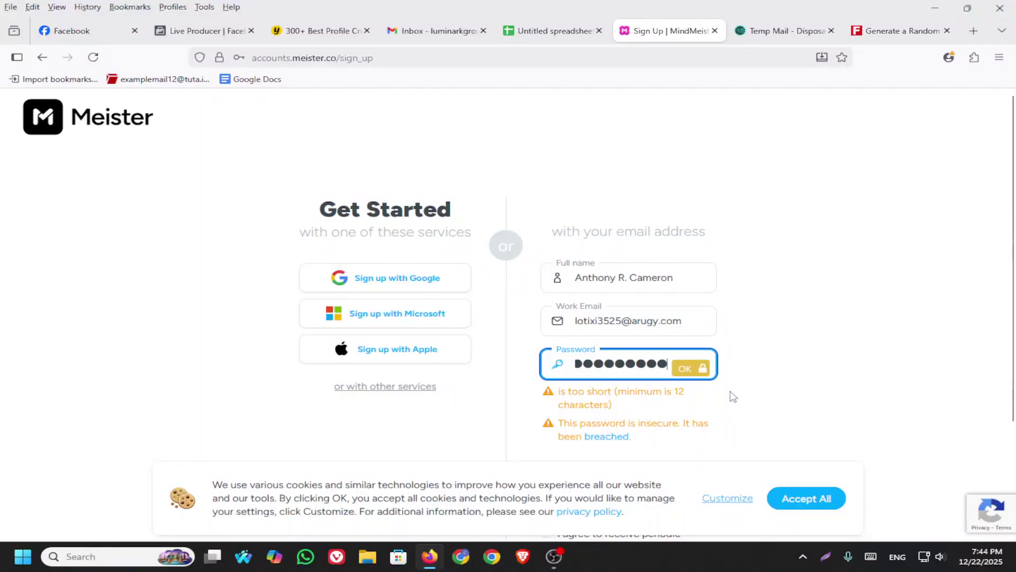
{"action": "scroll", "coordinate": [729, 397], "scroll_direction": "down", "scroll_amount": 3}
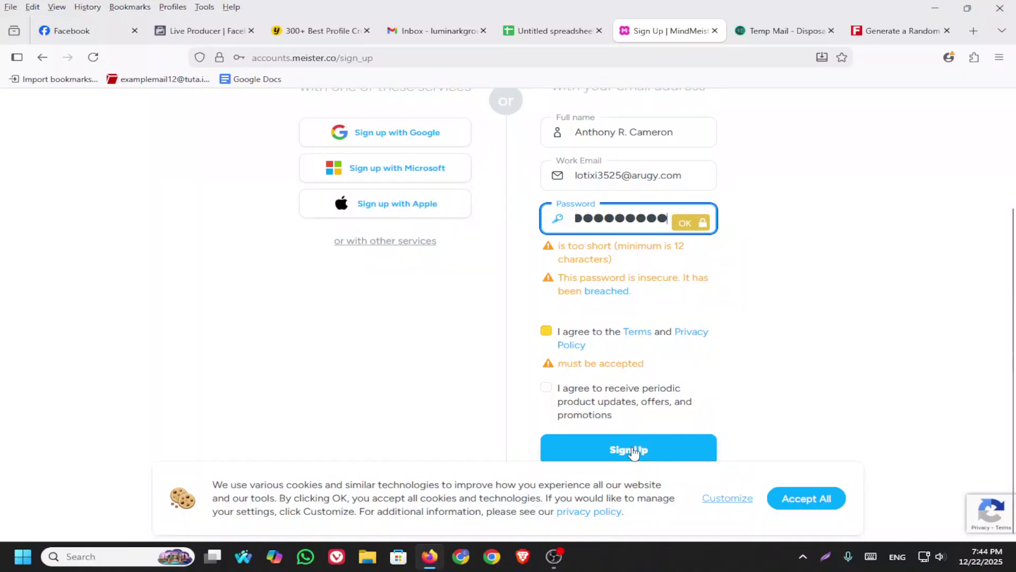
{"action": "left_click", "coordinate": [631, 450]}
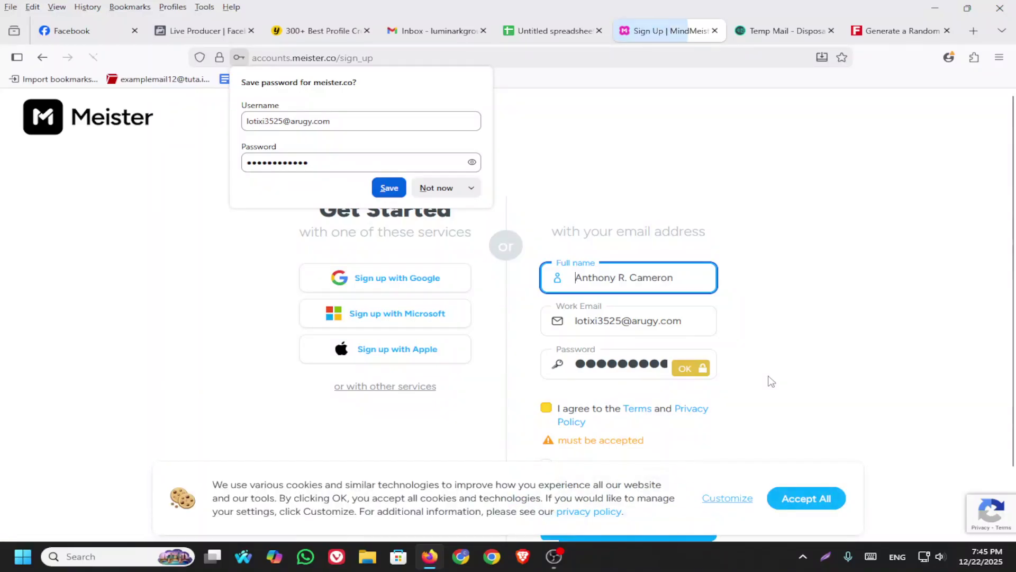
Step: Opt into product updates, resubmit, and accept the Terms and Privacy agreement
{"action": "scroll", "coordinate": [771, 381], "scroll_direction": "down", "scroll_amount": 3}
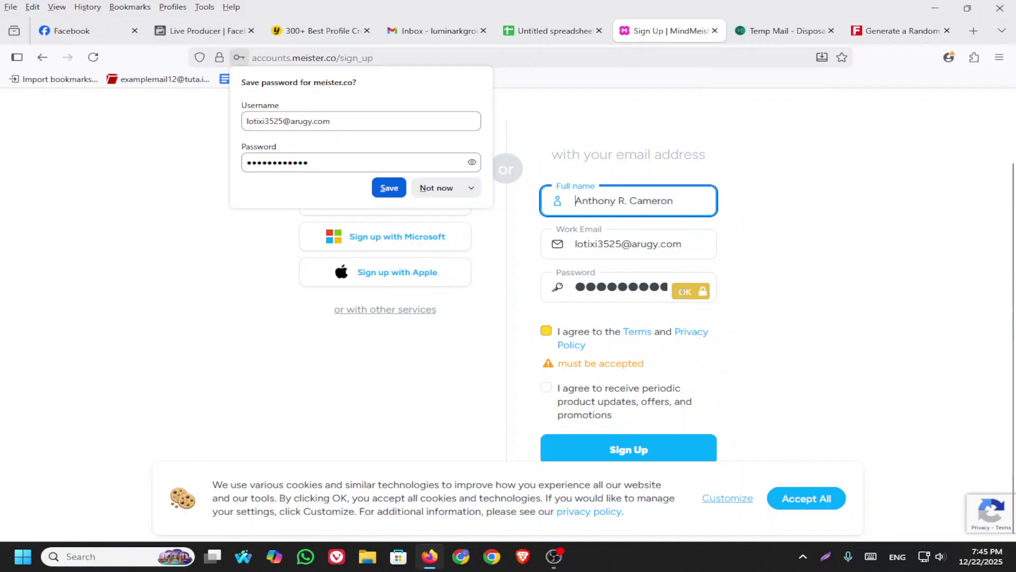
{"action": "left_click", "coordinate": [547, 391]}
{"action": "left_click", "coordinate": [547, 389]}
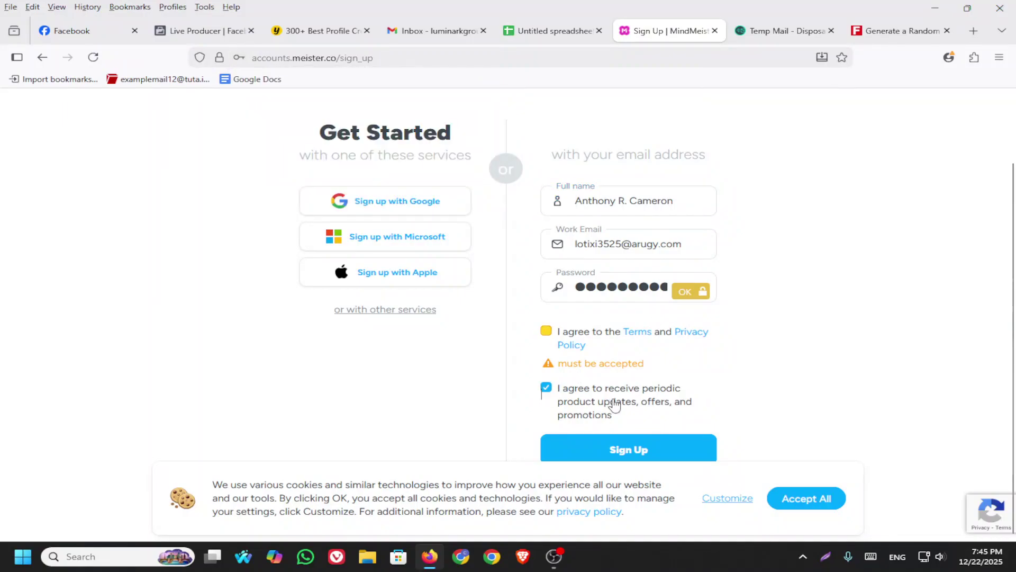
{"action": "left_click", "coordinate": [638, 453]}
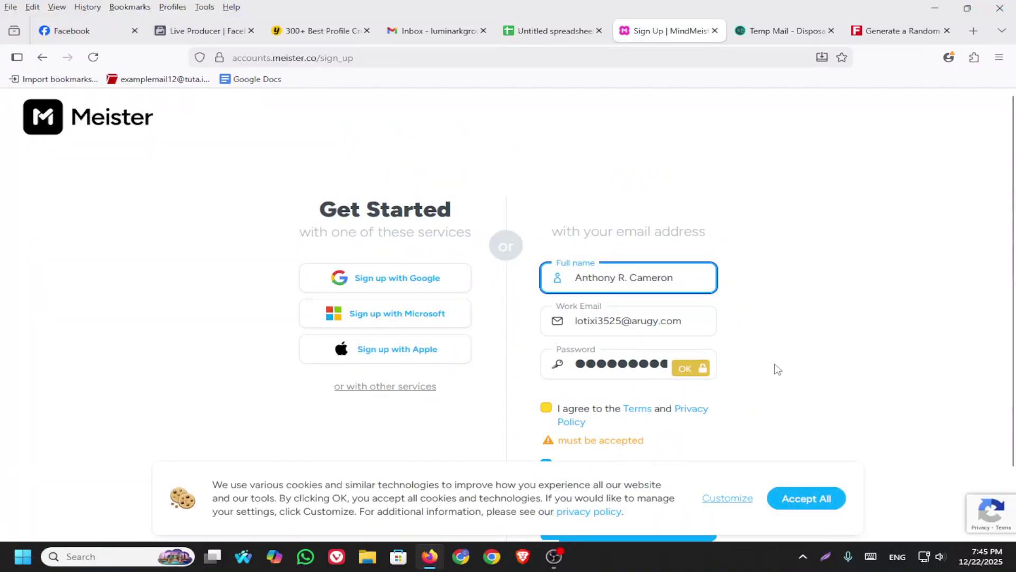
{"action": "scroll", "coordinate": [777, 369], "scroll_direction": "down", "scroll_amount": 2}
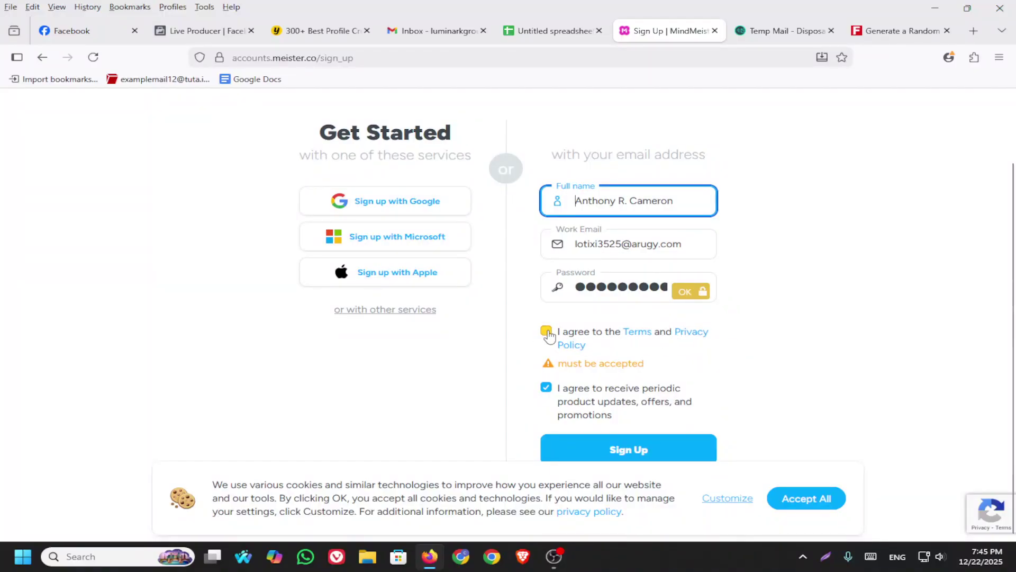
{"action": "left_click", "coordinate": [547, 334]}
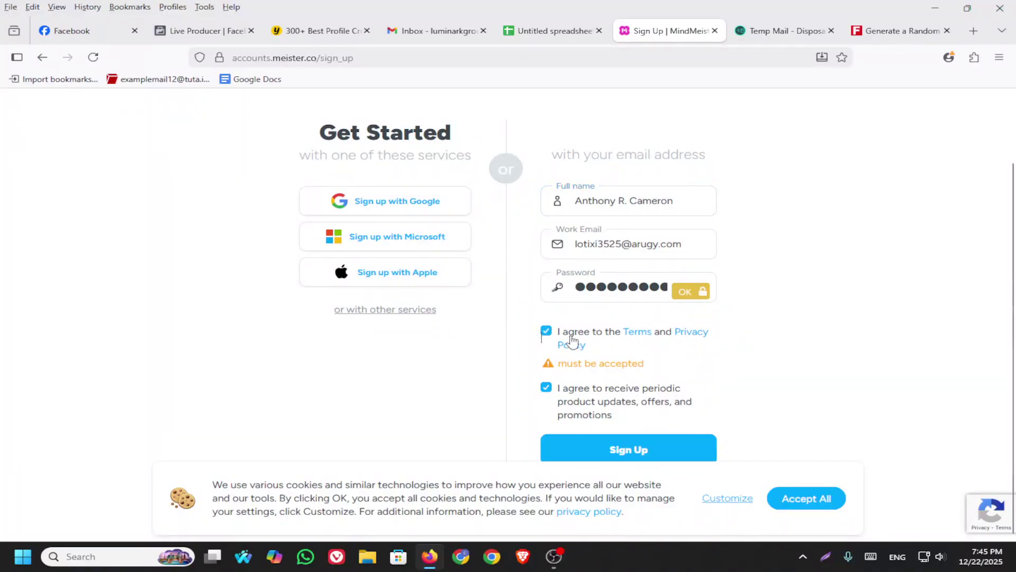
Step: Submit the MindMeister sign-up and check the temporary address on the 'Almost done' activation page
{"action": "left_click", "coordinate": [629, 451]}
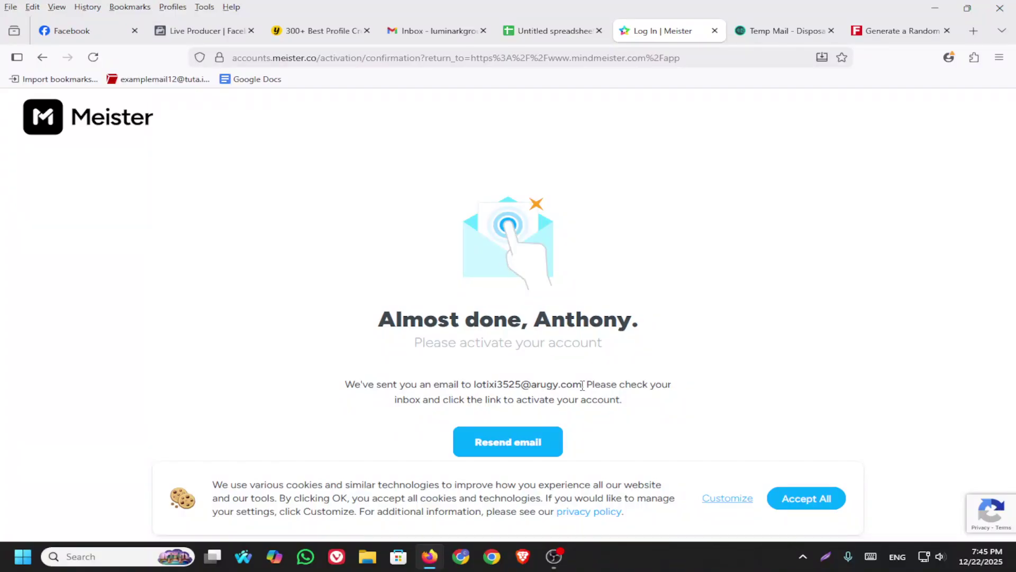
{"action": "left_click_drag", "start_coordinate": [581, 385], "coordinate": [475, 383]}
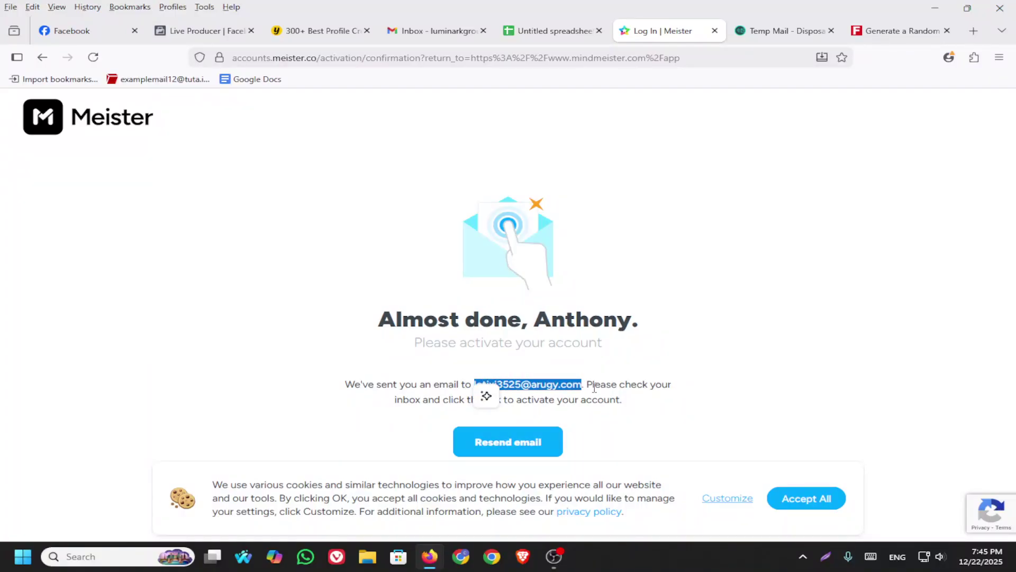
{"action": "left_click_drag", "start_coordinate": [587, 385], "coordinate": [377, 406]}
{"action": "left_click", "coordinate": [629, 419]}
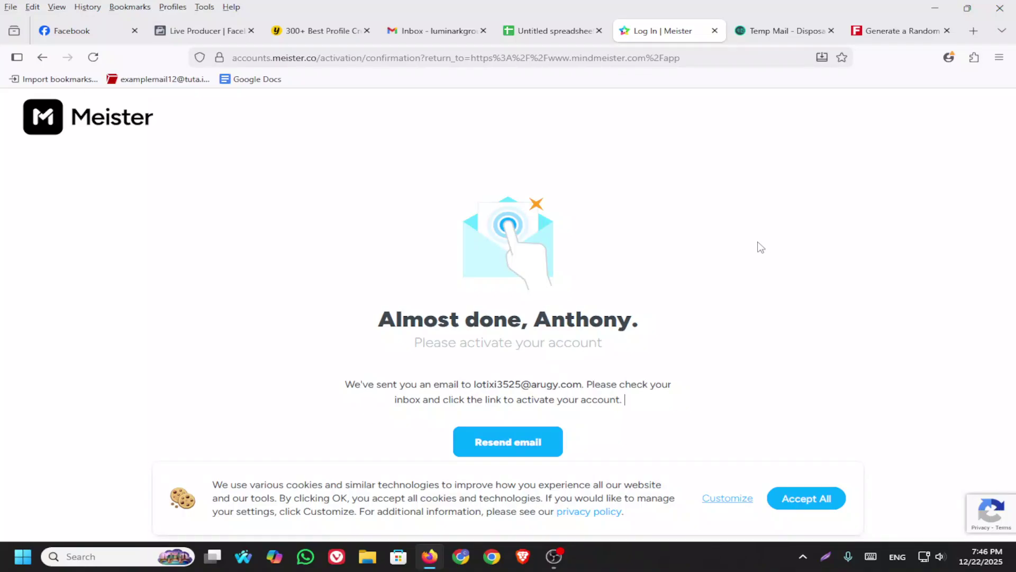
{"action": "left_click", "coordinate": [555, 32]}
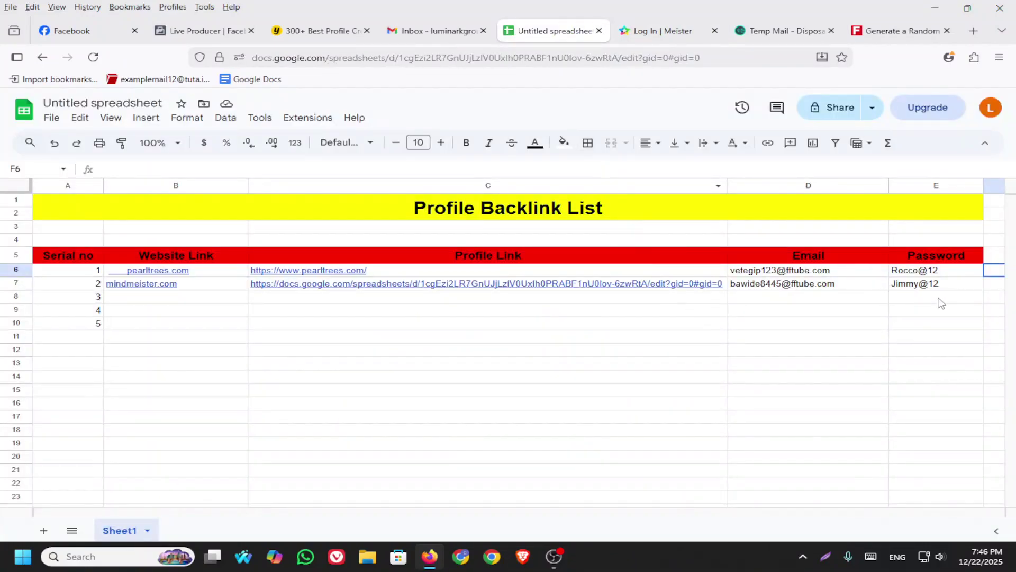
Step: Replace the mindmeister email in D7 with the copied temporary mailbox address
{"action": "left_click", "coordinate": [841, 284]}
{"action": "double_click", "coordinate": [841, 284]}
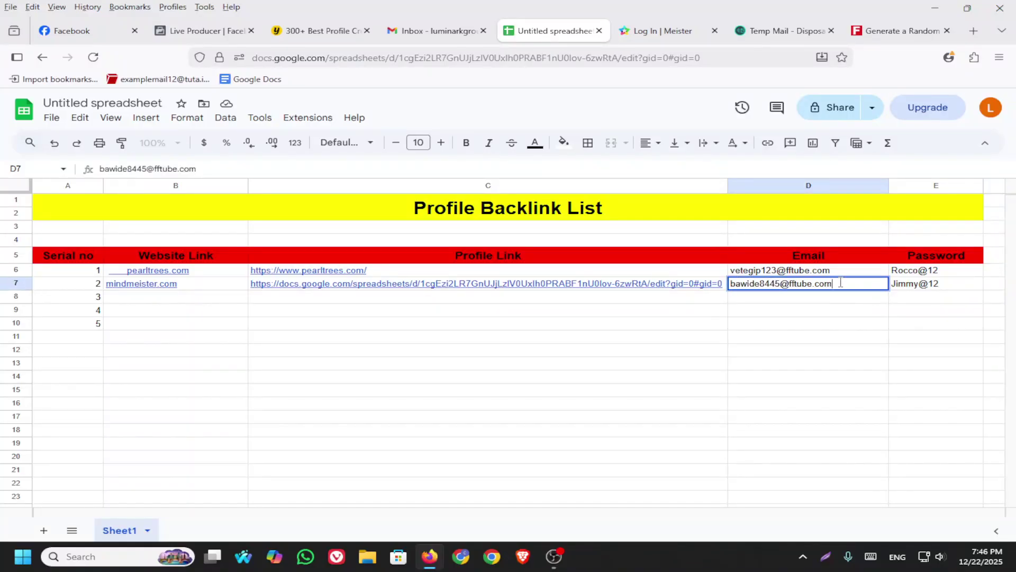
{"action": "left_click_drag", "start_coordinate": [839, 284], "coordinate": [695, 285]}
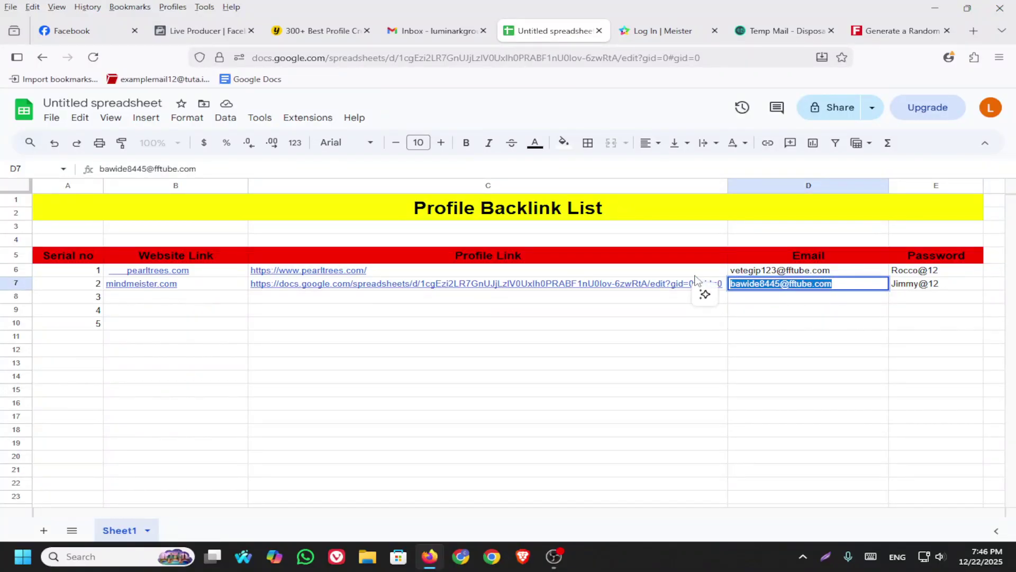
{"action": "left_click", "coordinate": [780, 31]}
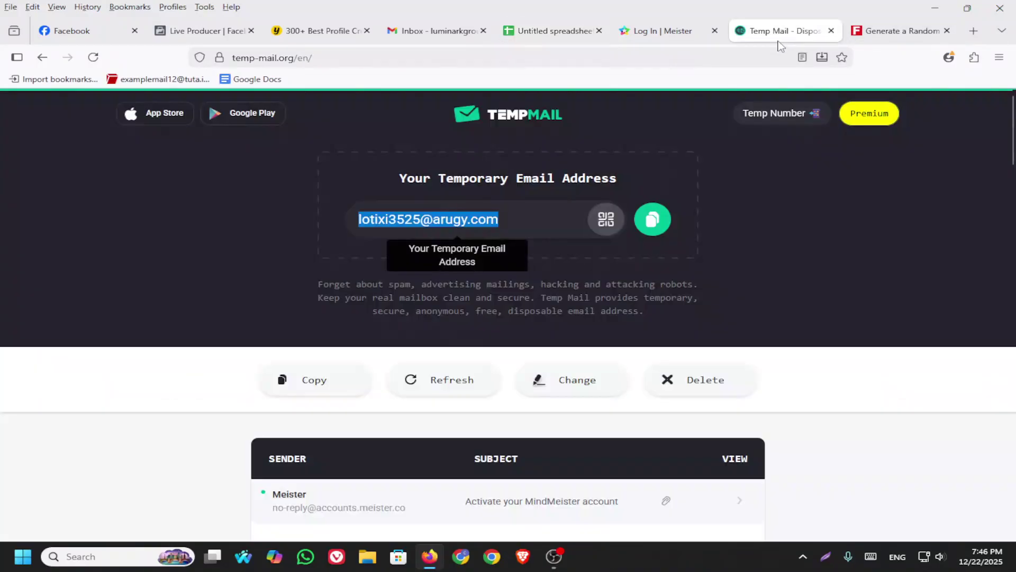
{"action": "left_click", "coordinate": [653, 220]}
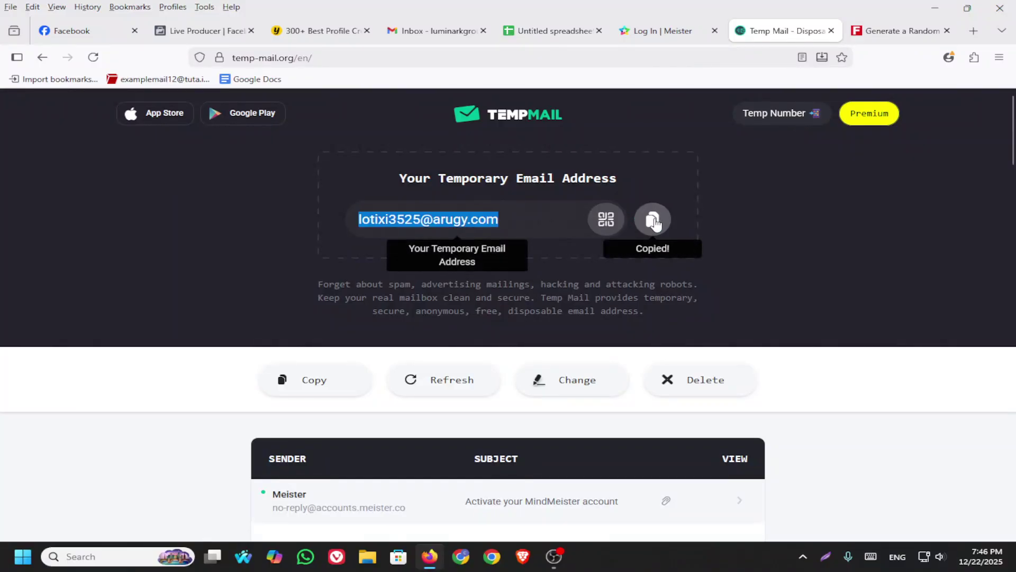
{"action": "left_click", "coordinate": [551, 32]}
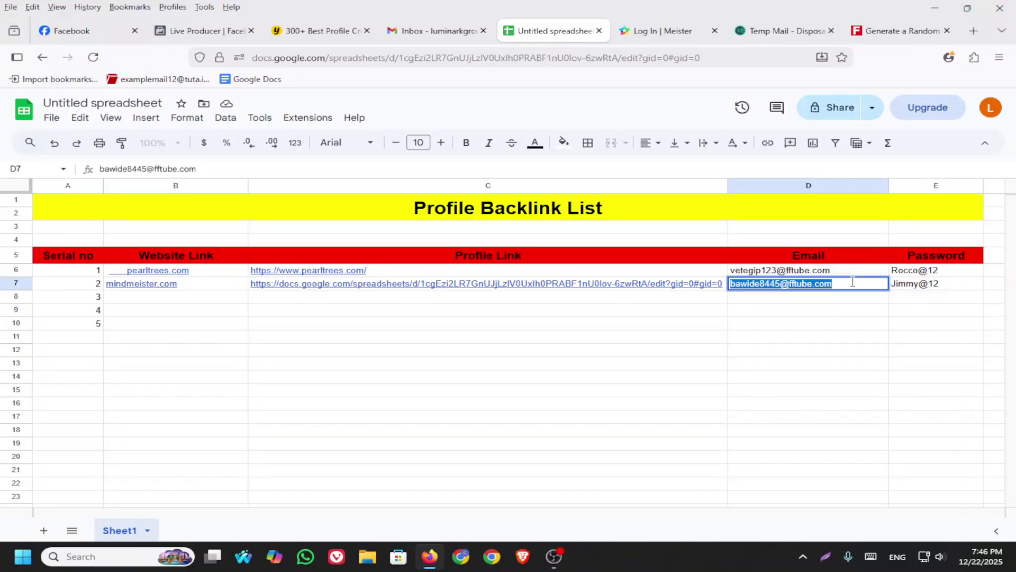
{"action": "key", "text": "ctrl+v"}
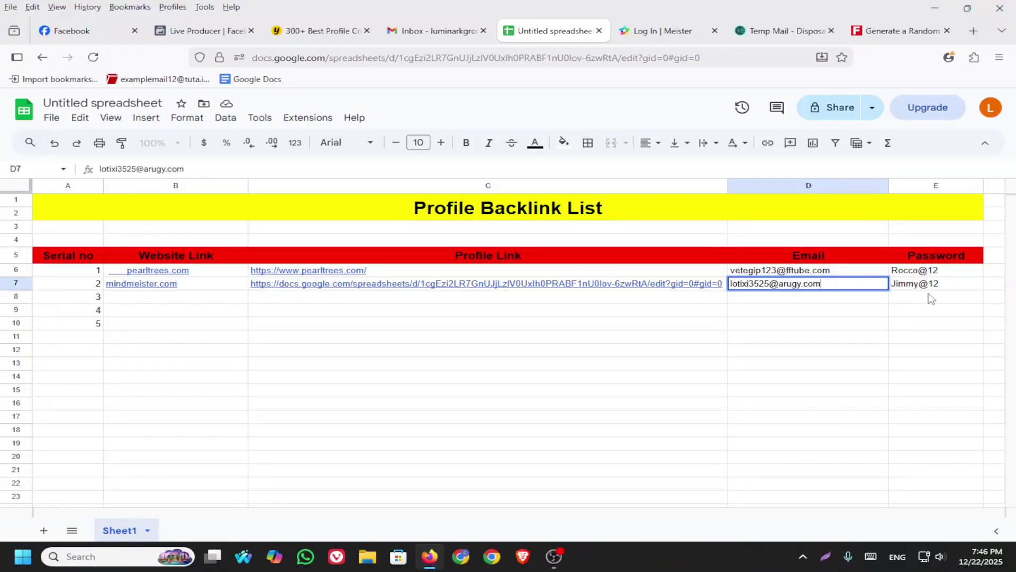
{"action": "left_click", "coordinate": [937, 287]}
Step: Overwrite the E7 password with the surname from Fake Name Generator, then start sharing
{"action": "double_click", "coordinate": [933, 286]}
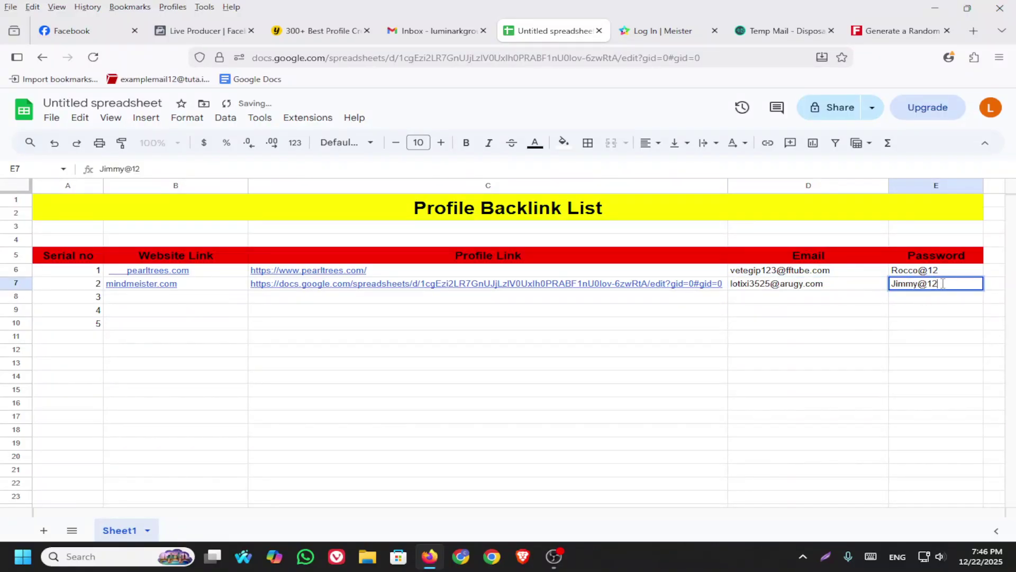
{"action": "left_click_drag", "start_coordinate": [935, 286], "coordinate": [880, 289]}
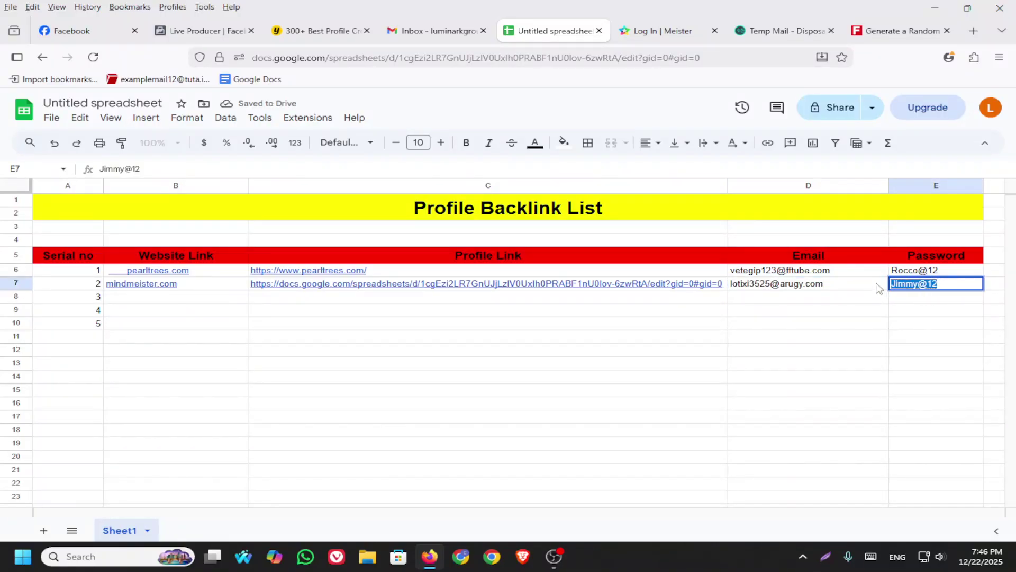
{"action": "left_click", "coordinate": [921, 33]}
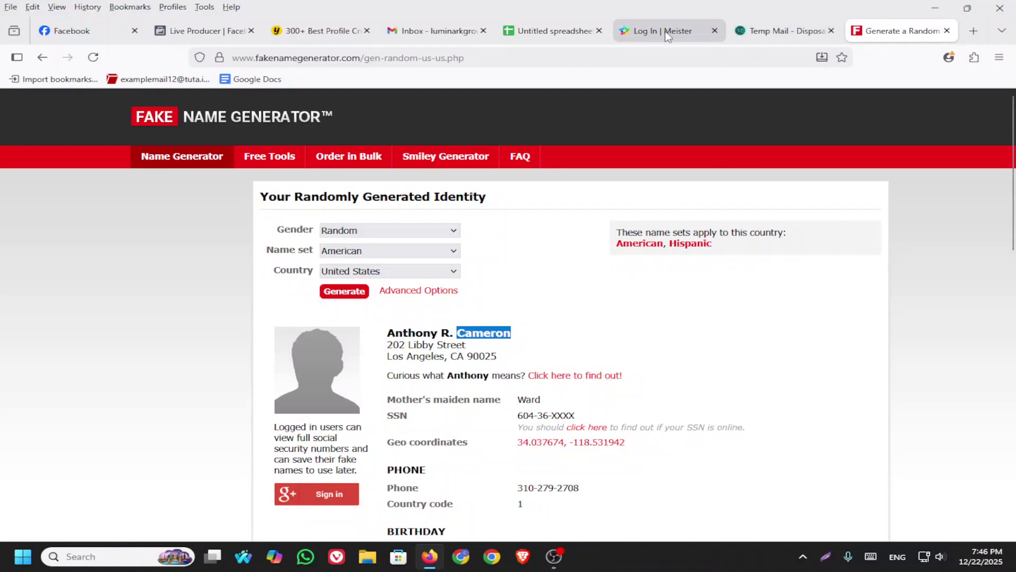
{"action": "left_click", "coordinate": [565, 33]}
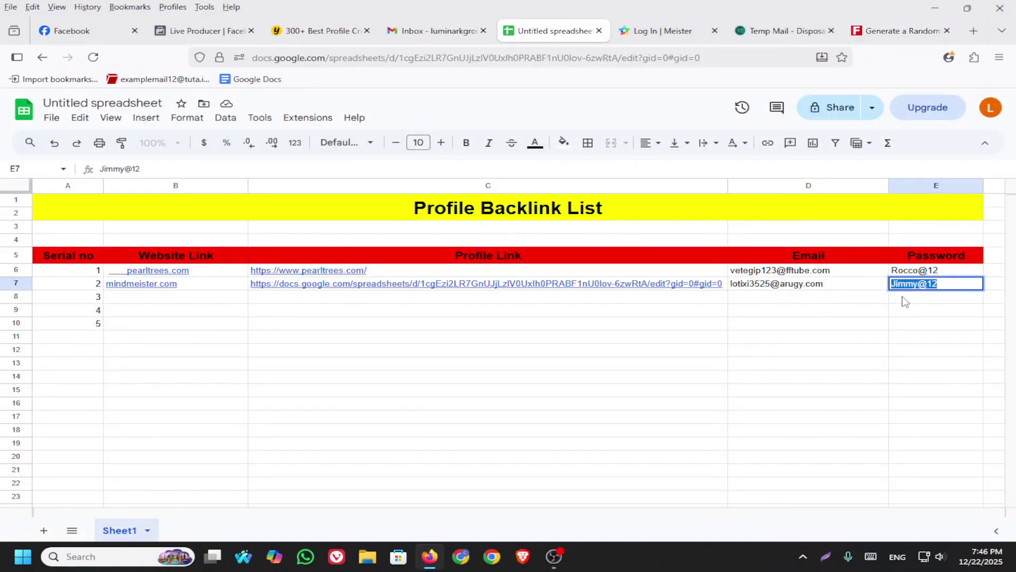
{"action": "key", "text": "ctrl+v"}
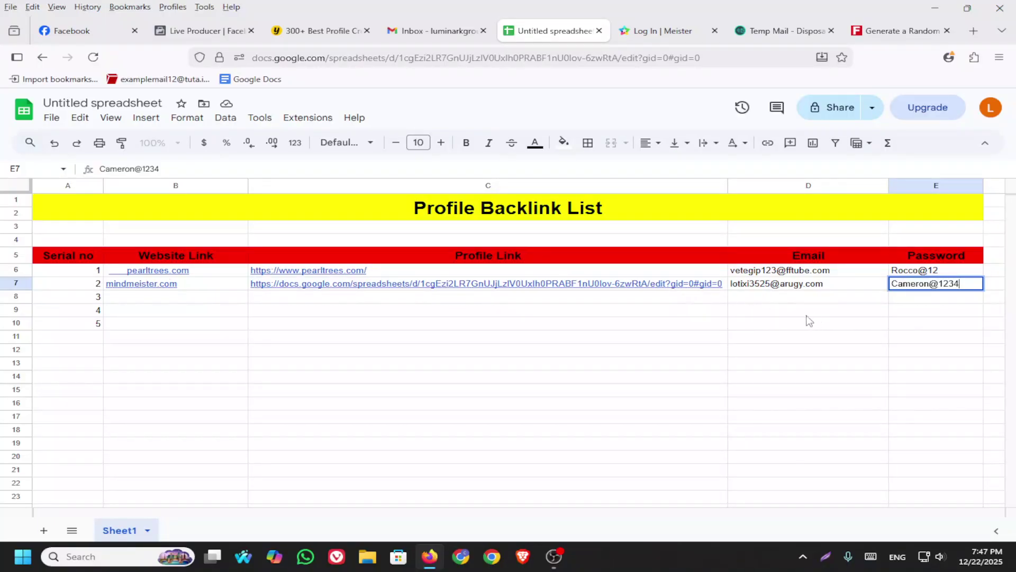
{"action": "left_click", "coordinate": [845, 112]}
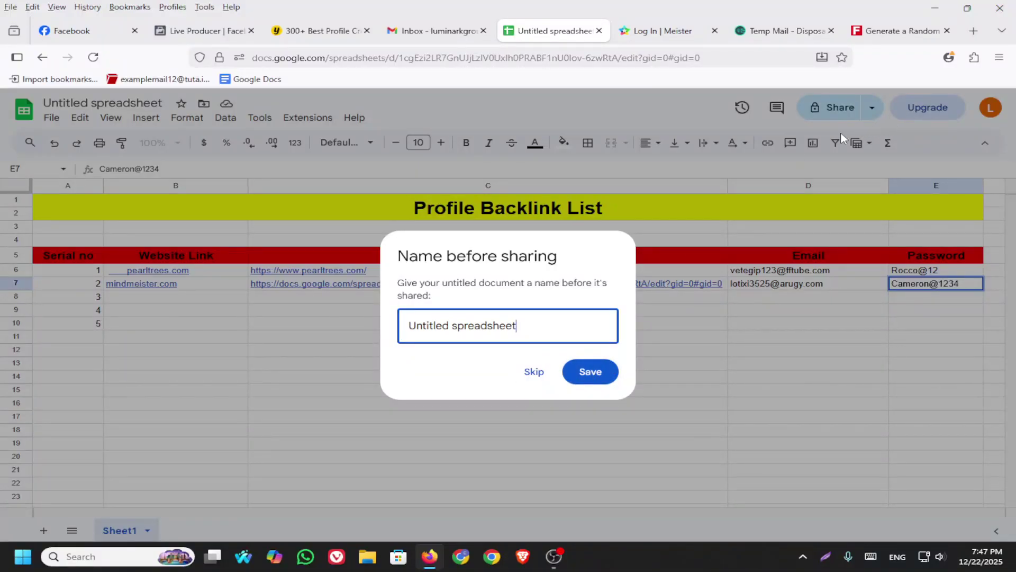
Step: Skip the naming prompt and retitle the spreadsheet 'Untitled spBuyer Backlinks', fixing the typo
{"action": "left_click", "coordinate": [155, 100]}
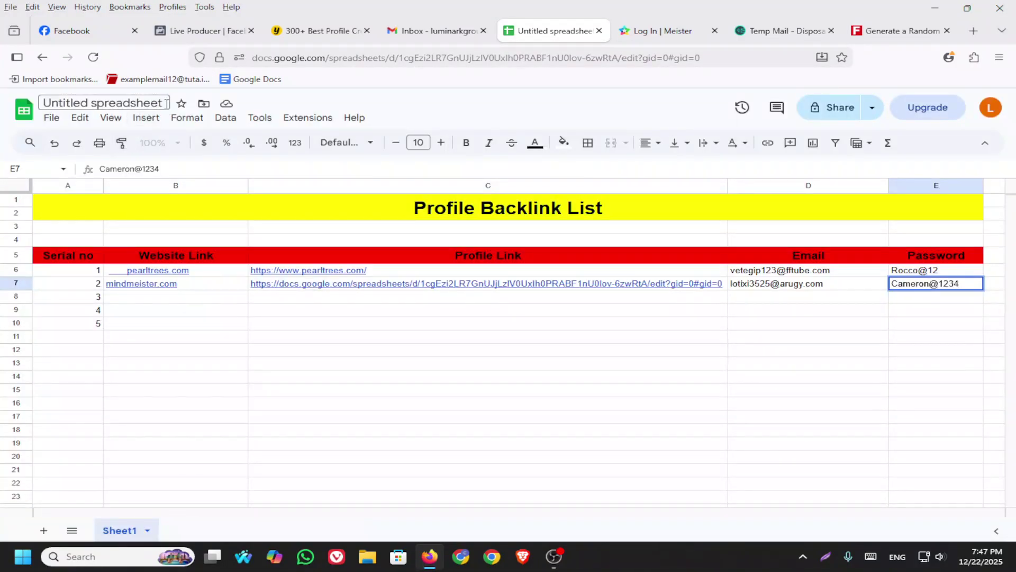
{"action": "left_click_drag", "start_coordinate": [169, 102], "coordinate": [102, 102]}
{"action": "type", "text": "B"}
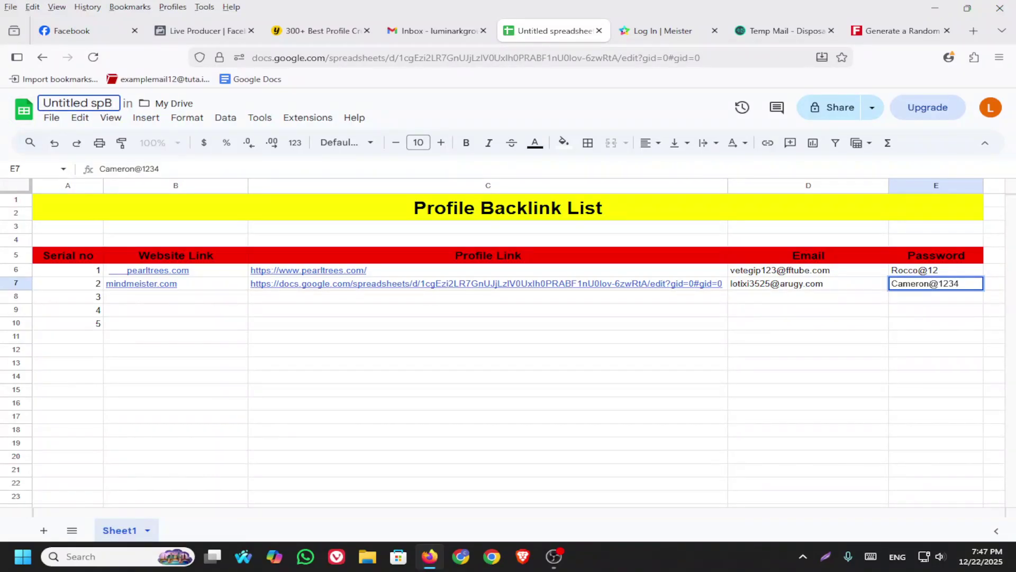
{"action": "type", "text": "uyer"}
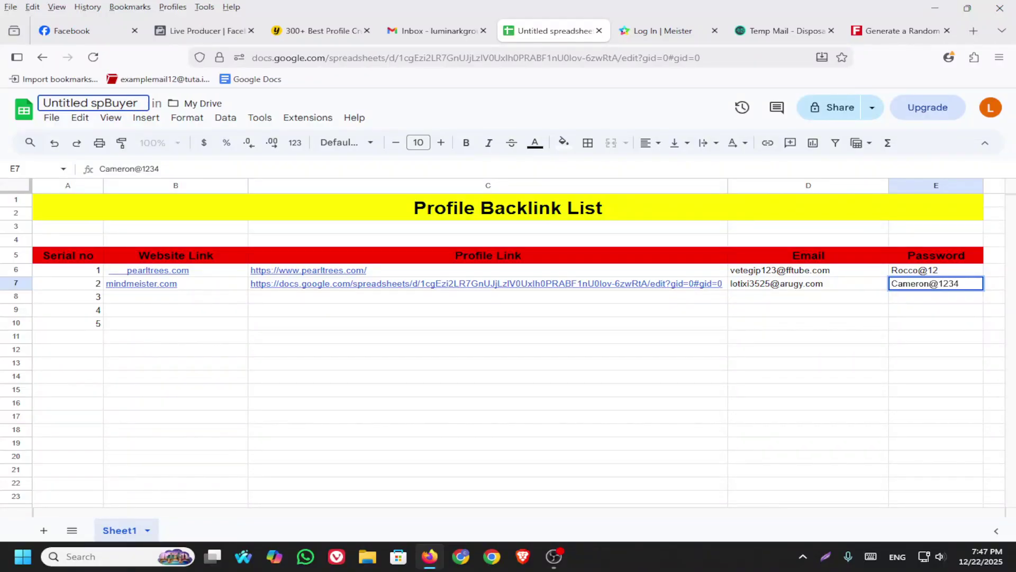
{"action": "type", "text": " Bac"}
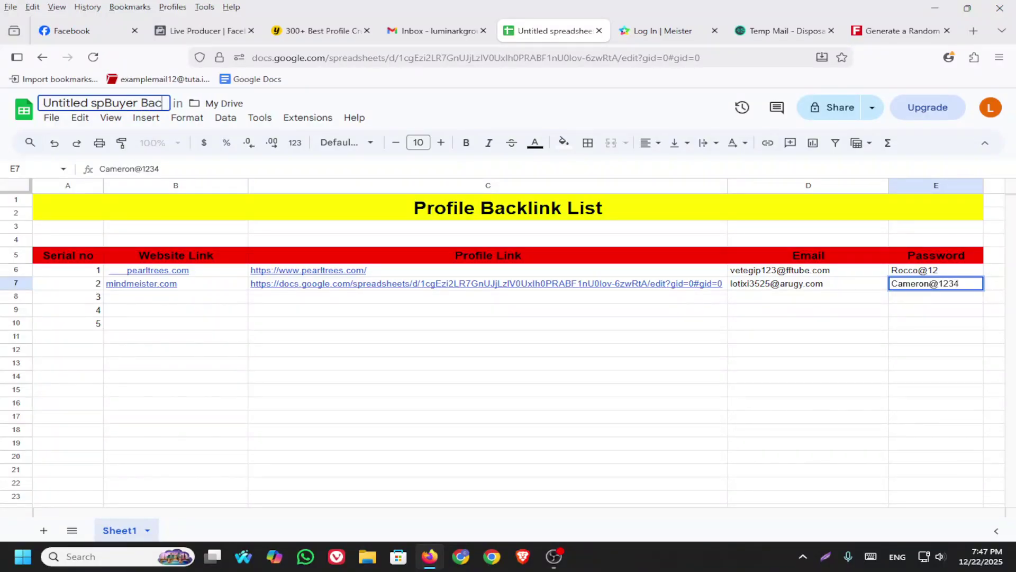
{"action": "type", "text": "klin"}
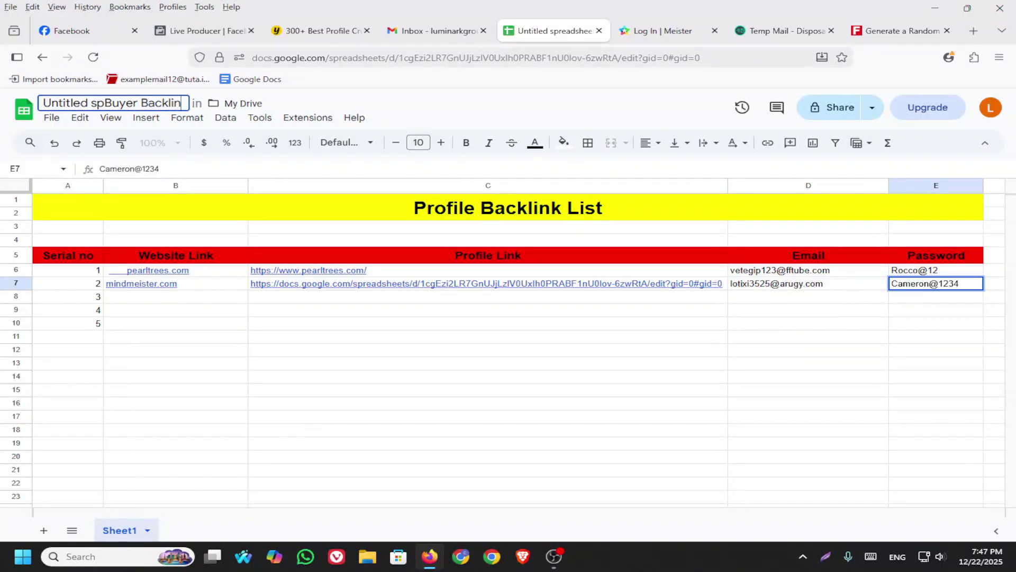
{"action": "type", "text": "ka"}
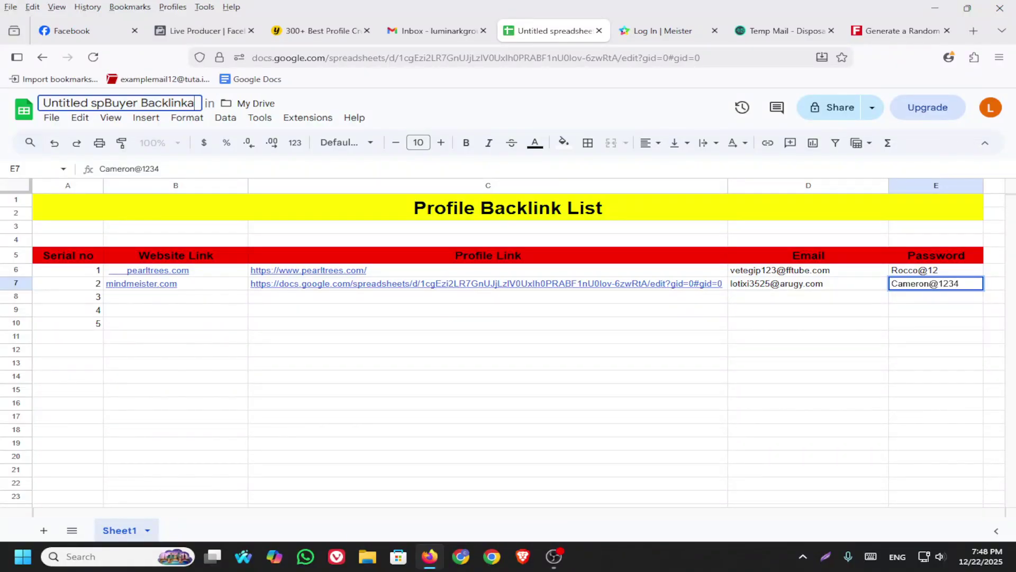
{"action": "key", "text": "BackSpace"}
{"action": "type", "text": "s"}
{"action": "left_click_drag", "start_coordinate": [195, 102], "coordinate": [104, 99]}
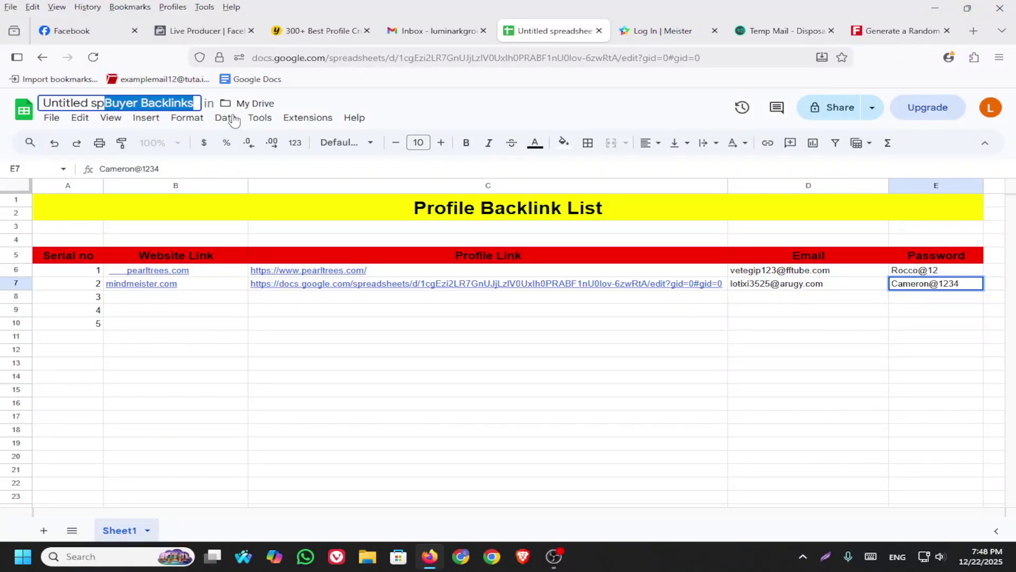
{"action": "left_click", "coordinate": [343, 97]}
{"action": "left_click_drag", "start_coordinate": [324, 101], "coordinate": [169, 105]}
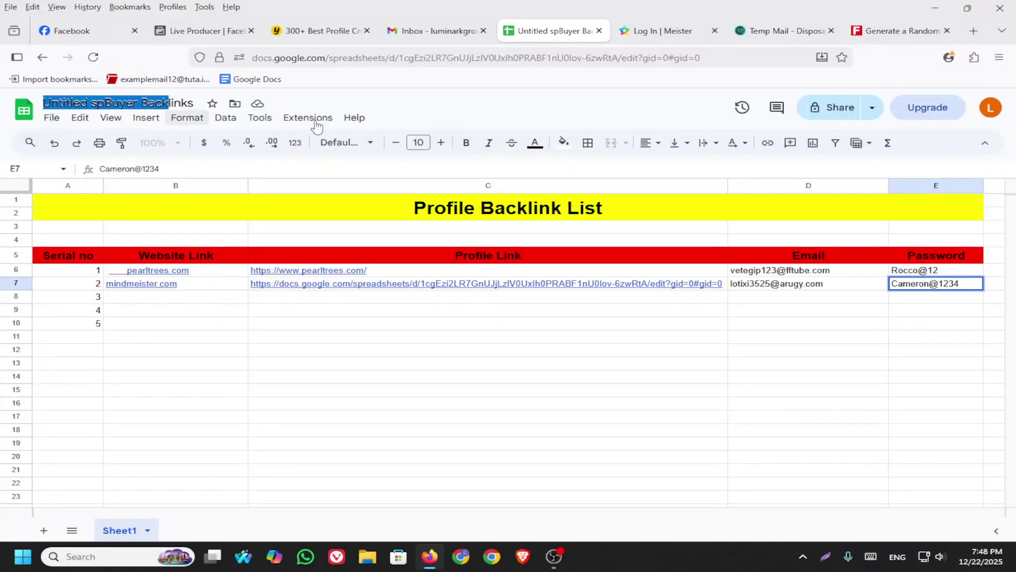
Step: Set General access to Anyone with the link as Viewer and copy the share link
{"action": "left_click", "coordinate": [843, 110]}
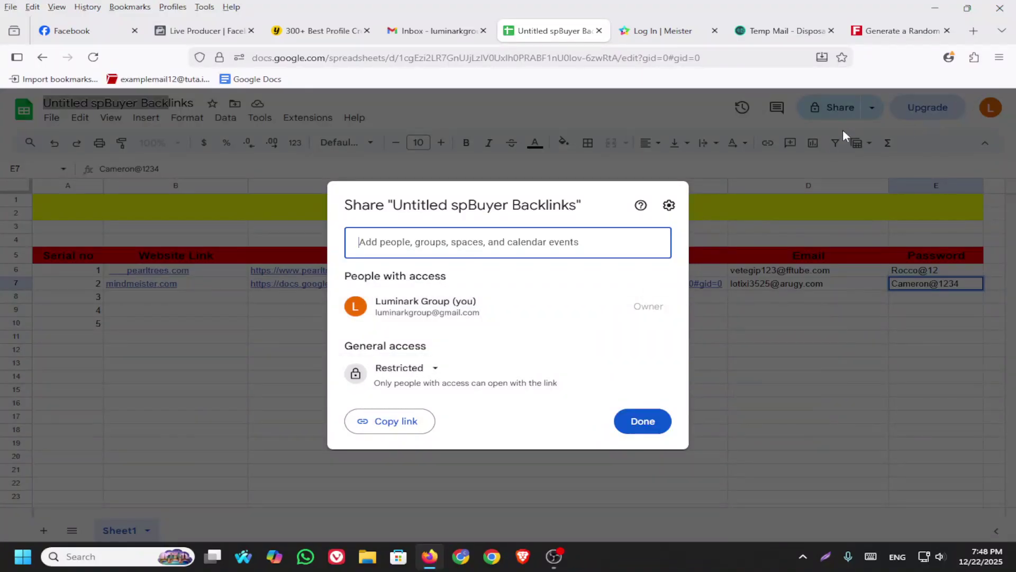
{"action": "key", "text": "Escape"}
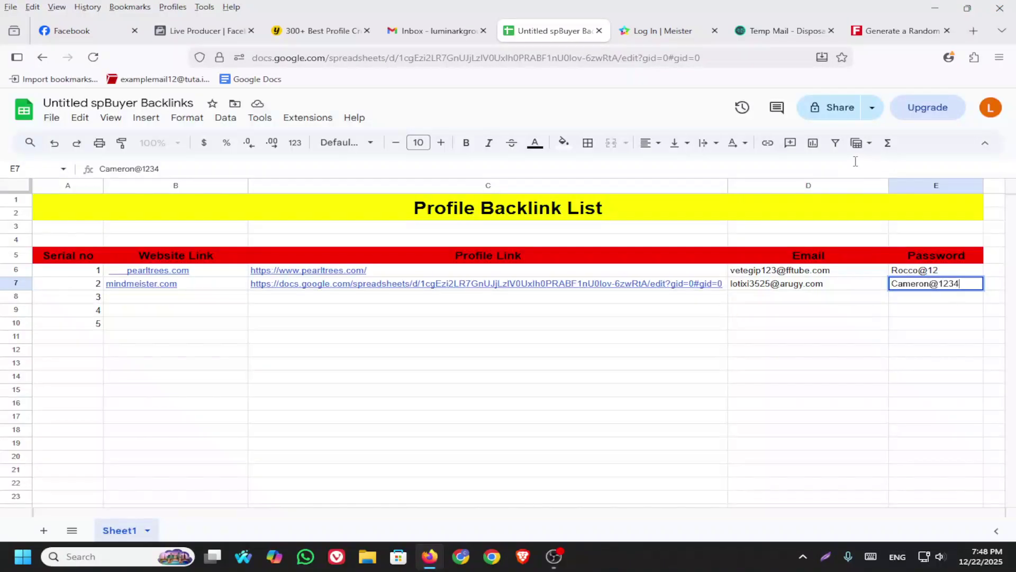
{"action": "left_click", "coordinate": [841, 108]}
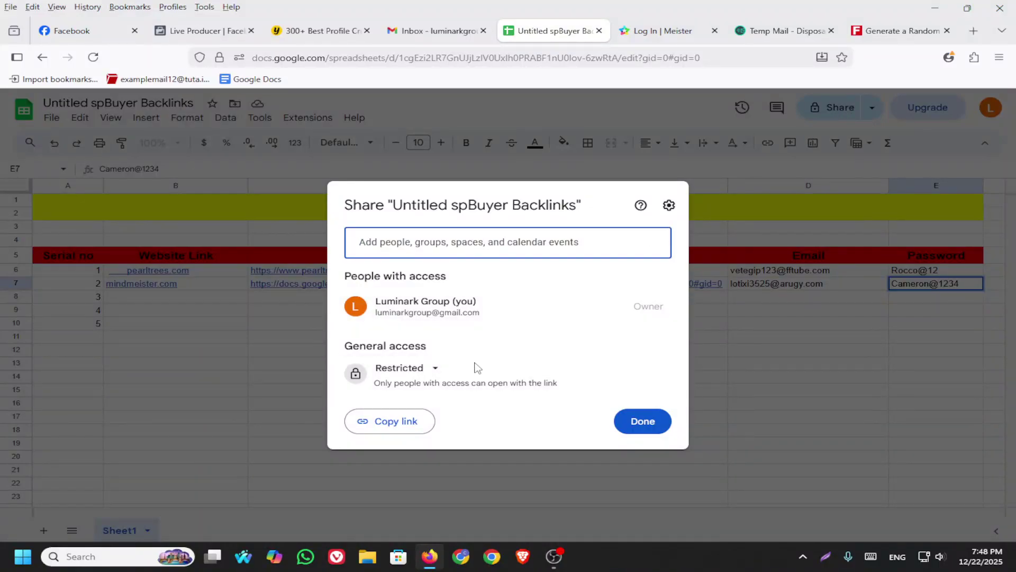
{"action": "left_click", "coordinate": [435, 370]}
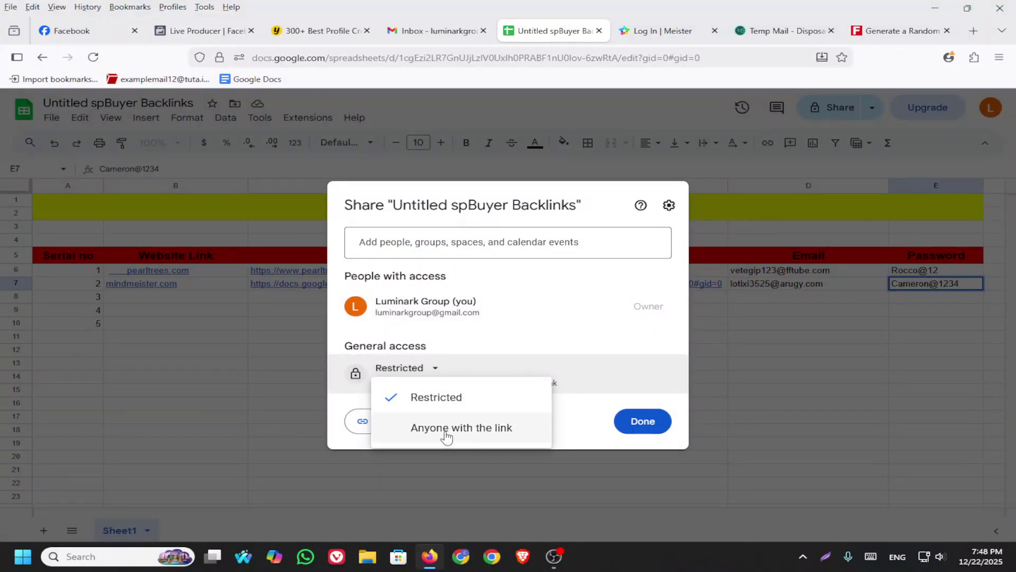
{"action": "left_click", "coordinate": [497, 431]}
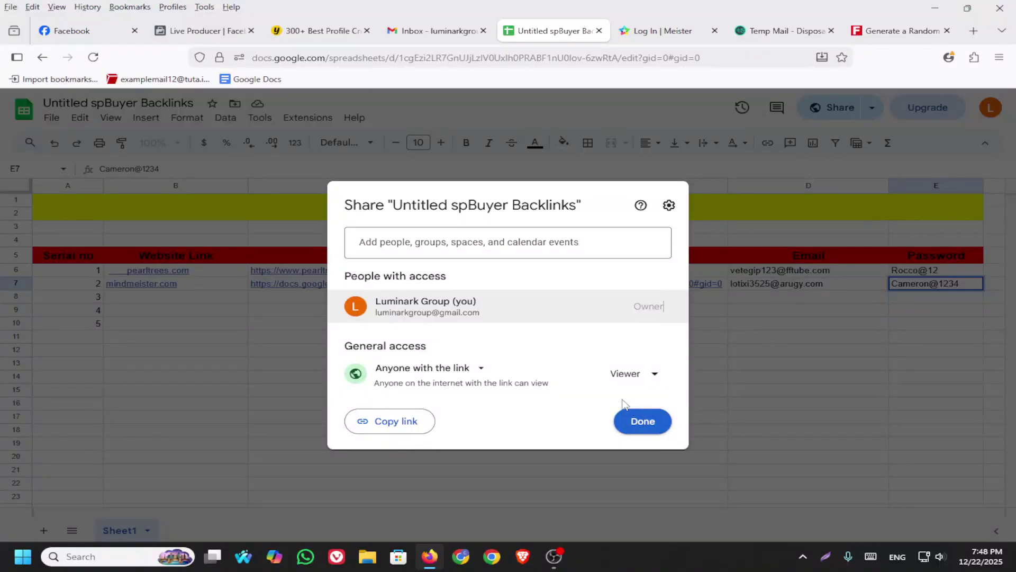
{"action": "left_click", "coordinate": [399, 425]}
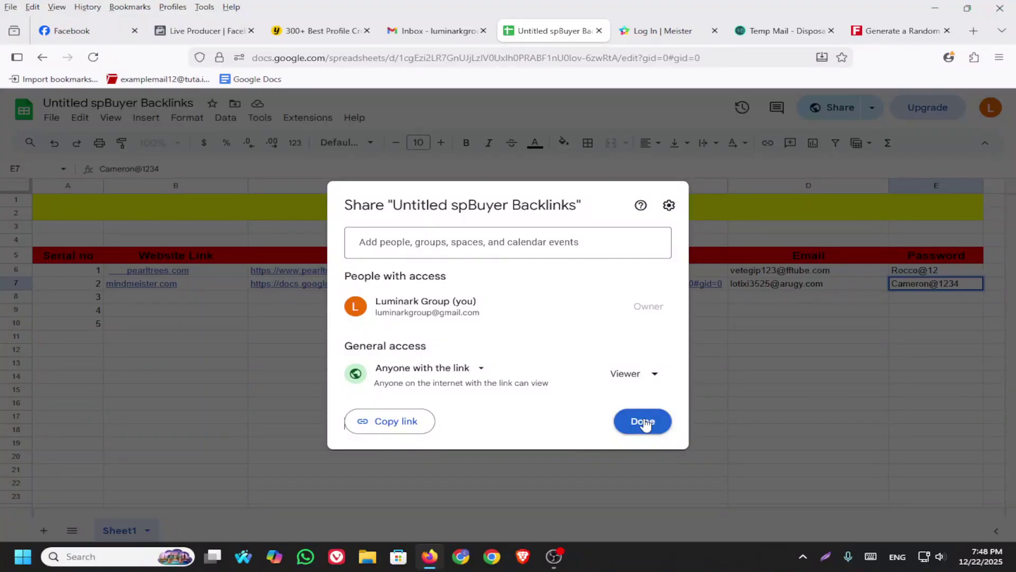
Step: Close the sharing settings and bring OBS Studio to the front
{"action": "left_click", "coordinate": [597, 245]}
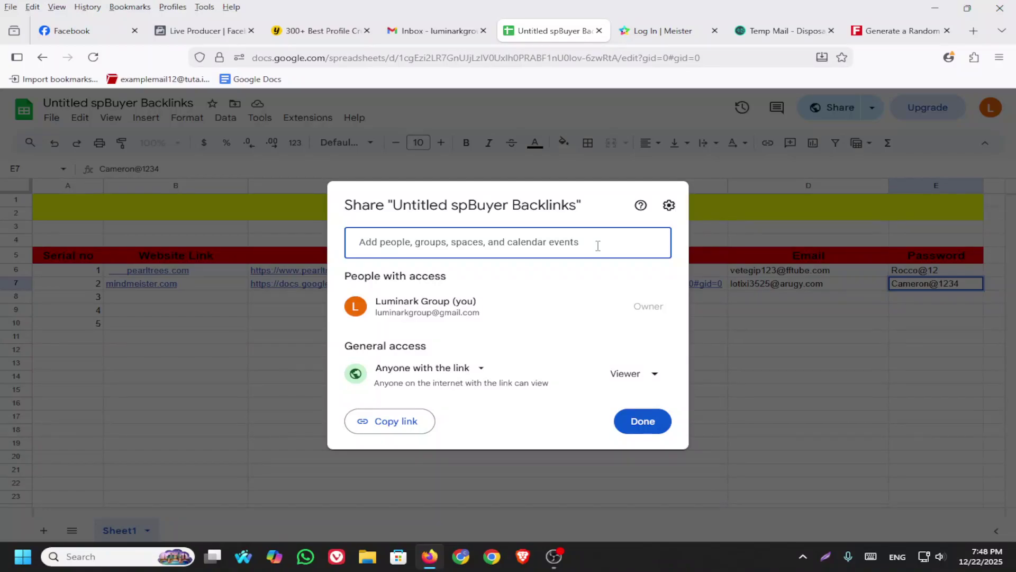
{"action": "left_click", "coordinate": [647, 422]}
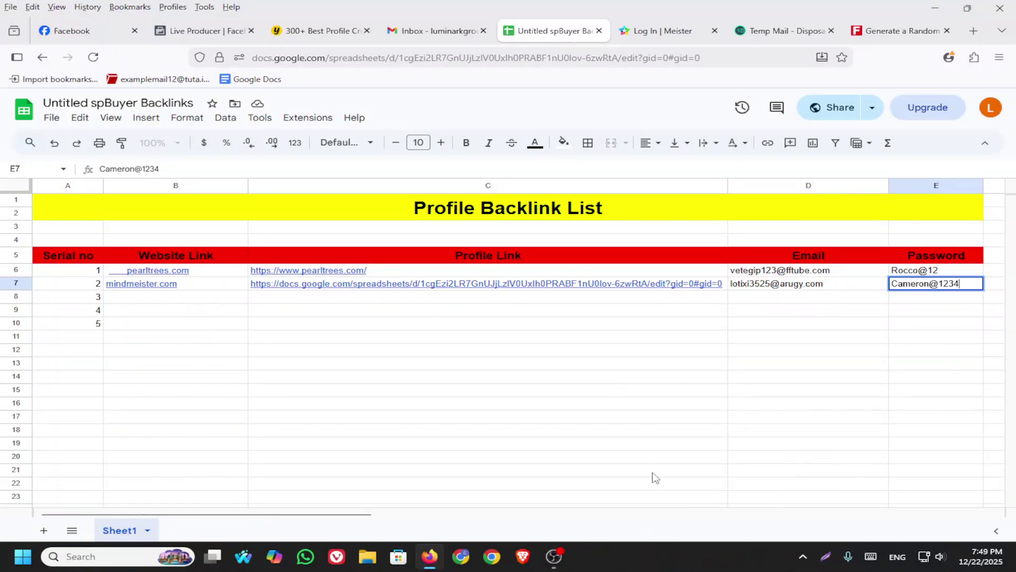
{"action": "left_click", "coordinate": [559, 565]}
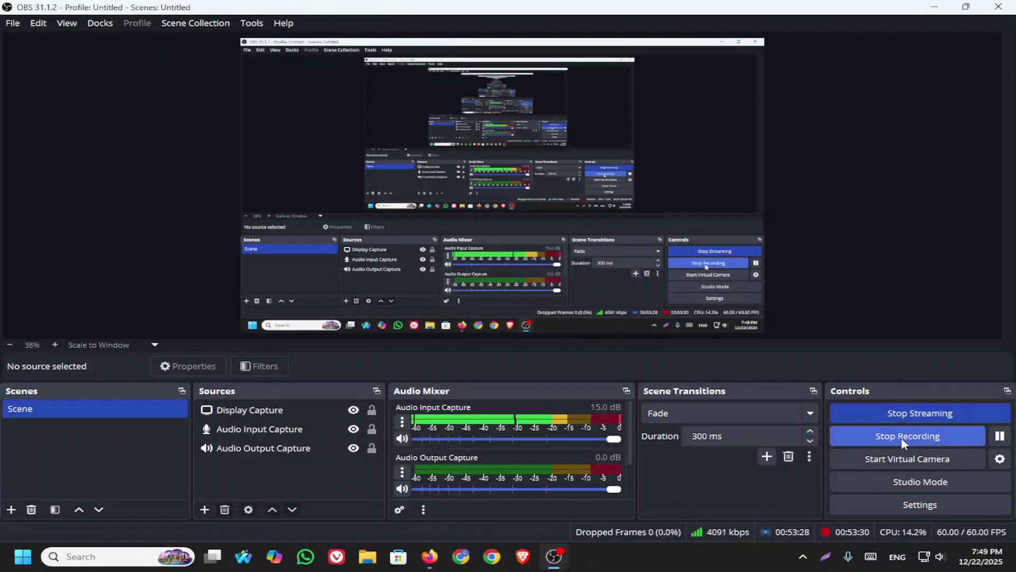